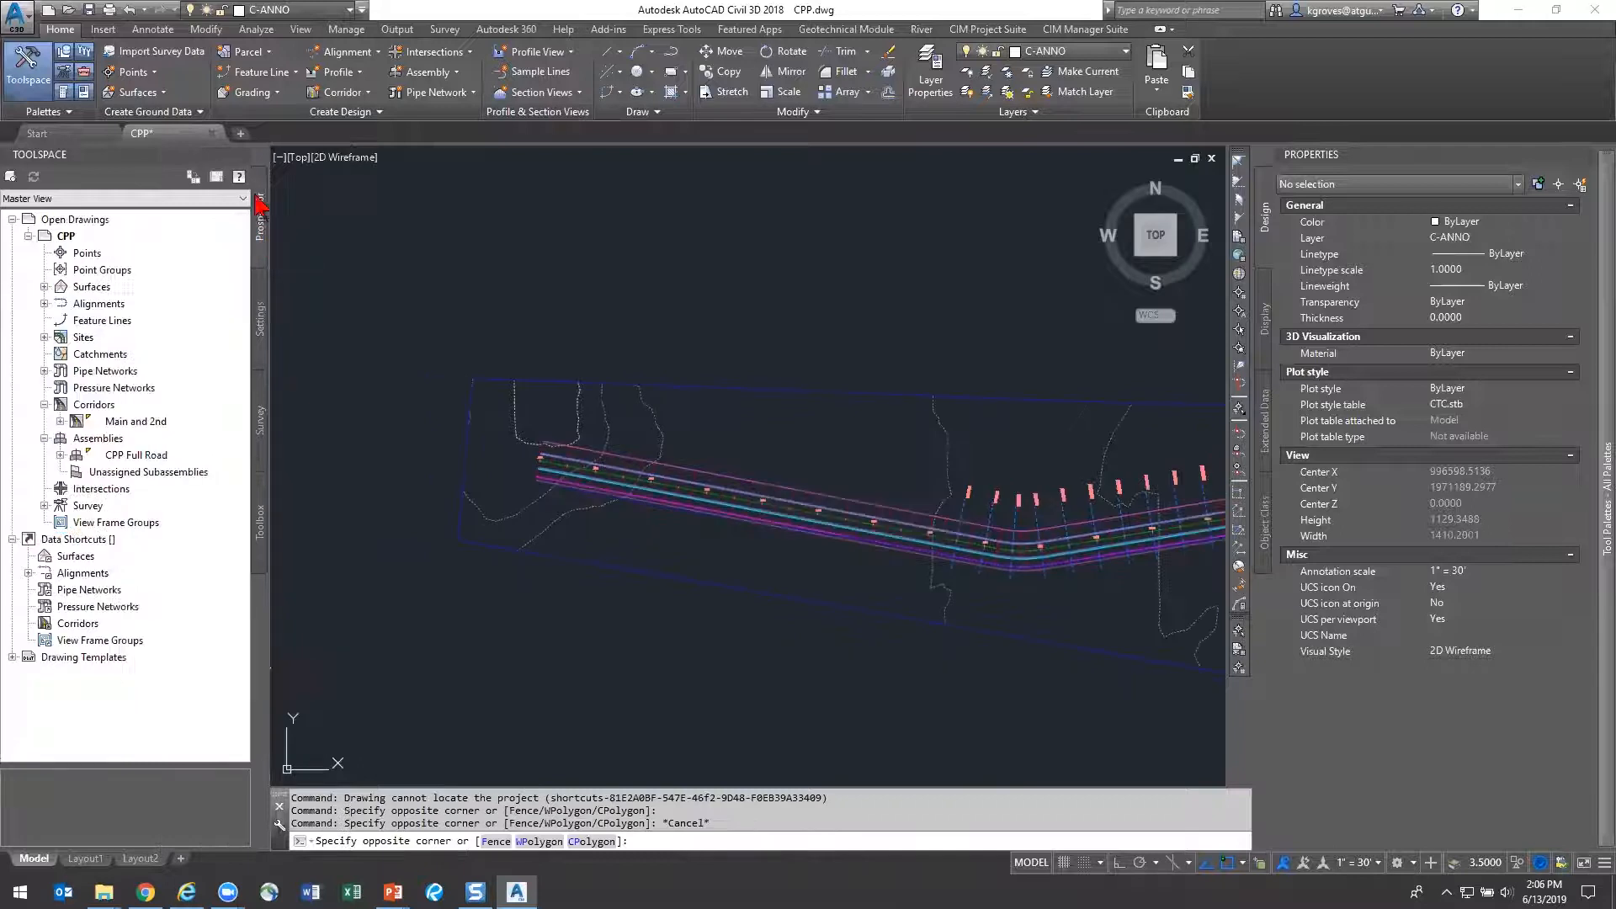
Split the model space into two horizontal viewports
click(301, 30)
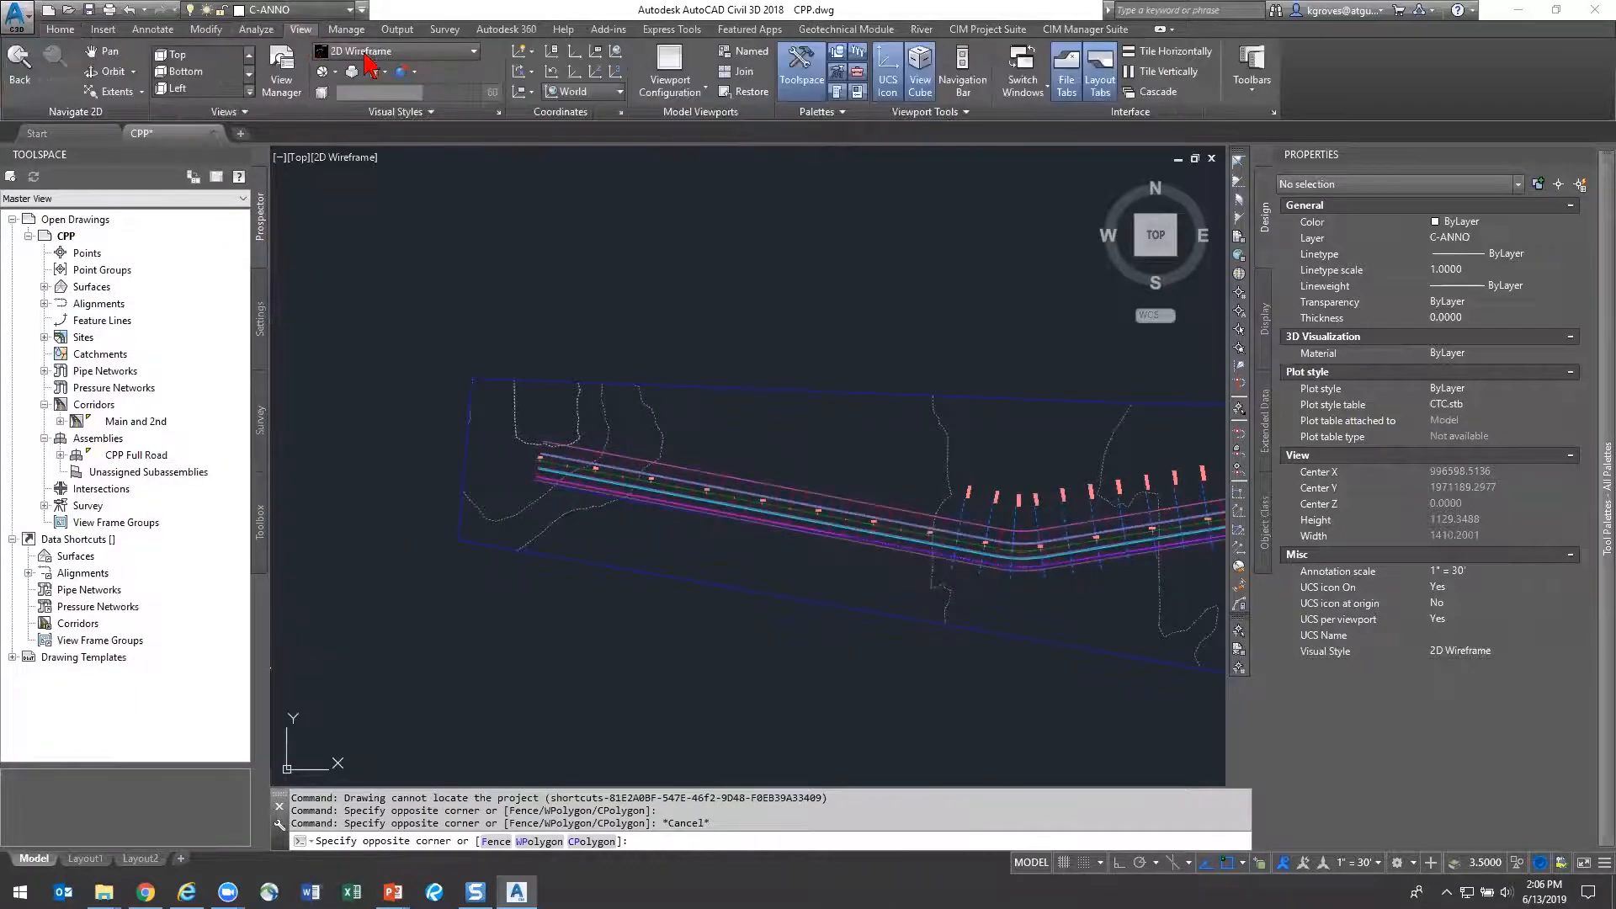
click(670, 86)
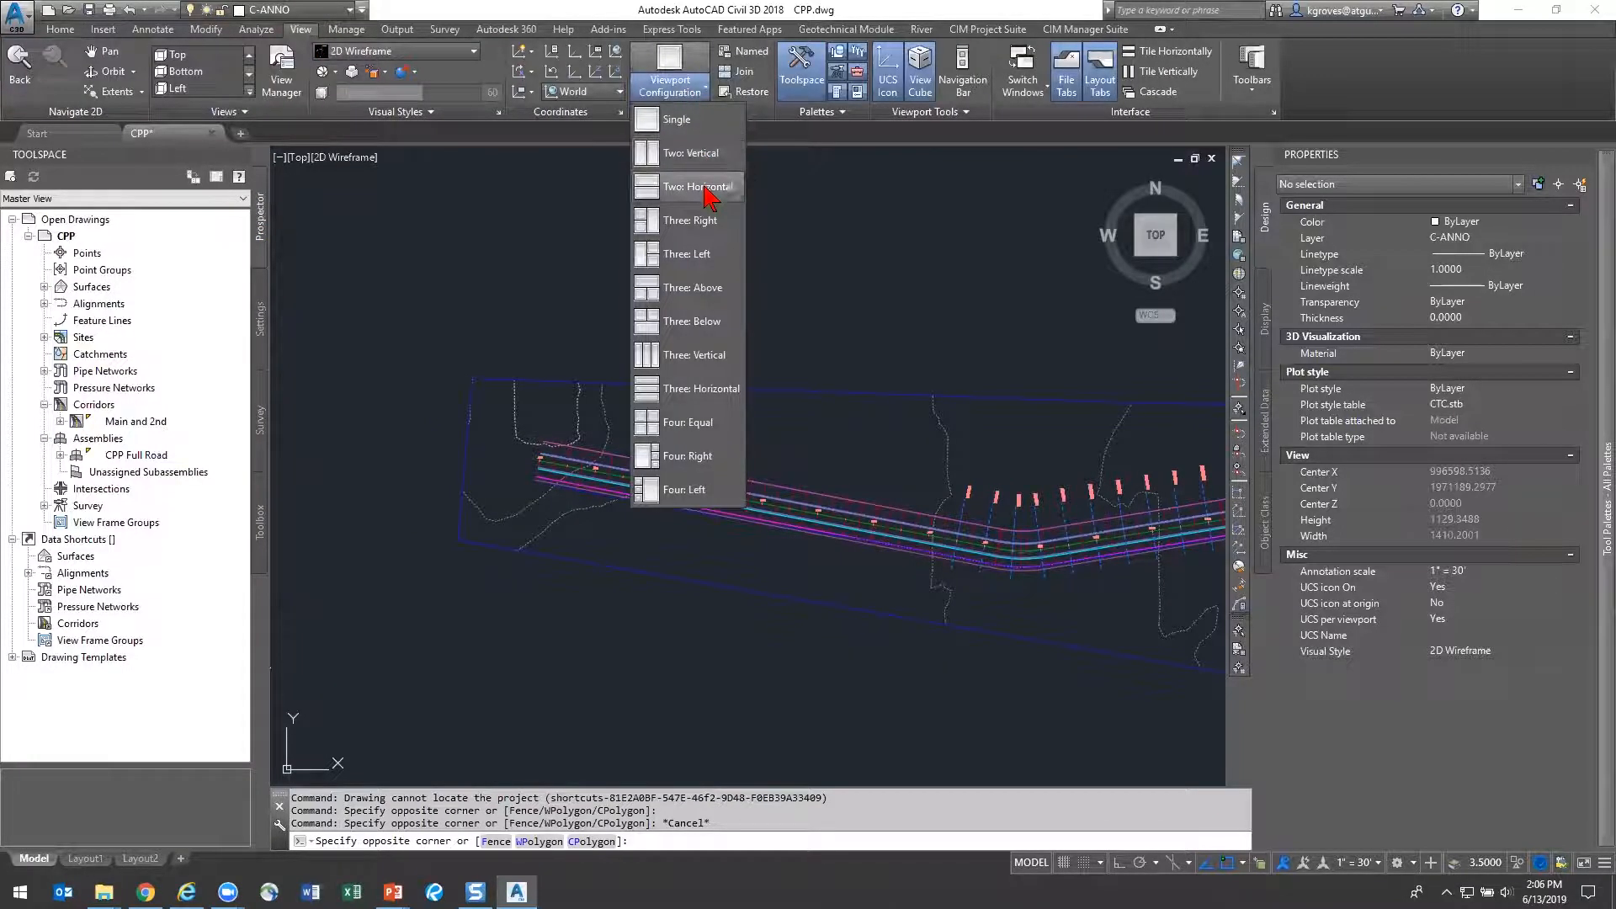
key(Escape)
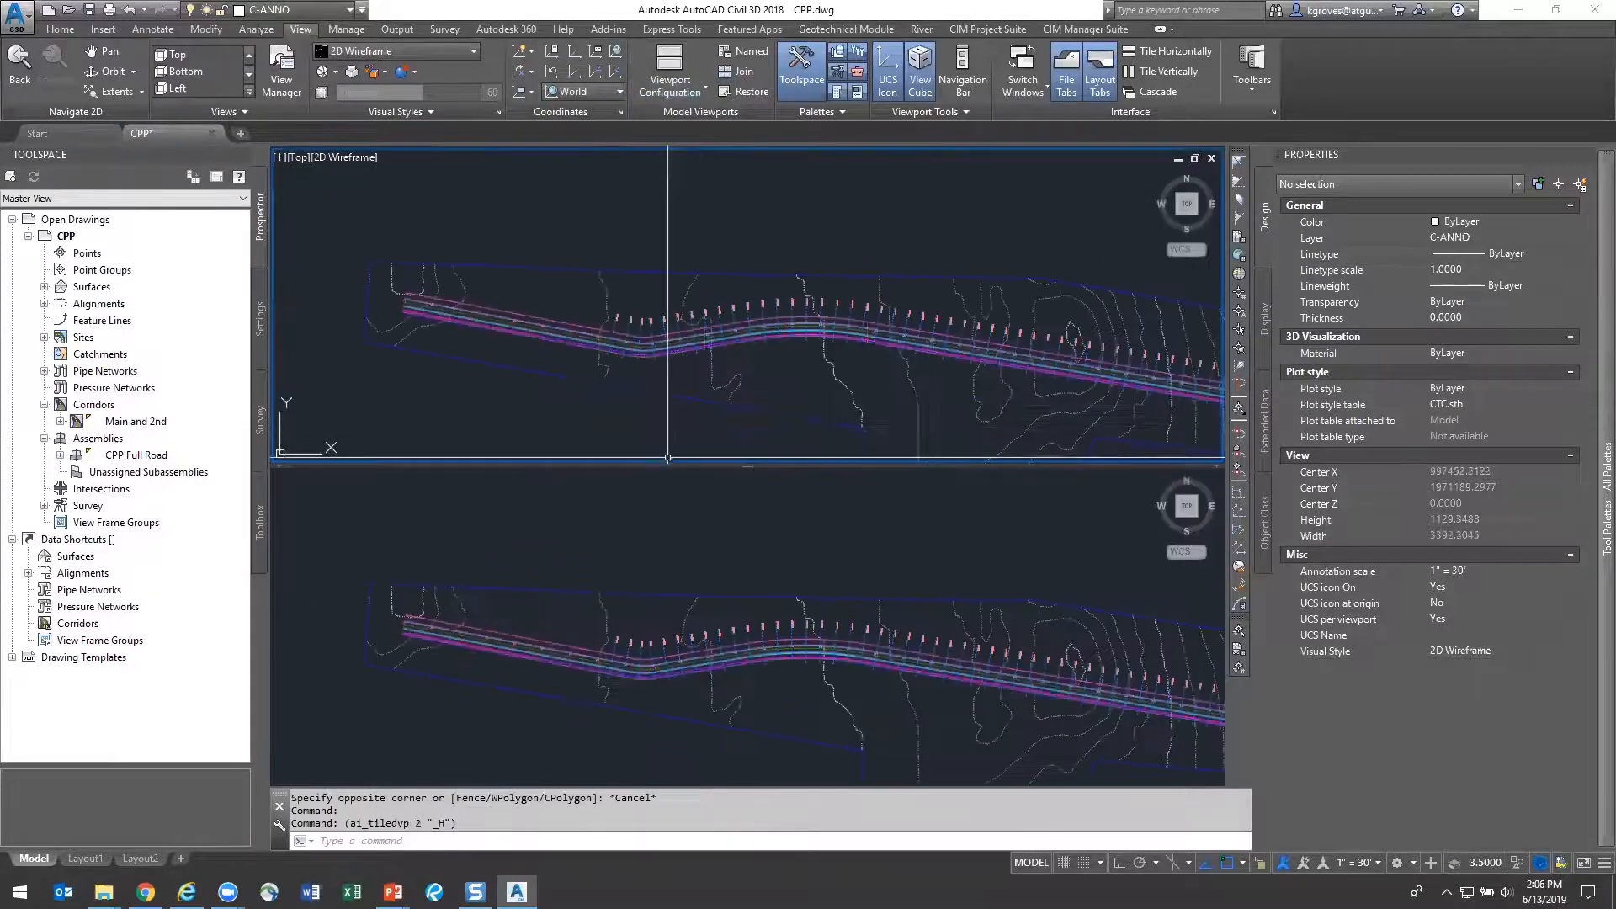
Frame the CPP Full Road assembly in the upper viewport and the start of the corridor in the lower viewport
scroll(674, 380, down, 10)
scroll(741, 379, up, 15)
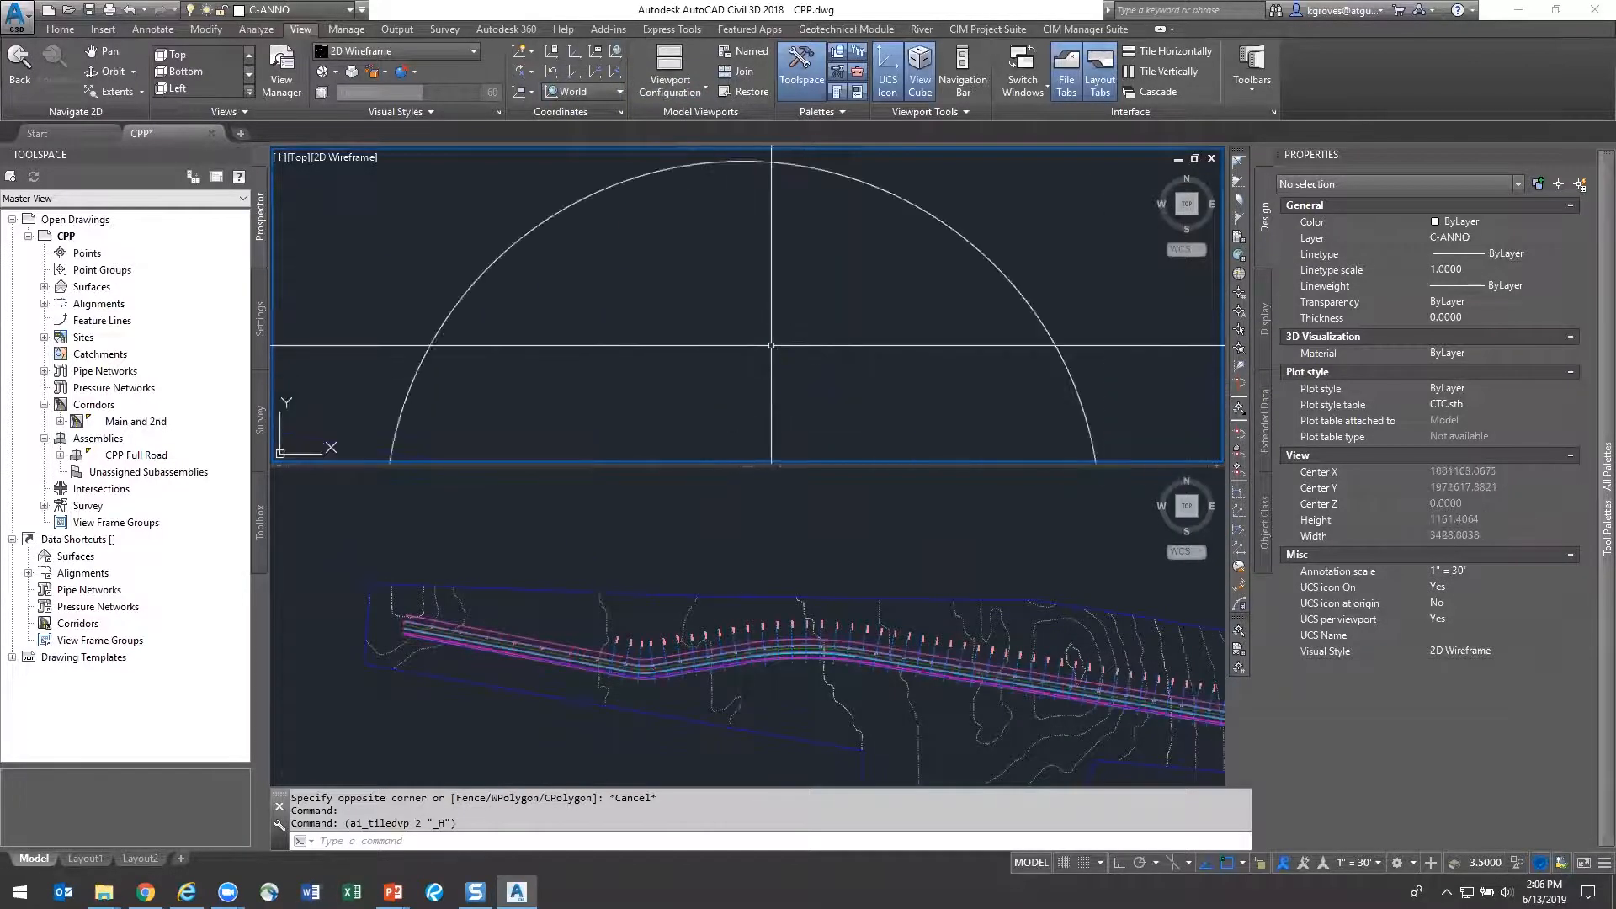
scroll(539, 313, up, 5)
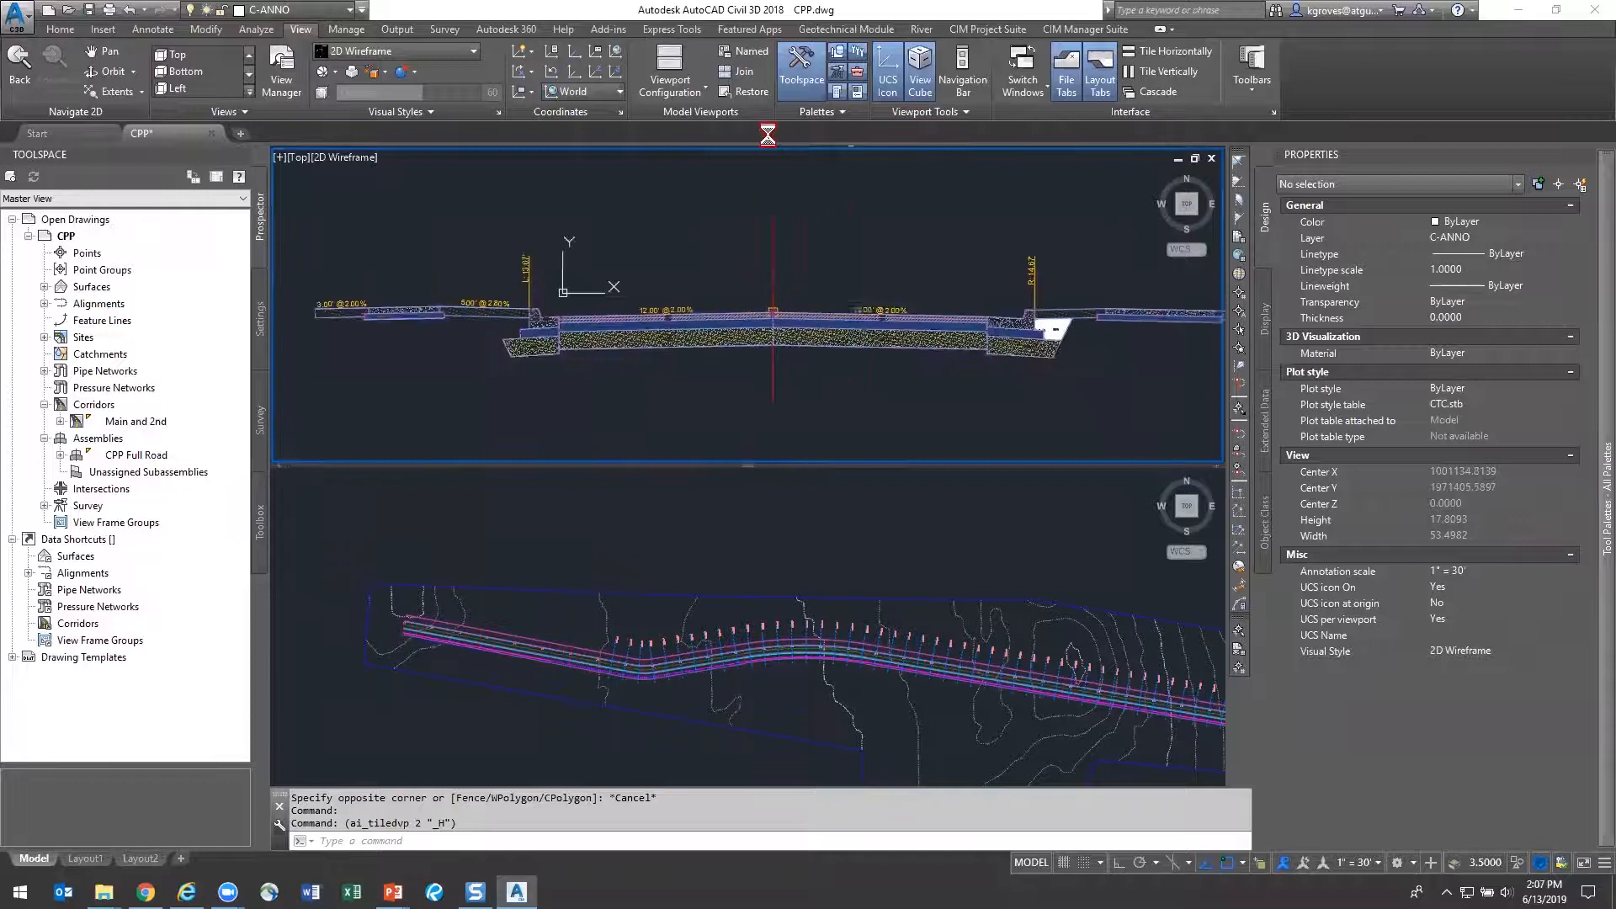
click(660, 567)
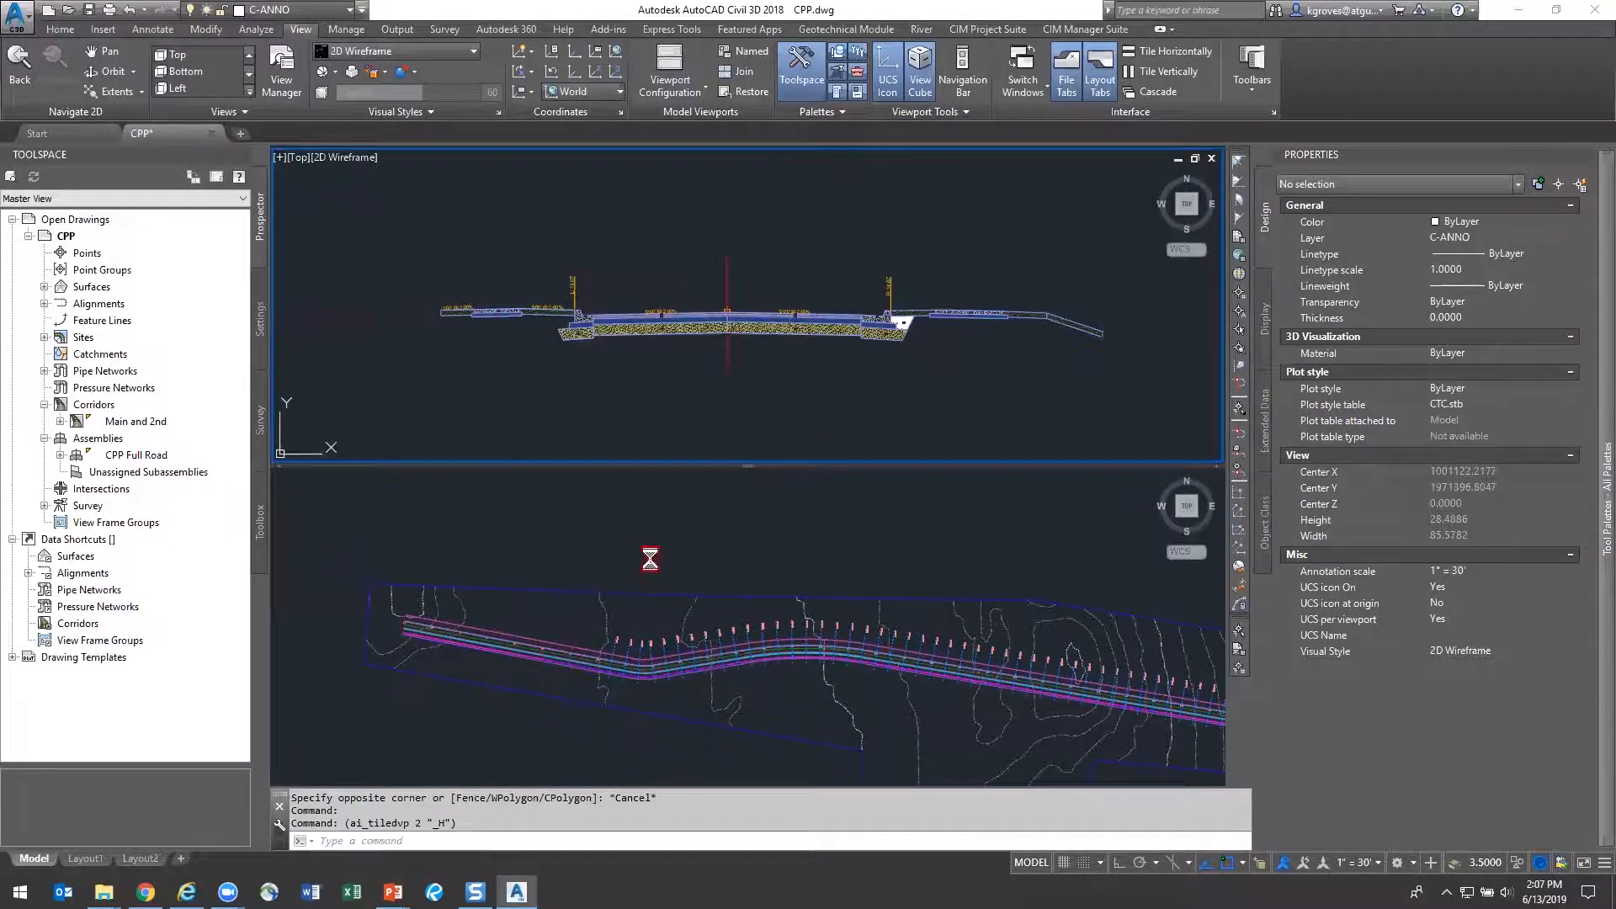
scroll(890, 593, up, 8)
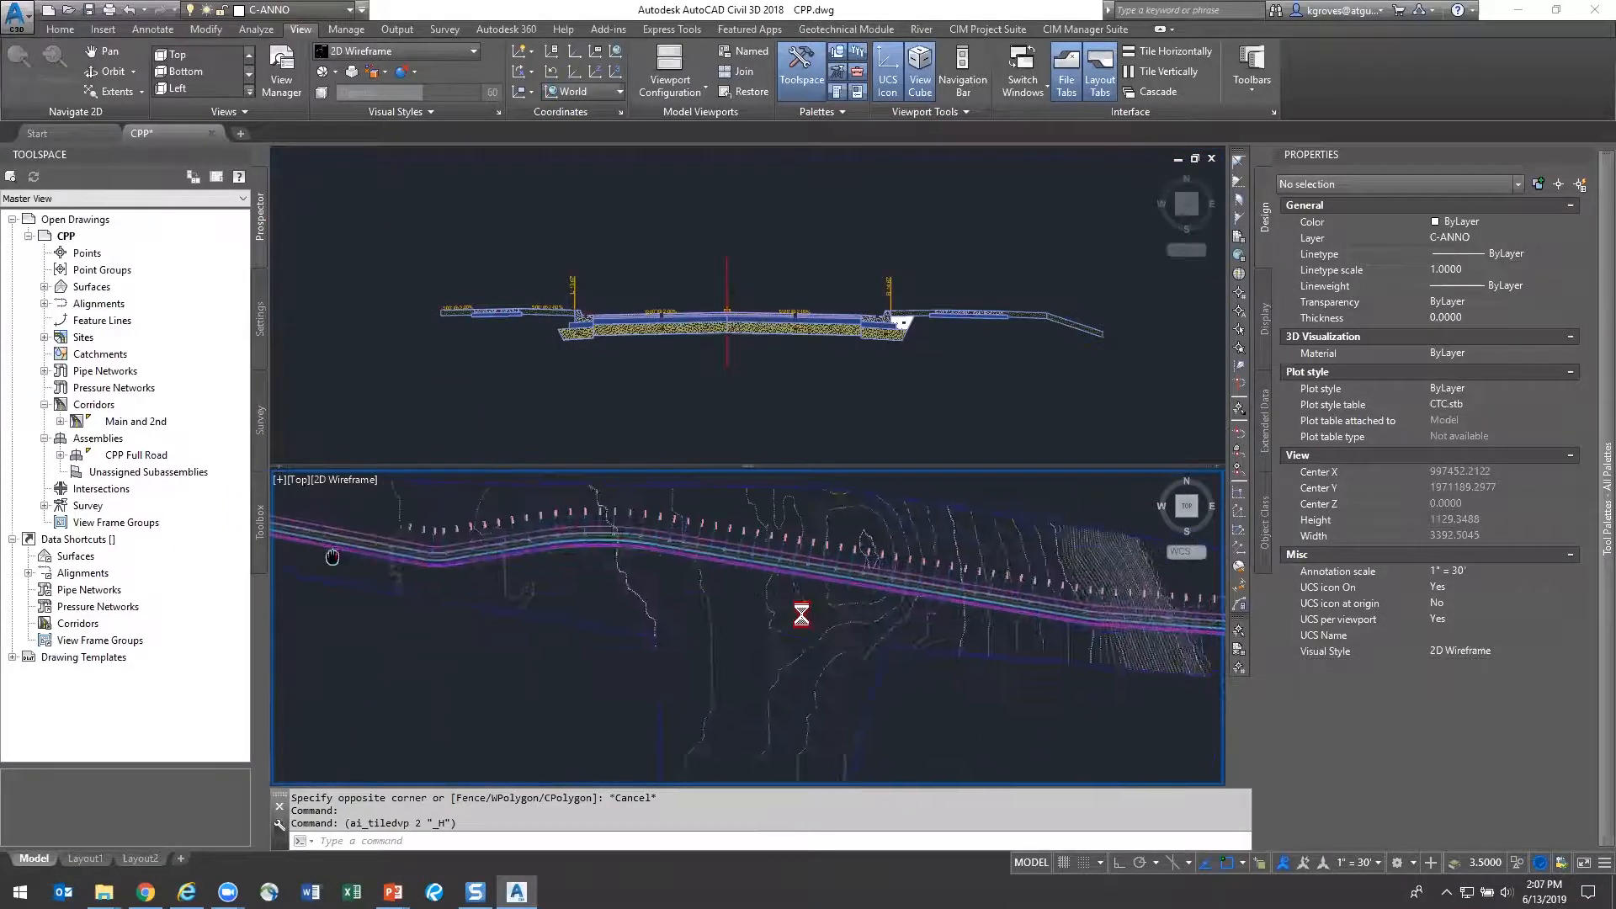
middle_drag(890, 594, 718, 578)
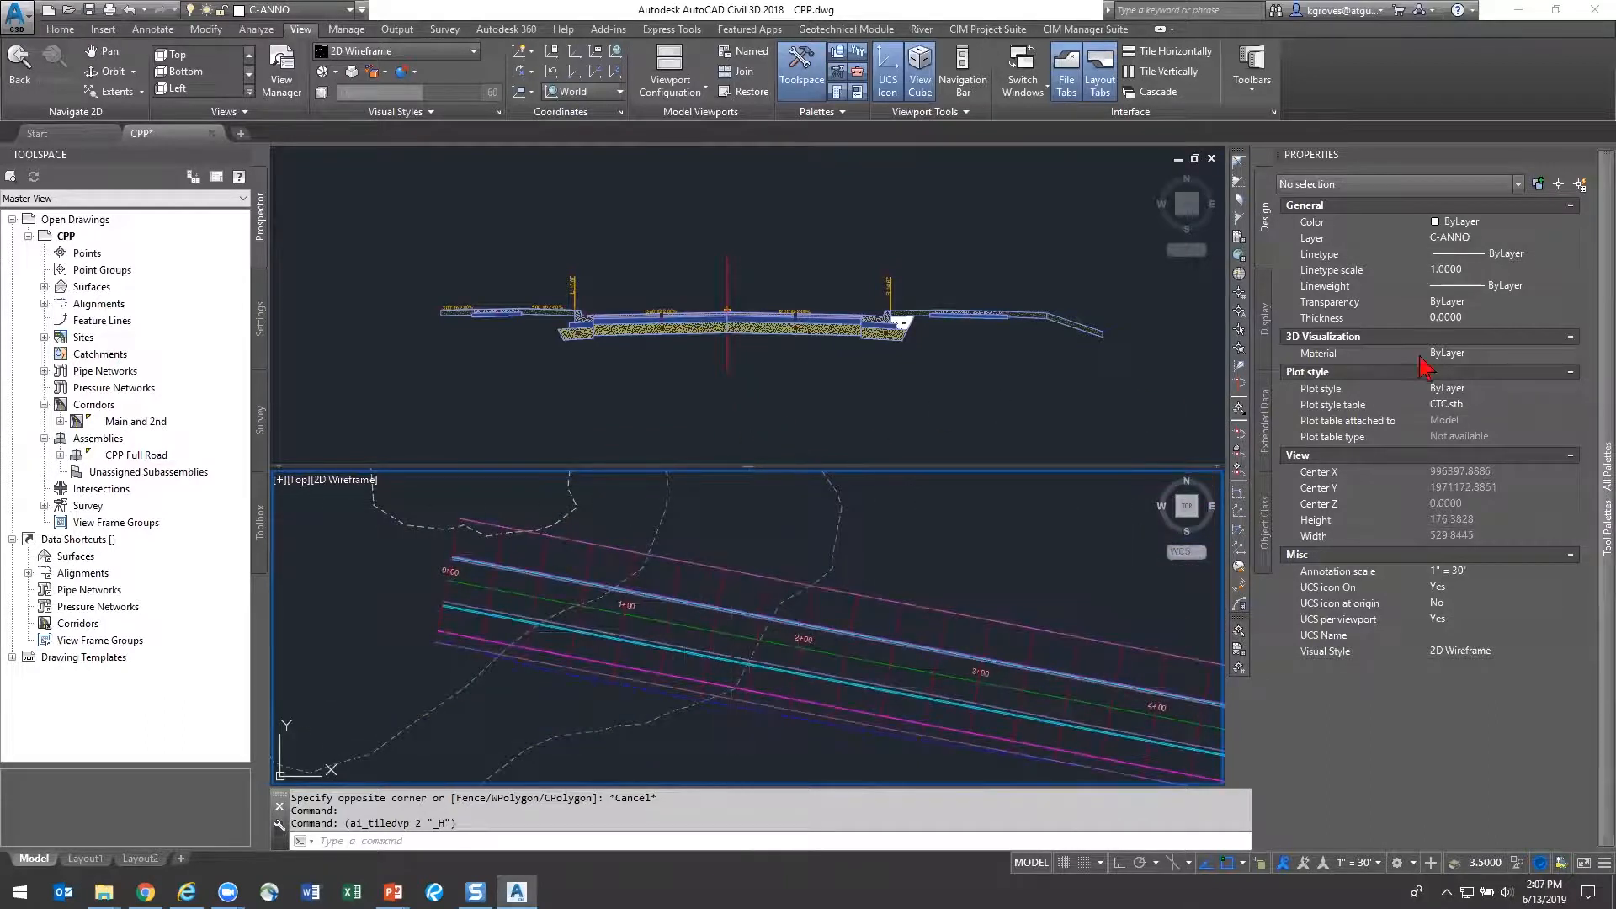
Keep the tool palettes permanently open beside the properties, showing the CPP imperial subassemblies
mouse_move(1597, 299)
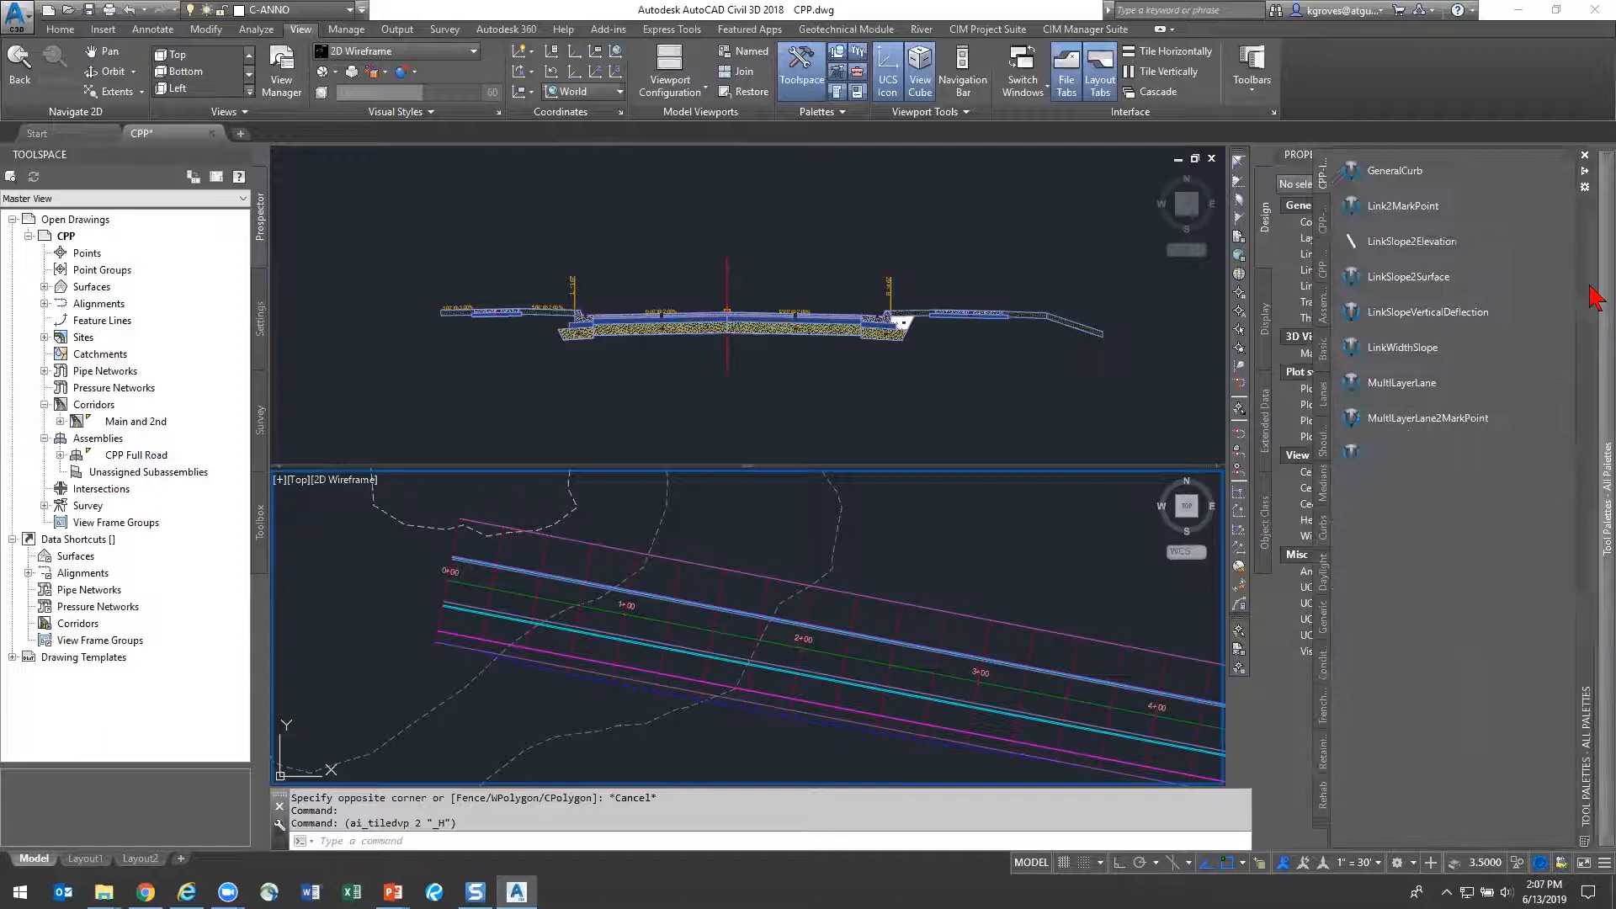
click(1584, 174)
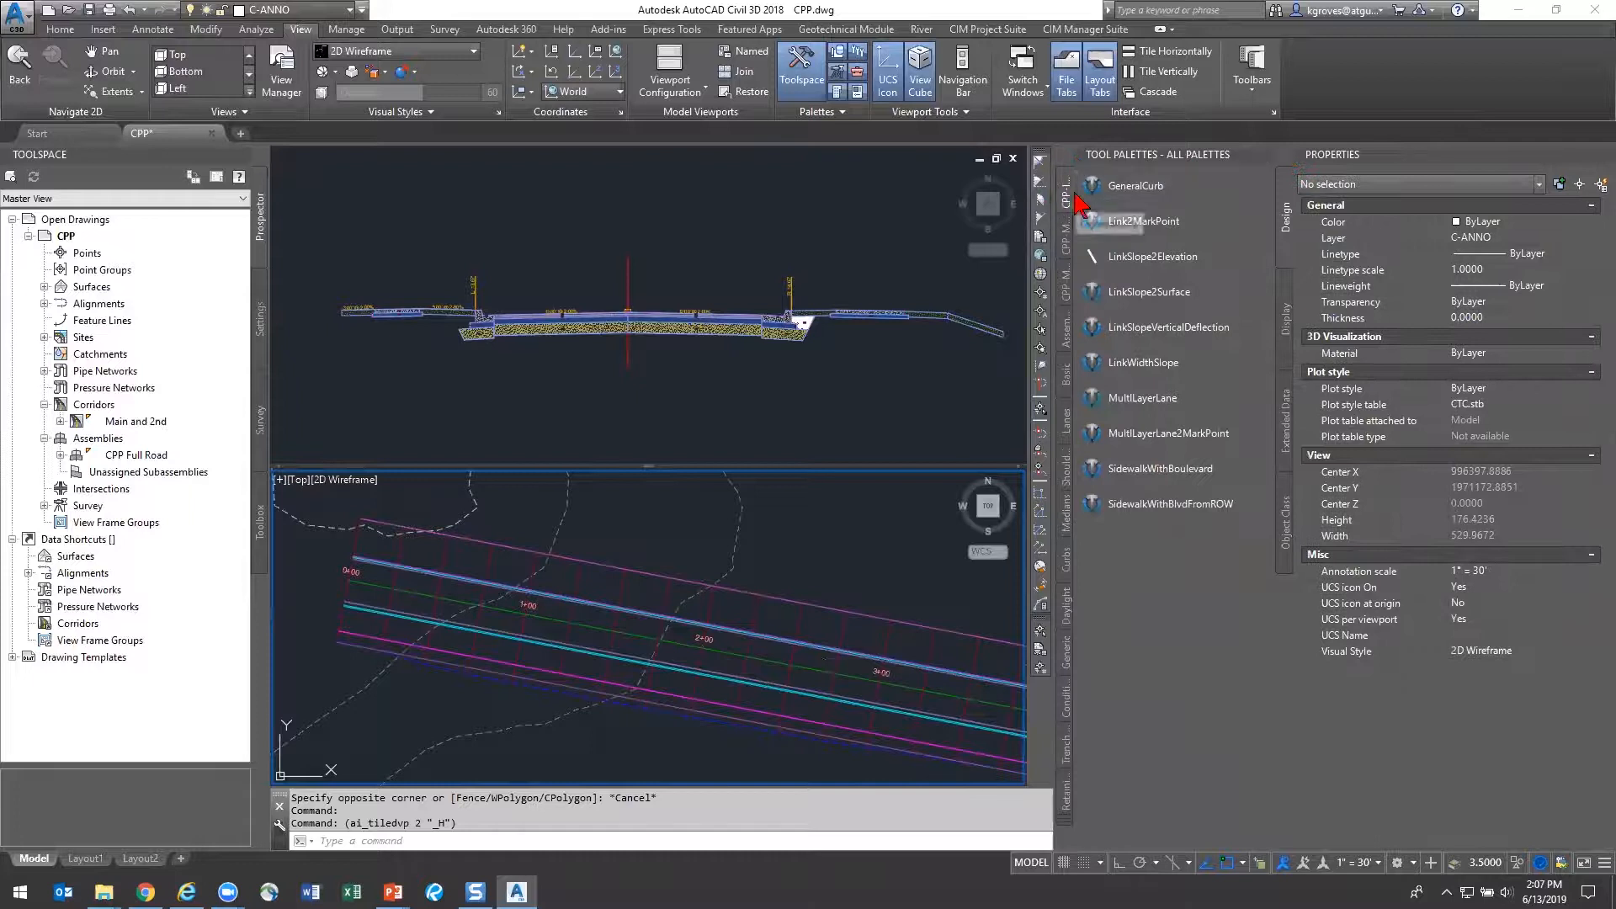
right_click(1067, 203)
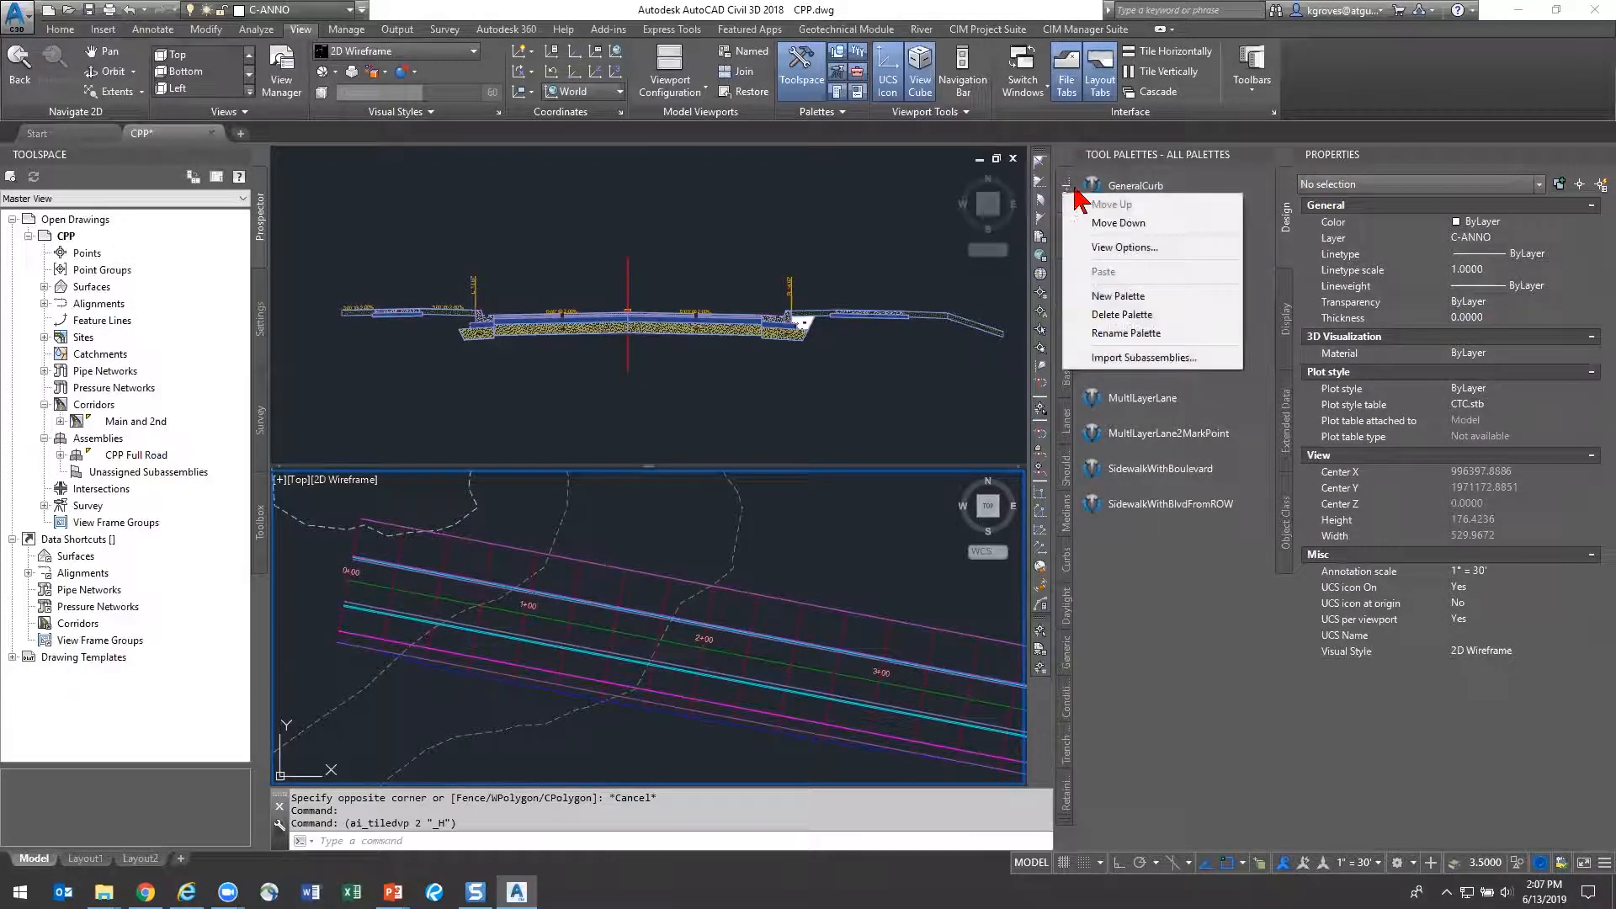
click(1120, 155)
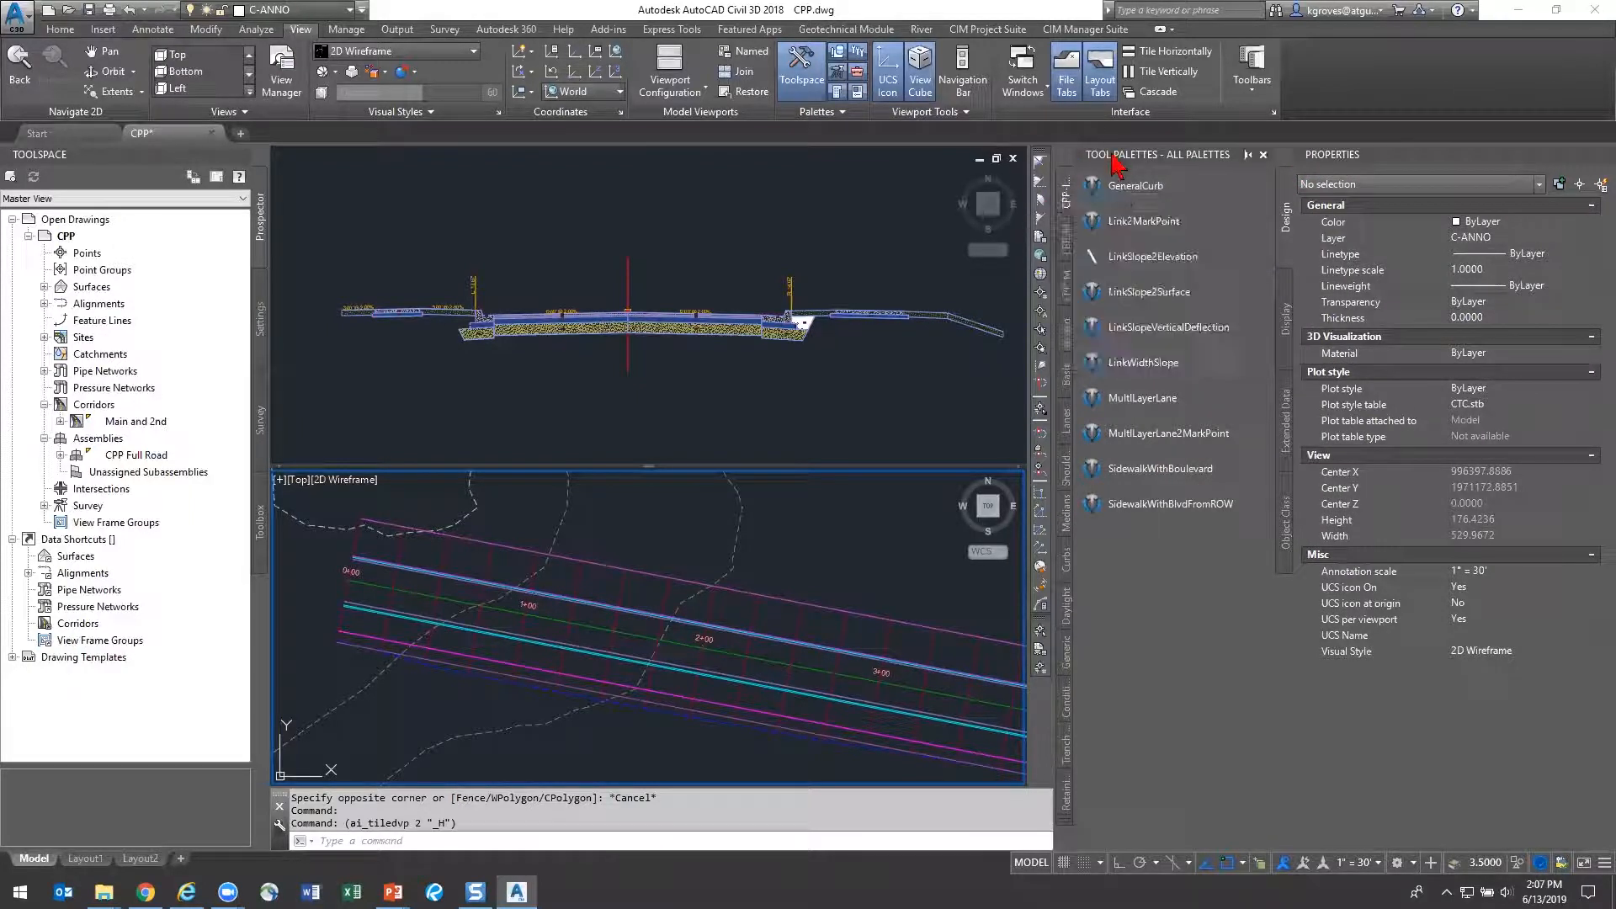
Browse for an Import Subassemblies source file and look through the Imperial, Metric and MNDOT-specific folders of pack 4.00 (2018.10.09)
right_click(1065, 201)
click(1144, 355)
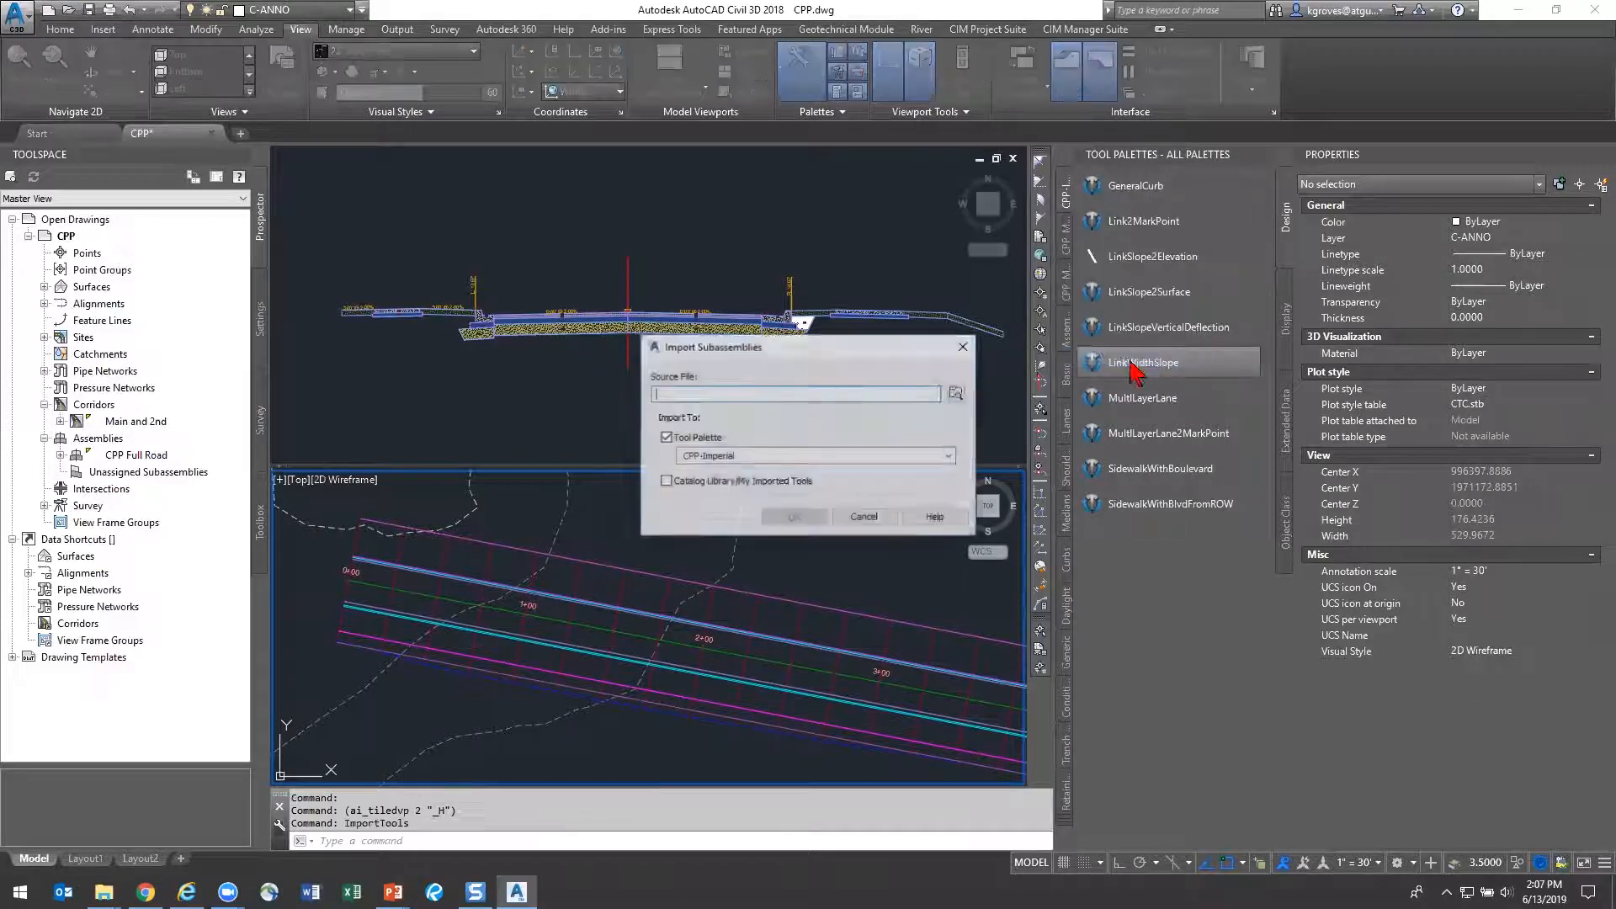
click(958, 393)
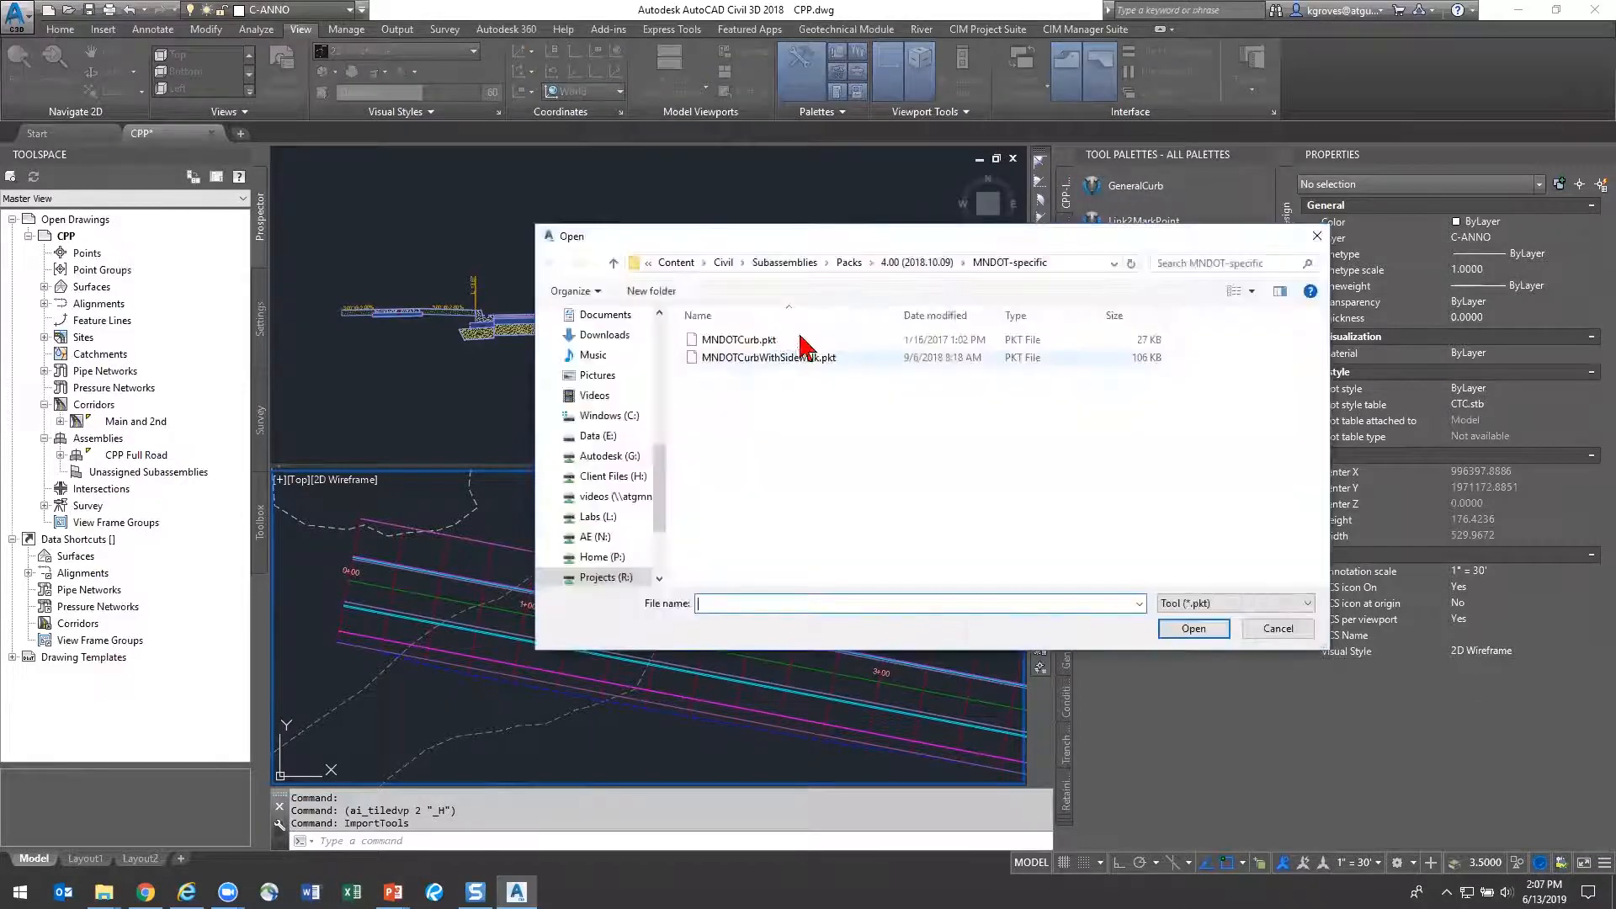
click(937, 262)
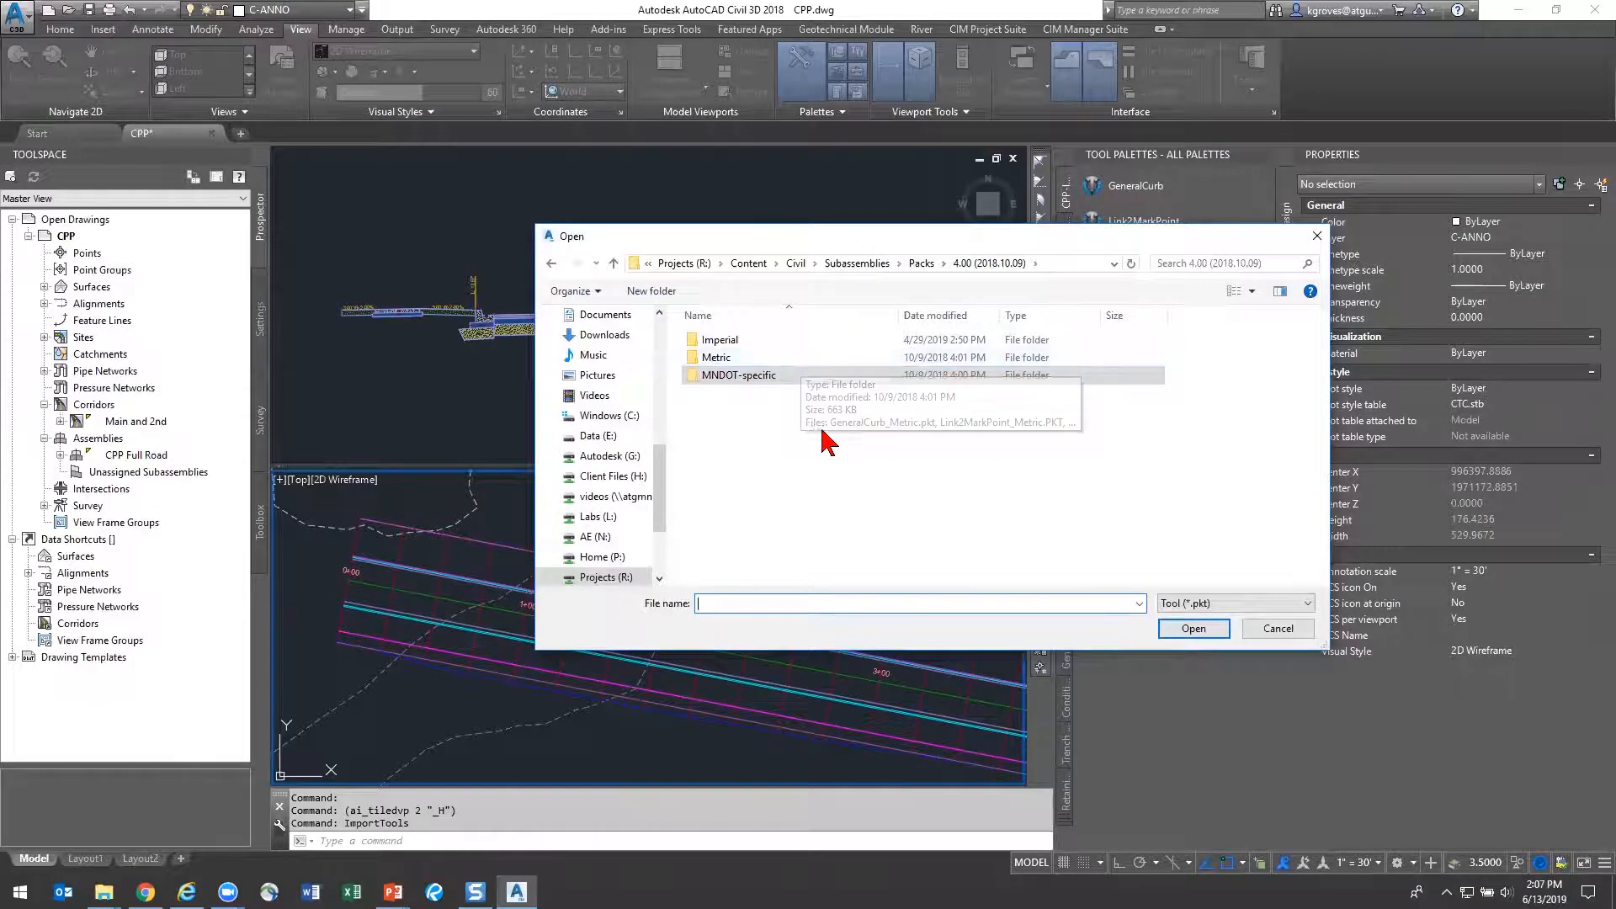
double_click(789, 339)
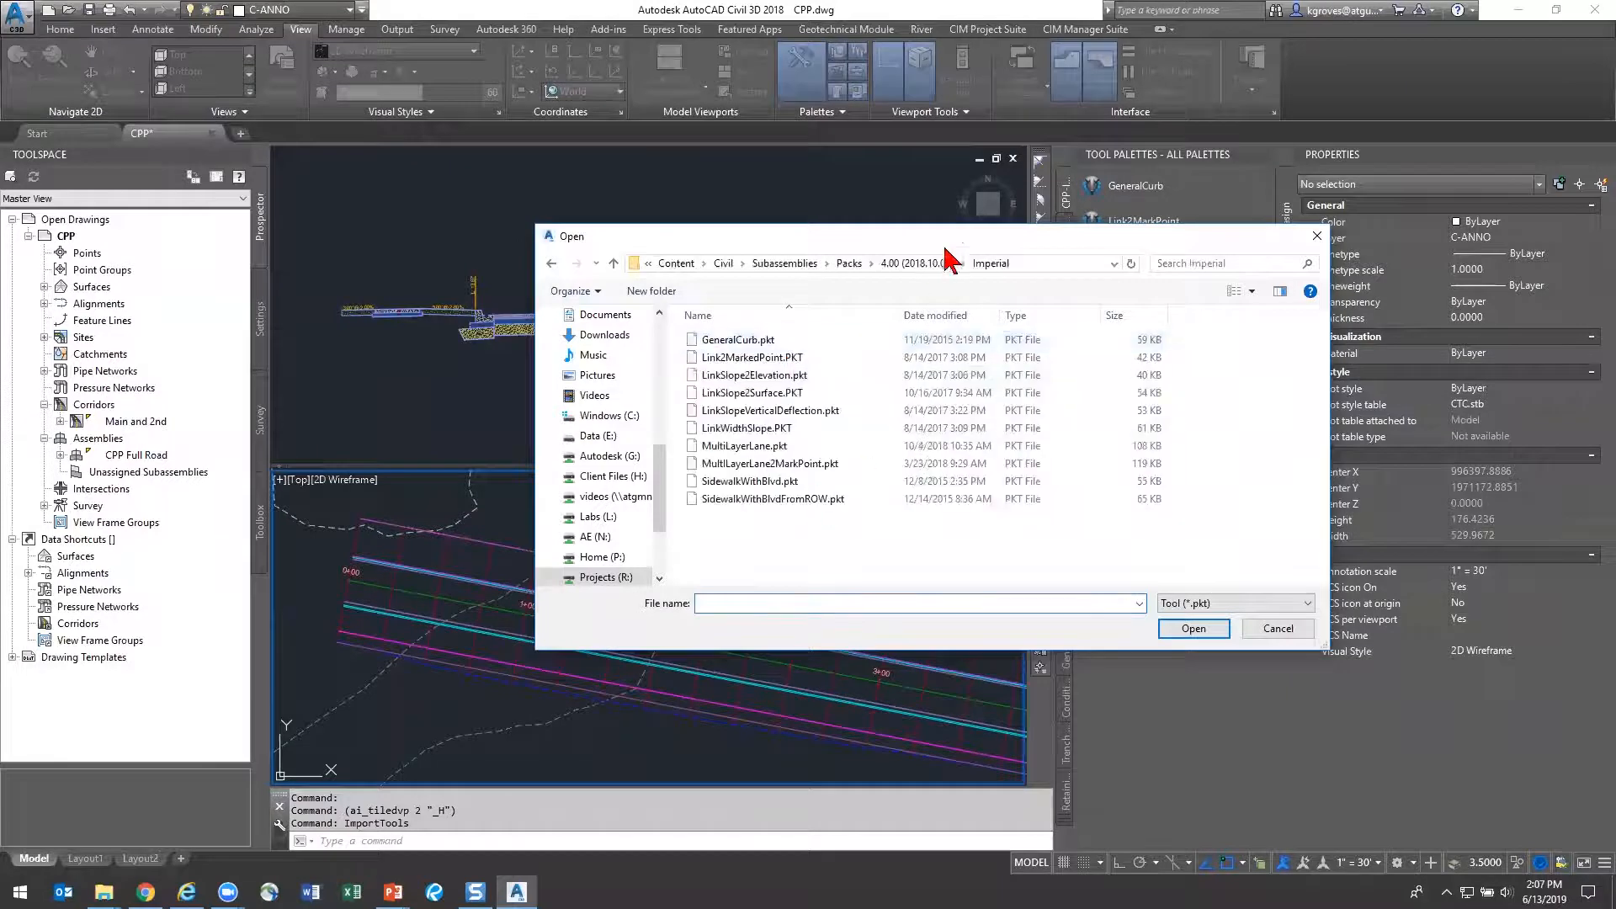
click(914, 264)
double_click(752, 358)
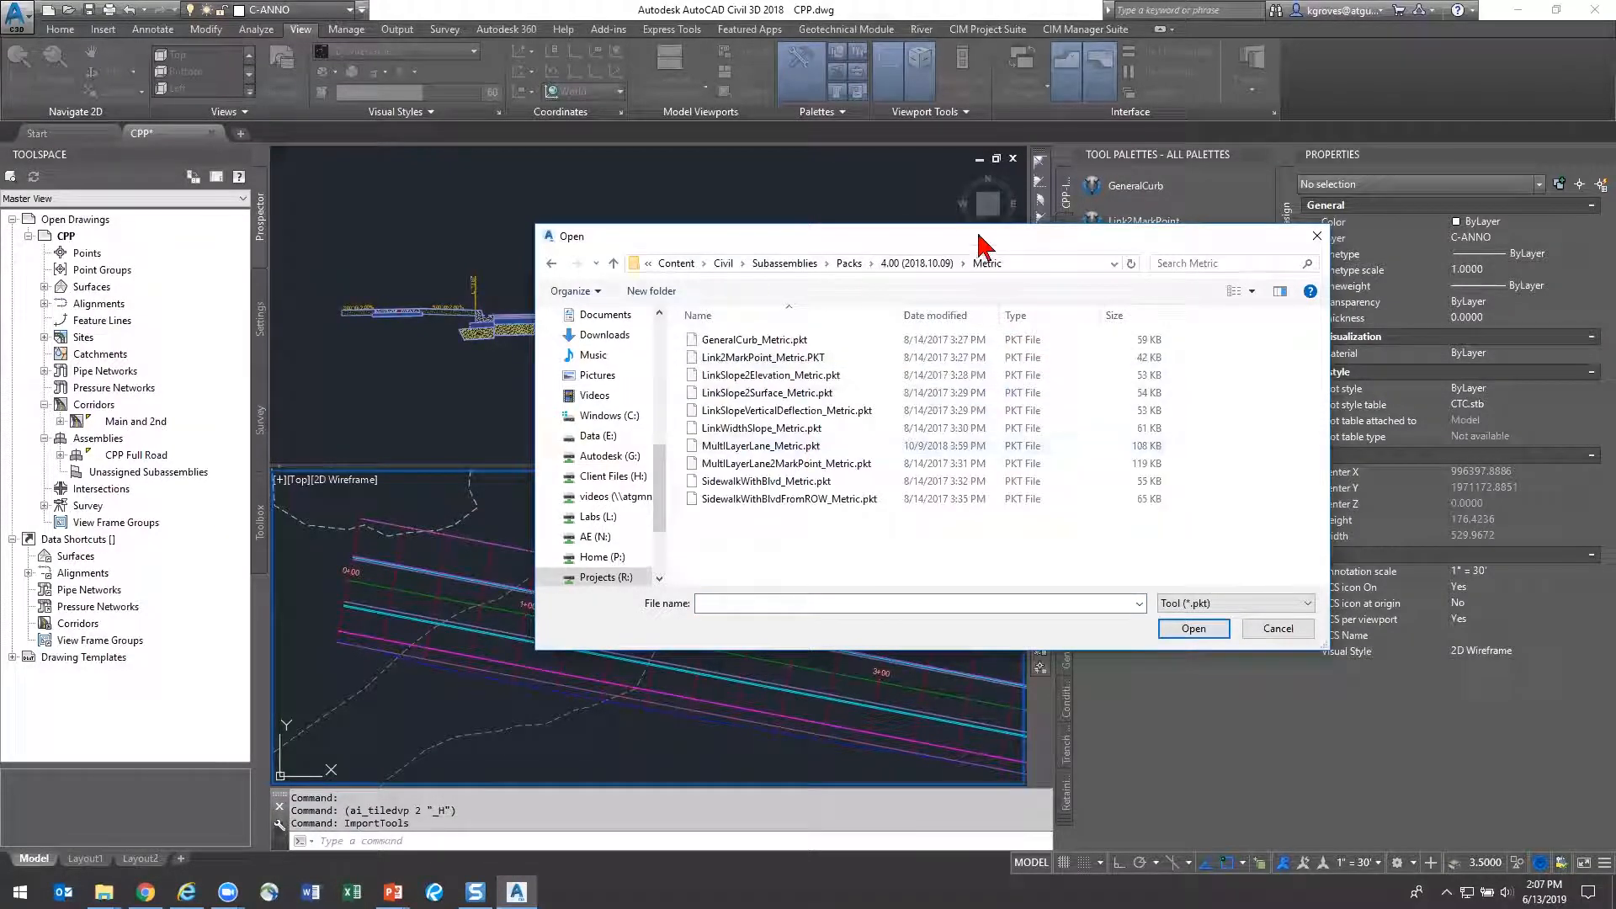
click(892, 266)
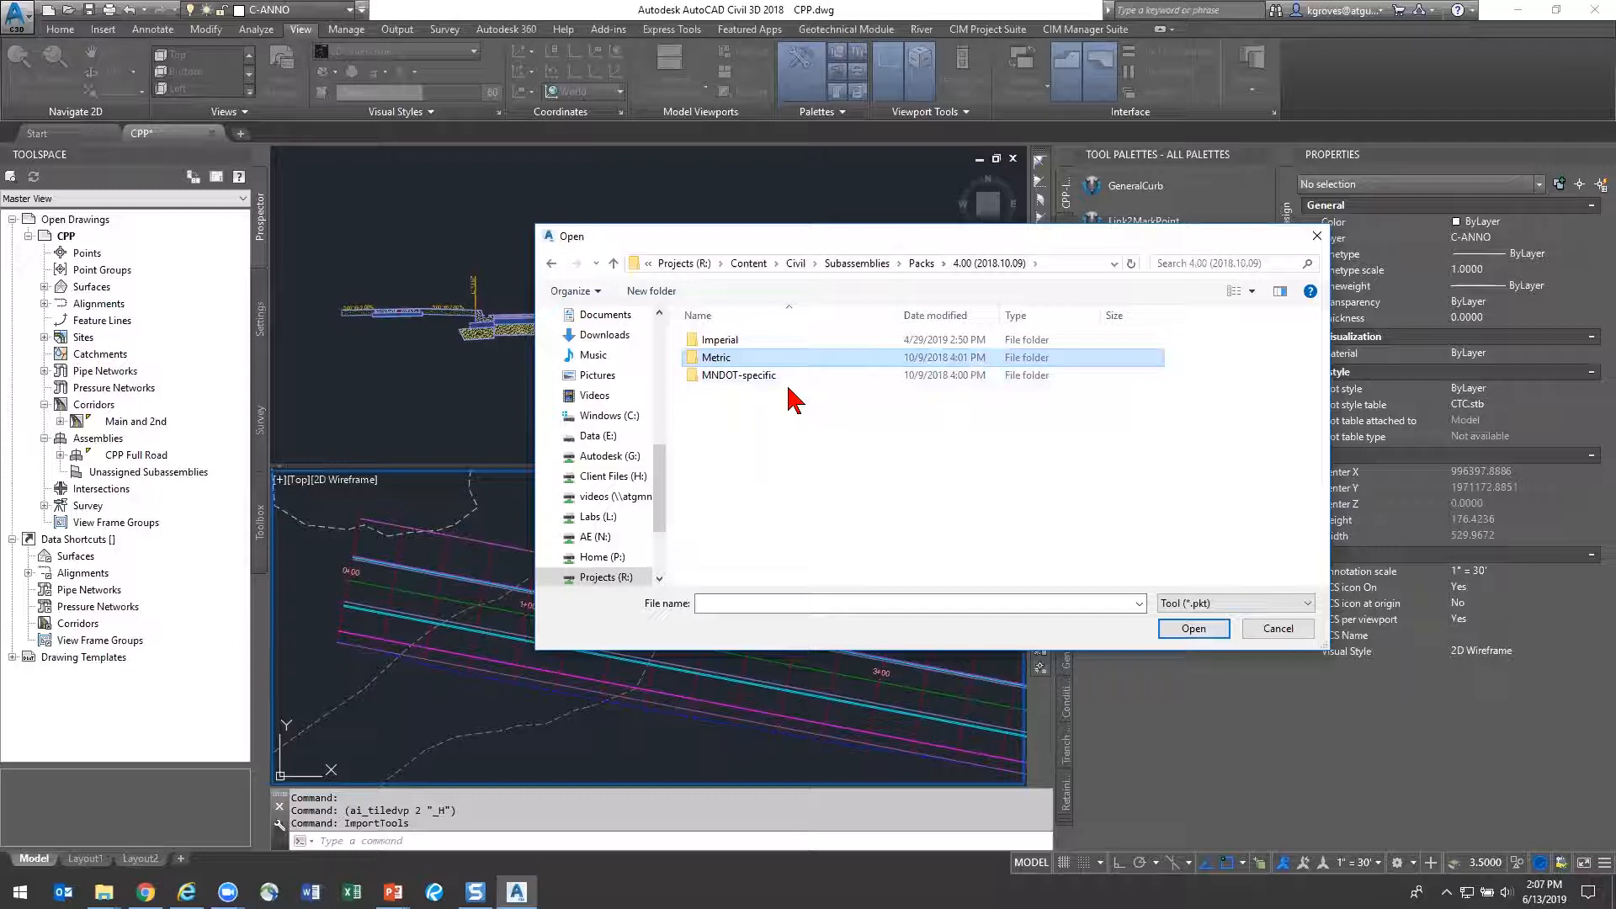
double_click(806, 377)
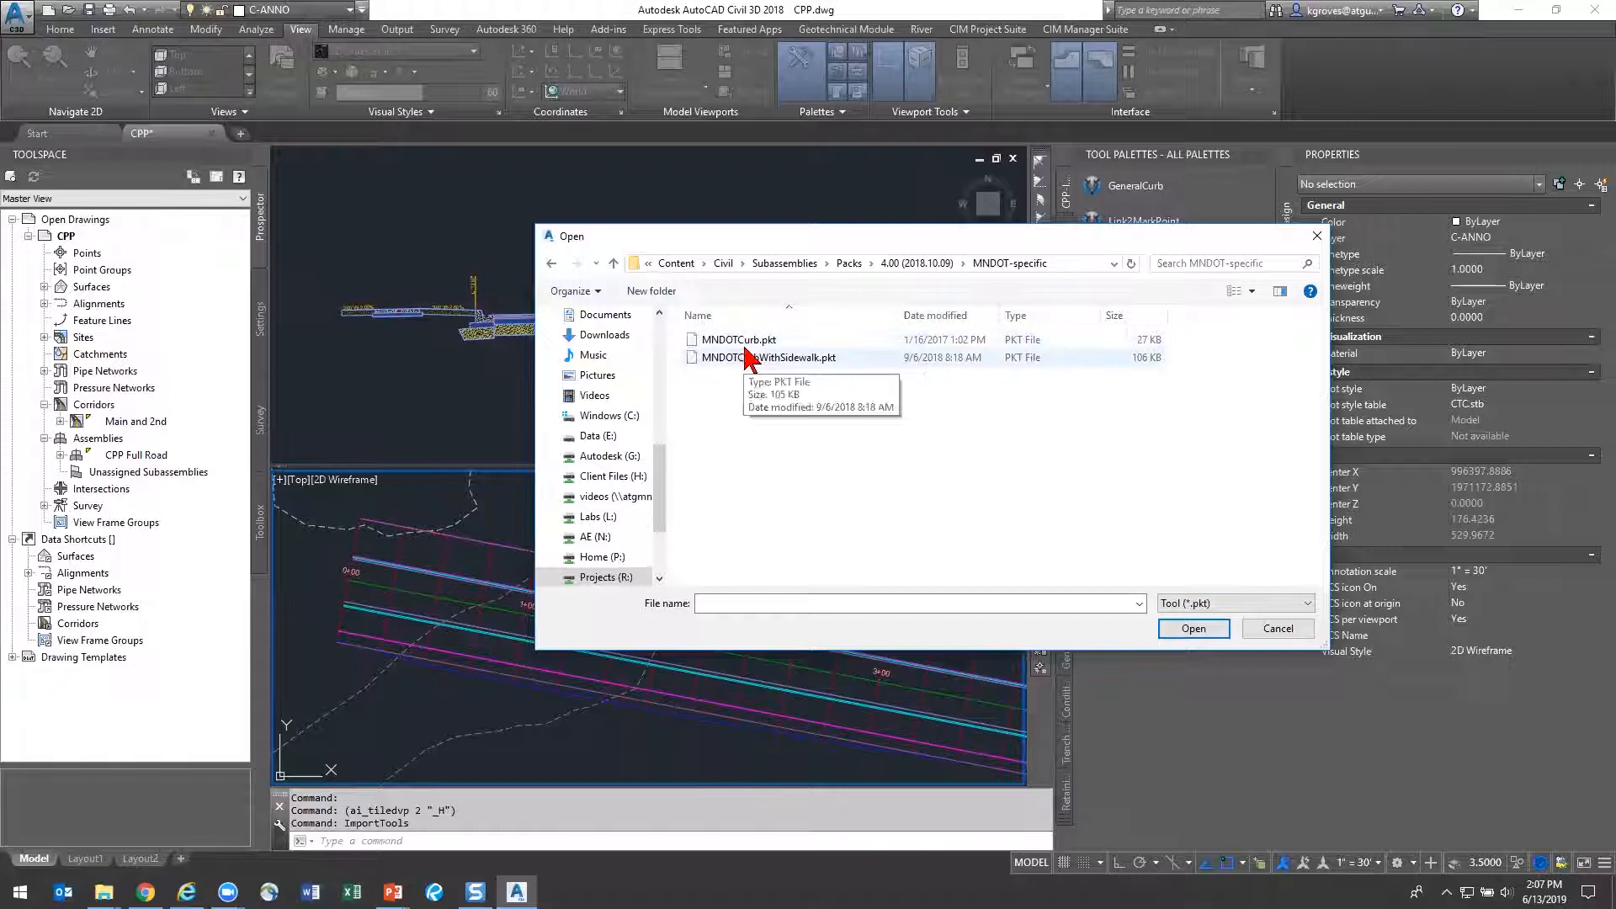
click(928, 265)
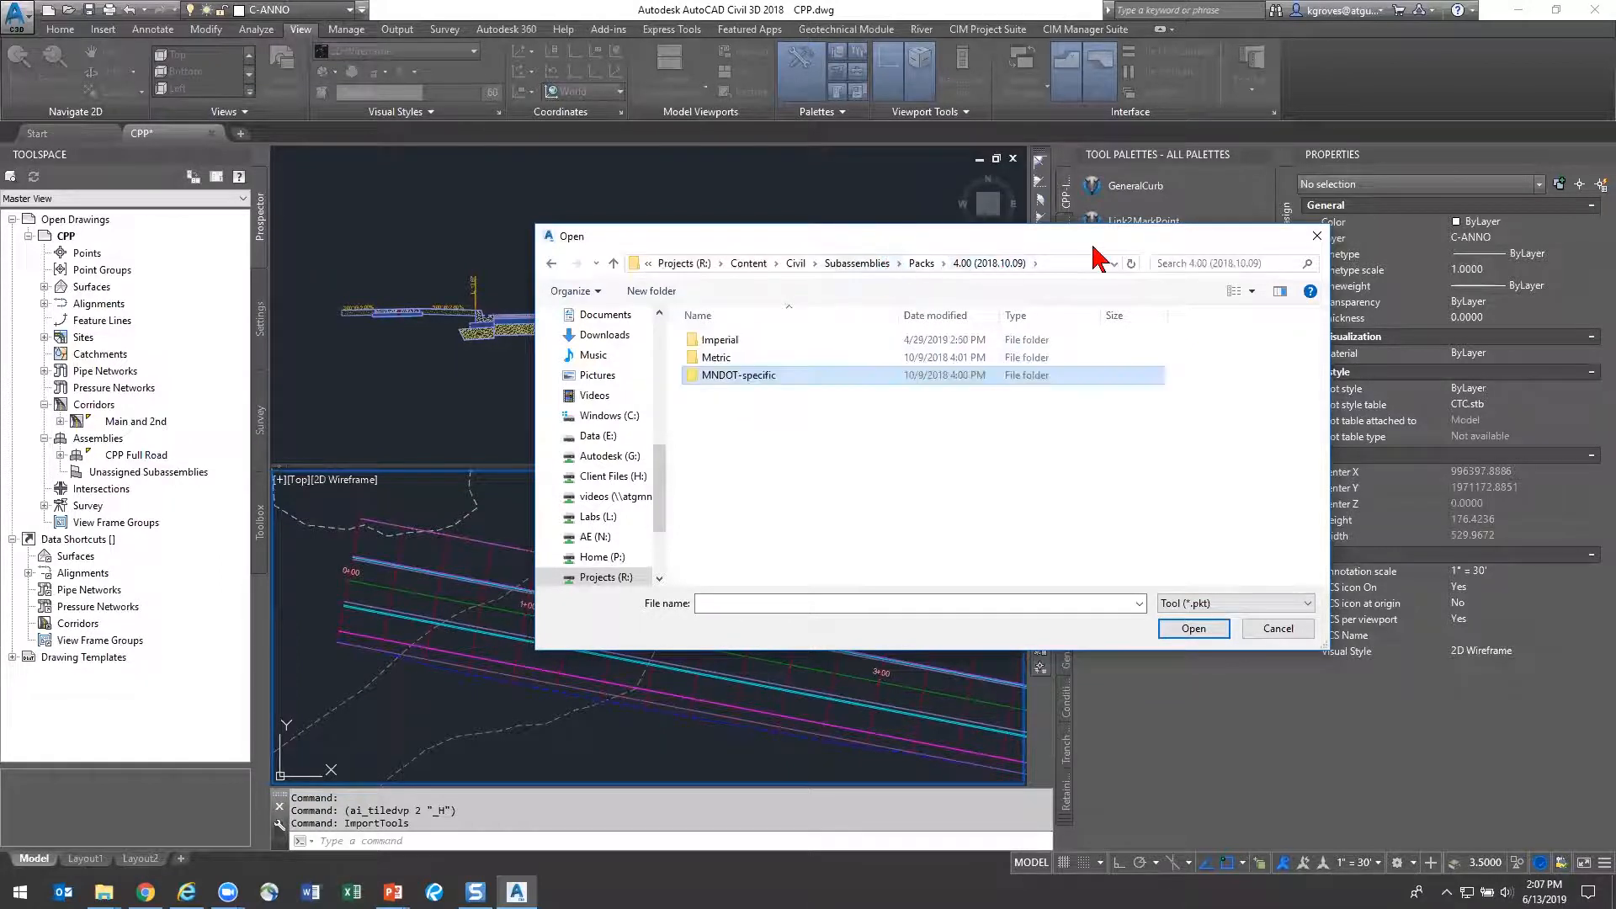
Select all Imperial files from GeneralCurb.pkt through SidewalkWithBlvdFromROW.pkt as import sources, and cancel the subassembly import
double_click(730, 346)
click(711, 338)
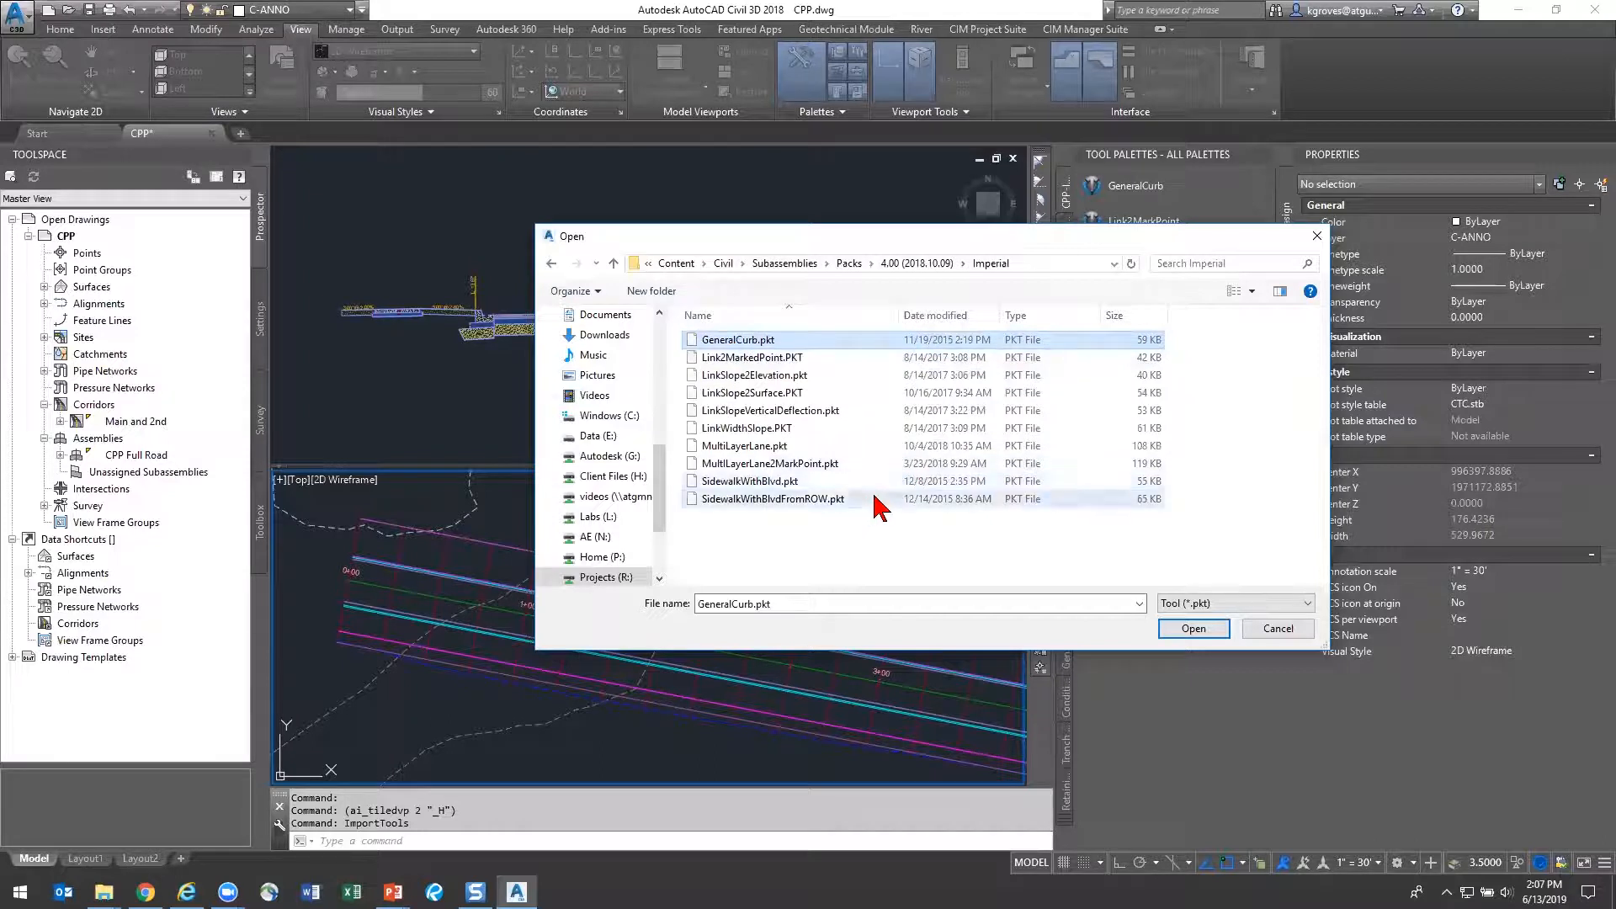
shift+click(871, 497)
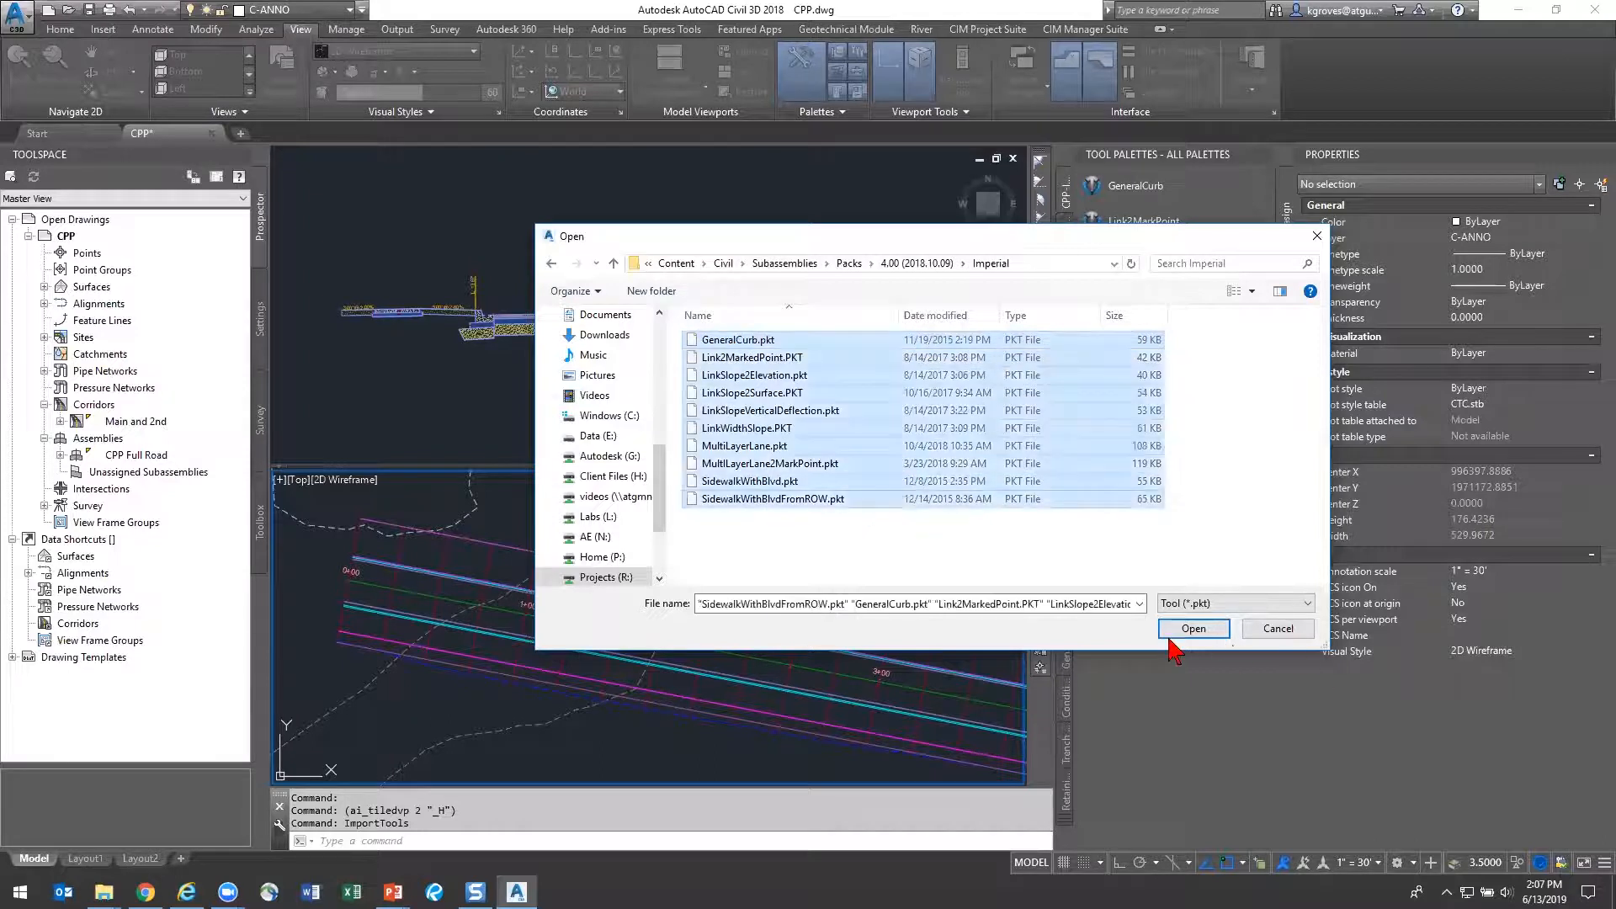
click(1270, 628)
click(881, 517)
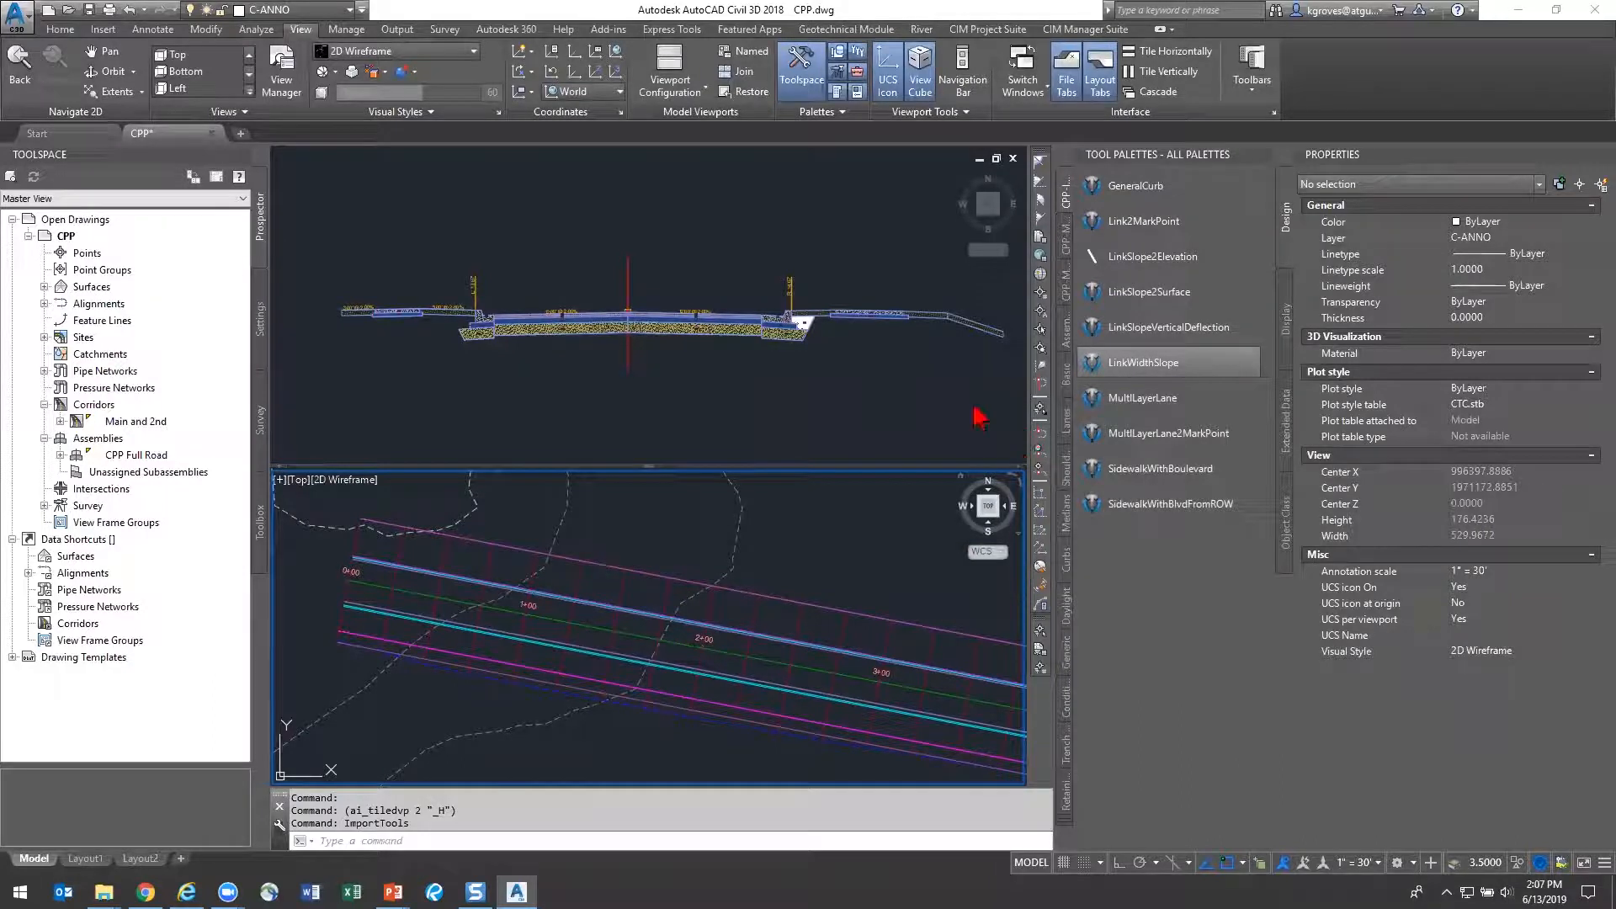
Examine the CPP Full Road assembly and its lane subassemblies in the upper viewport, and clear the selection
click(650, 349)
click(650, 349)
click(599, 364)
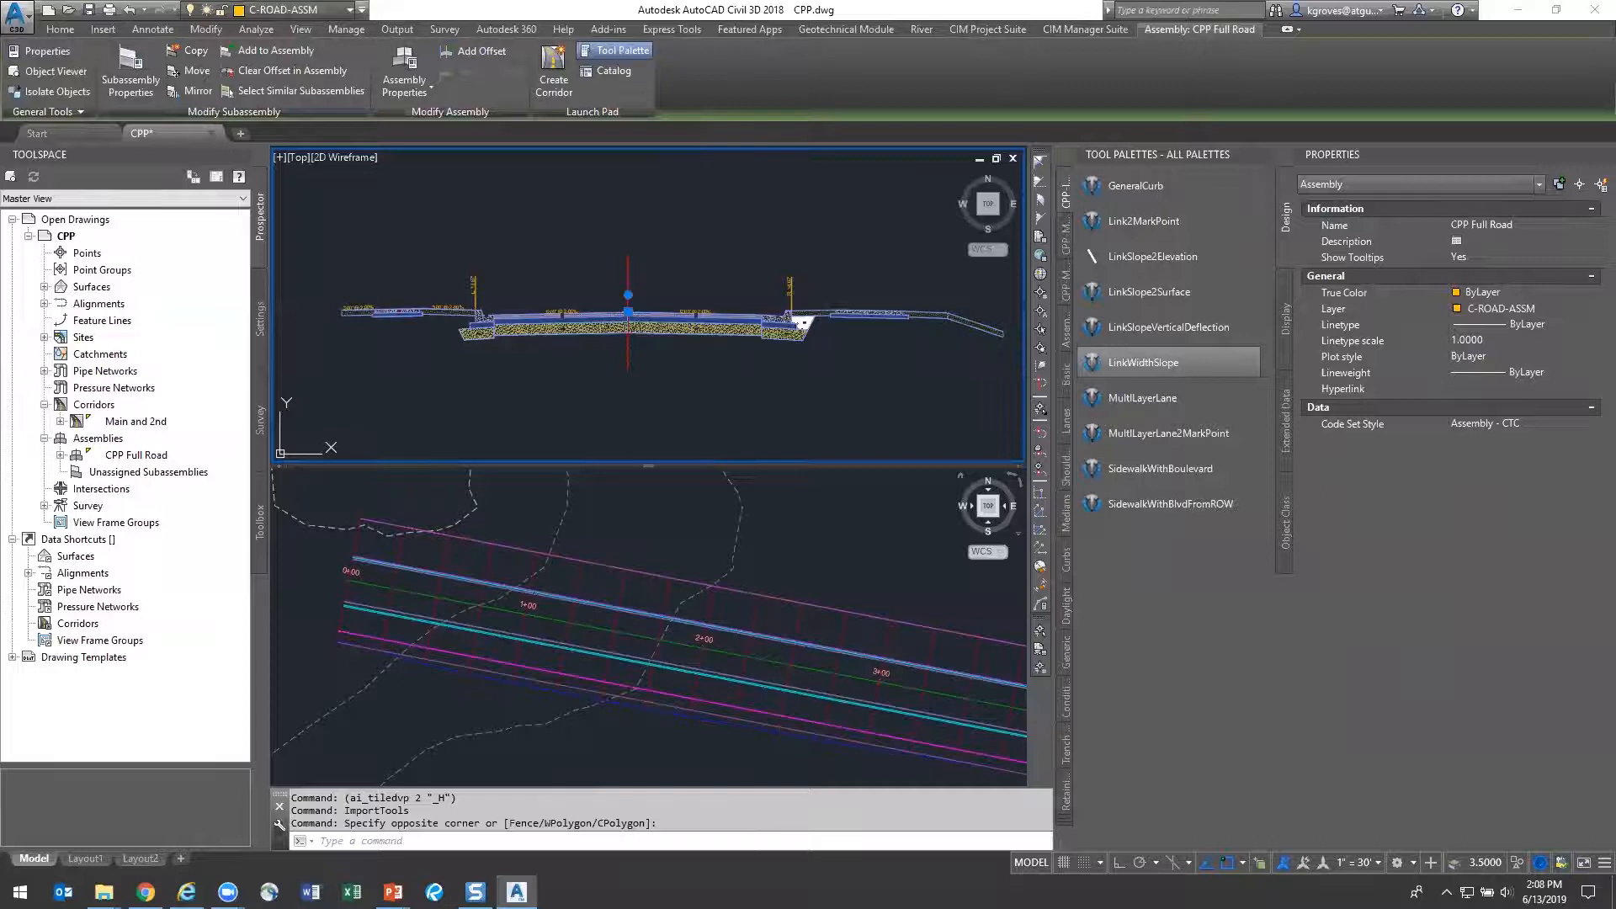
key(Escape)
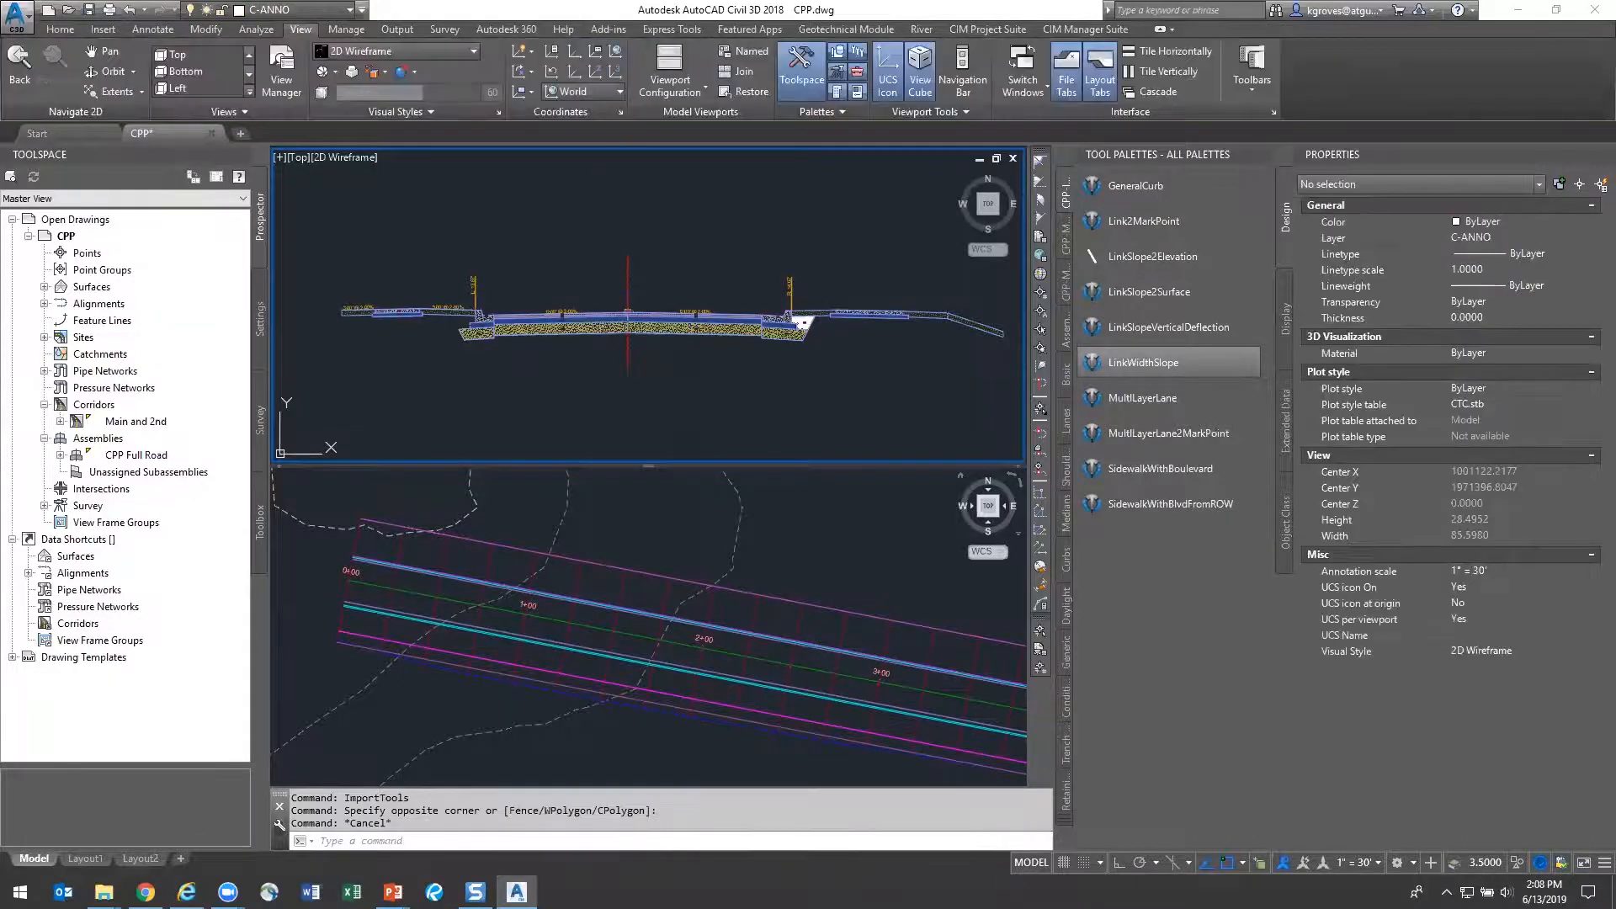
click(798, 319)
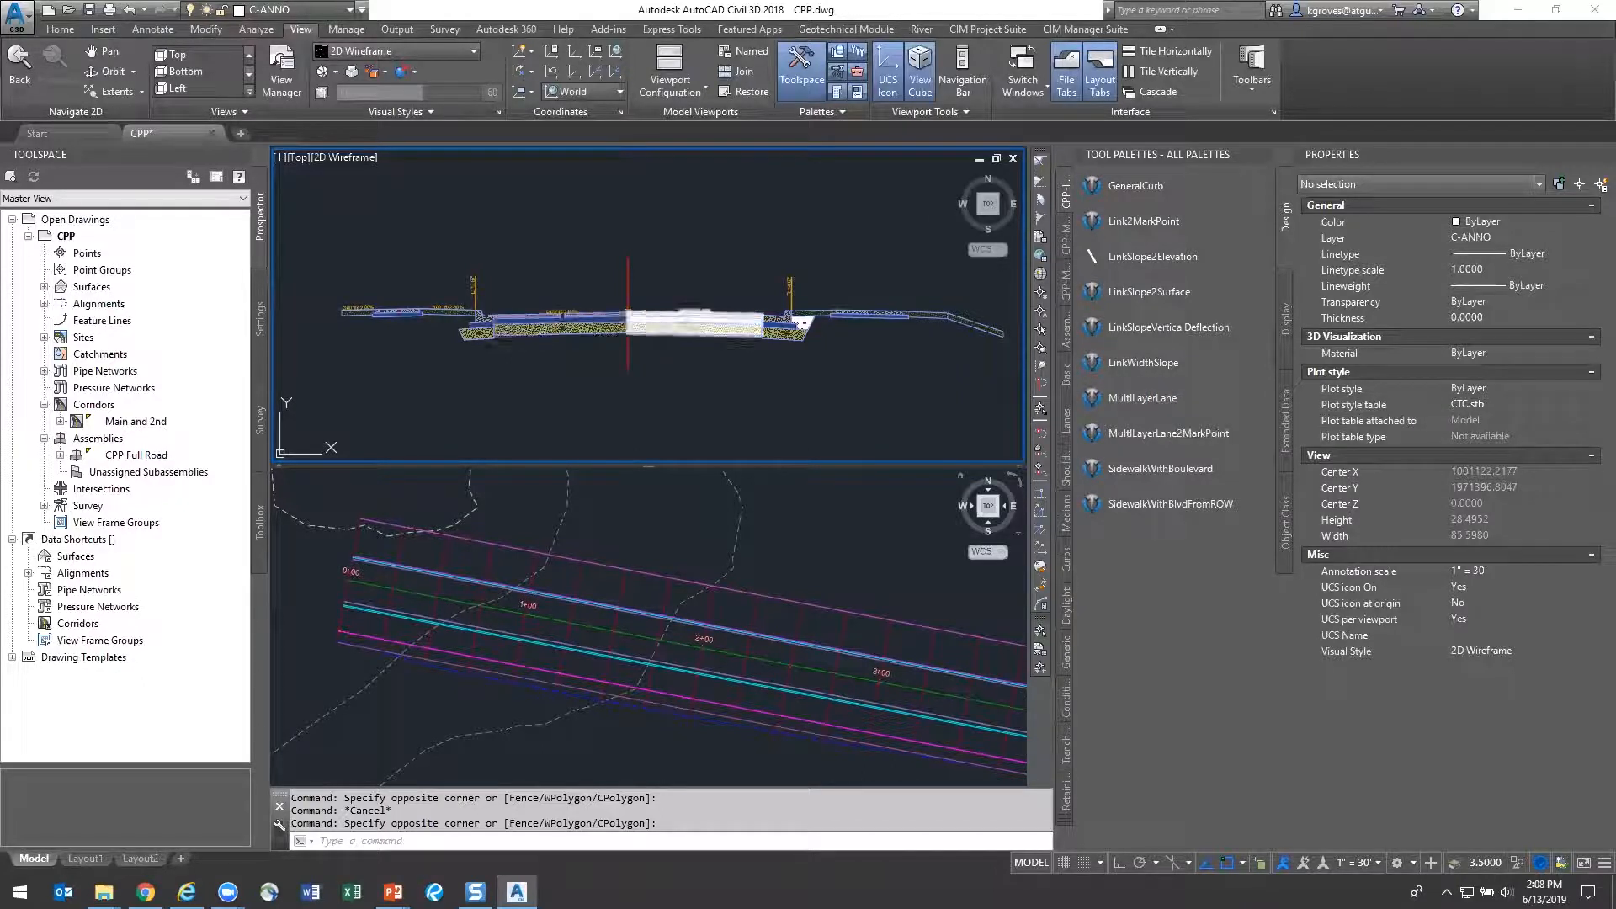
click(1179, 411)
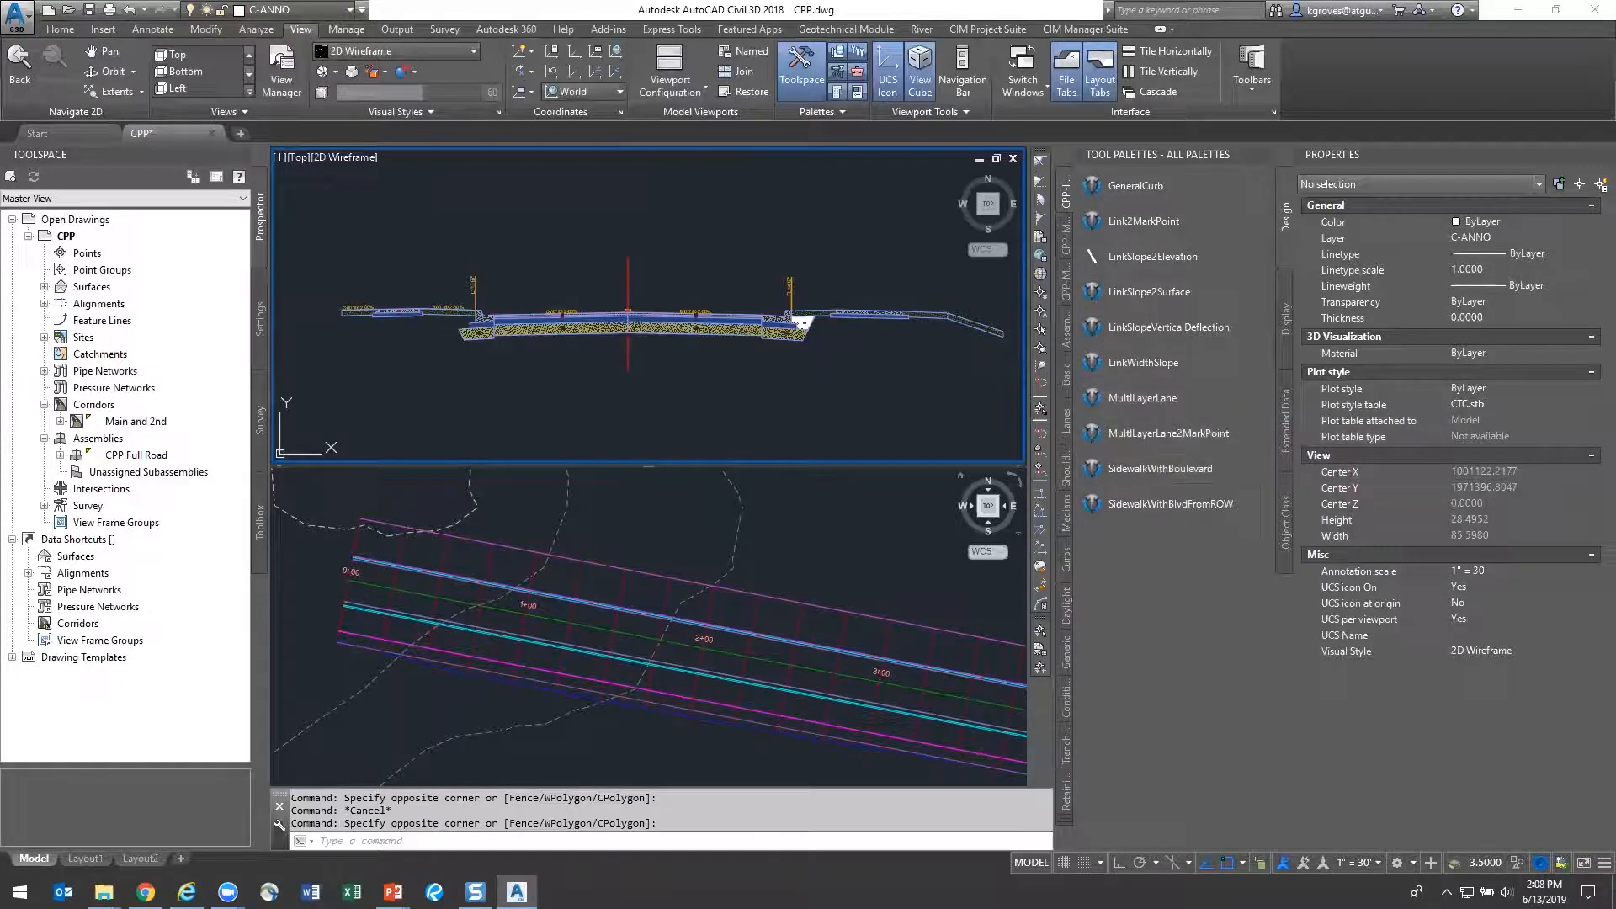
key(Escape)
Set the number of lifts of the assembly's left MultiLayerLane subassembly to One
click(526, 322)
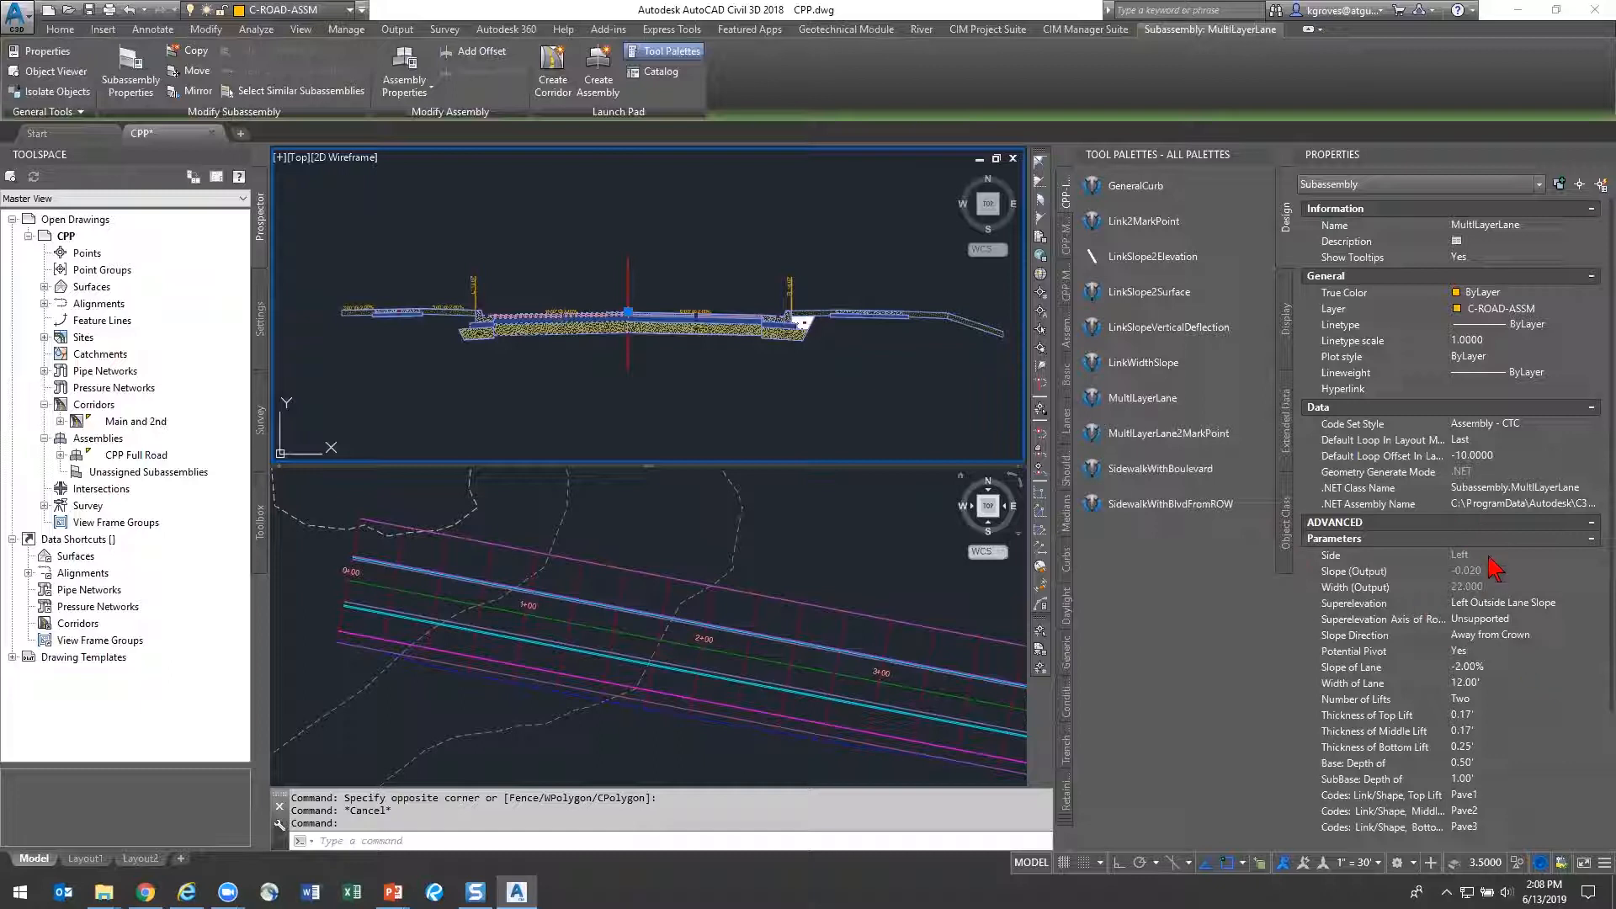
click(1420, 703)
click(1419, 717)
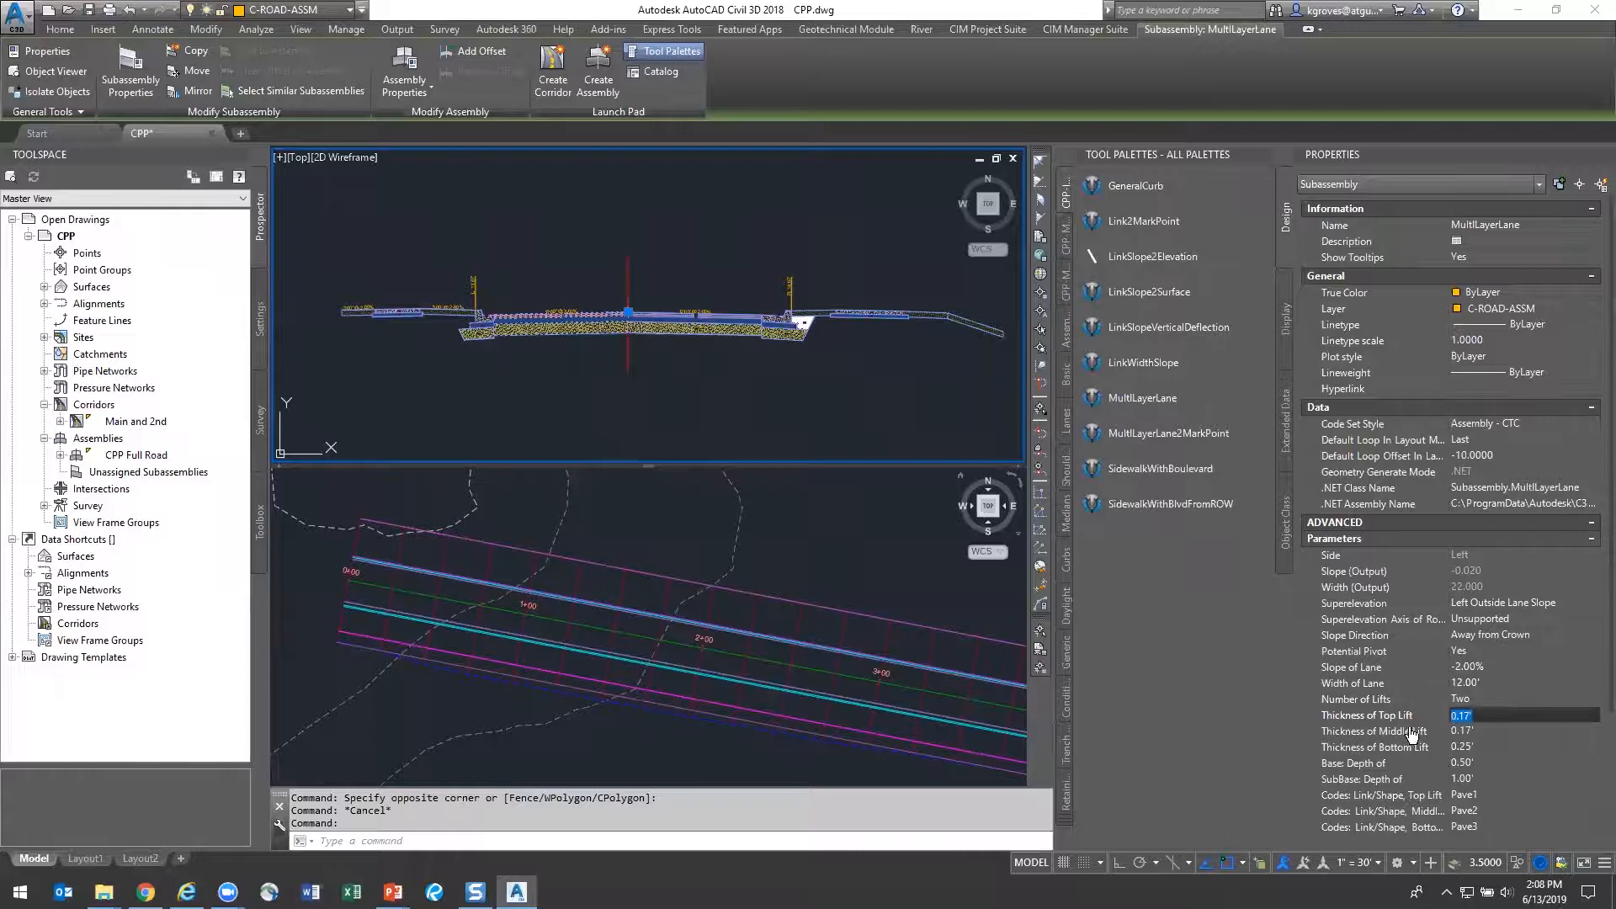
click(1473, 699)
click(1475, 700)
click(1491, 729)
scroll(561, 328, up, 6)
middle_drag(560, 328, 767, 335)
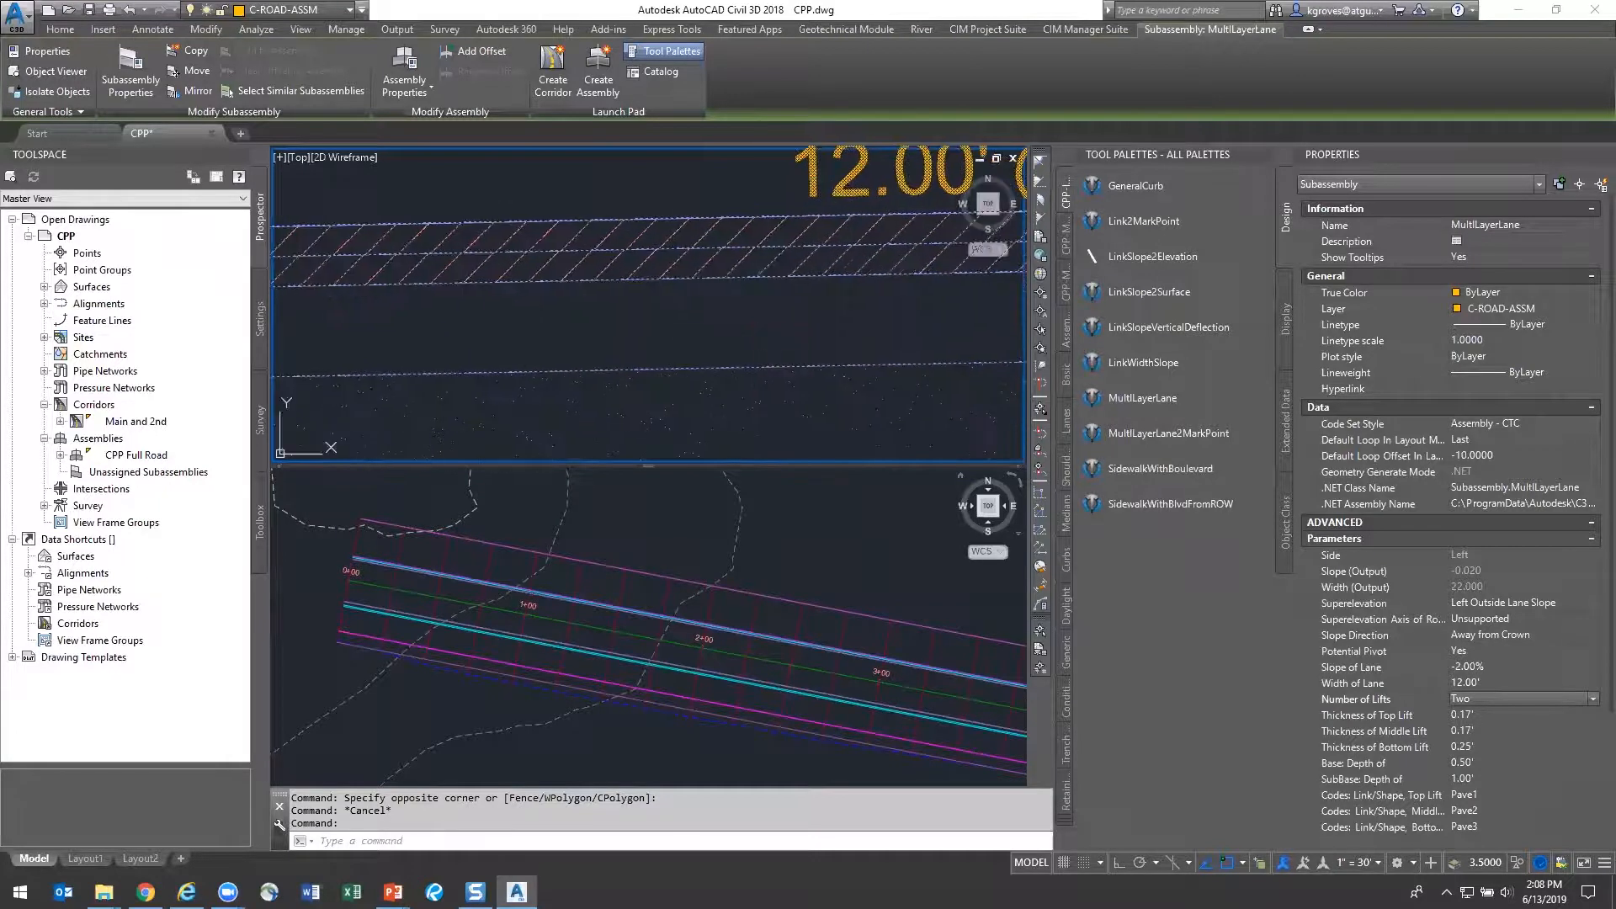
click(1503, 700)
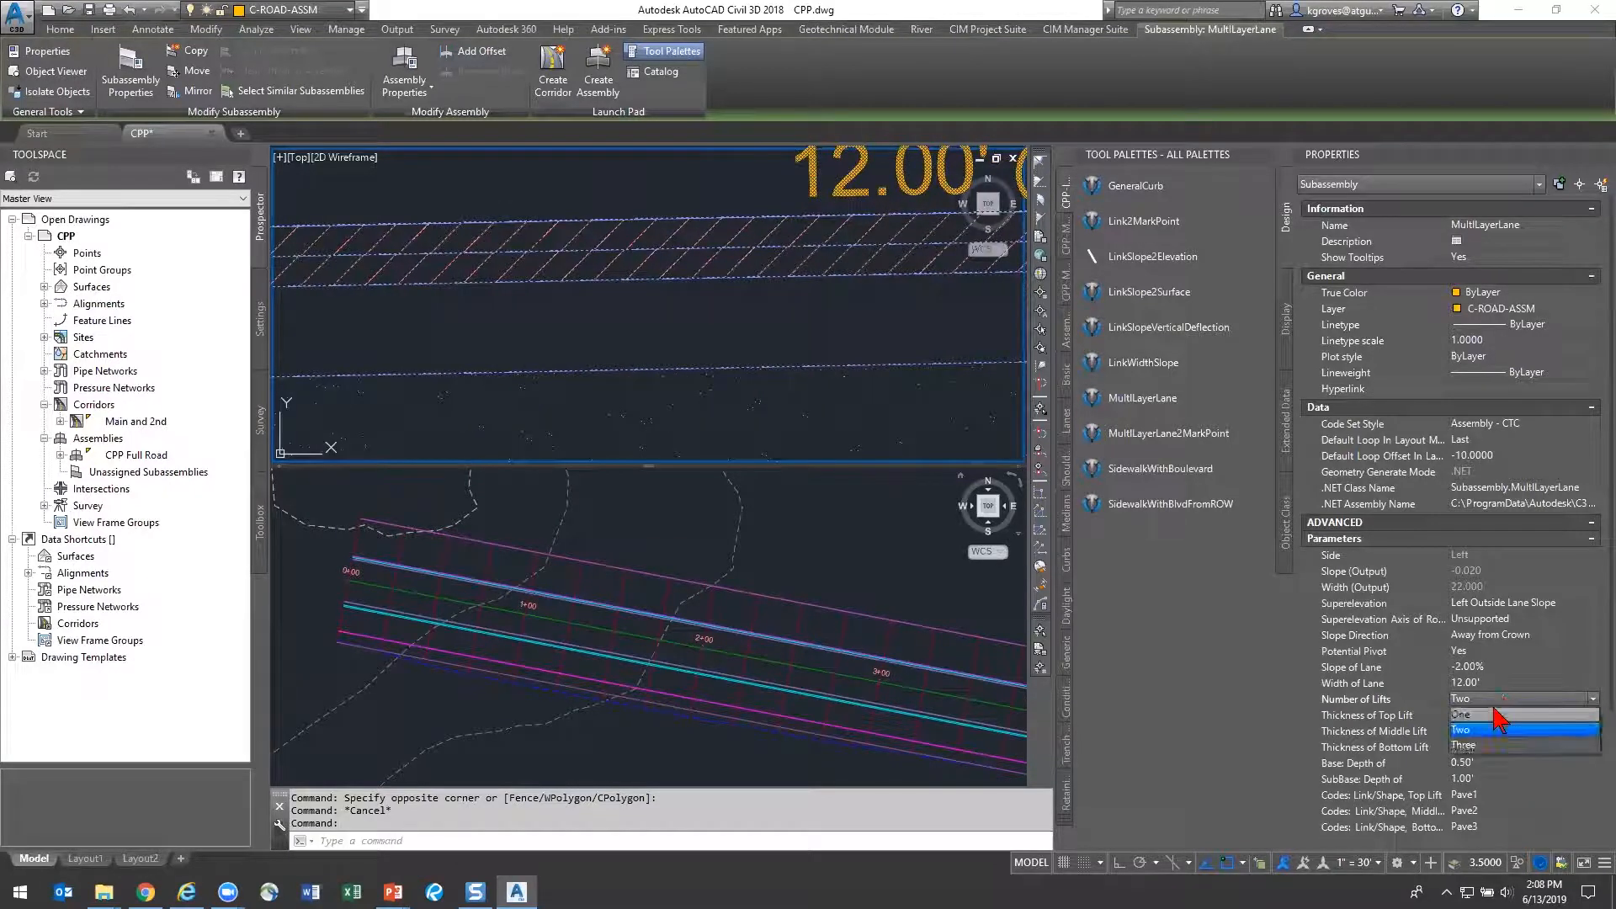
click(1504, 715)
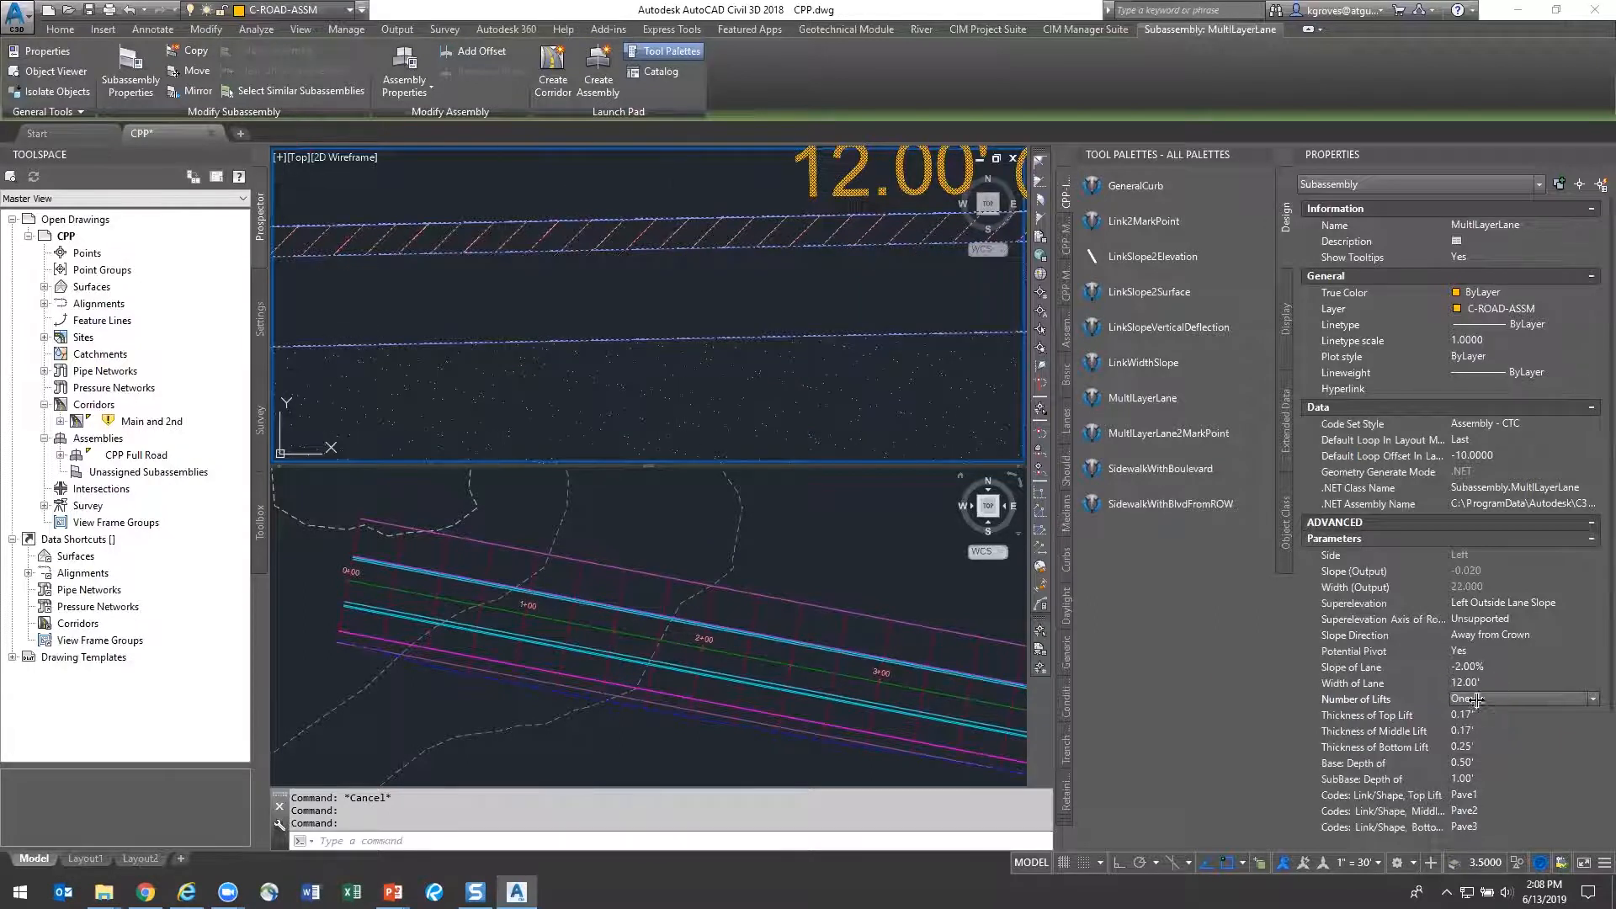
Set the number of lifts of the left MultiLayerLane subassembly to Two
scroll(484, 266, down, 2)
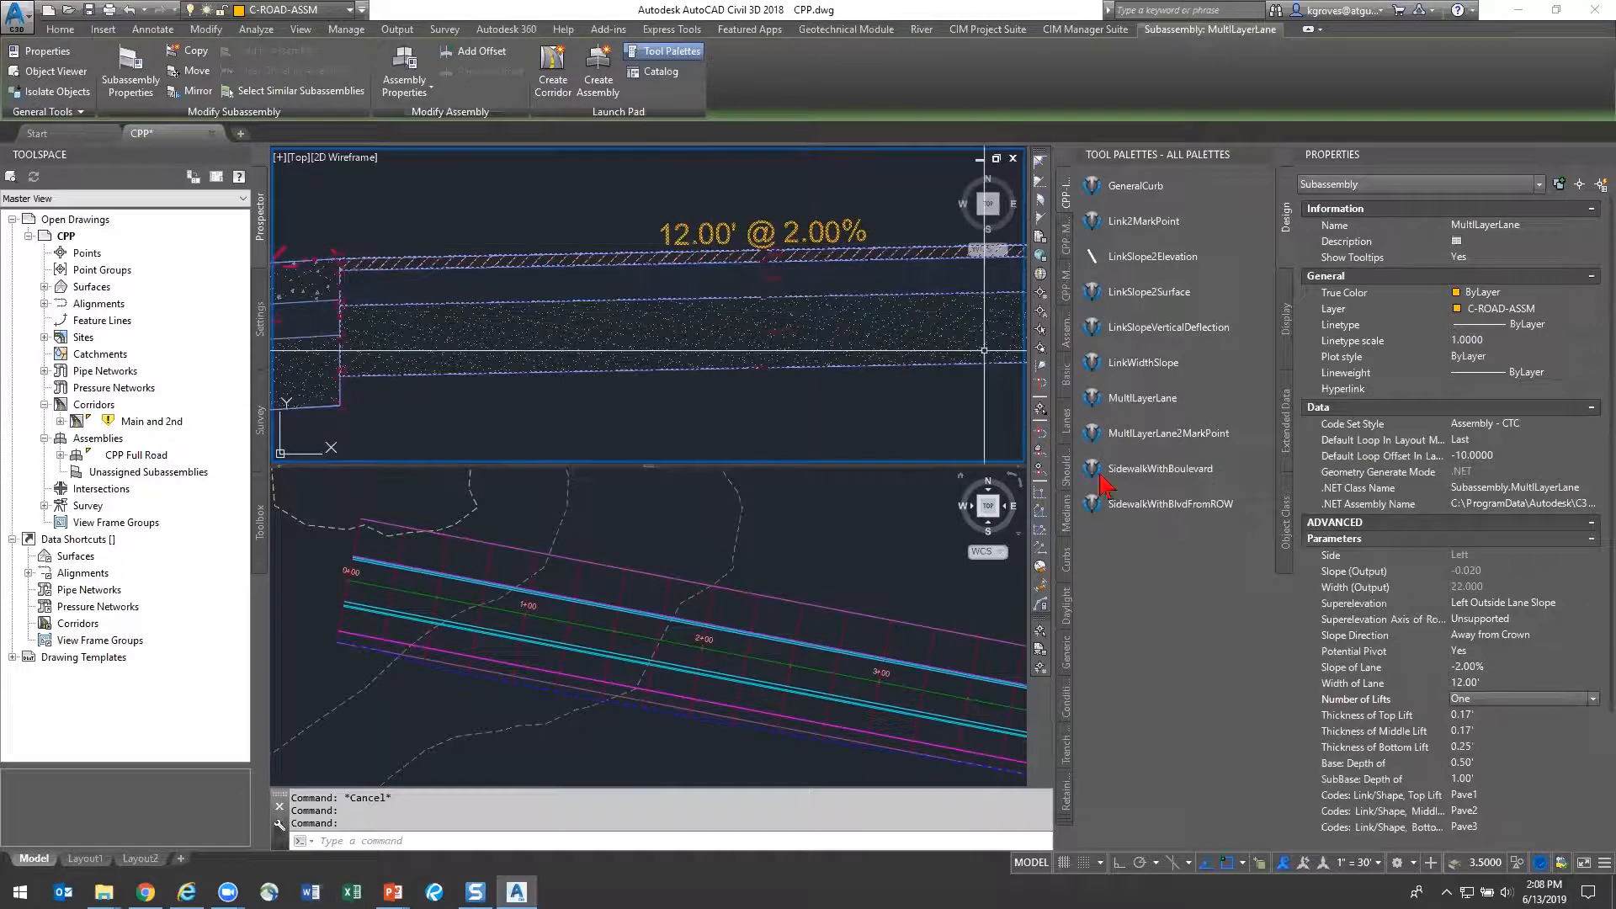
click(1506, 715)
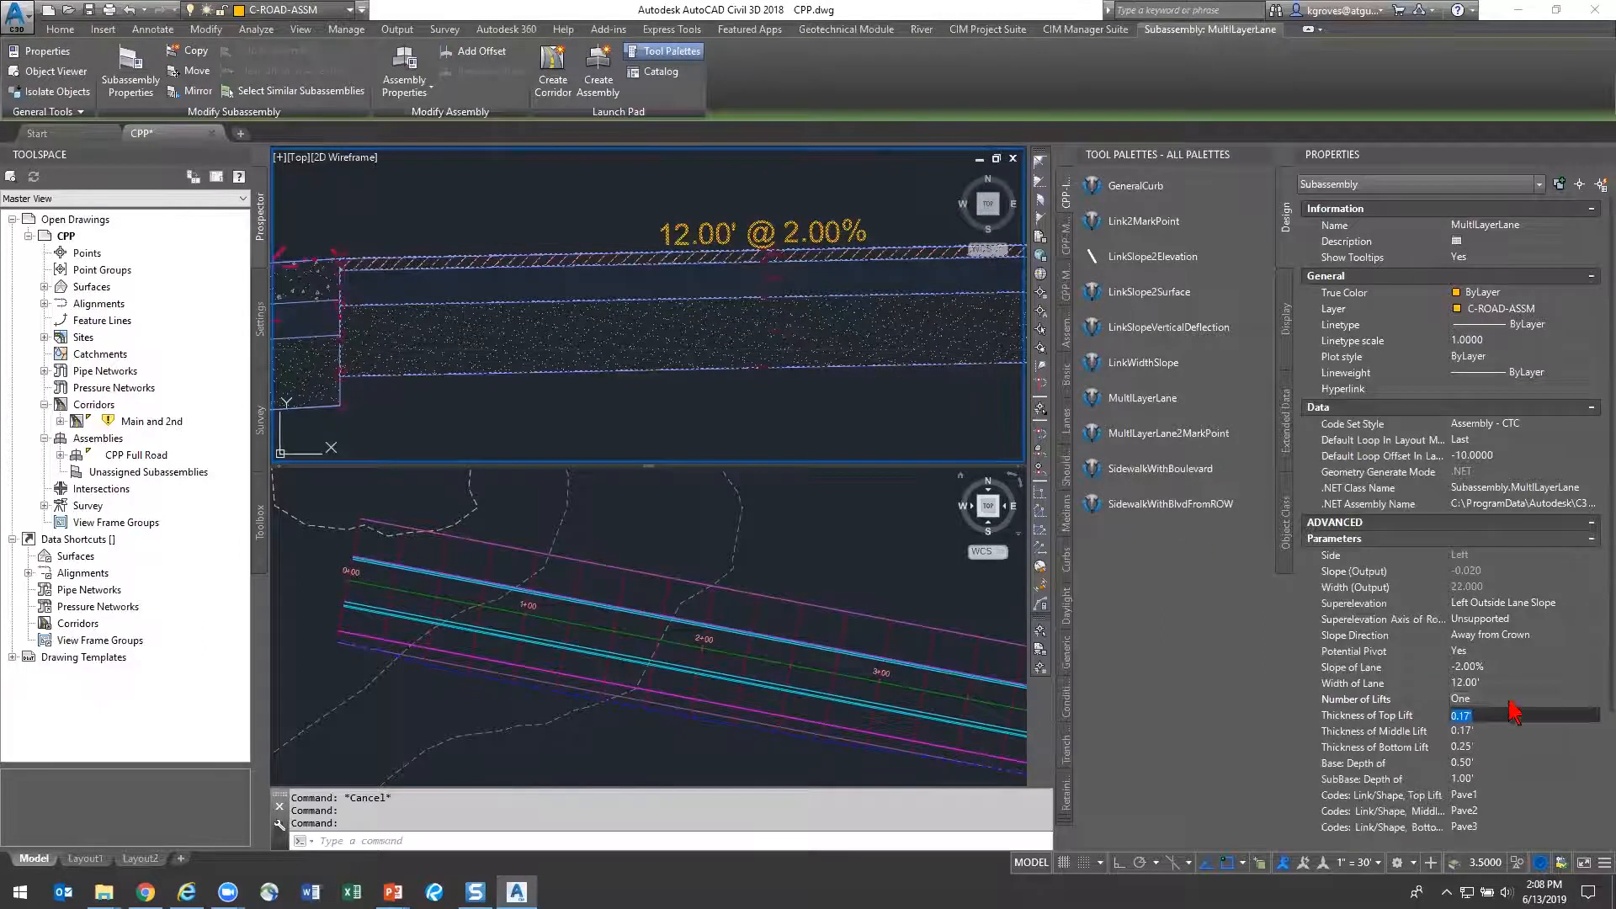
click(1511, 699)
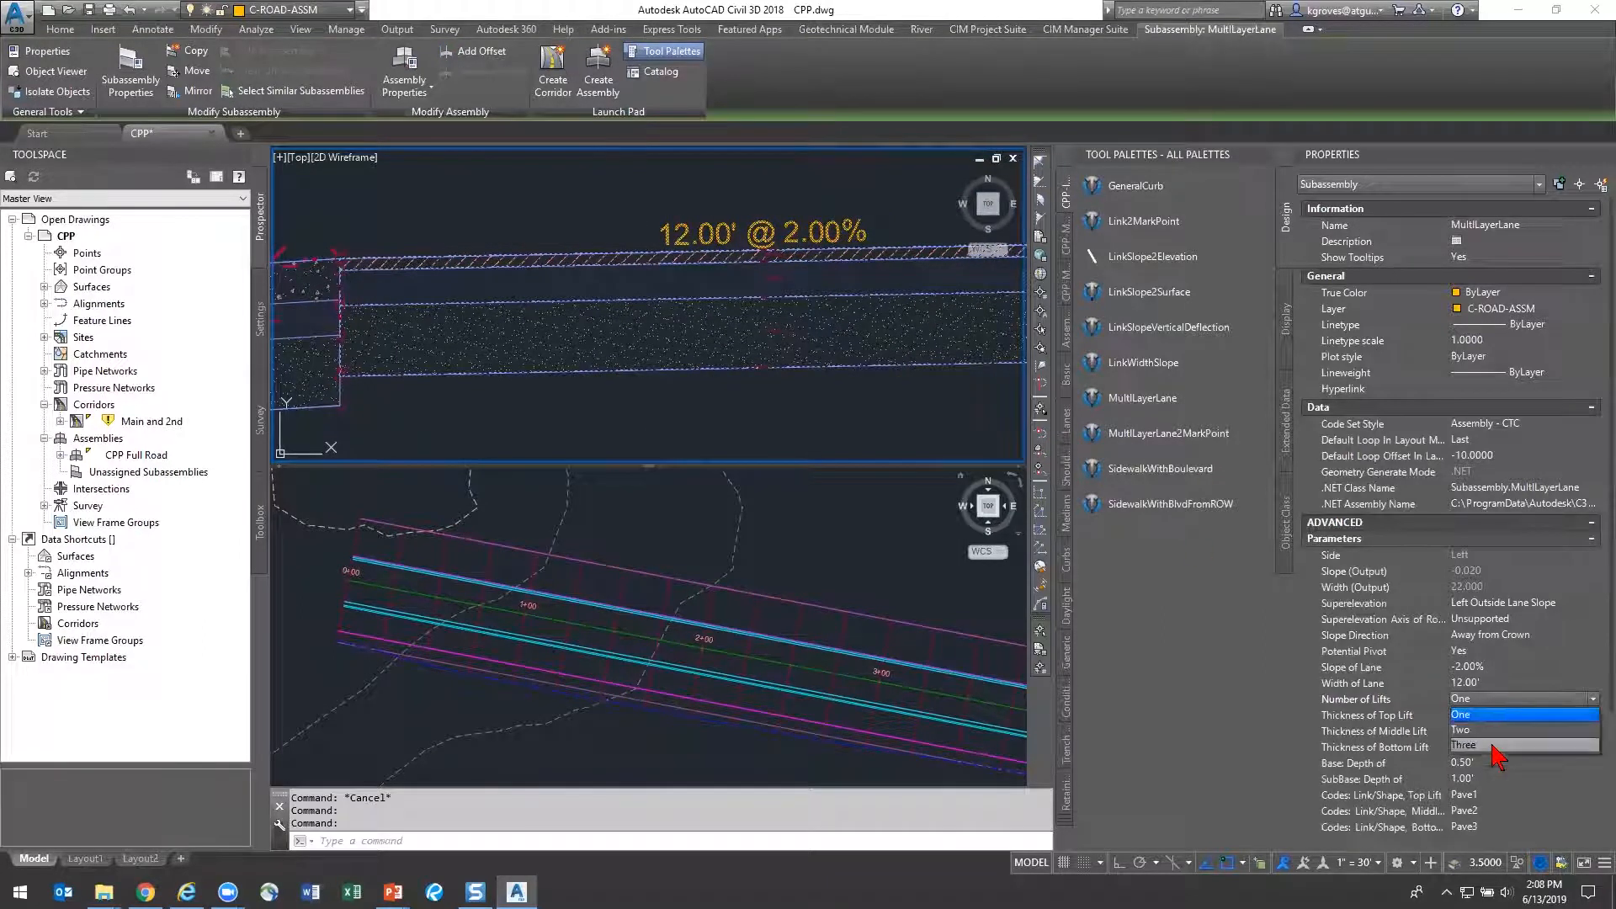
click(1502, 730)
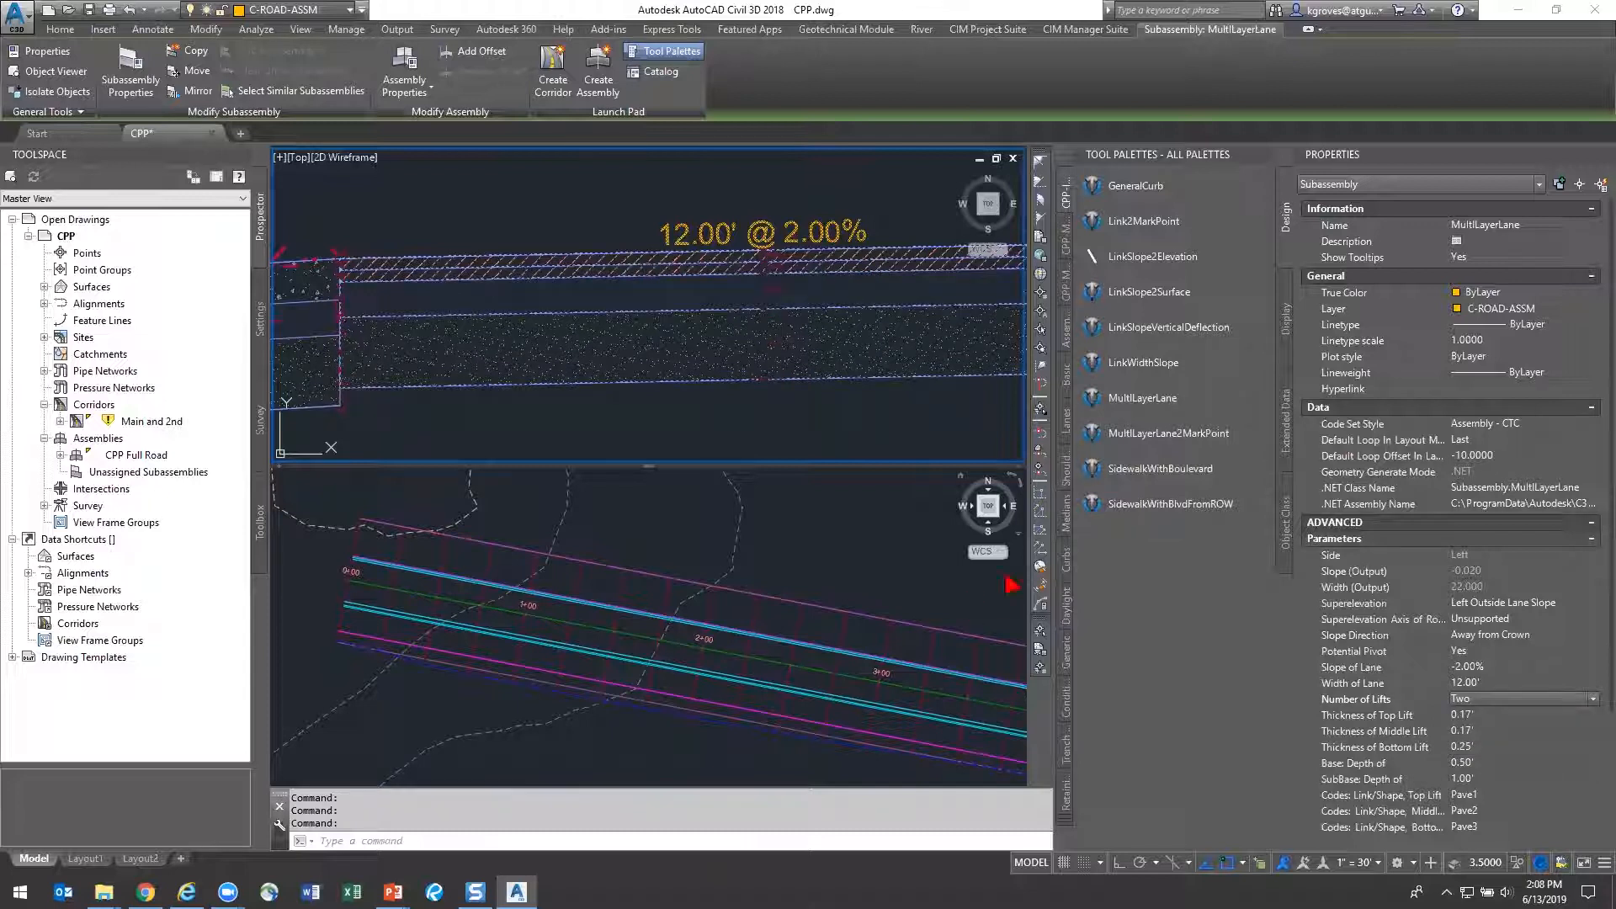
Set the top lift's link/shape code of the left MultiLayerLane to abc123
scroll(1436, 729, down, 3)
click(1473, 548)
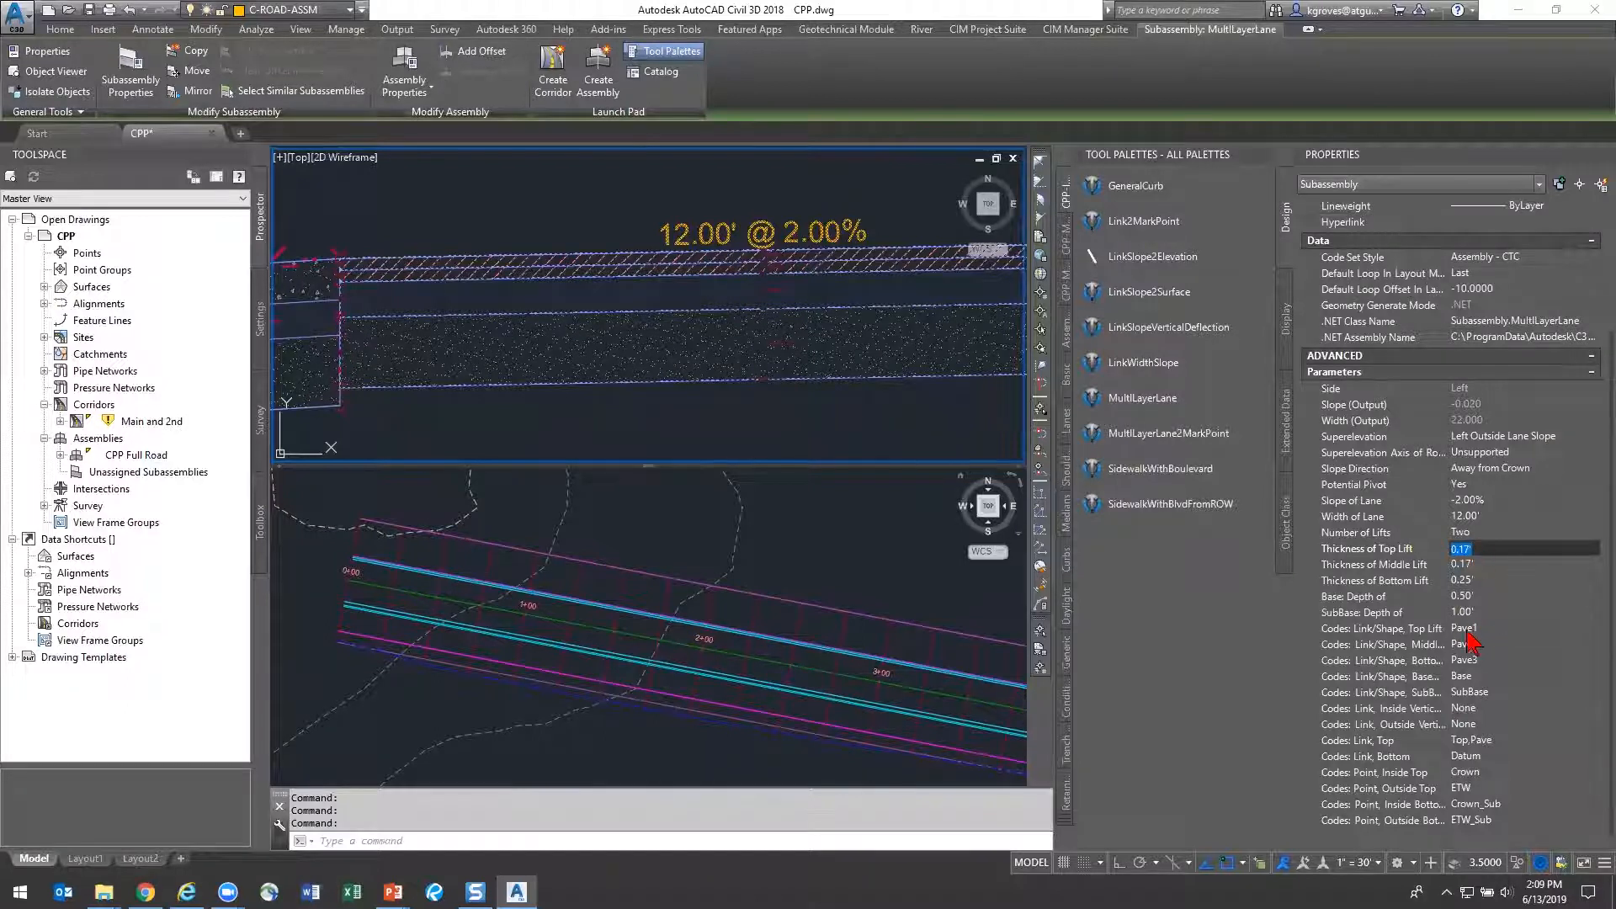
click(1512, 628)
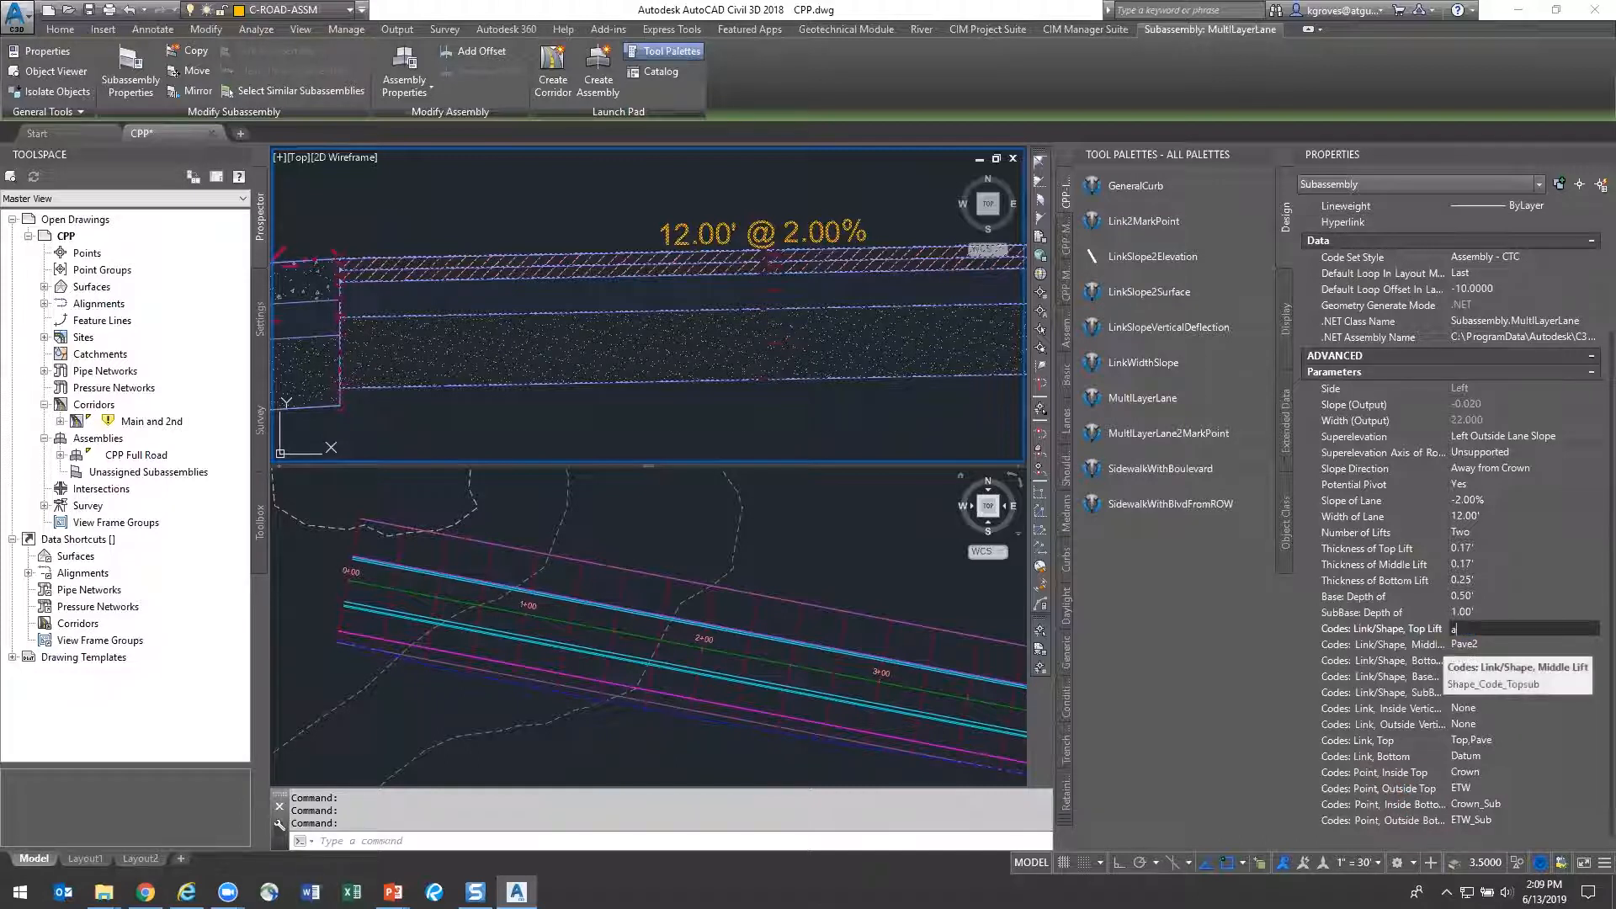
click(1448, 644)
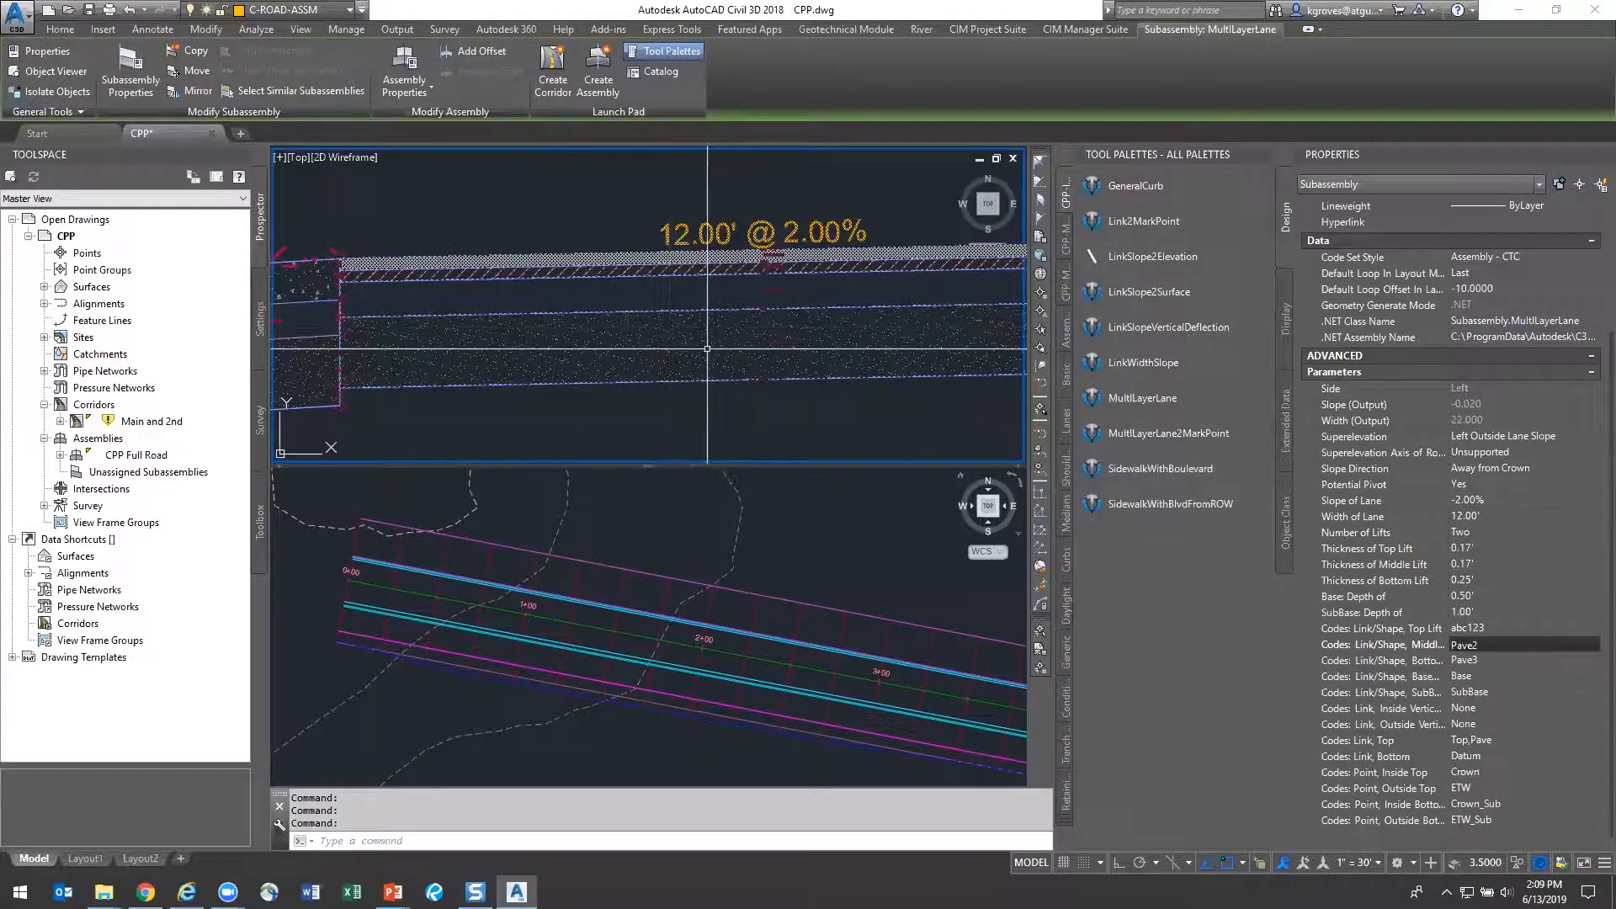
Restore the left lane's top lift link/shape code to Pave1 and clear the selection
click(1503, 628)
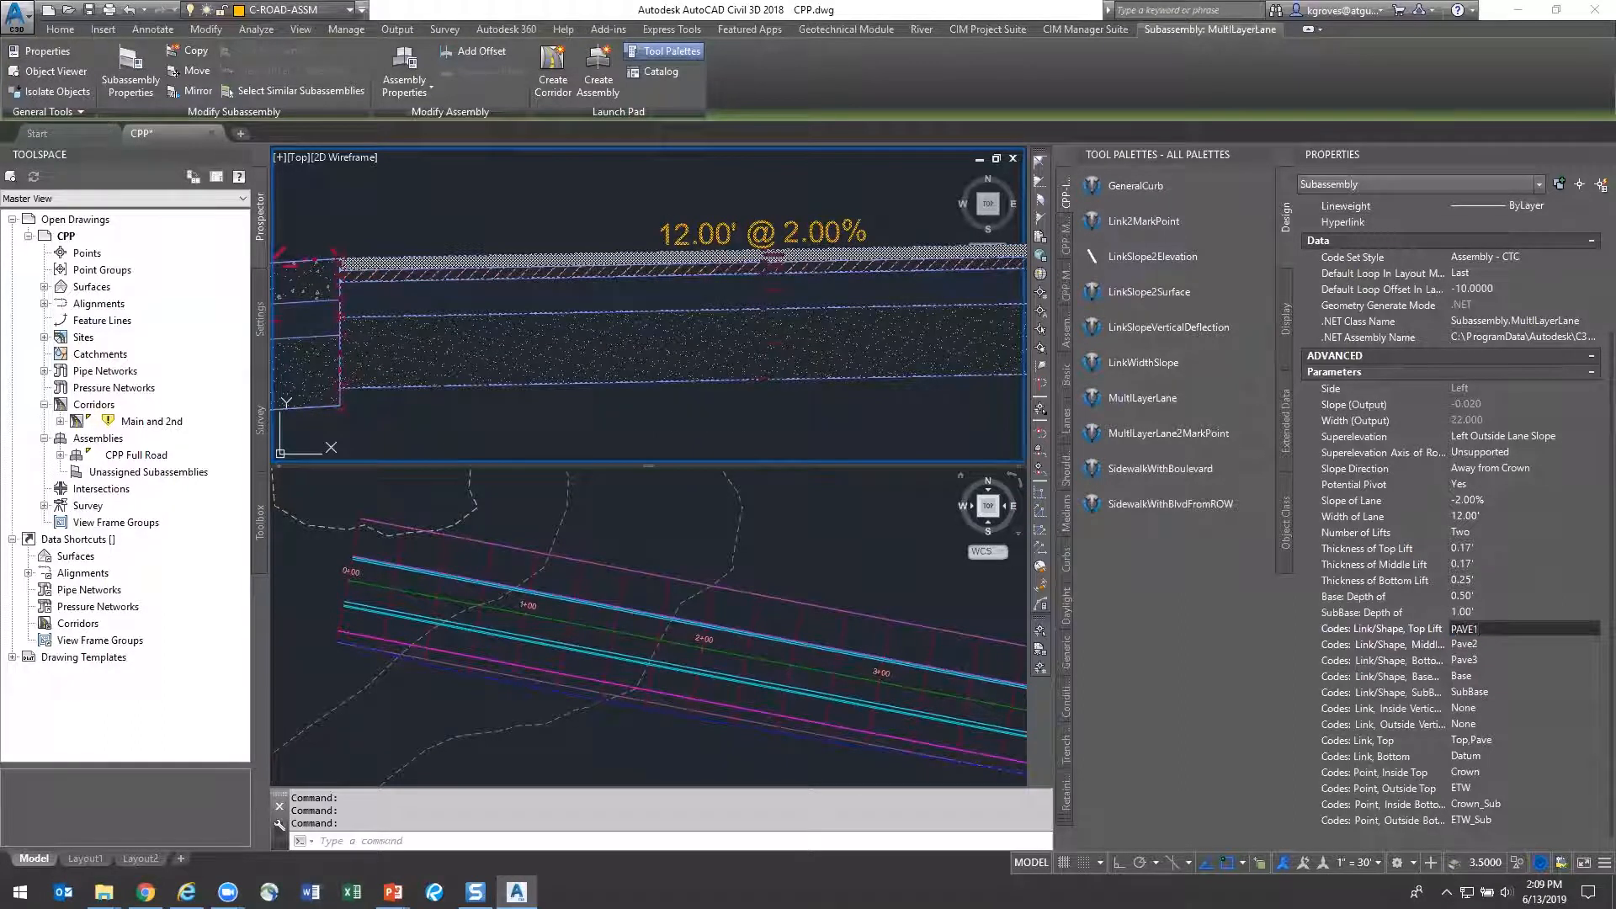
text(Pave1)
key(Return)
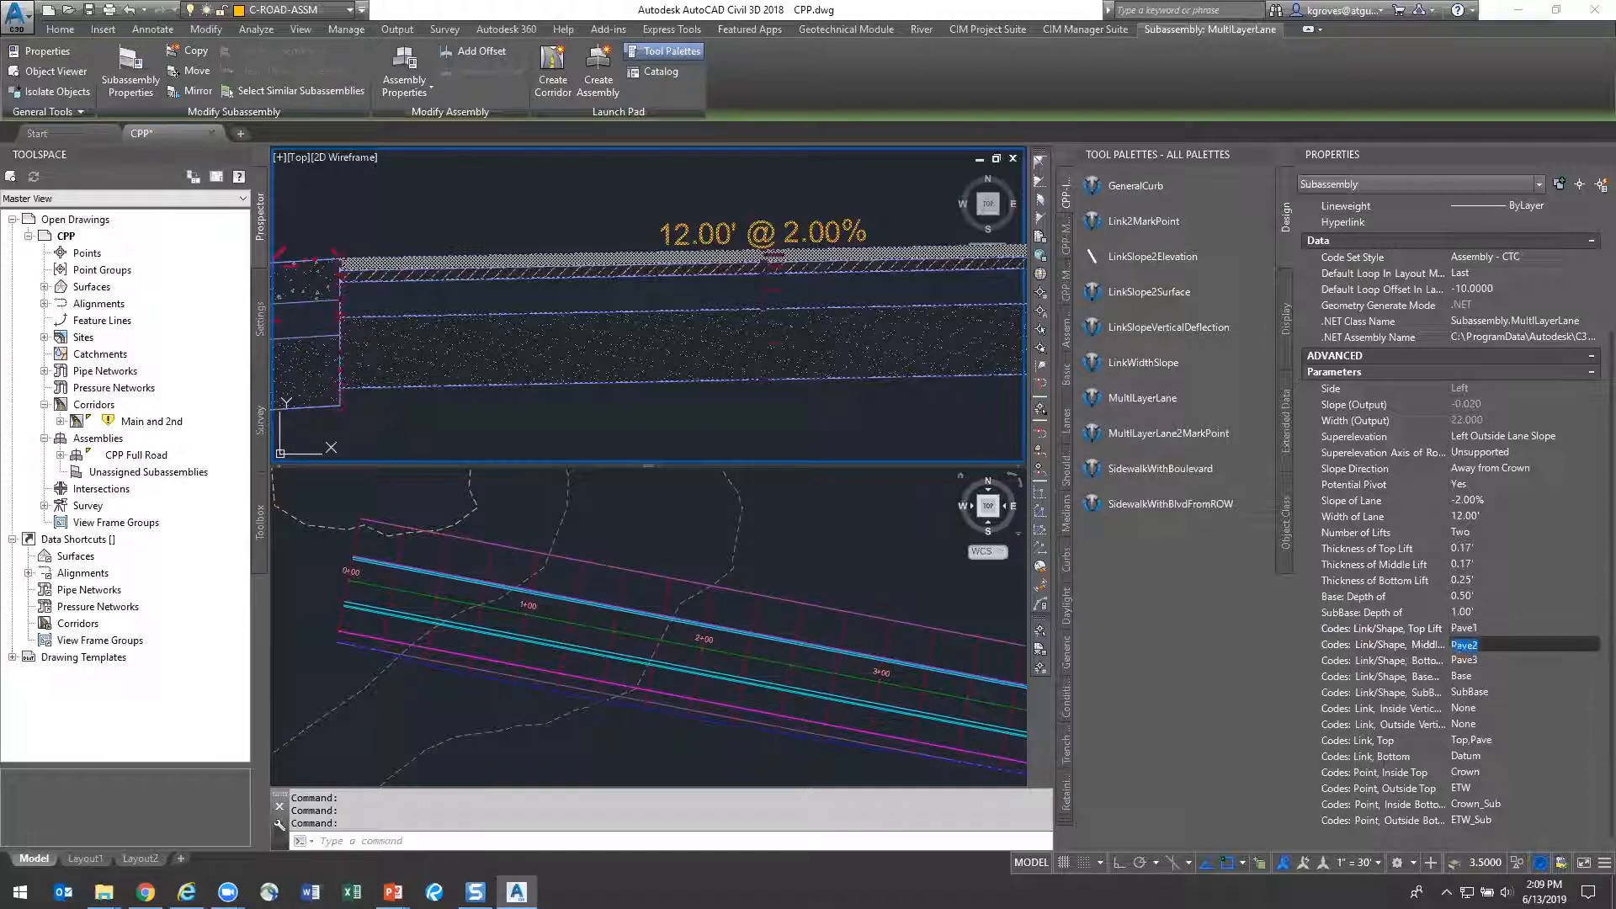
key(Escape)
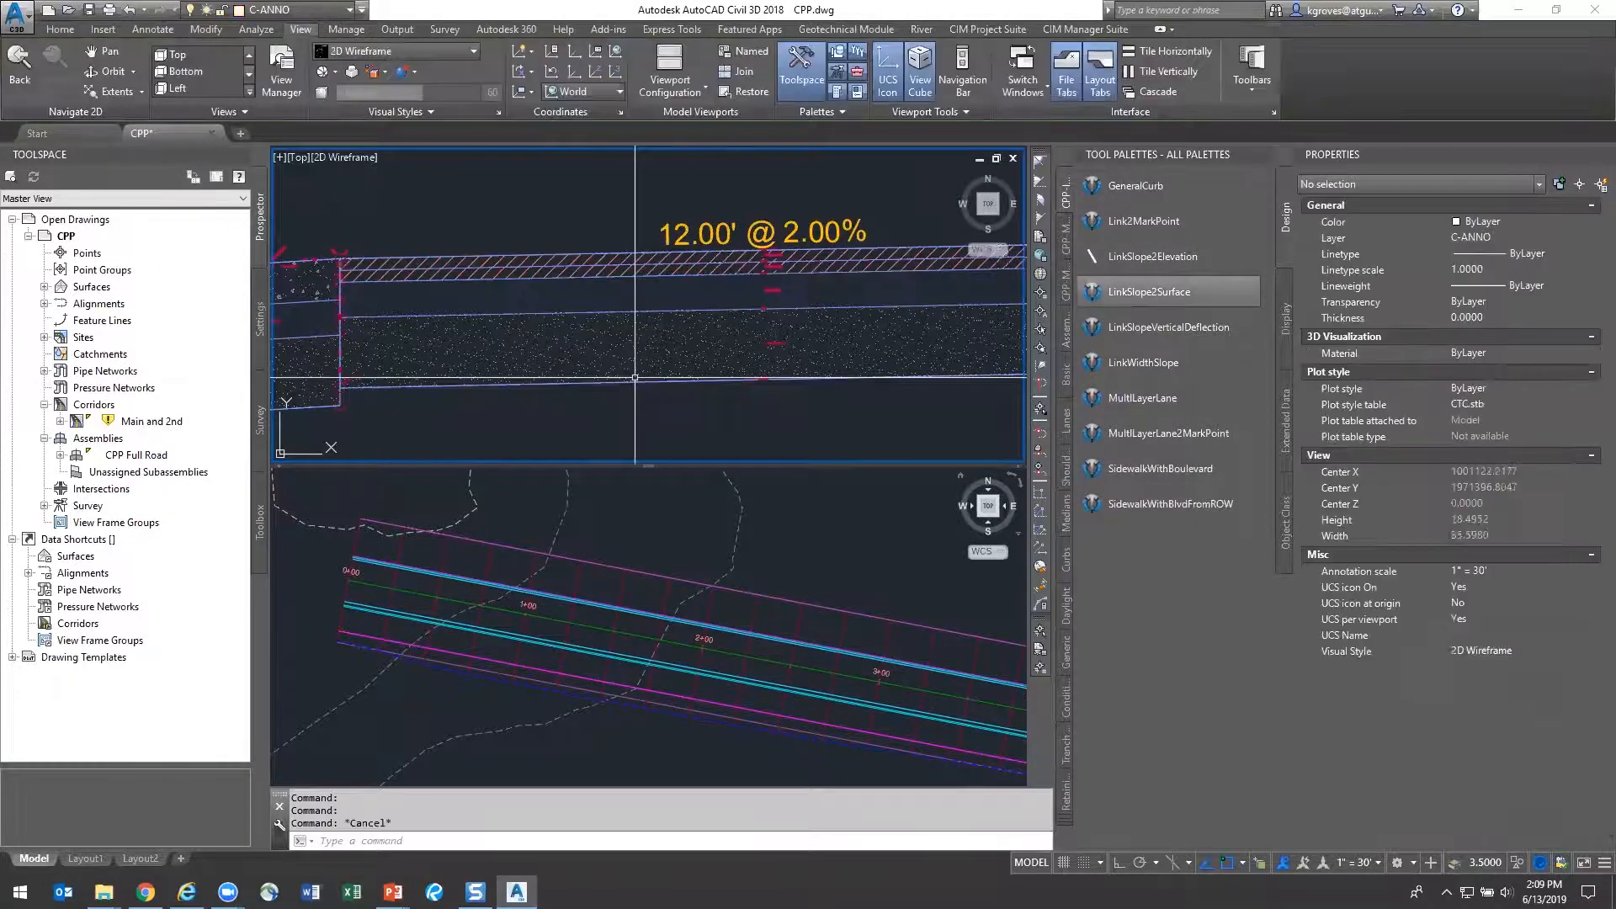
Examine the left lane and the rest of the CPP Full Road assembly across its width, and clear the selection
scroll(634, 377, down, 3)
click(760, 368)
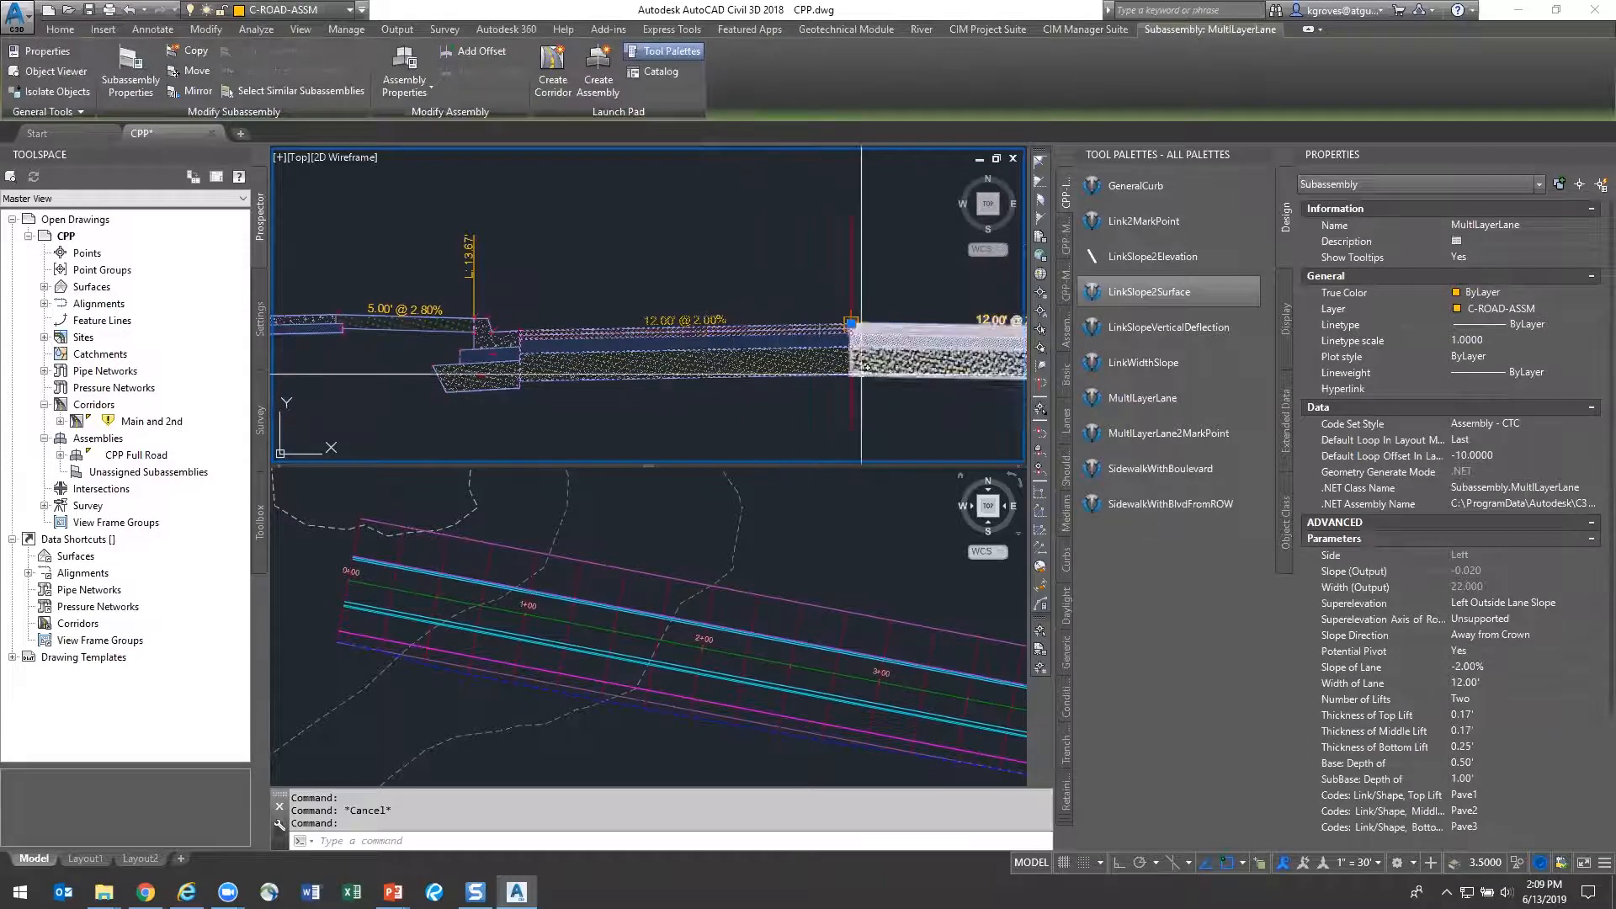
scroll(683, 400, down, 3)
middle_drag(829, 411, 889, 398)
middle_drag(734, 397, 321, 356)
key(Escape)
middle_drag(565, 344, 924, 365)
scroll(557, 339, up, 6)
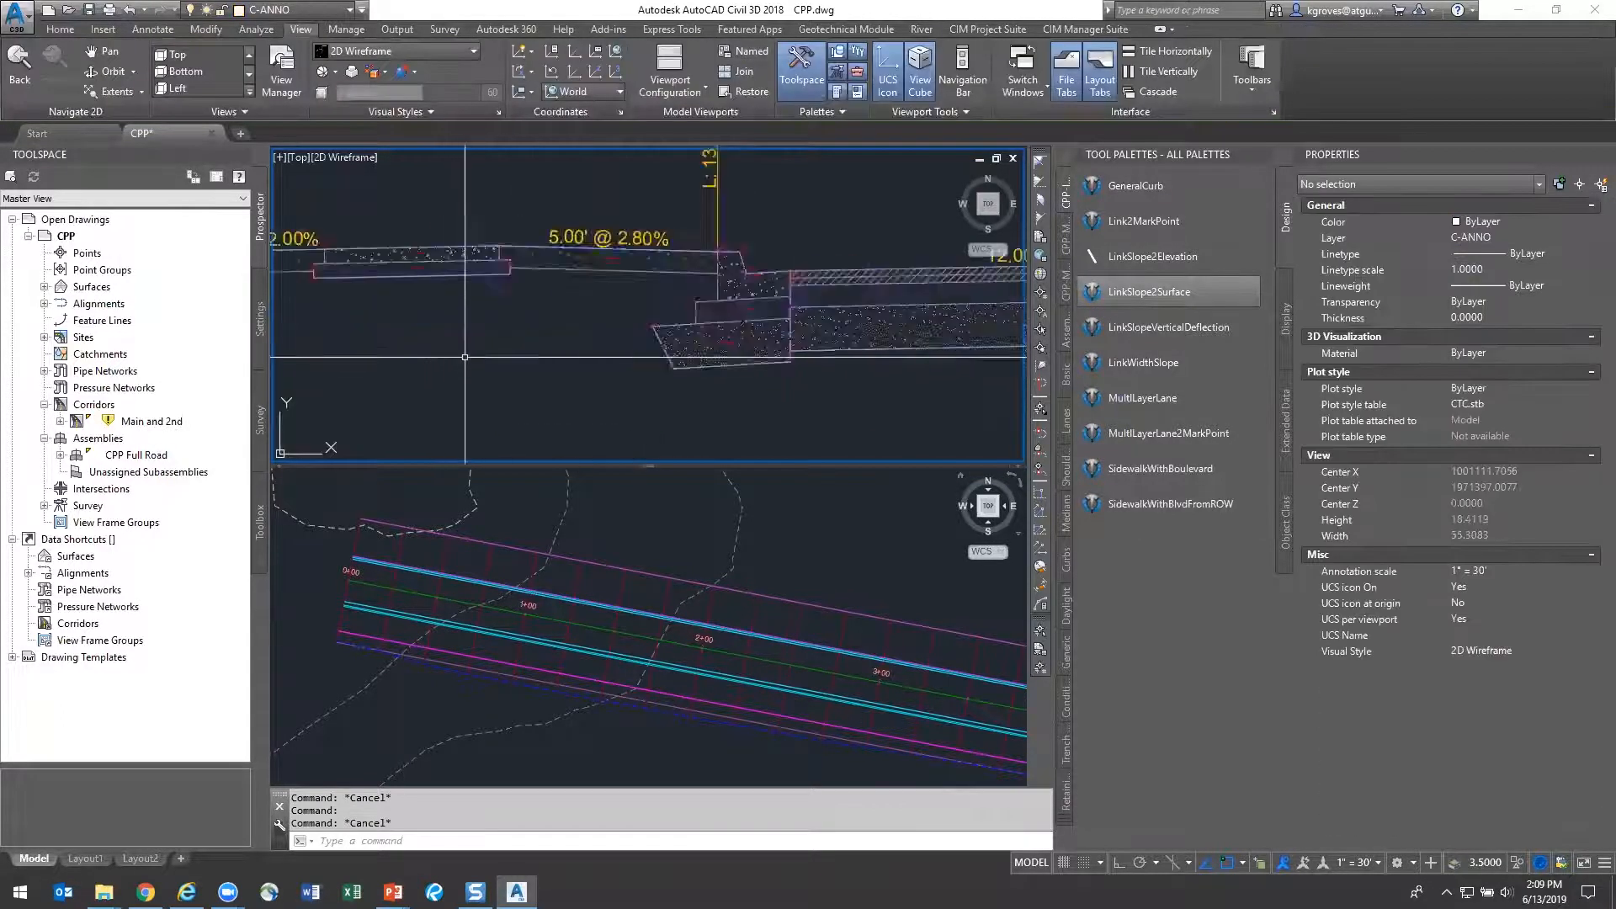
Select the left GeneralCurb subassembly and look through the MNDOT curb subassemblies before returning to the Imperial CPP set
click(591, 343)
click(608, 324)
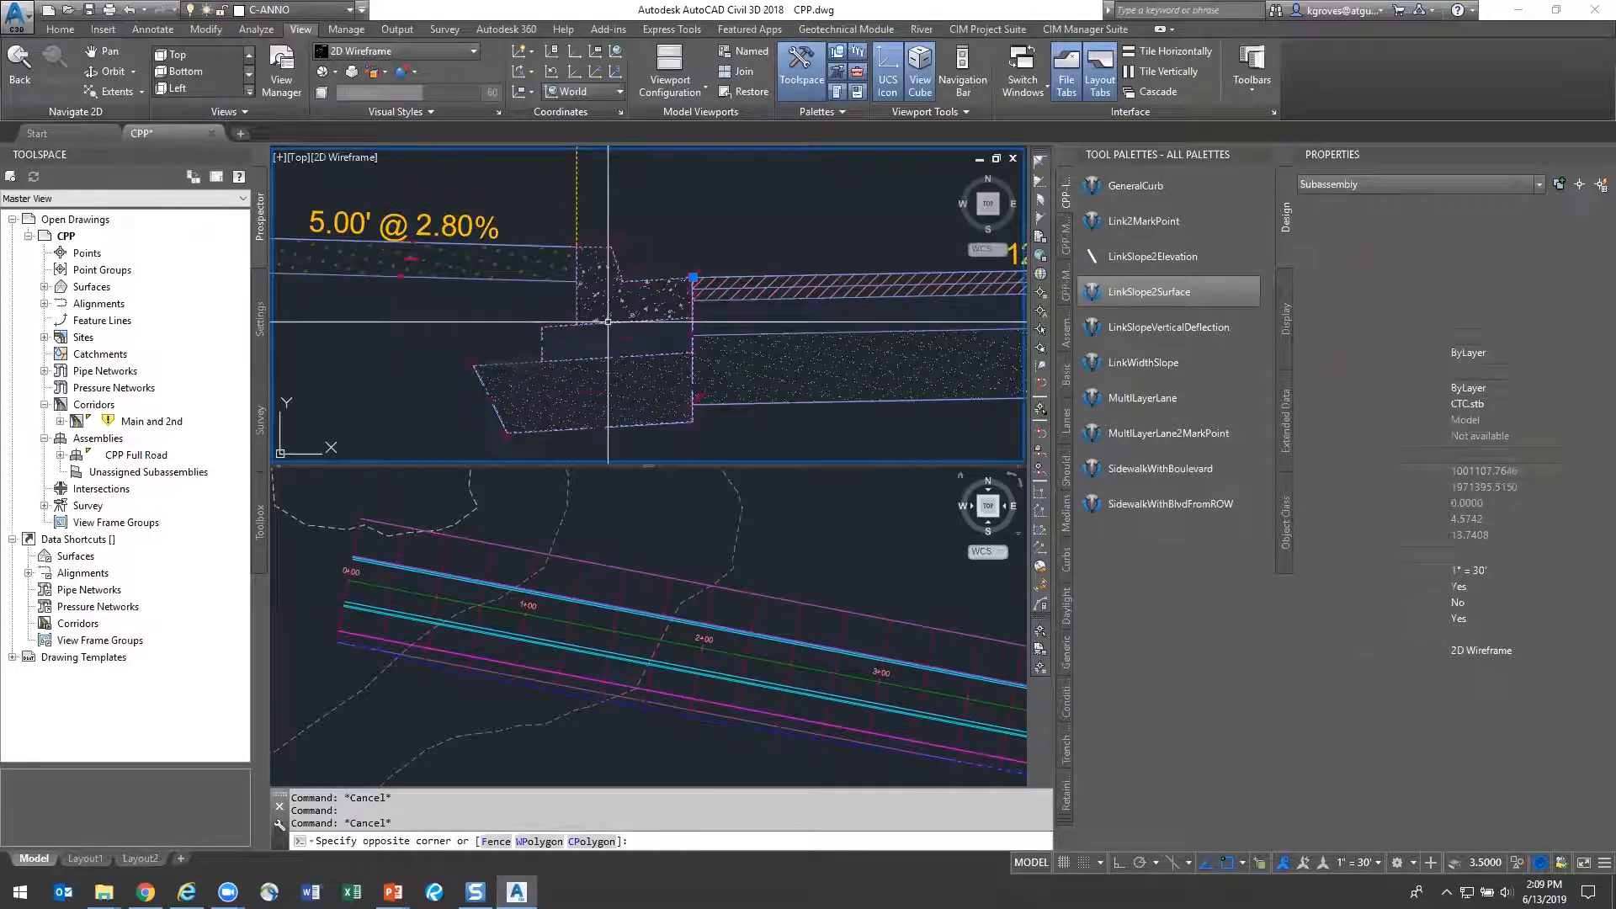
scroll(697, 337, down, 2)
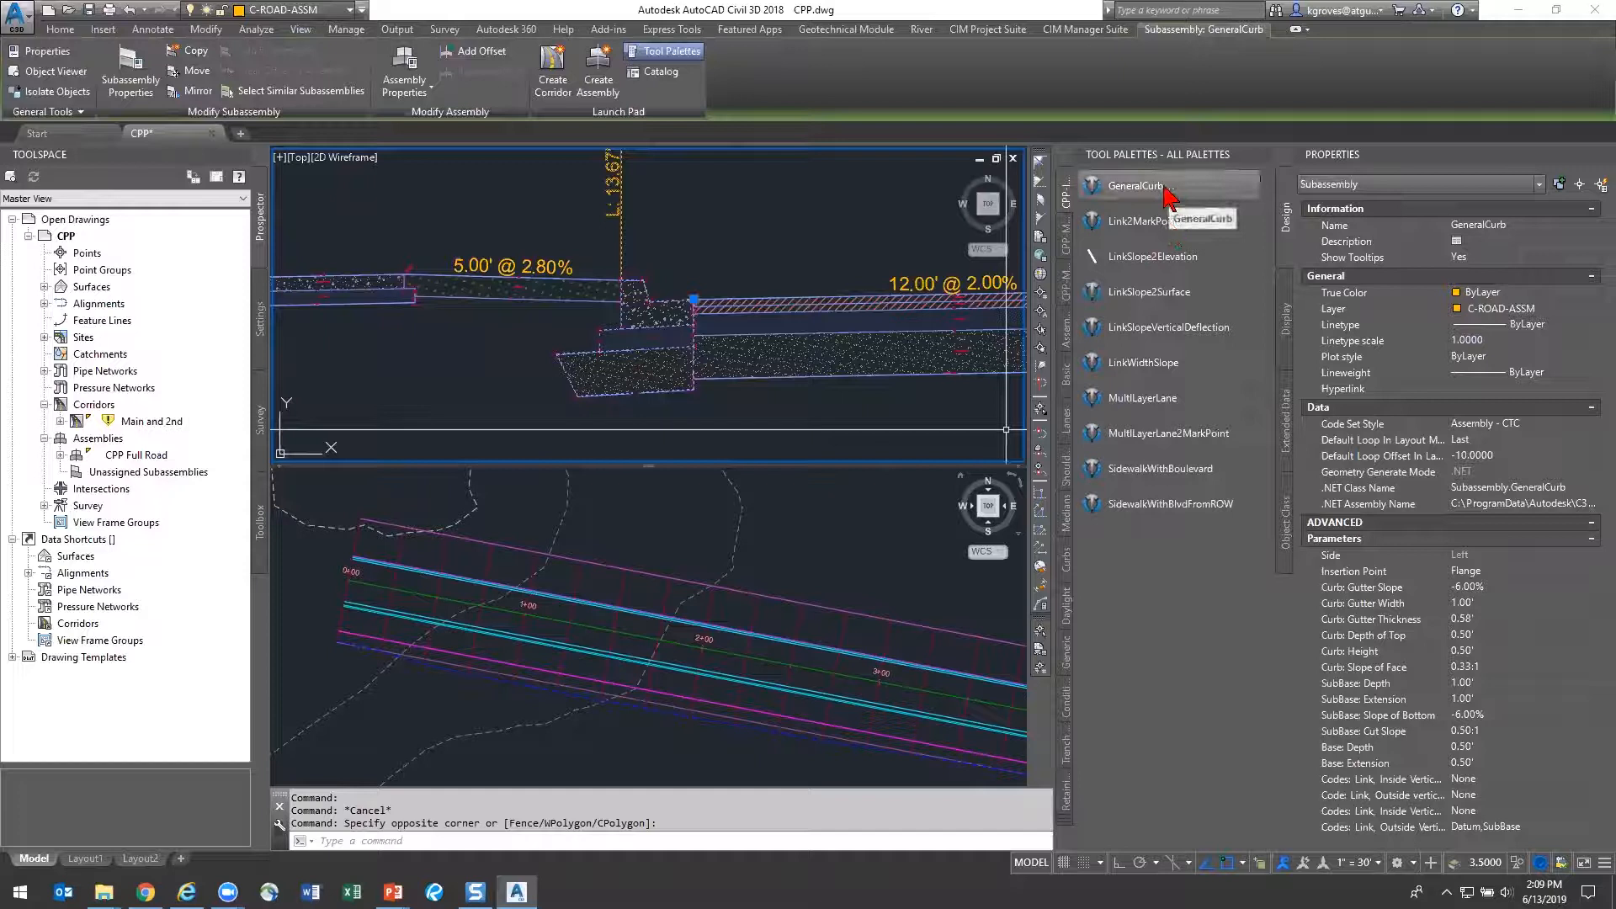
click(1066, 237)
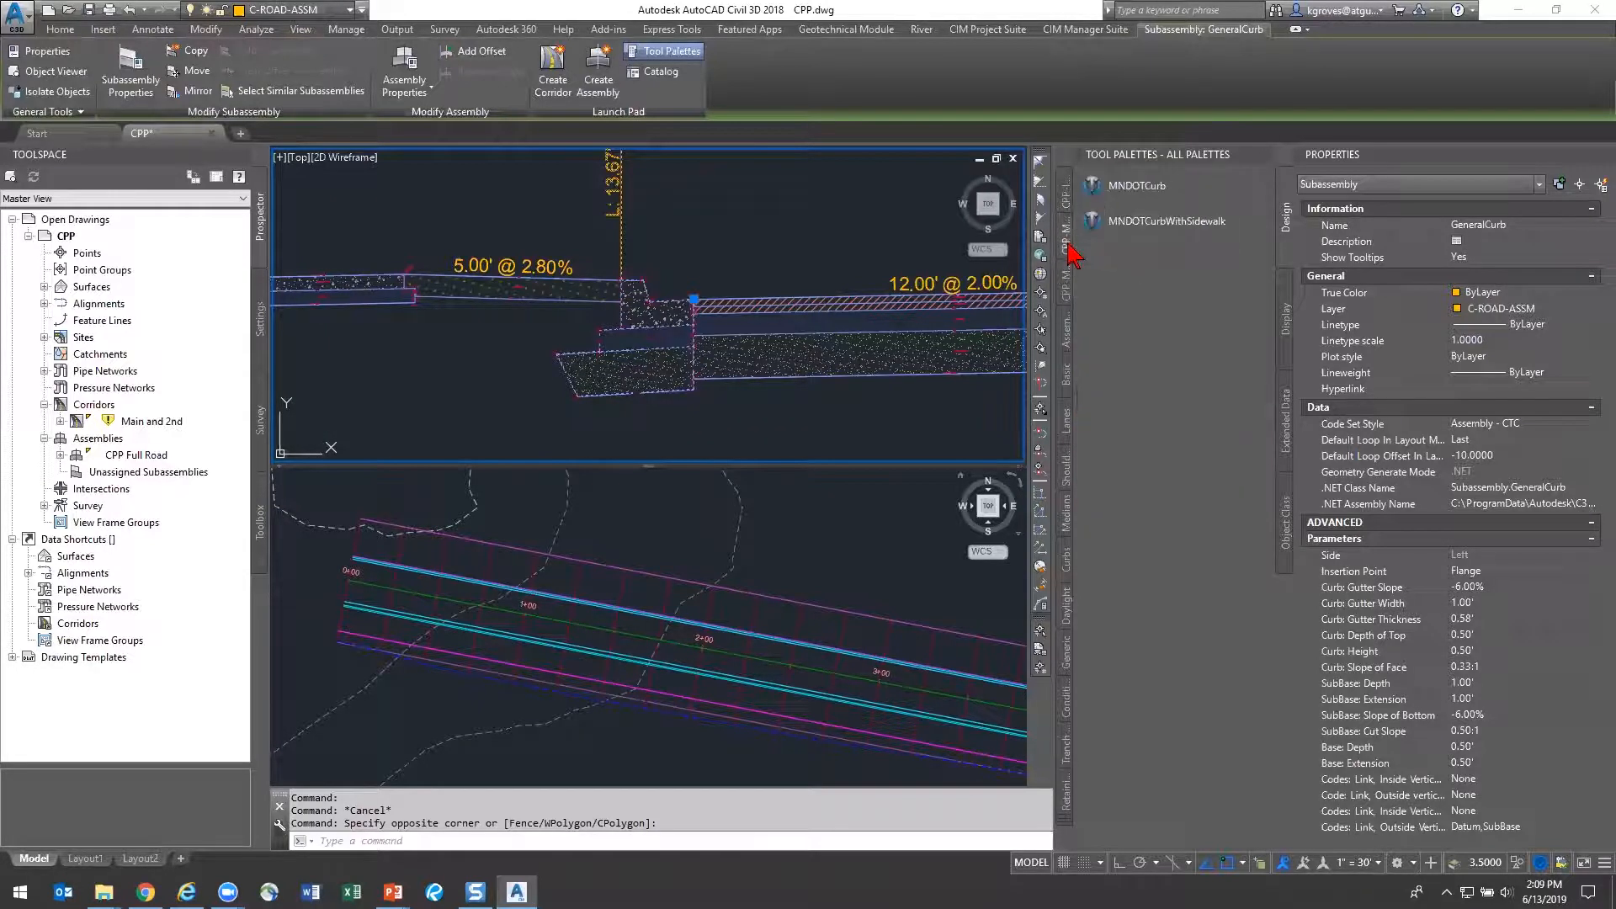
click(1067, 192)
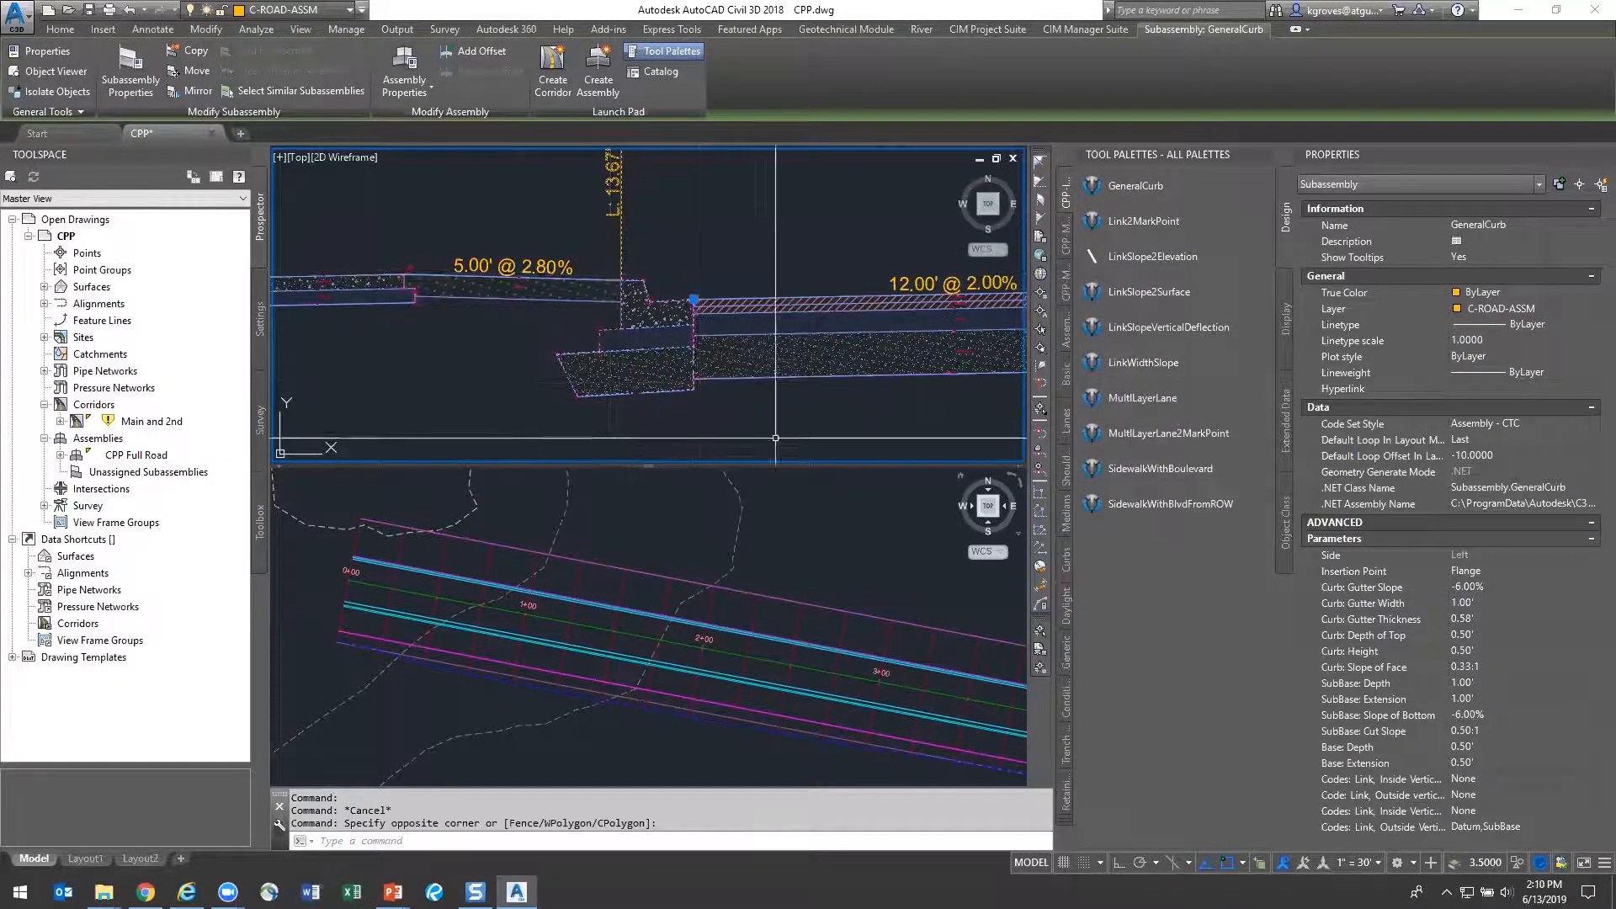
Review the left GeneralCurb's gutter parameters and set its curb depth of top to 1.00'
scroll(575, 390, up, 4)
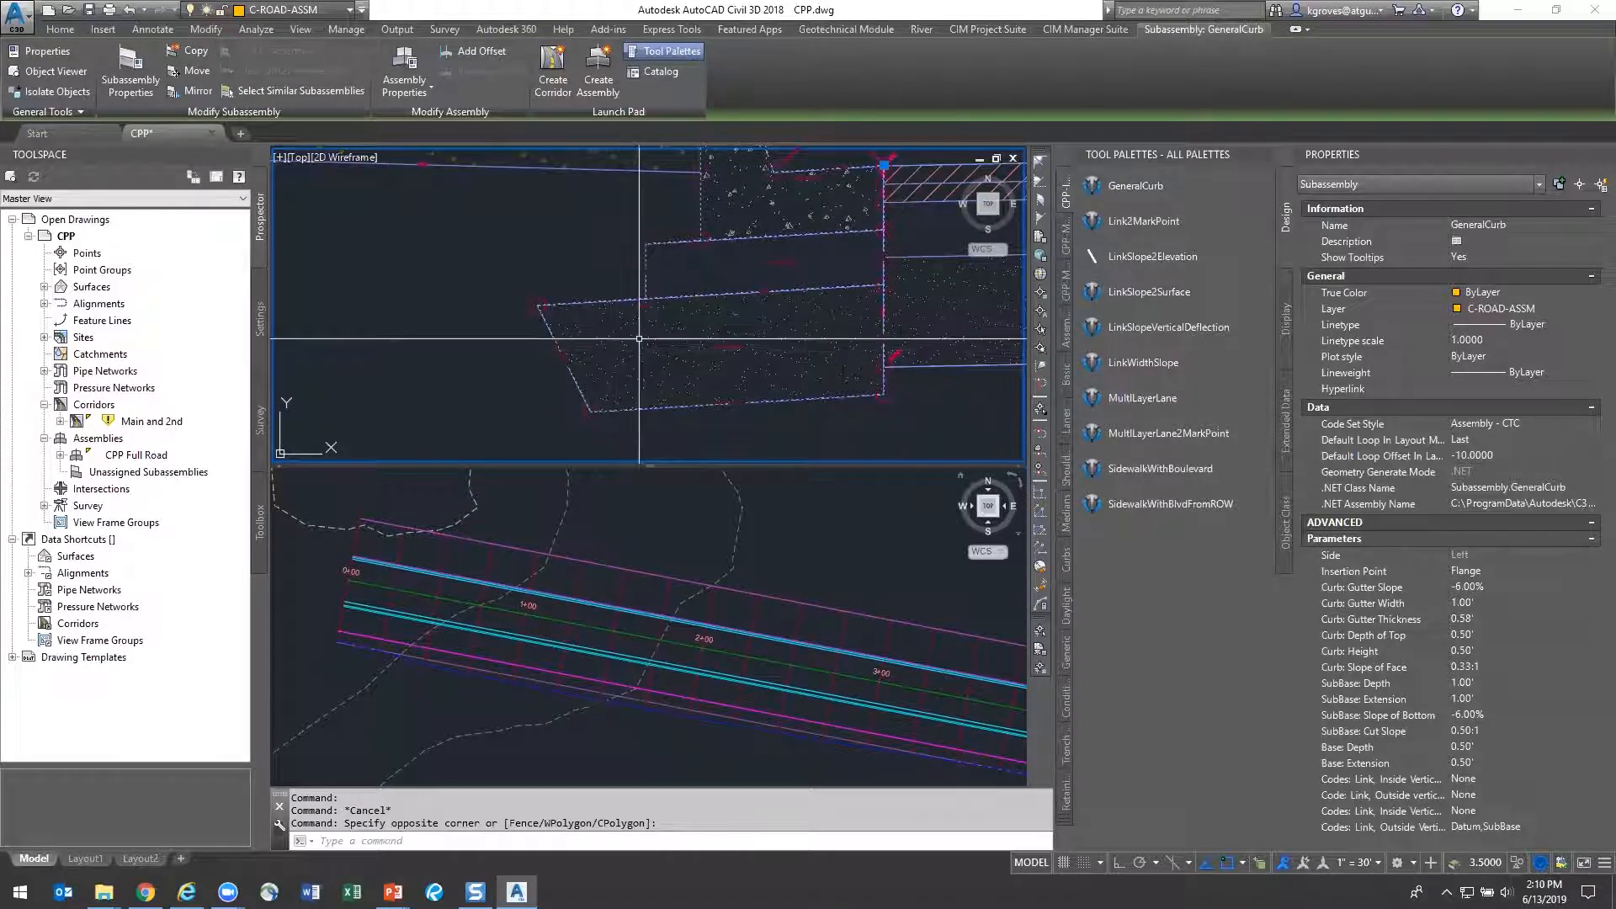
middle_drag(720, 335, 668, 404)
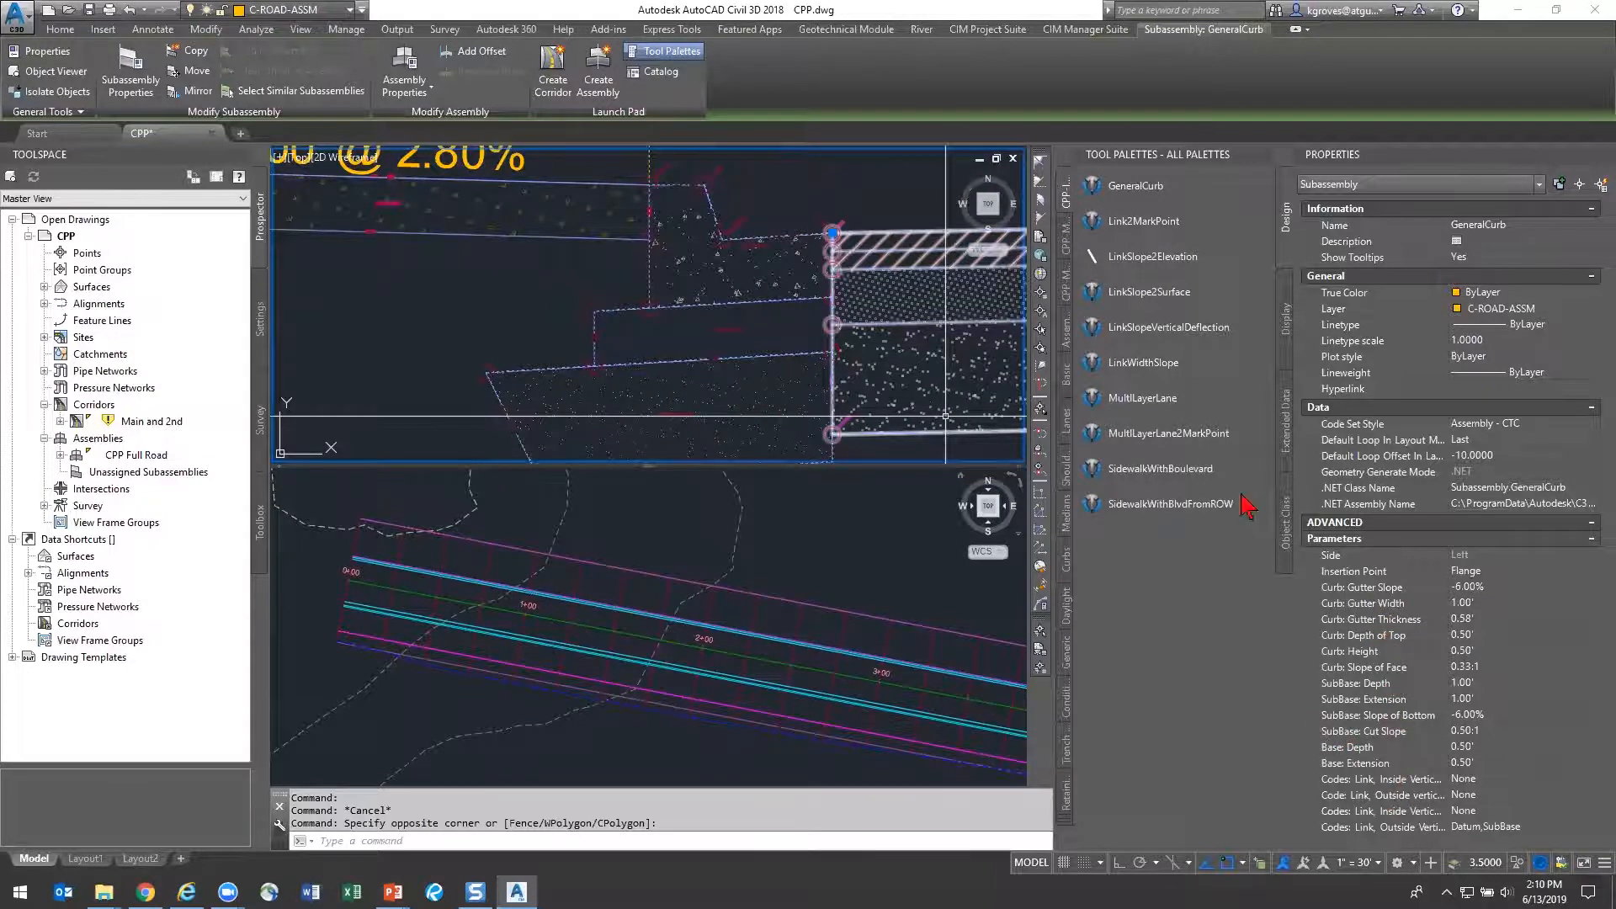
click(1416, 619)
click(1394, 590)
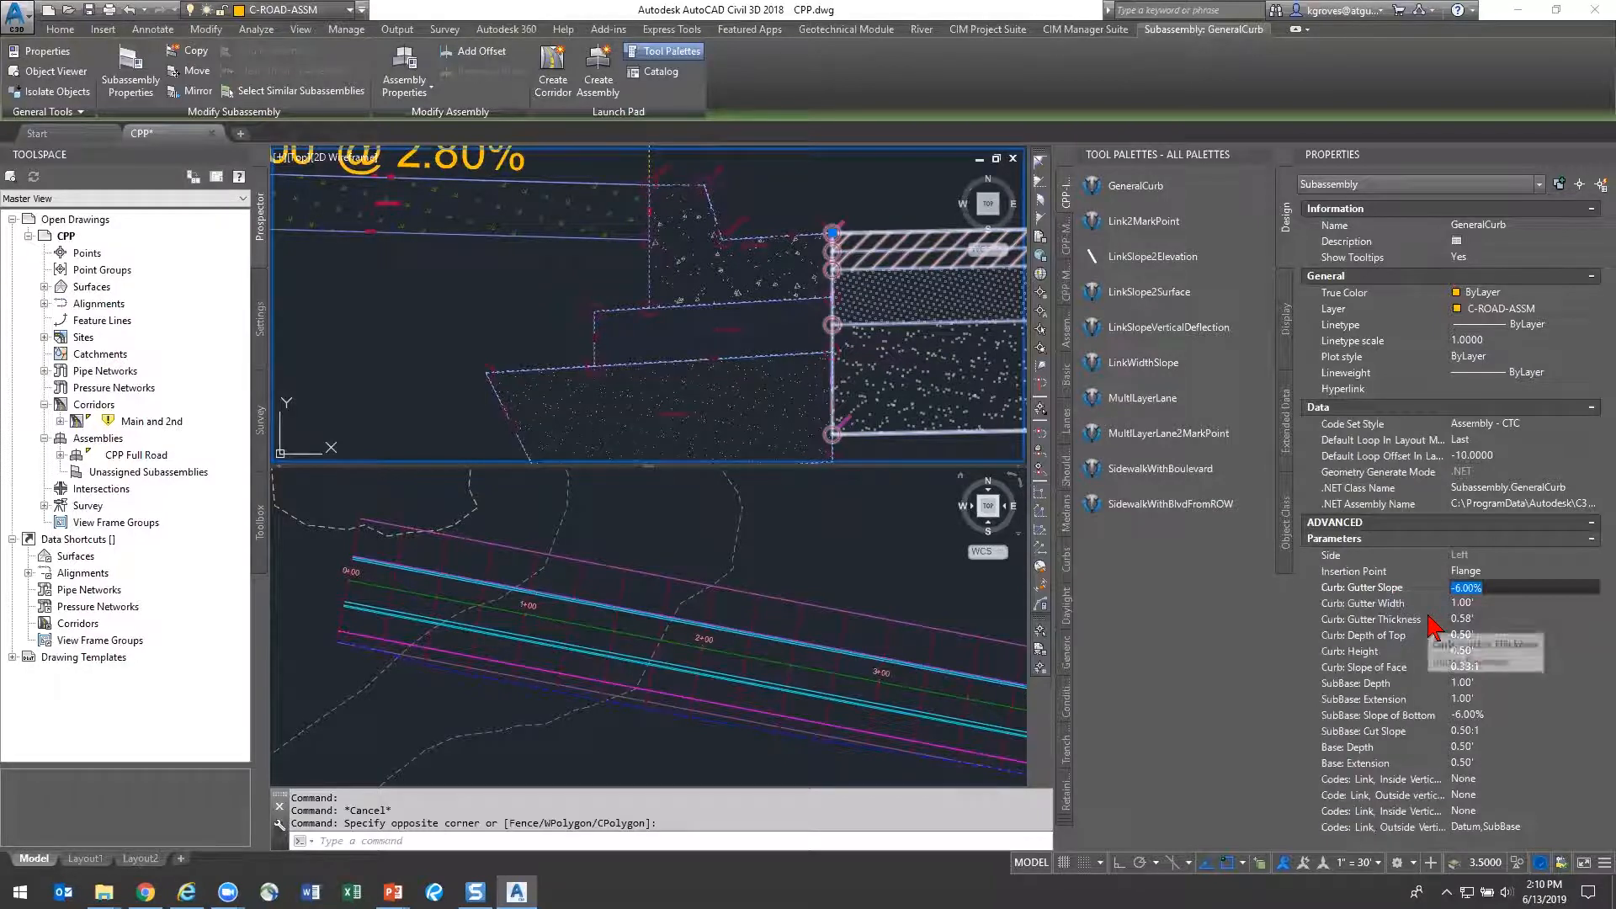
click(1428, 603)
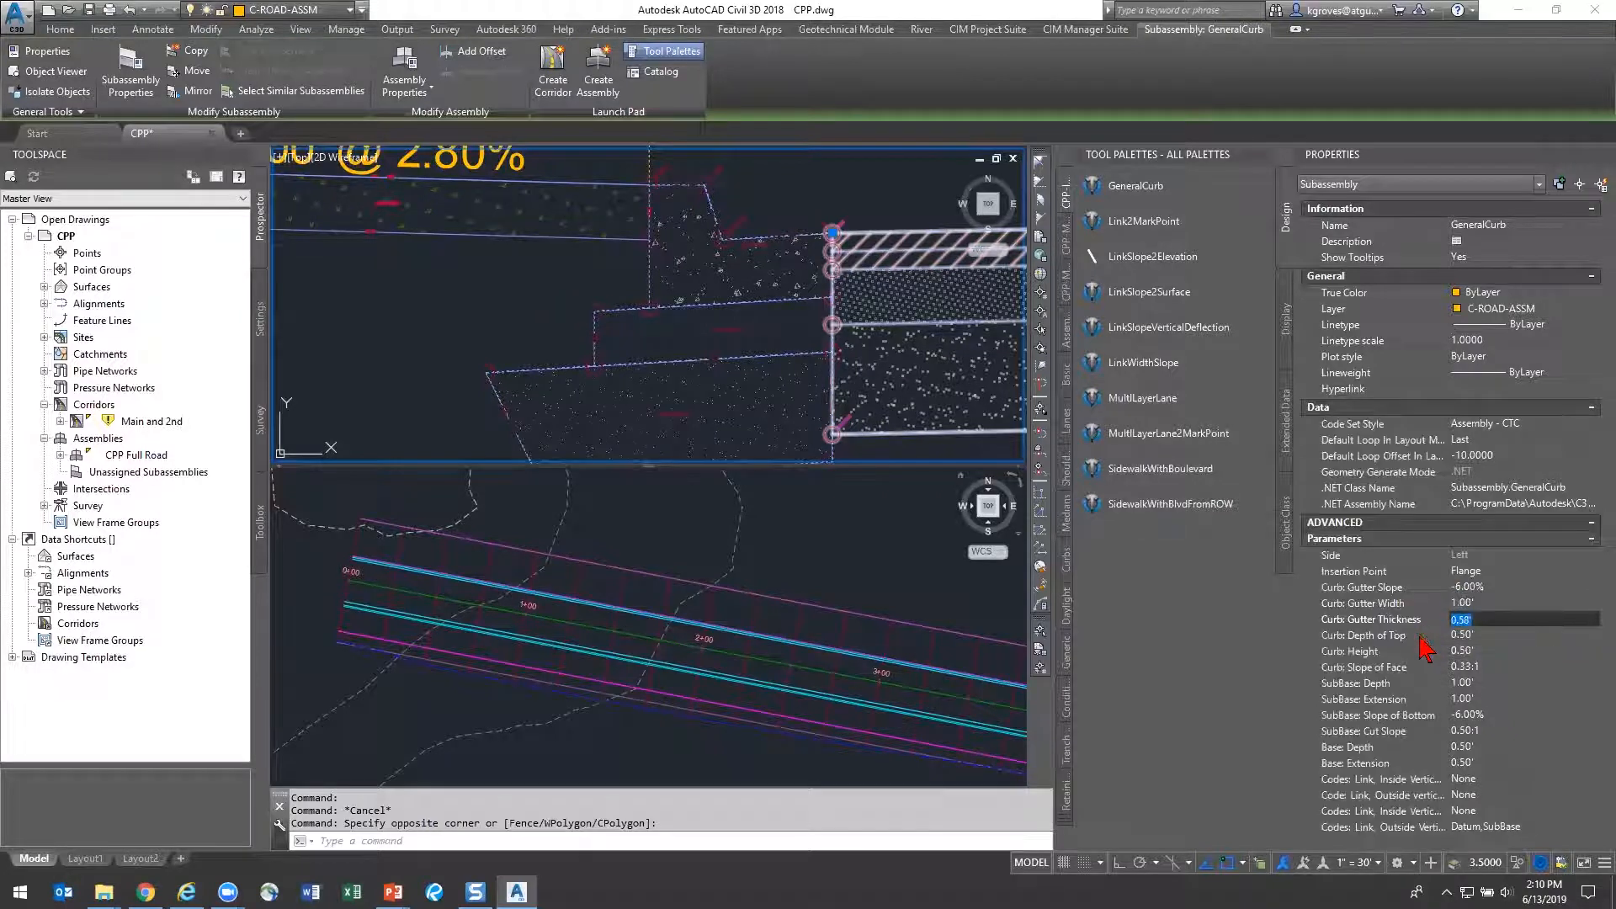
click(1427, 636)
scroll(682, 411, down, 2)
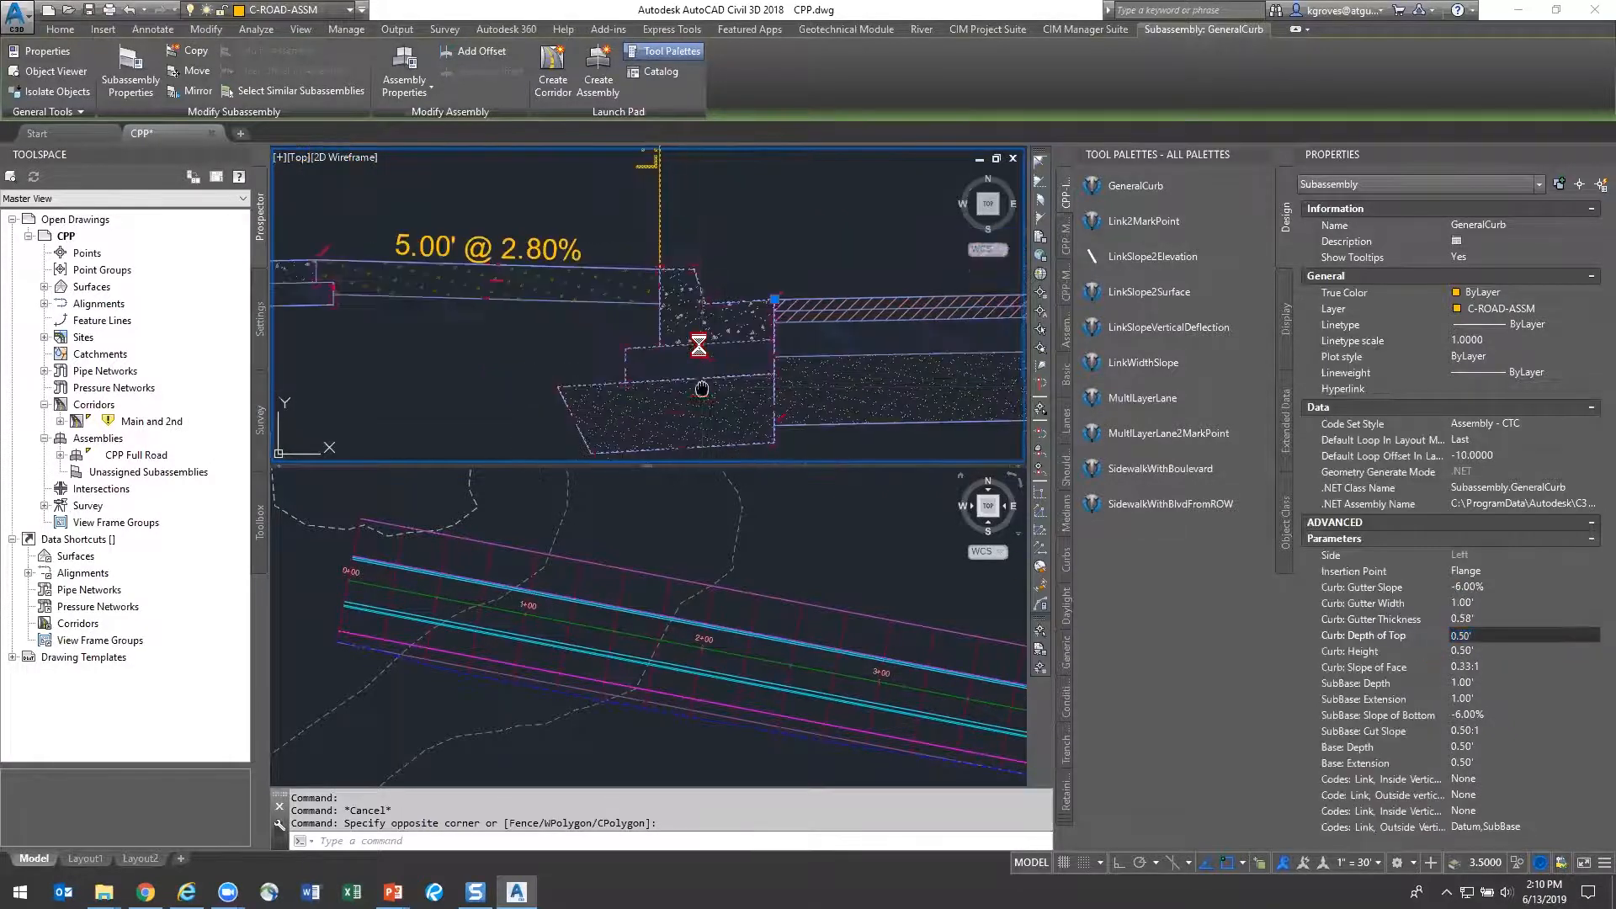
text(1.)
click(1428, 650)
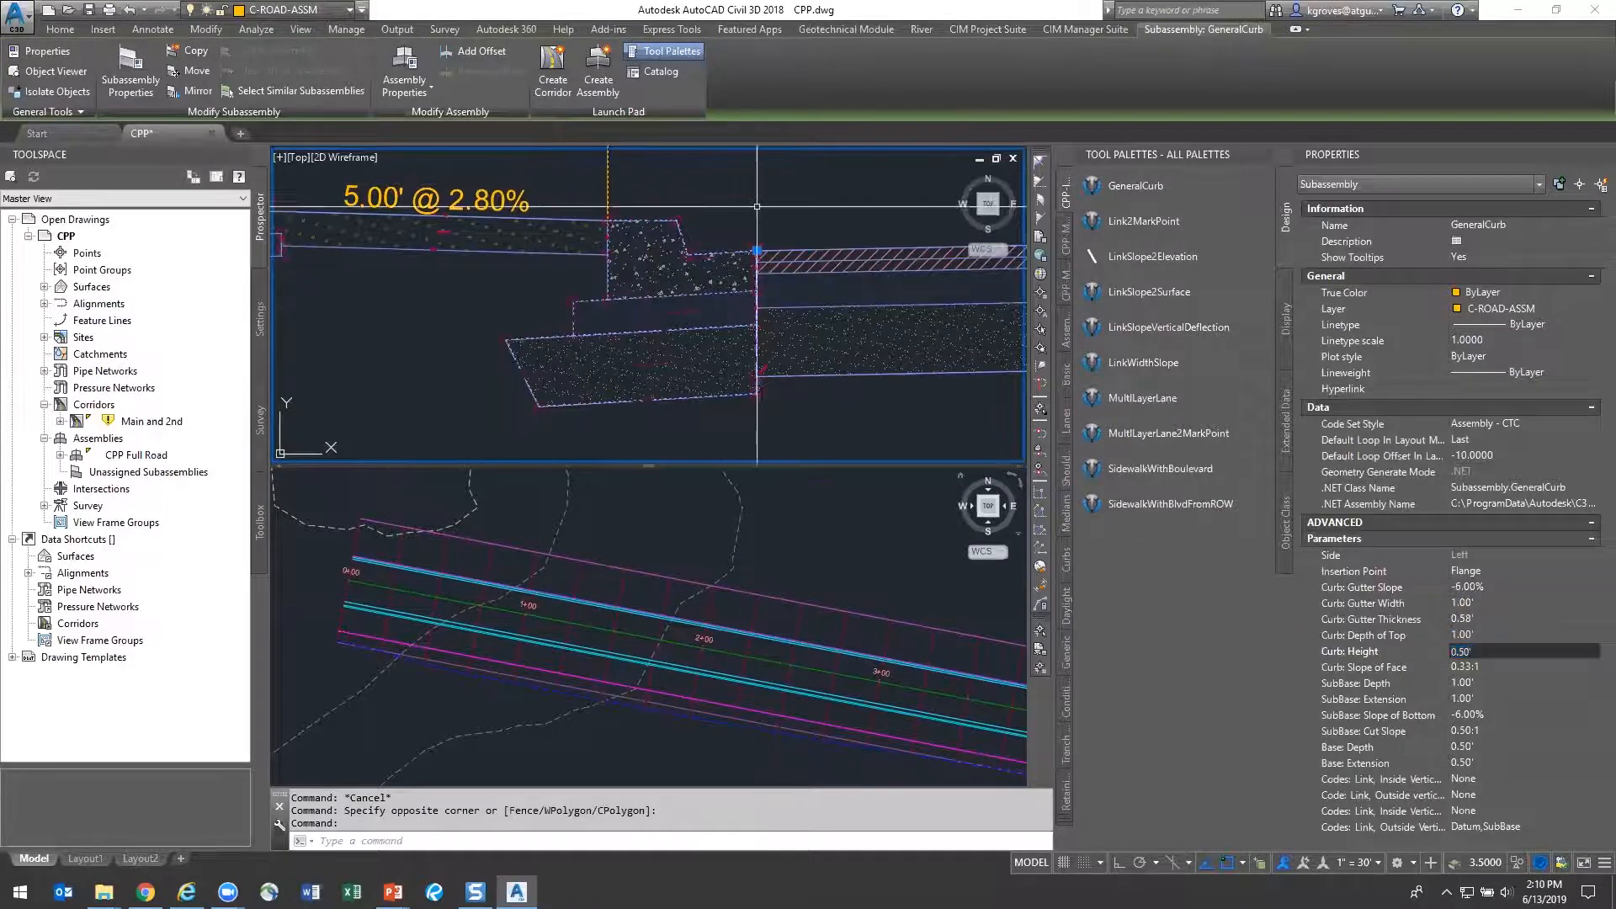
Set the left GeneralCurb's curb height to 1.00' and its slope of face to 0.25:1
drag(1492, 653, 1355, 652)
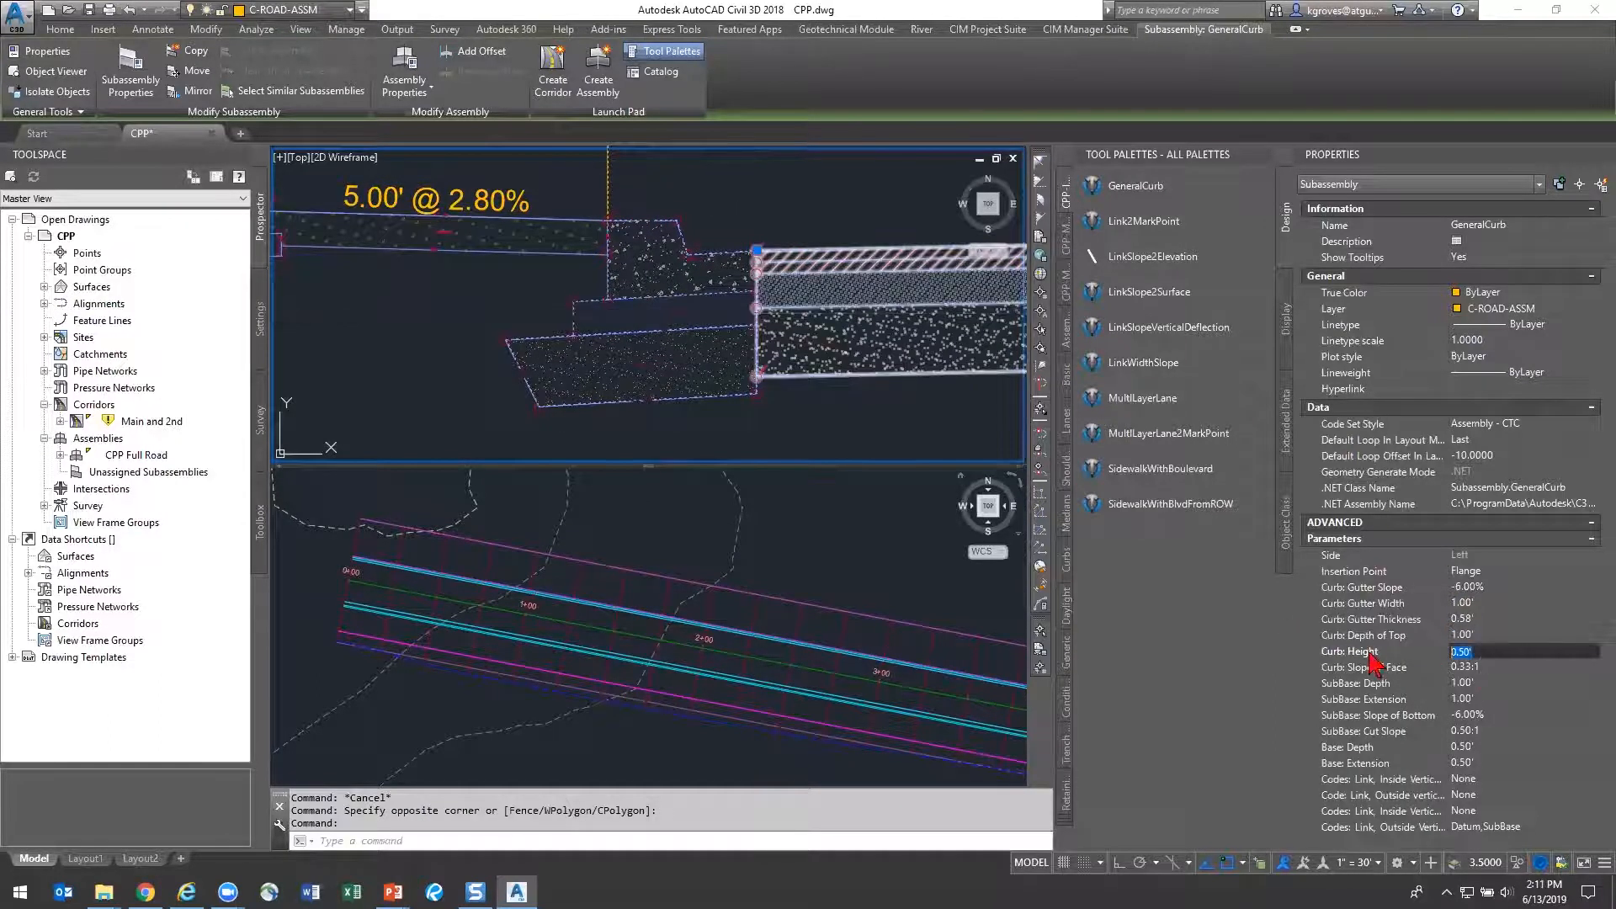
text(1.)
click(1469, 666)
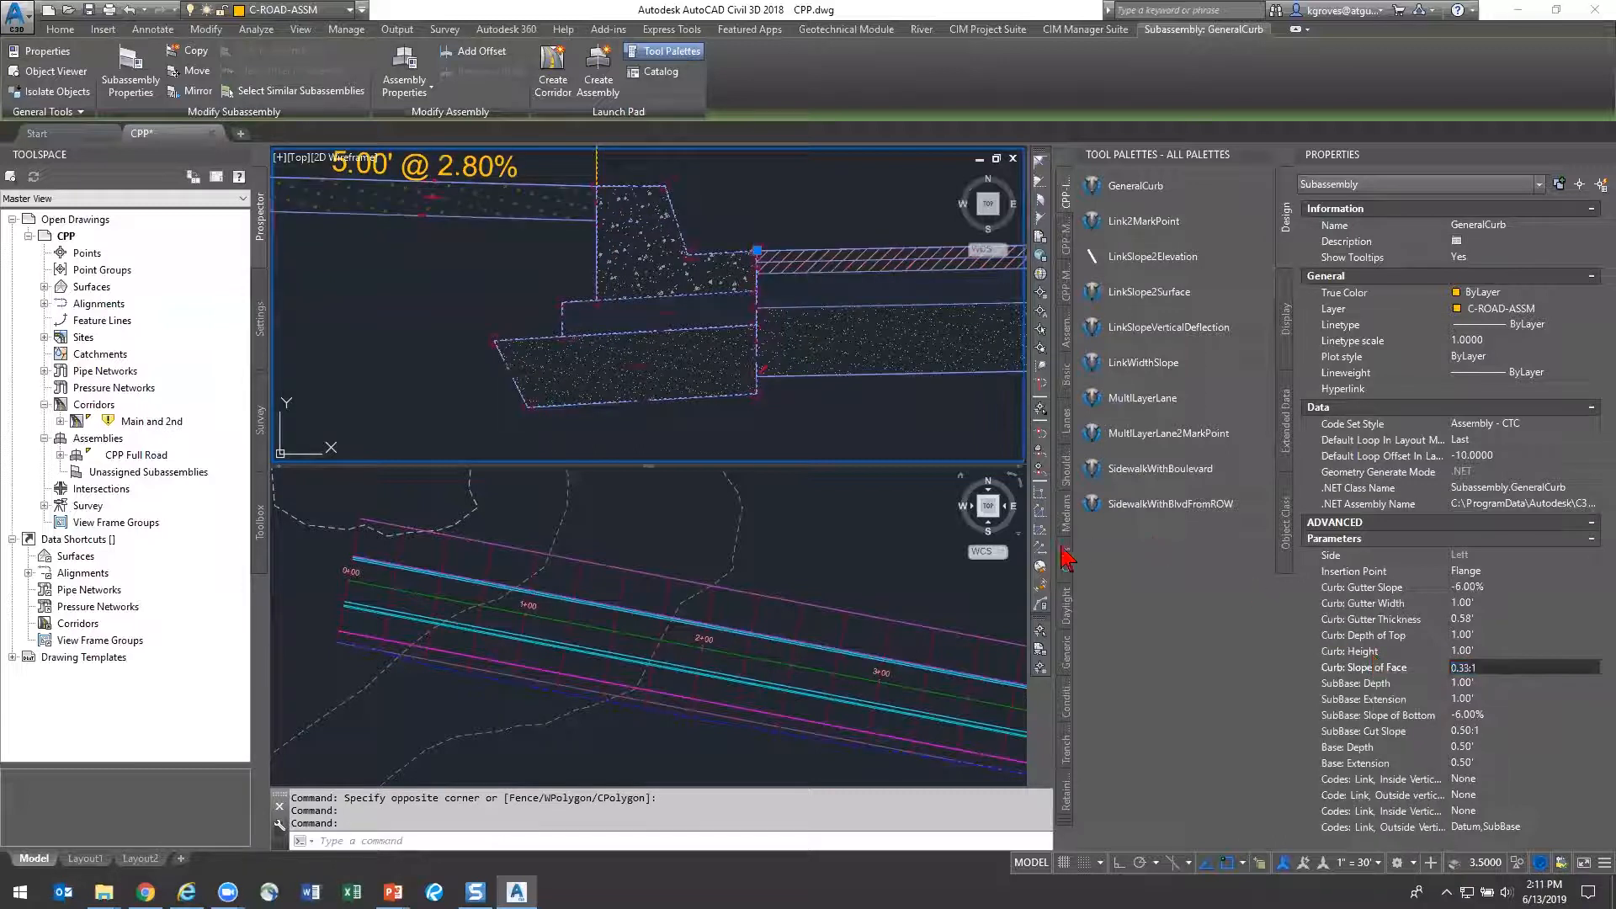
drag(1497, 668, 1453, 667)
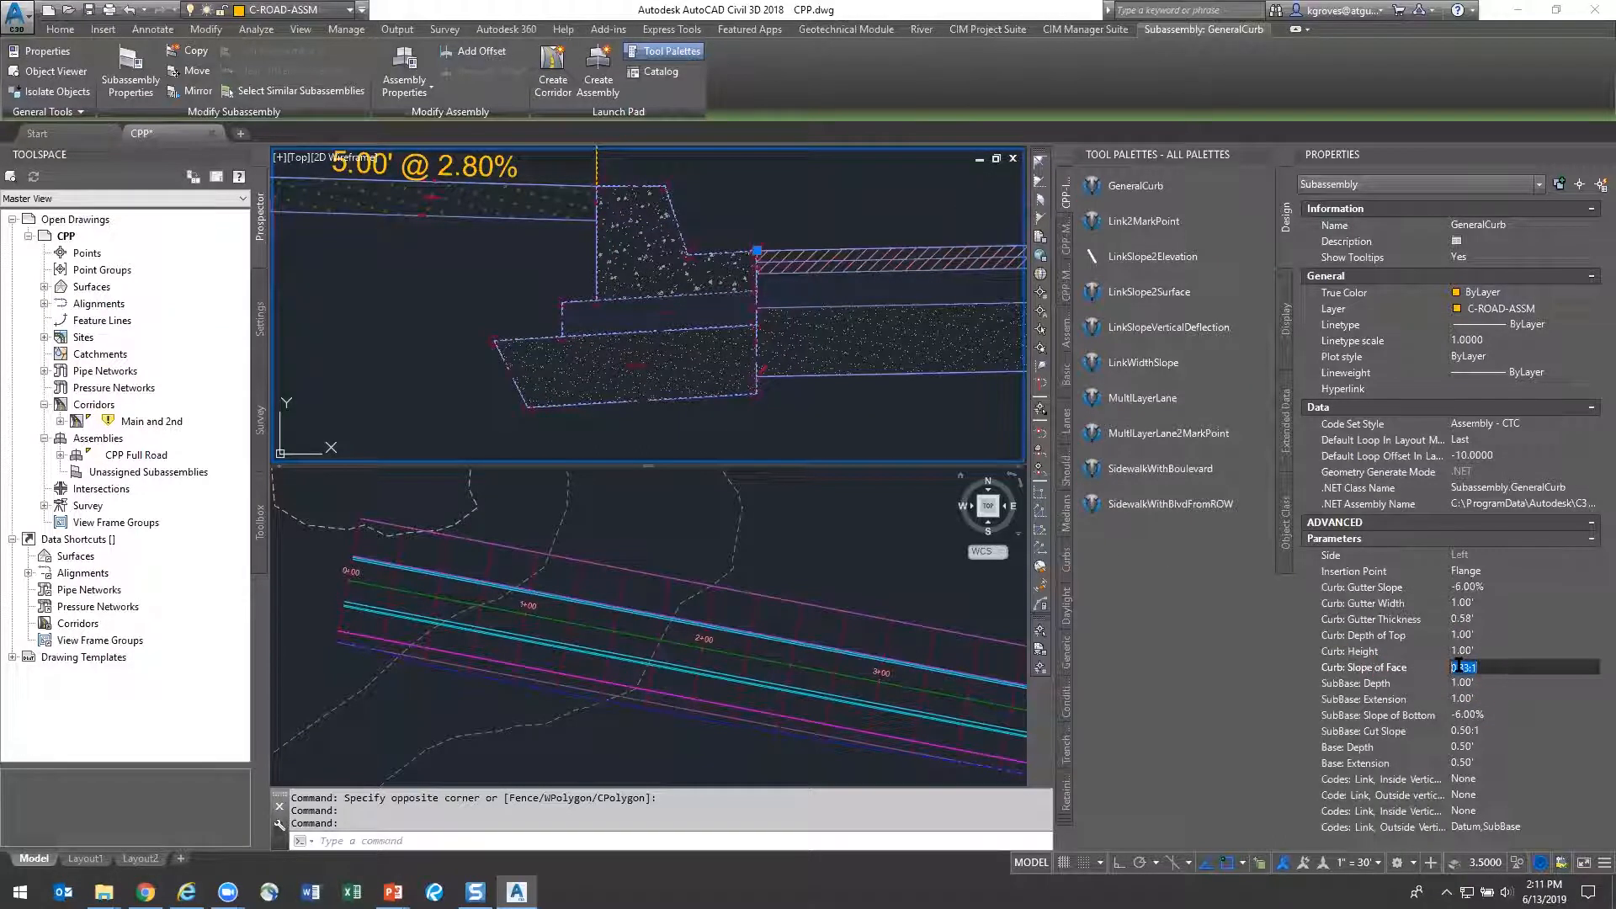
text(0.25)
key(Tab)
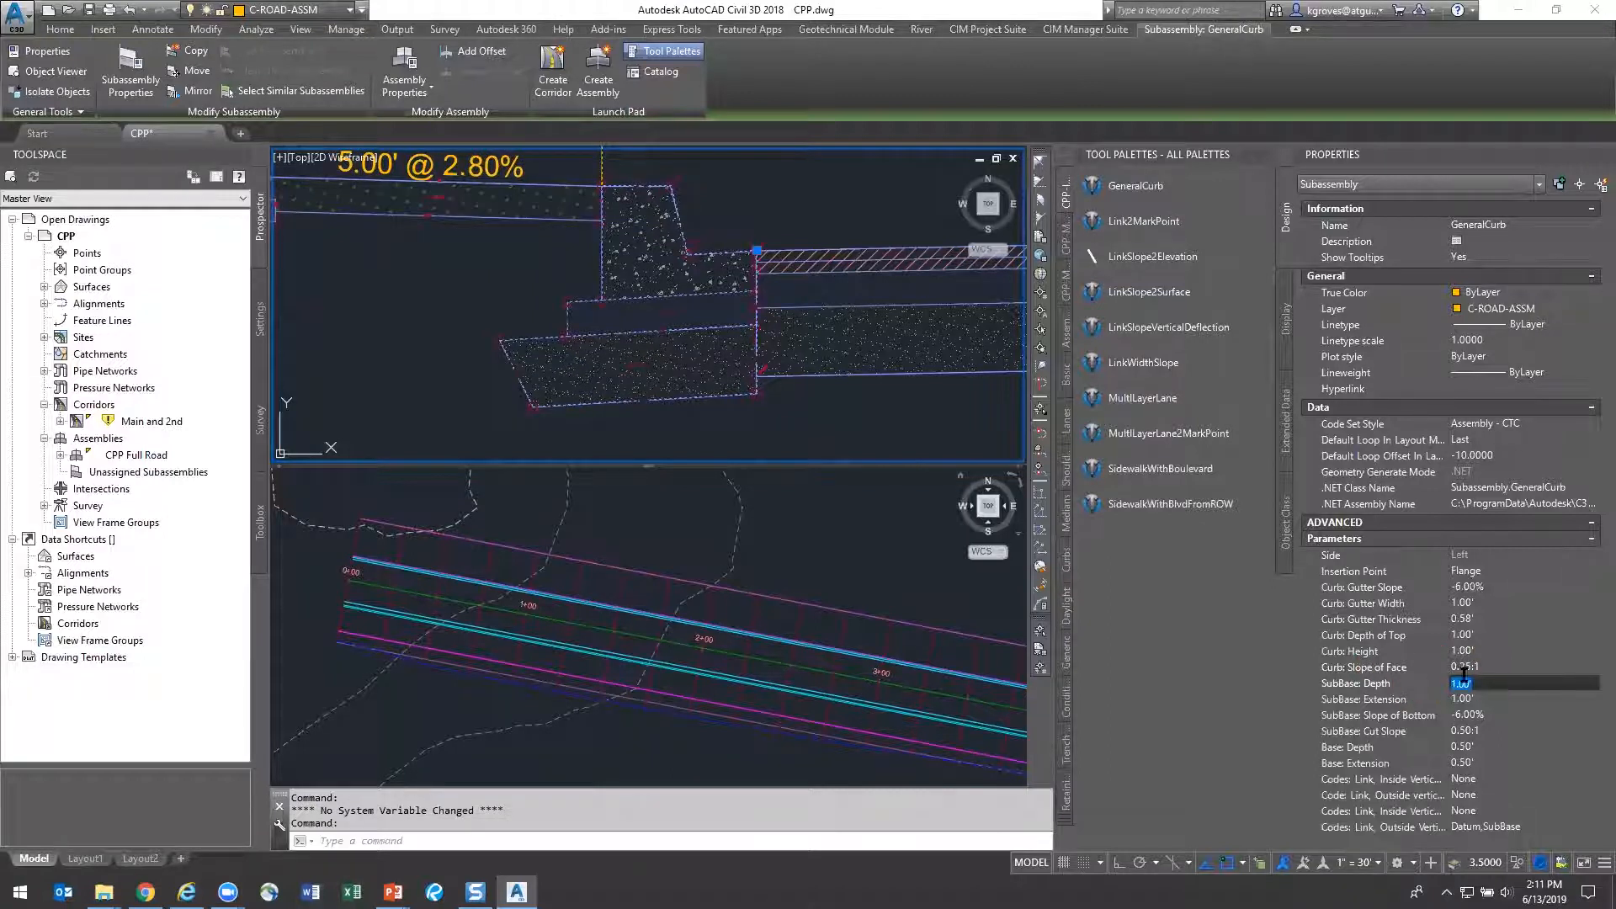
Restore the left GeneralCurb's depth of top to 0.50', height to 0.50' and slope of face to 0.33:1, and clear the selection
click(1499, 635)
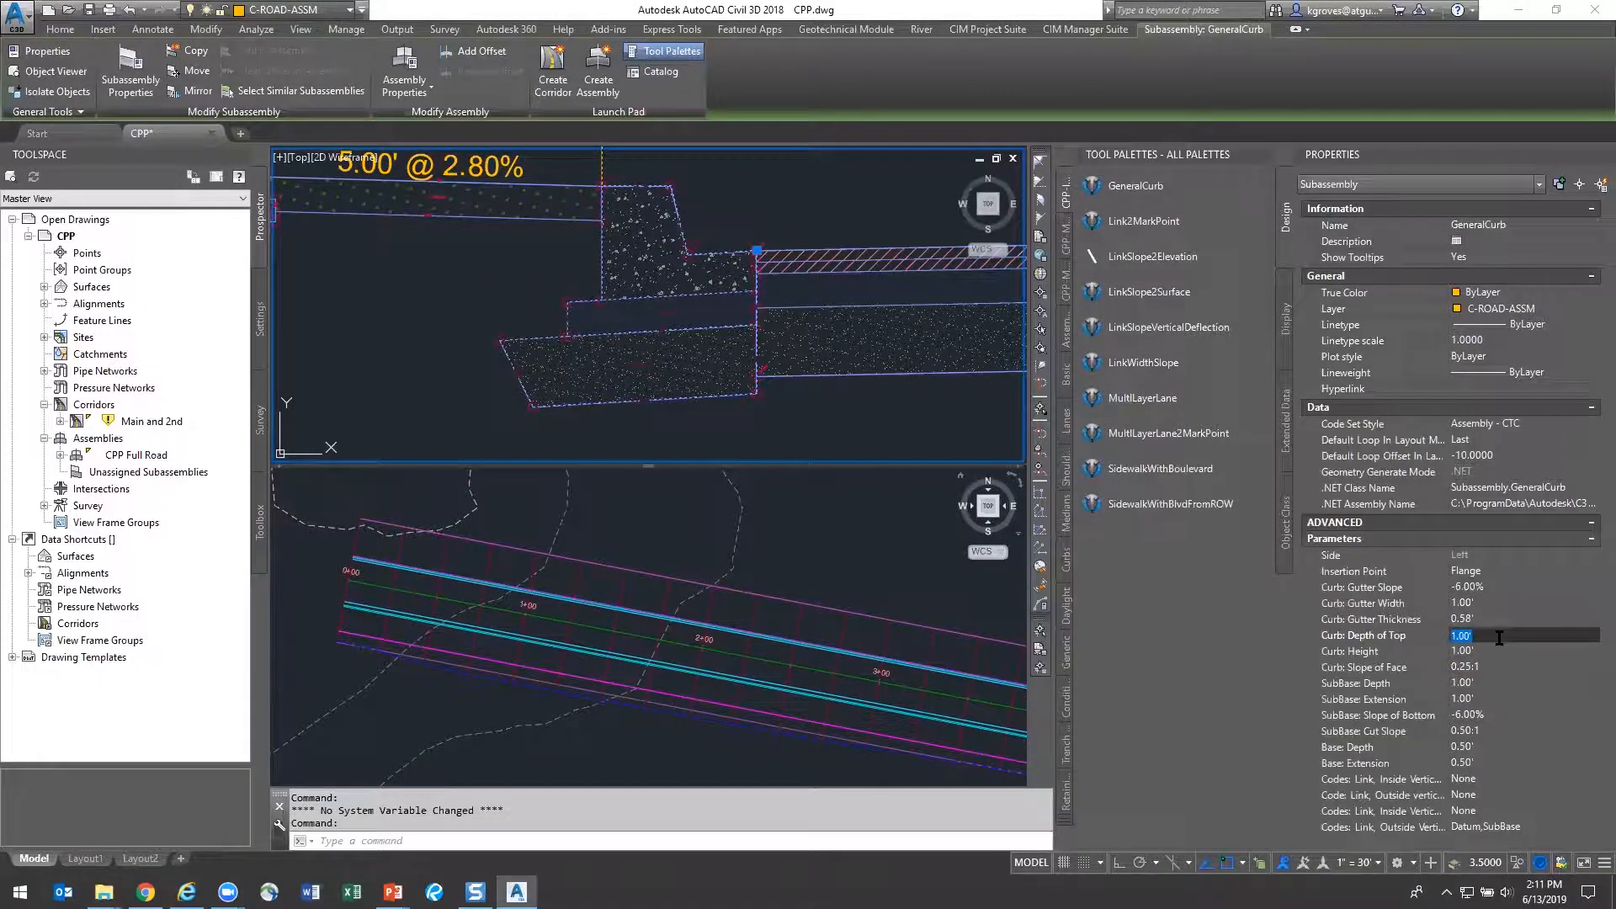
text(.5)
key(Tab)
text(.25)
key(Tab)
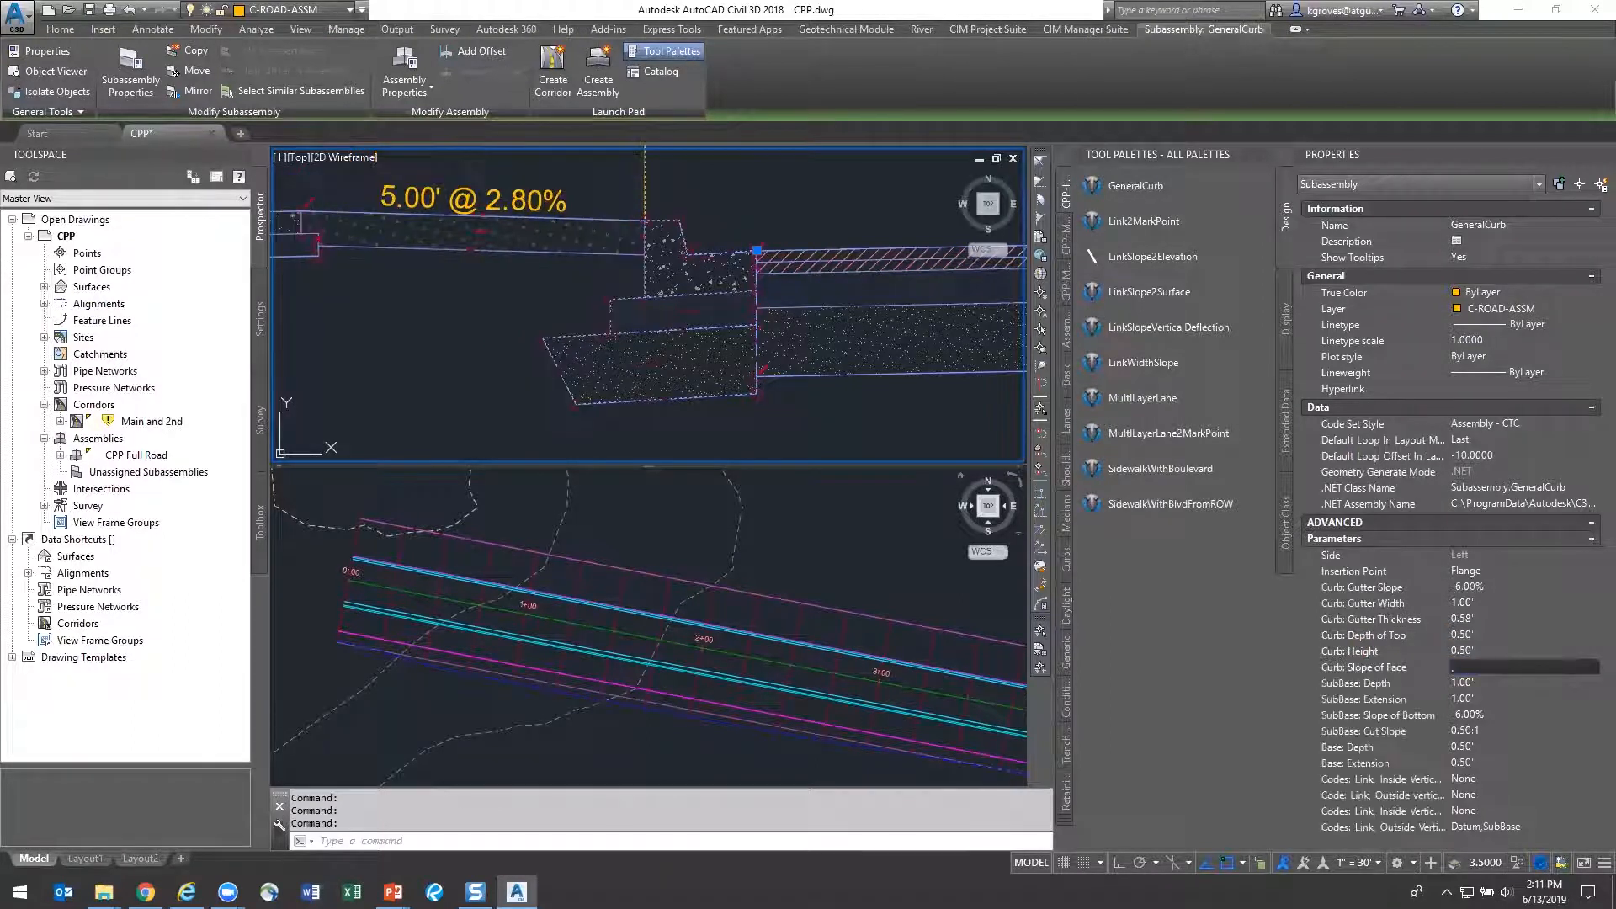
key(Return)
scroll(674, 316, down, 5)
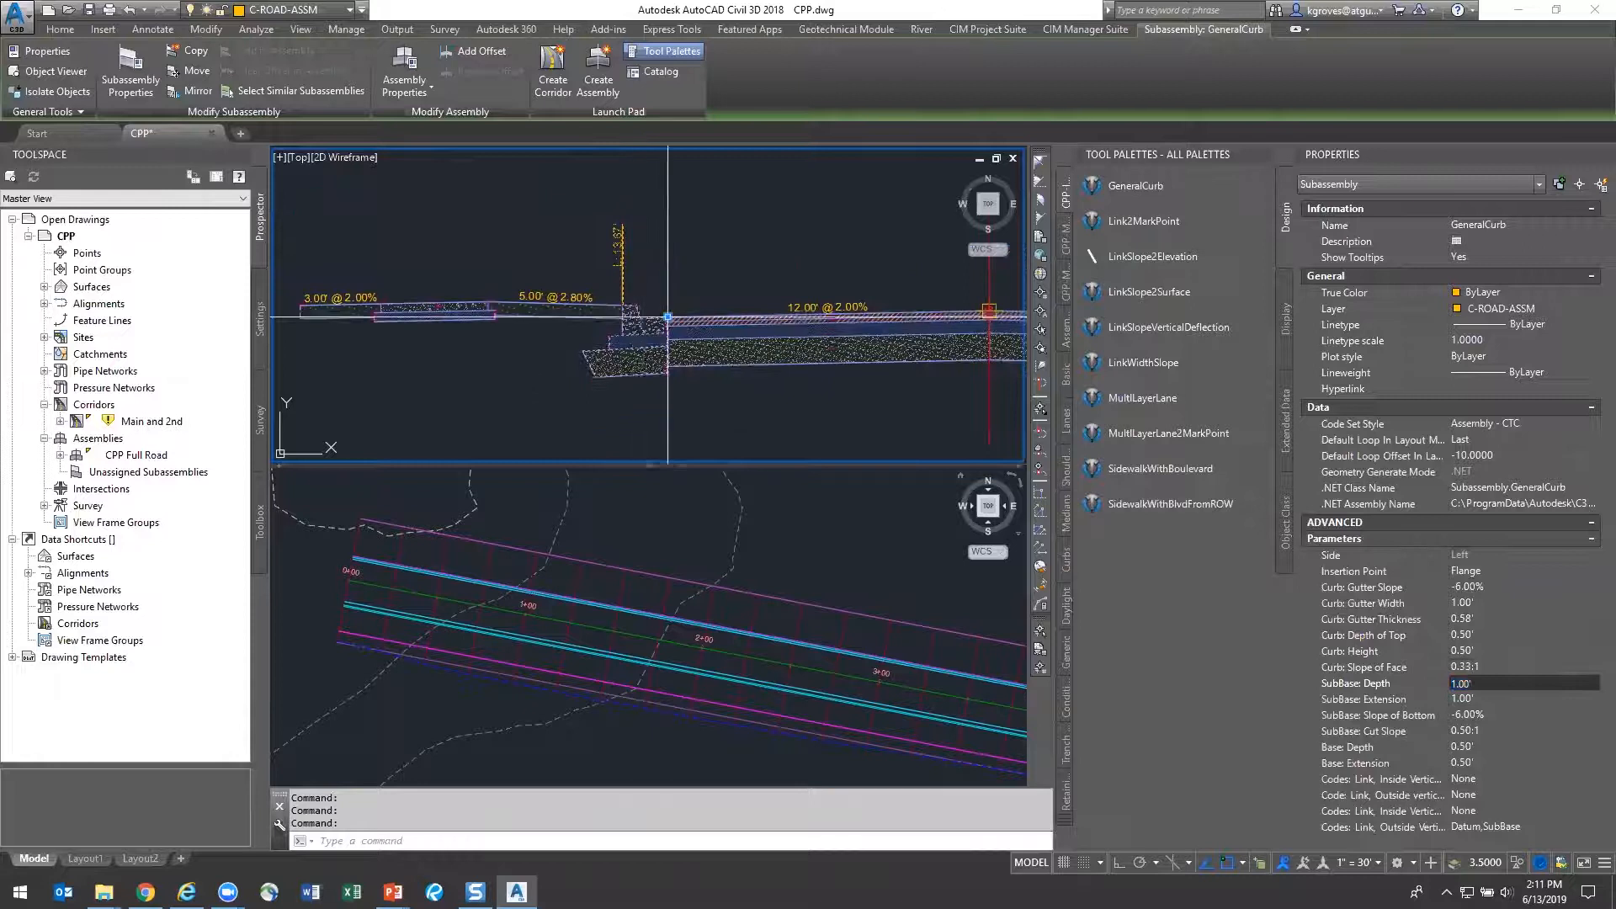
key(Escape)
Attach the stock Imperial UrbanCurbGutterGeneral subassembly to the lower outer corner of the left GeneralCurb's subbase
middle_drag(751, 303, 631, 296)
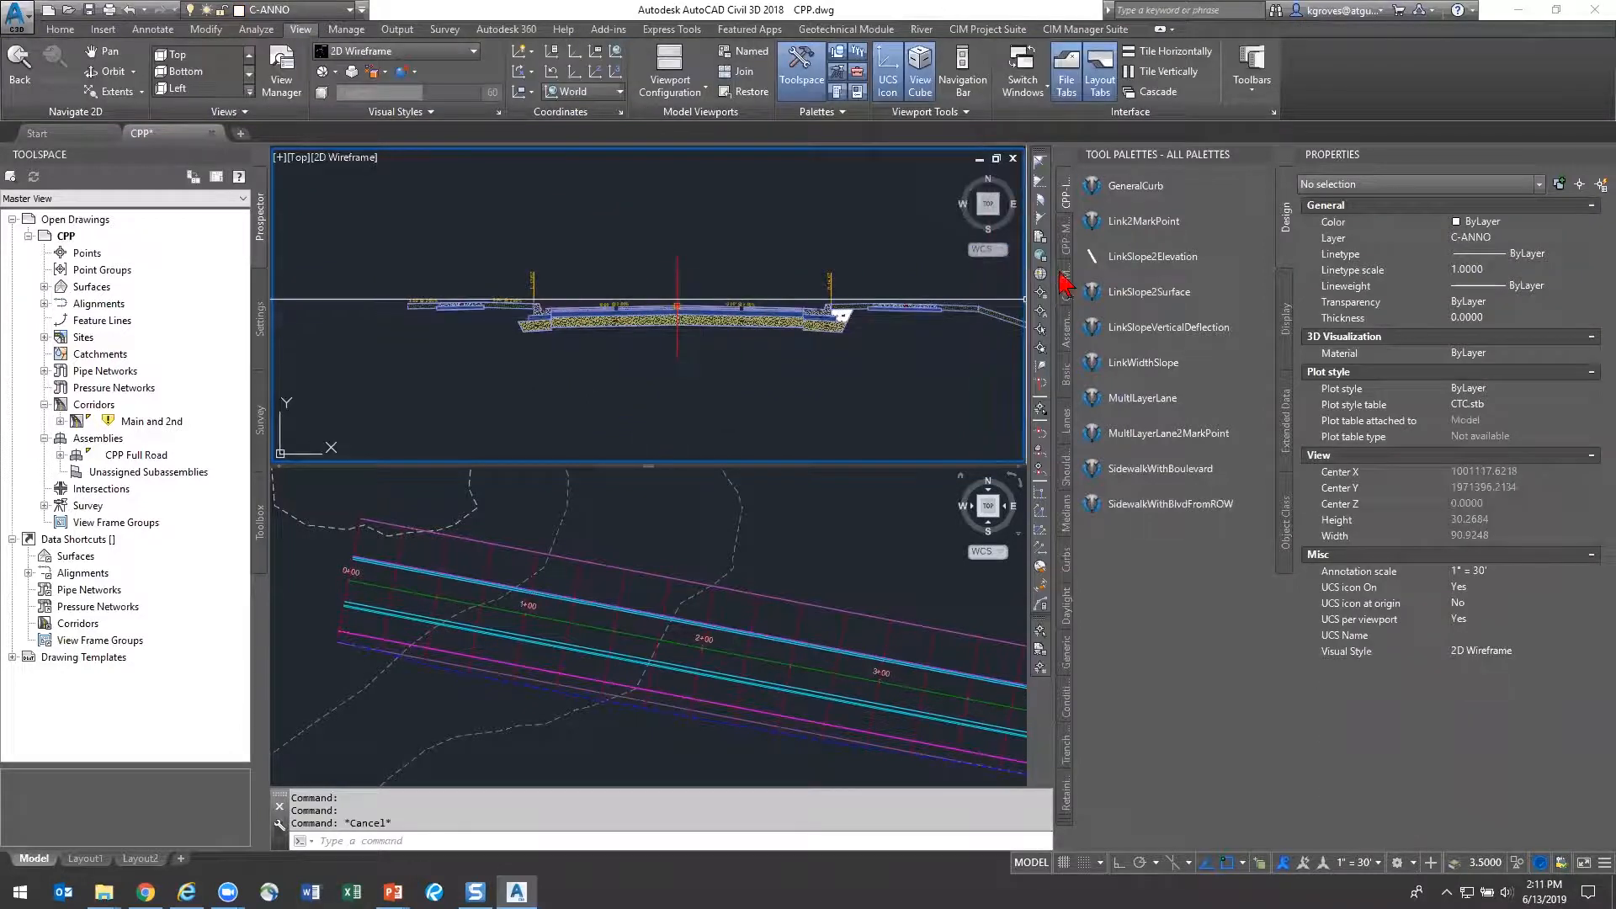
click(1065, 560)
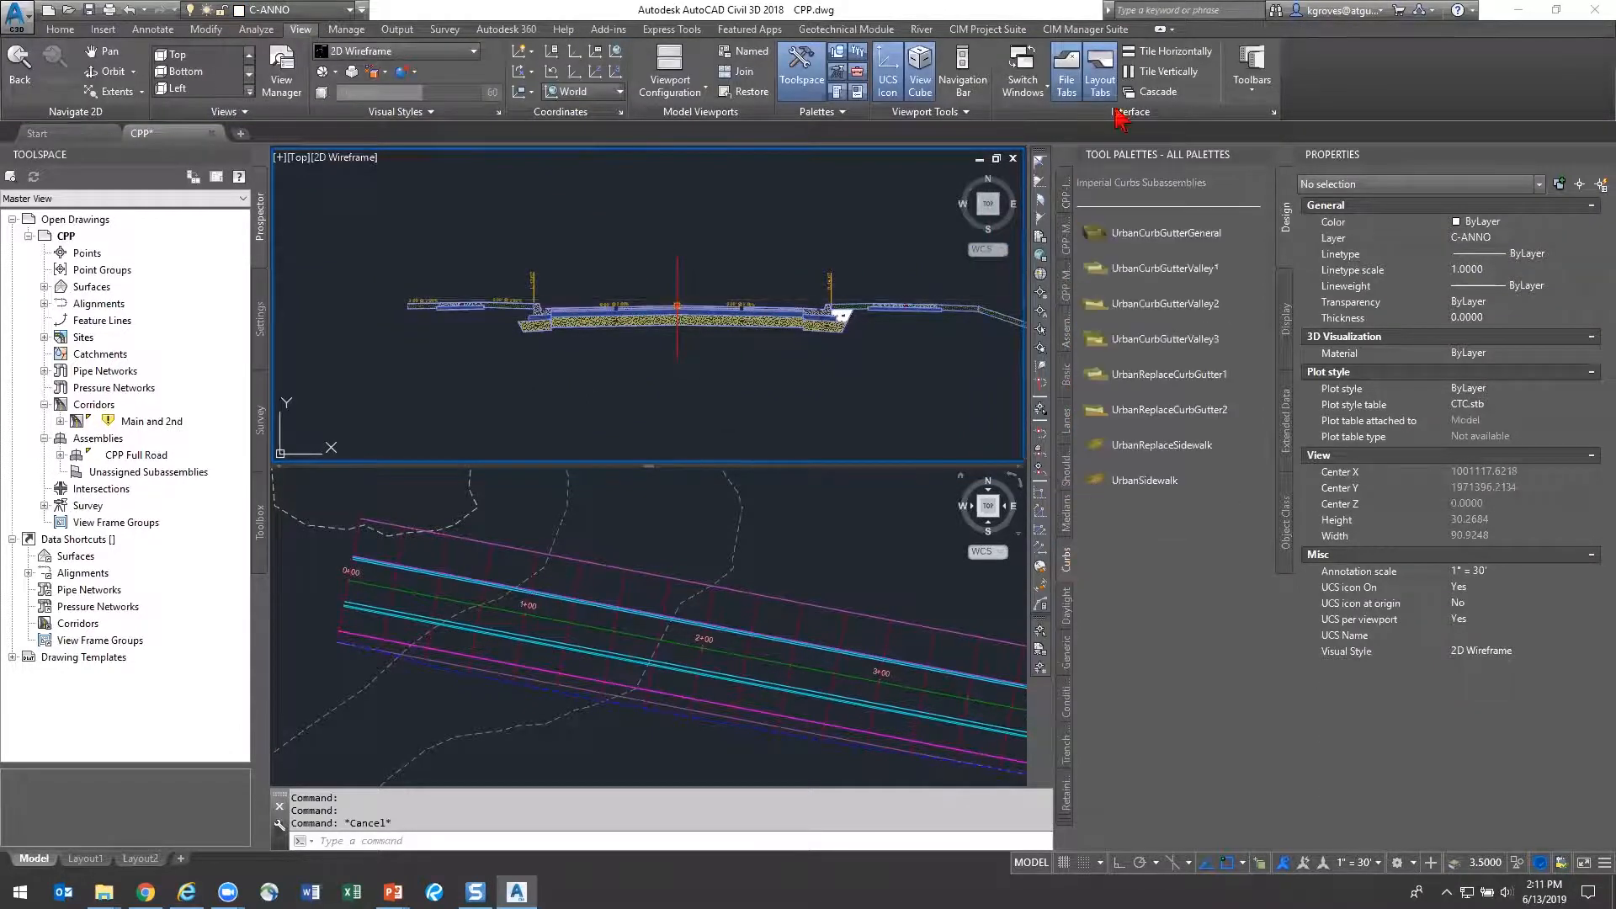
click(1162, 234)
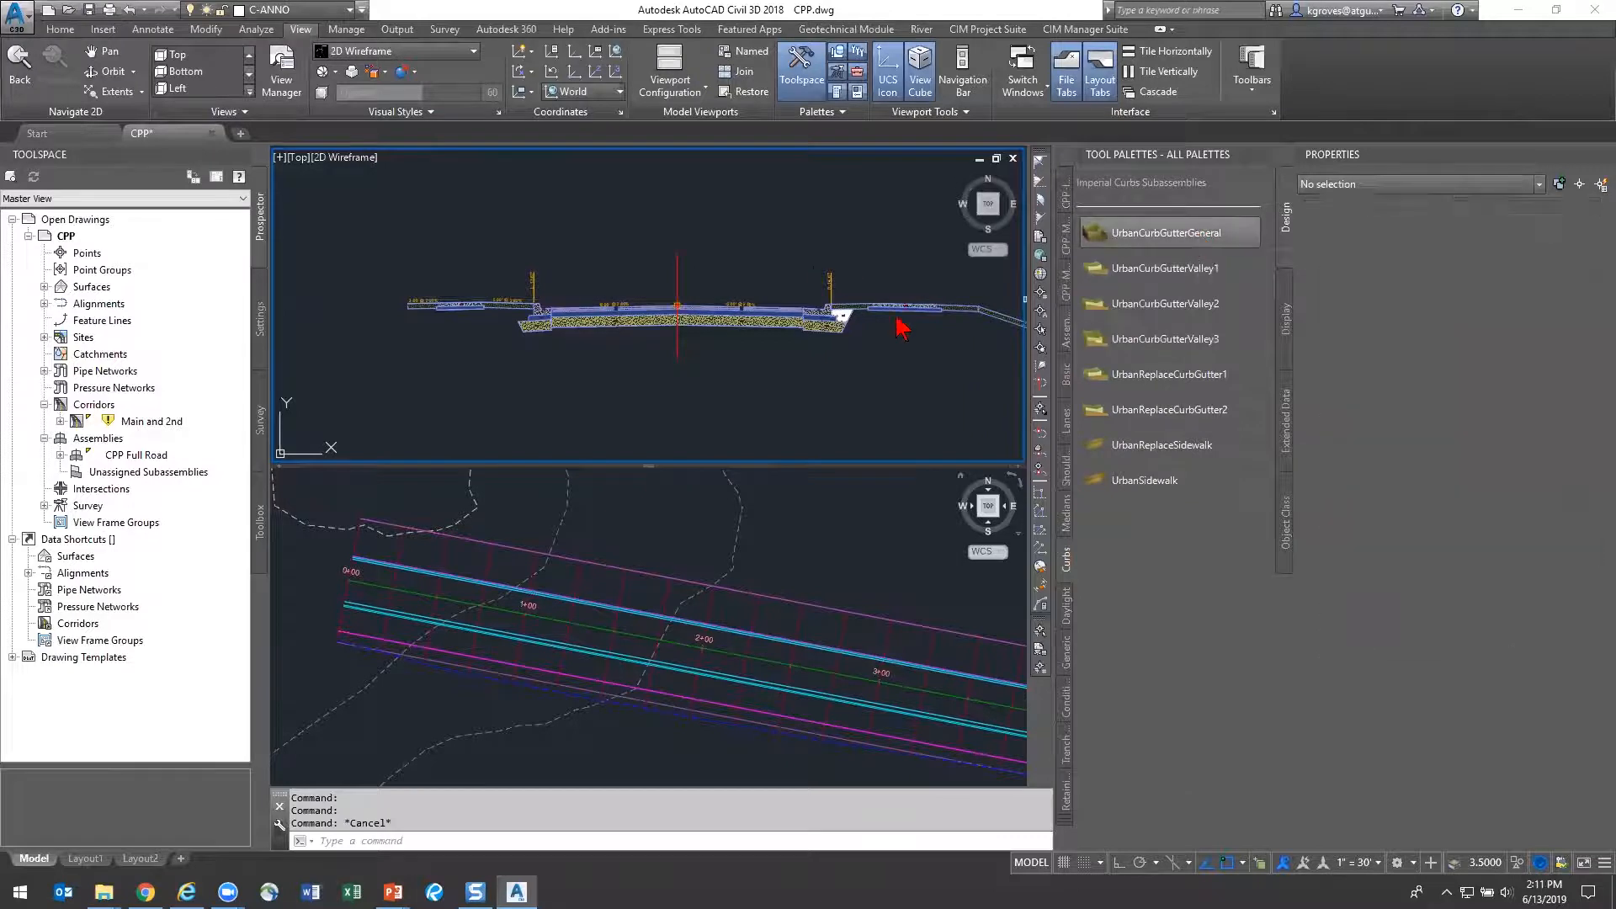
middle_drag(920, 324, 644, 309)
scroll(576, 334, up, 5)
key(Escape)
Select the new UrbanCurbGutterGeneral subassembly and examine its lettered dimension parameters, including Dimension A and Dimension C
scroll(718, 340, down, 3)
click(776, 378)
click(692, 319)
middle_drag(810, 306, 800, 416)
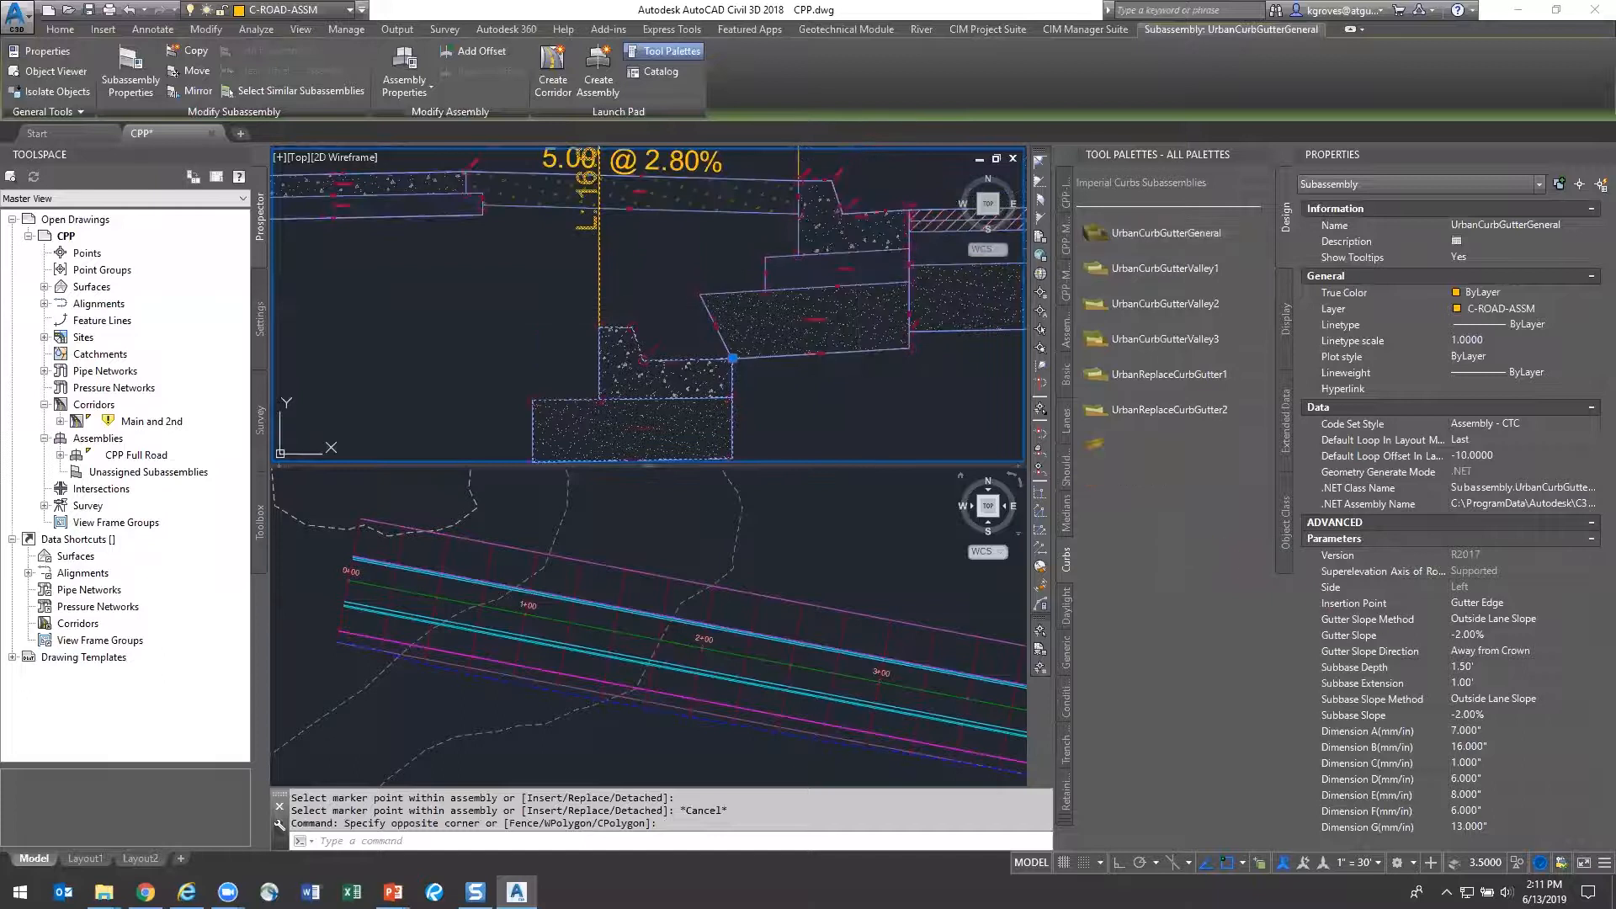
middle_drag(755, 405, 780, 281)
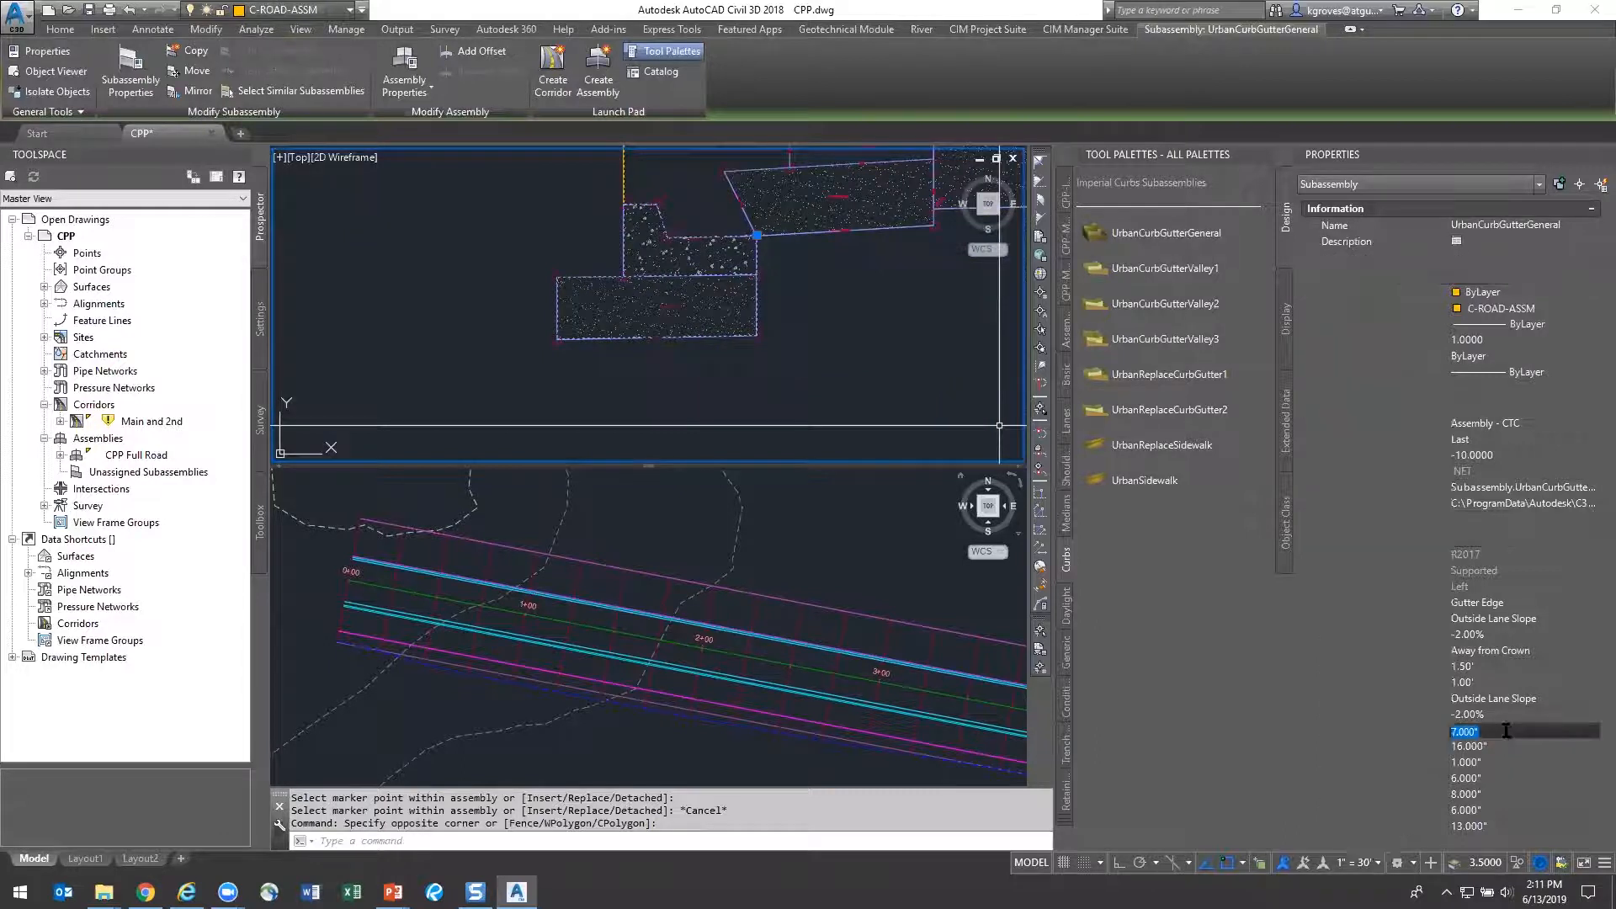
click(1504, 763)
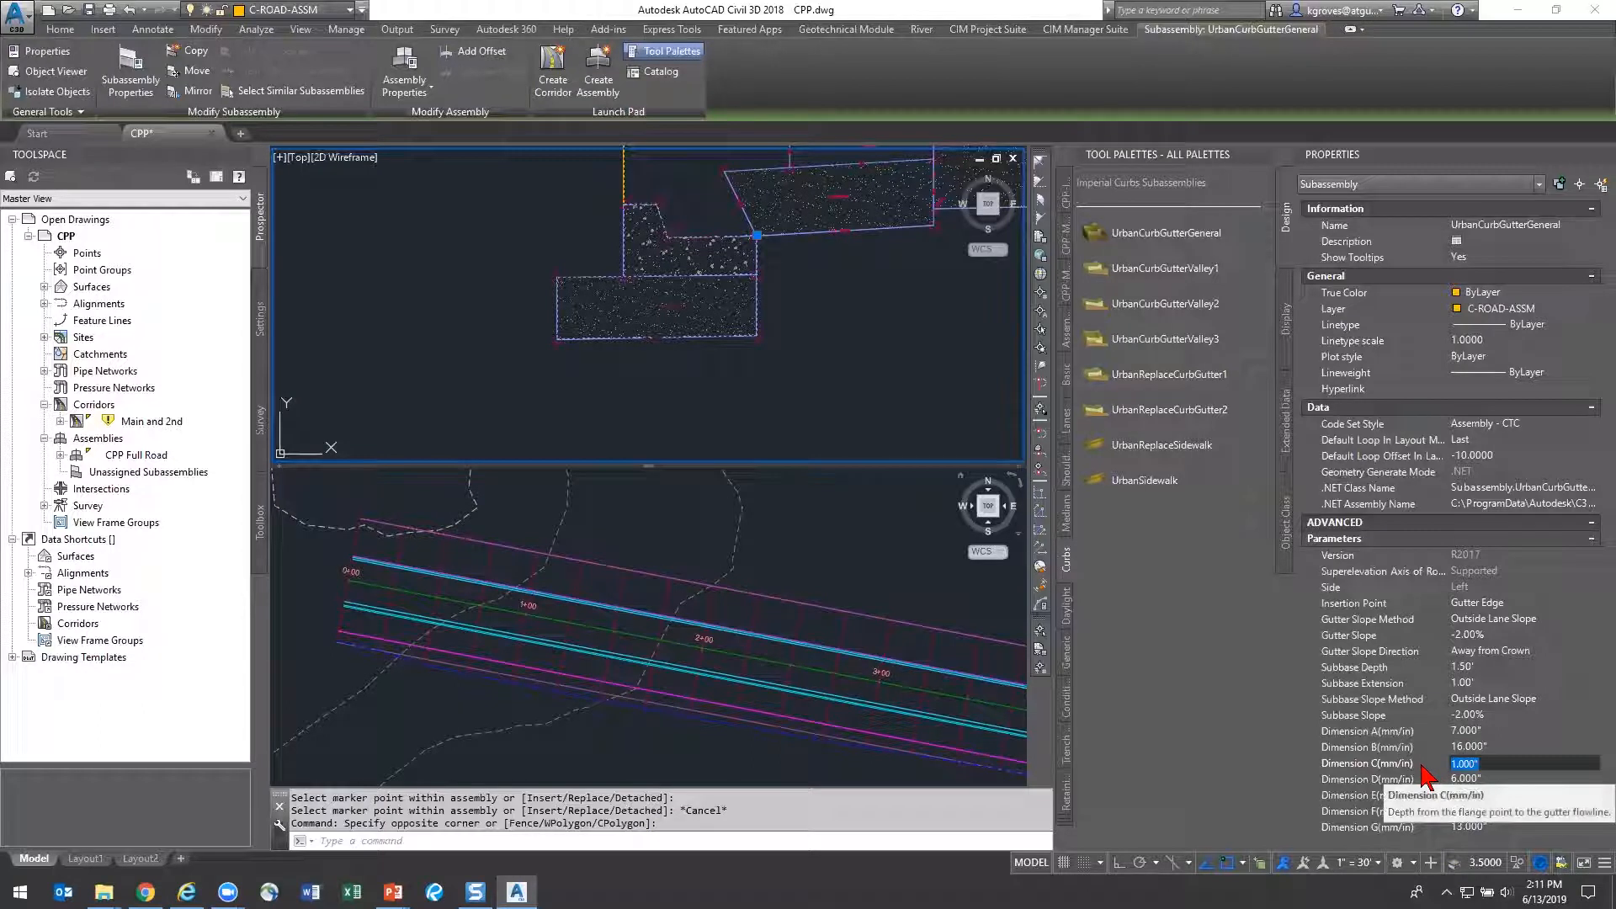
Examine Dimension F of the selected UrbanCurbGutterGeneral subassembly and clear the selection
click(1408, 810)
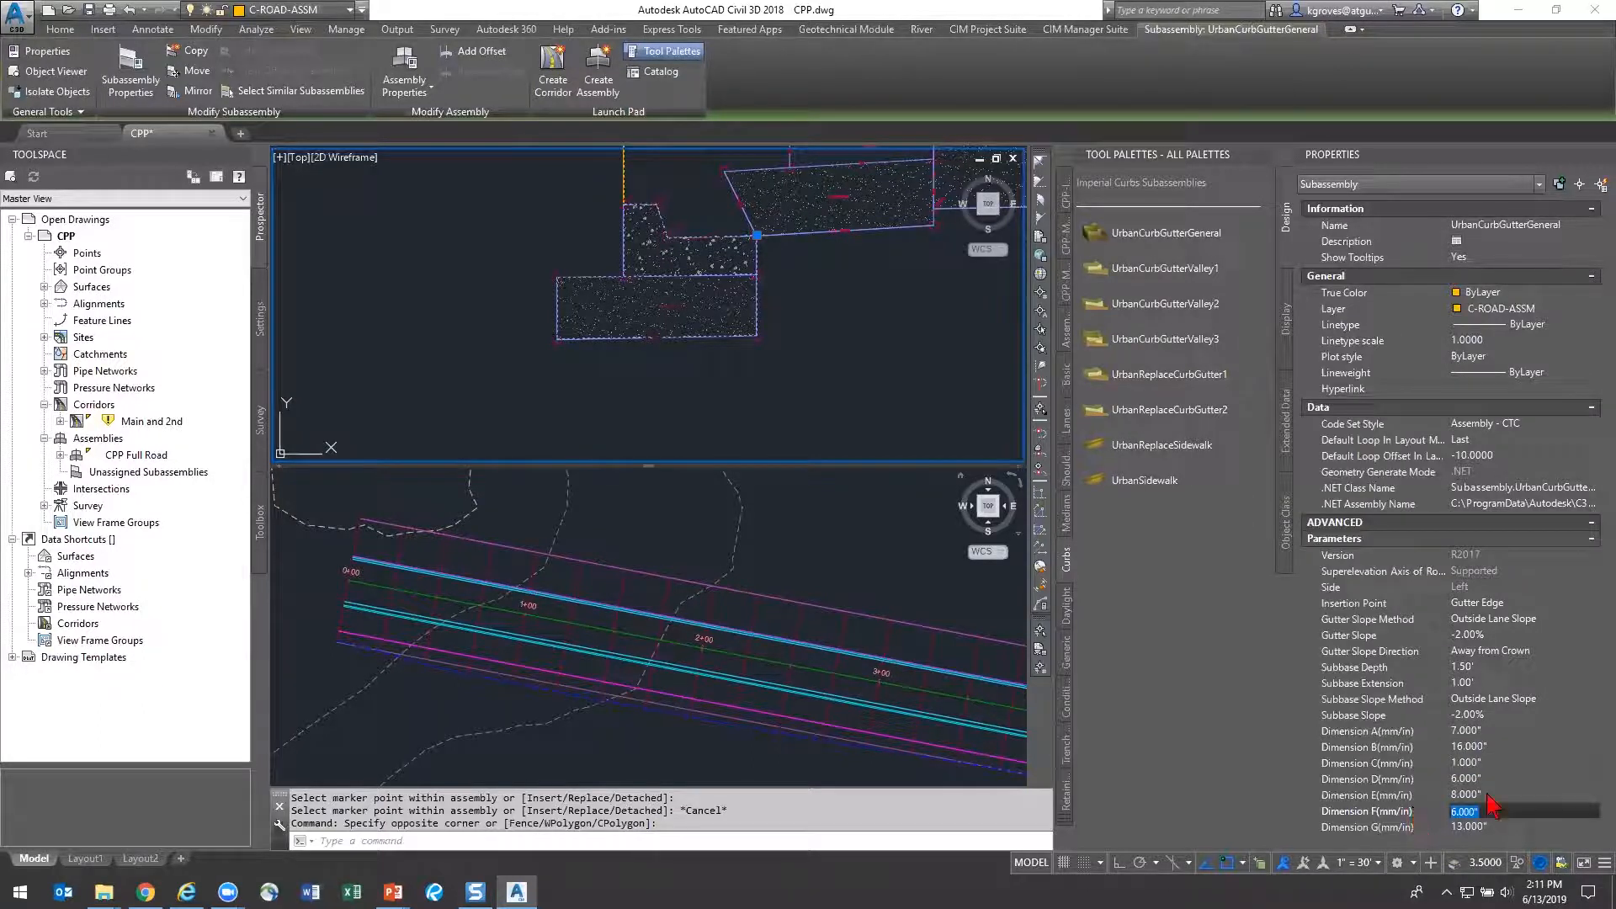
right_click(663, 305)
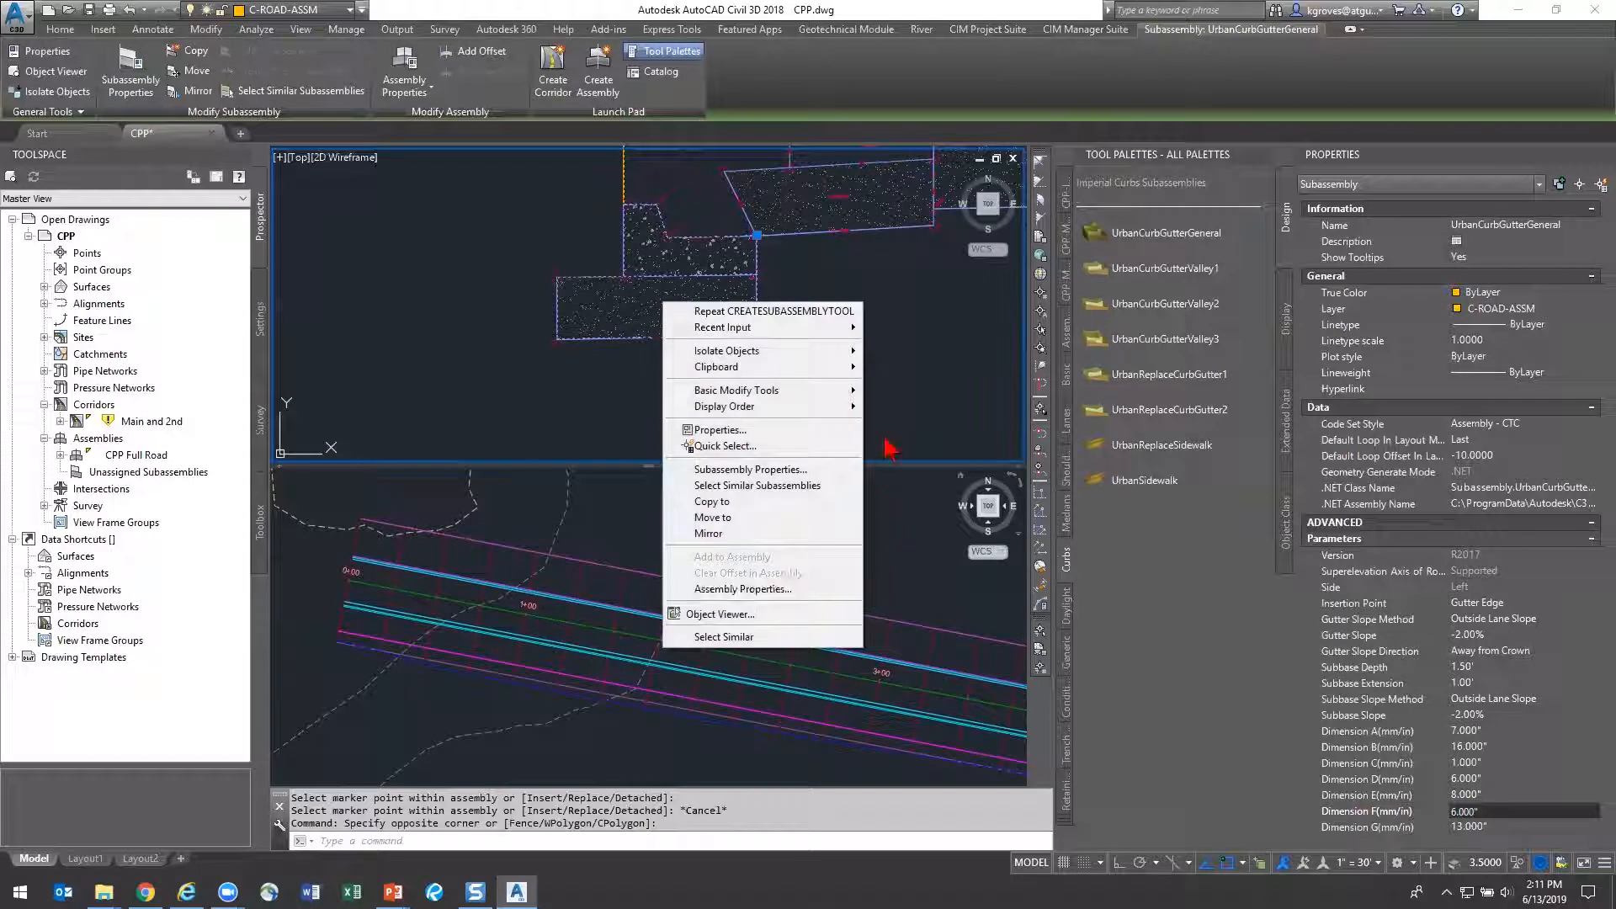
key(Escape)
key(Escape)
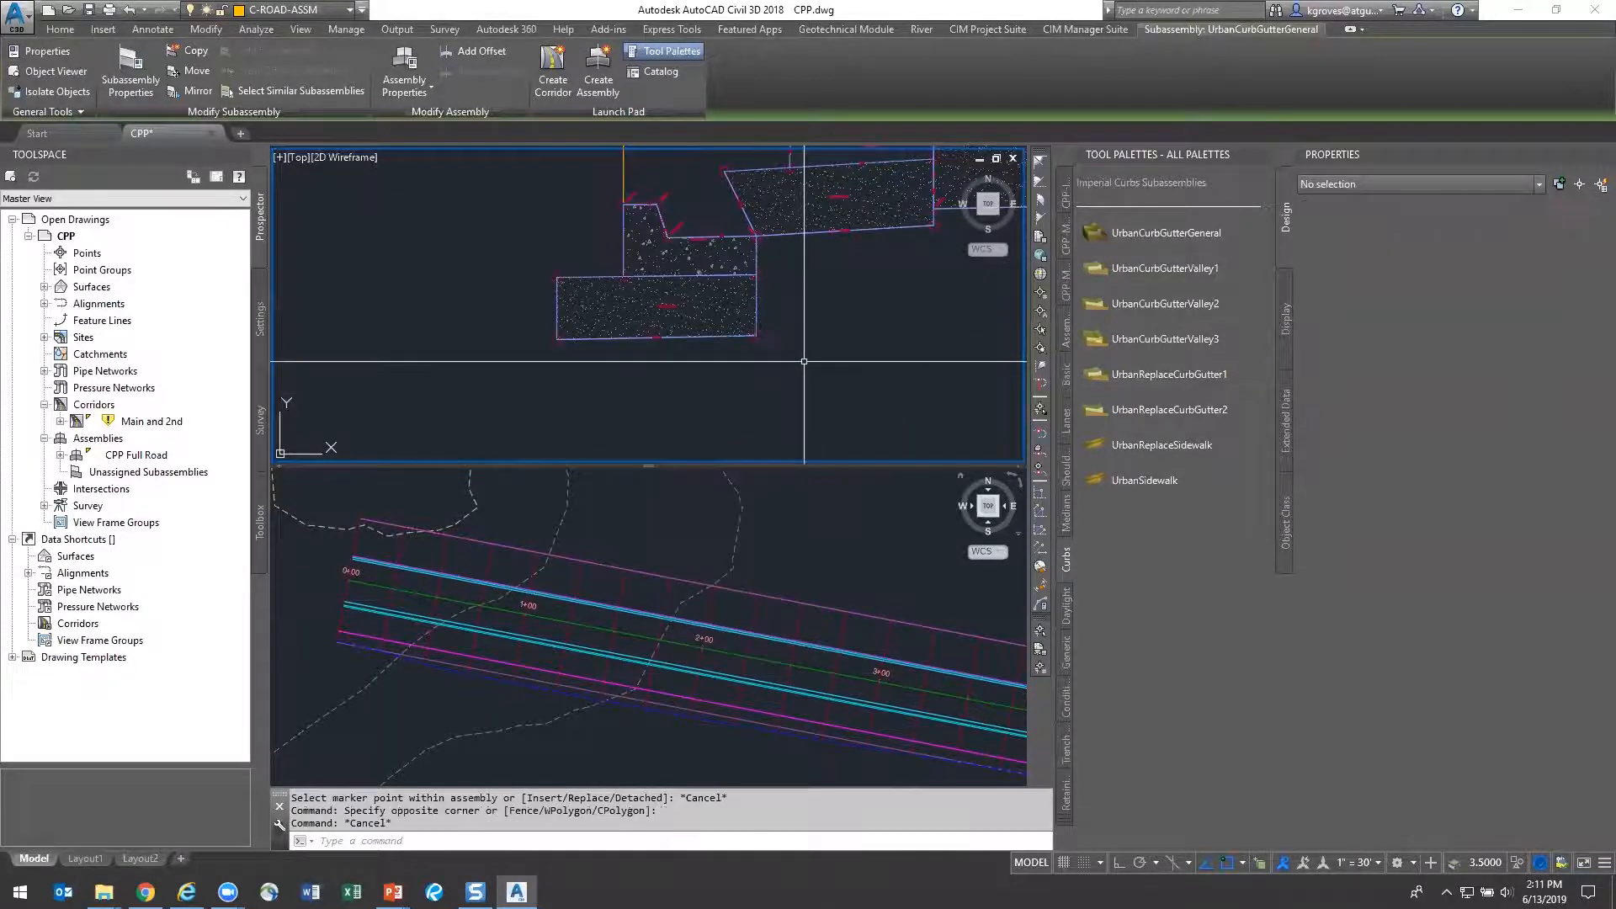
Reselect the UrbanCurbGutterGeneral subassembly below the left curb and set its Dimension D to 12"
middle_drag(826, 365, 774, 537)
middle_drag(772, 427, 808, 311)
click(810, 371)
key(Escape)
click(775, 372)
click(731, 357)
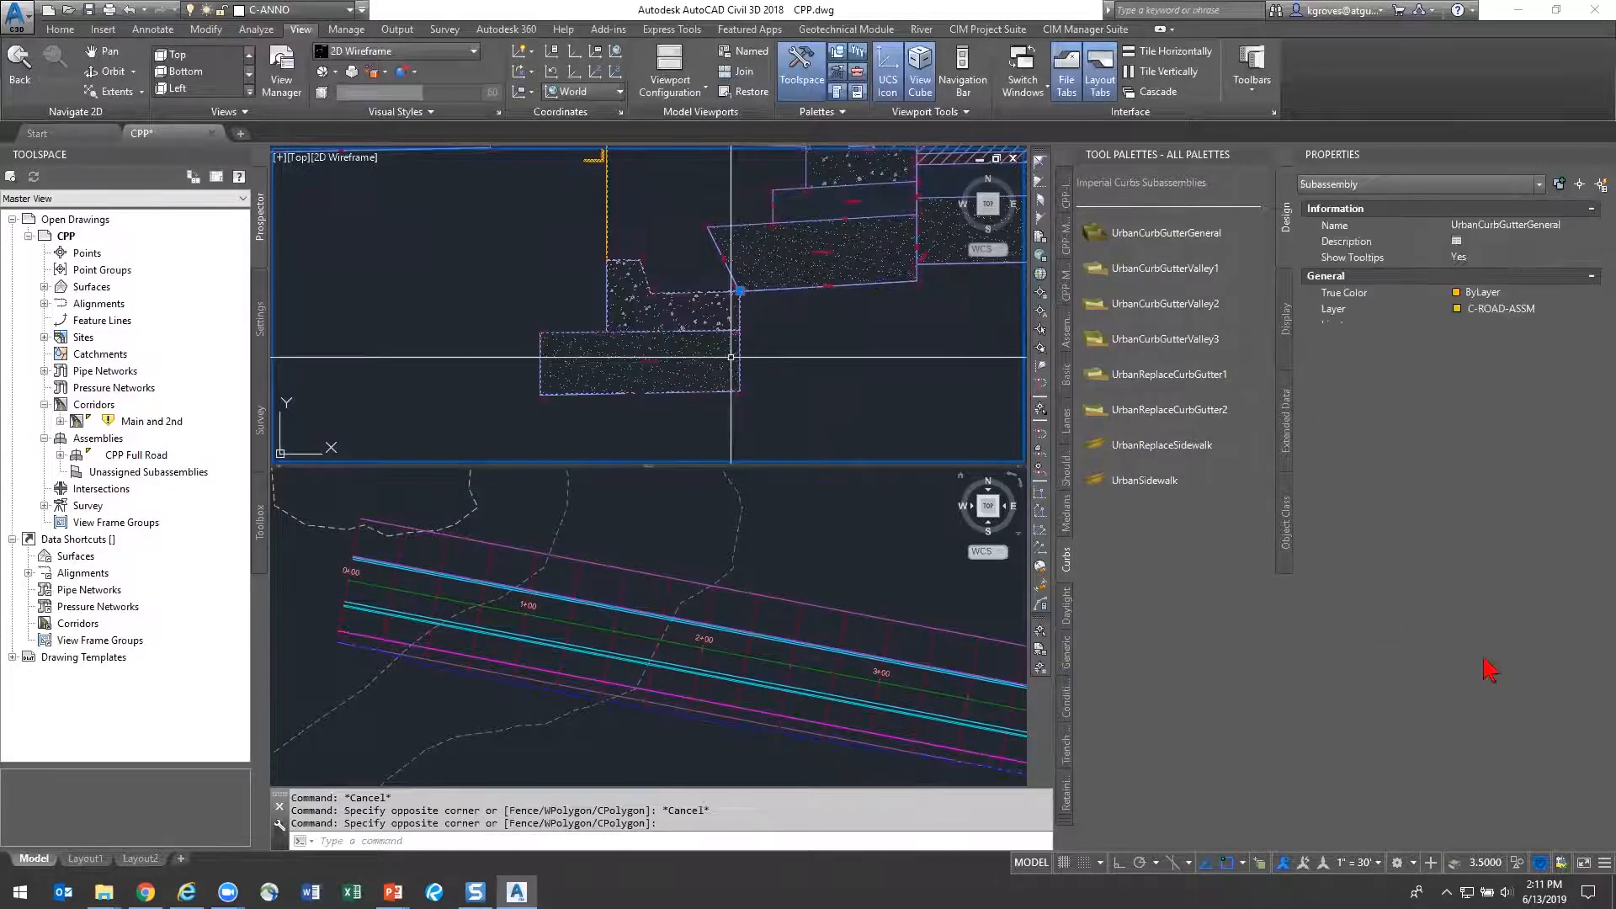
click(1506, 780)
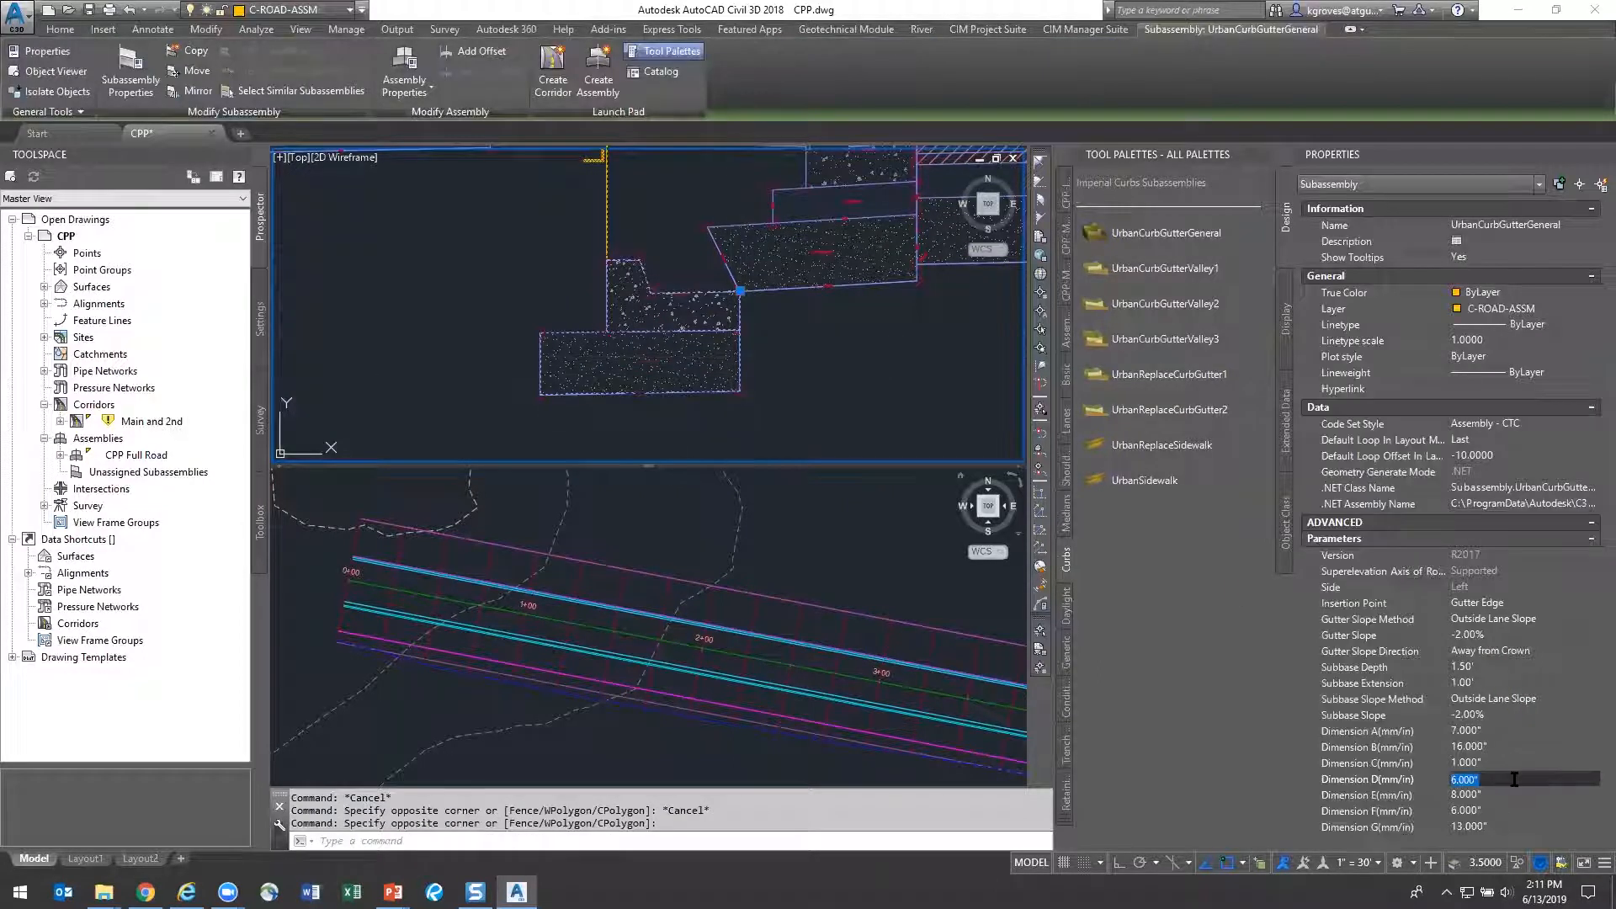
text(12)
key(Tab)
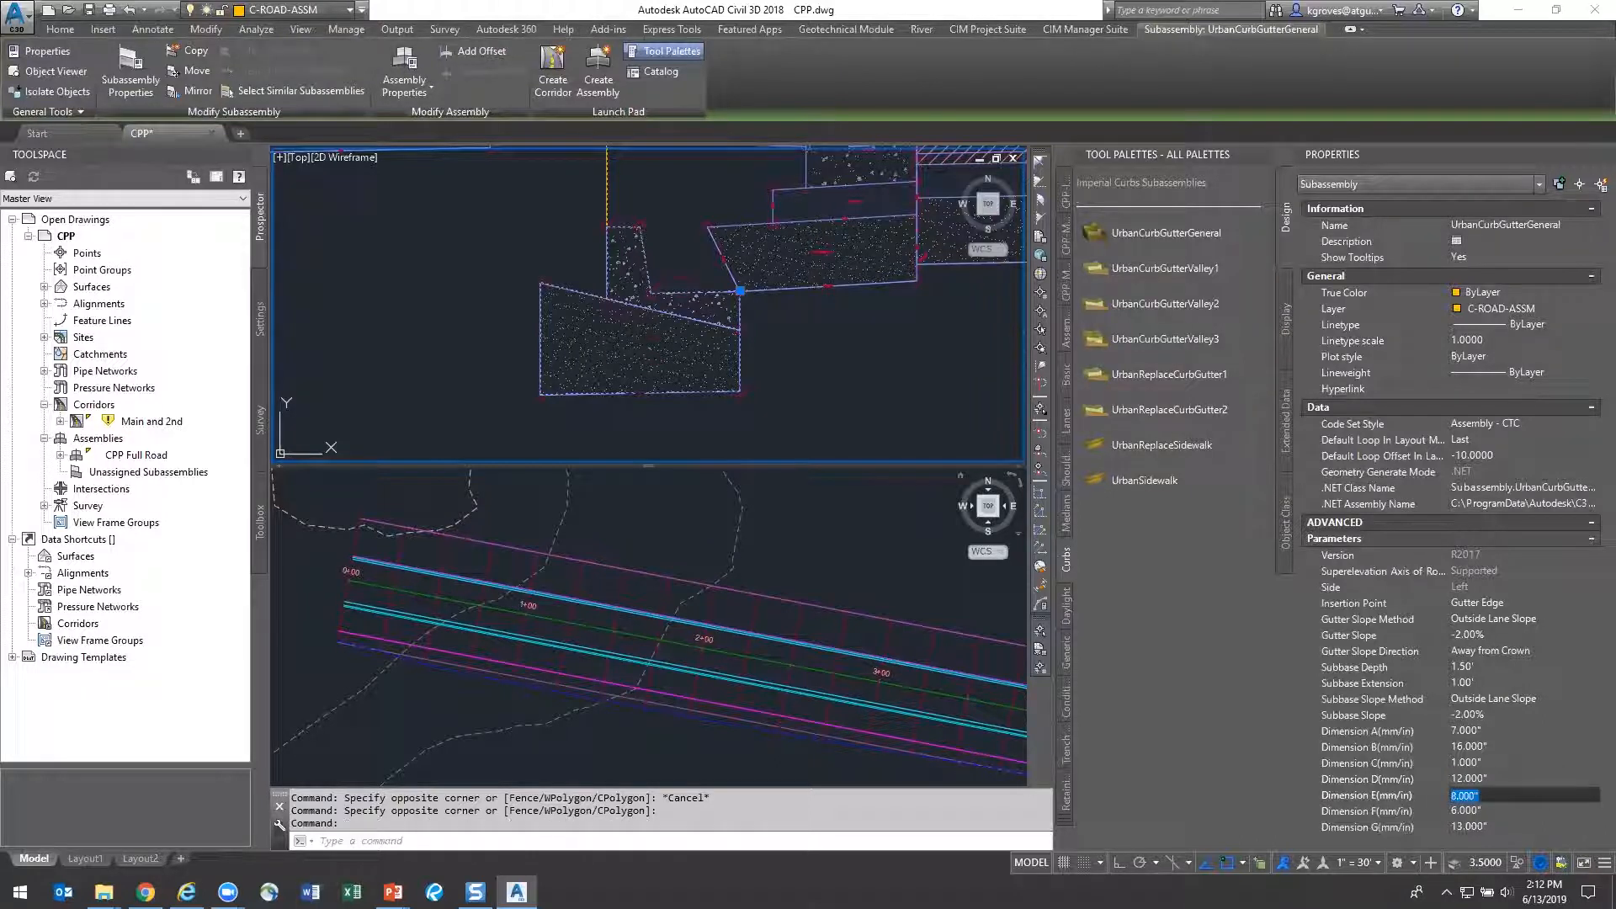
Restore the UrbanCurbGutterGeneral subassembly's Dimension D to 6" and clear the selection
click(1382, 781)
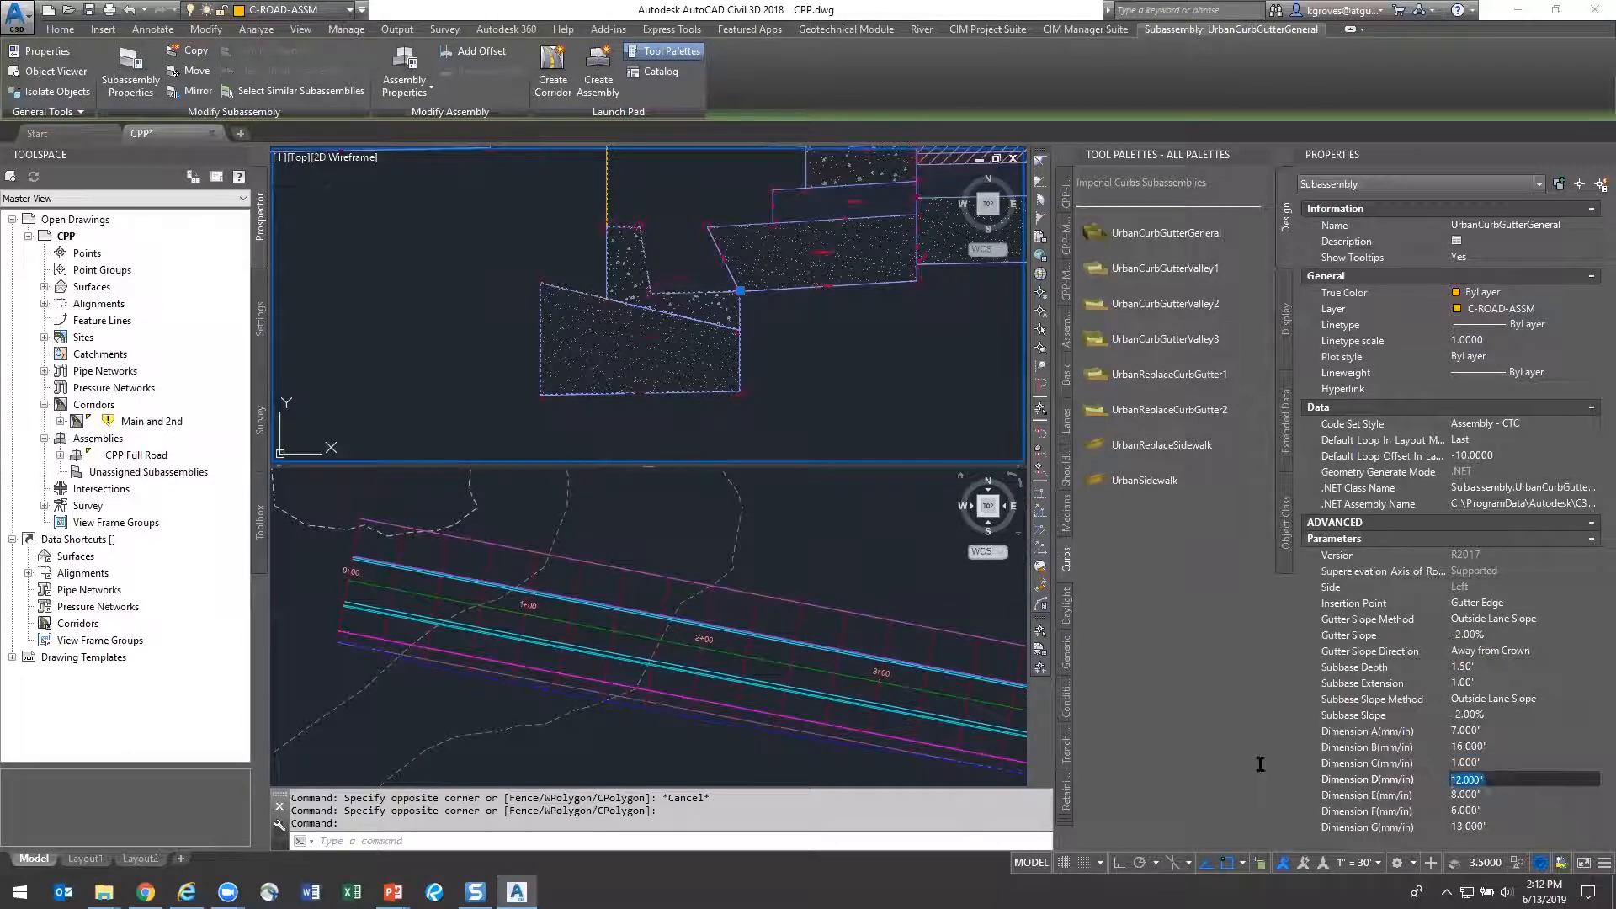
text(6)
key(Return)
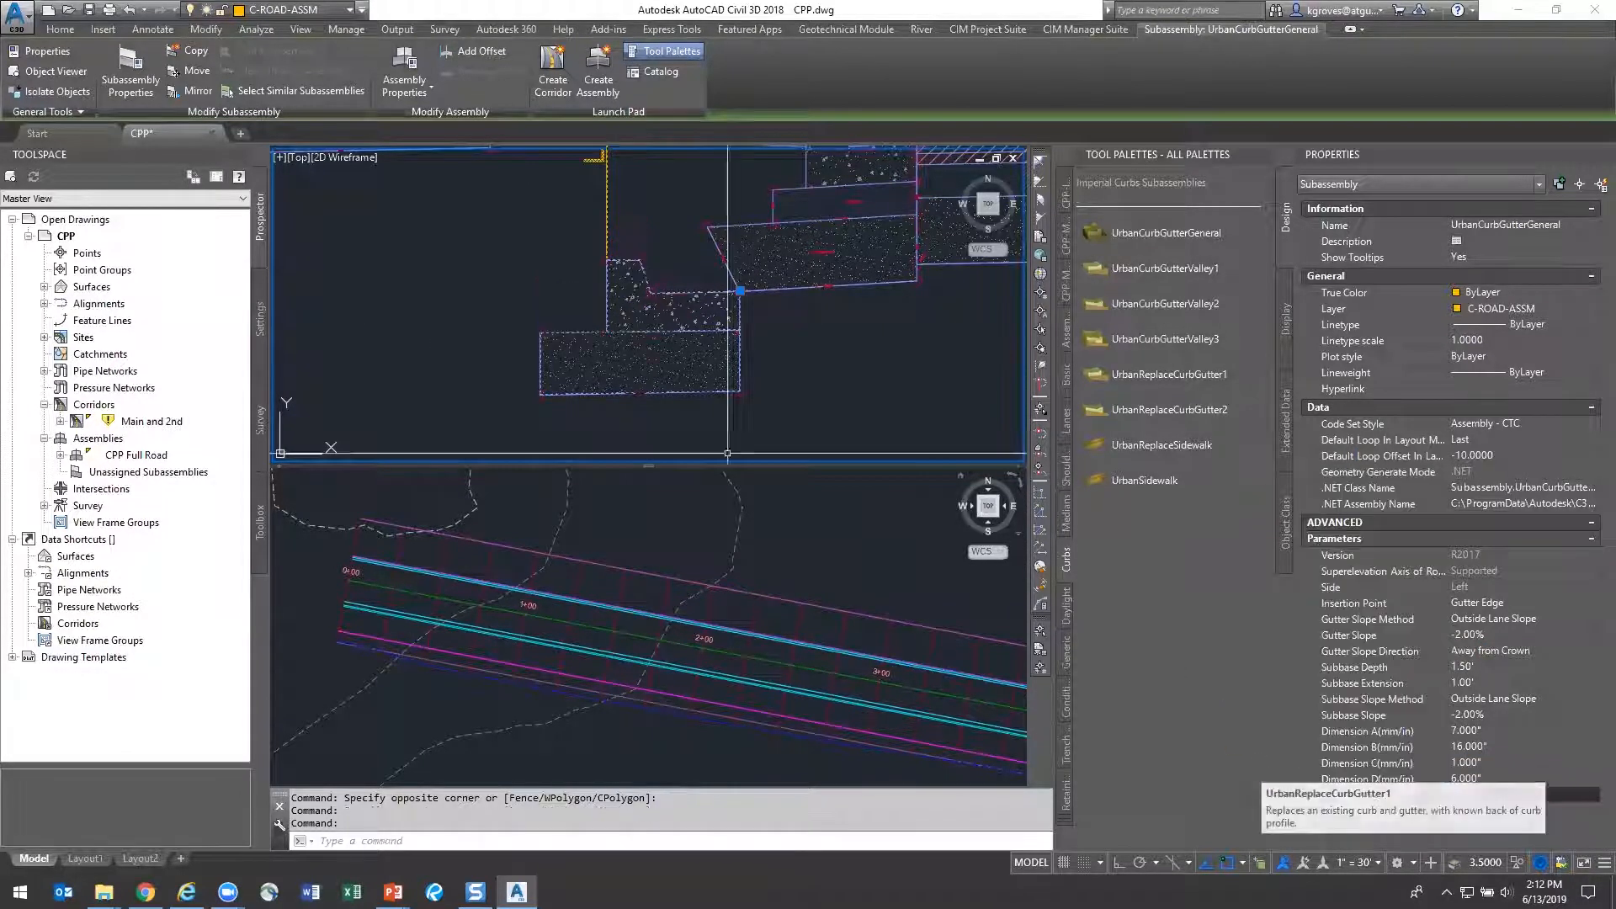
key(Escape)
Erase the stock UrbanCurbGutterGeneral subassembly attached below the left GeneralCurb
click(691, 368)
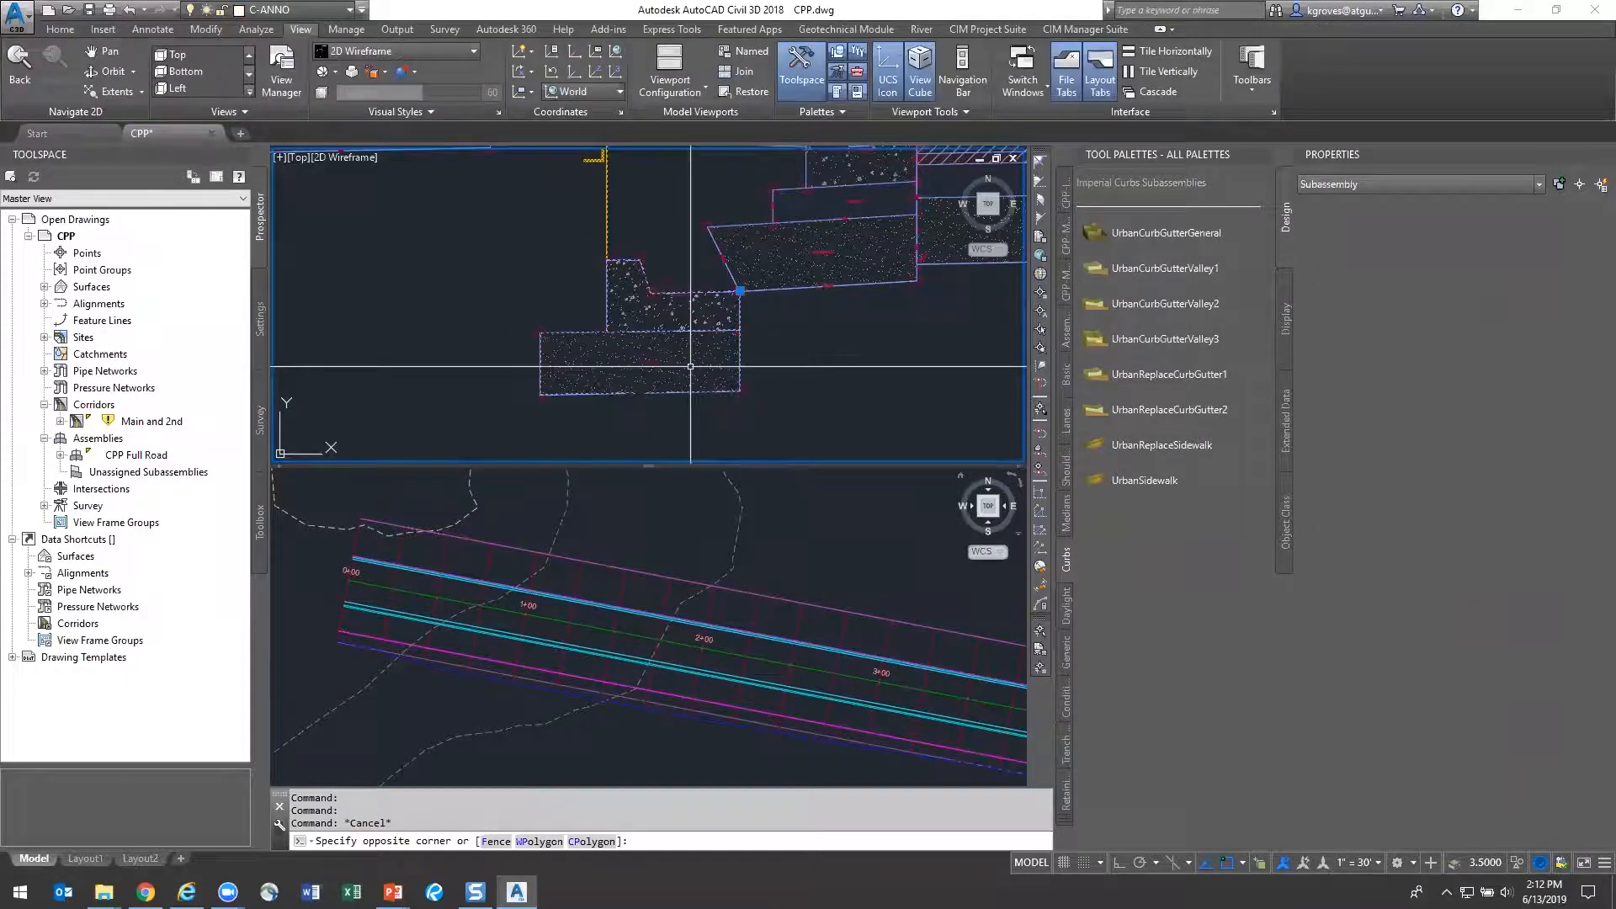
text(e)
key(Return)
scroll(692, 368, down, 2)
middle_drag(699, 363, 709, 348)
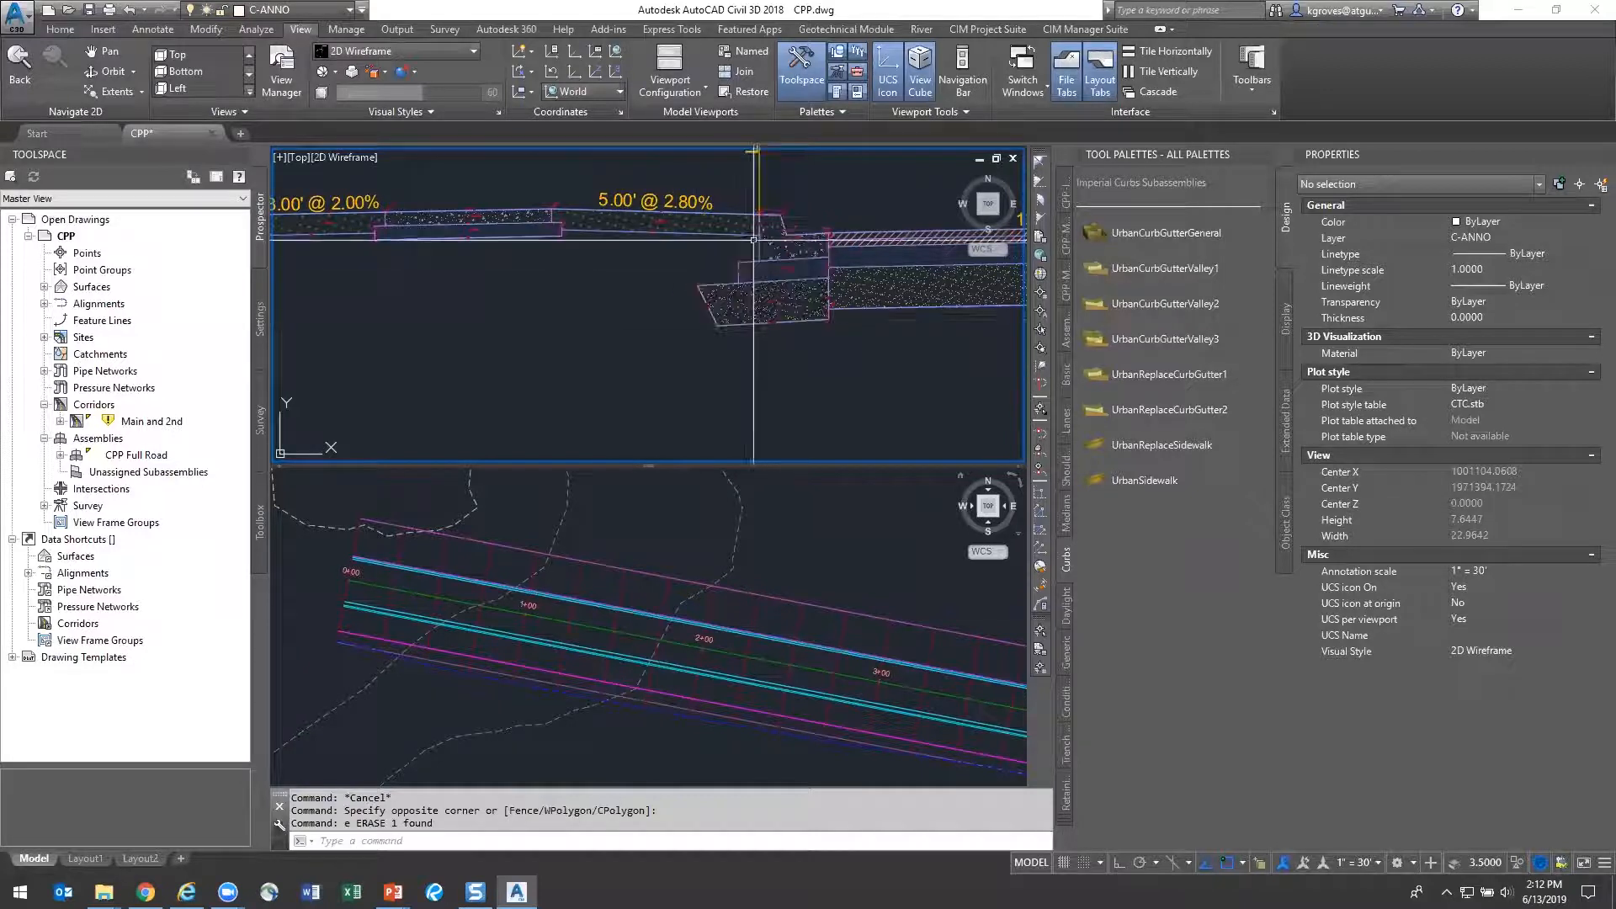
Select the left SidewalkWithBlvdFromROW subassembly and examine its sidewalk and boulevard parameters against its geometry
middle_drag(806, 298, 702, 319)
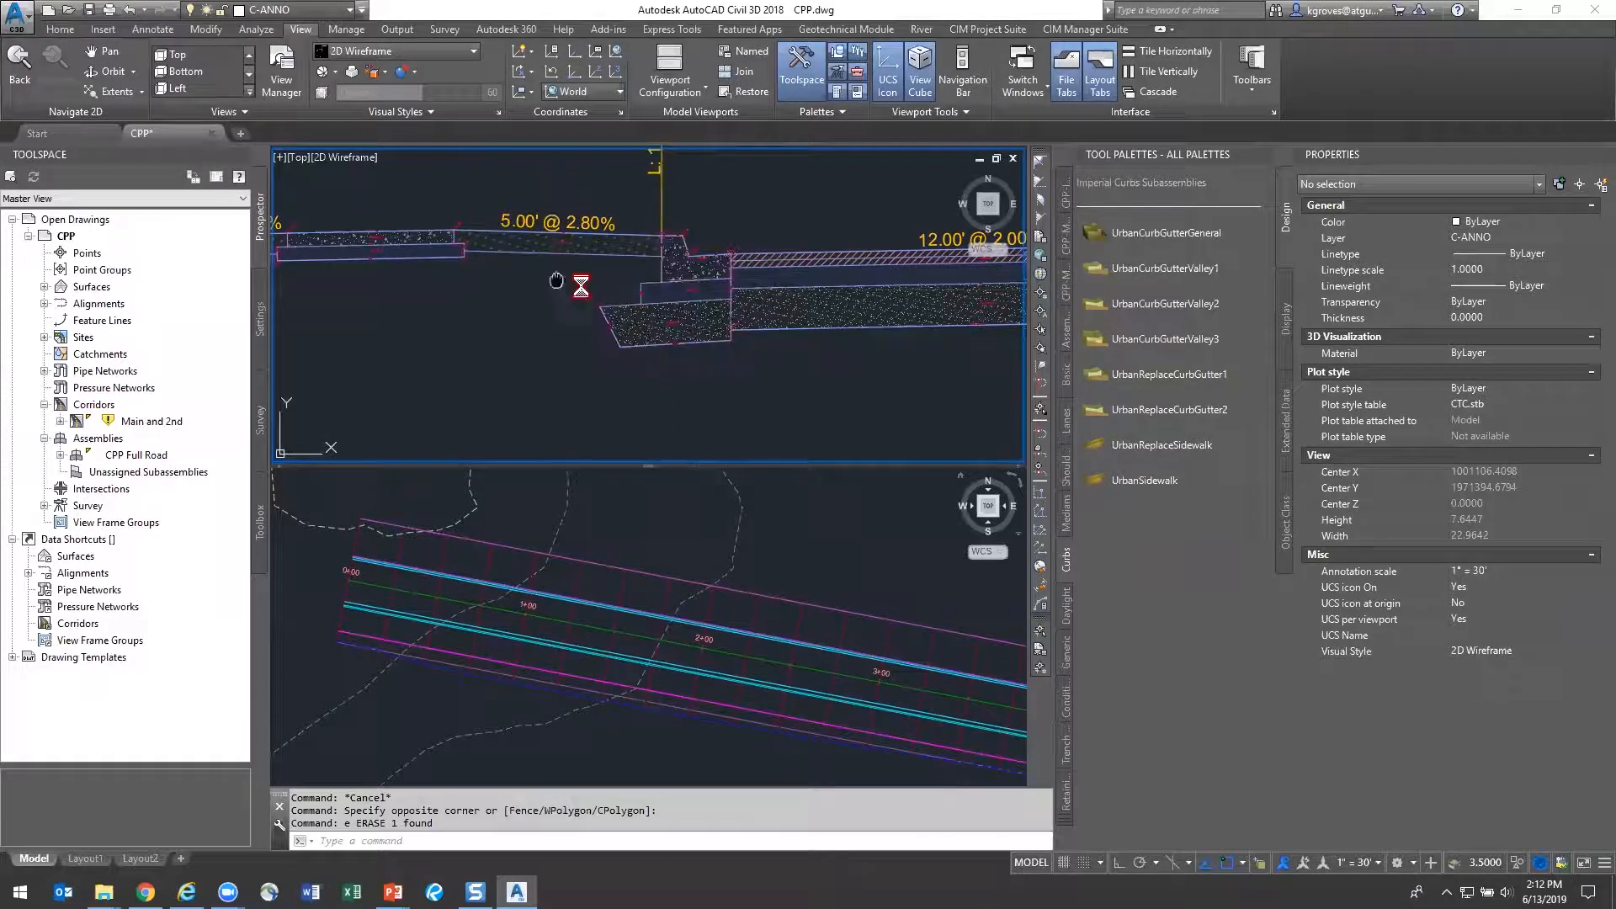
middle_drag(556, 280, 744, 335)
click(704, 295)
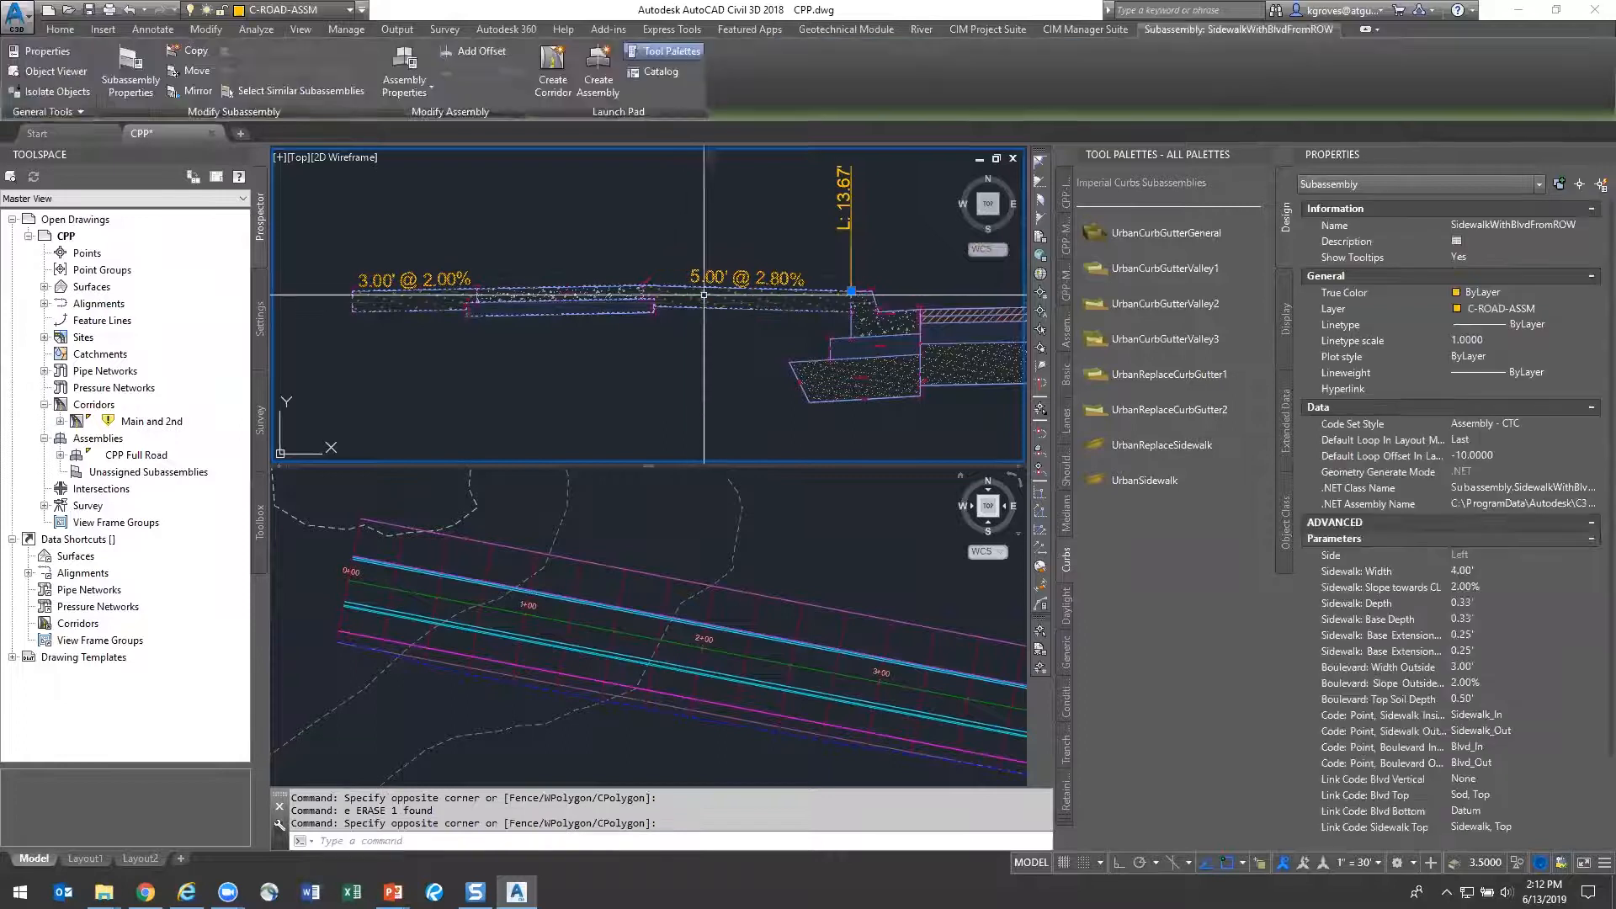
middle_drag(765, 368, 476, 342)
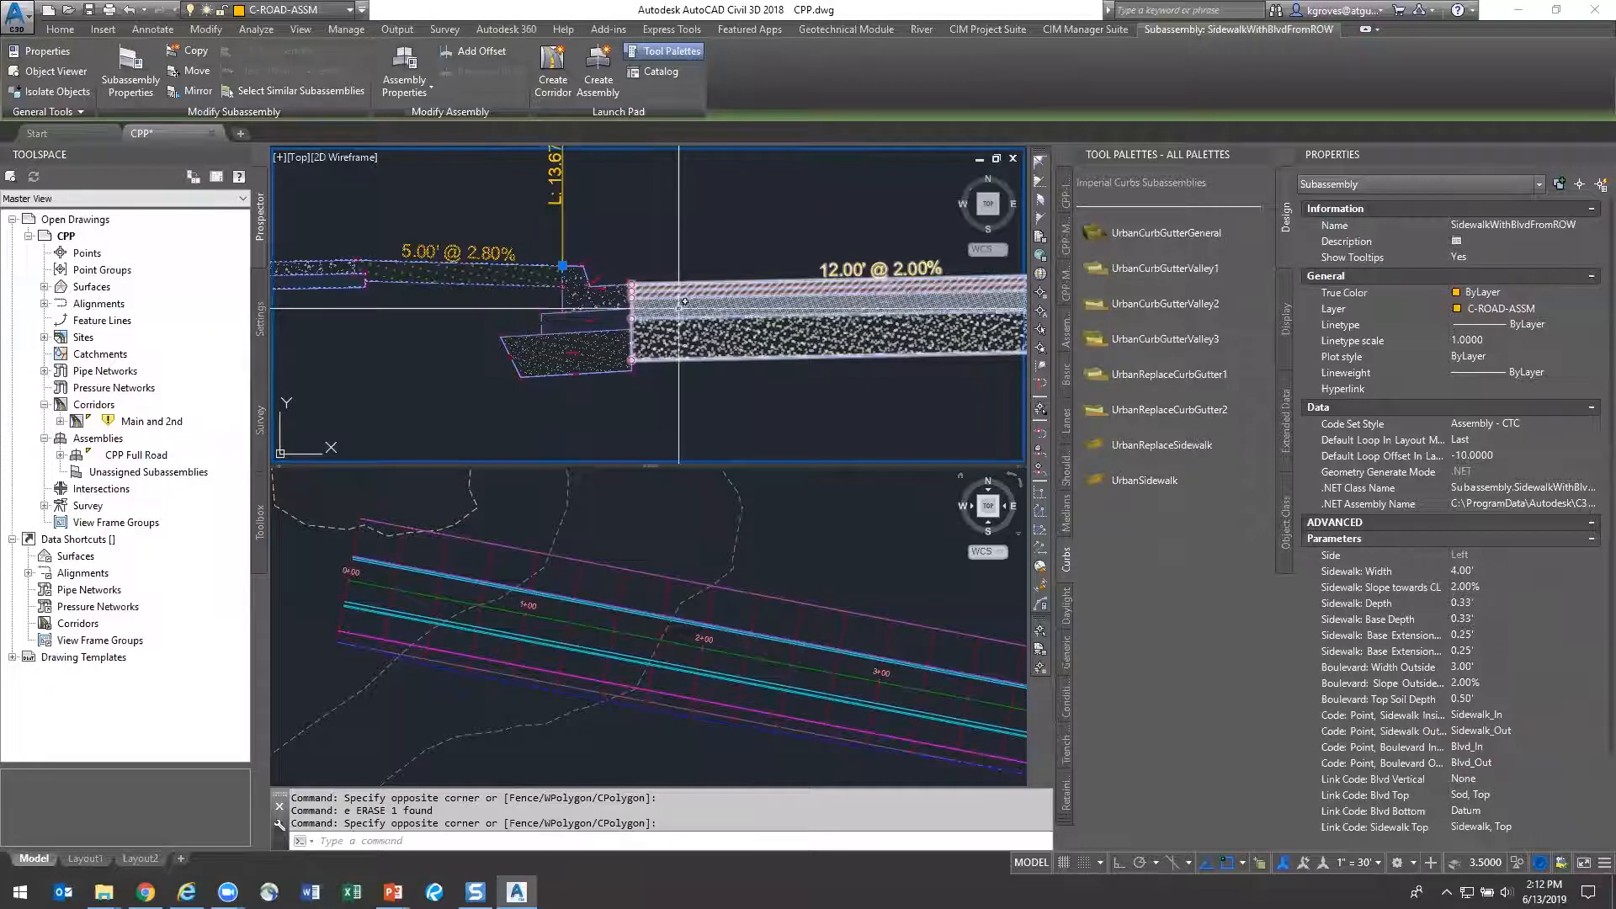
middle_drag(480, 305, 727, 328)
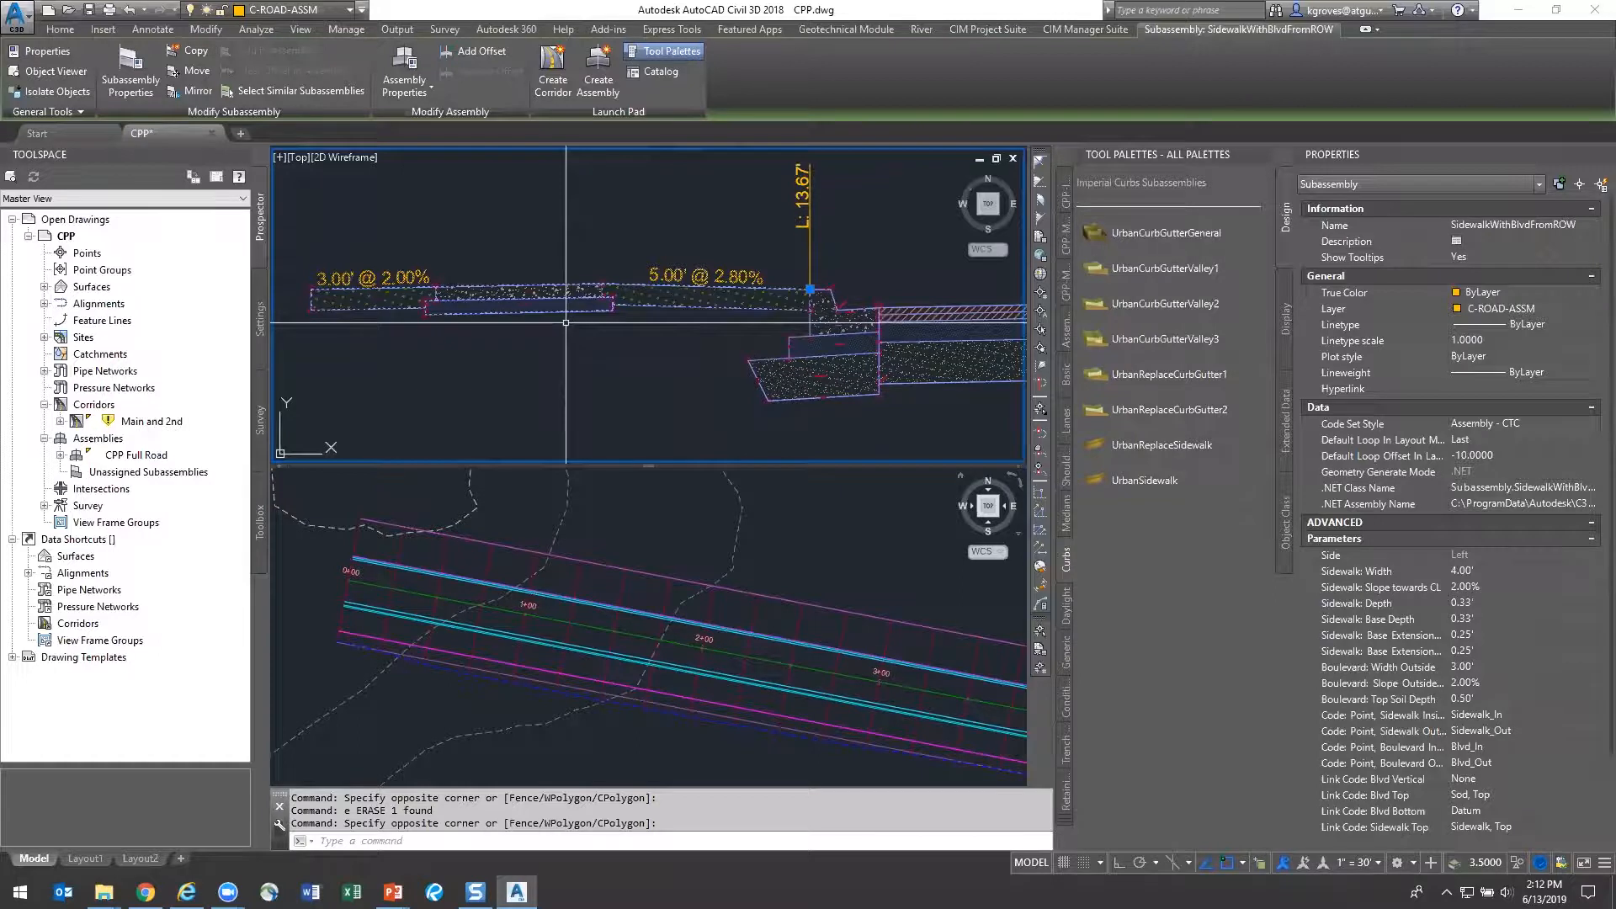
scroll(615, 328, up, 3)
scroll(727, 348, down, 3)
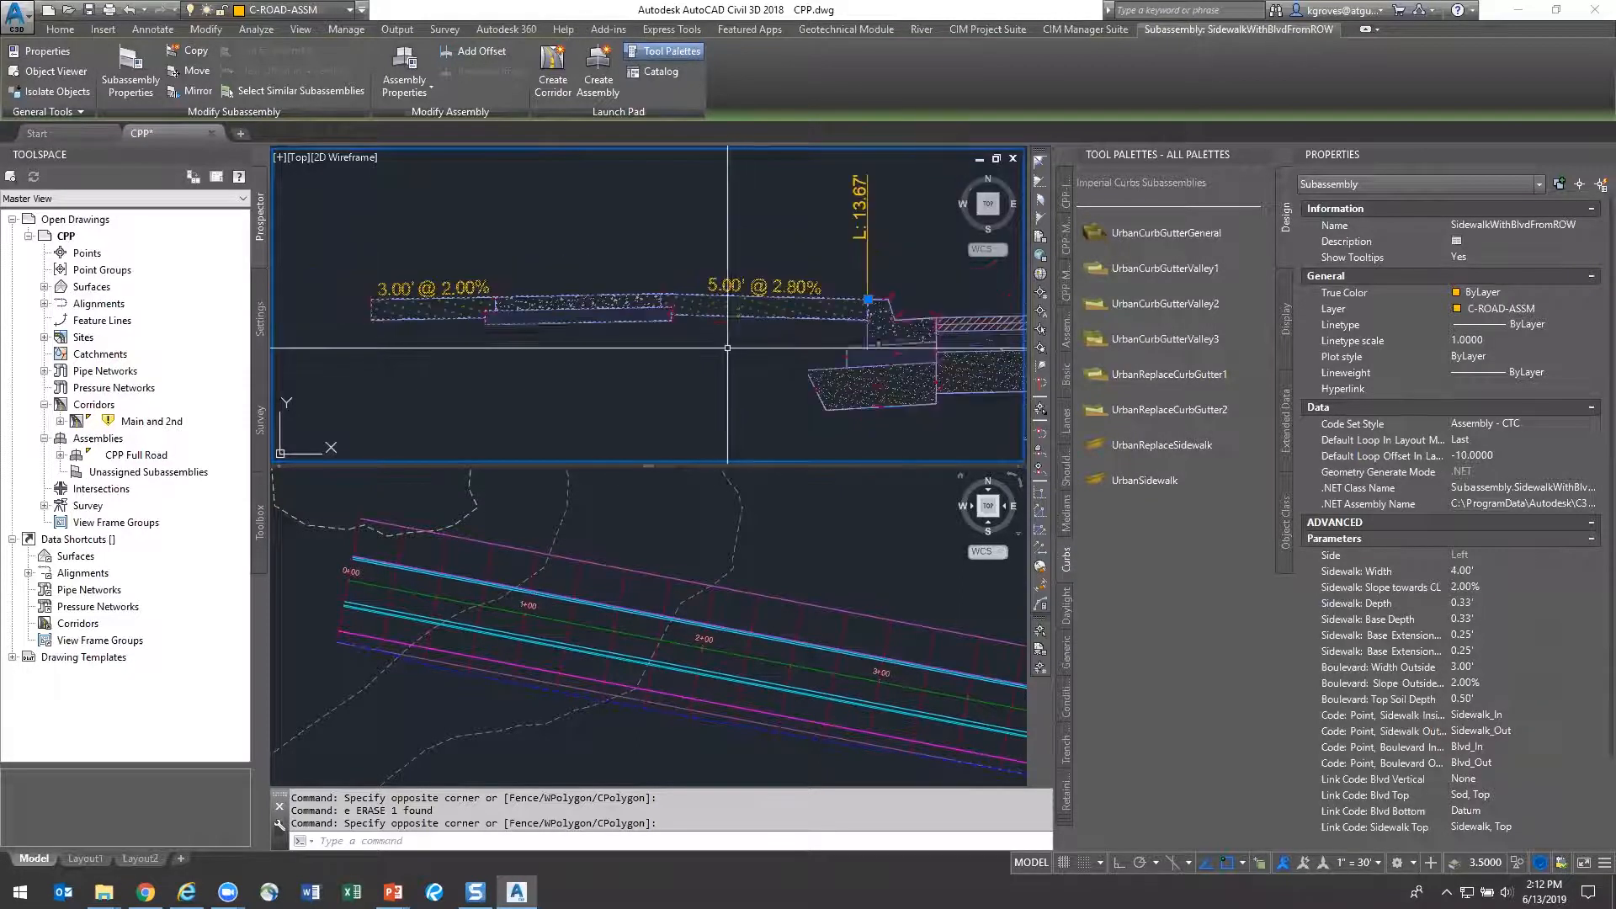
scroll(825, 393, up, 2)
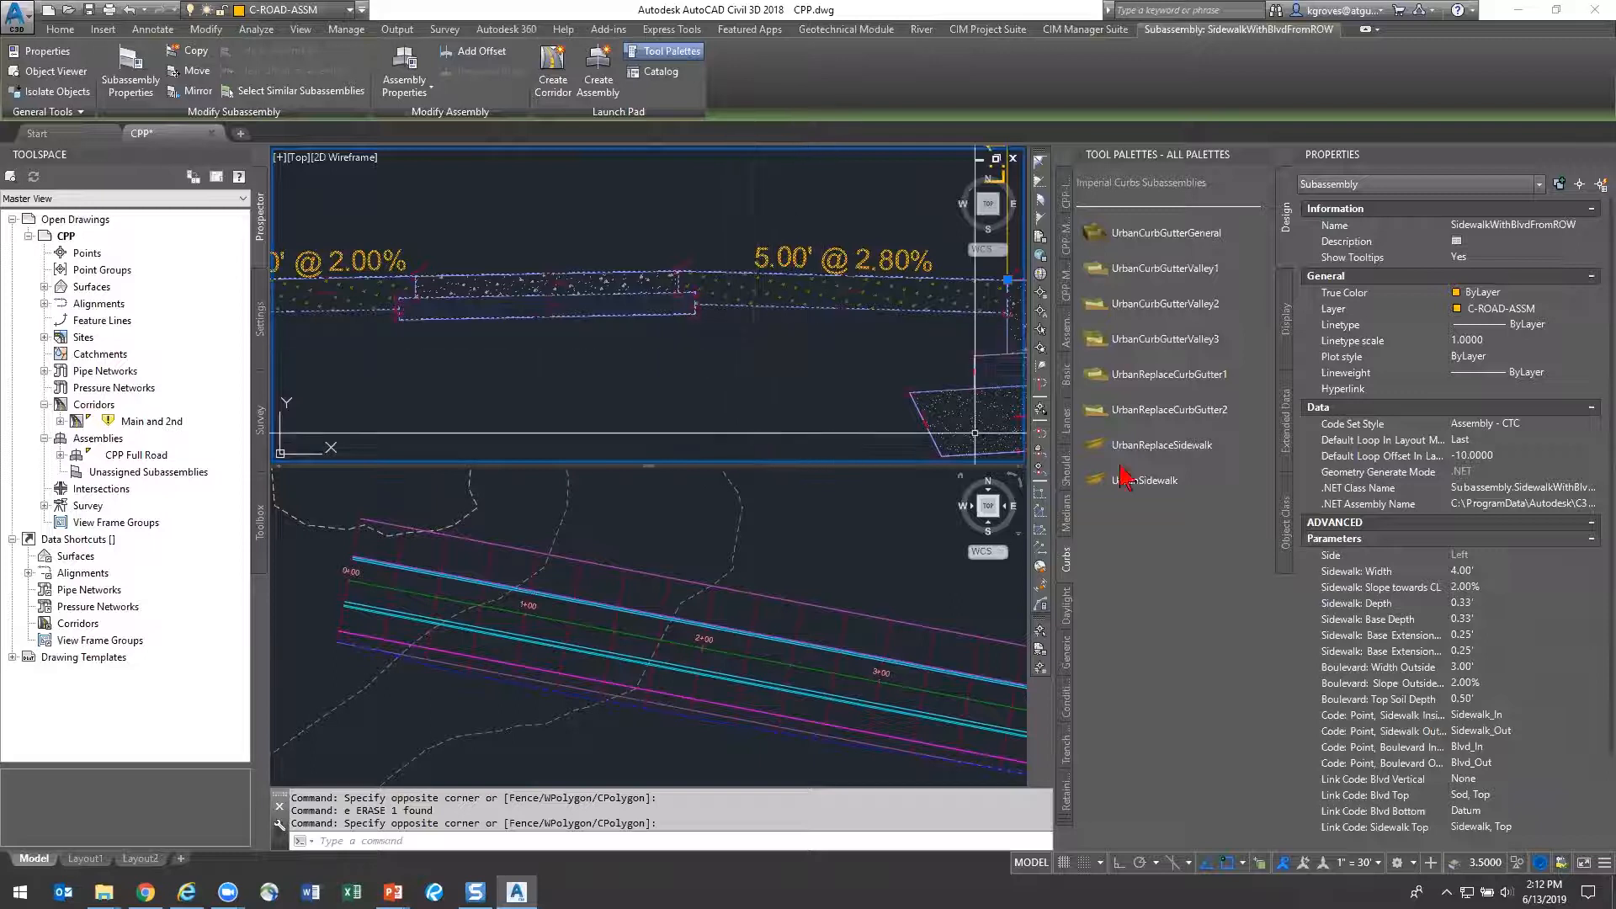
Display the CPP subassemblies and locate SidewalkWithBoulevard and SidewalkWithBlvdFromROW among them
click(1065, 510)
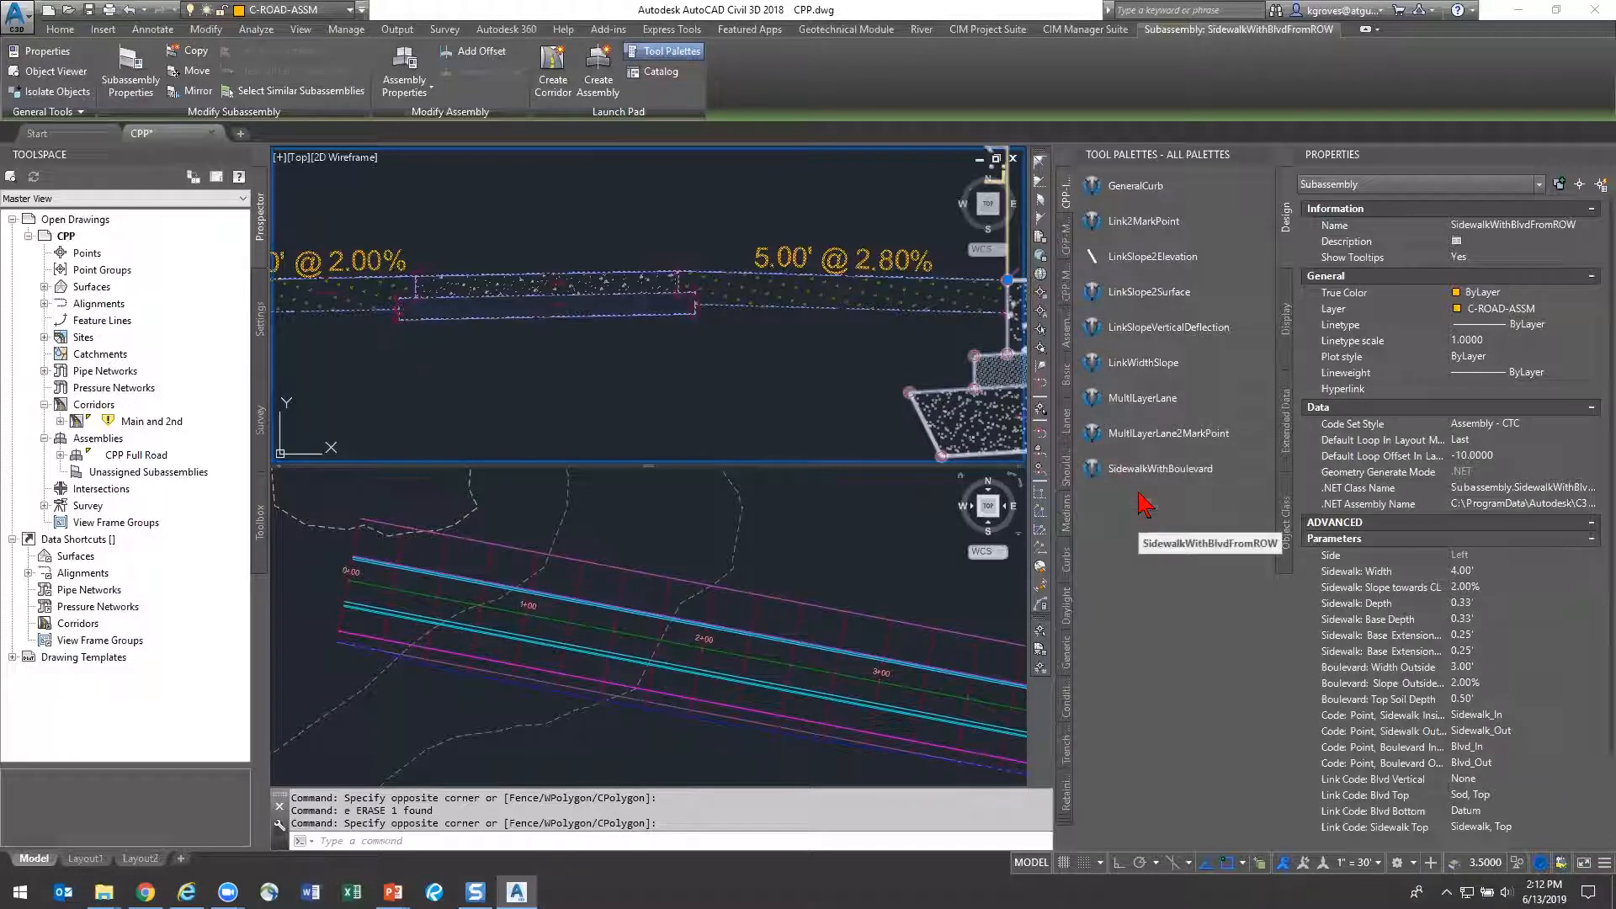
click(1157, 486)
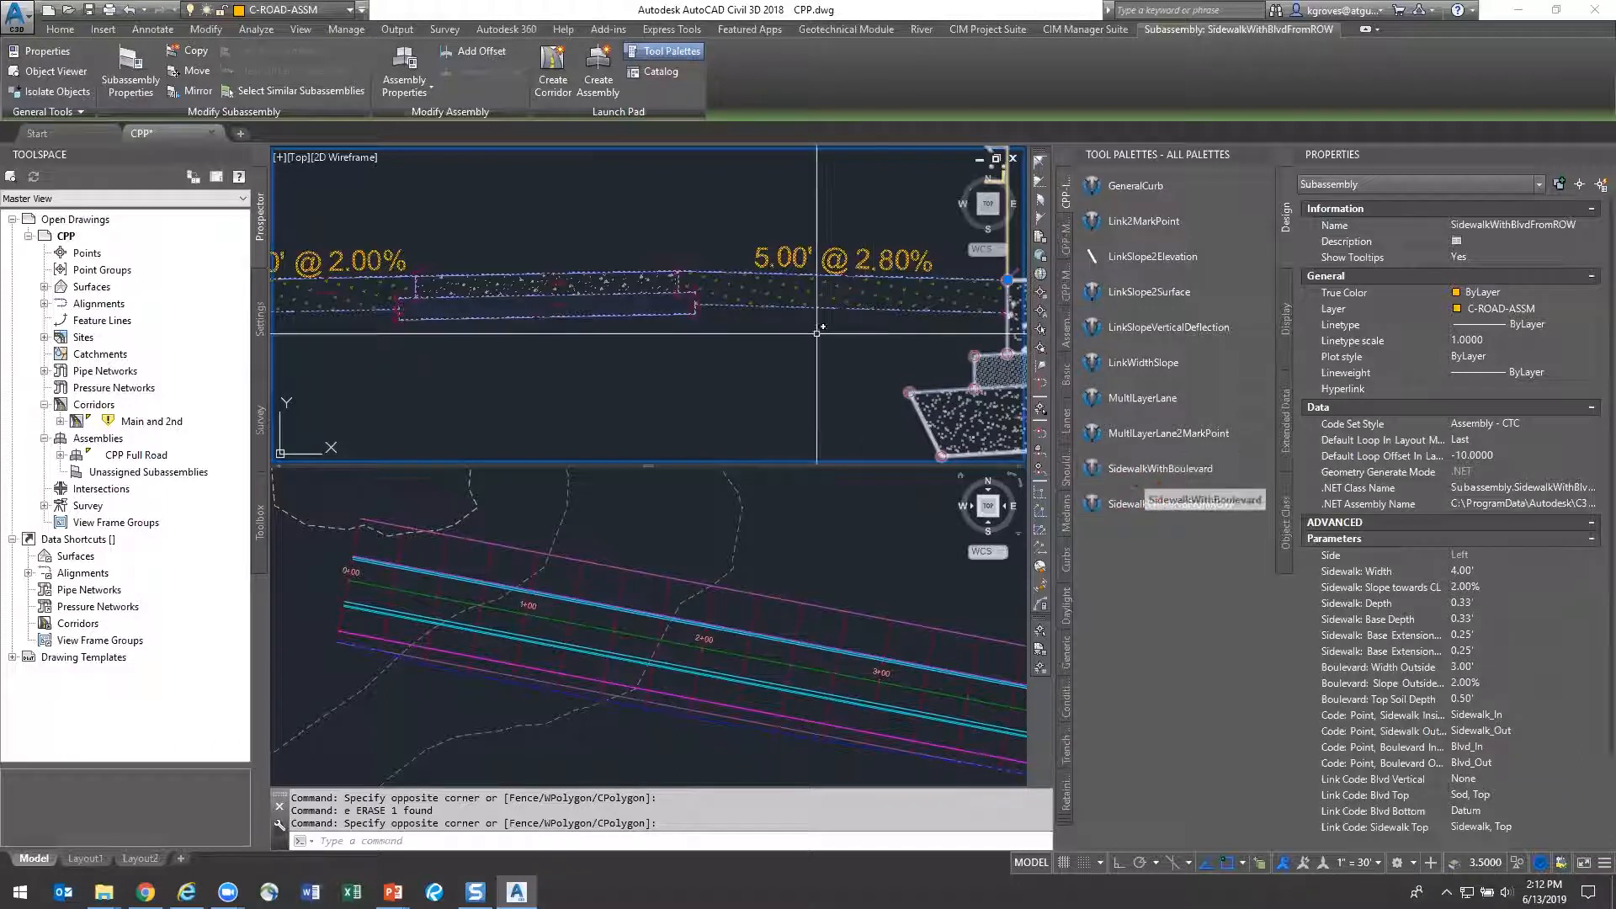
scroll(829, 324, down, 2)
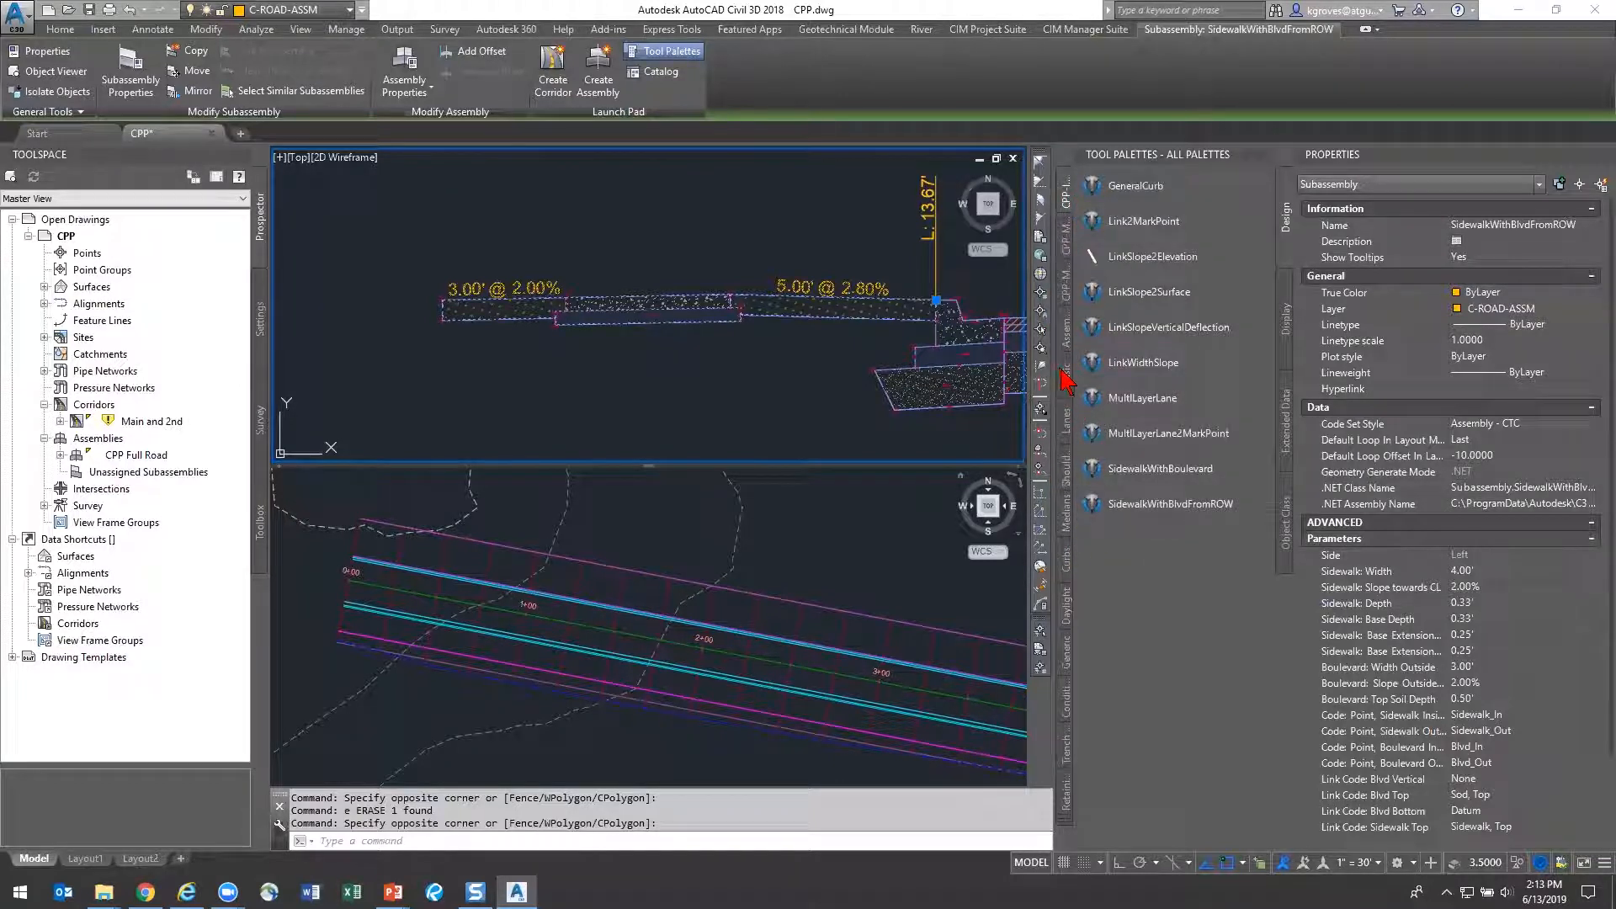
Display the stock Imperial Generic subassemblies and compare them with the left sidewalk and boulevard in the assembly
click(1066, 669)
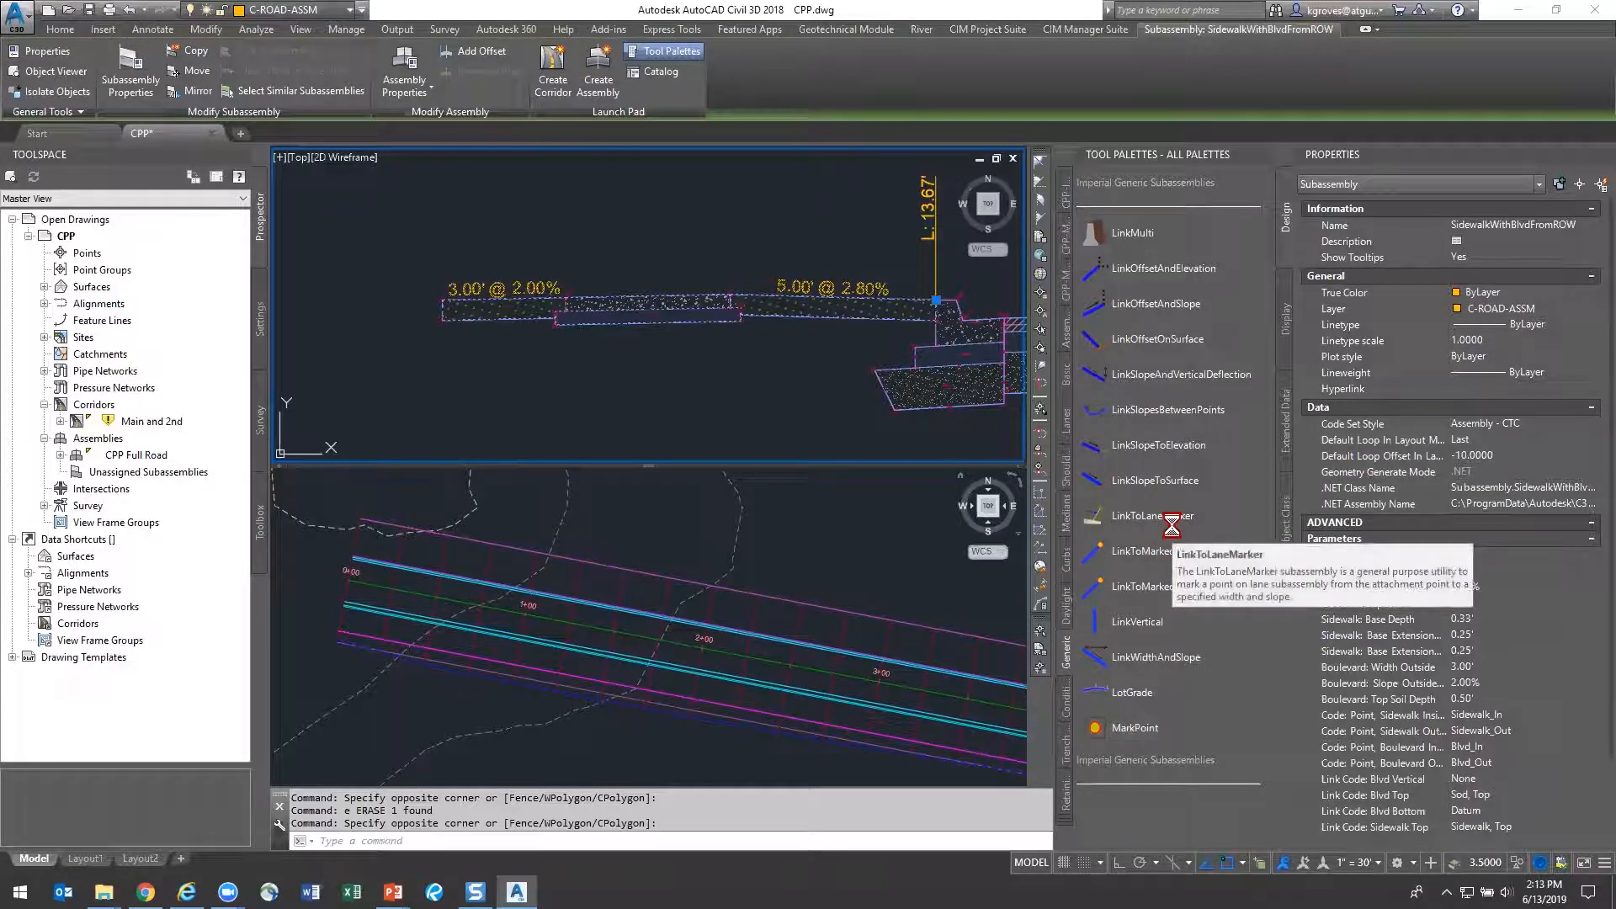
scroll(642, 326, down, 4)
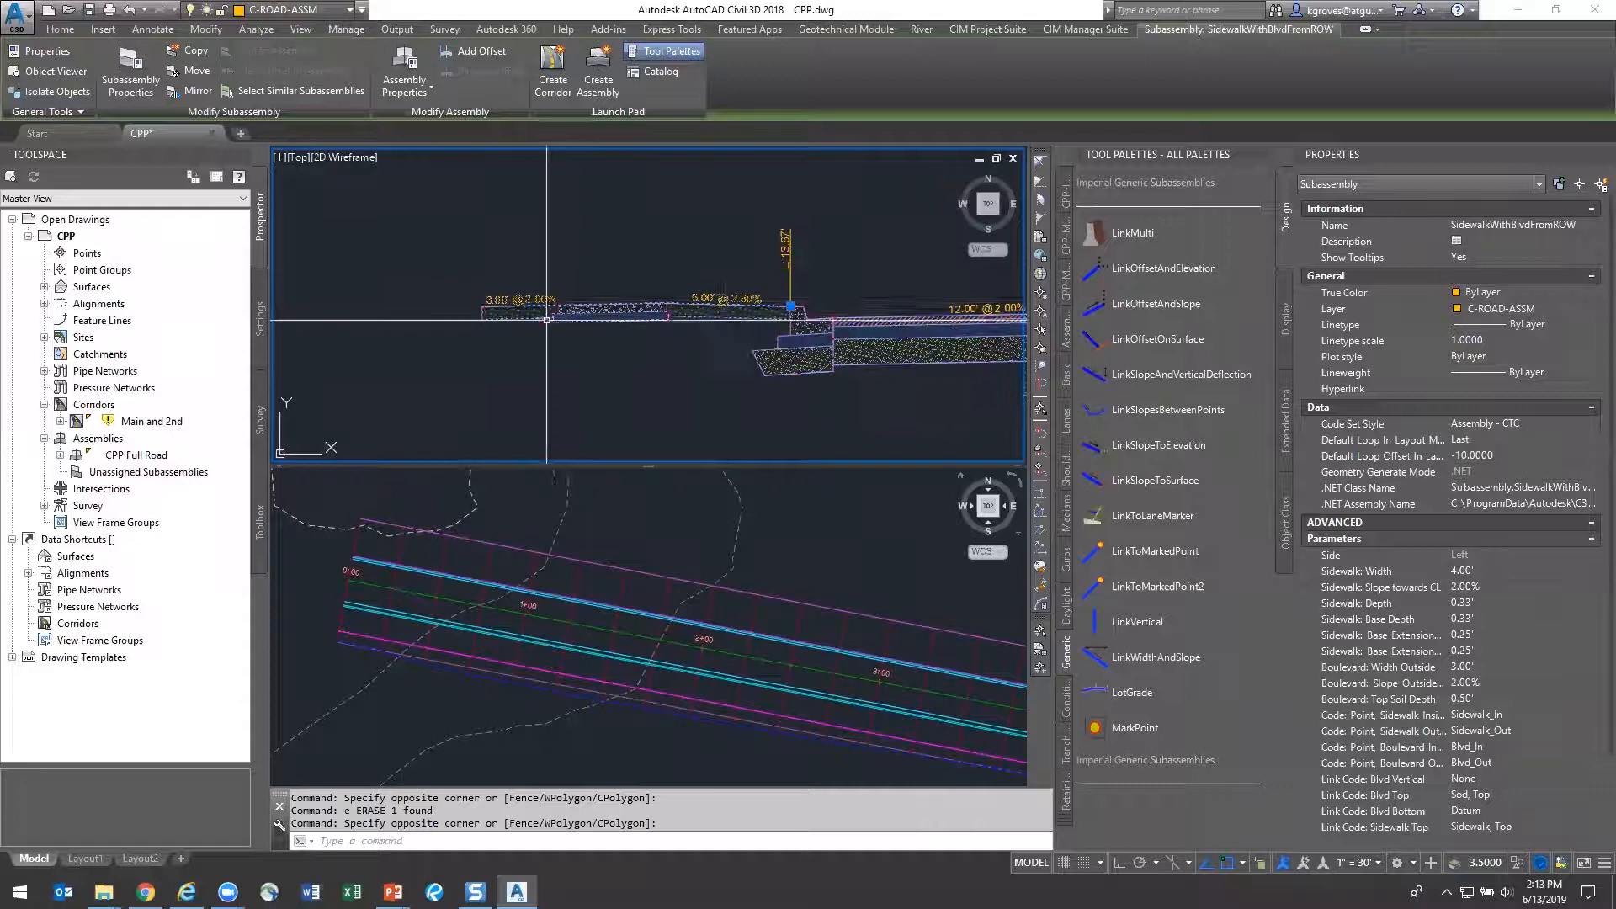
middle_drag(669, 336, 642, 326)
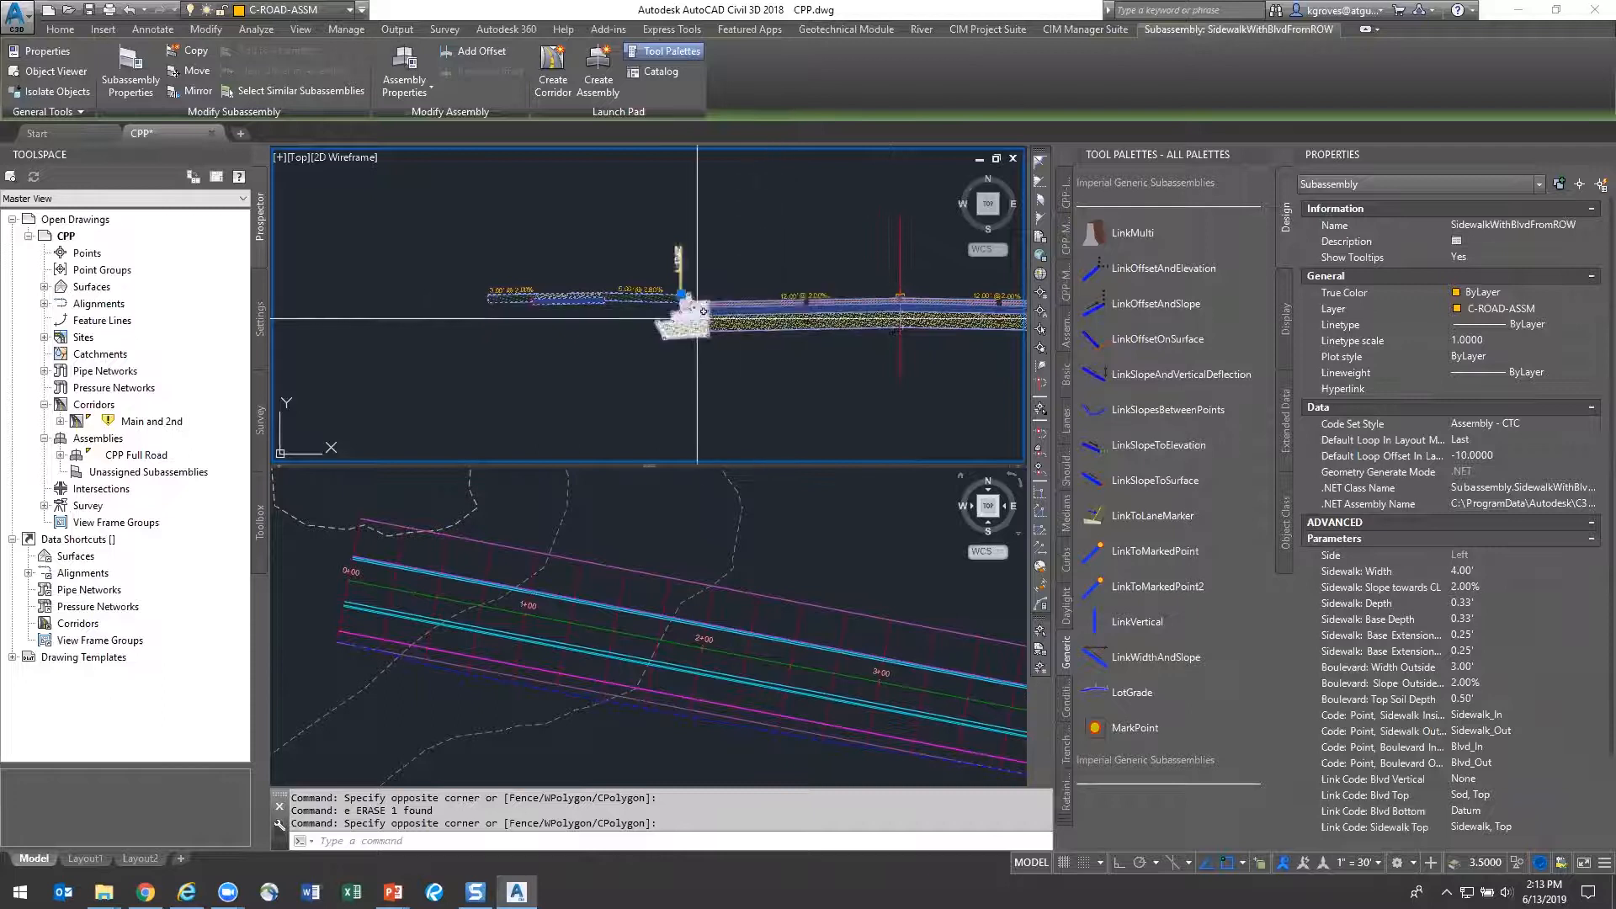
scroll(681, 293, up, 4)
scroll(747, 344, down, 2)
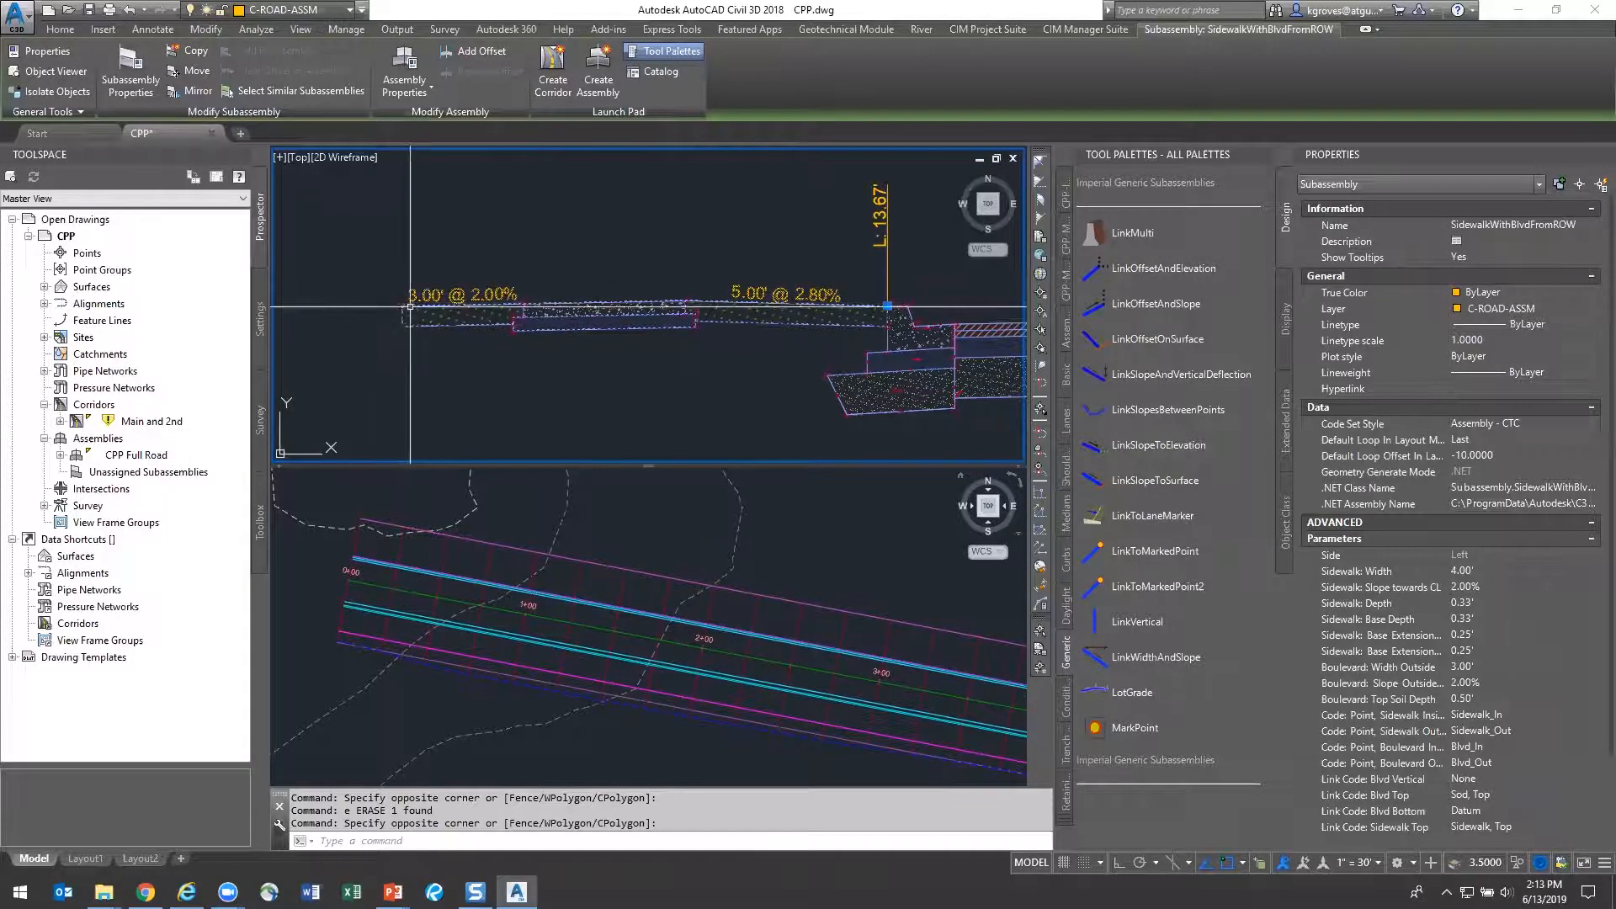
Select the outermost line above the corridor in the plan view and display the CPP subassemblies again
click(480, 560)
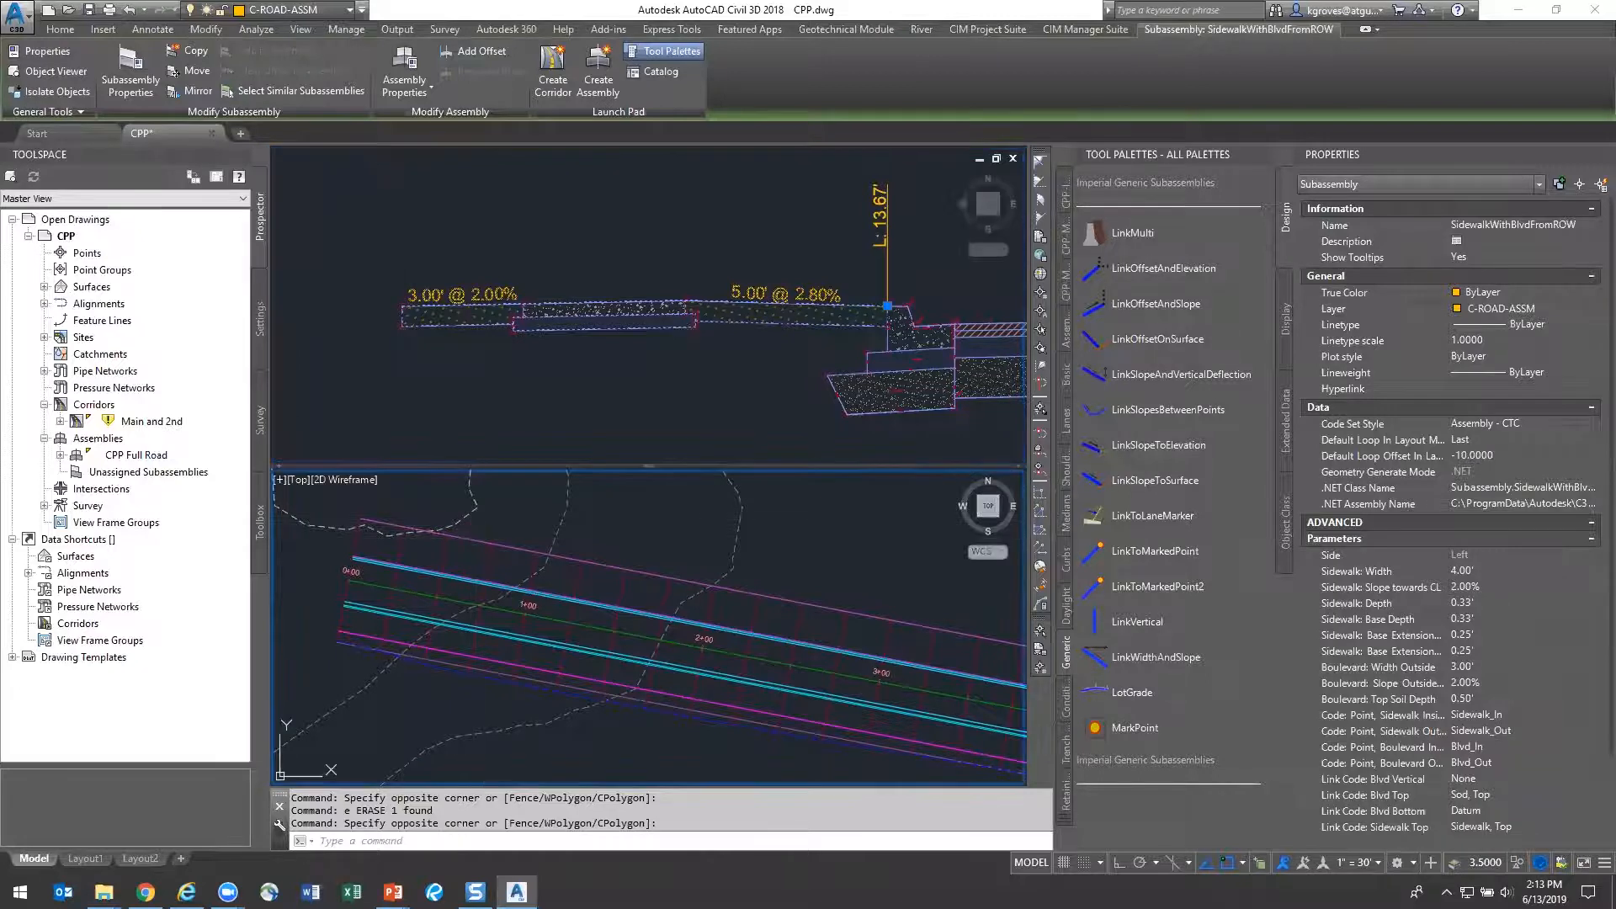
click(476, 540)
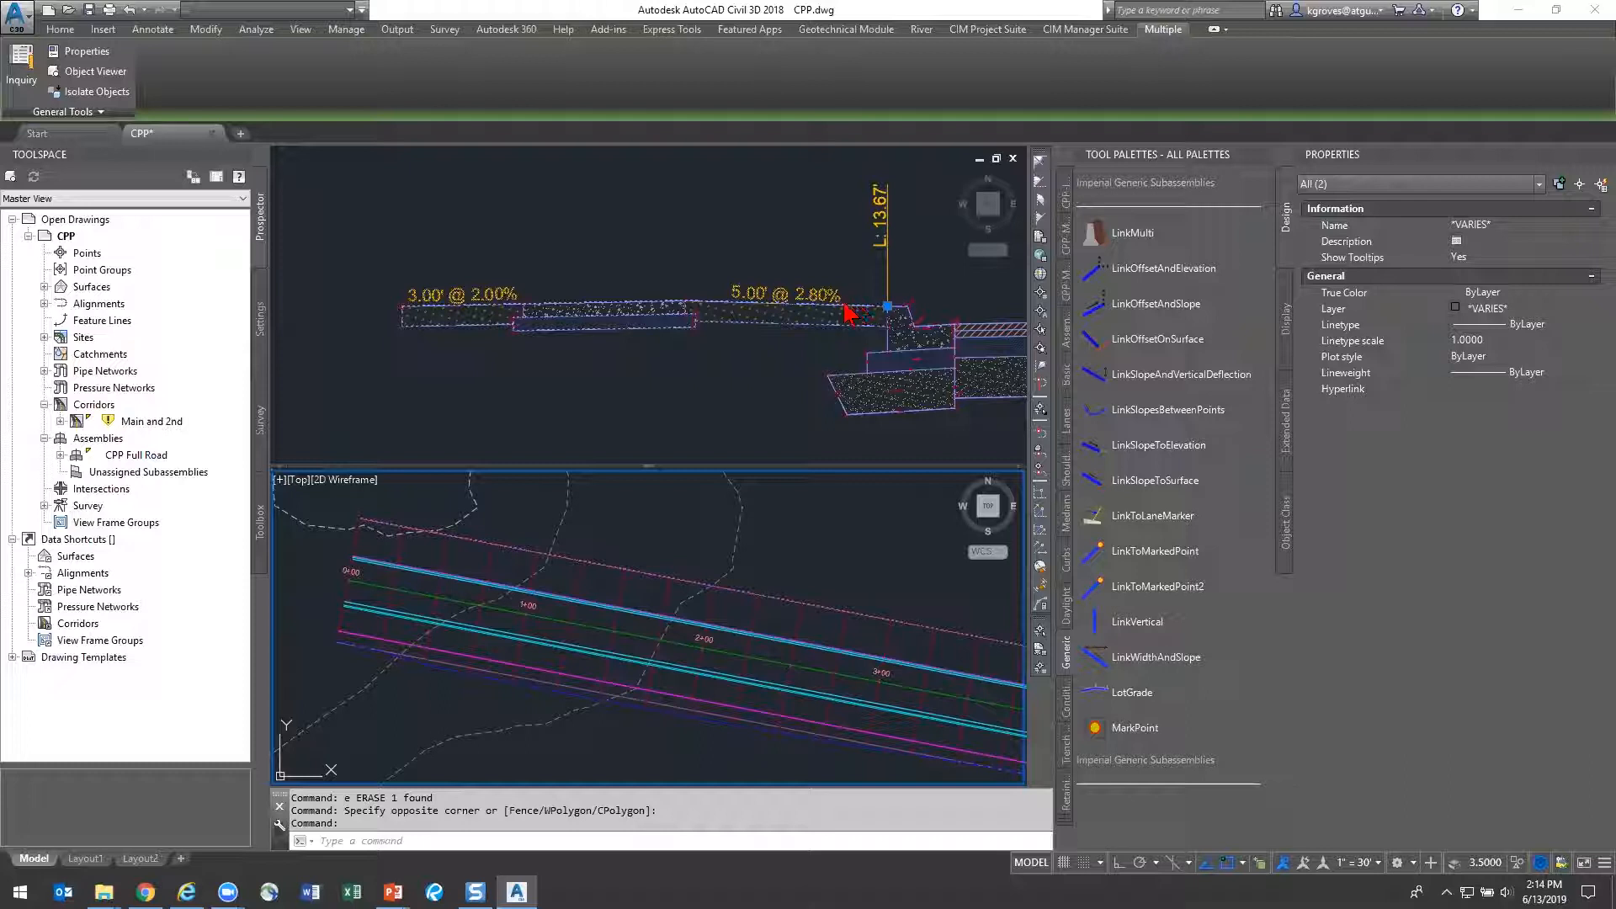
click(1067, 196)
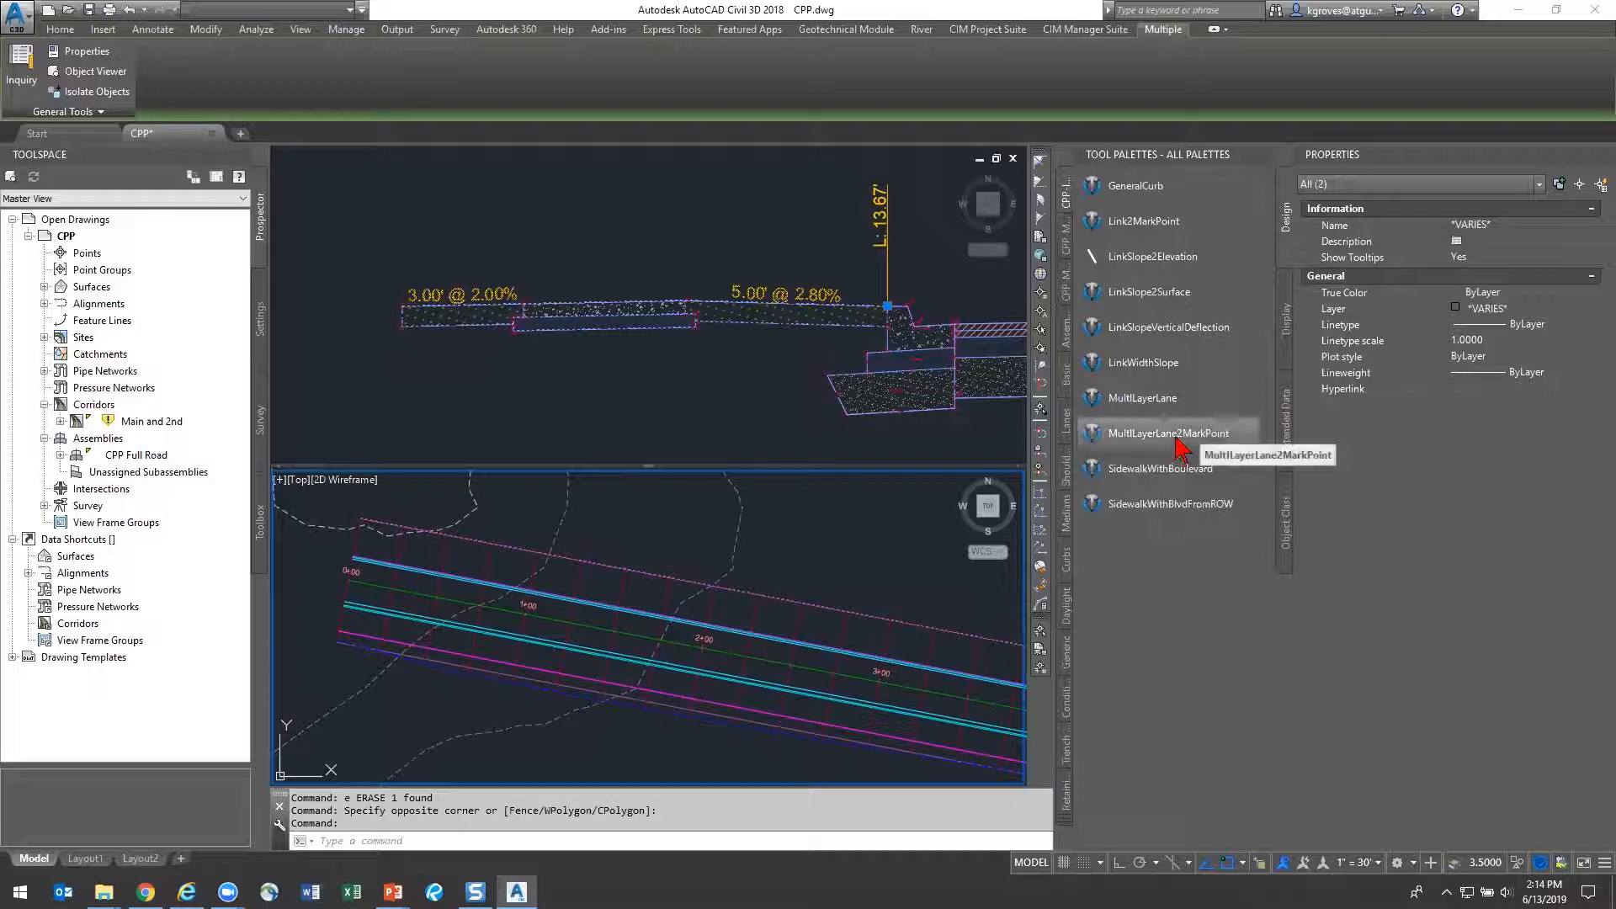
Clear the selection and examine the road assembly from the left sidewalk across to the right curb
scroll(822, 384, down, 4)
scroll(881, 395, up, 5)
click(900, 434)
scroll(892, 434, down, 5)
middle_drag(915, 414, 644, 334)
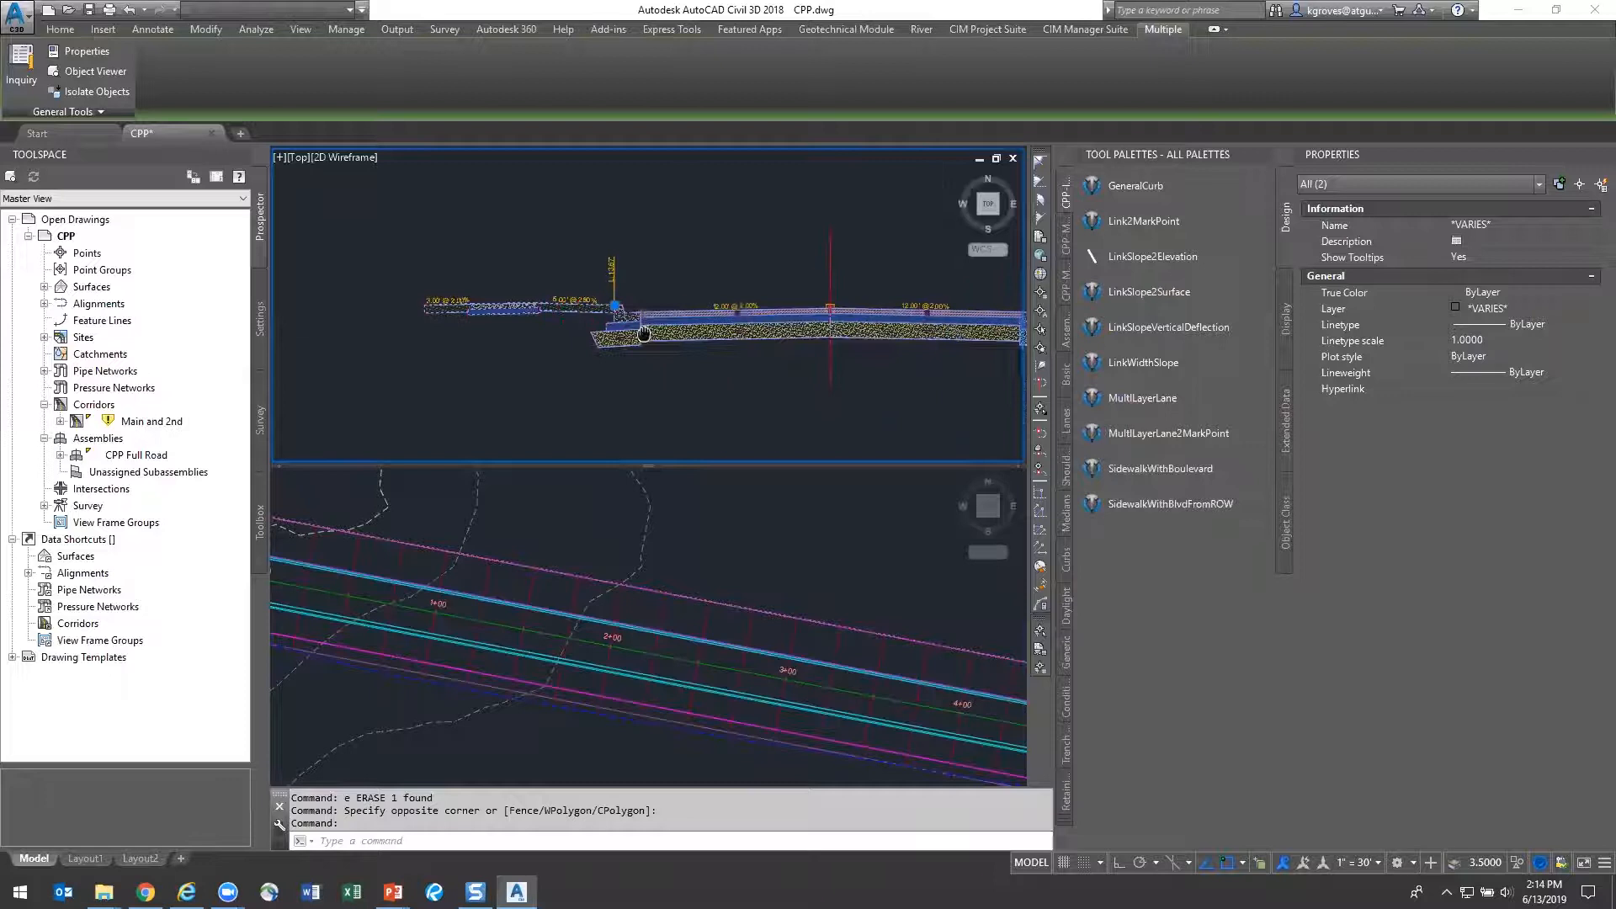
key(Escape)
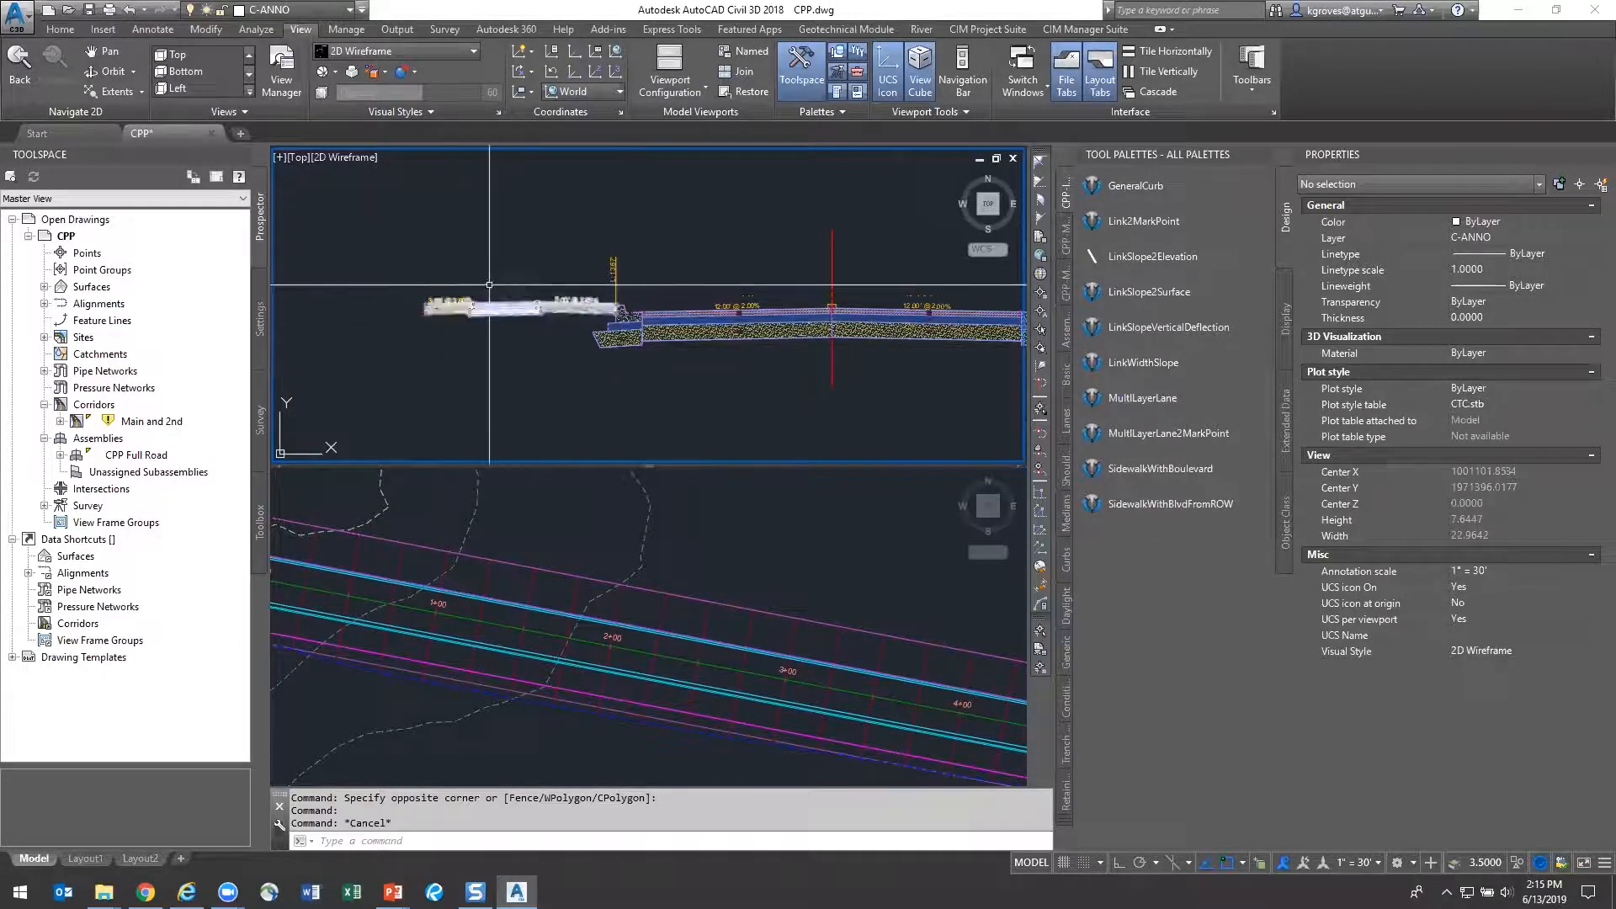
middle_drag(546, 333, 653, 335)
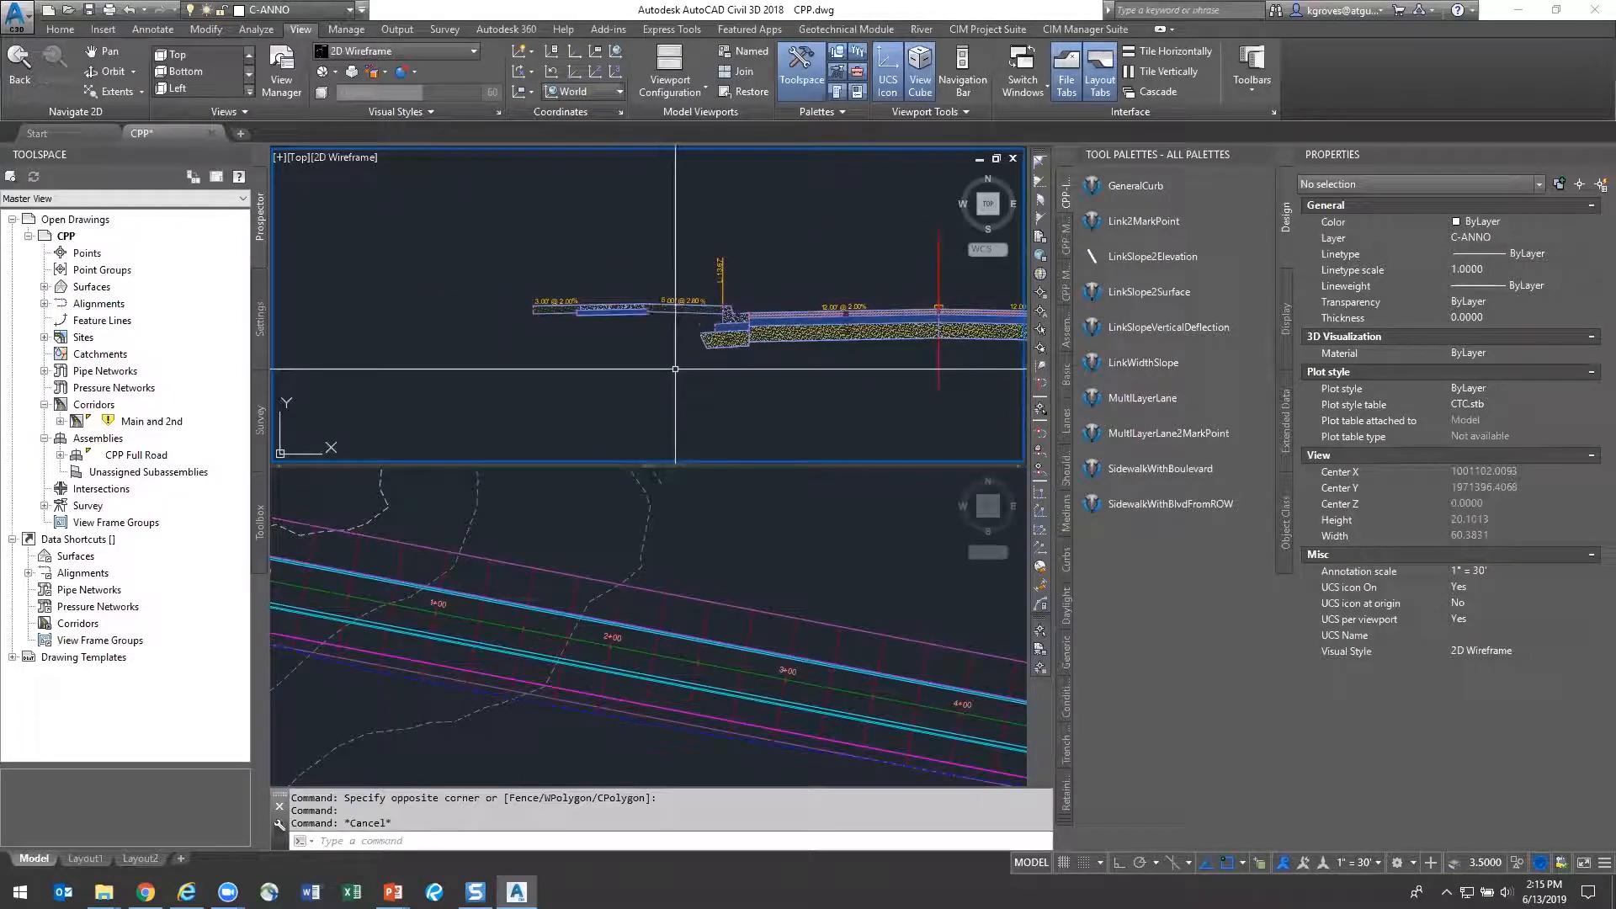
scroll(671, 362, up, 3)
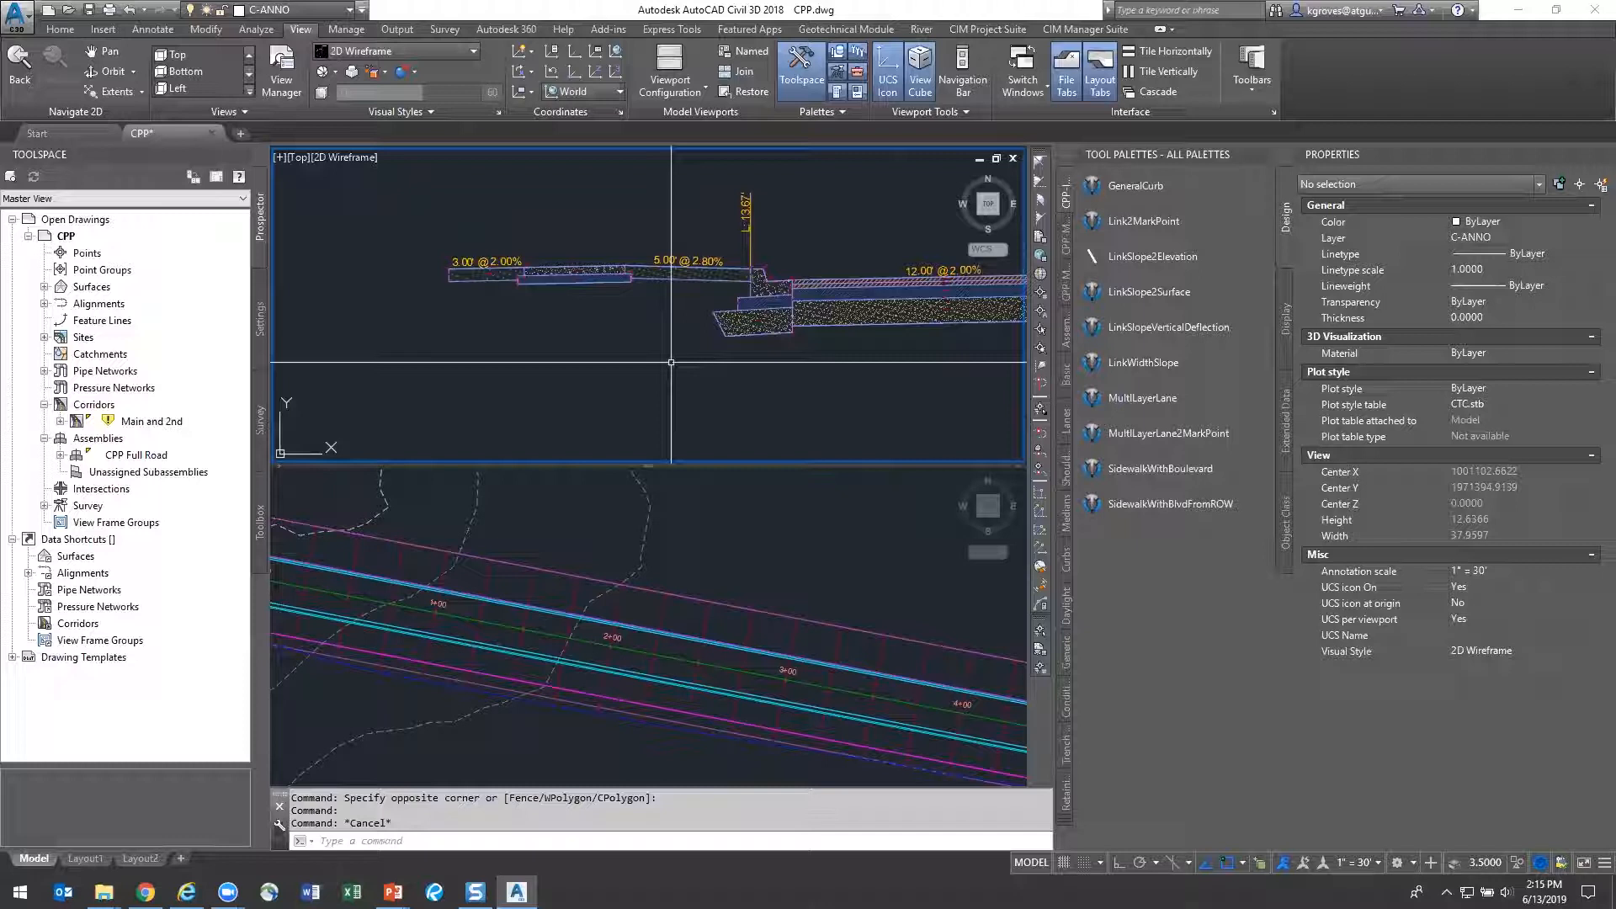
scroll(671, 362, down, 3)
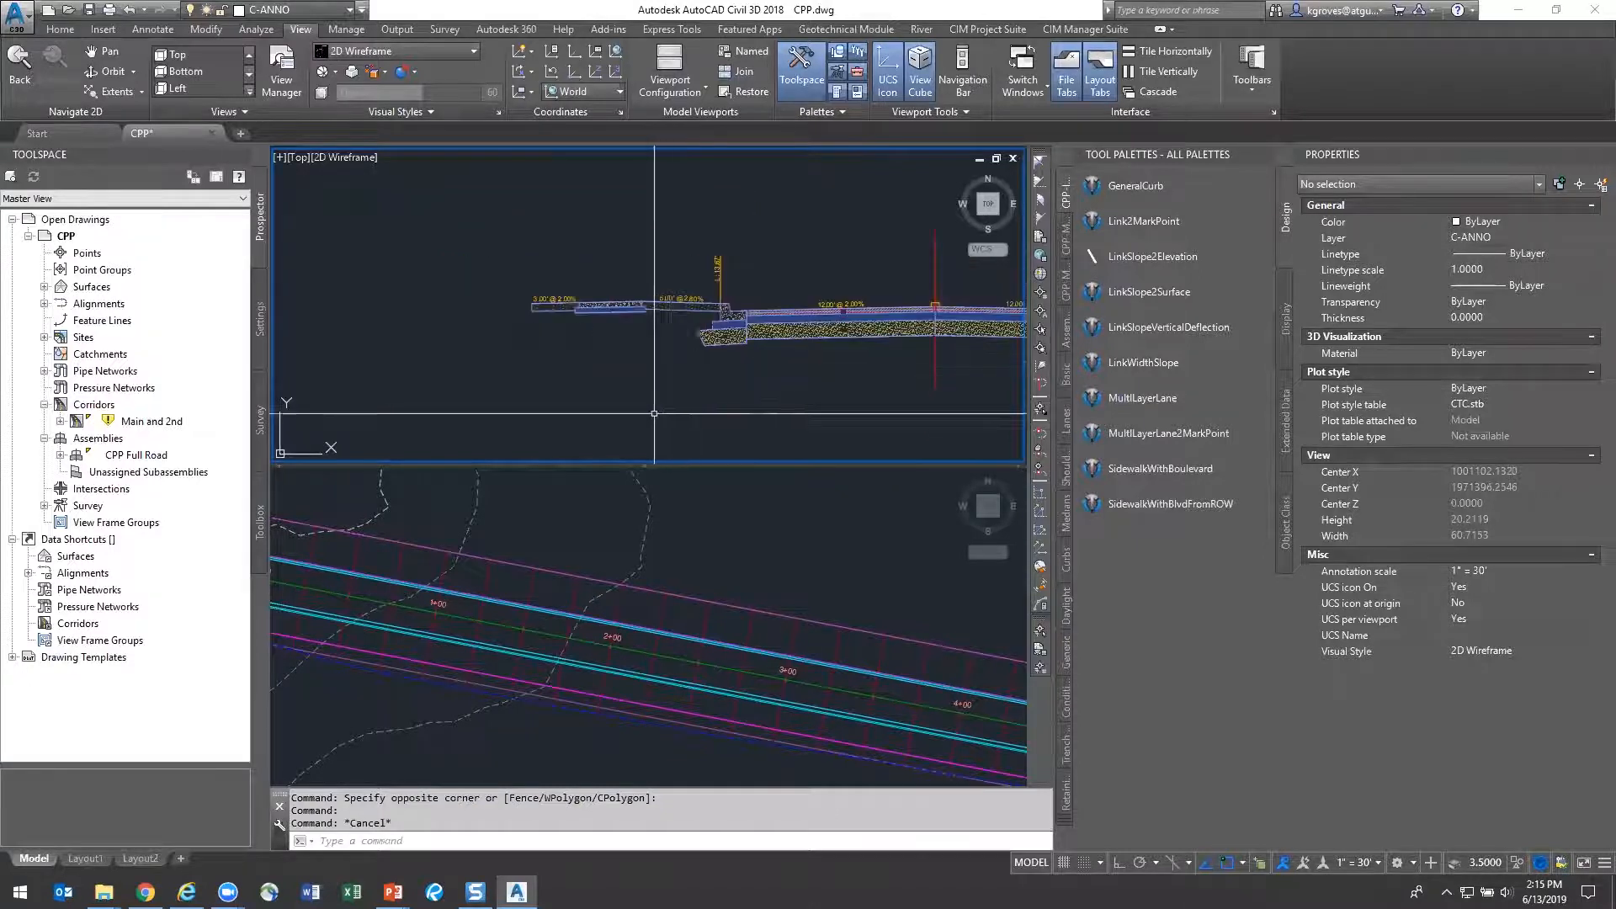
middle_drag(851, 358, 485, 318)
mouse_move(815, 273)
middle_down()
mouse_move(513, 318)
mouse_move(855, 355)
middle_up()
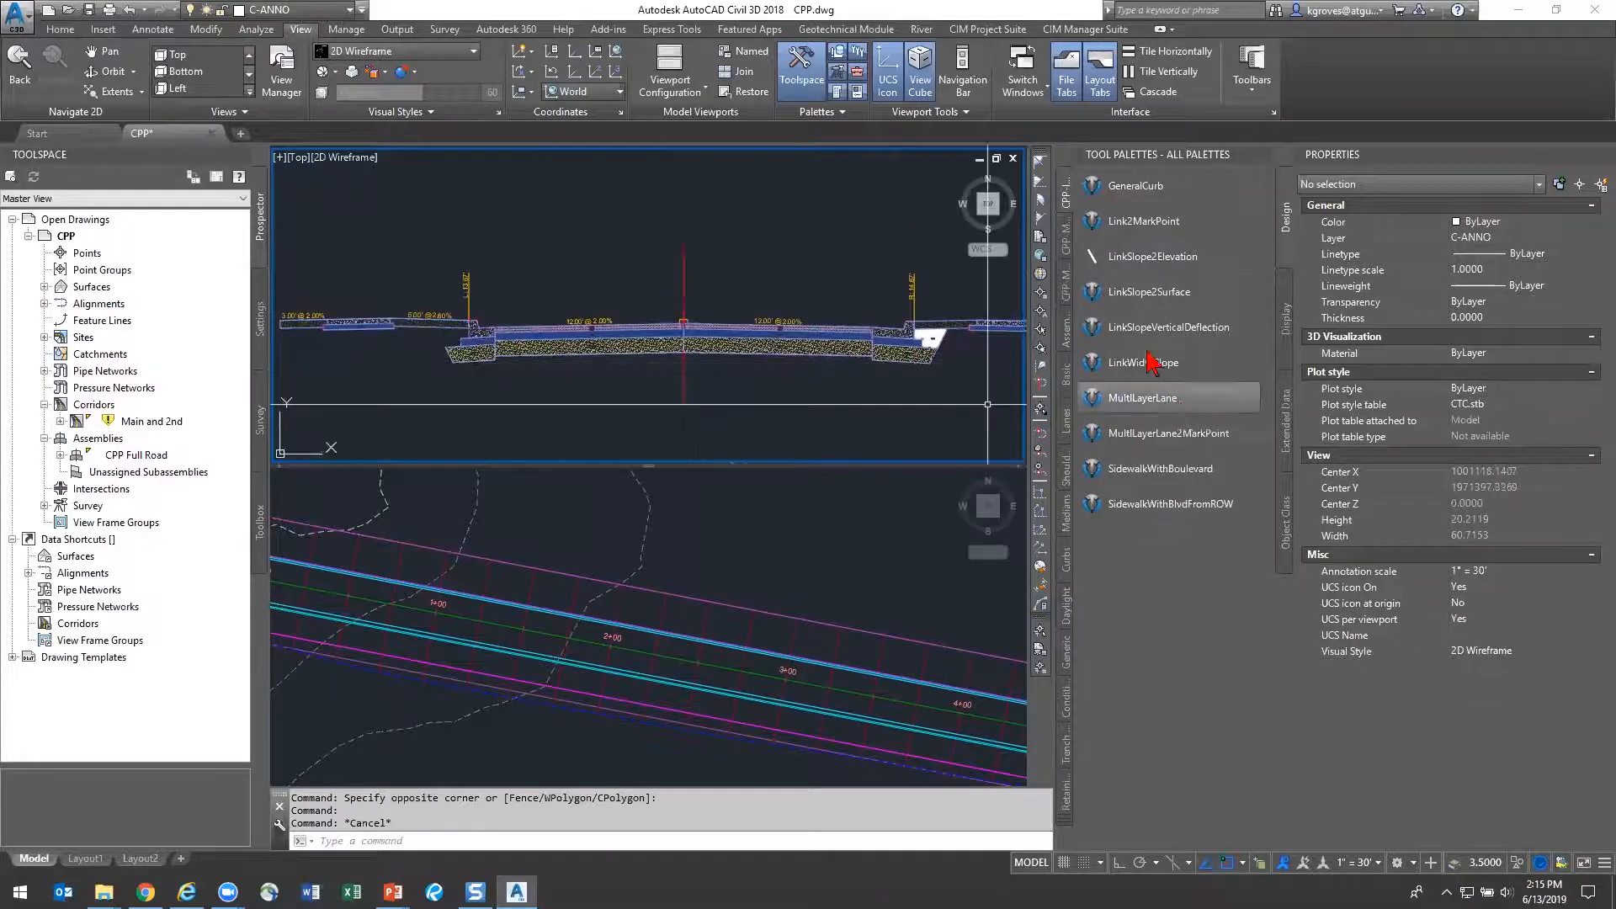
Erase the right MNDOTCurbWithSidewalk subassembly together with the sloped subassembly at its outer end
mouse_move(465, 299)
middle_down()
mouse_move(712, 290)
mouse_move(299, 288)
middle_up()
mouse_move(555, 296)
middle_down()
mouse_move(793, 303)
mouse_move(415, 283)
middle_up()
scroll(735, 298, up, 4)
click(729, 344)
click(614, 246)
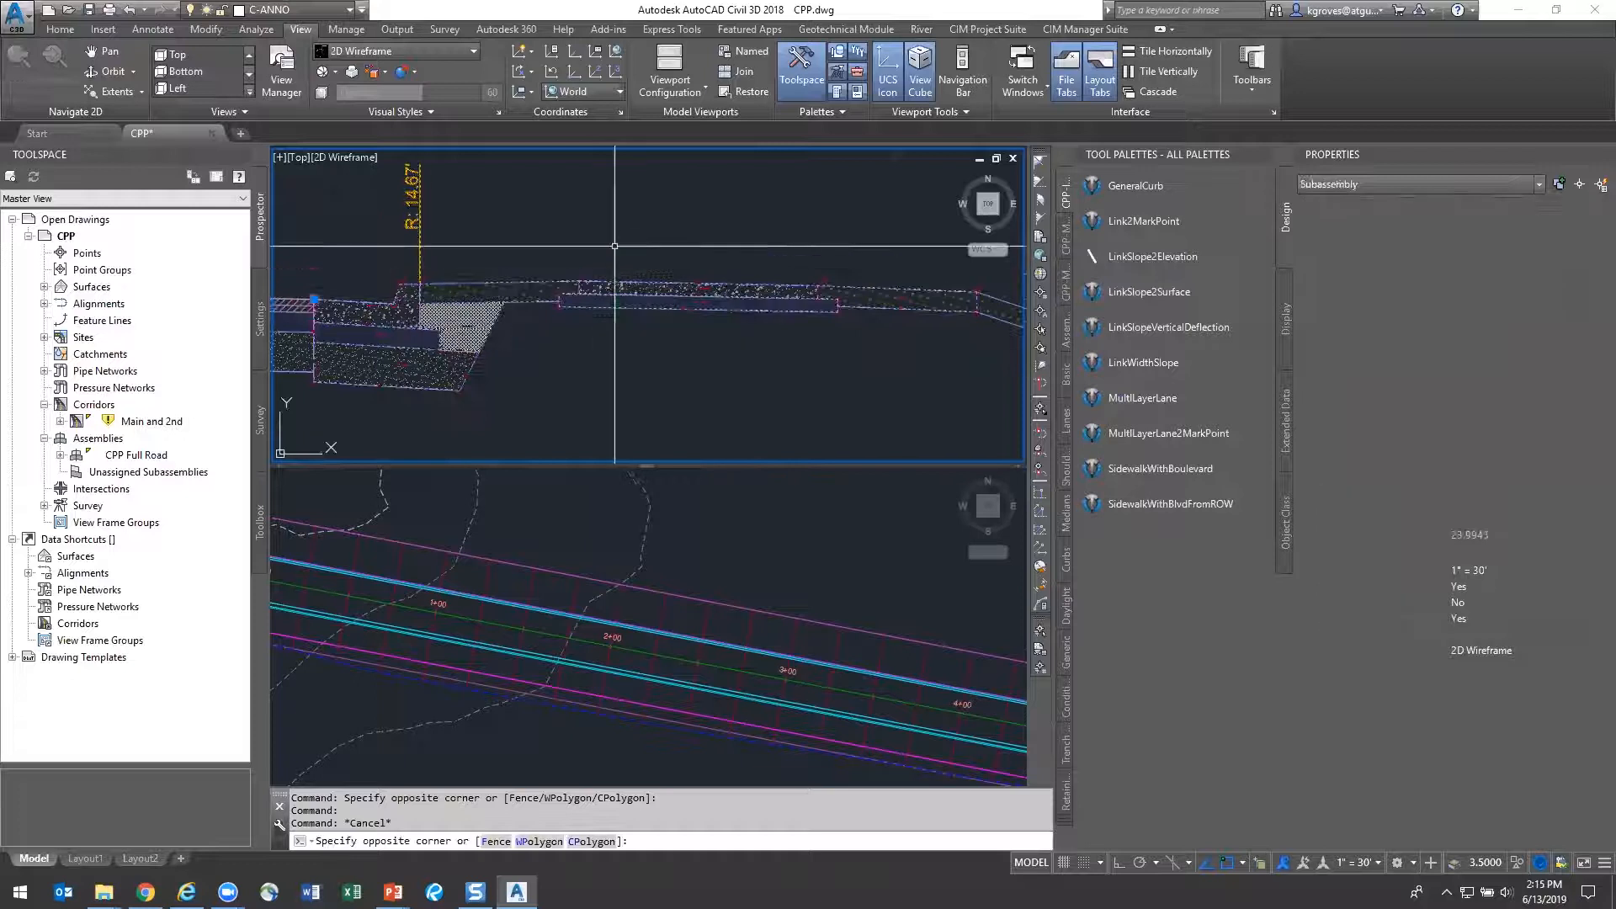
scroll(632, 356, down, 4)
click(795, 363)
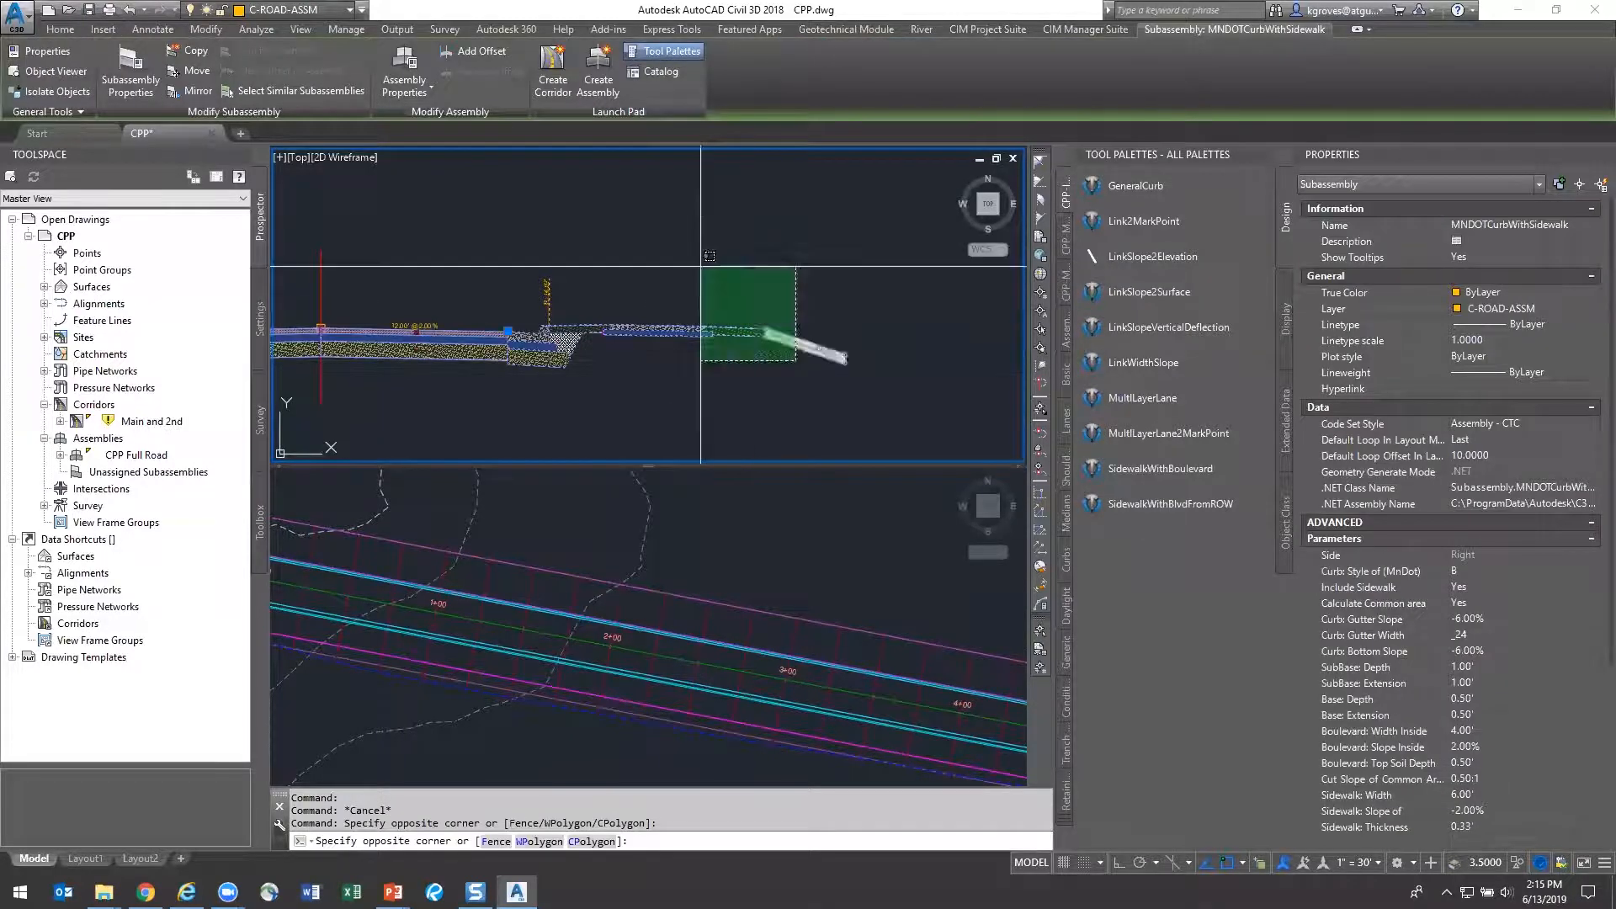
click(700, 266)
key(Delete)
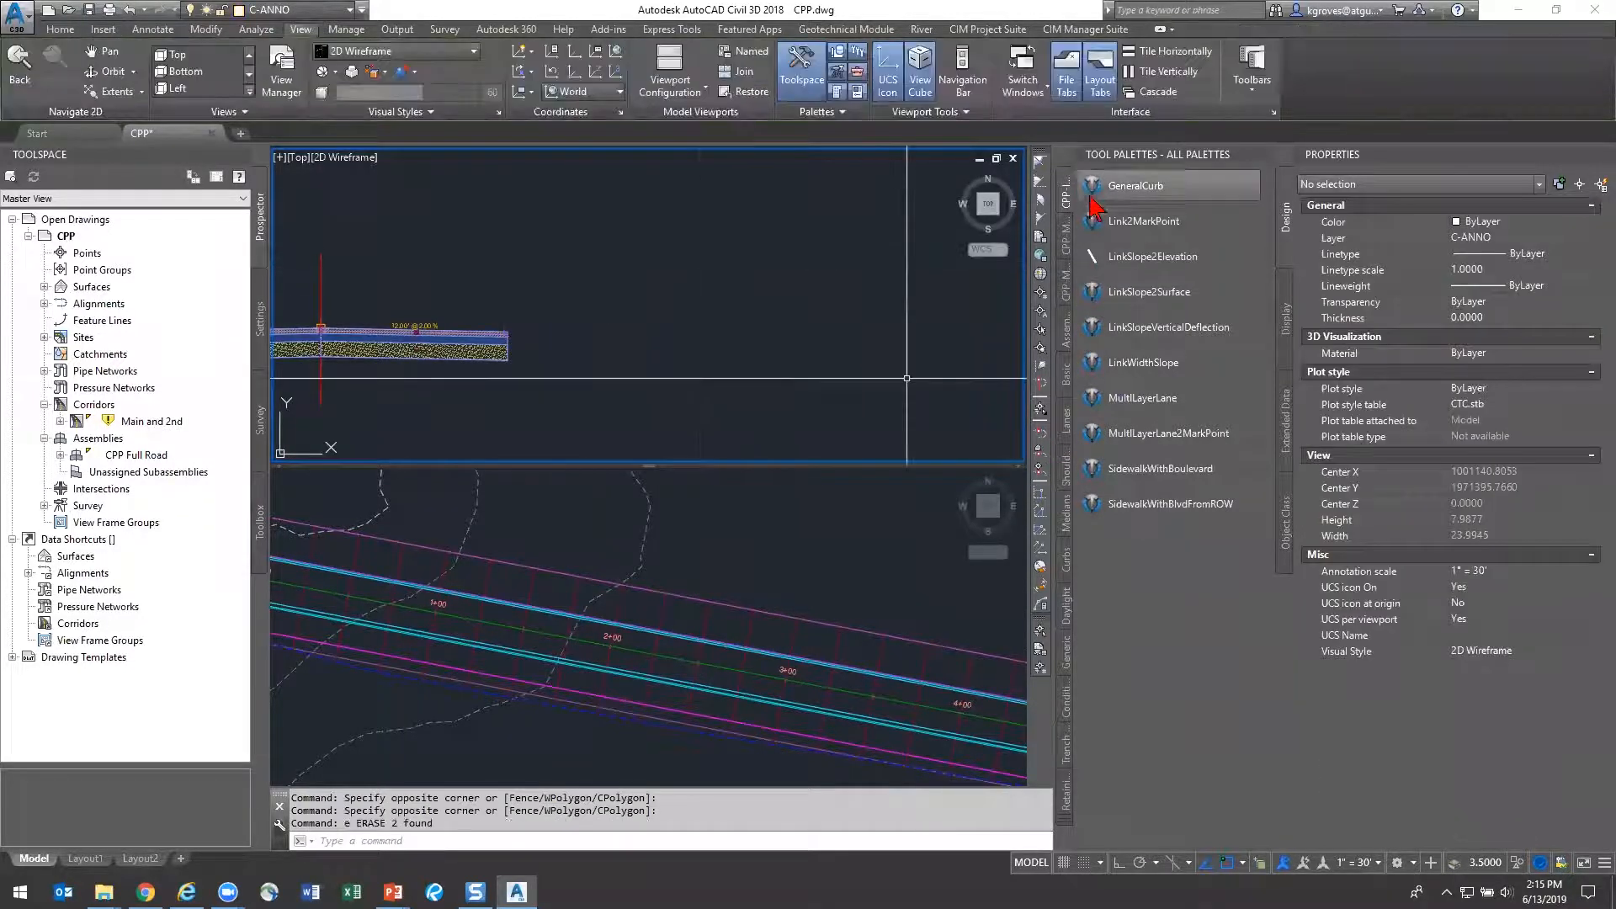
Attach a LinkWidthSlope subassembly to the outer top edge of the right lane in the road assembly
scroll(446, 242, down, 2)
middle_drag(446, 242, 823, 245)
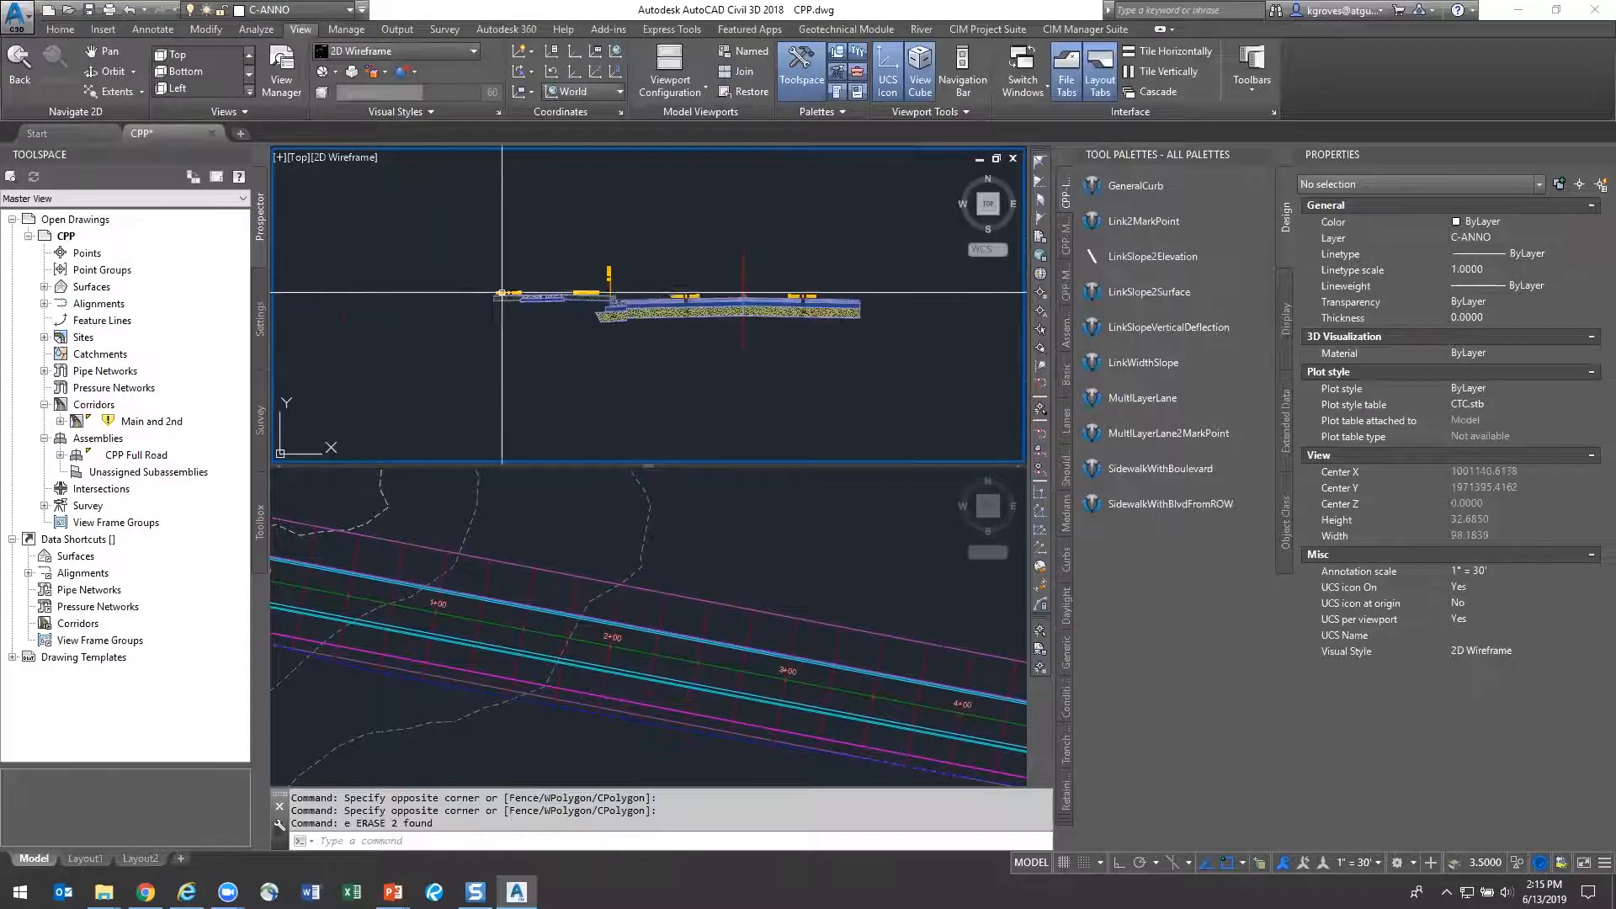
scroll(894, 298, up, 4)
middle_drag(898, 302, 759, 222)
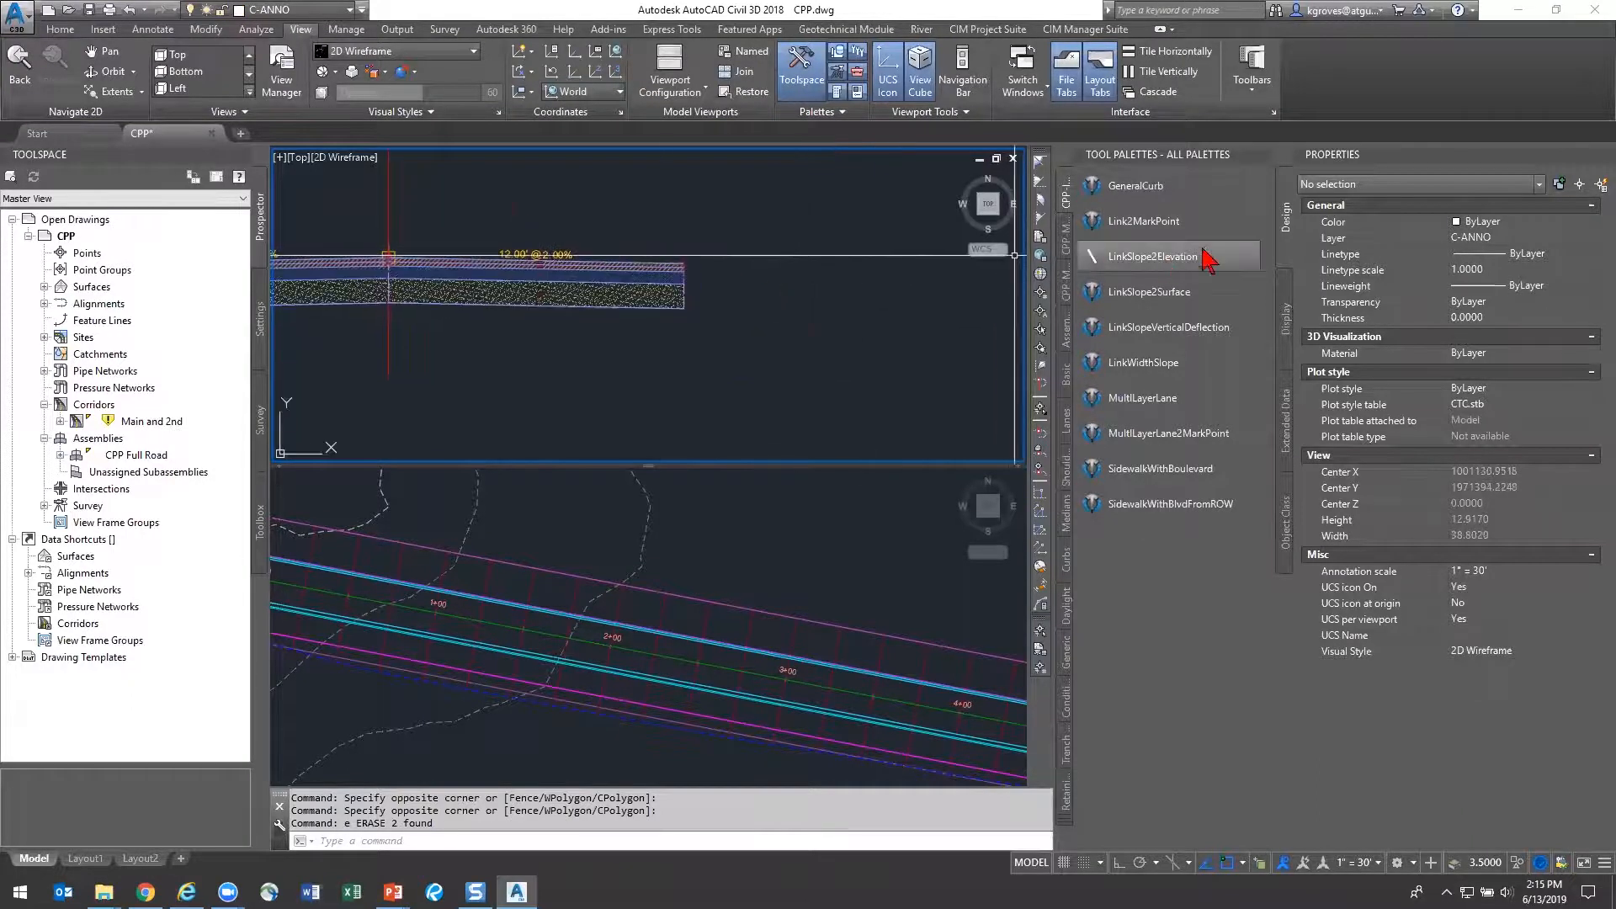
click(1153, 362)
scroll(670, 259, up, 5)
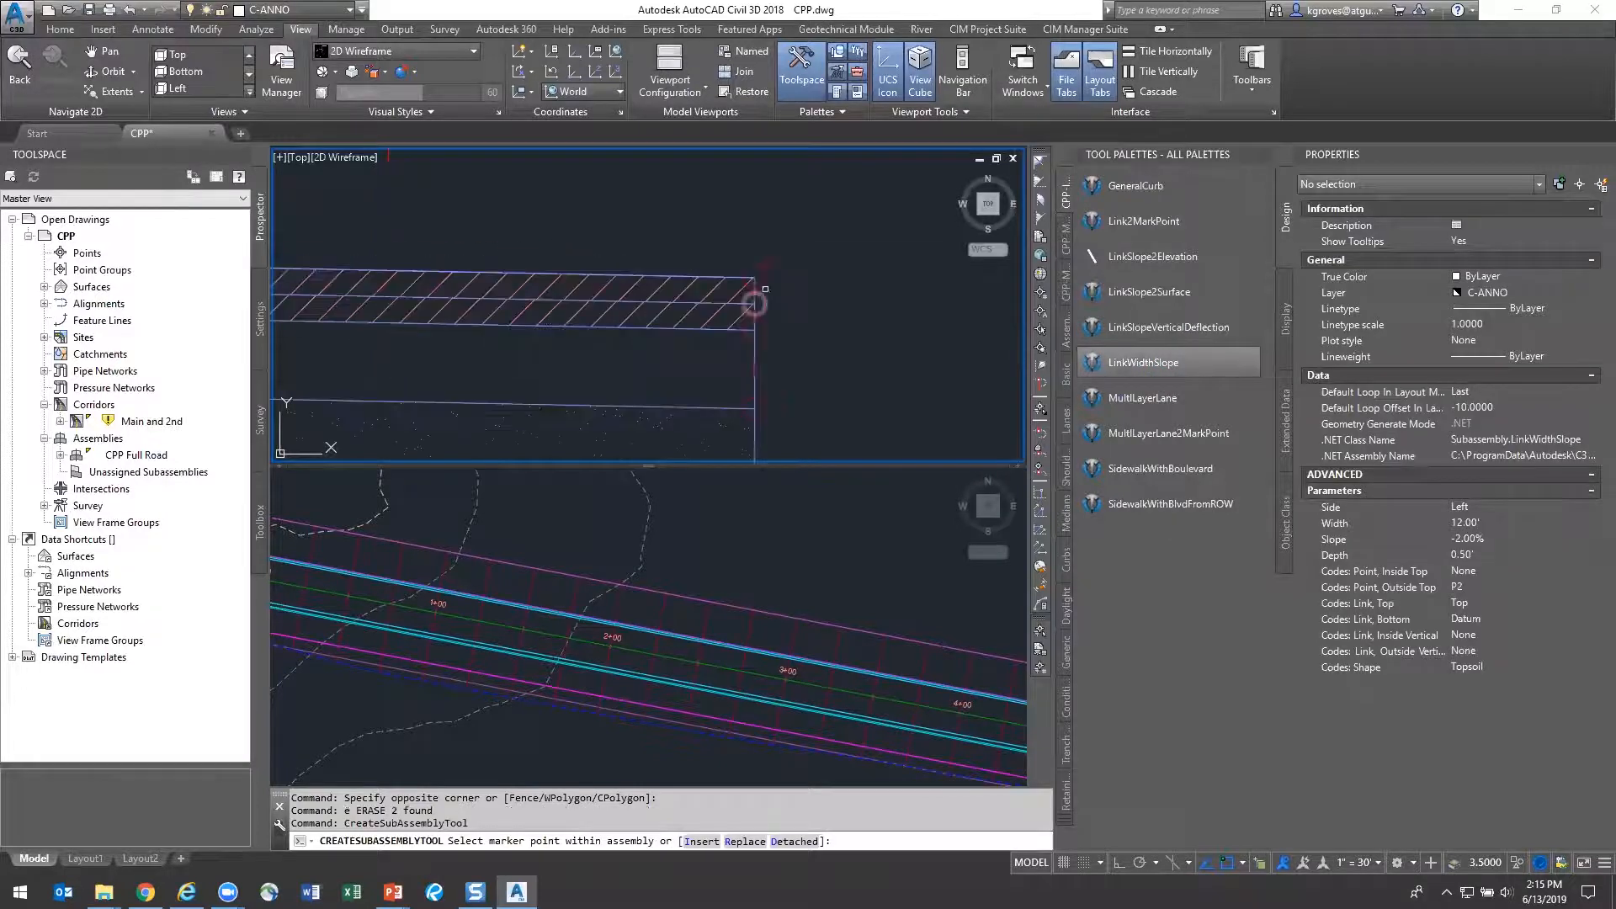
scroll(519, 305, down, 5)
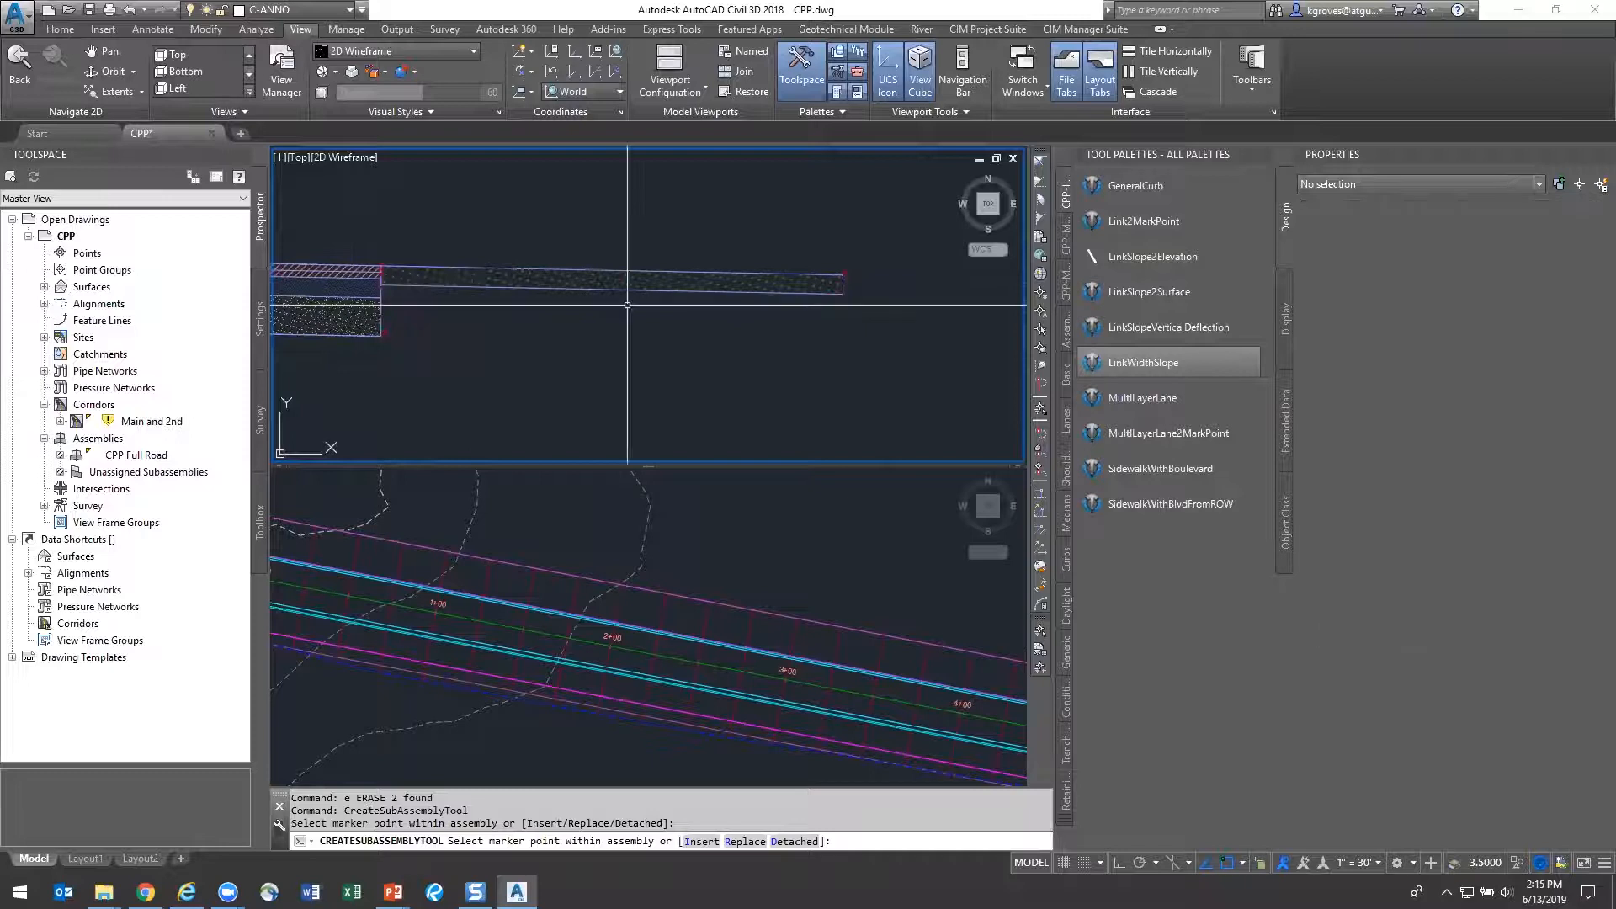
key(Escape)
Select the right LinkWidthSlope subassembly and set its depth to 1 ft
click(673, 284)
click(649, 263)
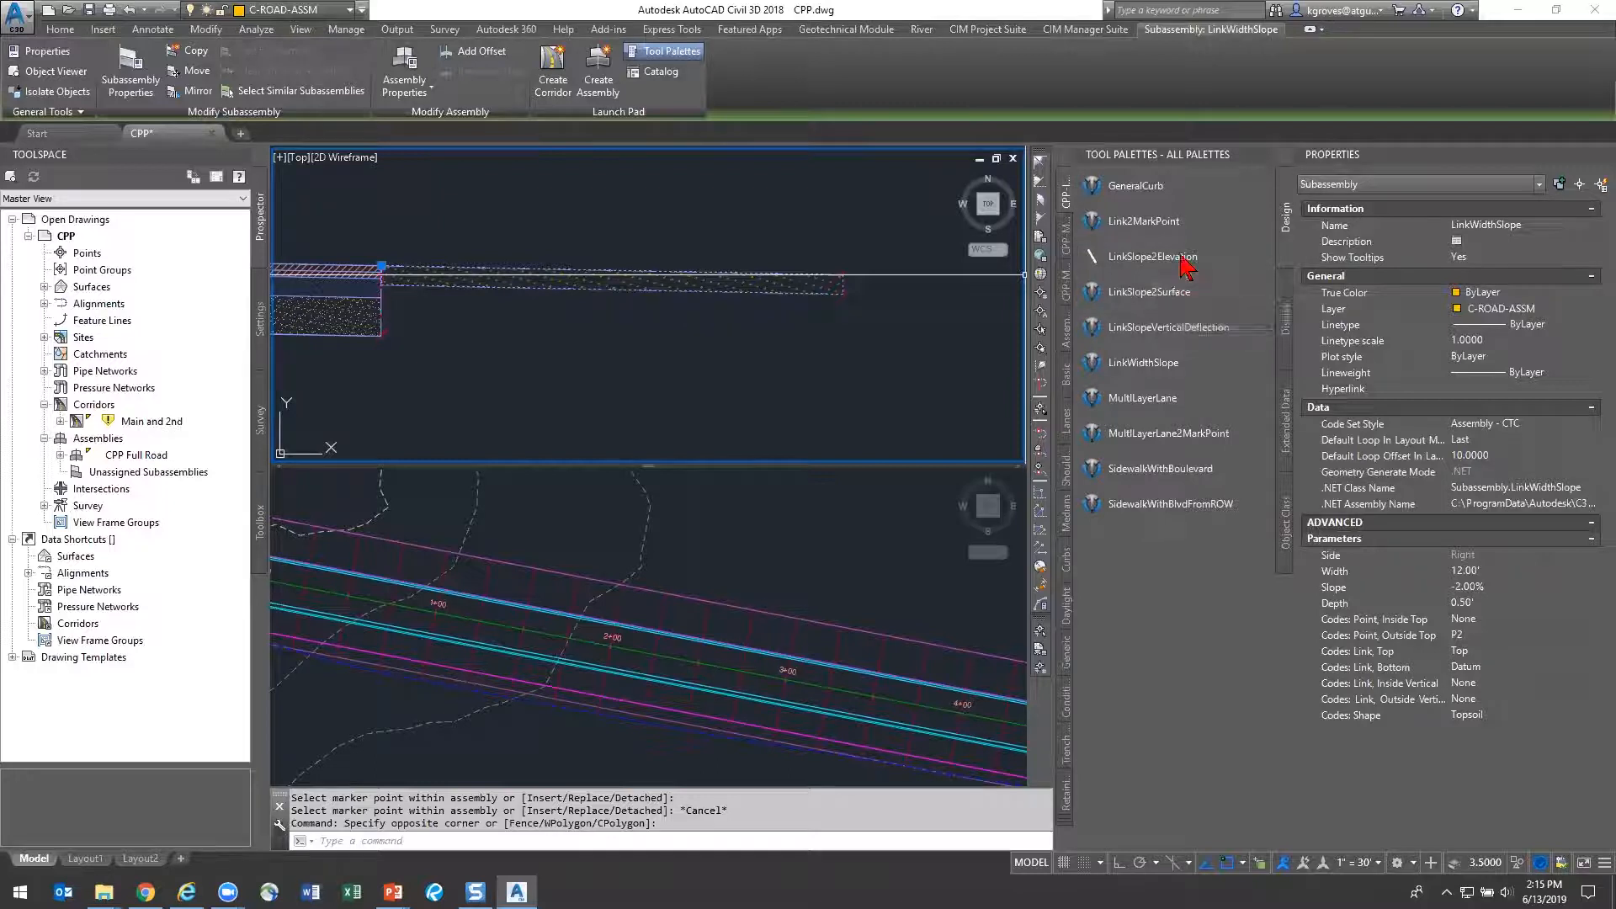
click(1143, 362)
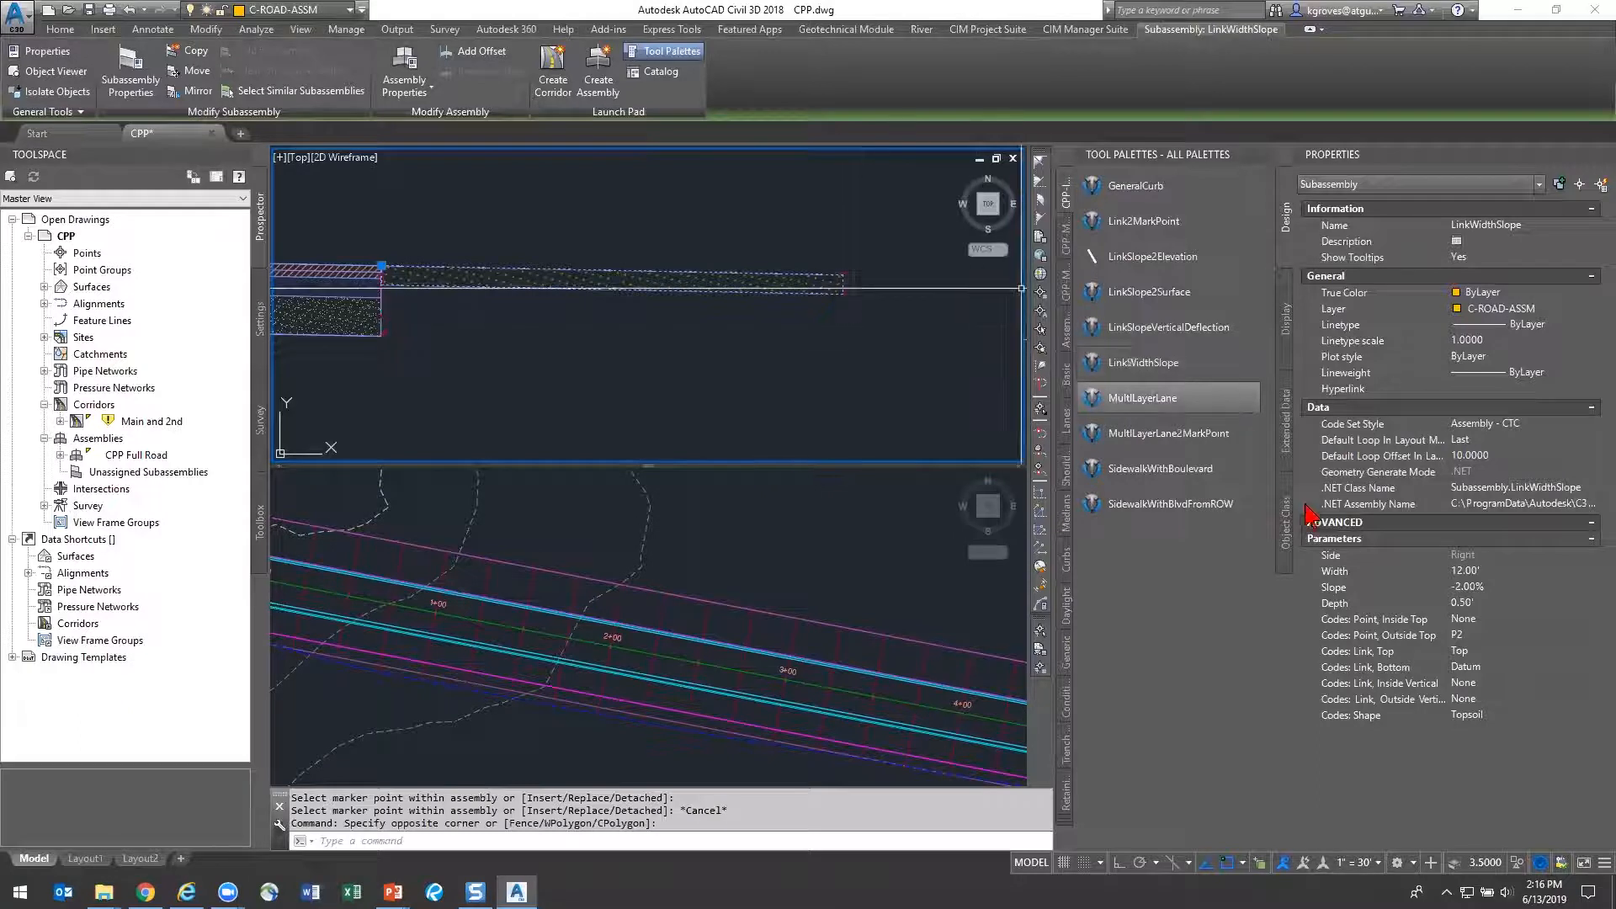
click(1501, 572)
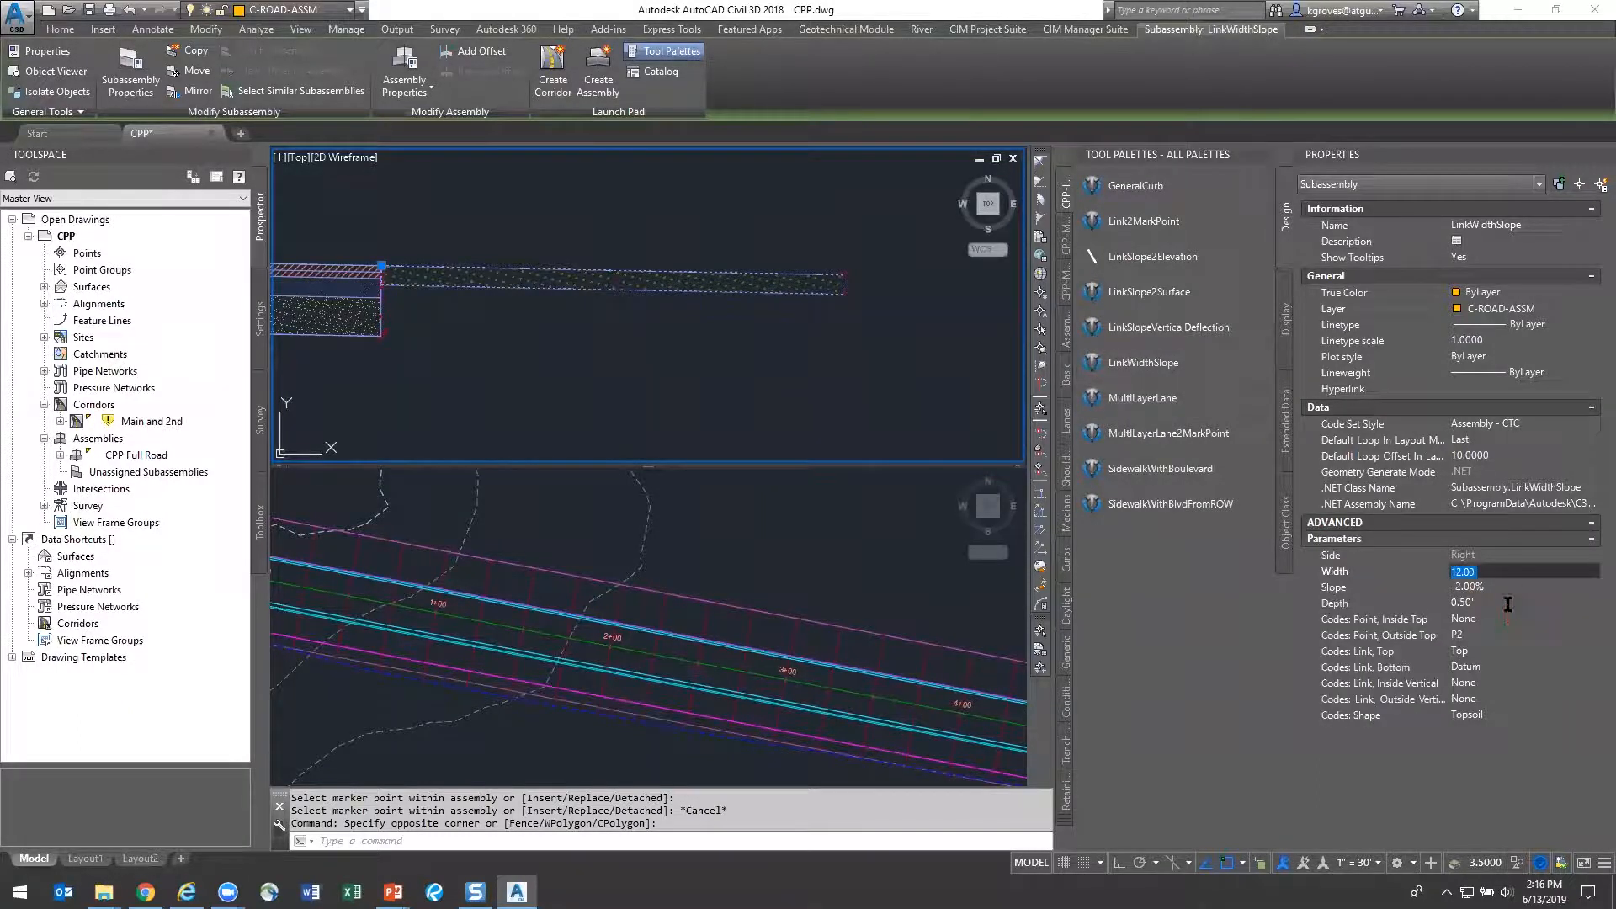
click(1507, 604)
scroll(552, 267, up, 5)
scroll(827, 251, up, 3)
scroll(828, 251, down, 4)
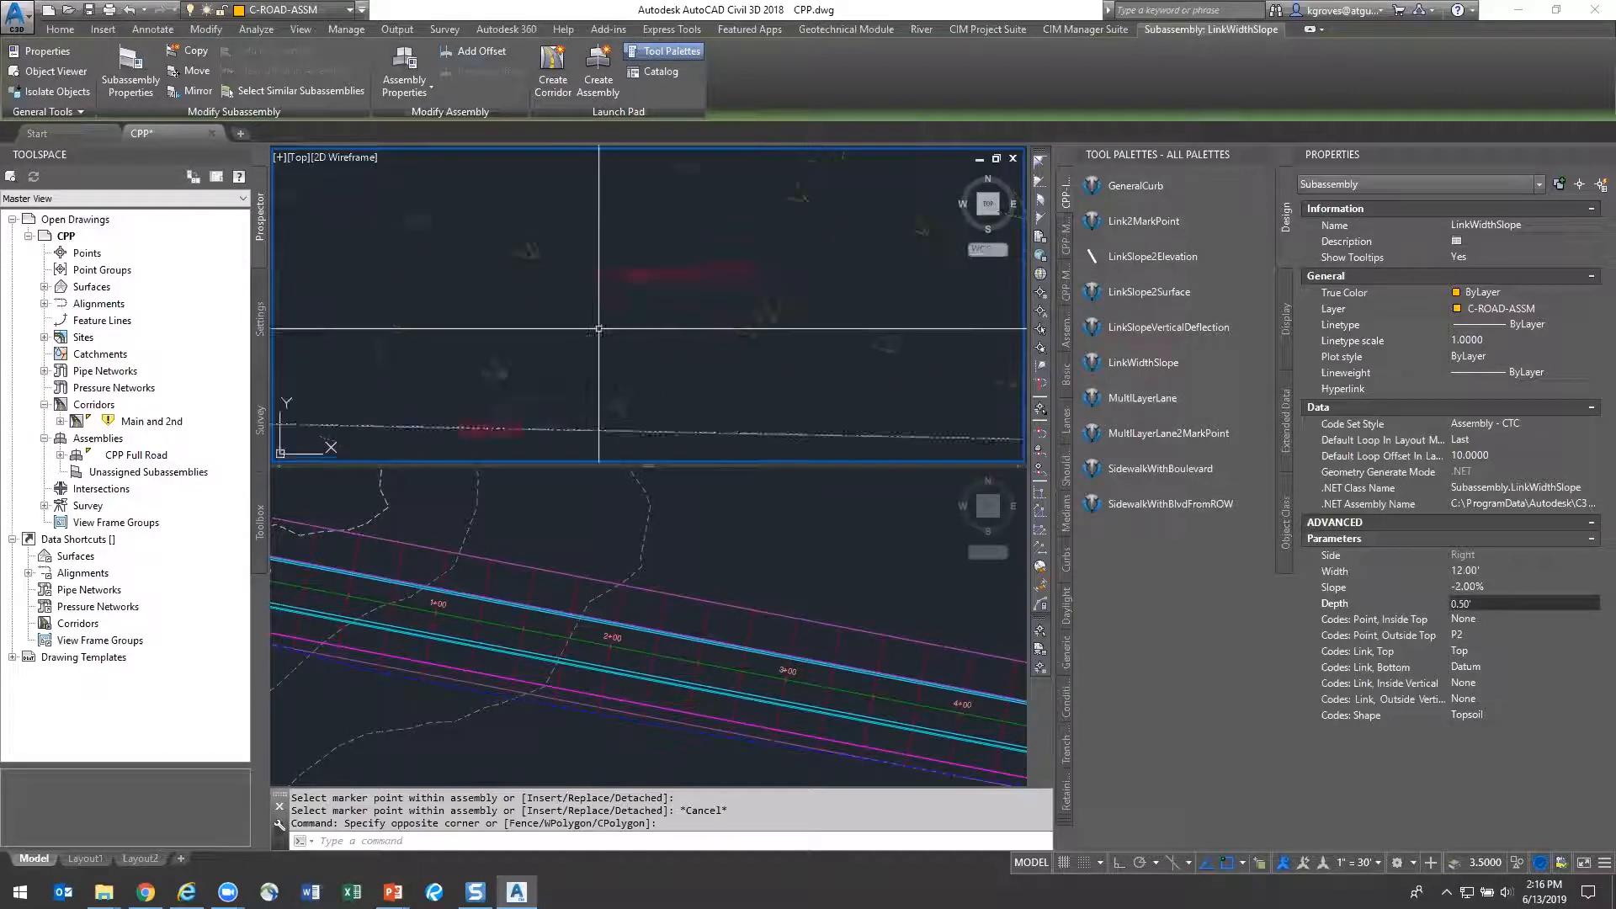
scroll(664, 311, down, 3)
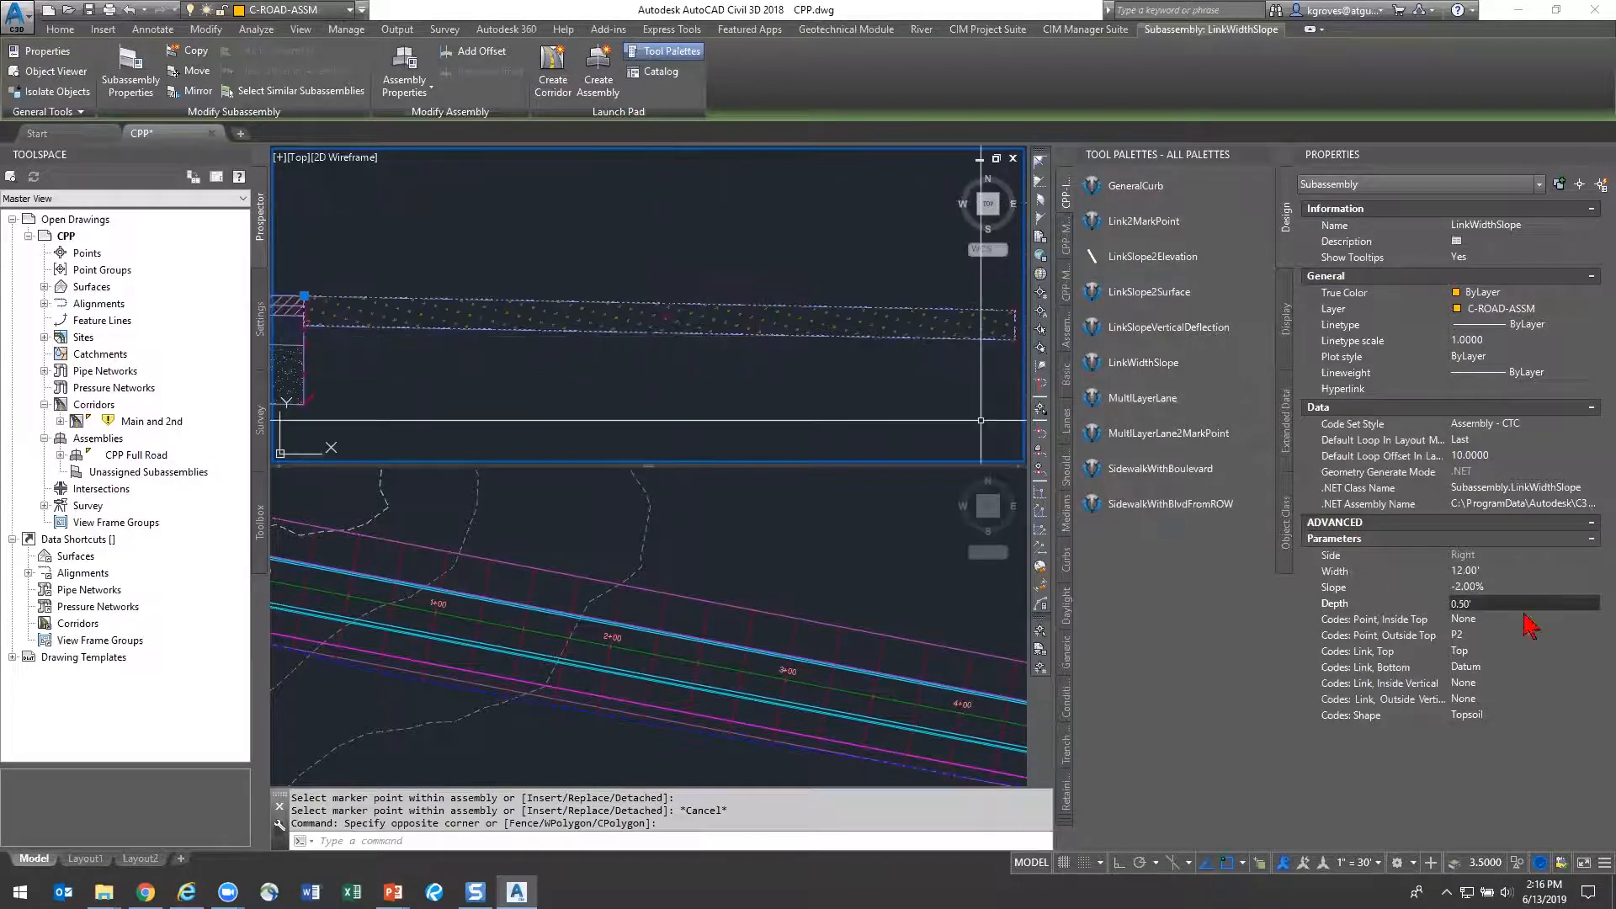
click(1379, 602)
text(1)
key(Return)
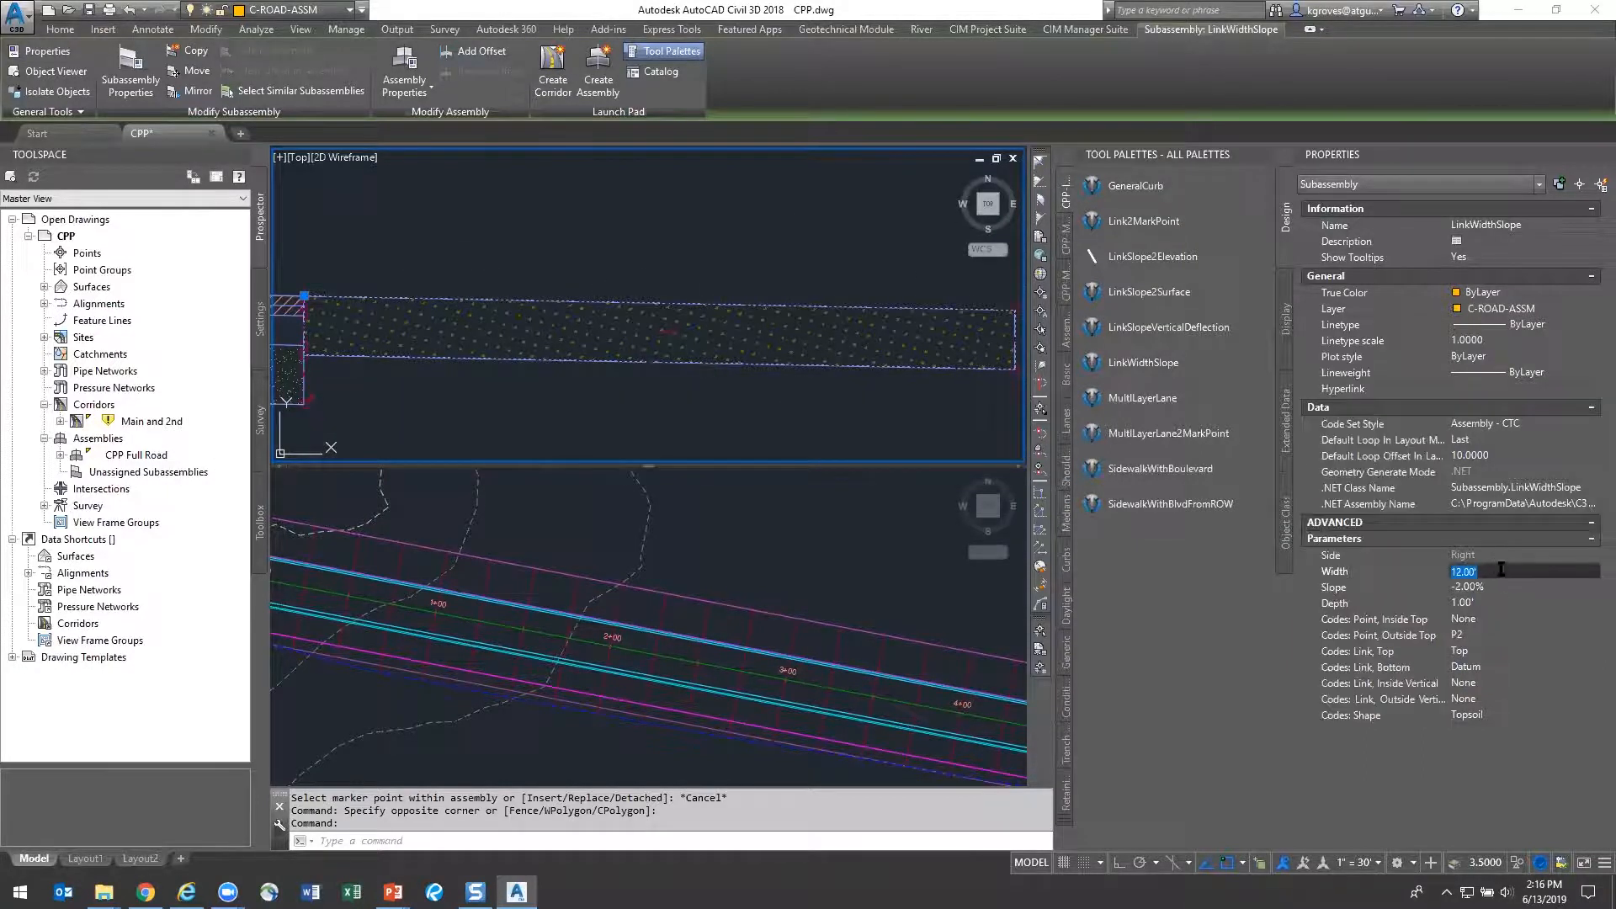
Set the right LinkWidthSlope's shape code to Respread and its outside top point code to BlvdOut
click(1450, 680)
click(1473, 716)
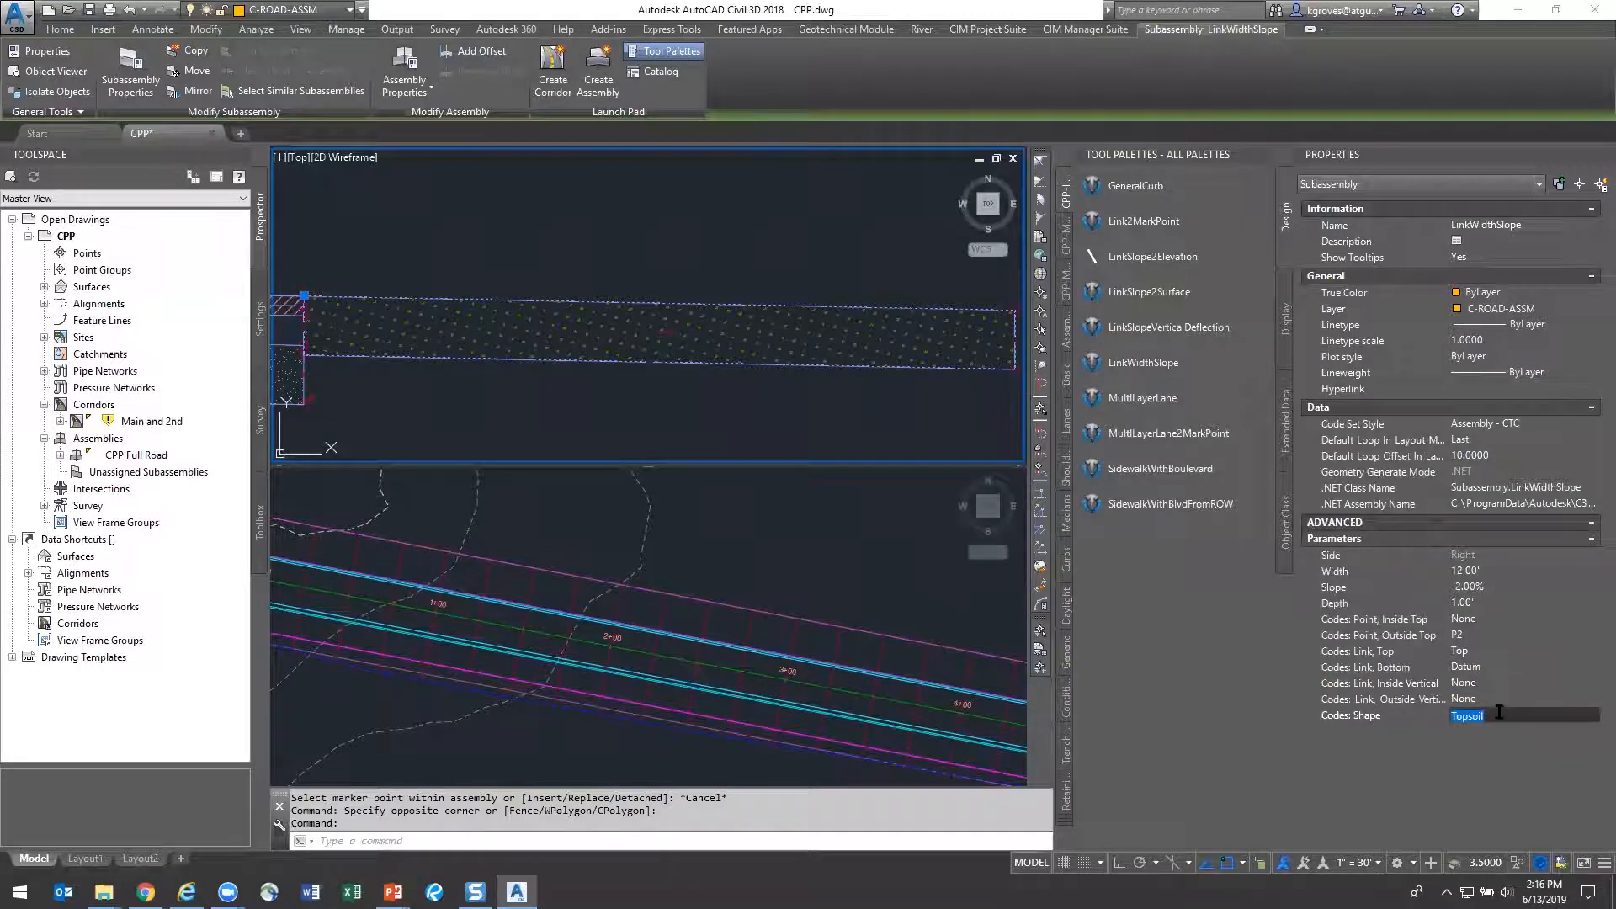
text(Respread)
key(Return)
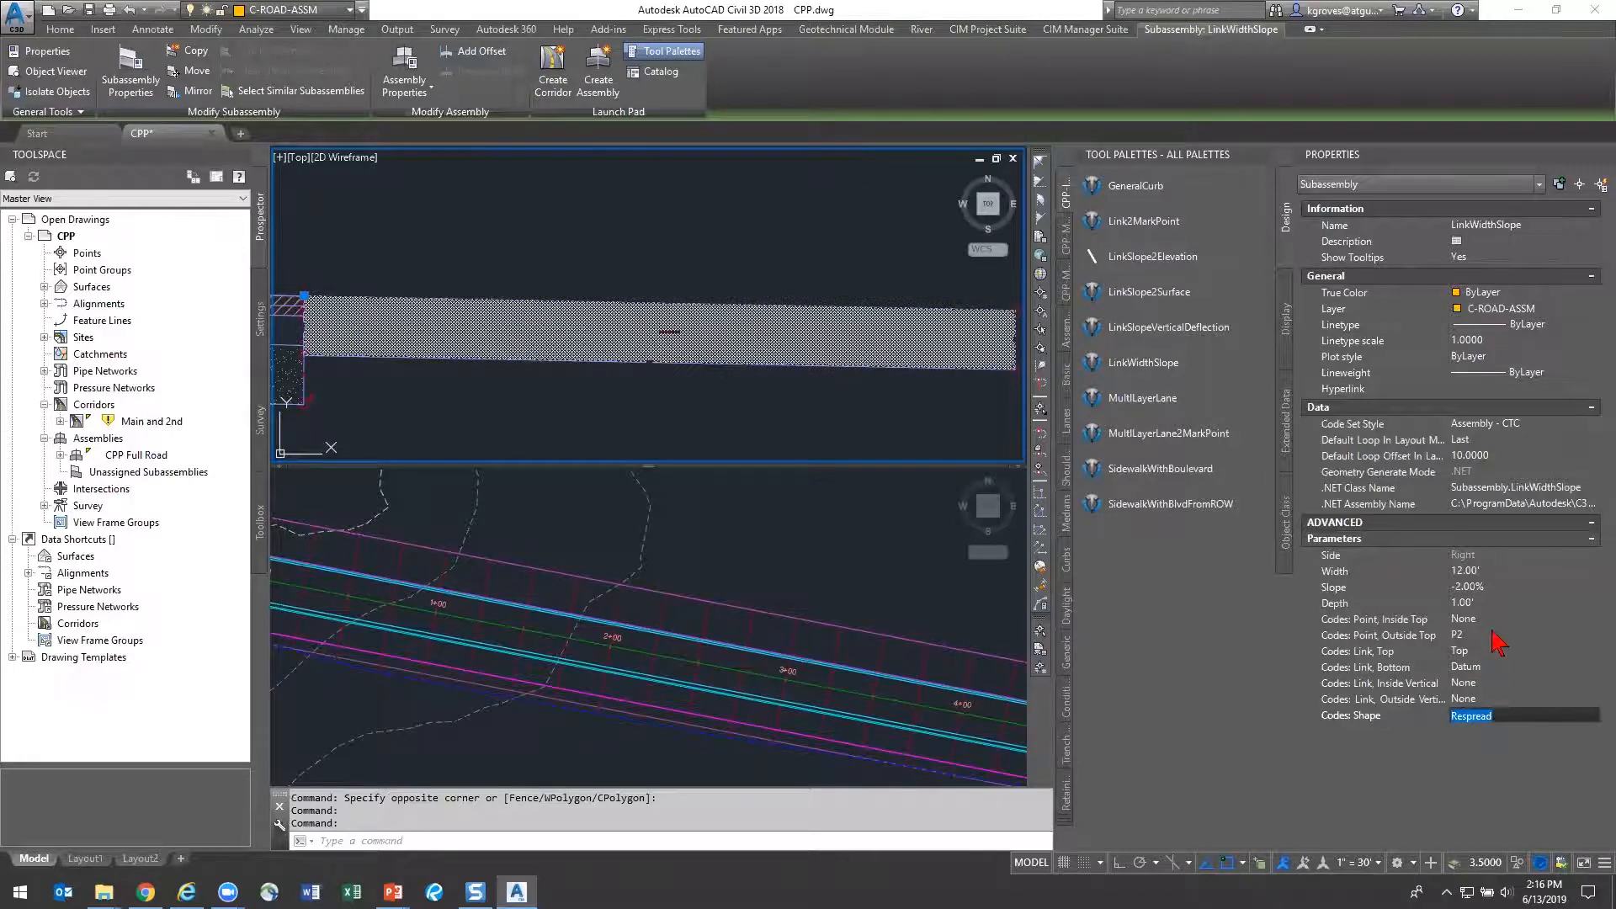
click(1490, 634)
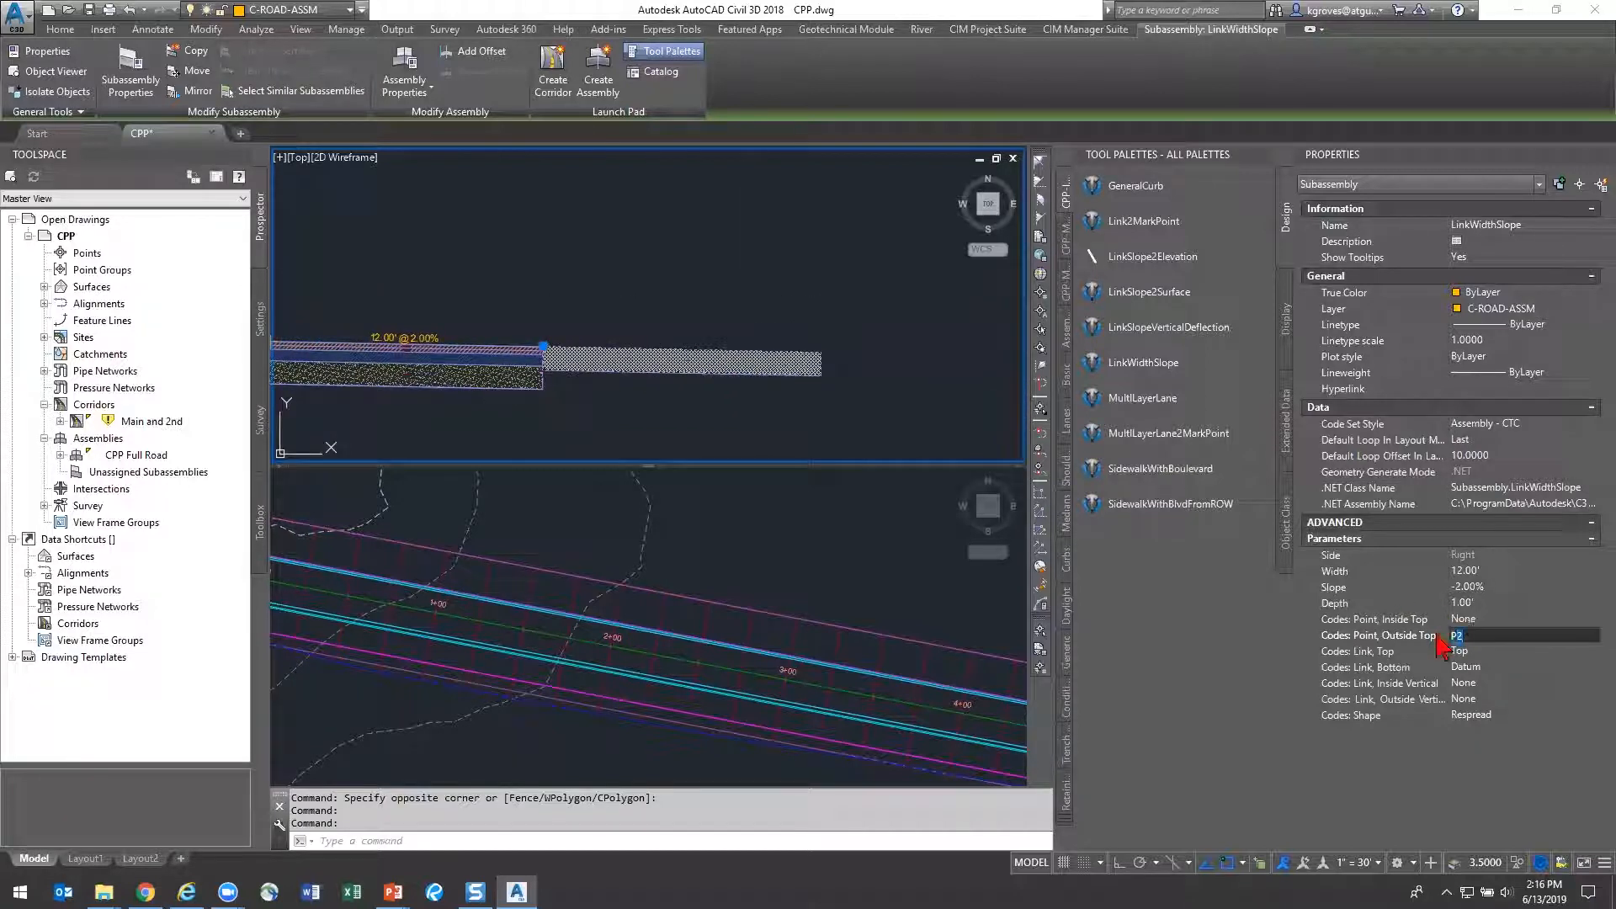
text(BlvdOut)
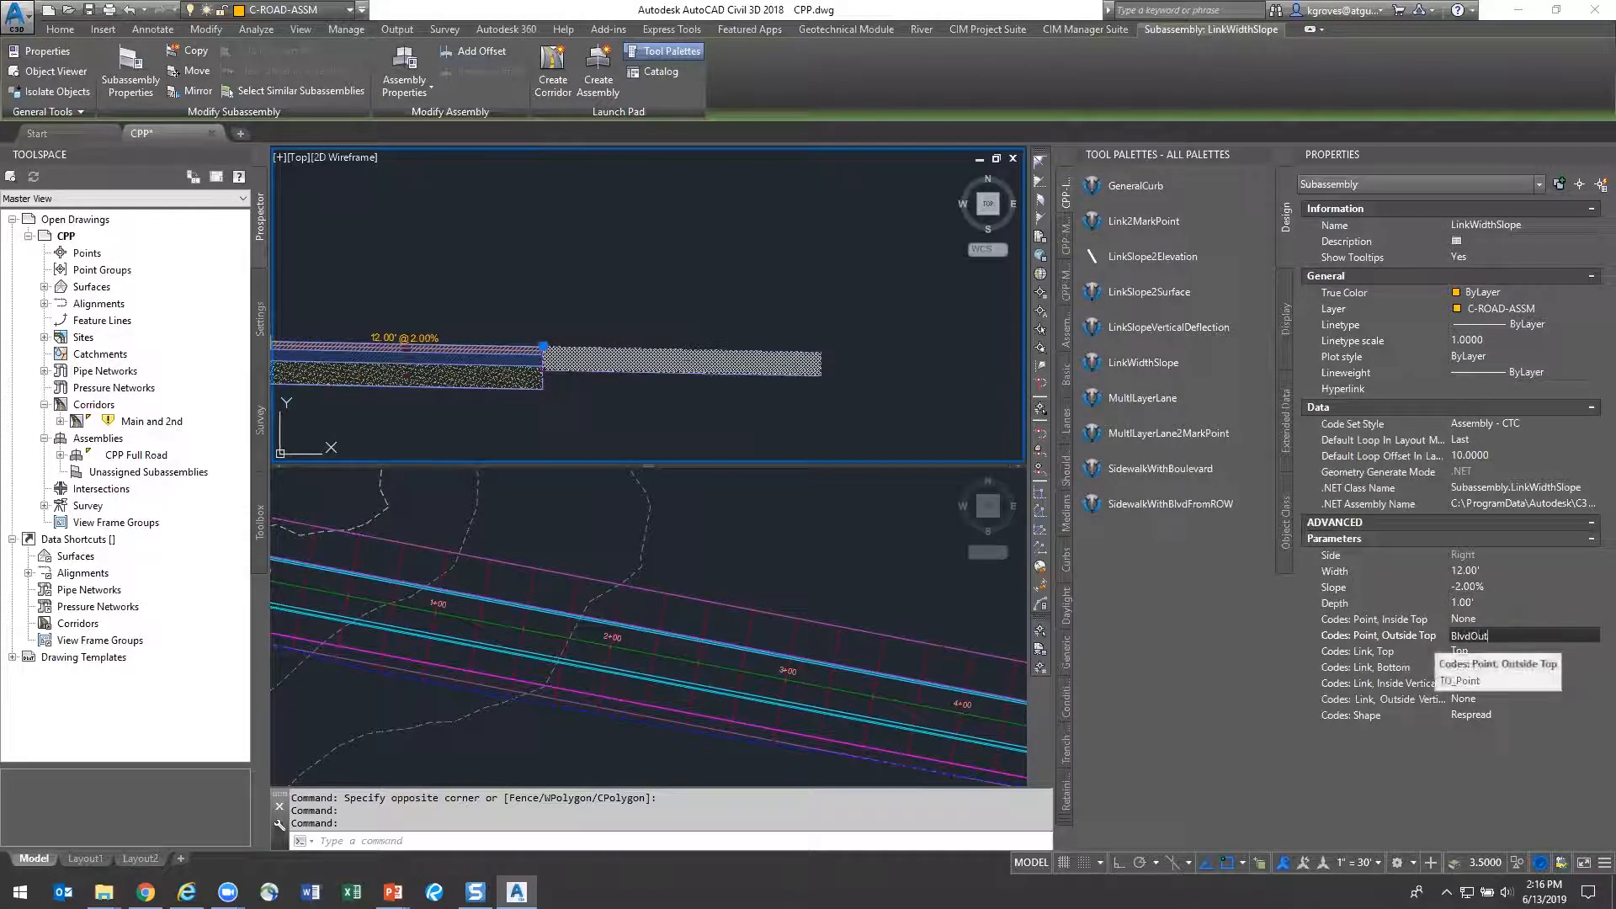
key(Tab)
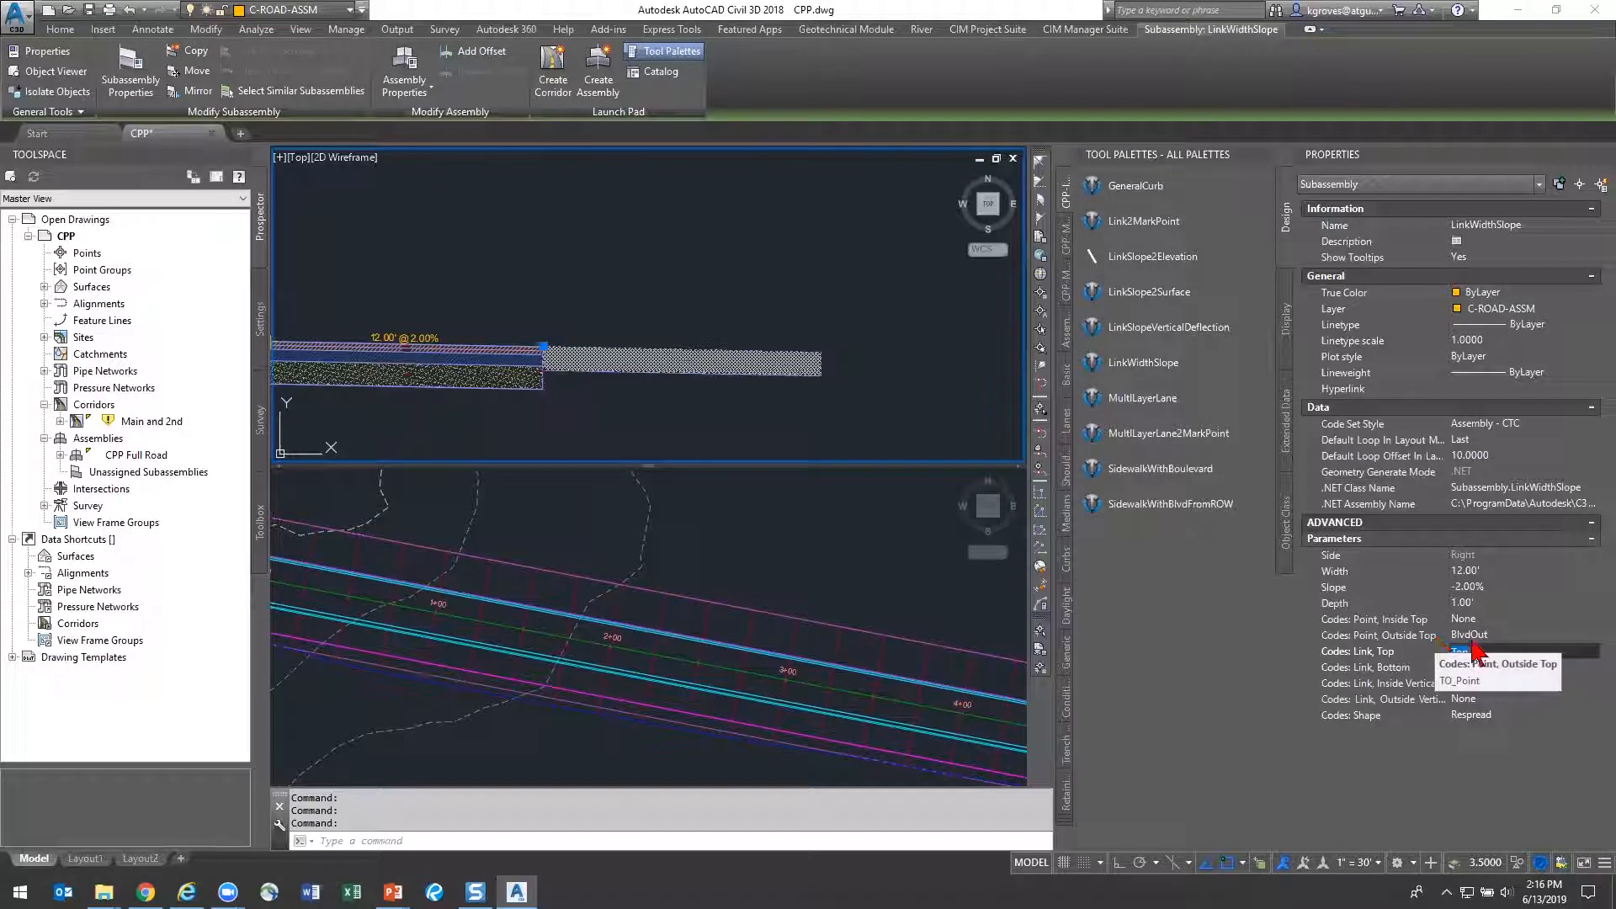
Undo the shape and point code changes, and check the parameters of the right LinkWidthSlope subassembly
key(Escape)
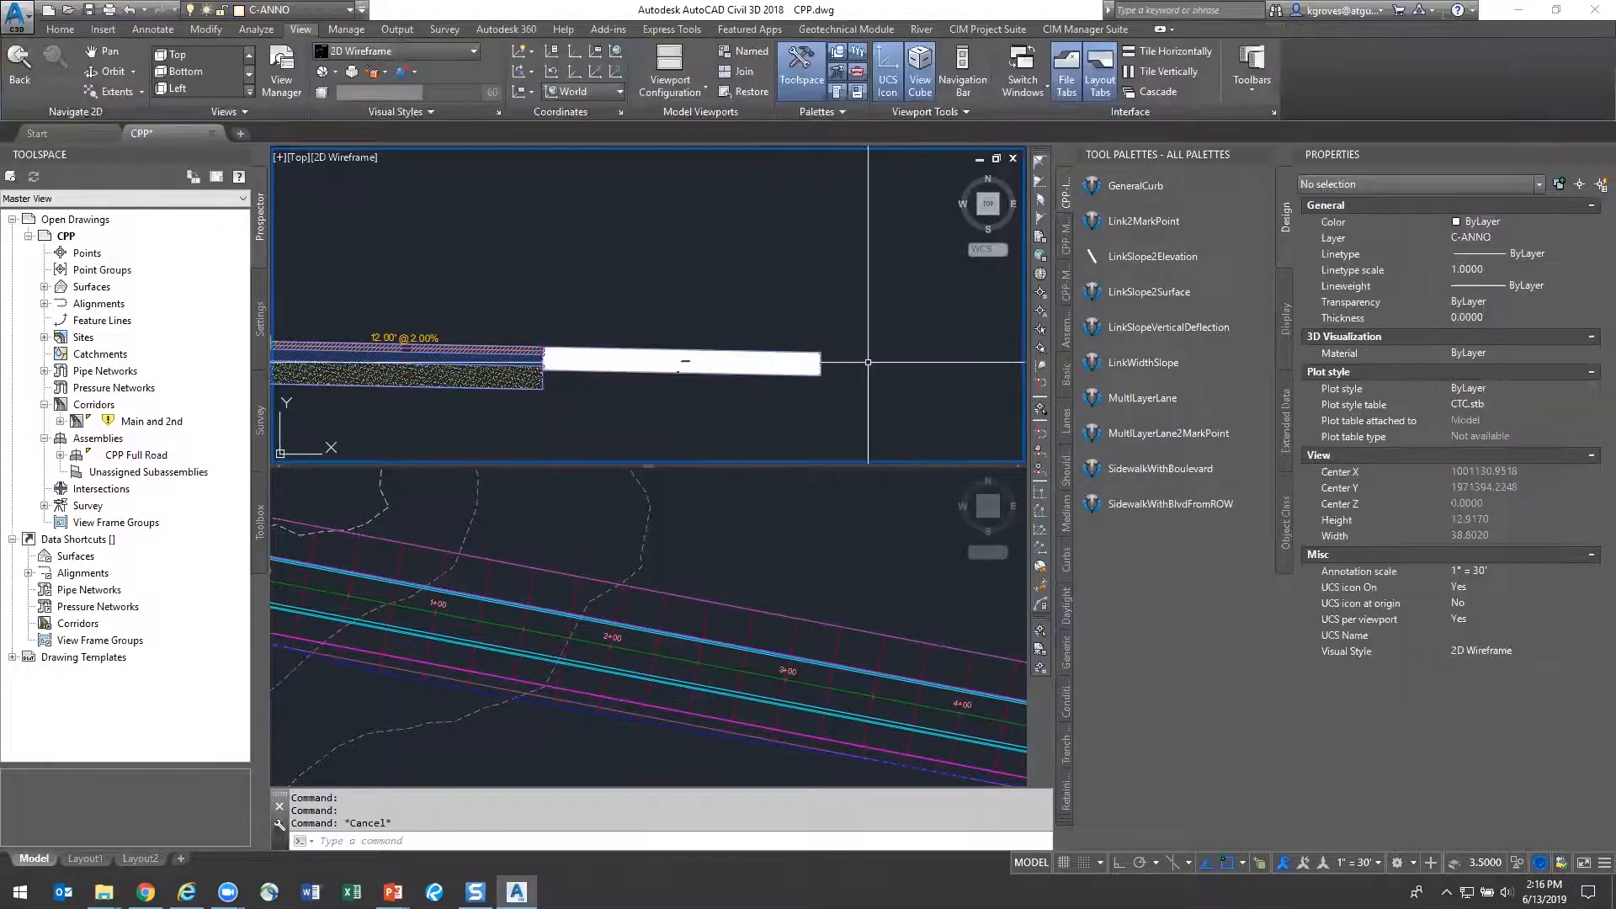
key(ctrl+z)
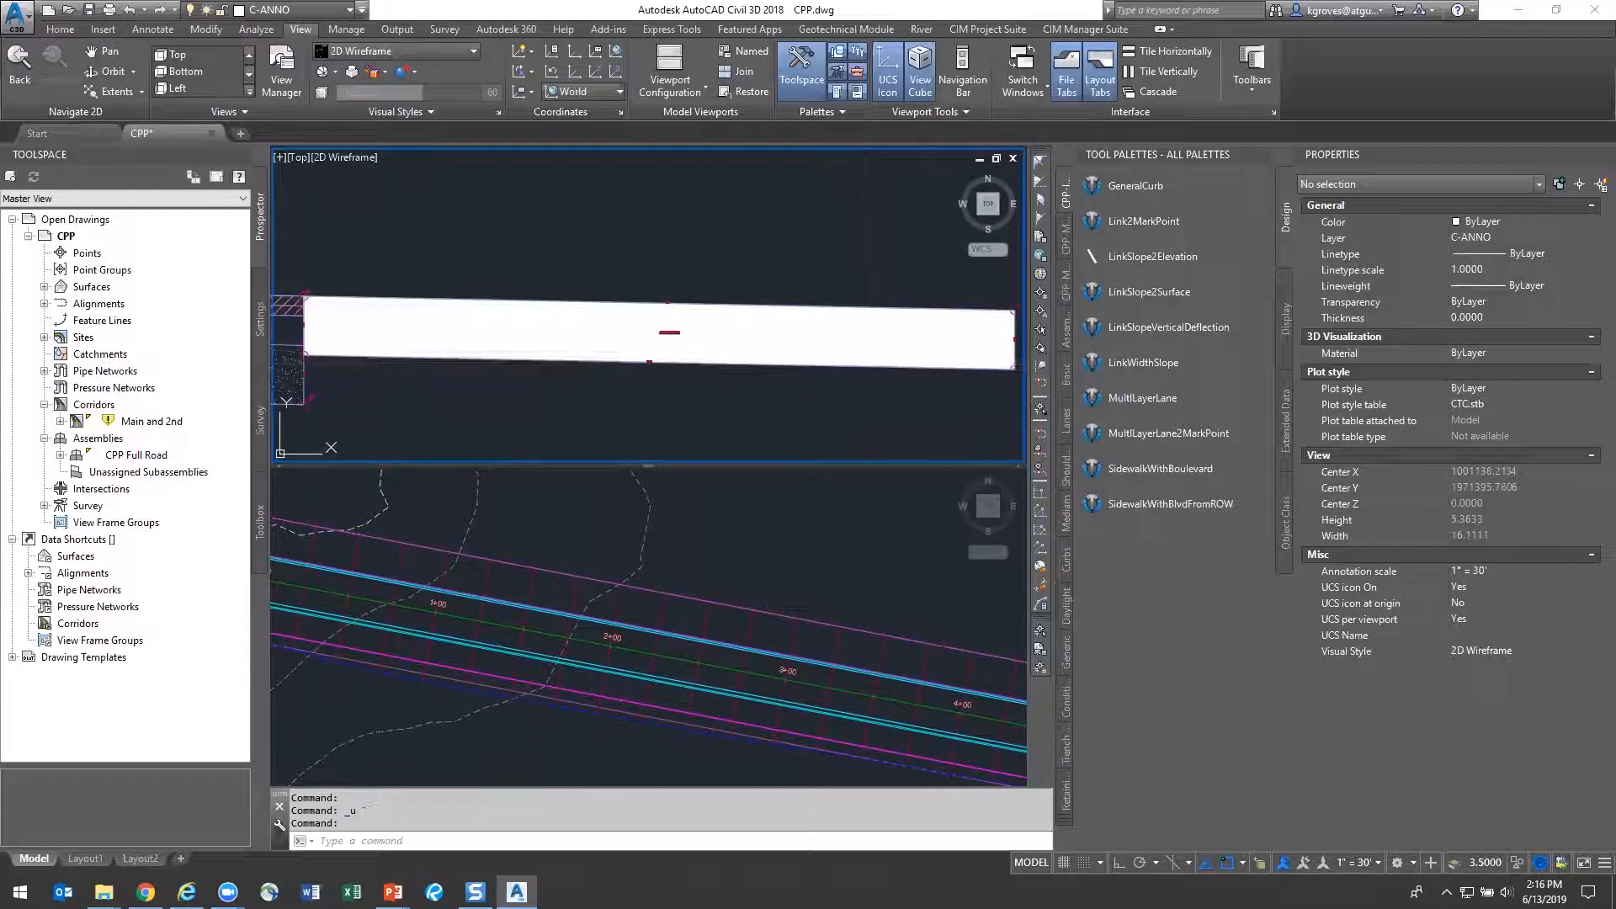
click(791, 388)
click(766, 315)
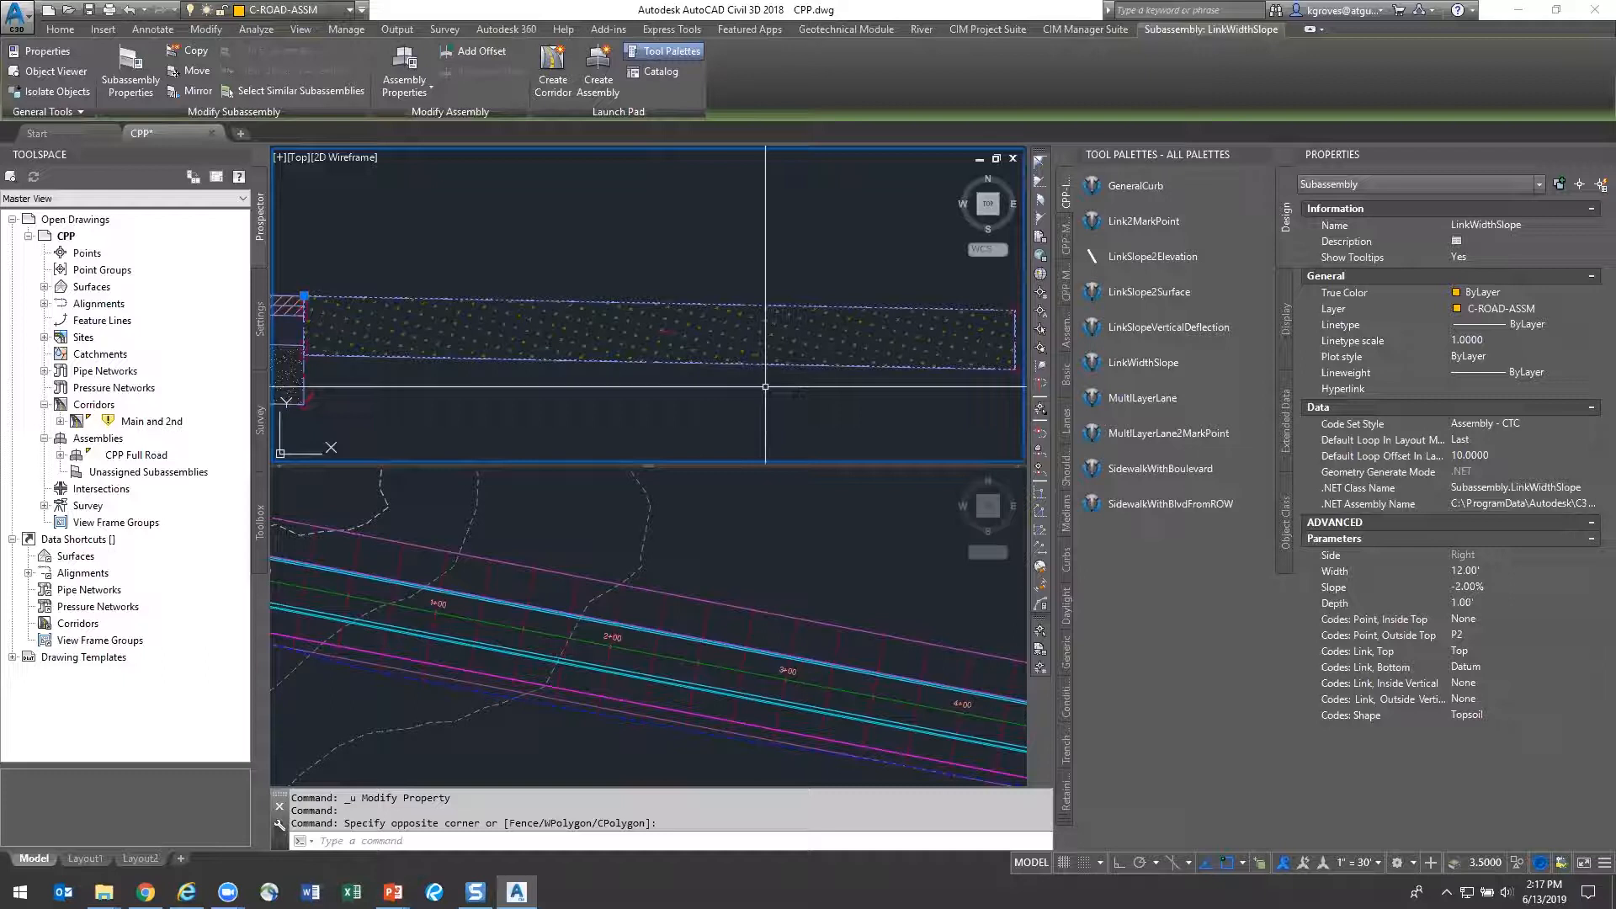
key(Escape)
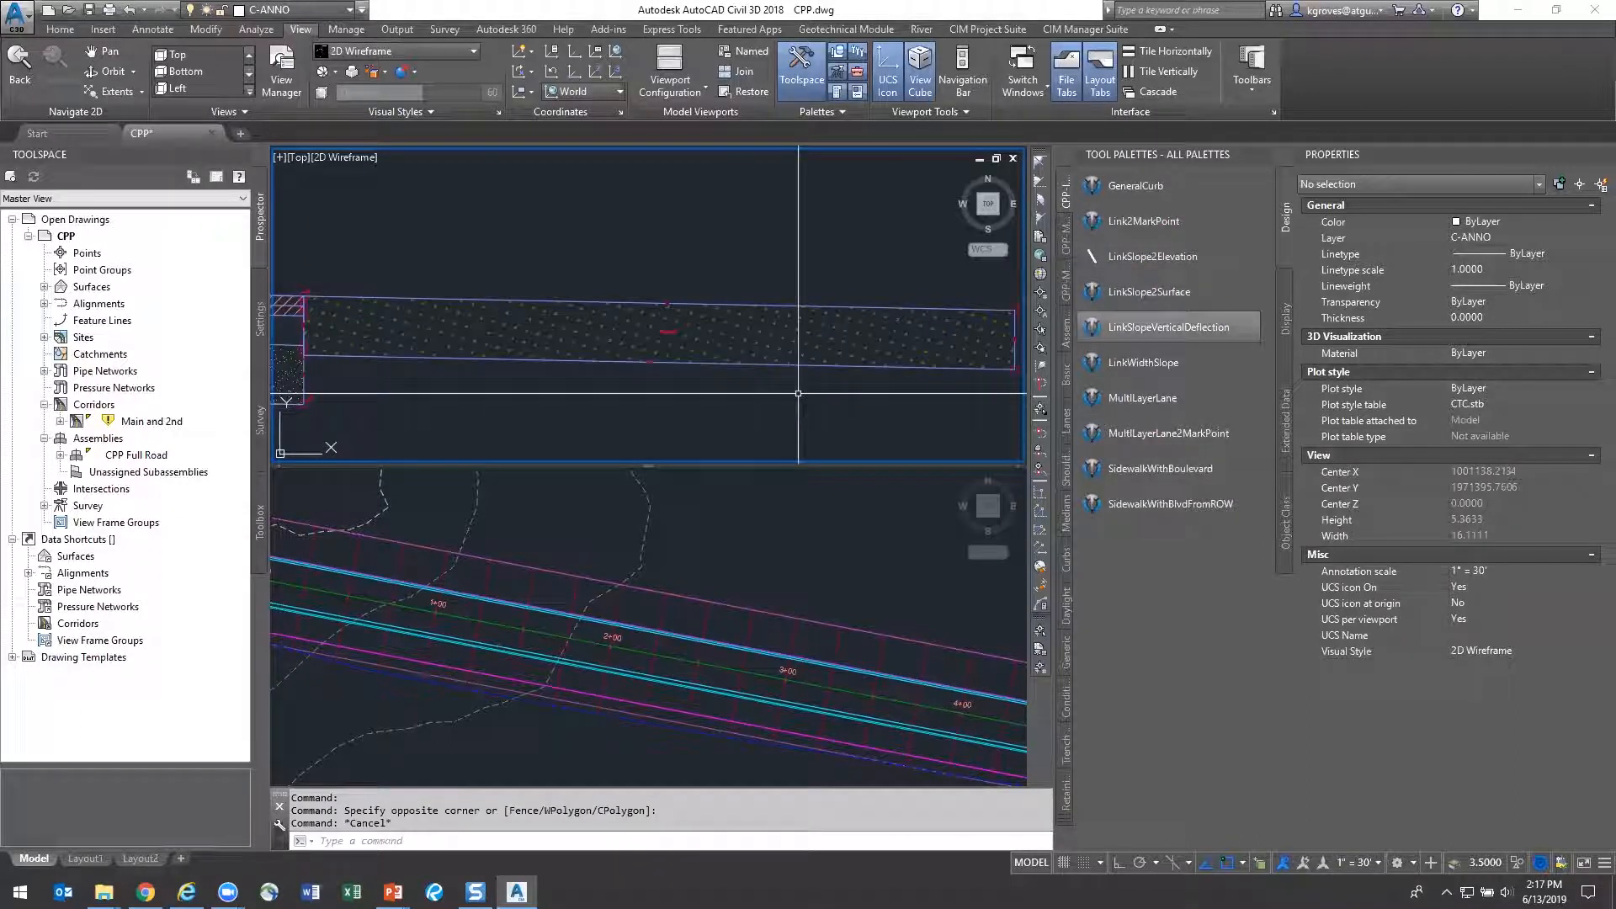
Attach a LinkSlope2Surface subassembly to the outer top edge of the right LinkWidthSlope
middle_drag(876, 383, 773, 378)
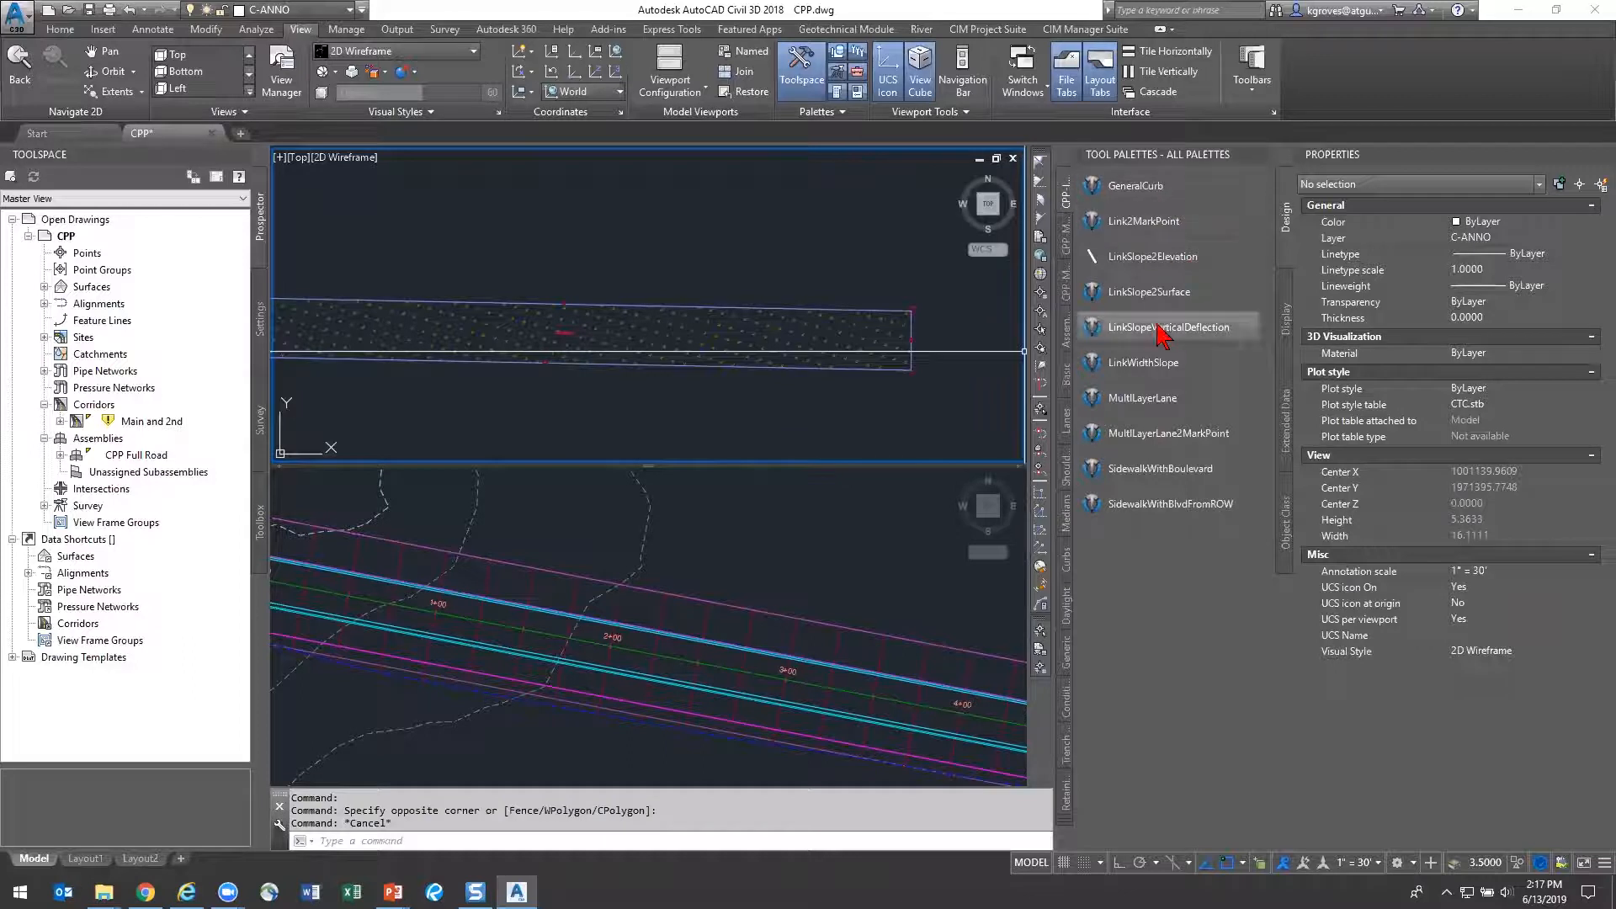
key(Escape)
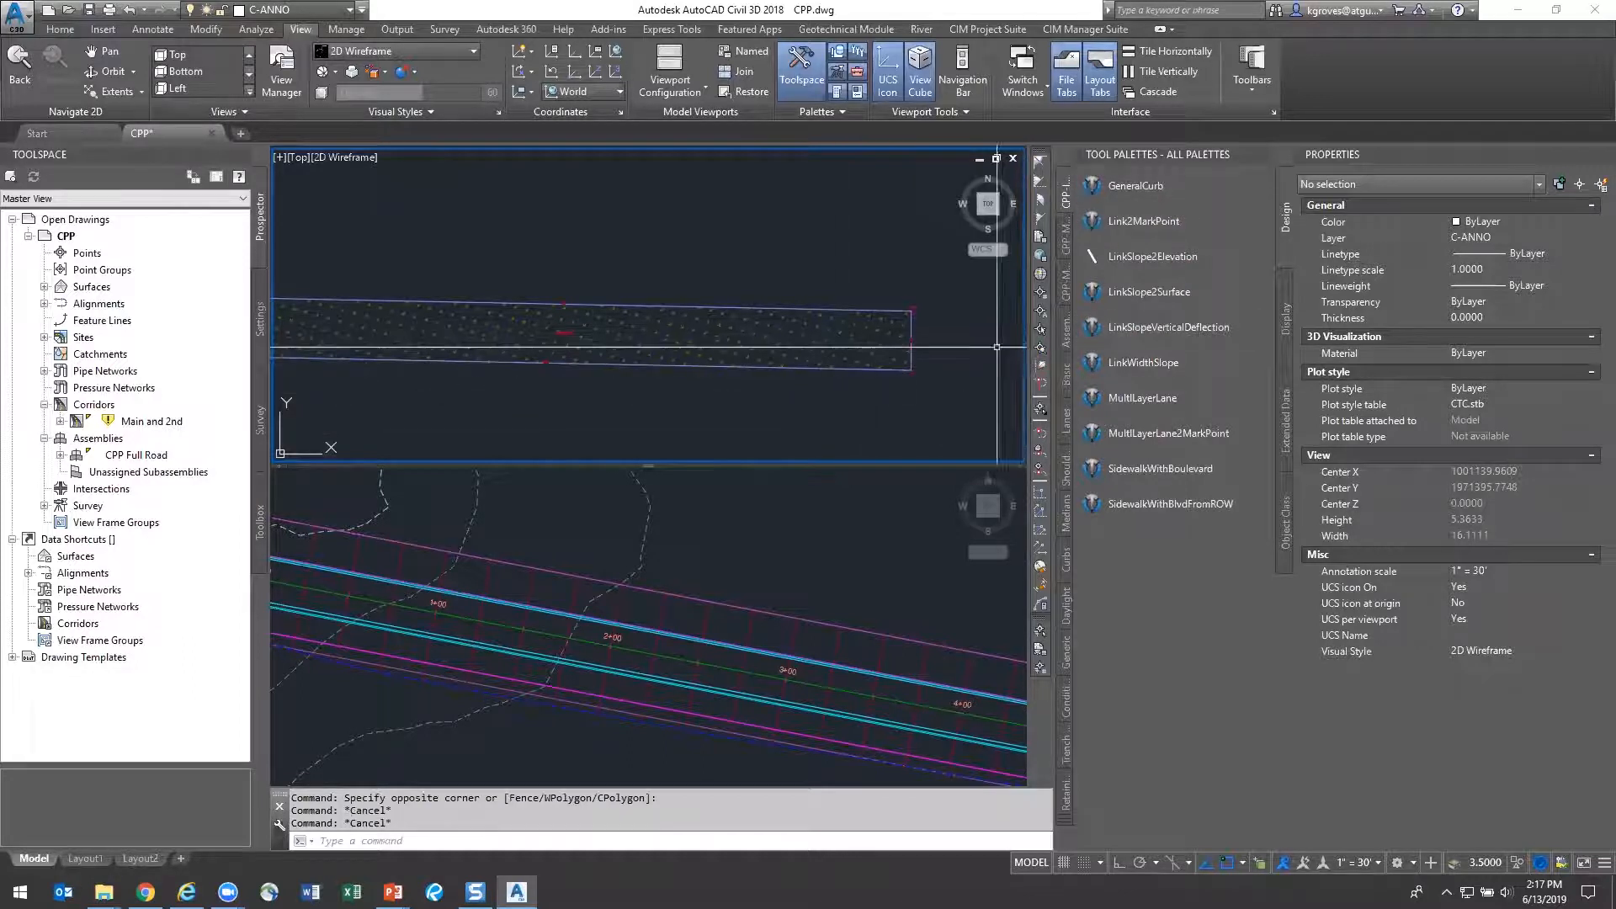
click(1147, 288)
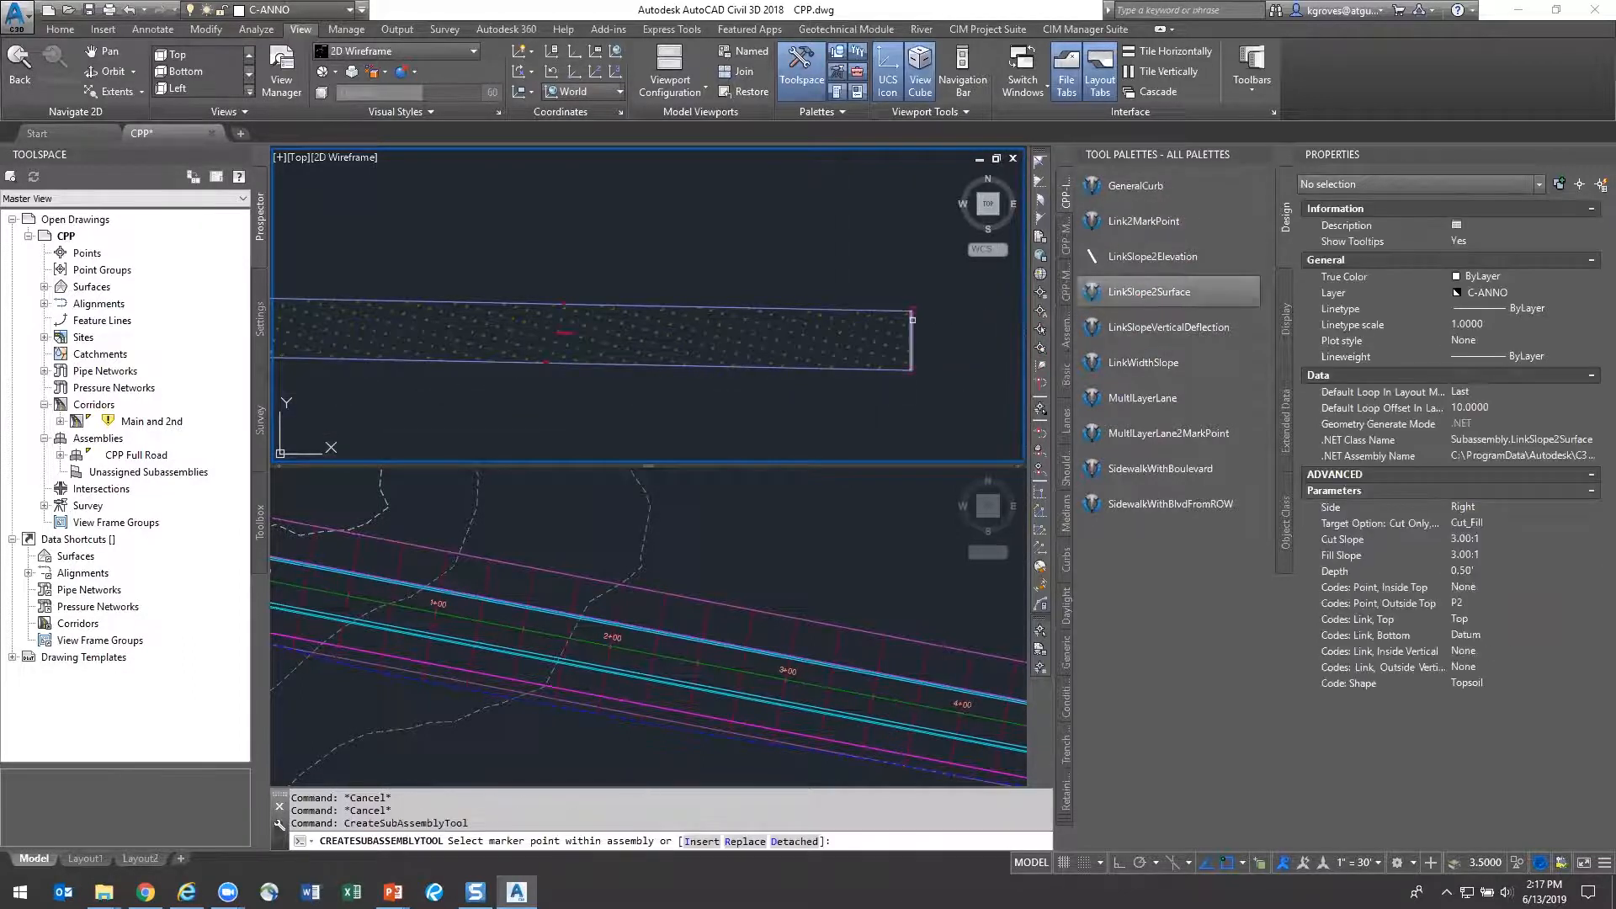
scroll(947, 376, down, 4)
middle_drag(962, 381, 621, 334)
key(Escape)
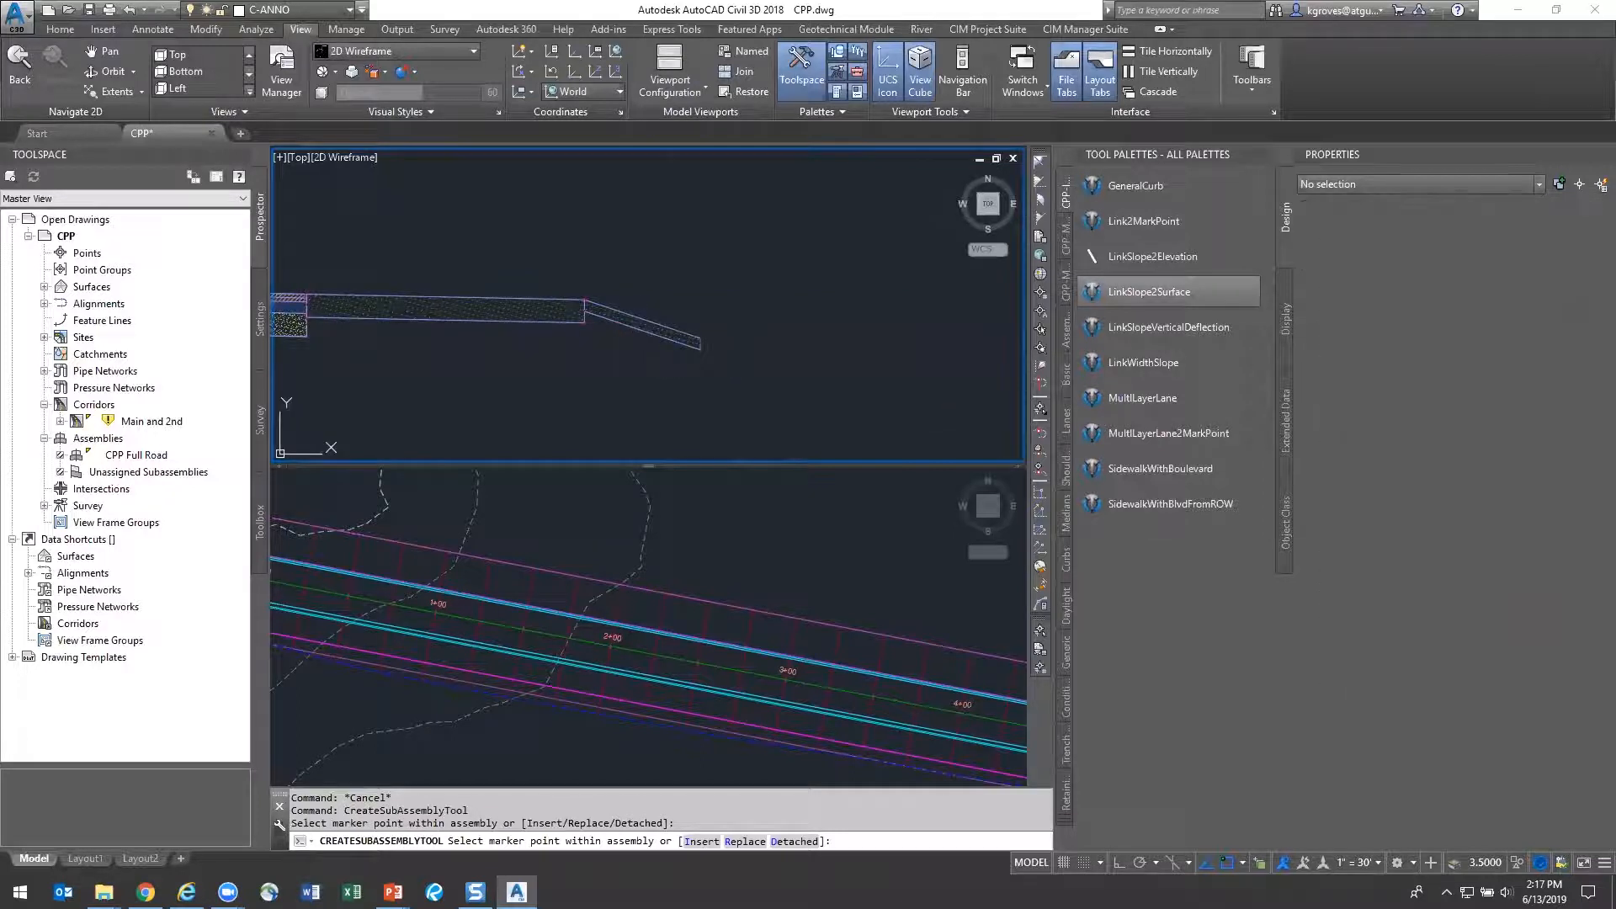
Review the target options of the right LinkSlope2Surface subassembly and keep Cut_Fill
click(676, 322)
click(633, 328)
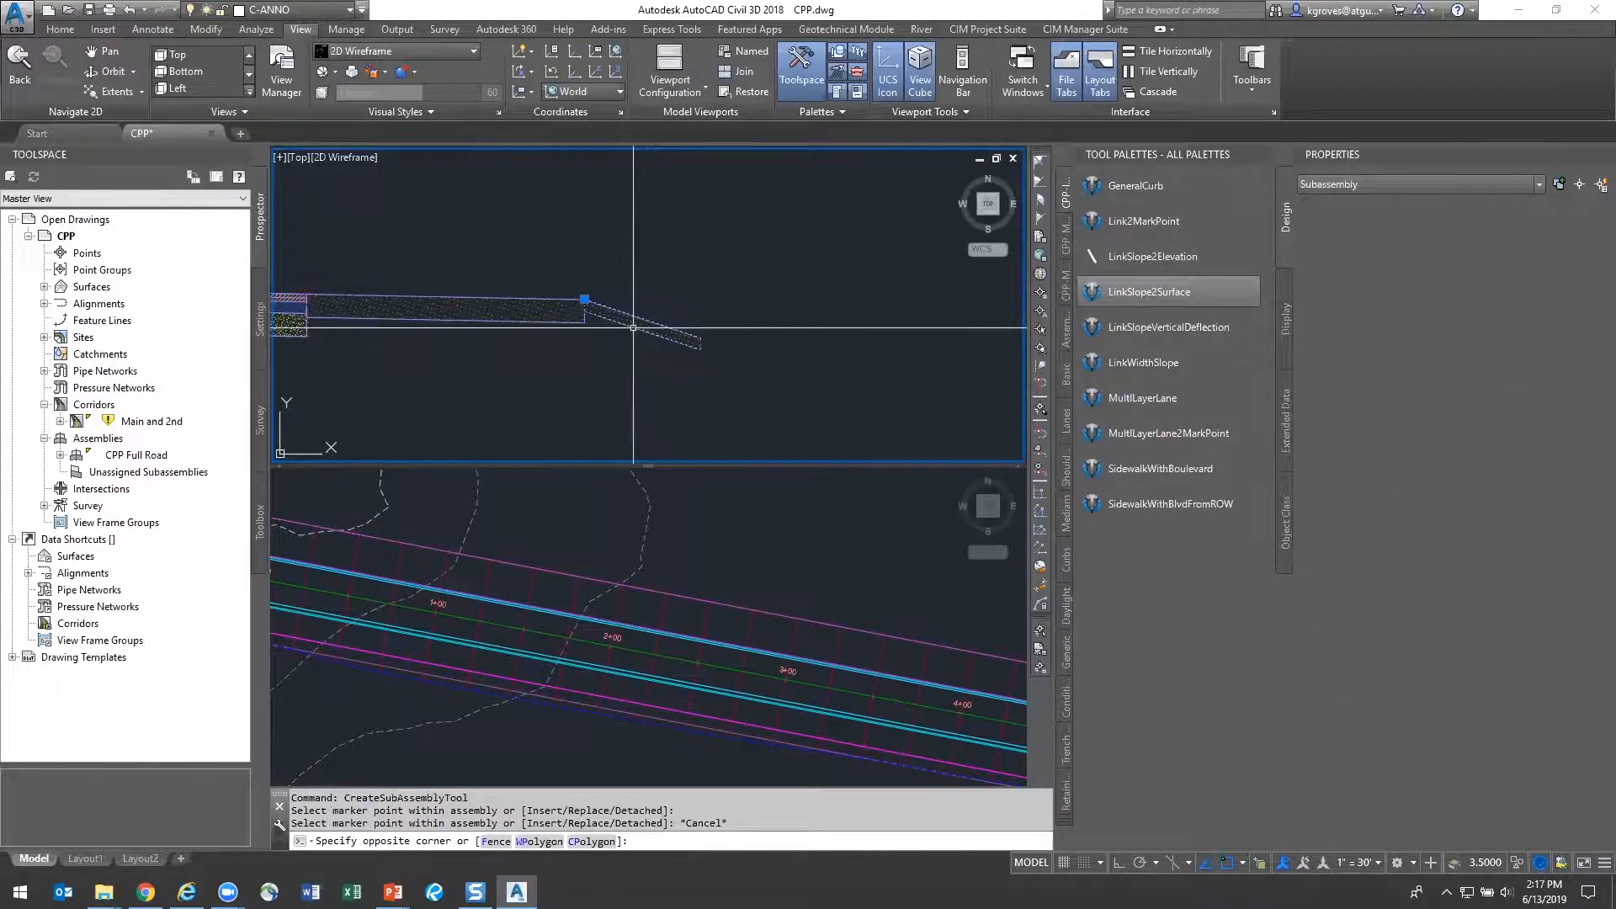
click(1526, 572)
click(1525, 571)
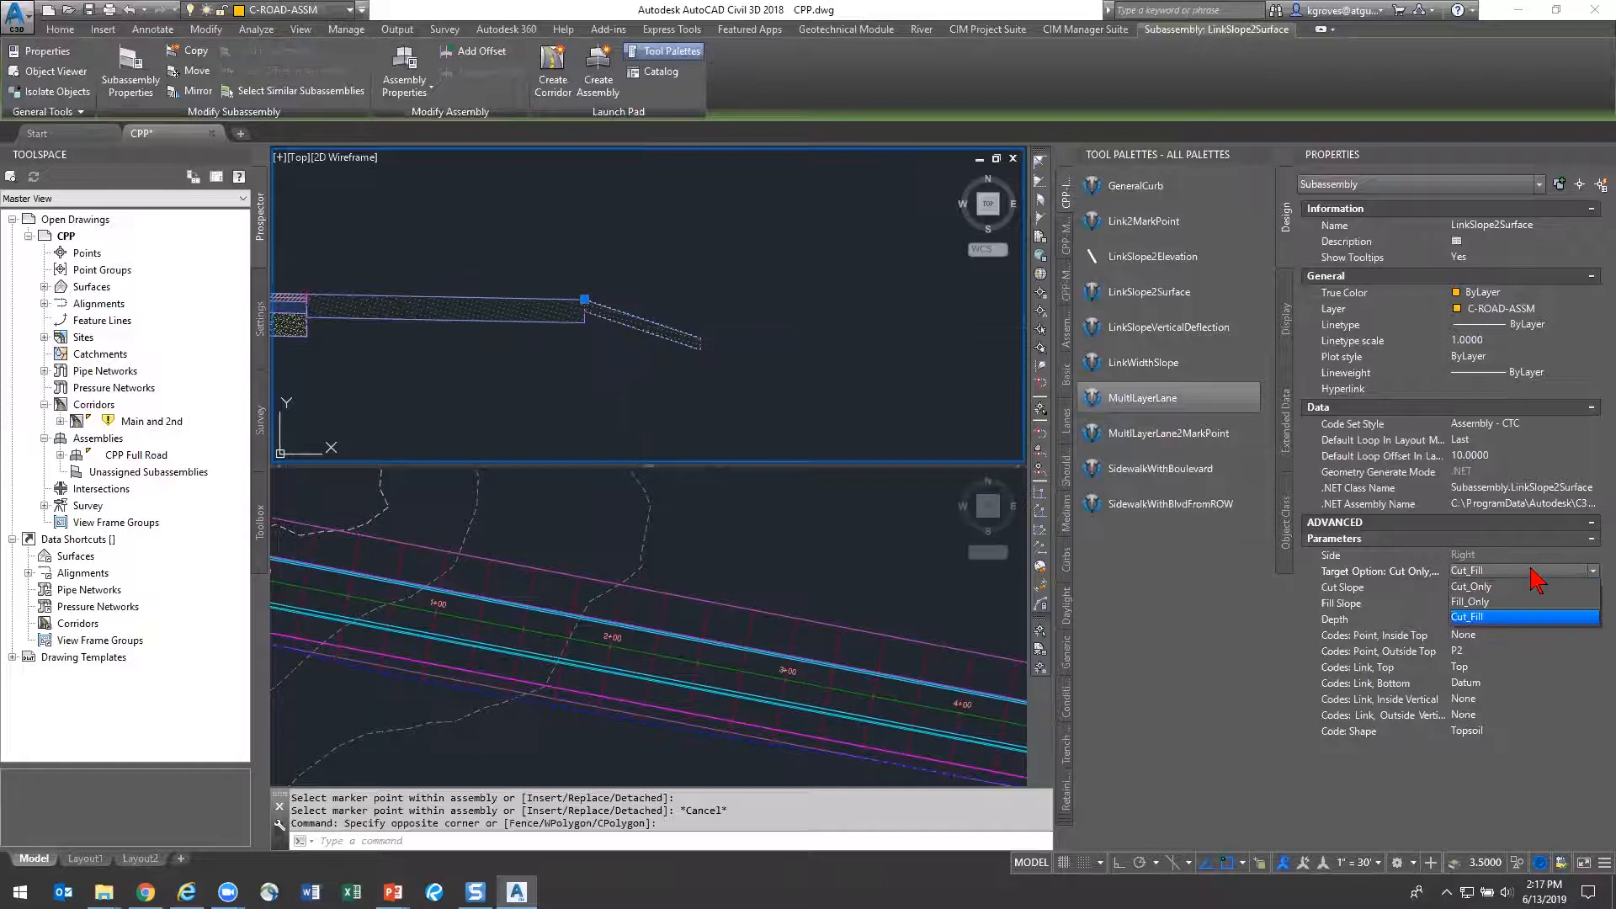
click(1521, 614)
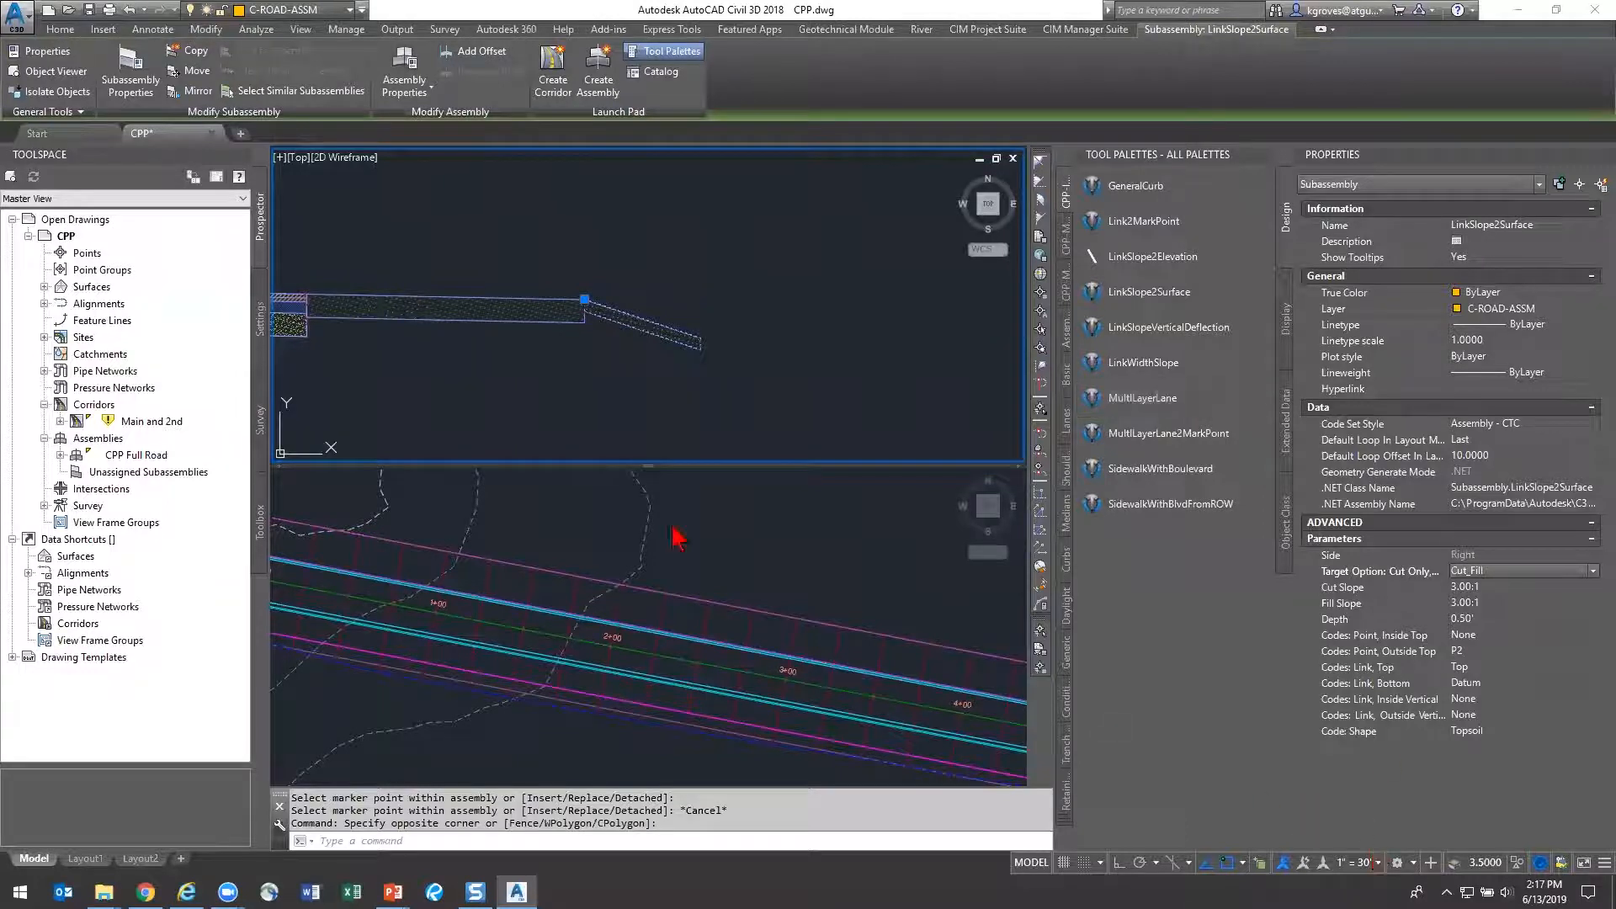
key(Escape)
Set the depth of the right LinkWidthSlope subassembly to 0.5 ft
click(447, 244)
click(724, 361)
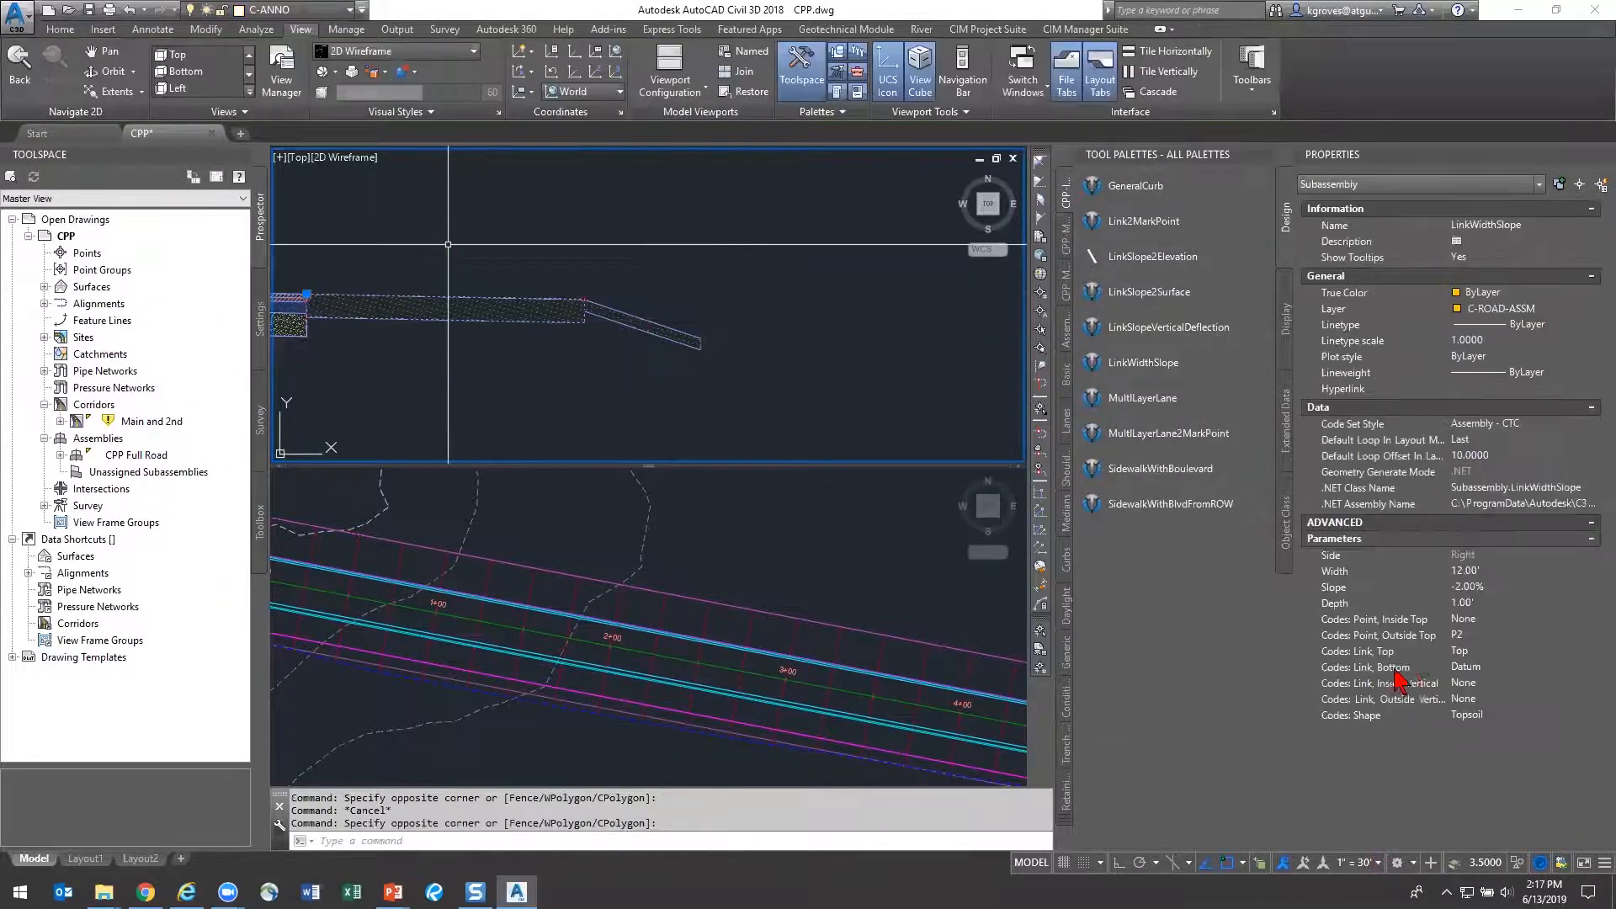
click(1481, 604)
text(.5)
key(Return)
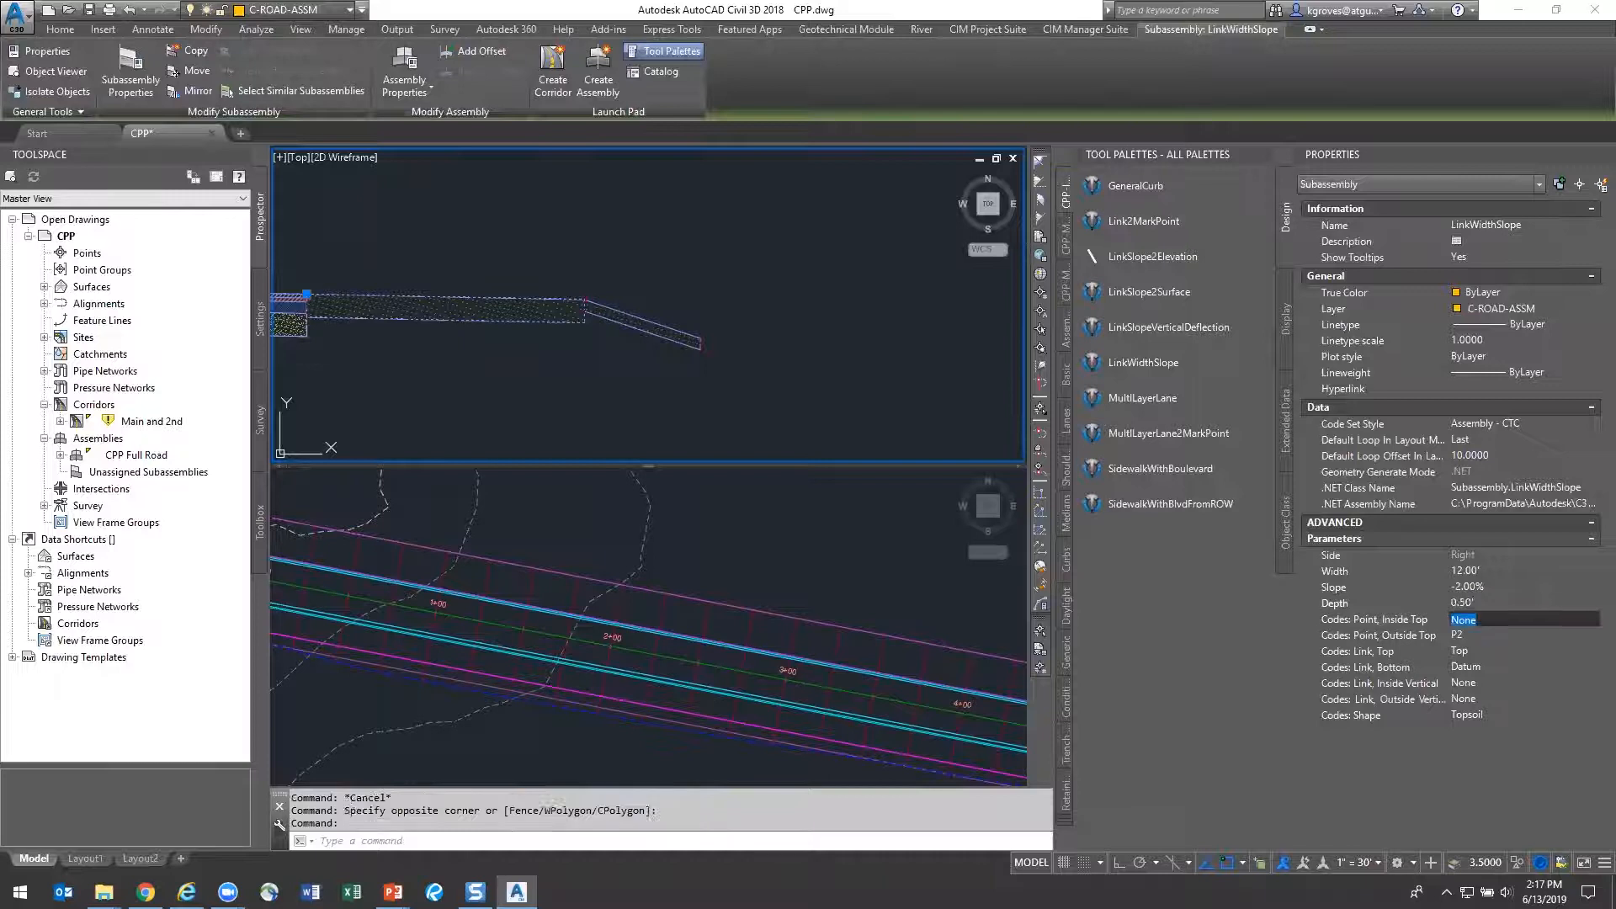
key(Escape)
Edit the region targets of the Main and 2nd corridor, assigning eg as the surface target for LinkSlope2Surface
scroll(523, 539, down, 2)
scroll(524, 539, down, 2)
middle_drag(459, 406, 719, 322)
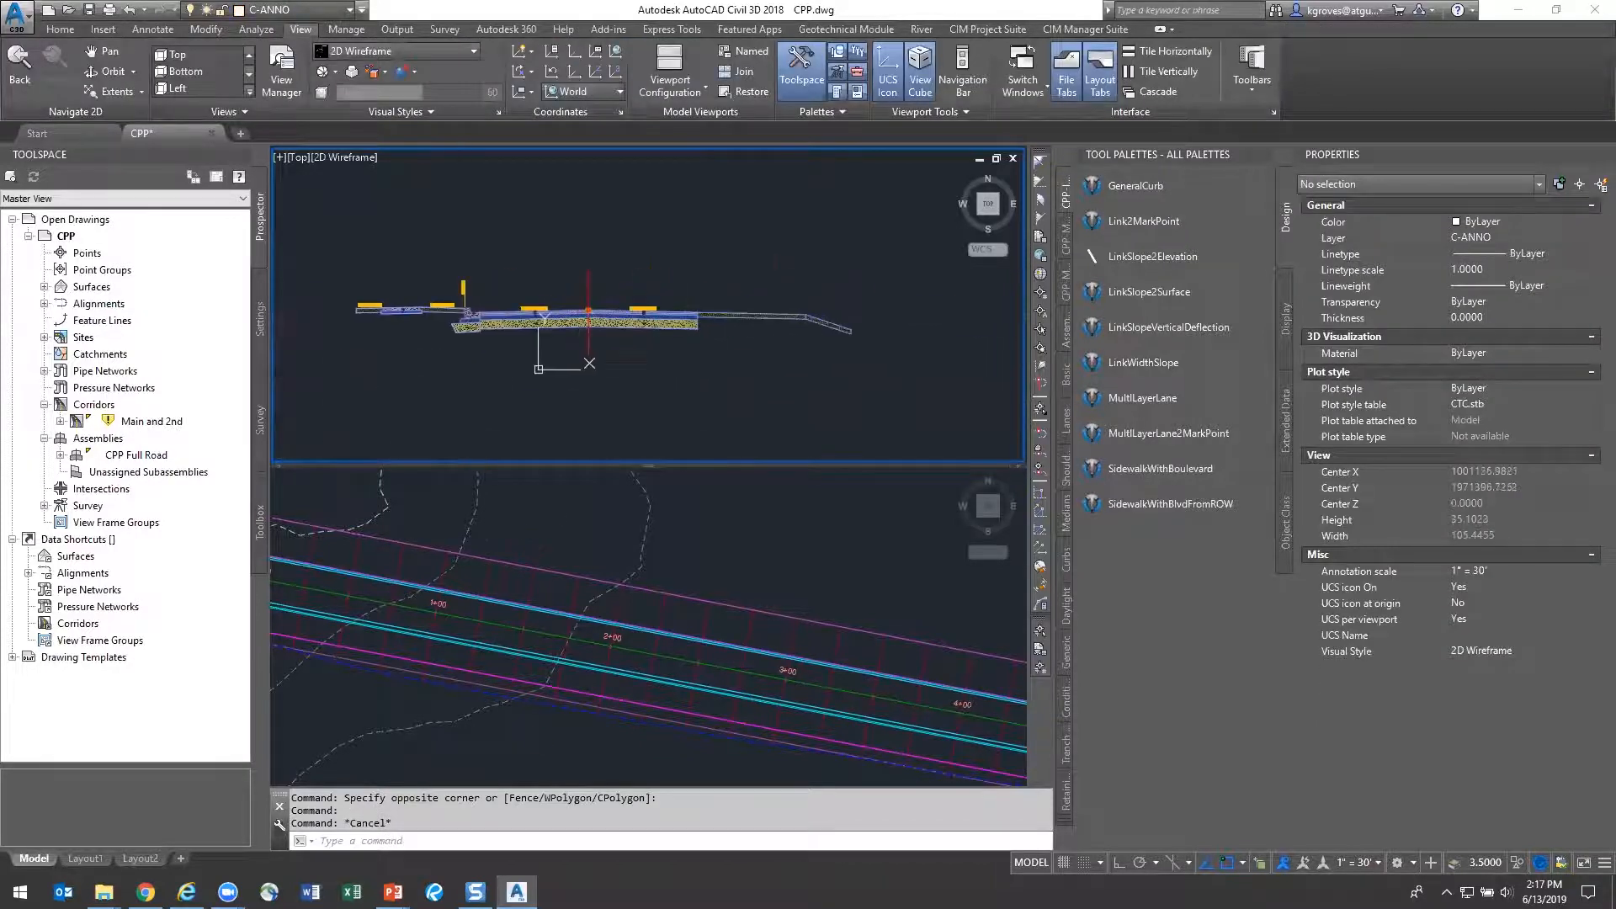
click(528, 637)
click(528, 637)
scroll(528, 638, down, 4)
mouse_move(530, 638)
middle_down()
mouse_move(569, 599)
mouse_move(531, 592)
middle_up()
click(367, 88)
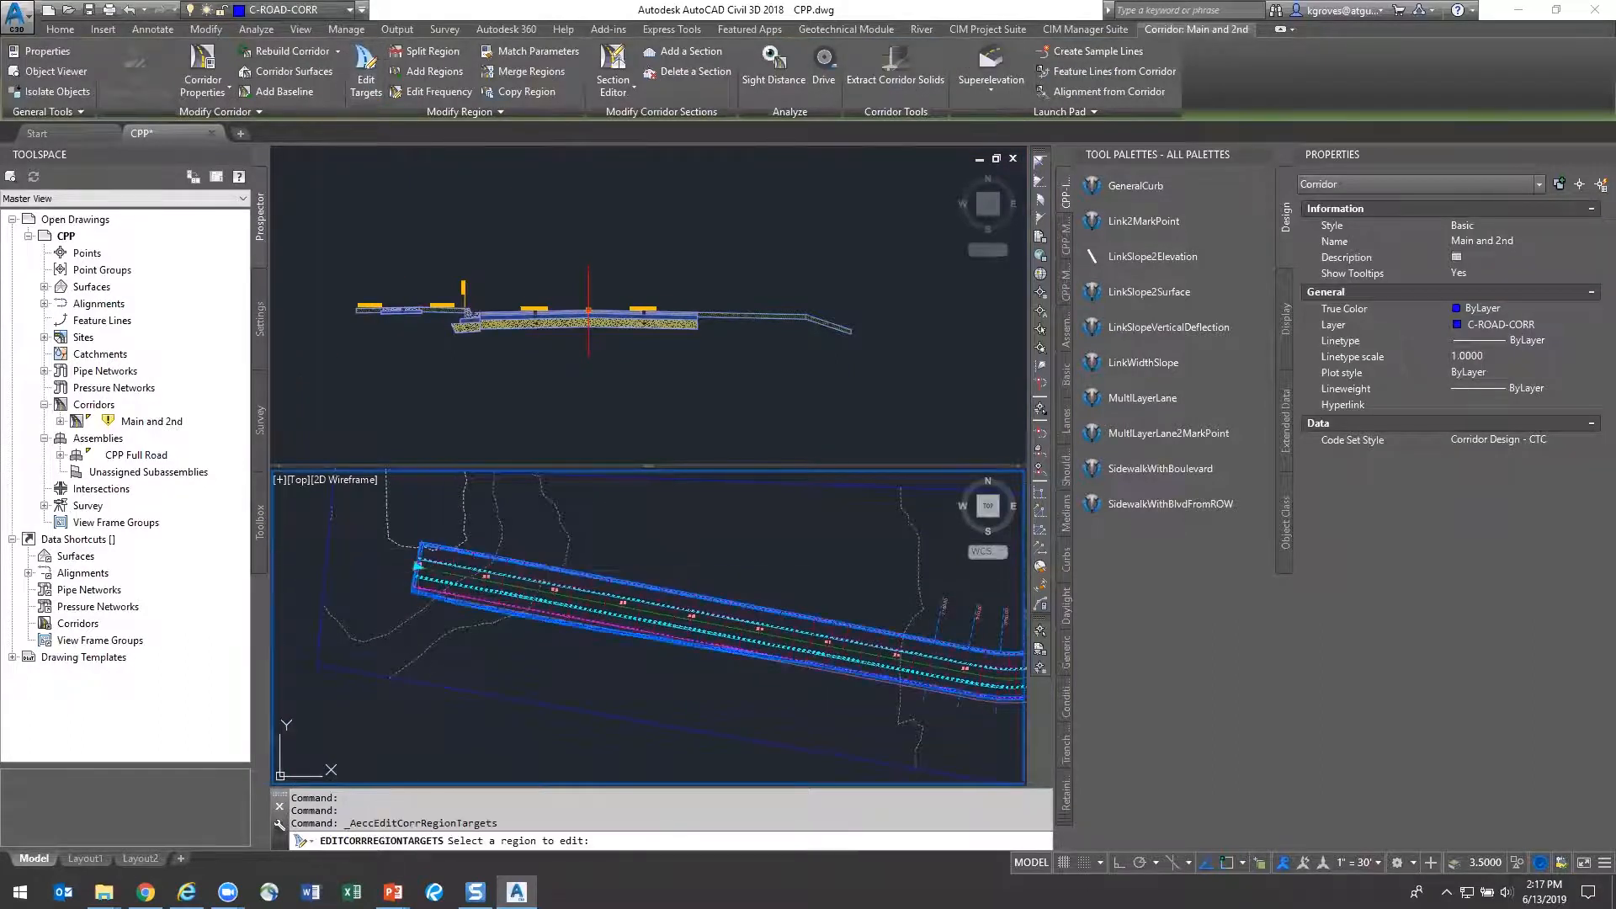
click(496, 610)
click(762, 373)
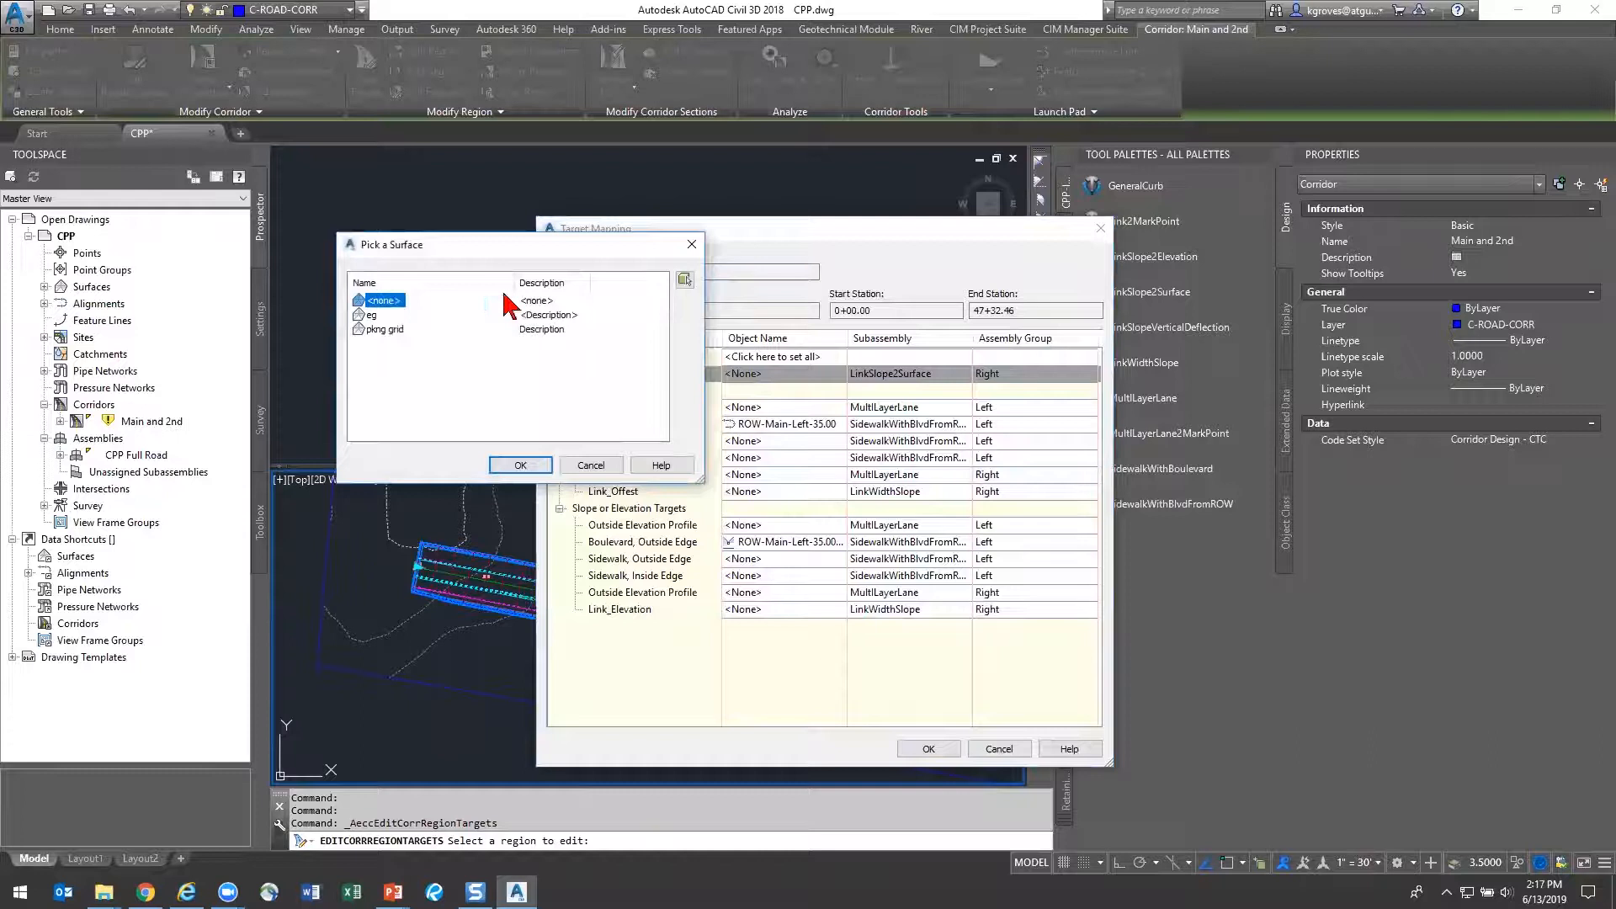
click(513, 465)
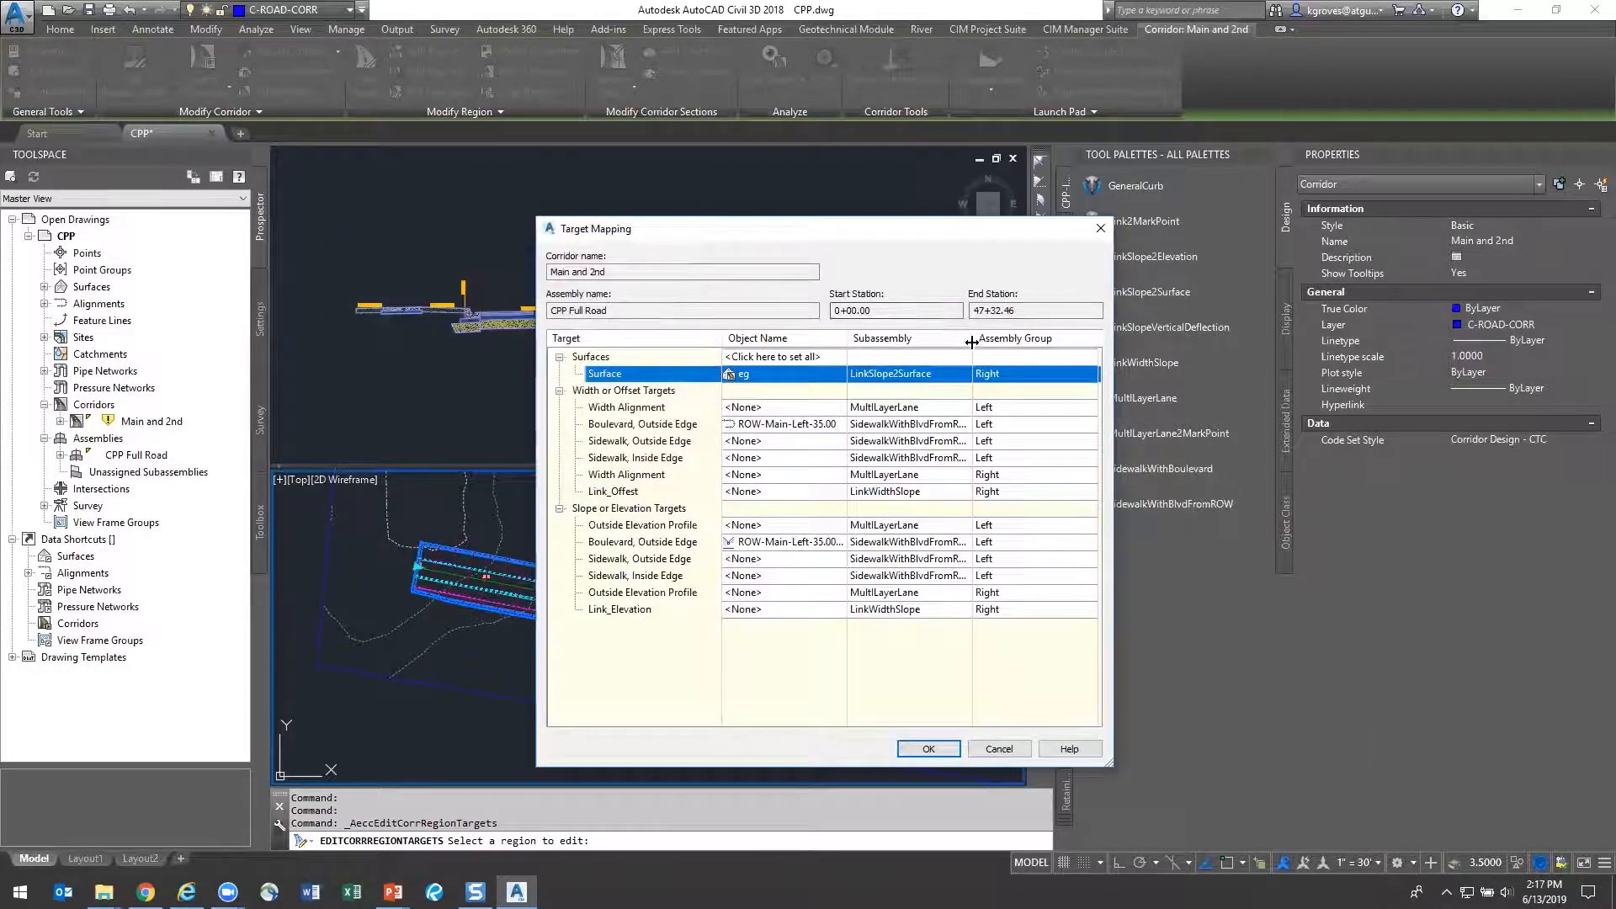
Widen the Subassembly column and examine the boulevard outside edge offset and elevation targets in the target mapping
drag(1033, 340, 1034, 342)
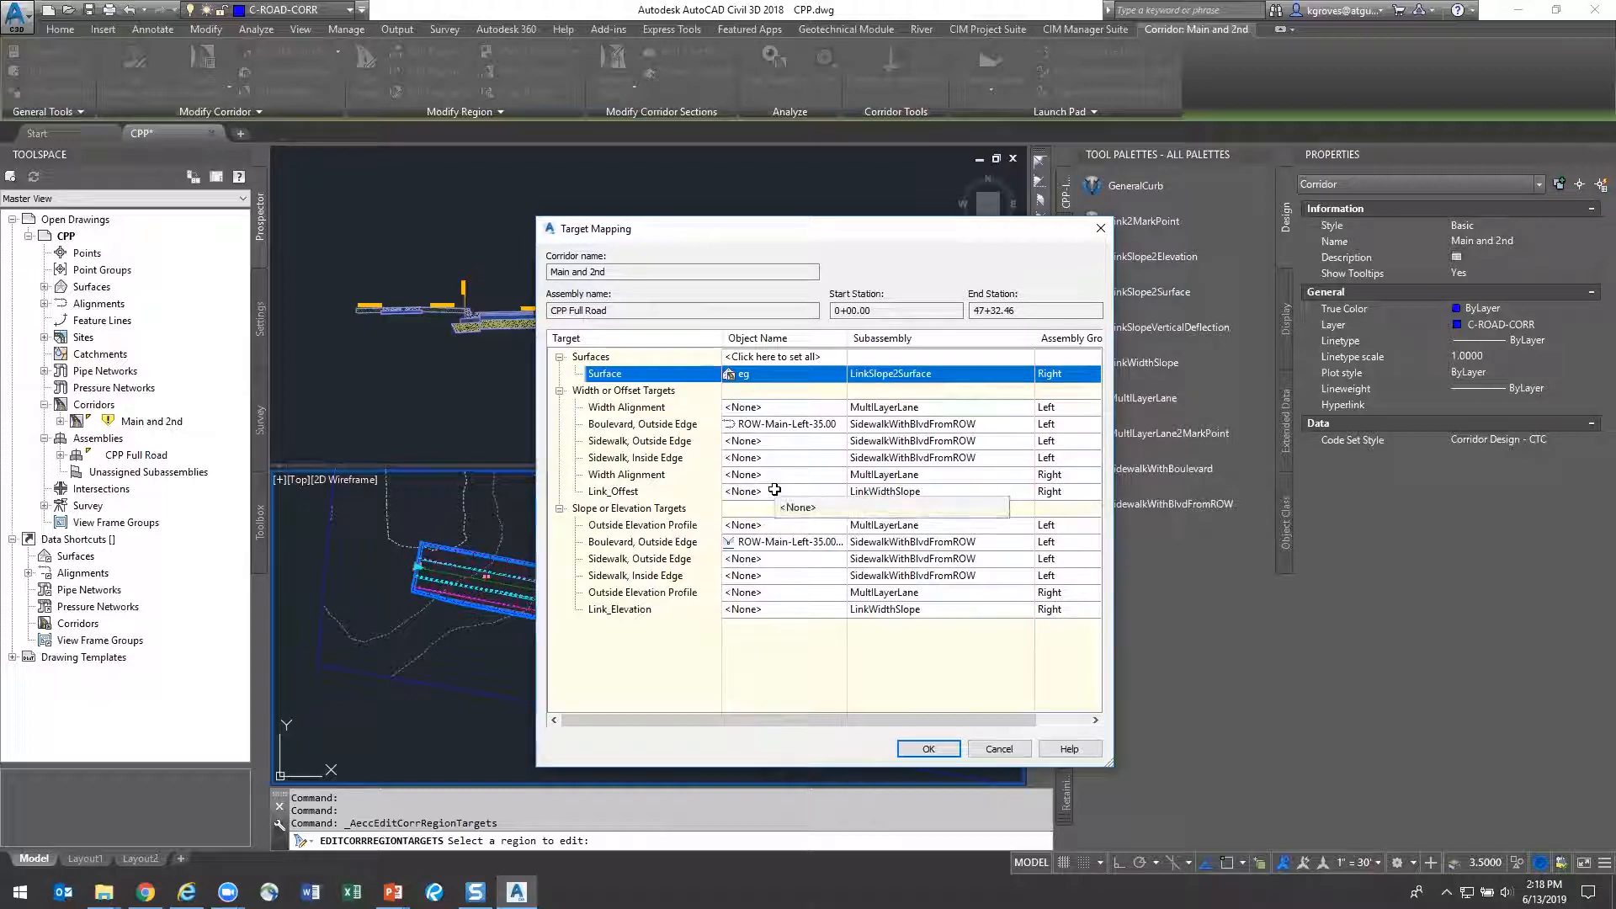
click(656, 426)
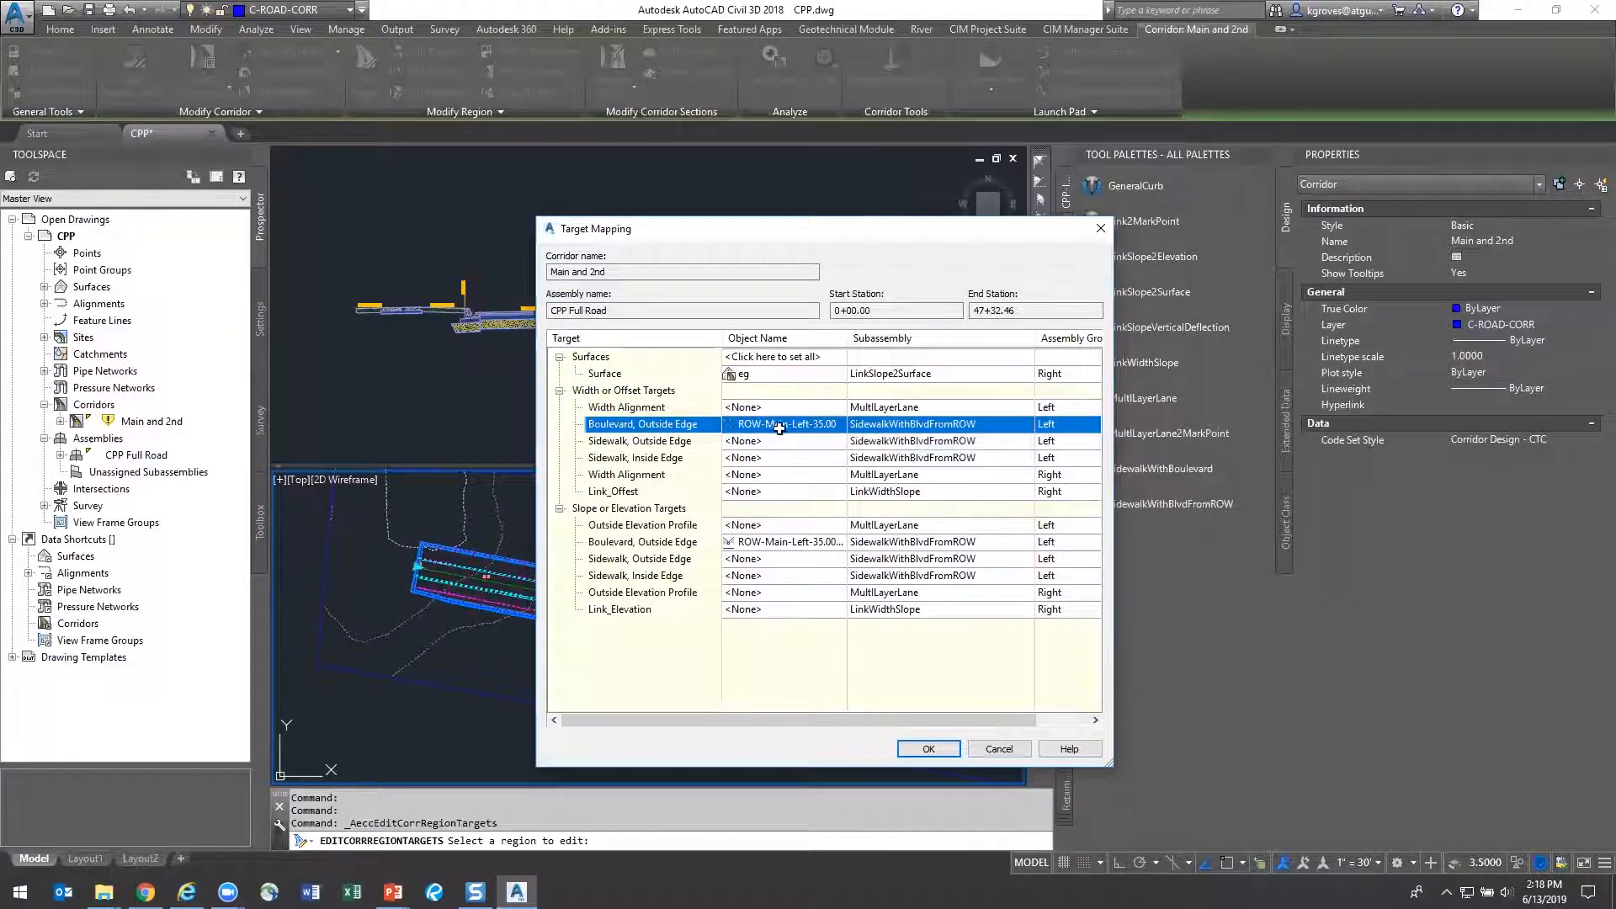
click(686, 544)
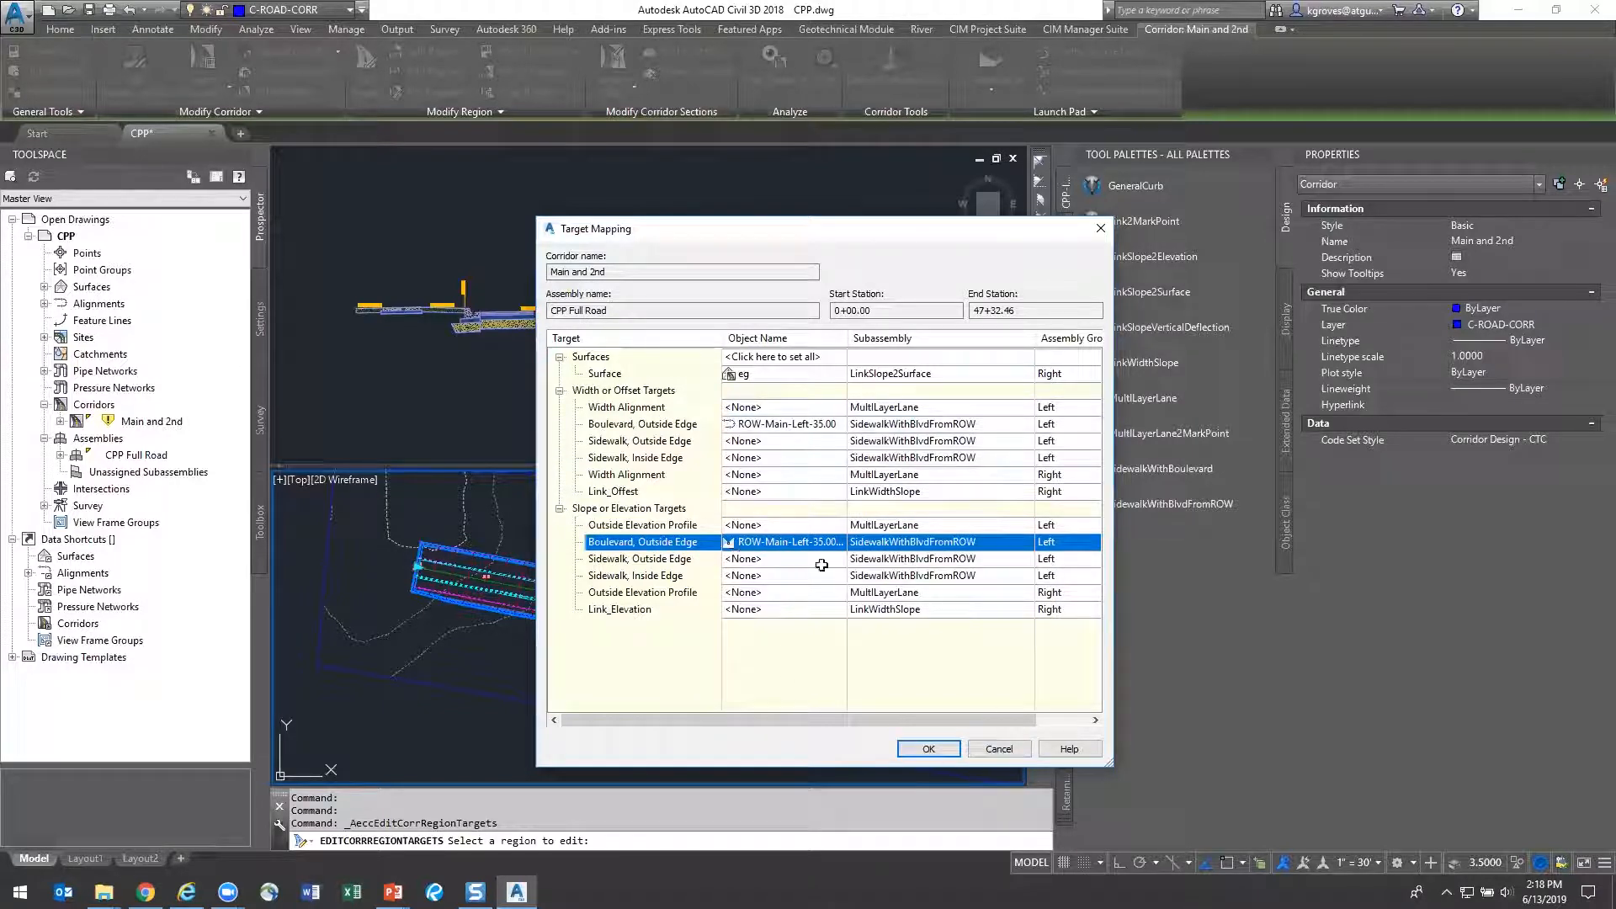
Close the target mapping, end the region target command and create a surface profile along the ROW-Main-Left-35.00 offset alignment
click(956, 750)
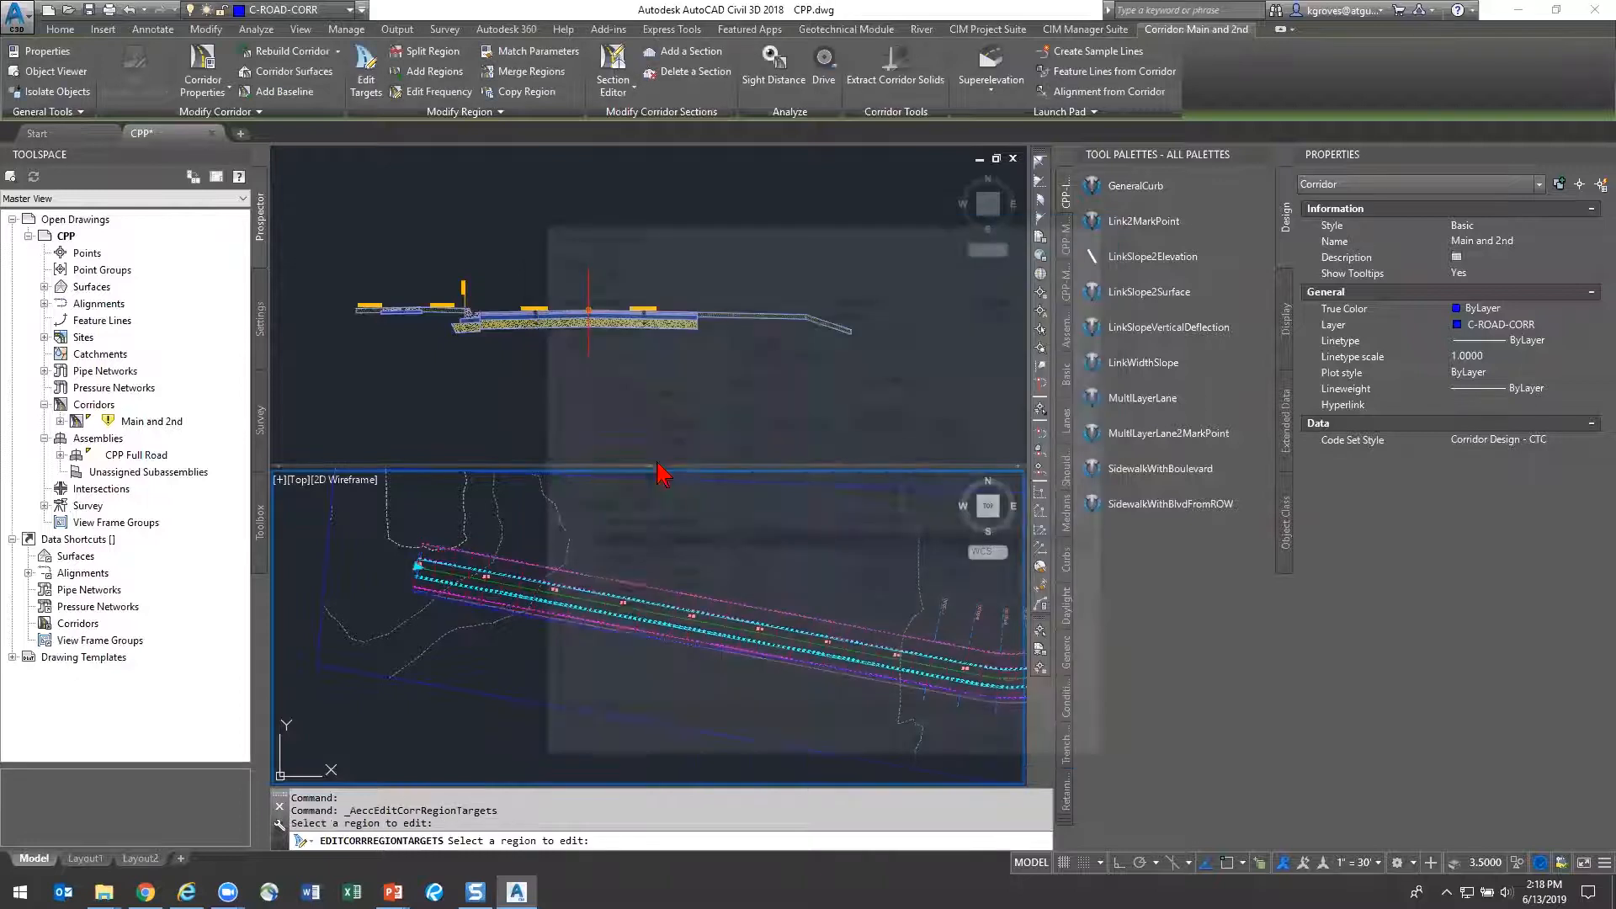
key(Escape)
scroll(601, 573, up, 3)
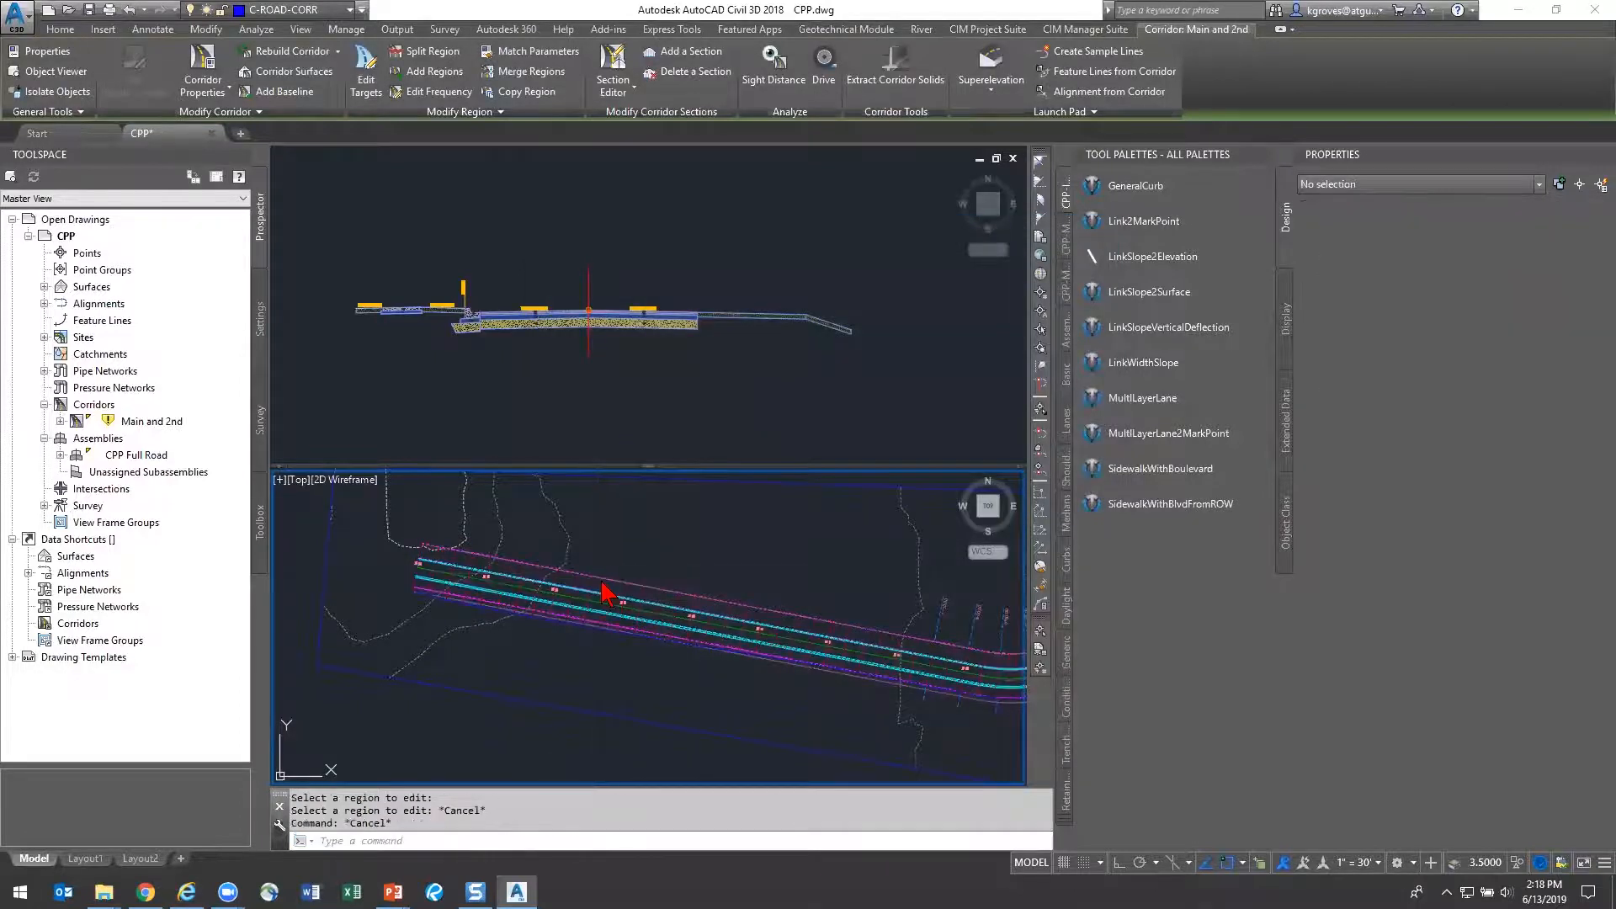
key(Escape)
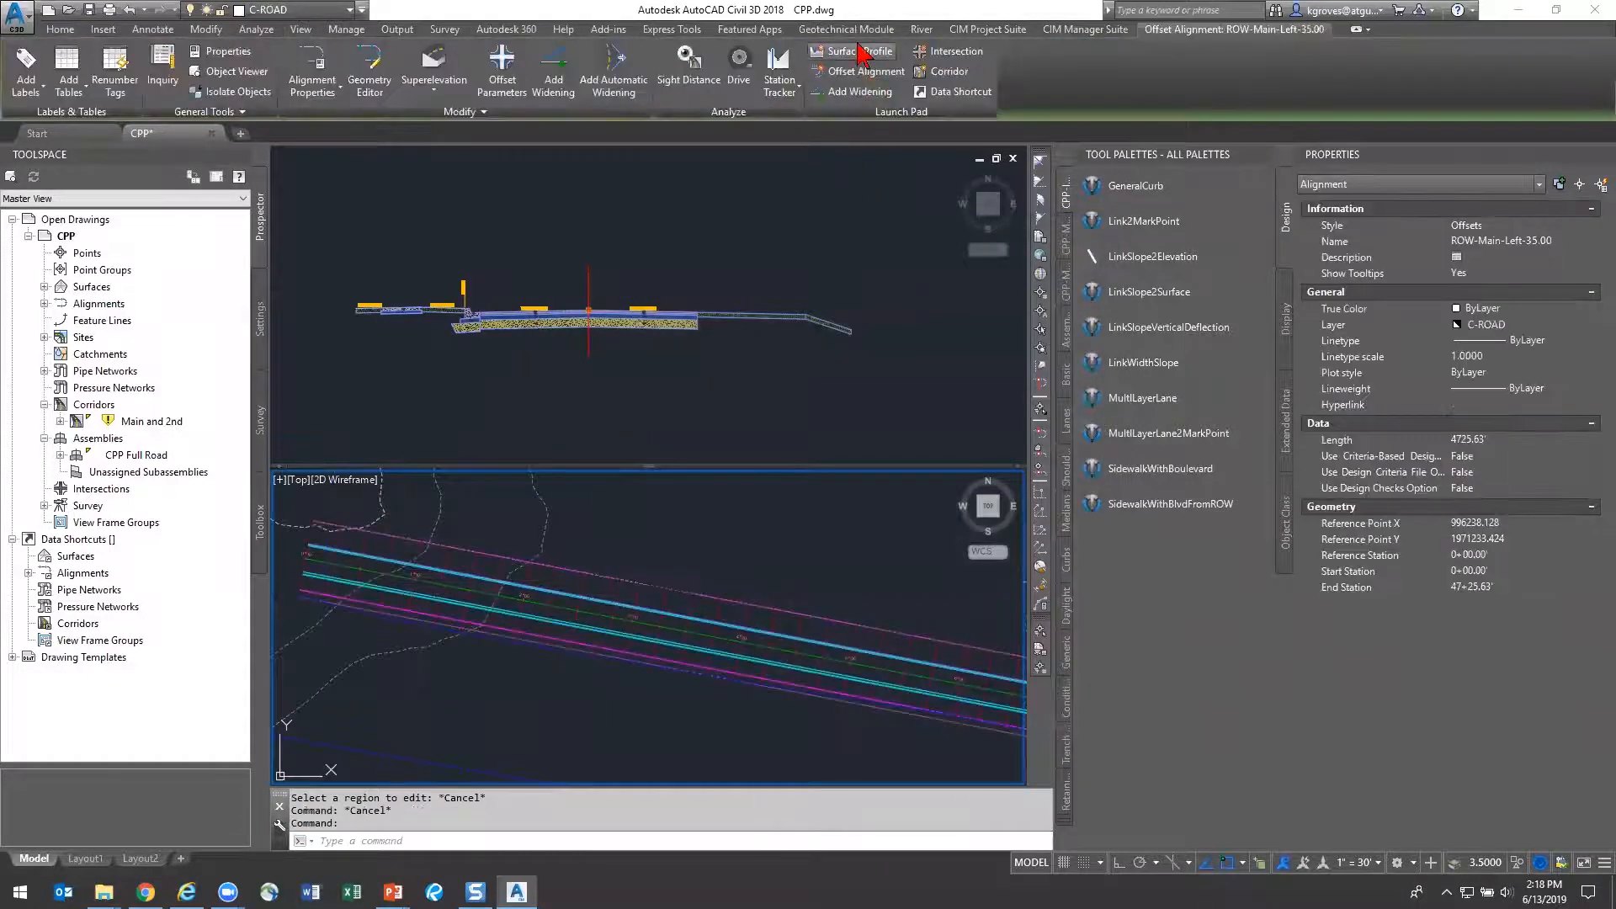
click(862, 53)
click(1035, 441)
click(894, 619)
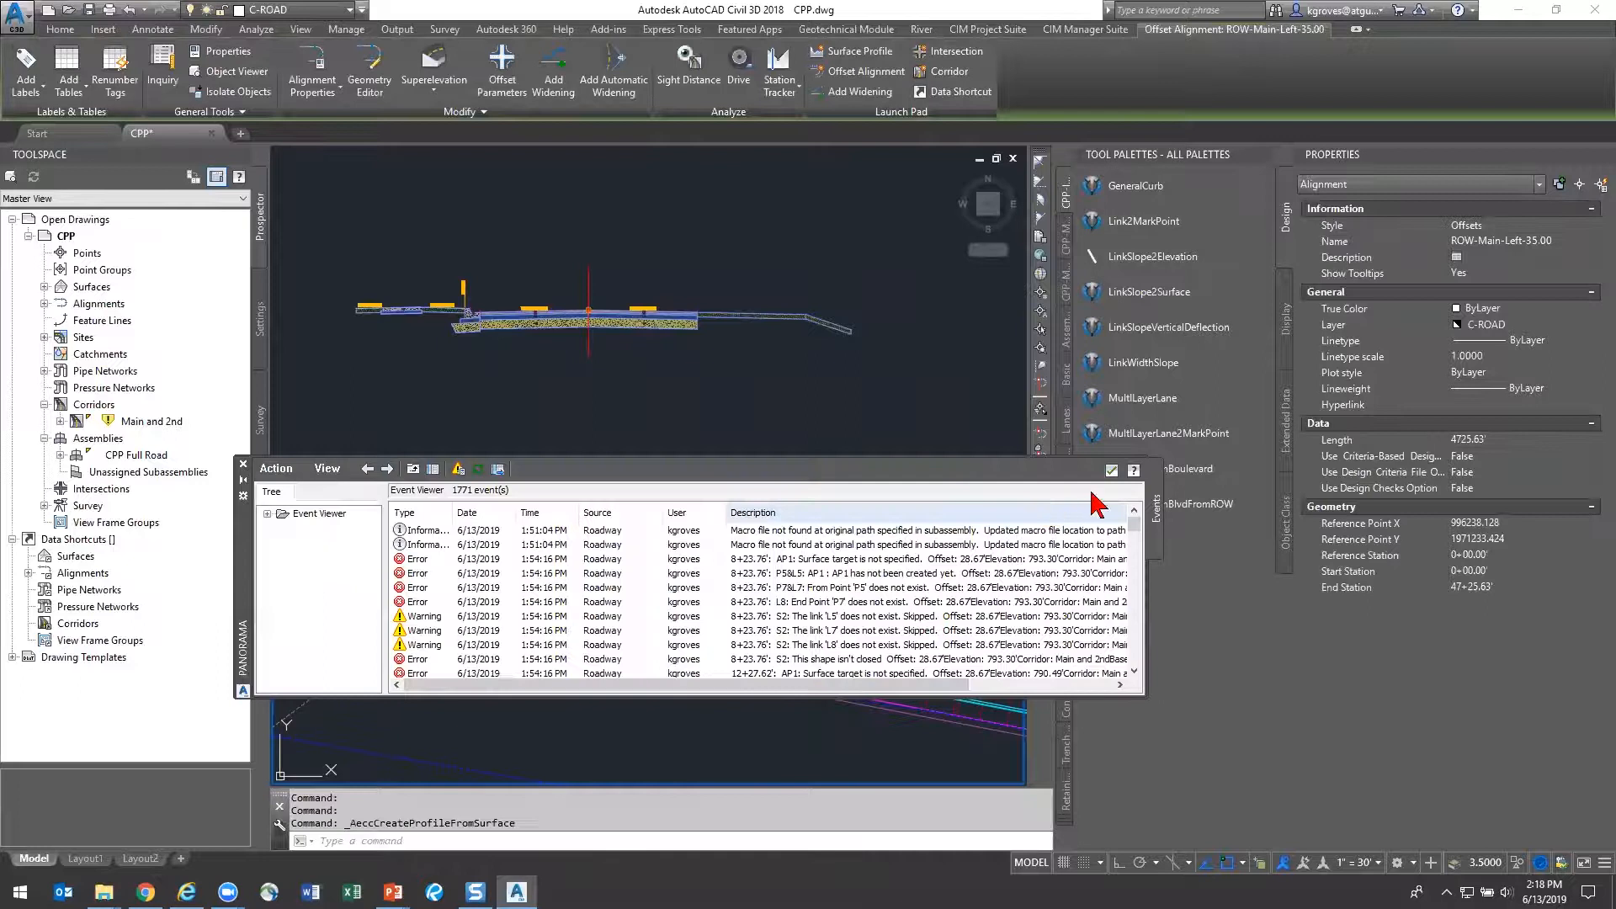
key(Escape)
Reopen the region targets of the Main and 2nd corridor and set eg as the surface target for LinkSlope2Surface
click(665, 614)
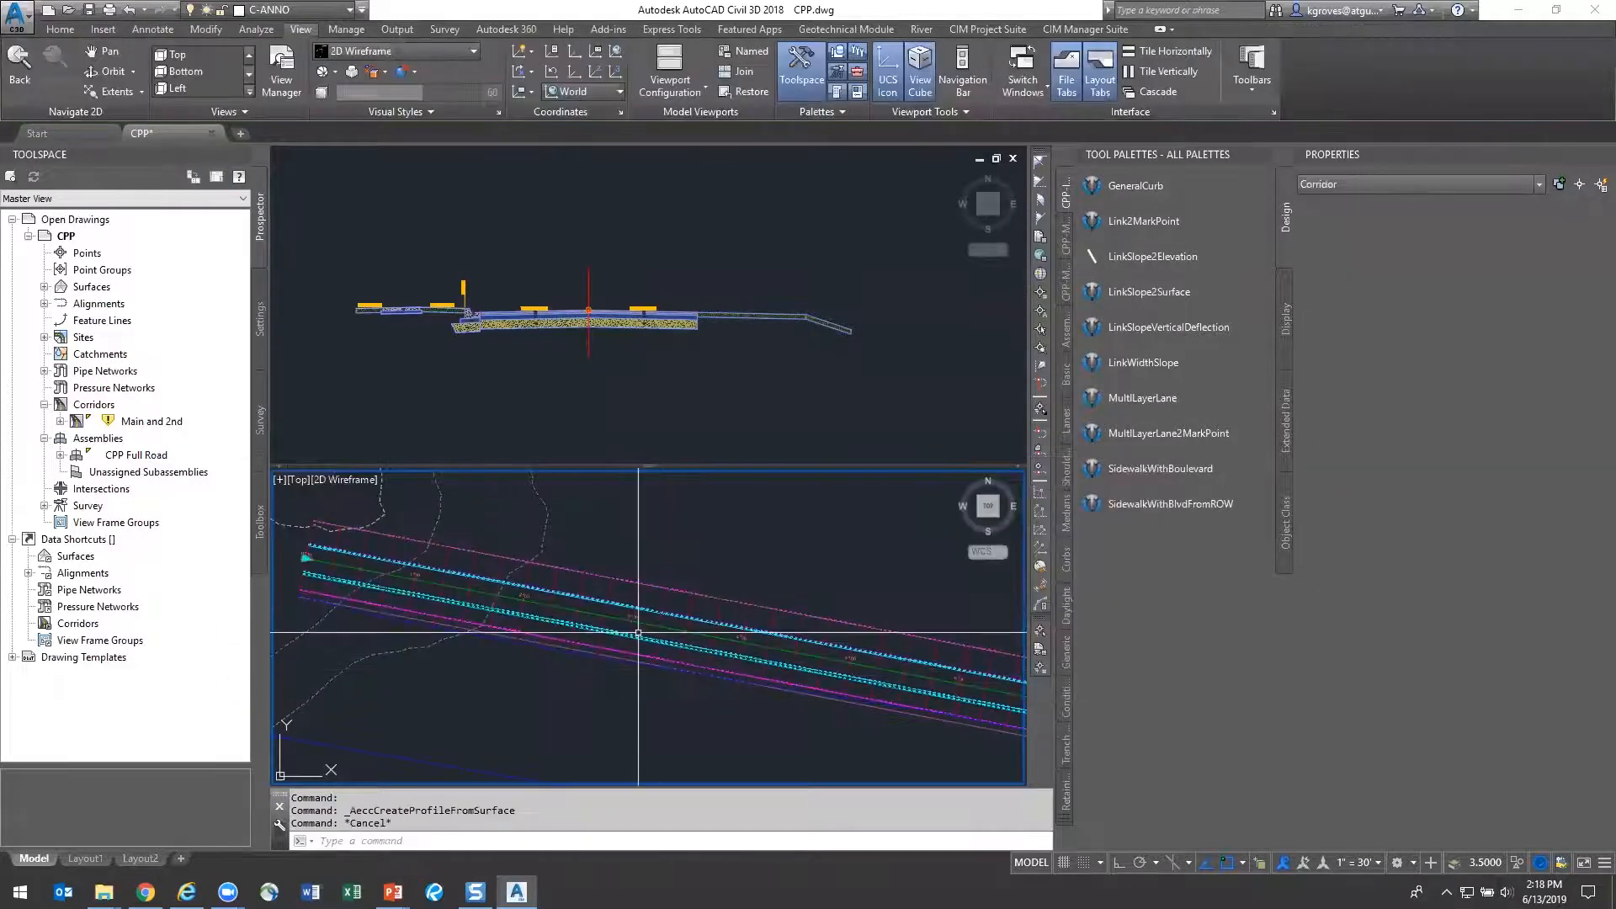
click(366, 72)
click(585, 641)
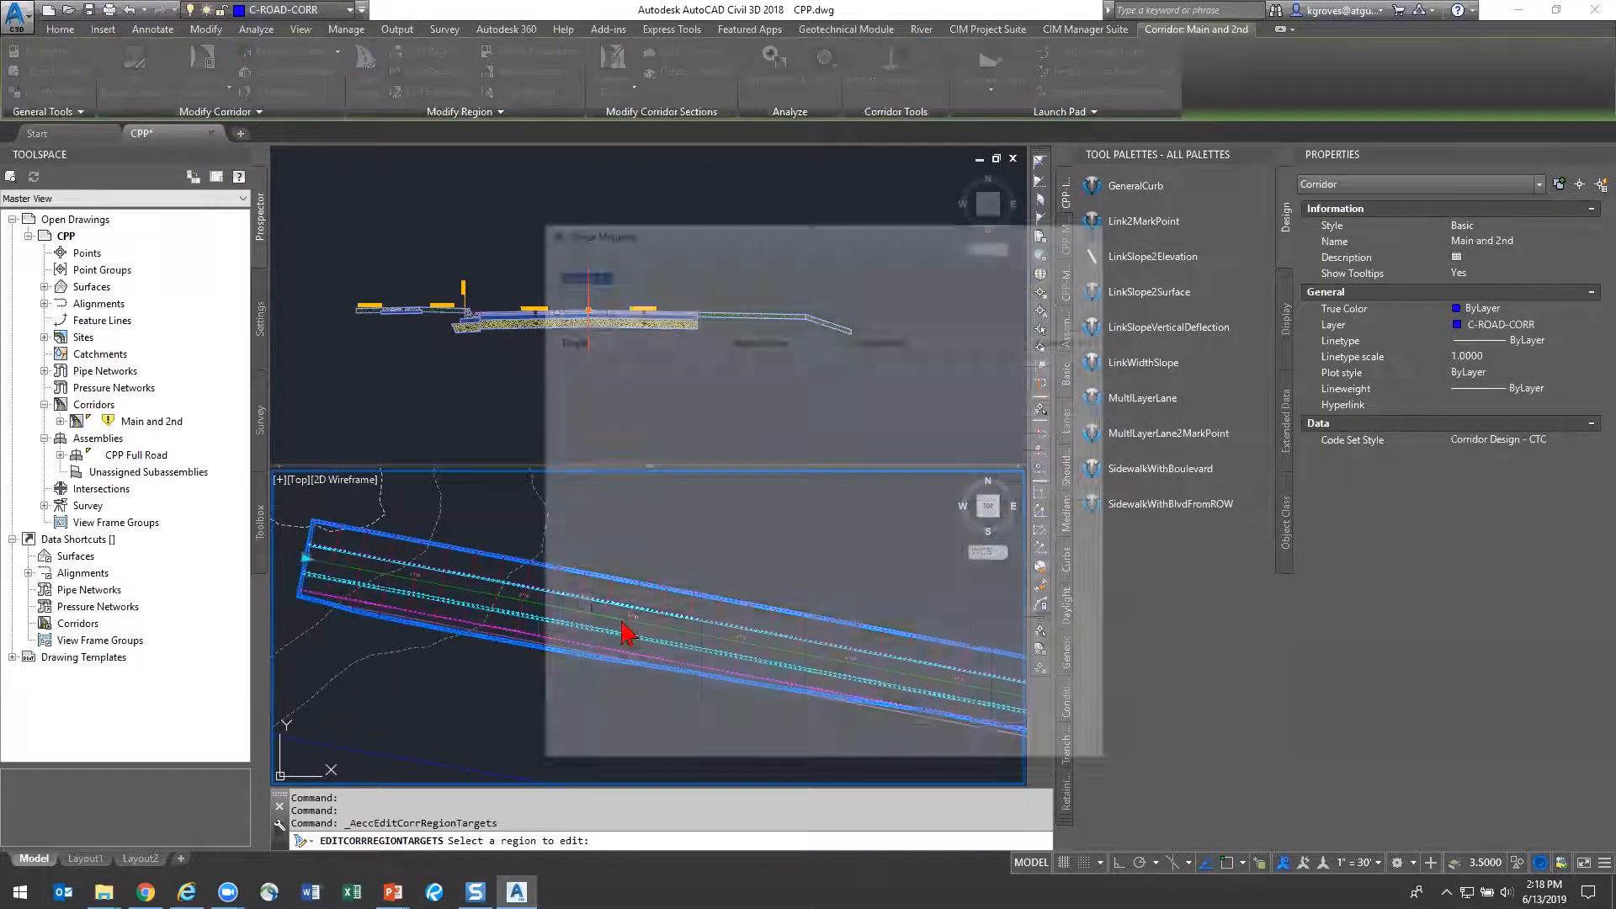
click(766, 357)
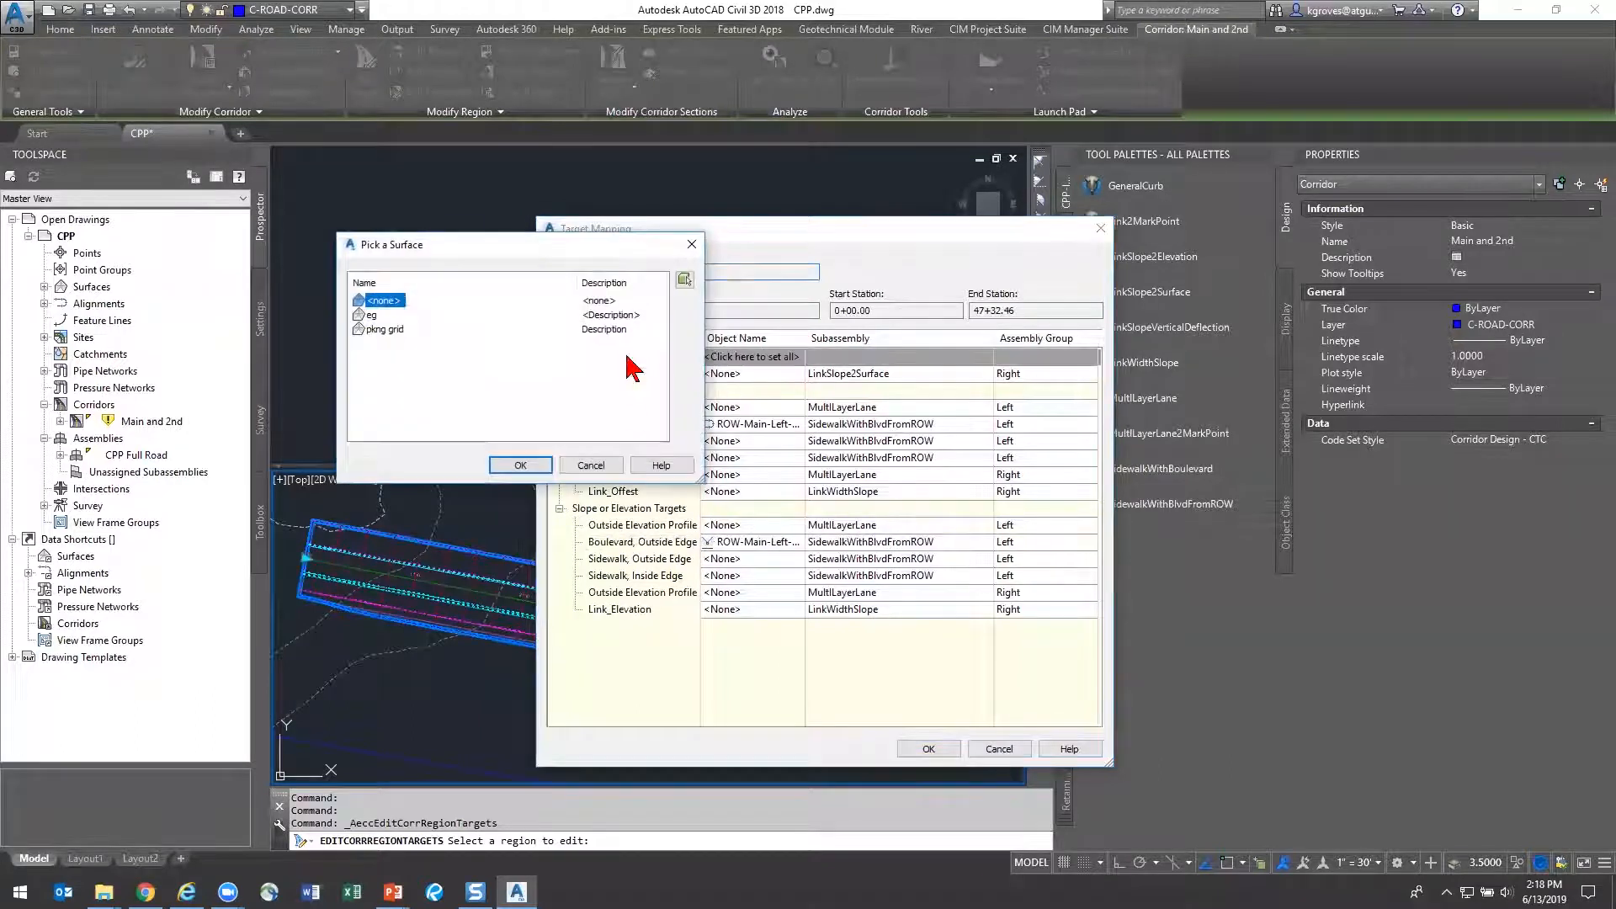
click(518, 466)
click(596, 475)
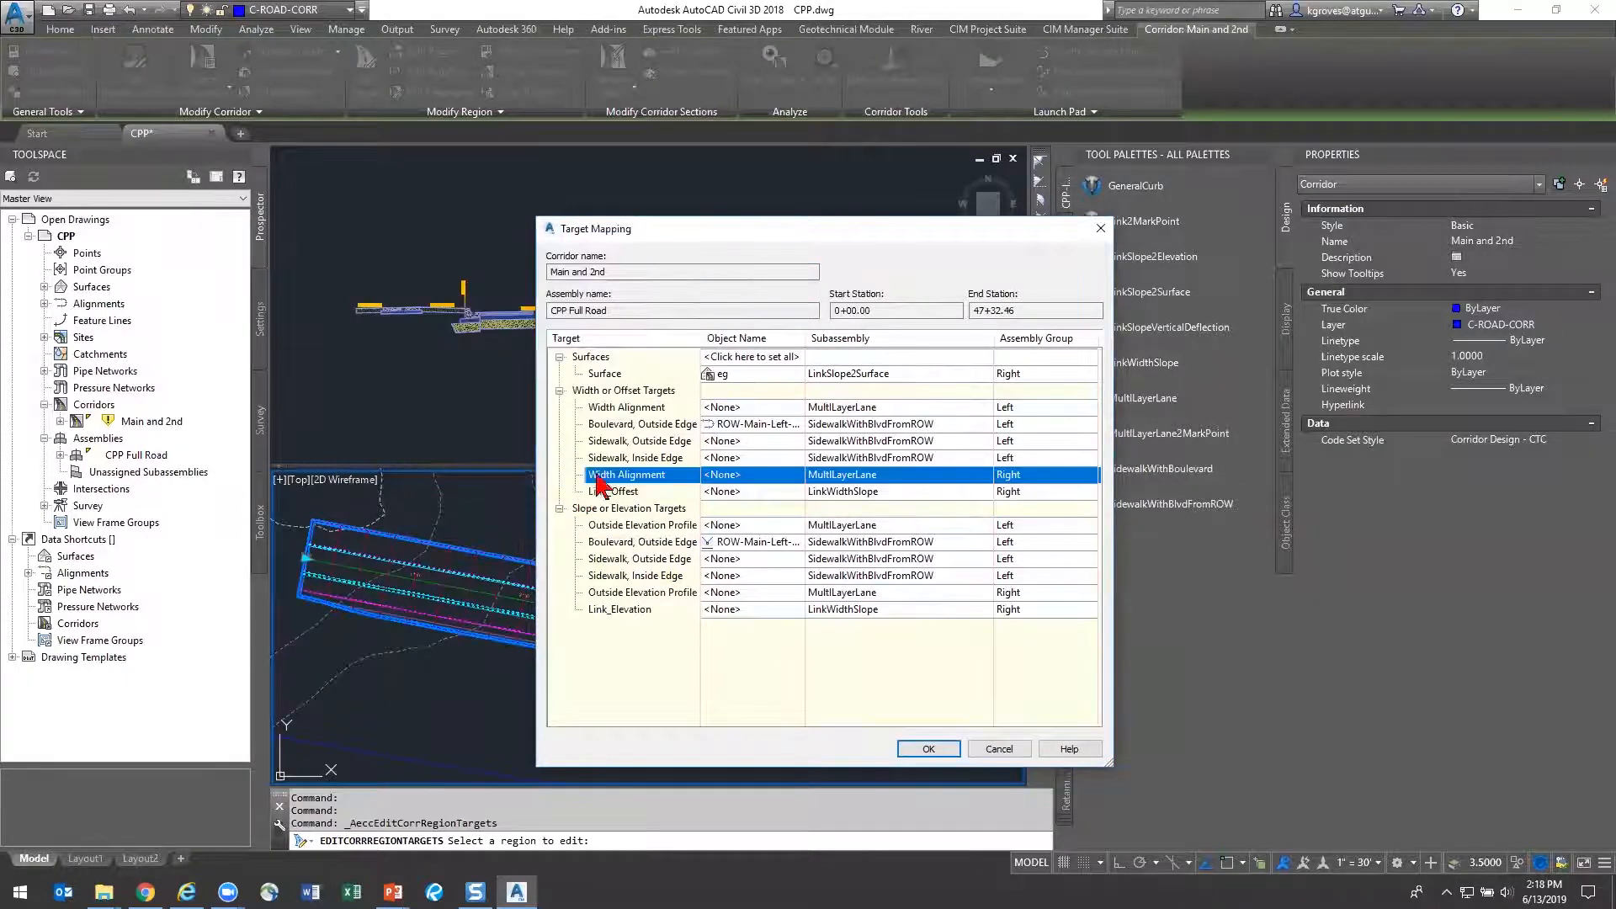
Add the Main alignment's eg surface profile to the elevation targets of the left boulevard's outside edge
double_click(741, 543)
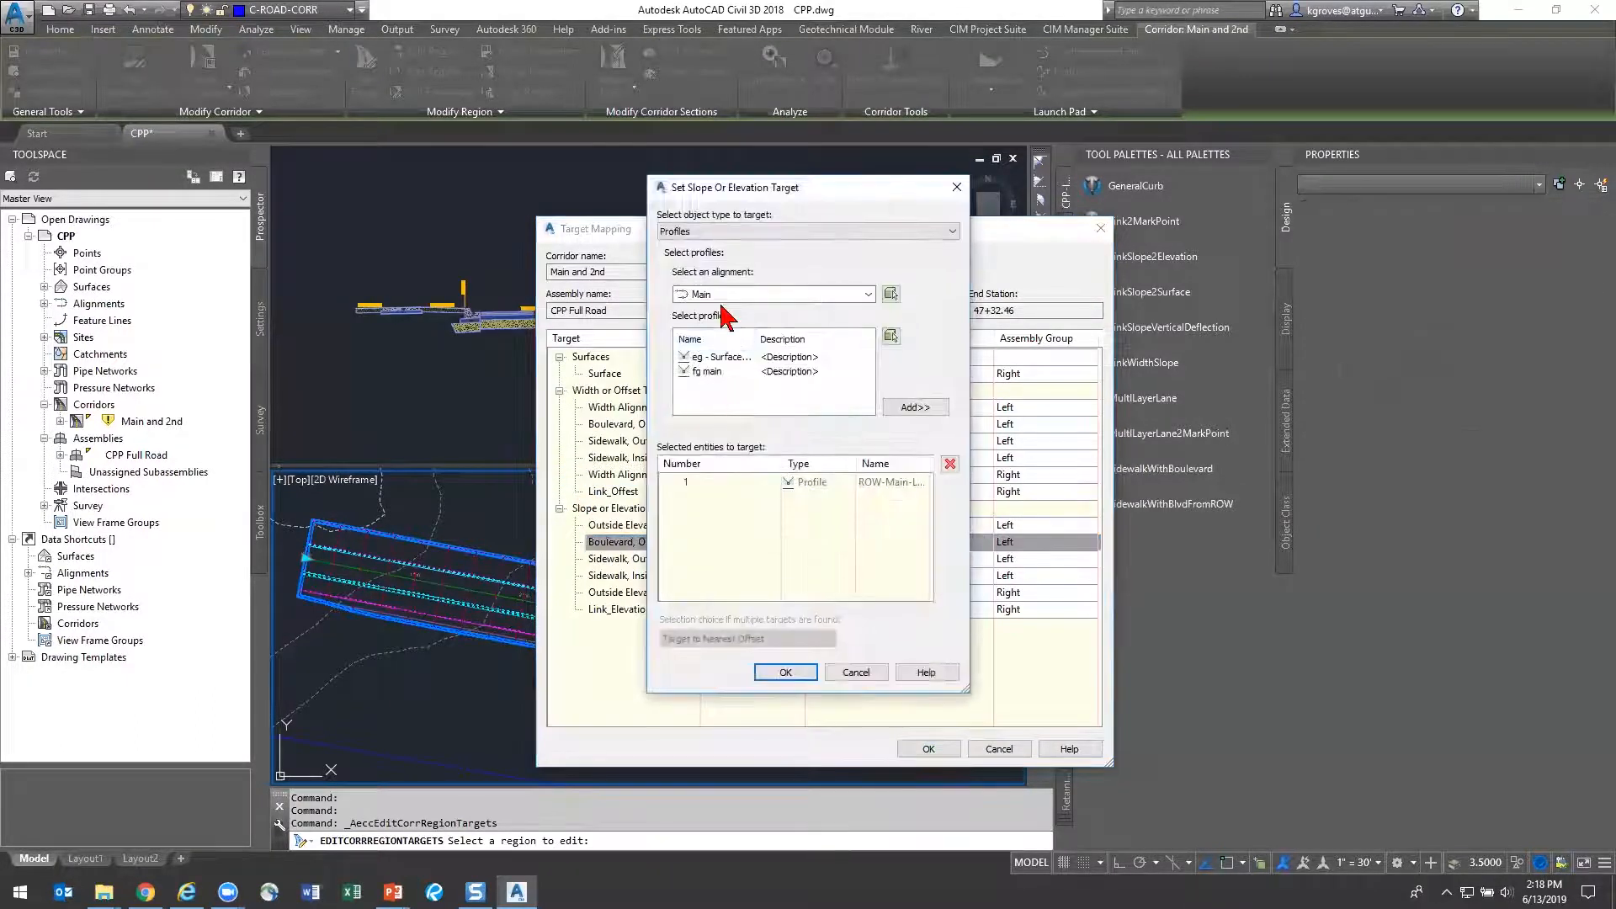
click(905, 407)
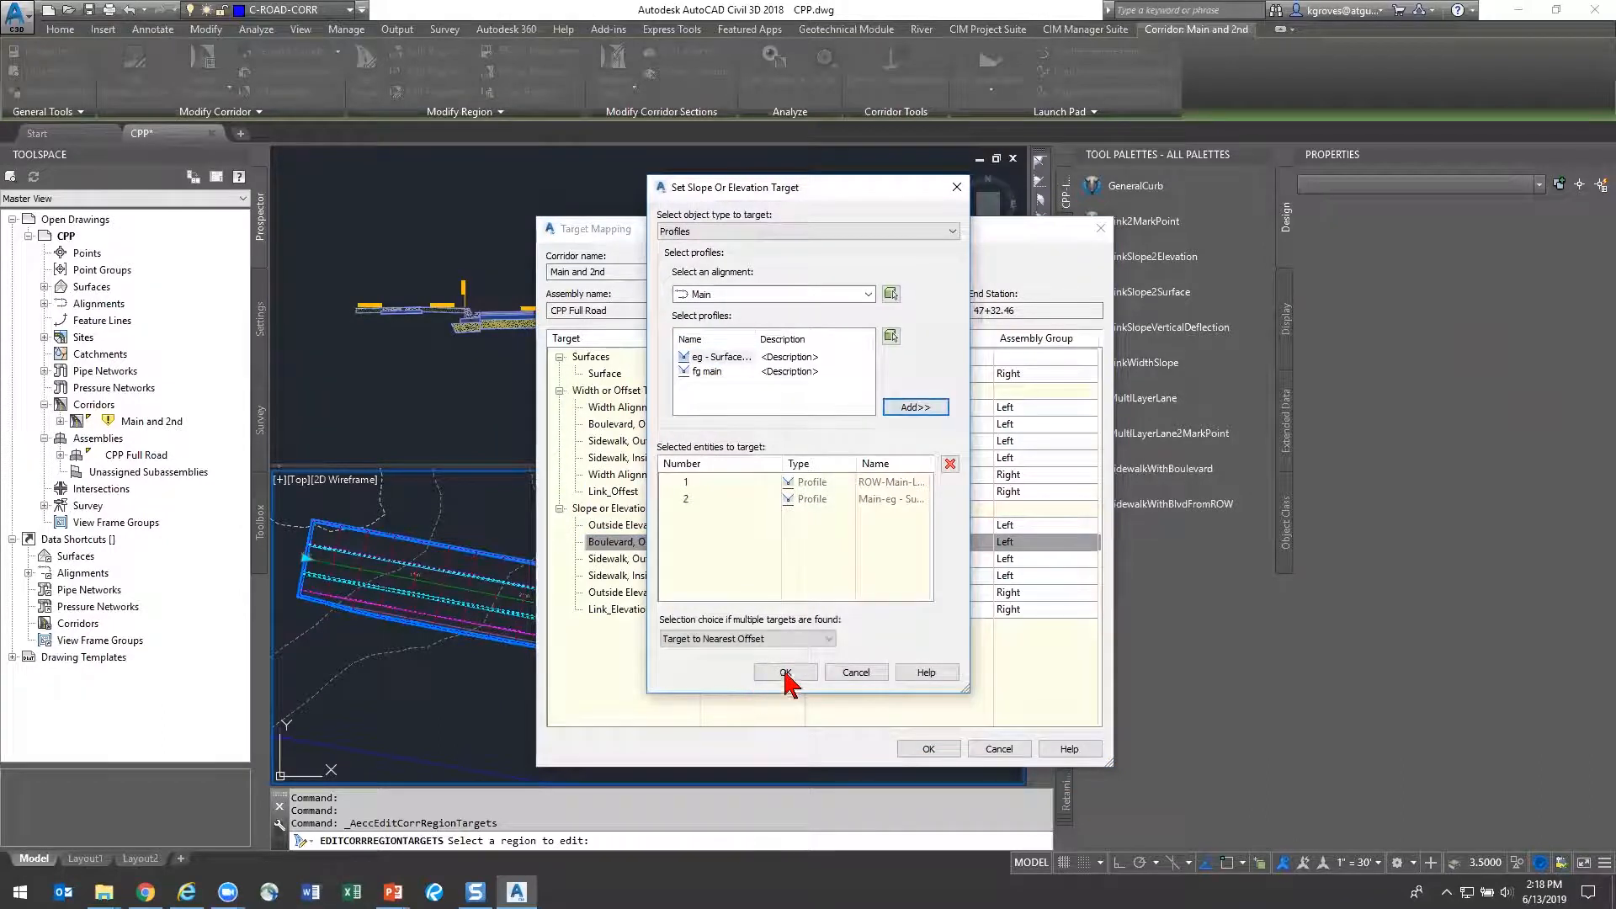
click(785, 671)
Make the Main alignment's eg surface profile the only elevation target of the left boulevard's outside edge and apply the mapping
click(748, 550)
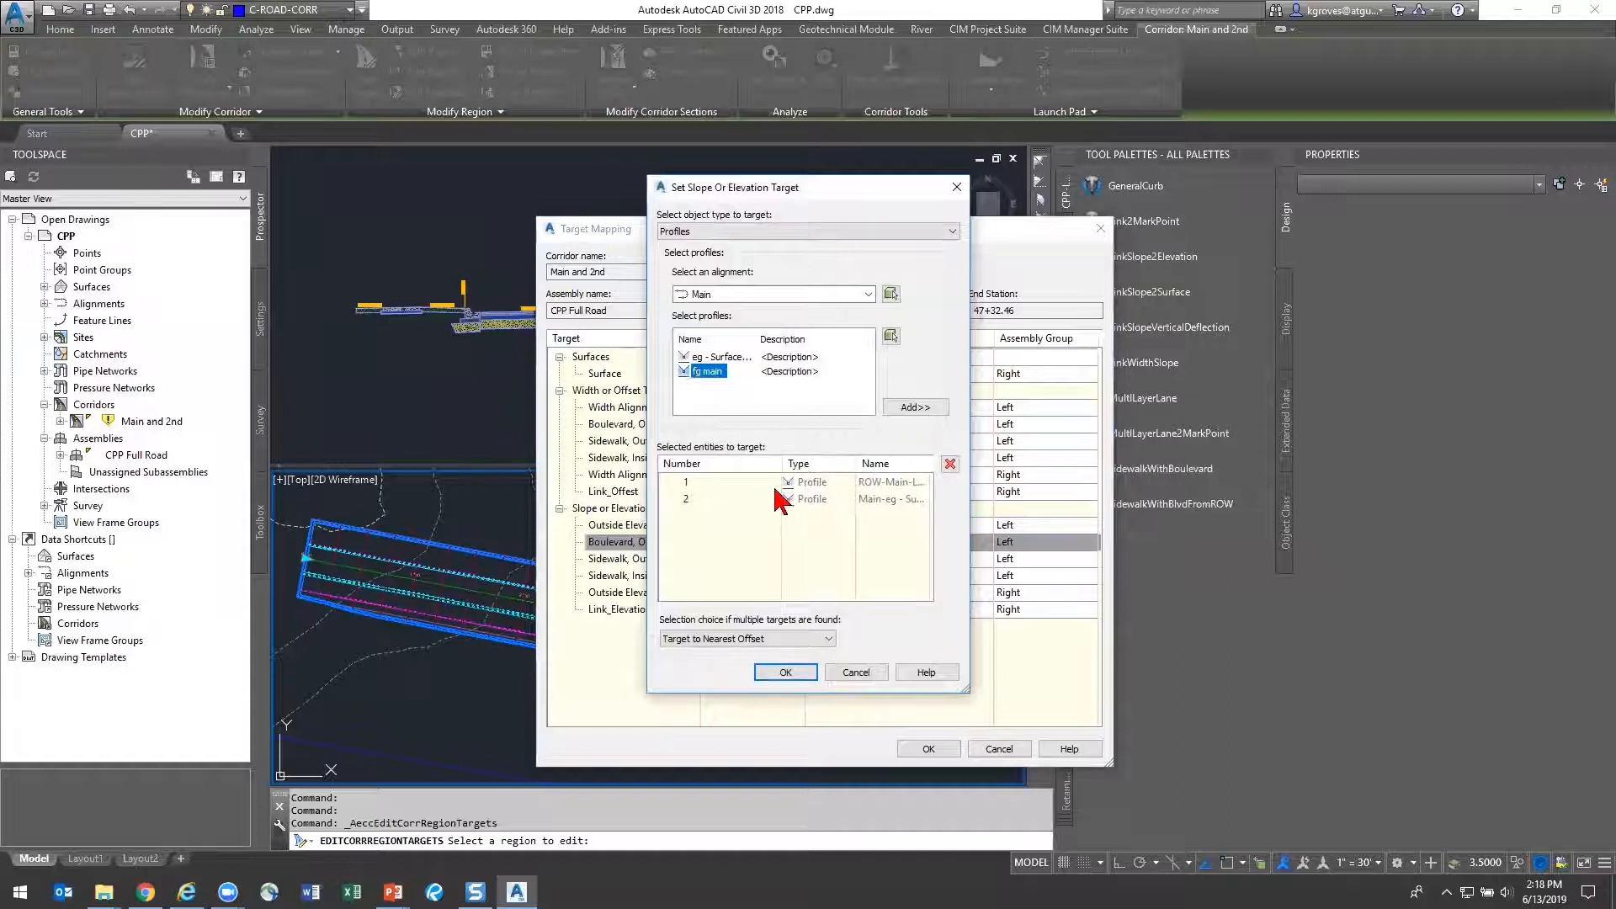
click(772, 500)
click(944, 462)
click(902, 480)
click(943, 462)
click(711, 358)
click(915, 407)
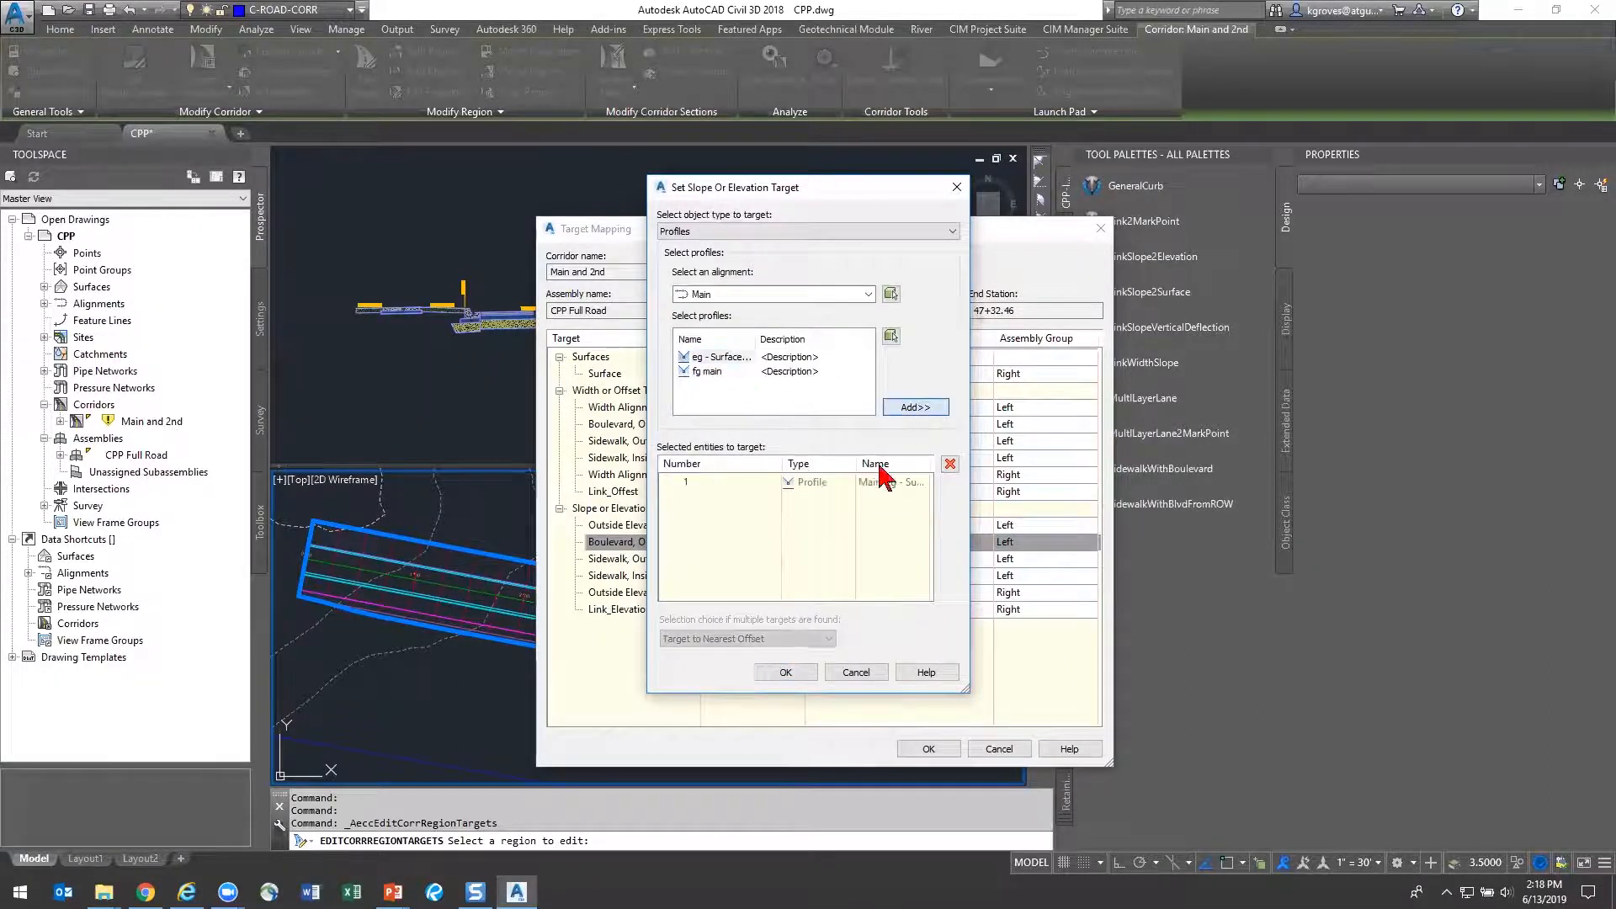
click(788, 674)
click(928, 749)
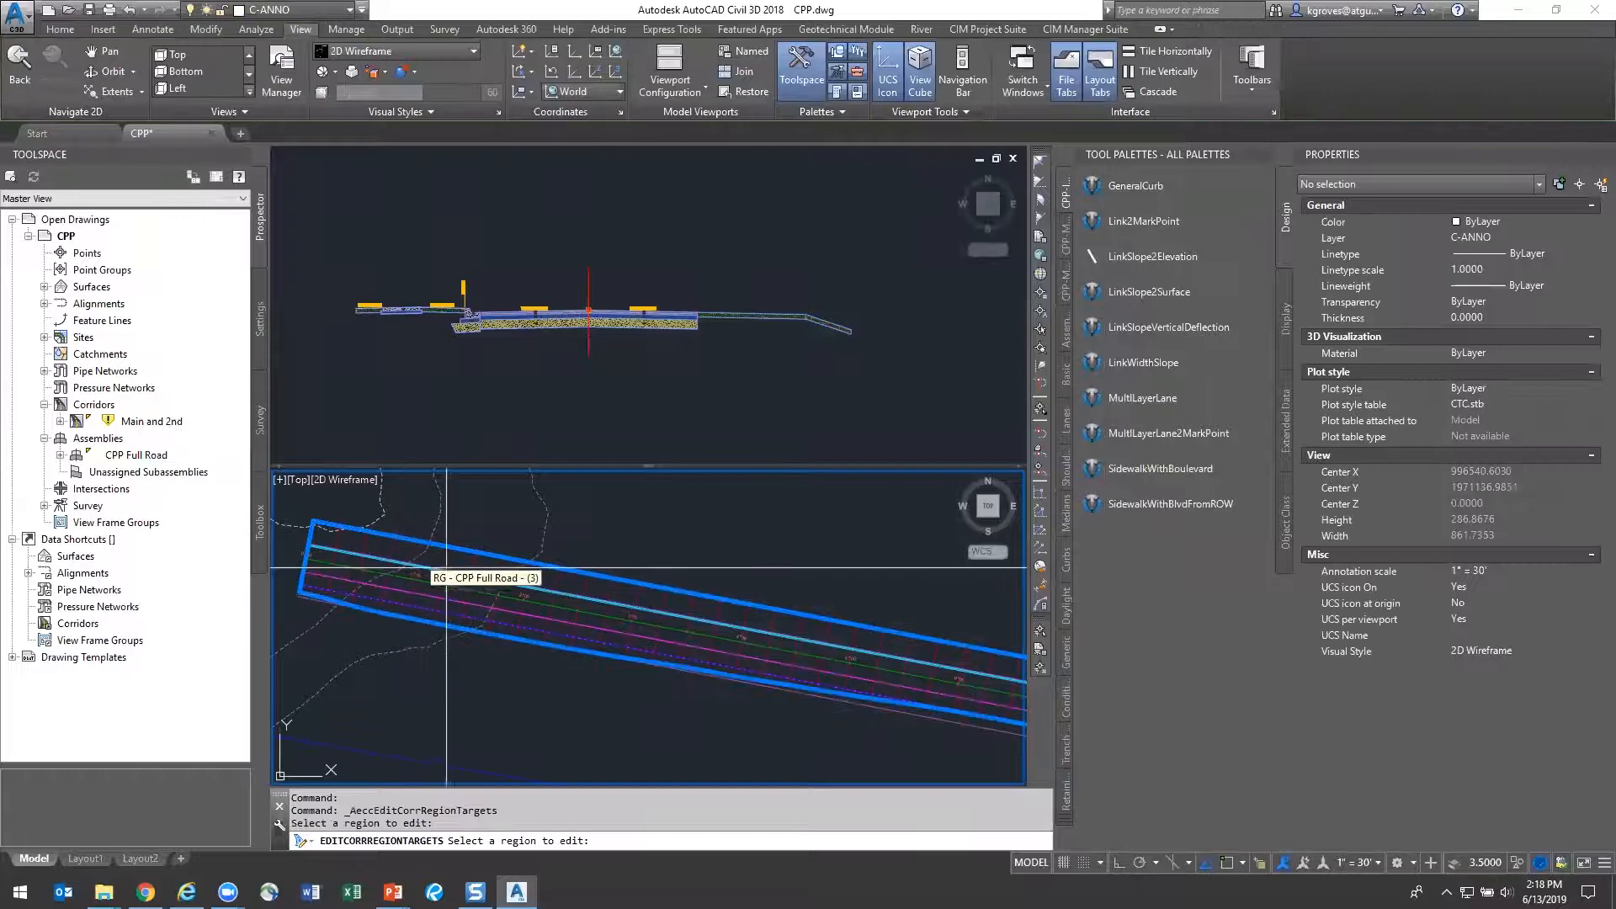
key(Return)
middle_drag(415, 557, 626, 559)
key(Escape)
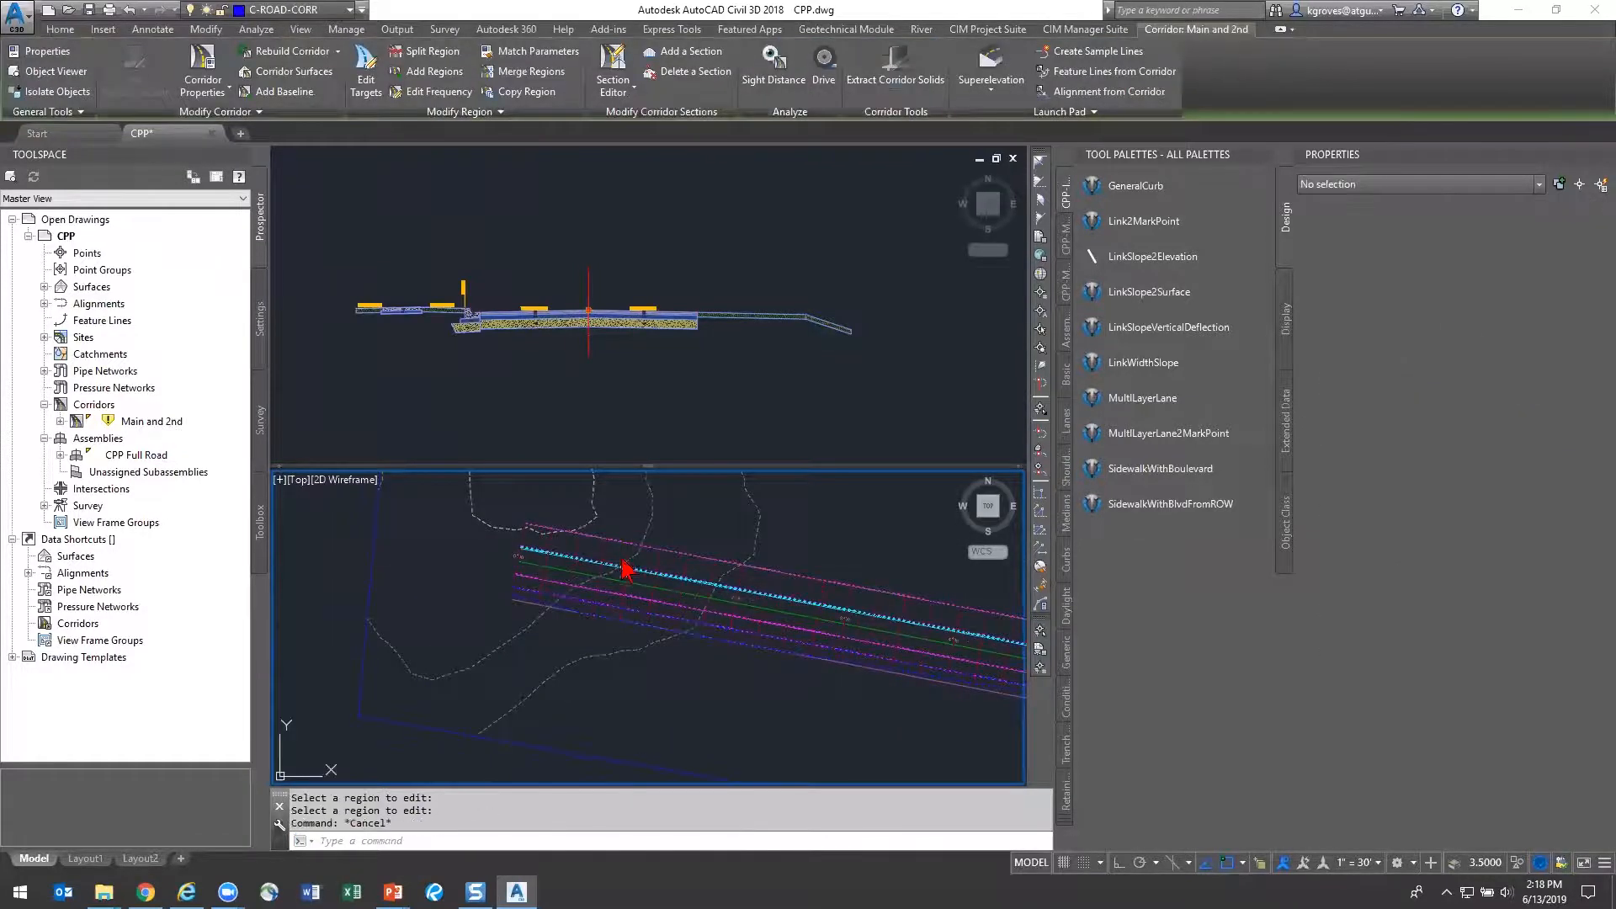
Open the Section Editor for the corridor, advance to station 1+50 and examine the left sidewalk and boulevard slope
scroll(613, 559, up, 2)
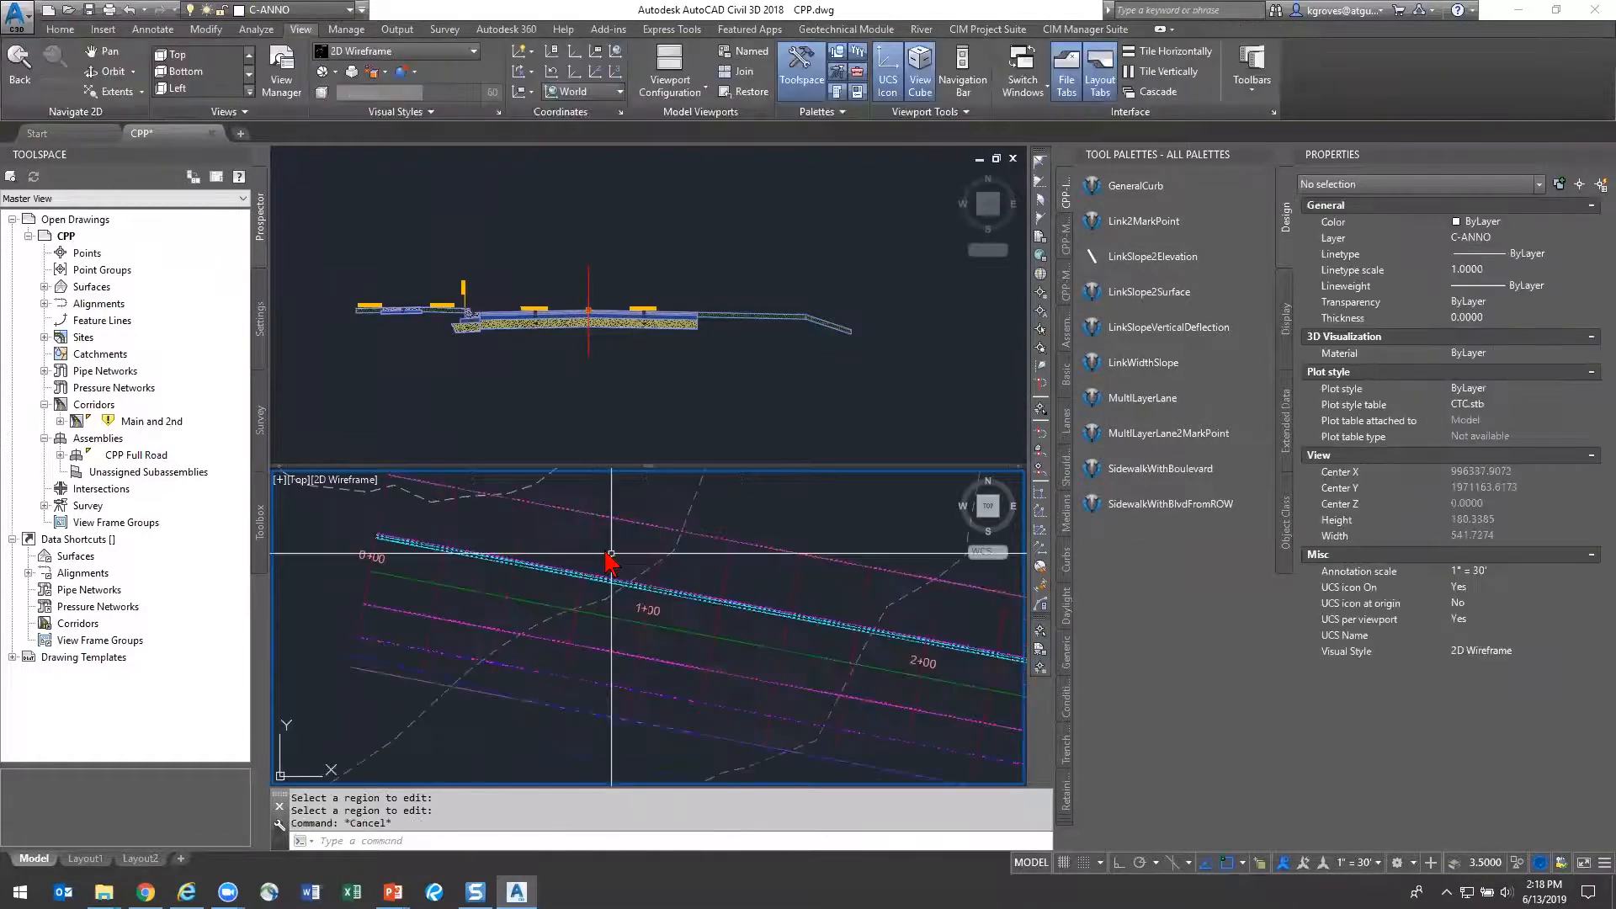
click(453, 538)
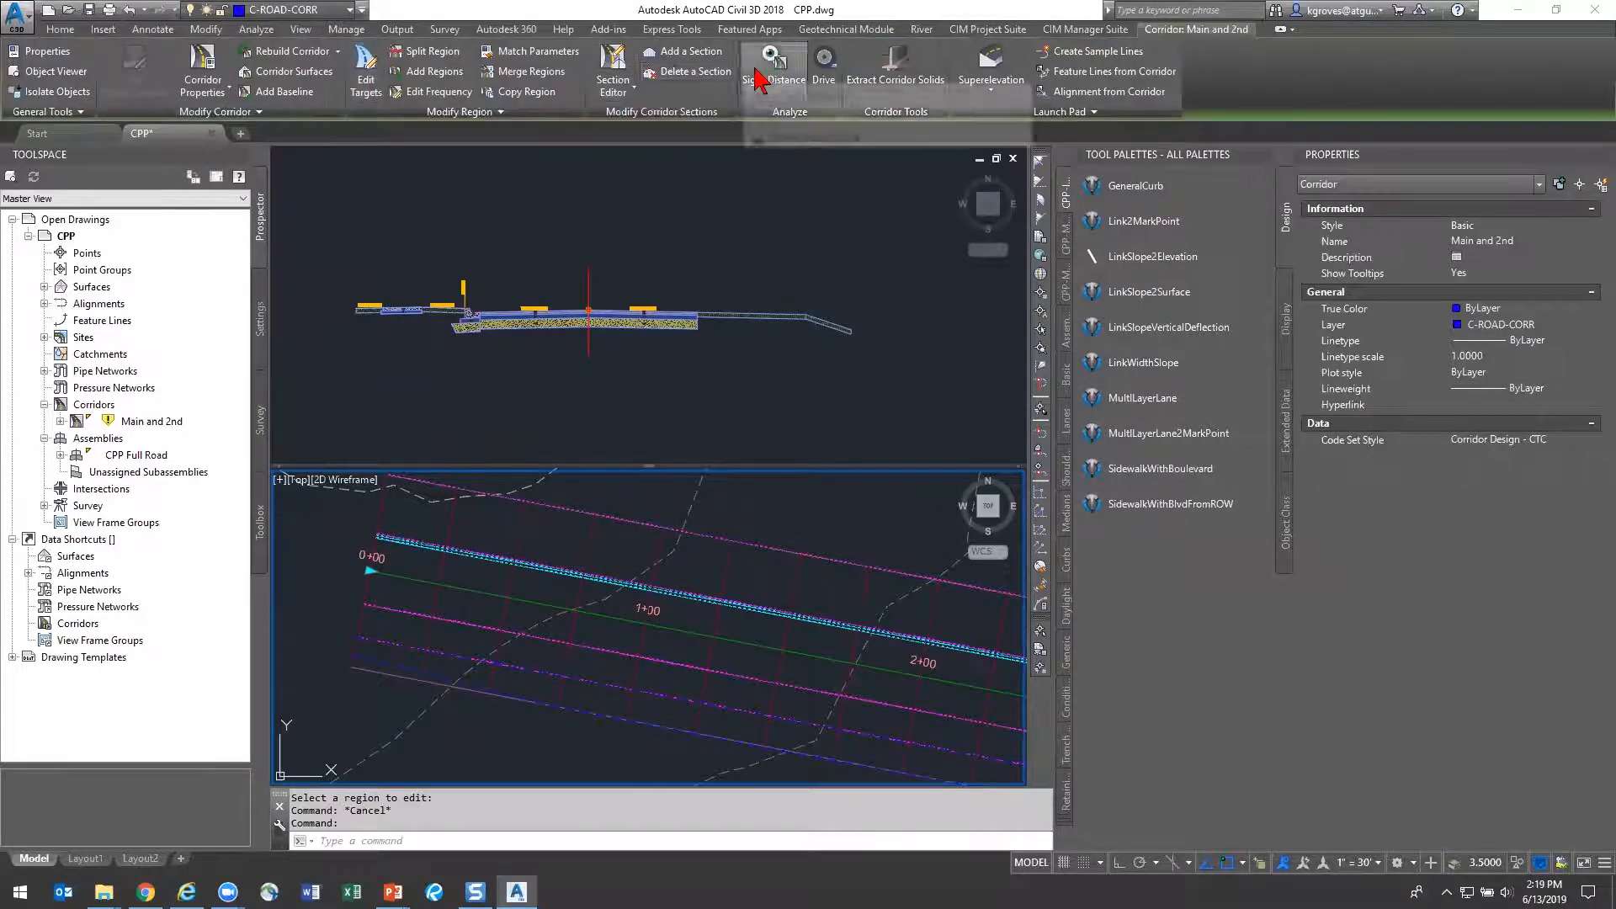
click(613, 72)
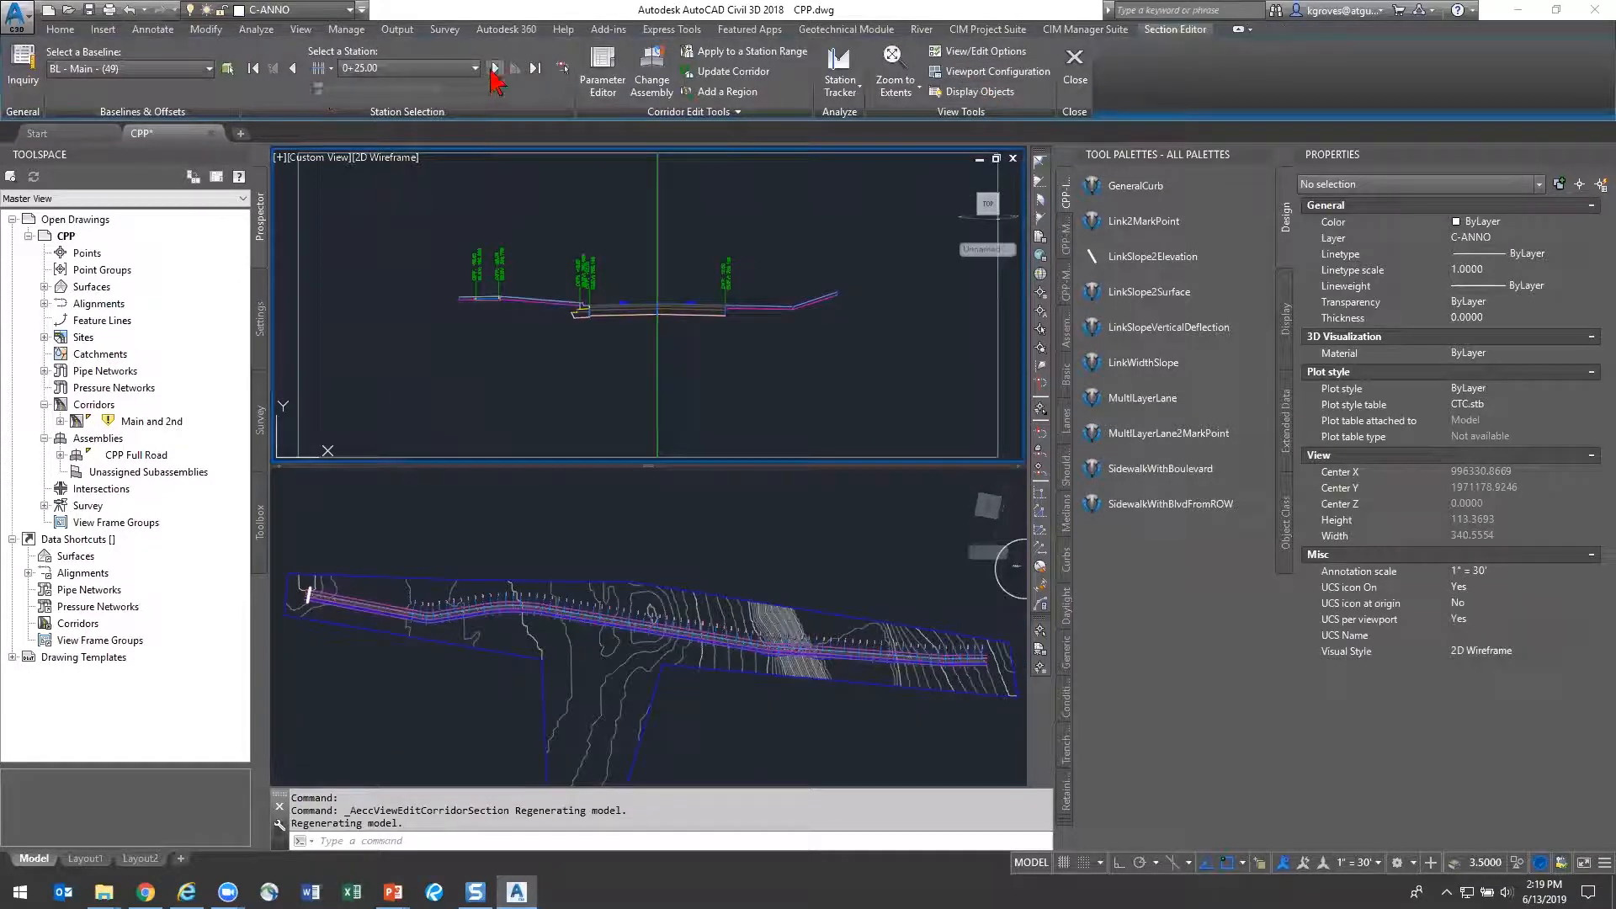
click(491, 68)
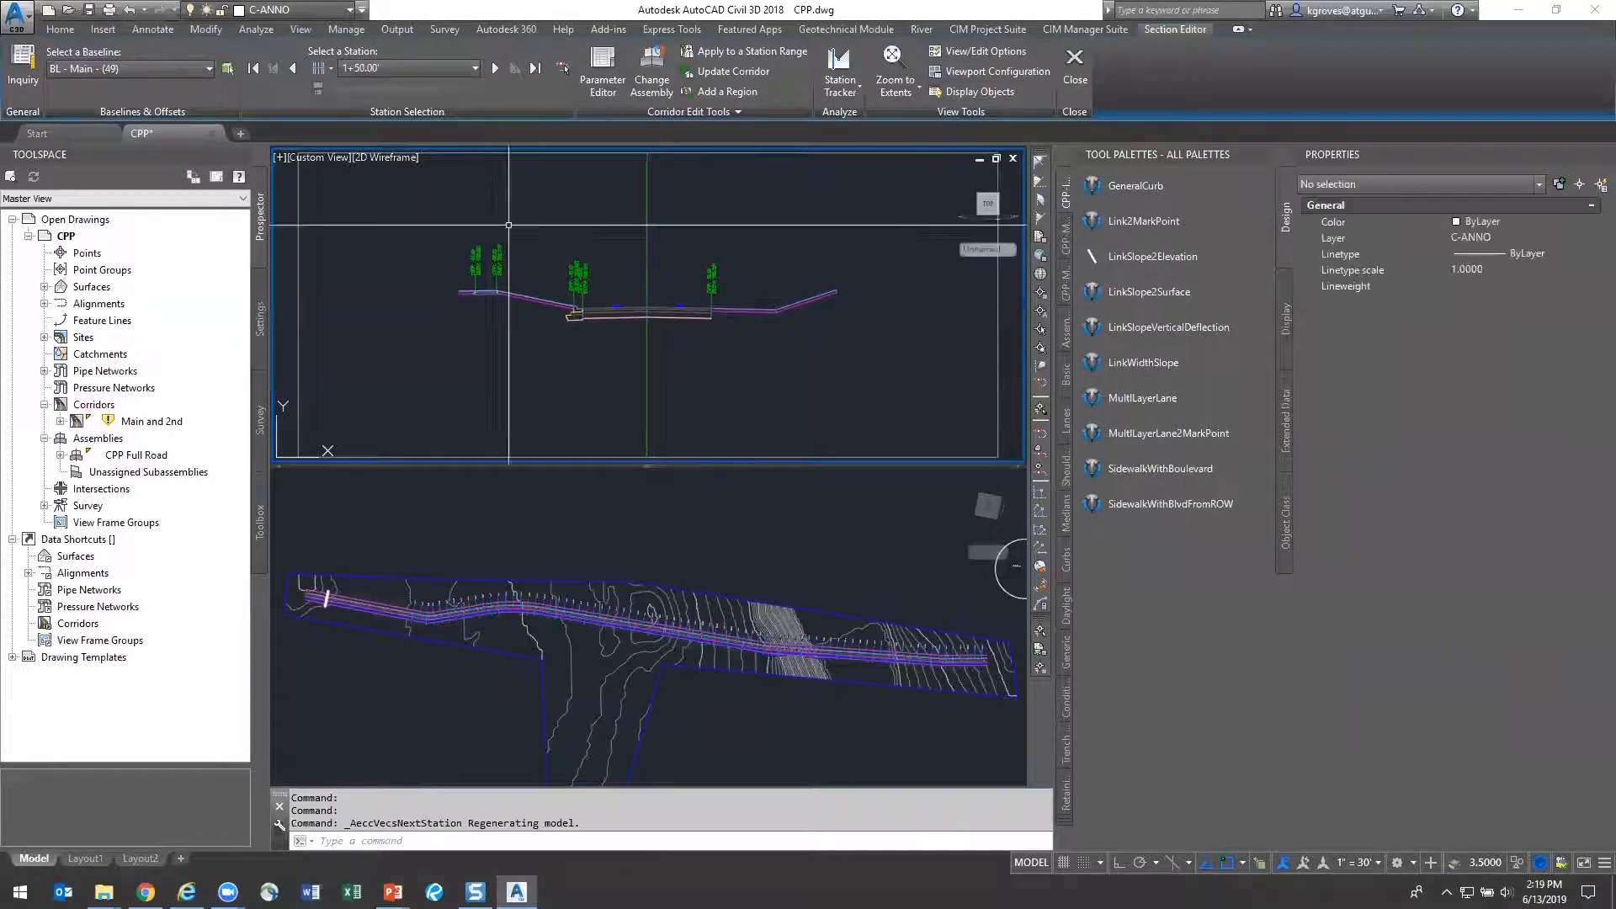
click(532, 297)
scroll(590, 364, up, 5)
key(Escape)
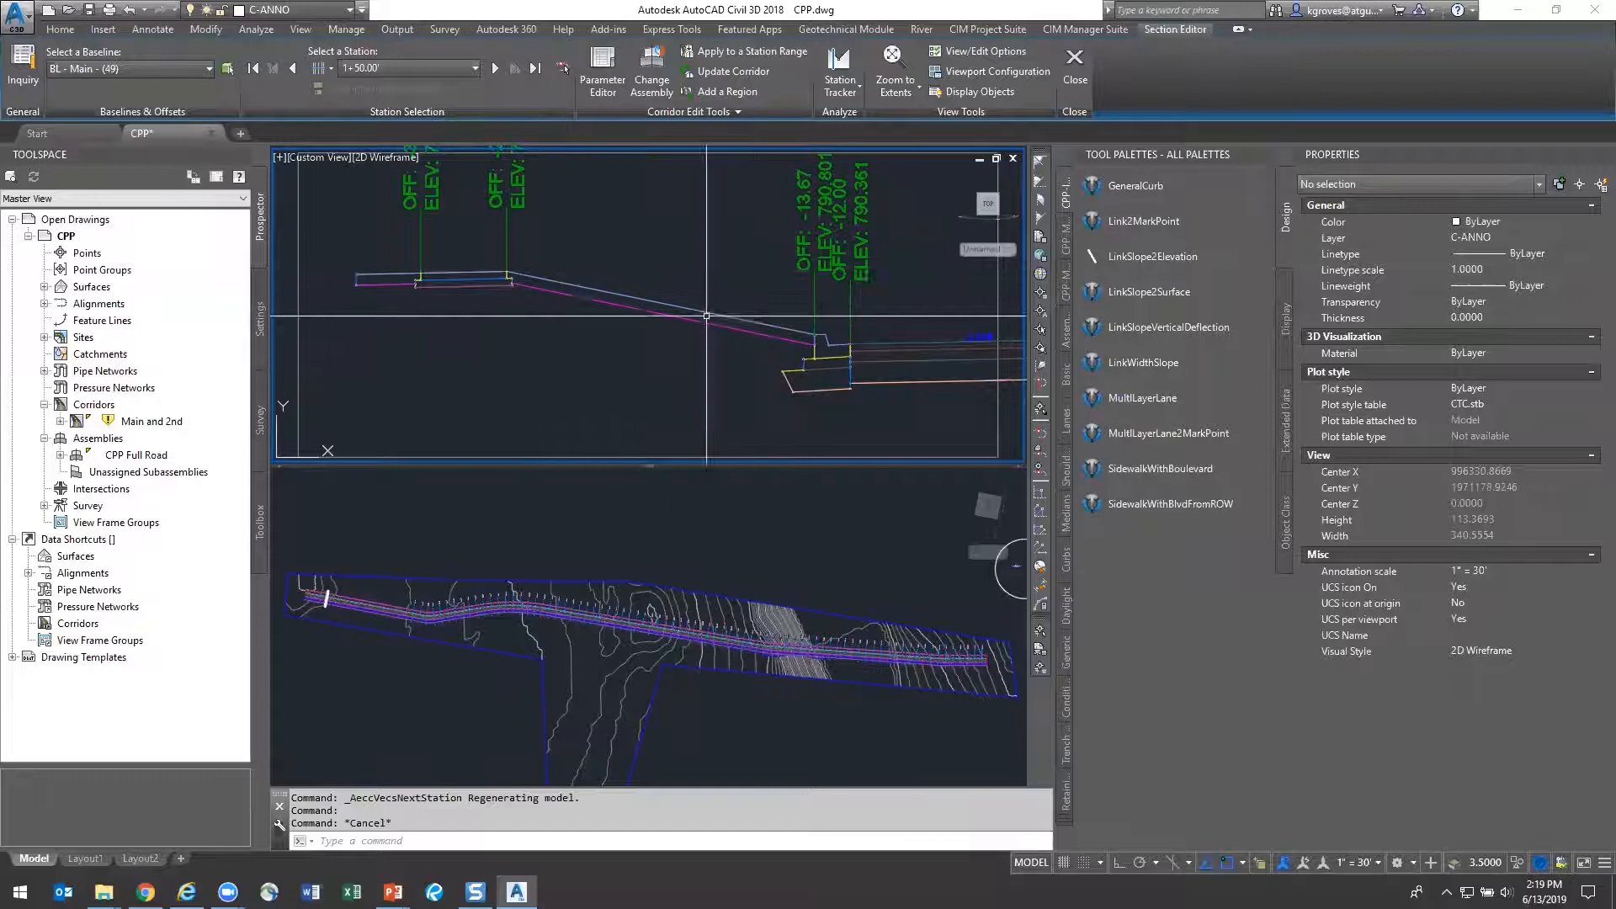
Step forward through the corridor sections to station 11+00, reviewing how both sides tie in along the road
click(495, 67)
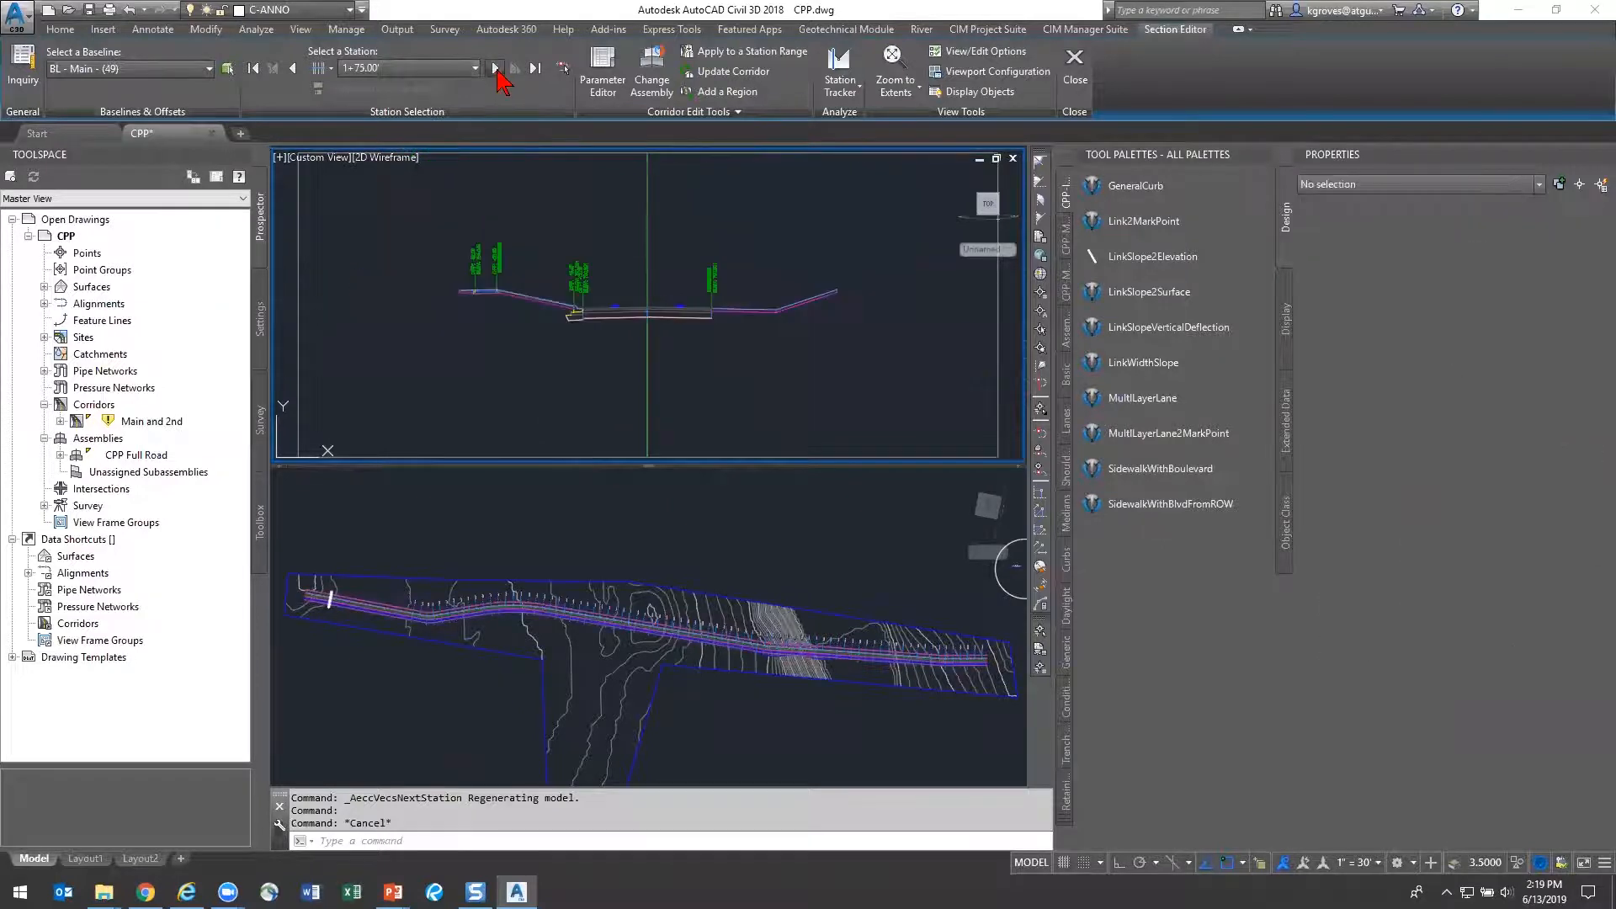
click(497, 71)
click(497, 71)
click(497, 70)
click(497, 71)
click(498, 71)
click(498, 71)
click(497, 71)
click(497, 70)
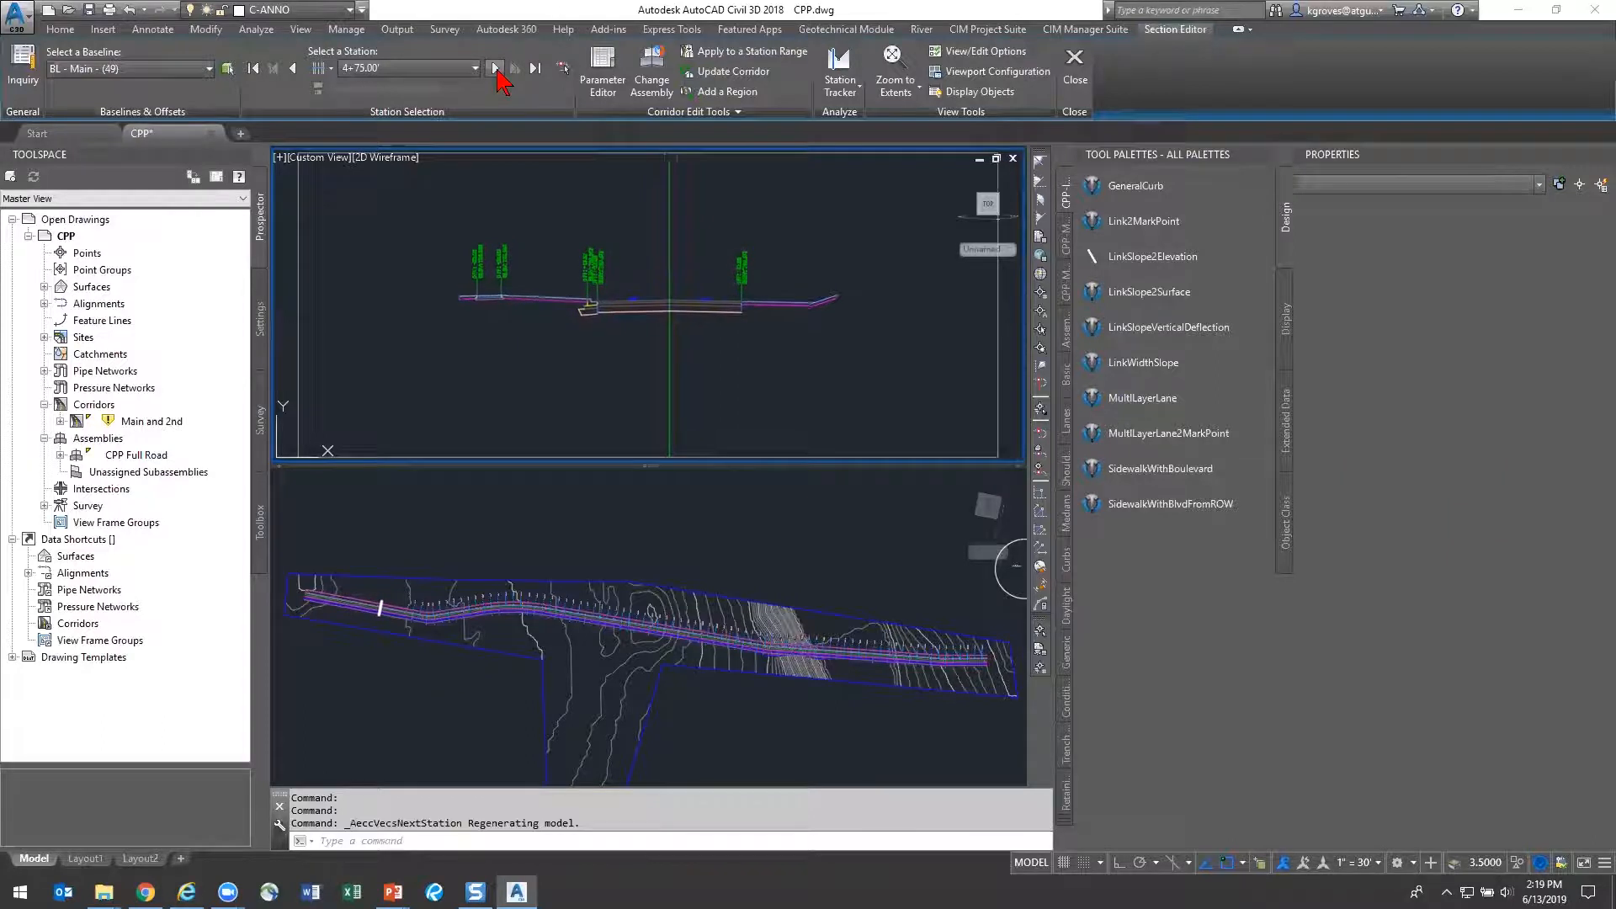
click(498, 71)
click(498, 71)
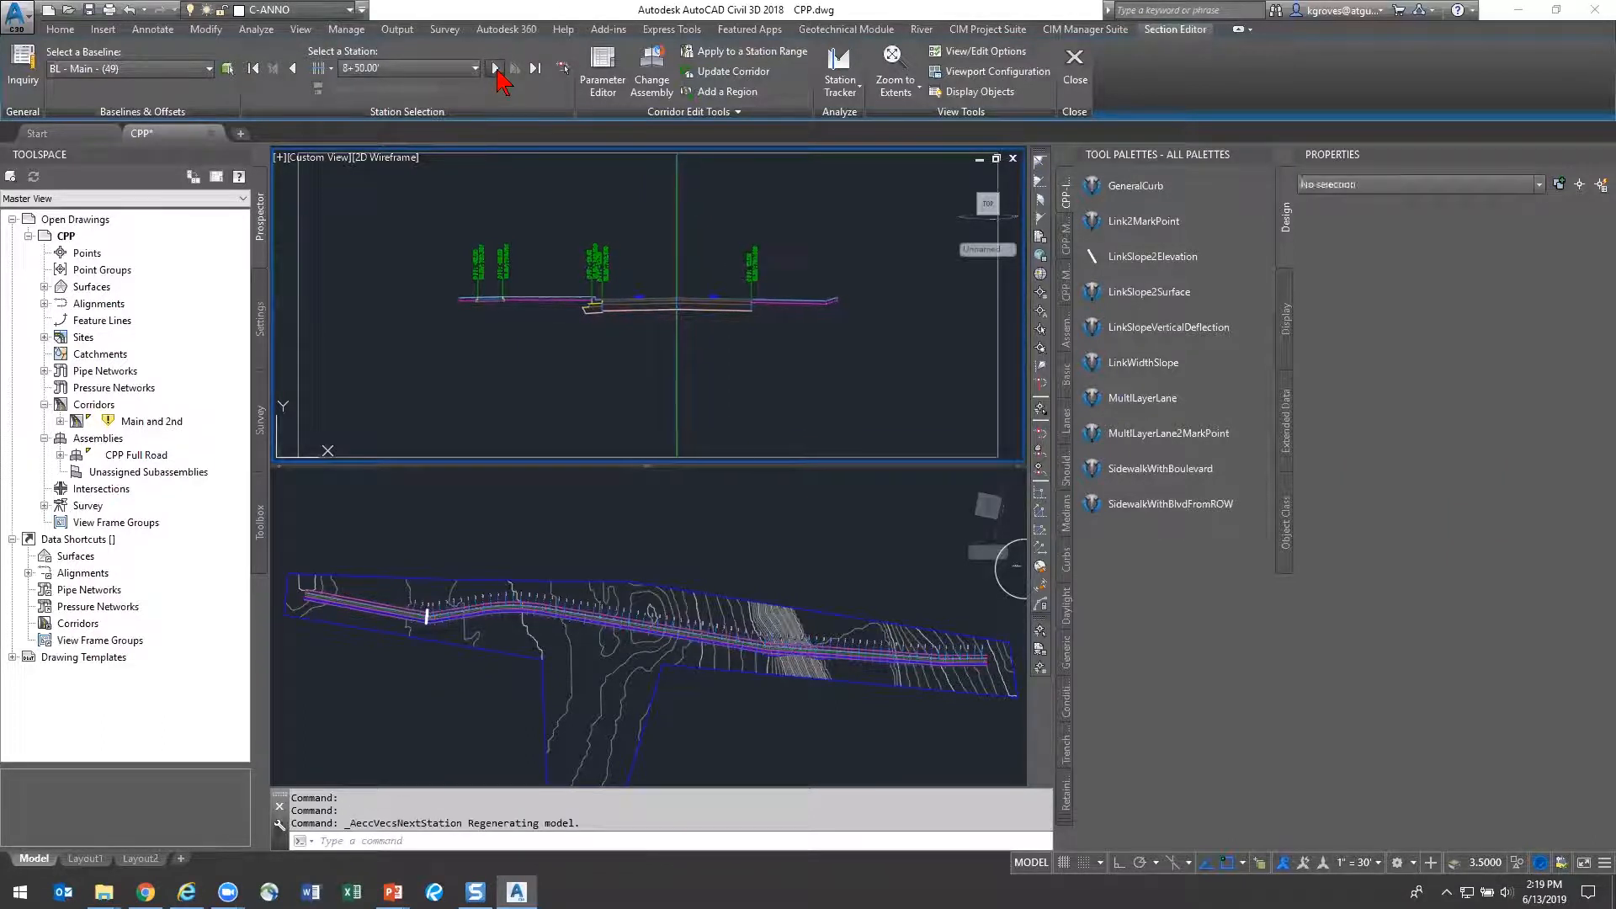
click(496, 69)
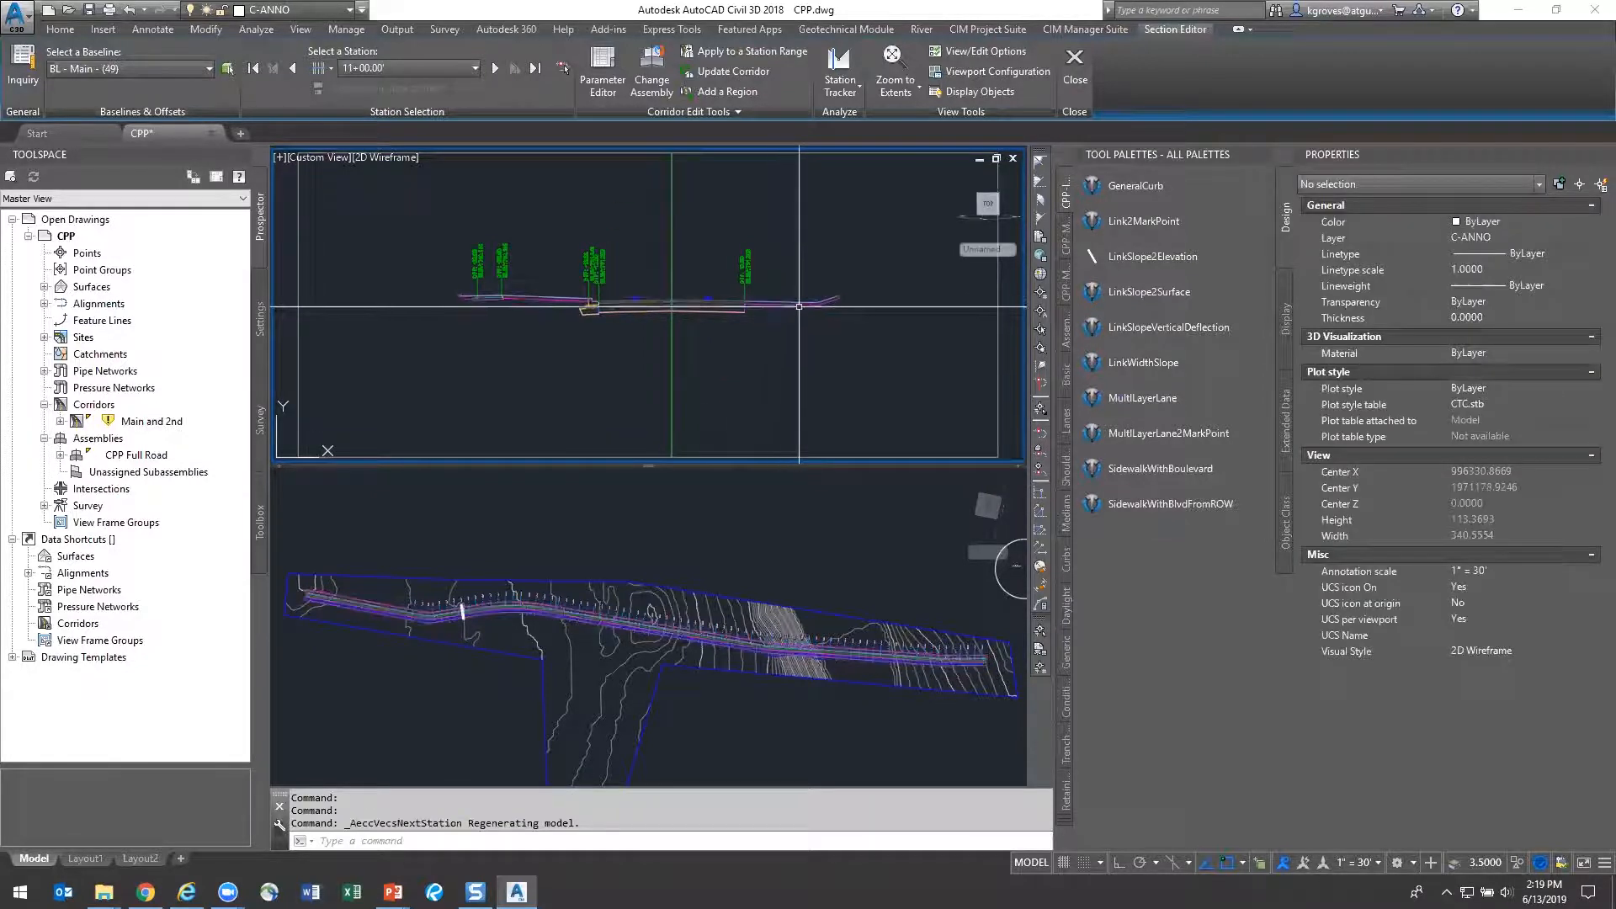
Examine the left sidewalk, boulevard and curb up close in the section at station 11+00
click(442, 288)
scroll(444, 294, up, 5)
scroll(521, 269, down, 2)
scroll(716, 354, down, 6)
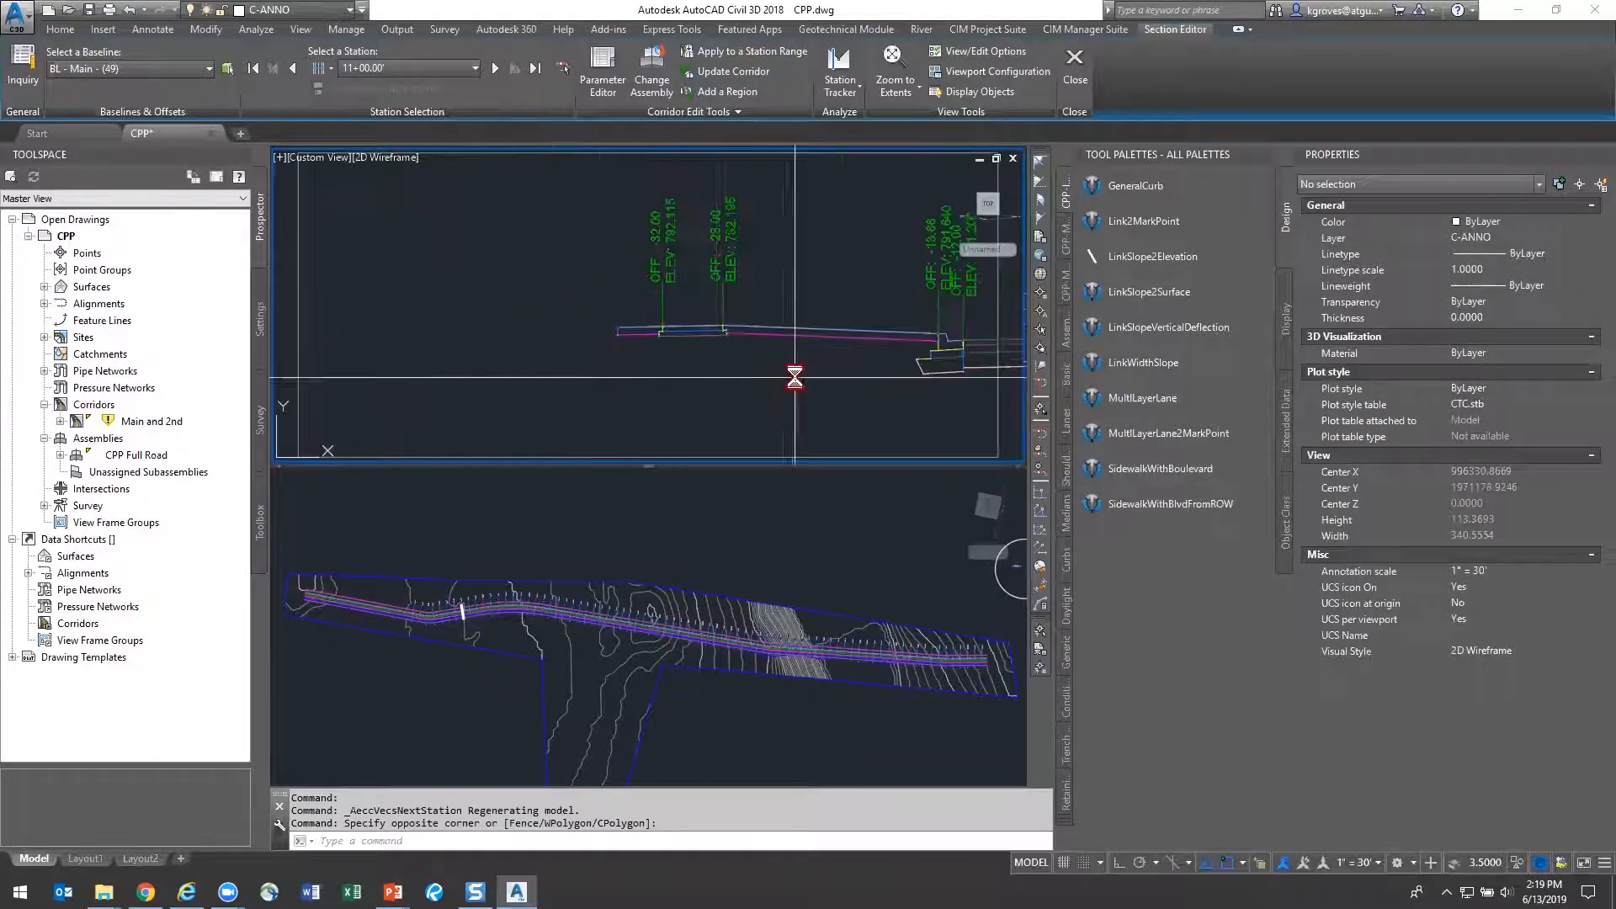
scroll(793, 286, down, 4)
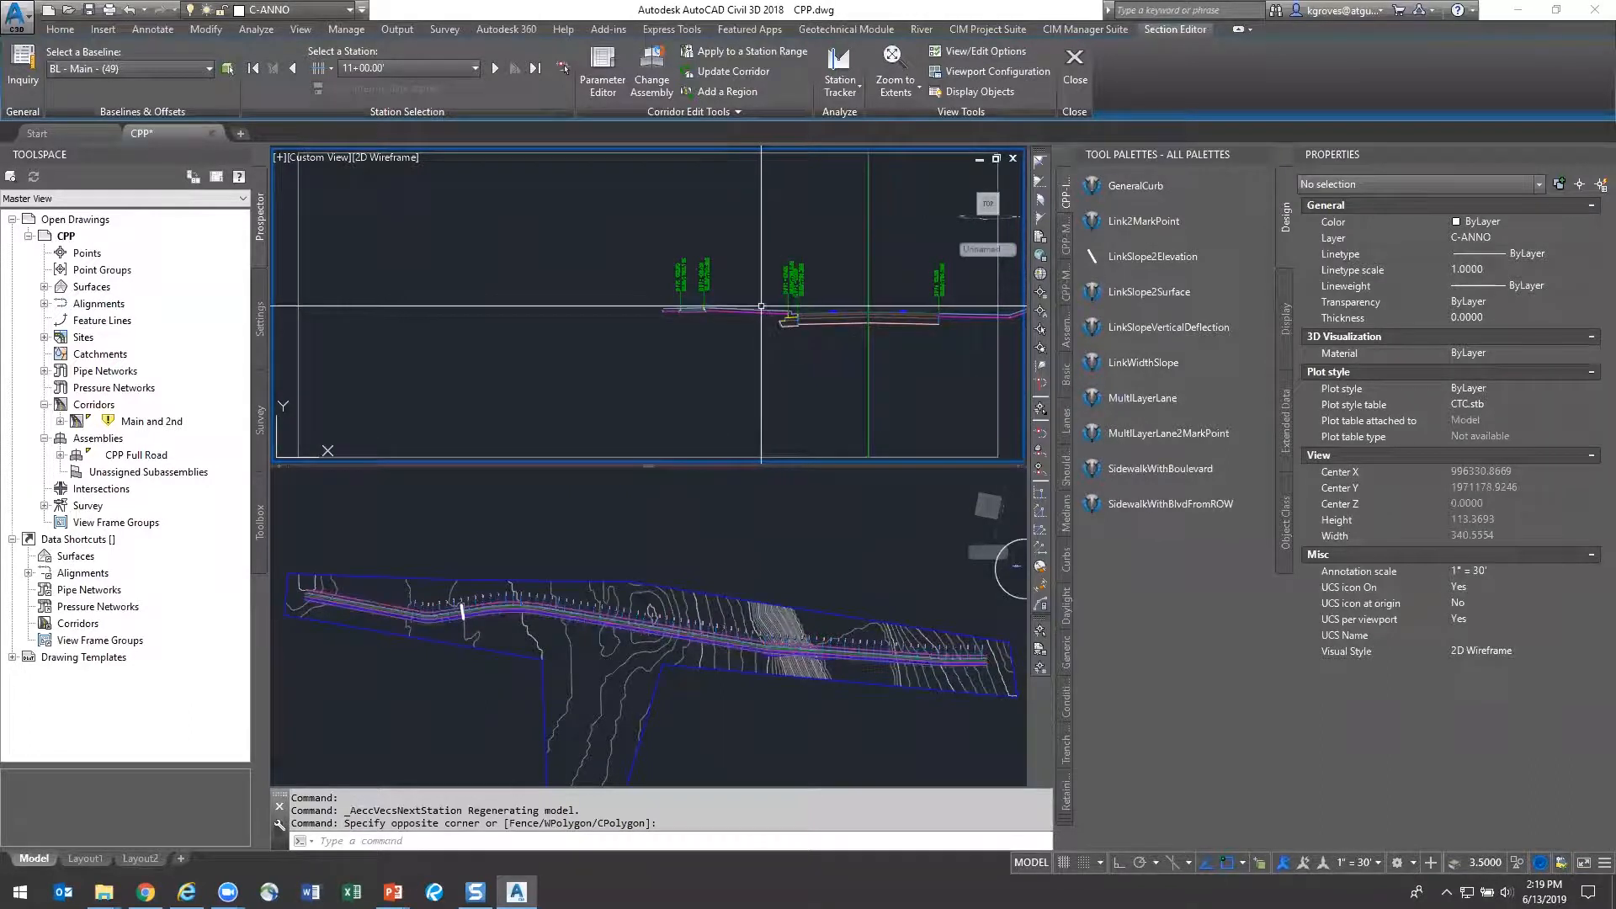
Step back through the corridor sections to station 2+75 and close the Section Editor
click(292, 67)
click(292, 67)
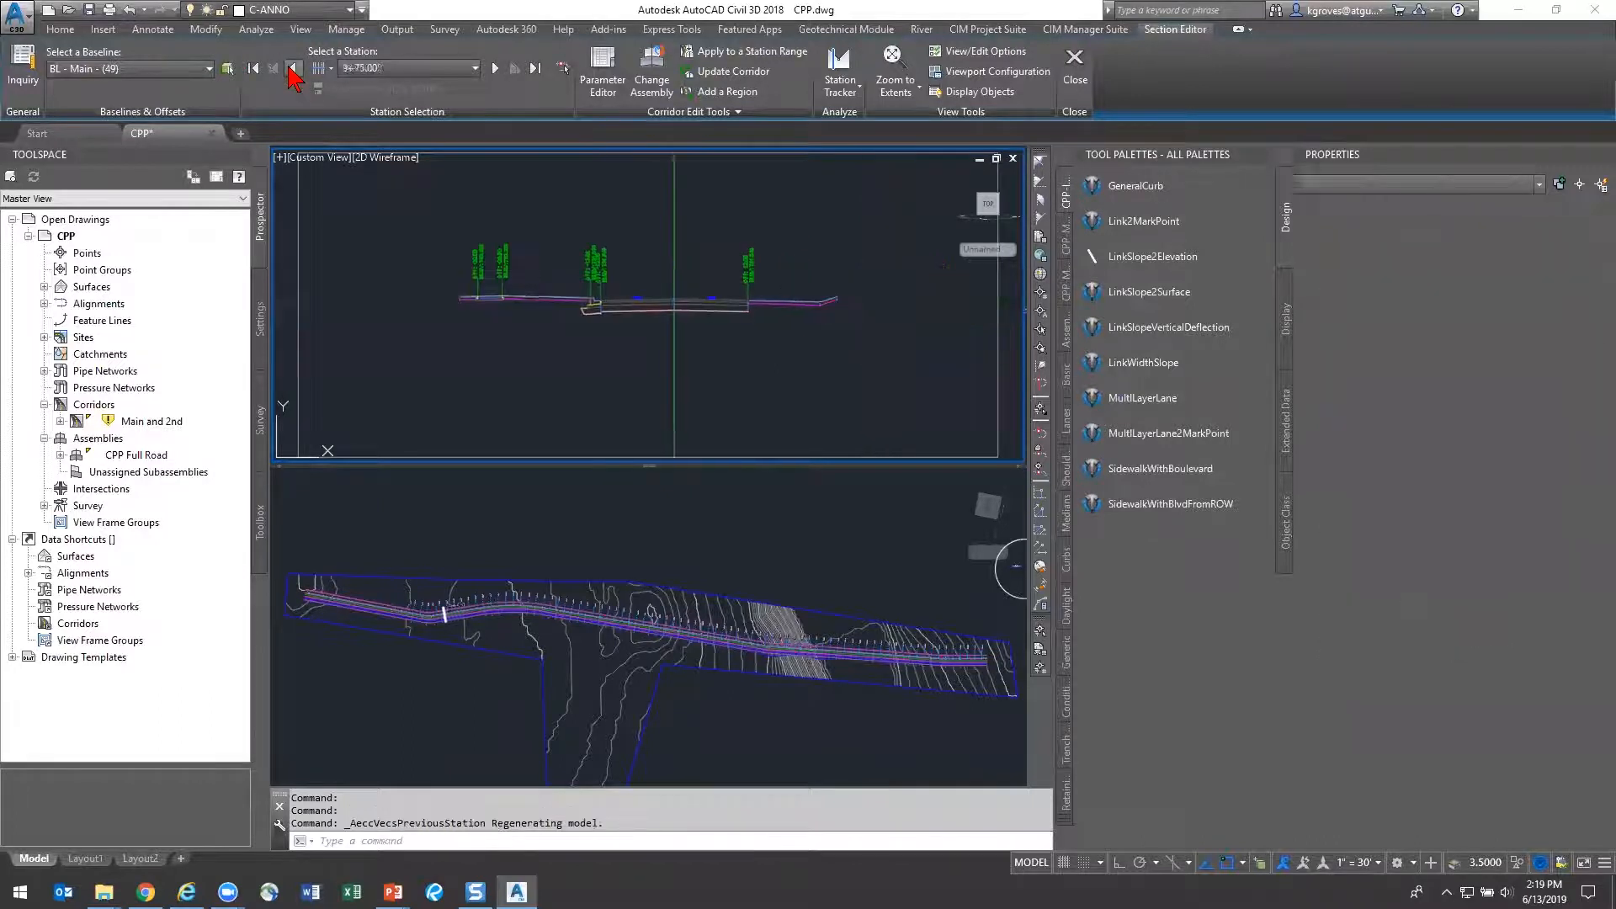
click(293, 67)
click(290, 67)
click(290, 67)
click(286, 67)
click(286, 67)
click(286, 68)
click(285, 68)
click(285, 67)
click(286, 67)
click(286, 67)
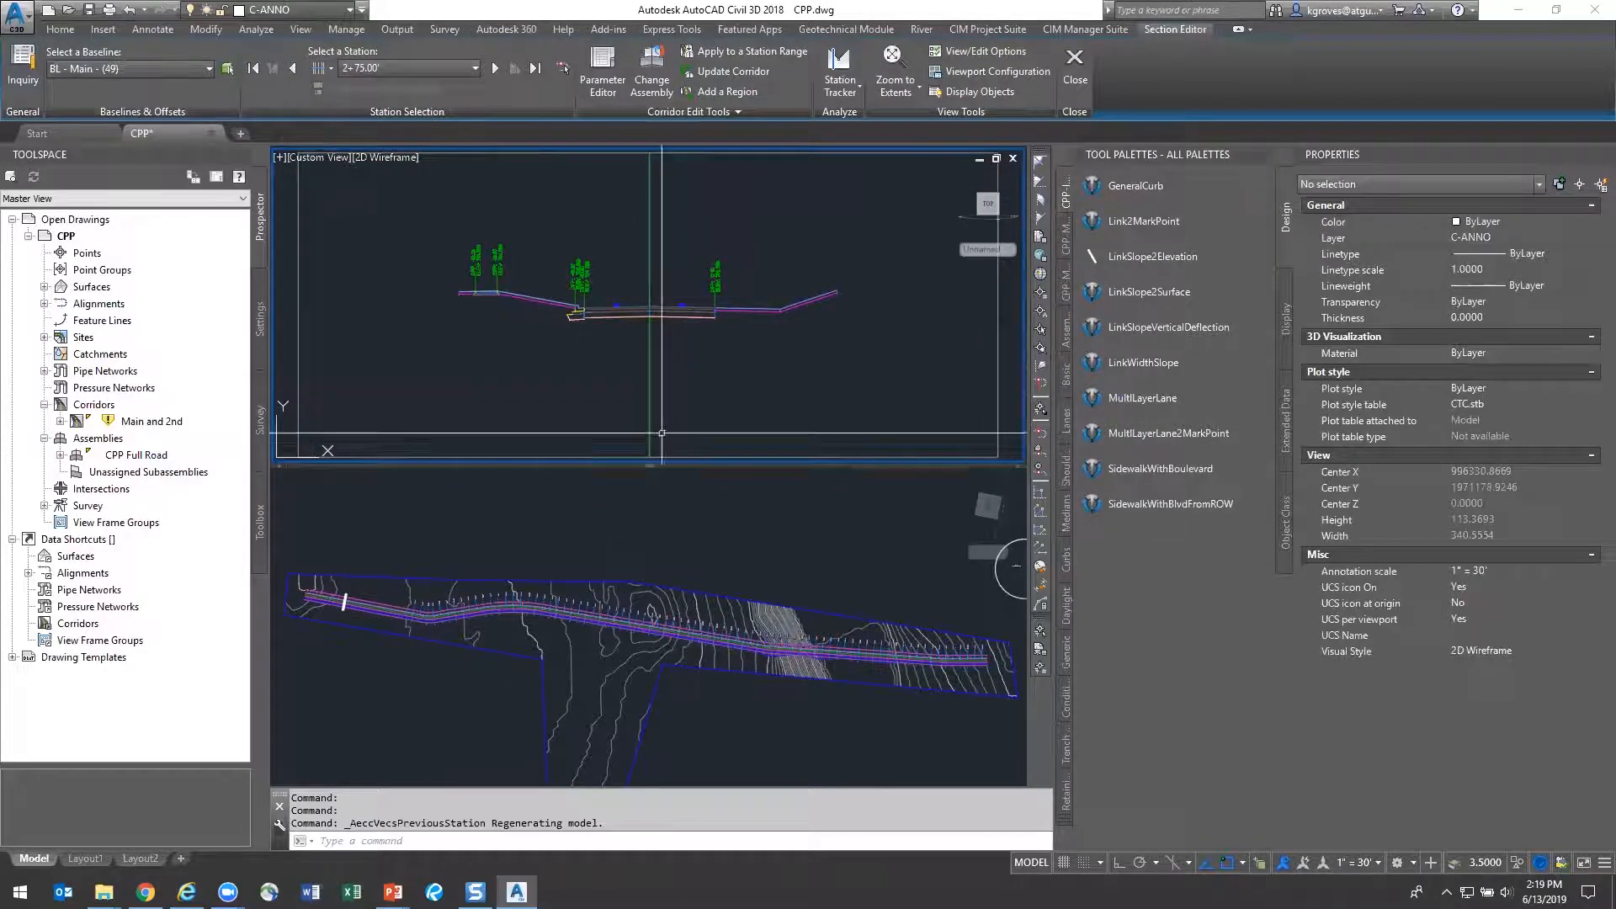
click(438, 553)
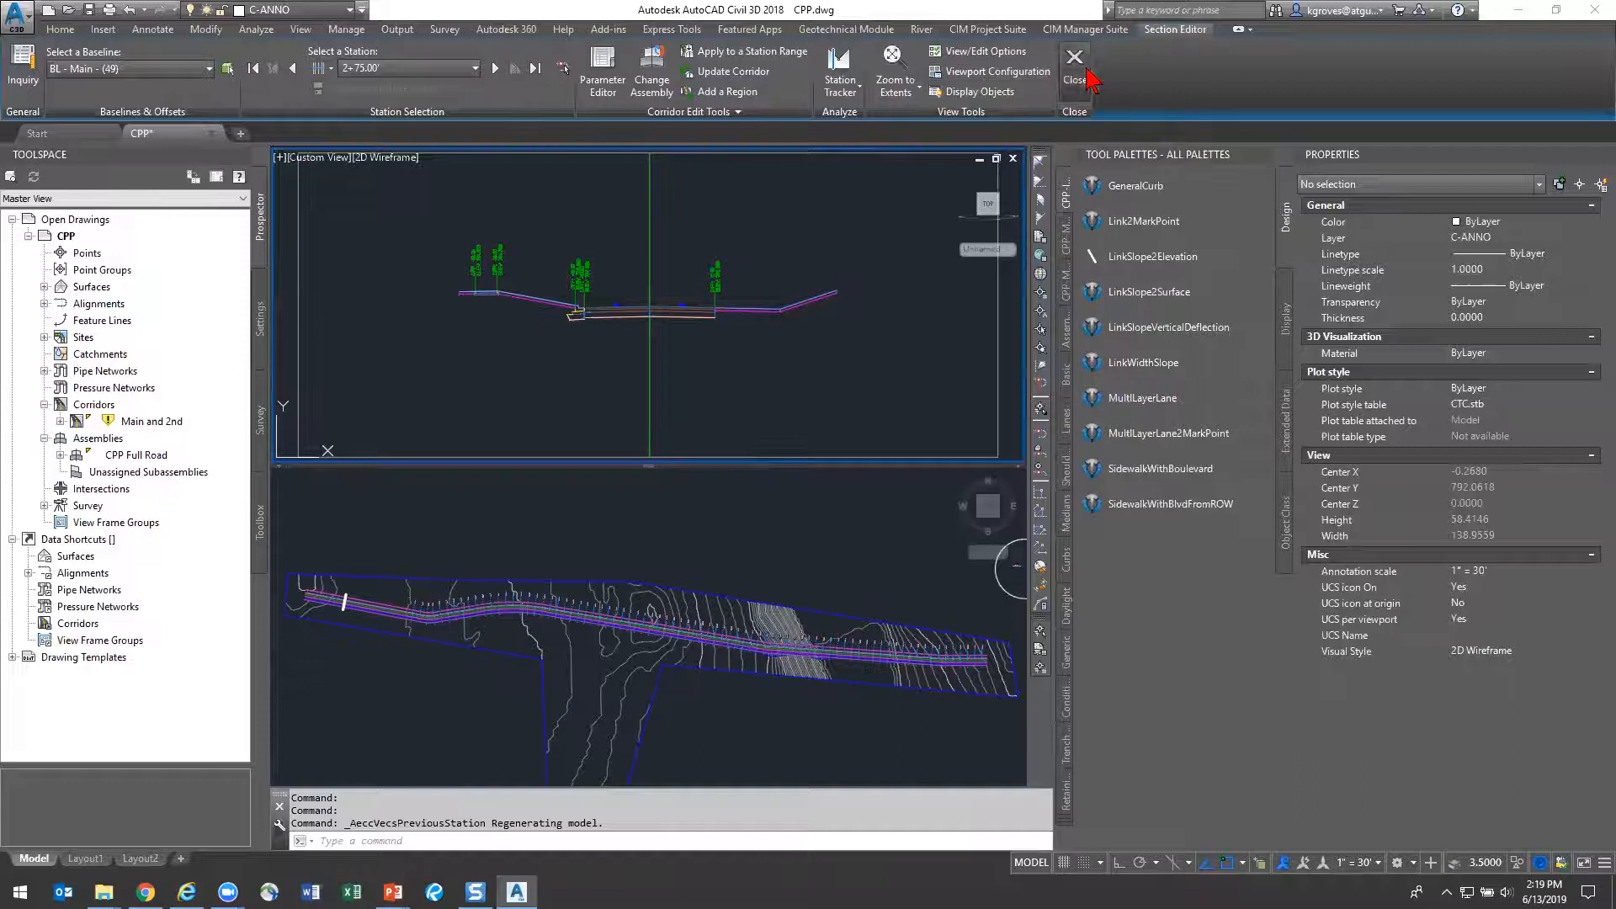
click(1075, 66)
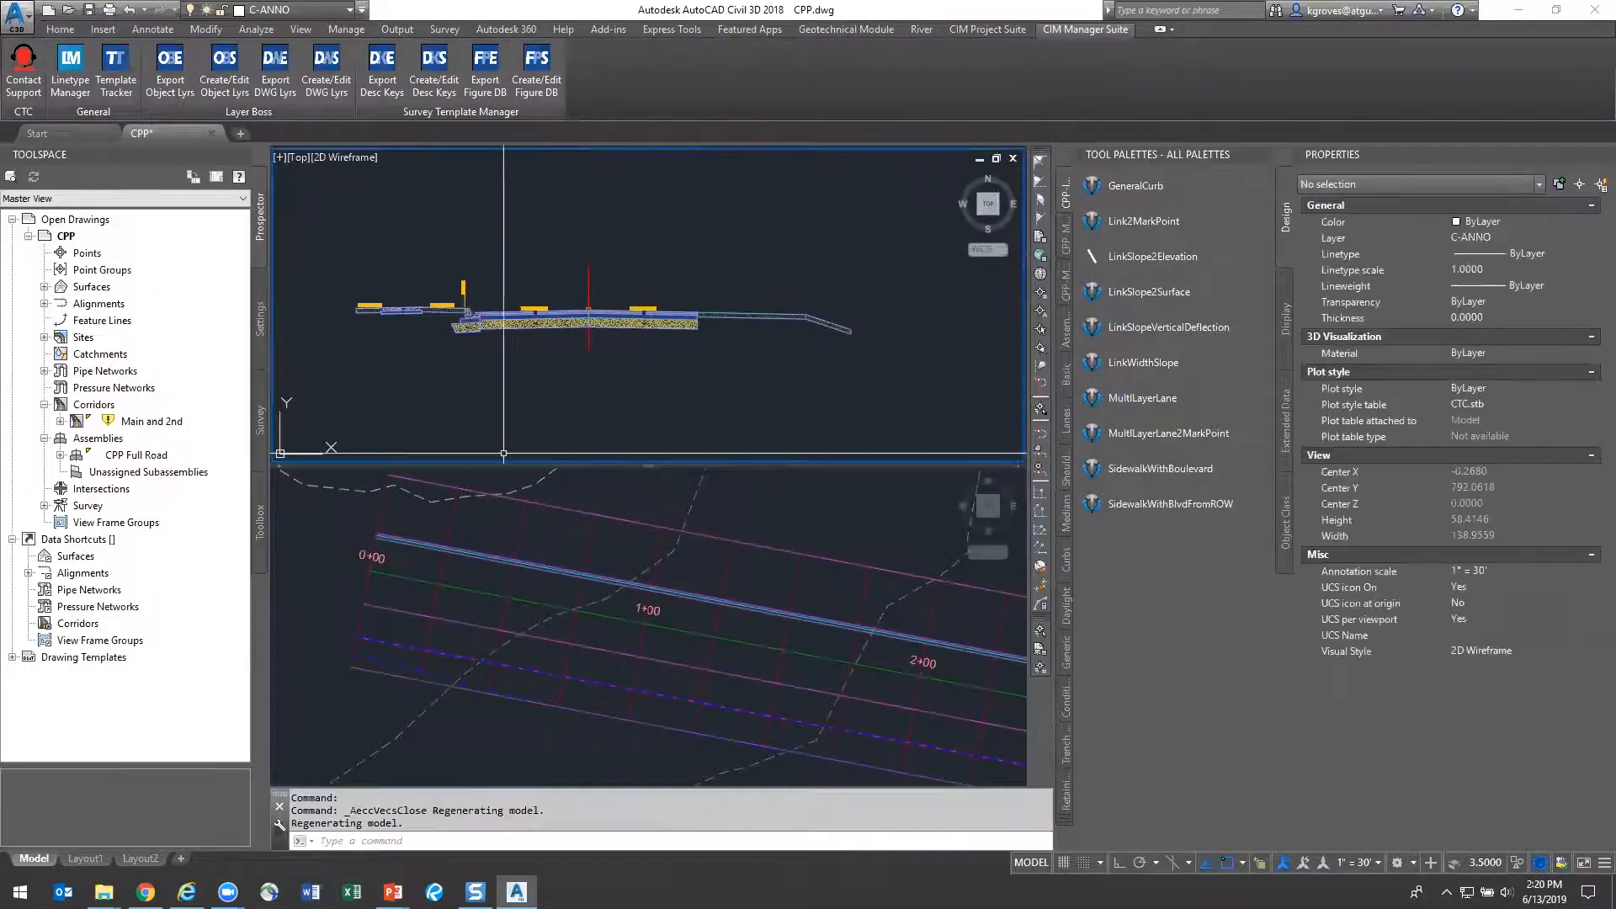
Set the Boulevard Outside Edge point code of the left SidewalkWithBlvdFromROW subassembly to Blvd_Out, ROW, widening the parameter name column
click(1158, 327)
click(404, 330)
scroll(404, 331, up, 5)
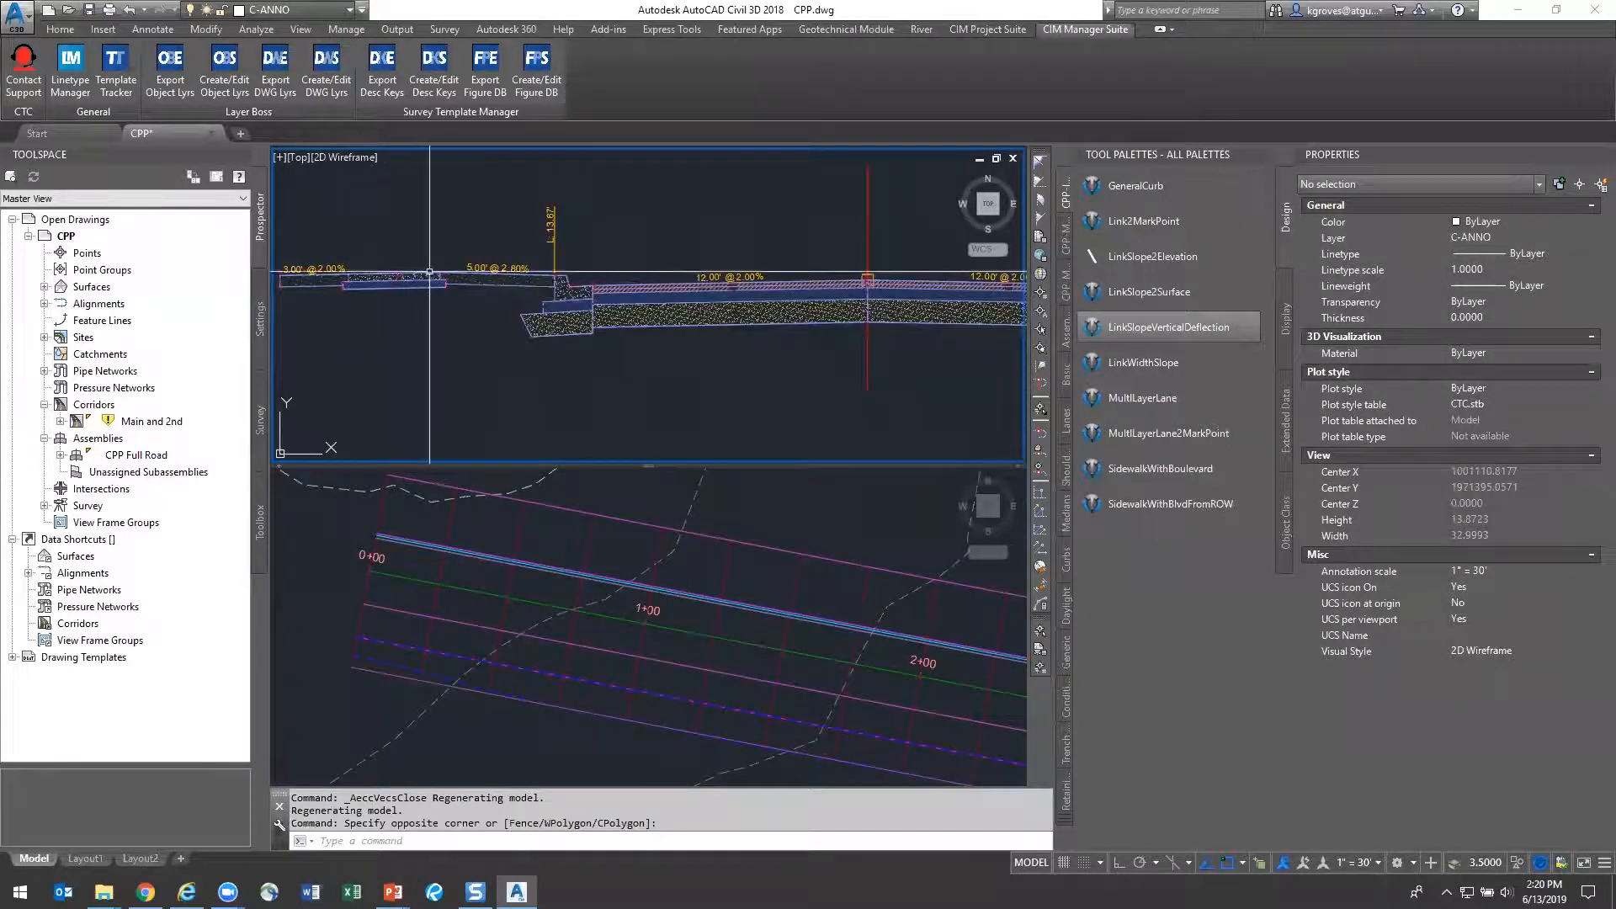
scroll(724, 282, up, 3)
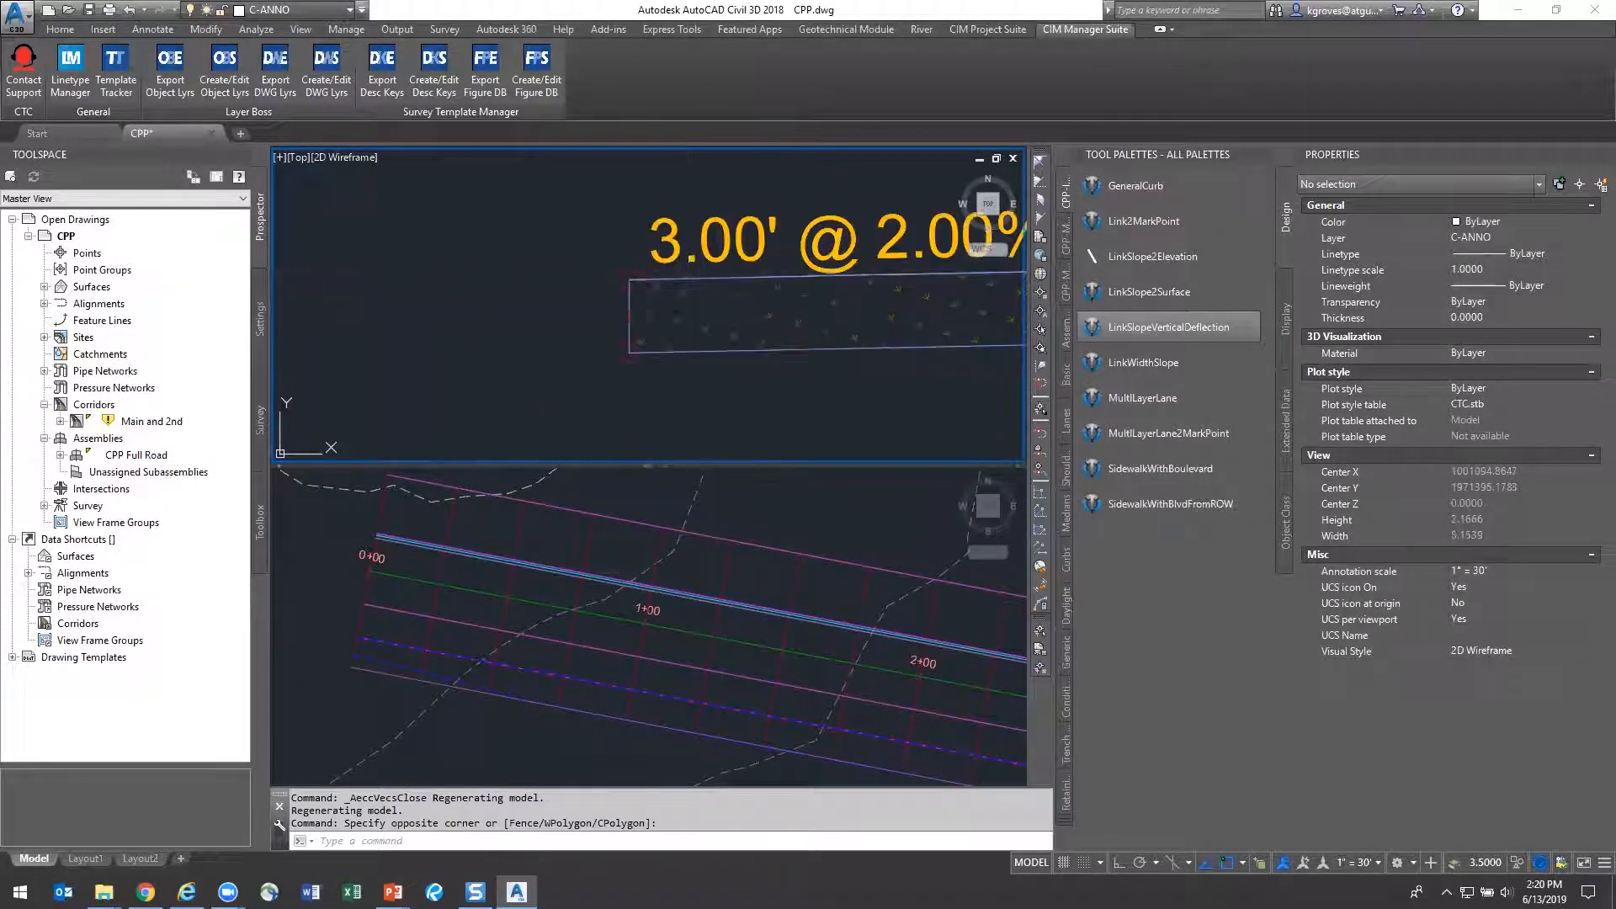
click(659, 285)
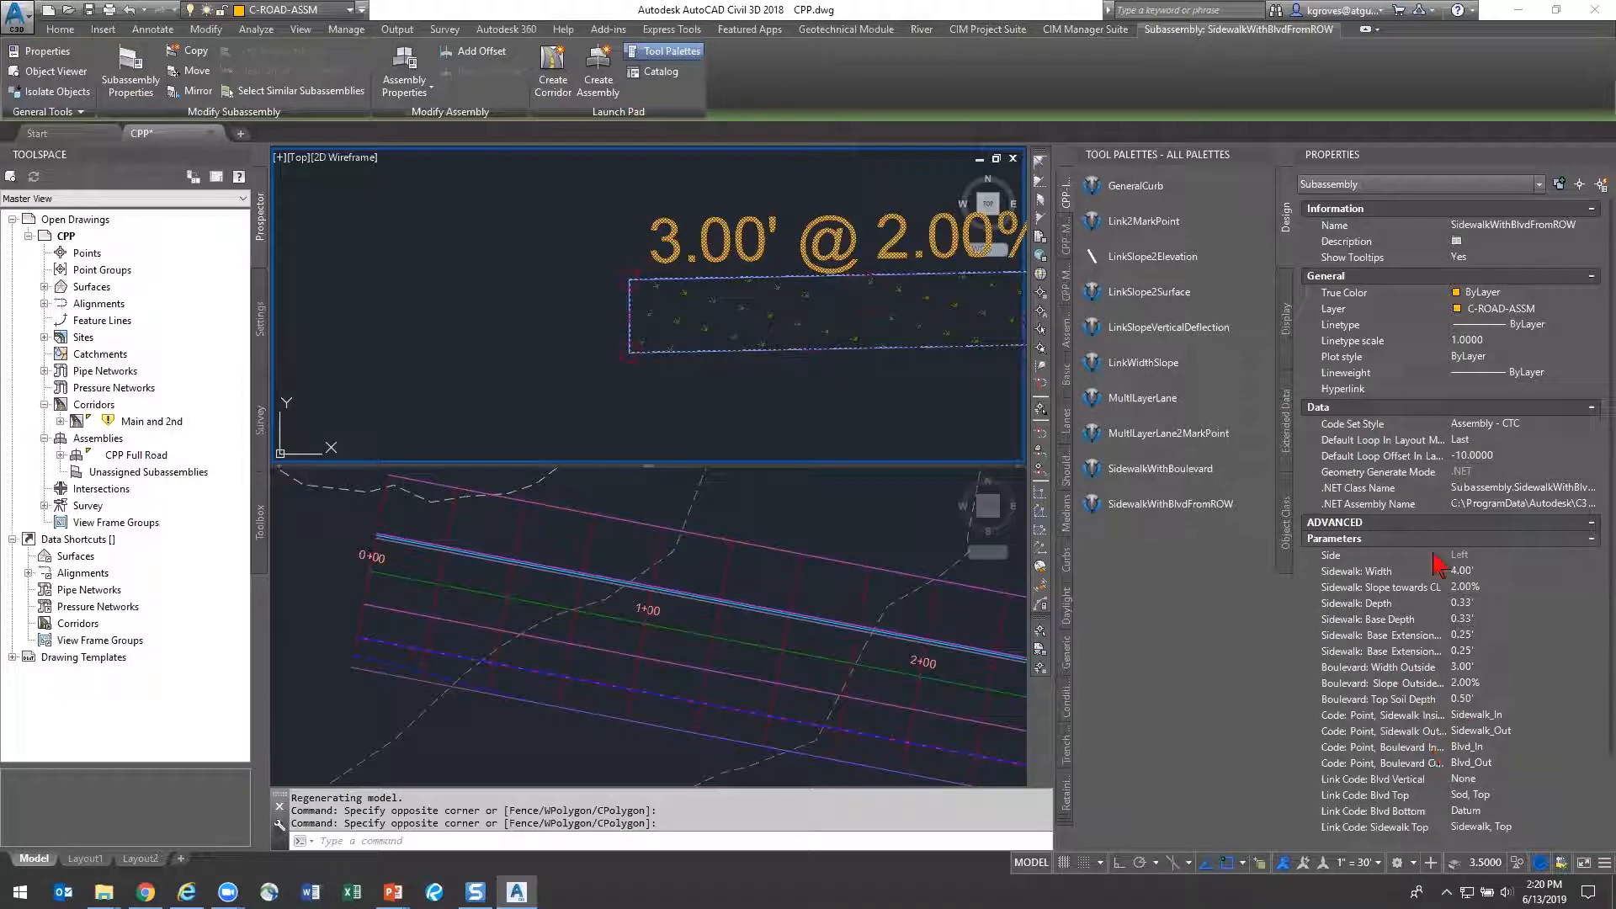
drag(1449, 556, 1492, 557)
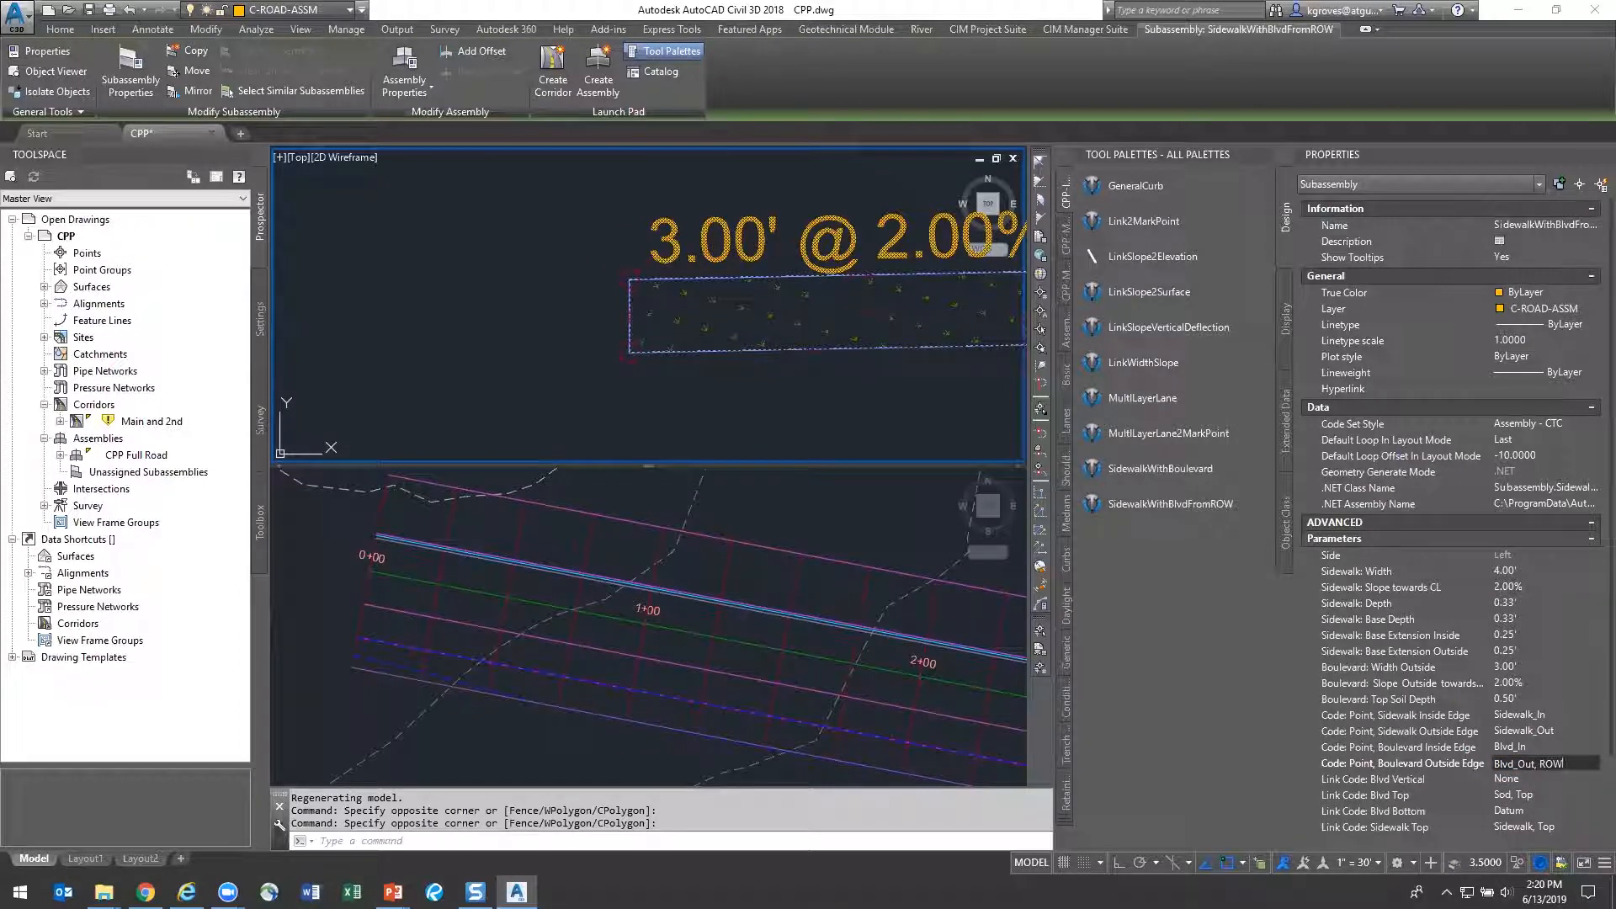
key(Tab)
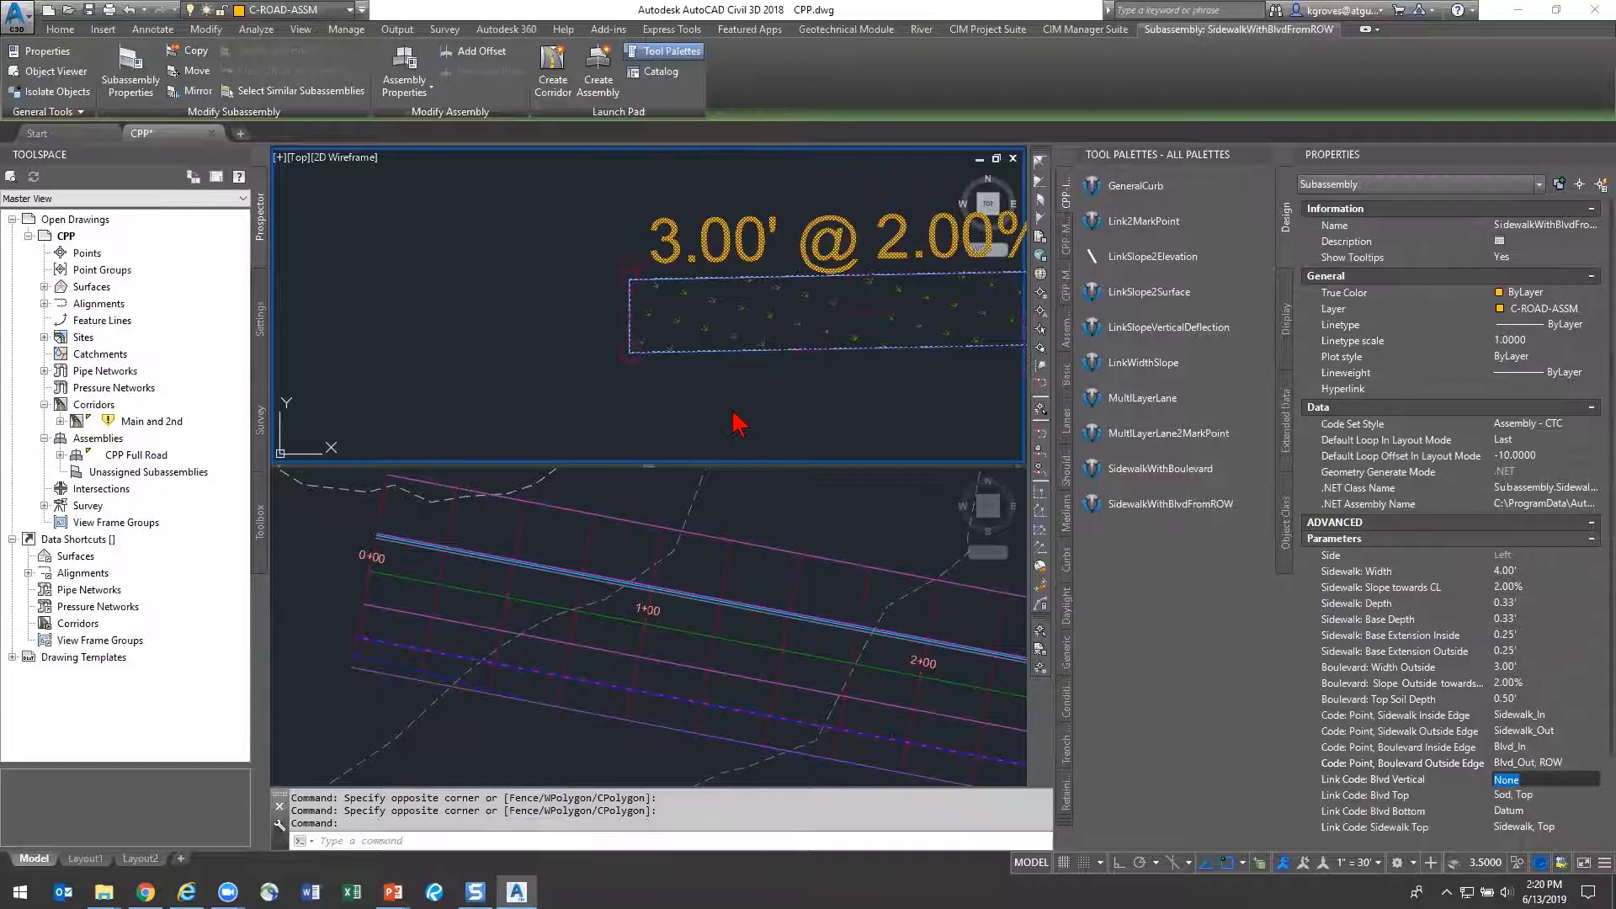
key(Escape)
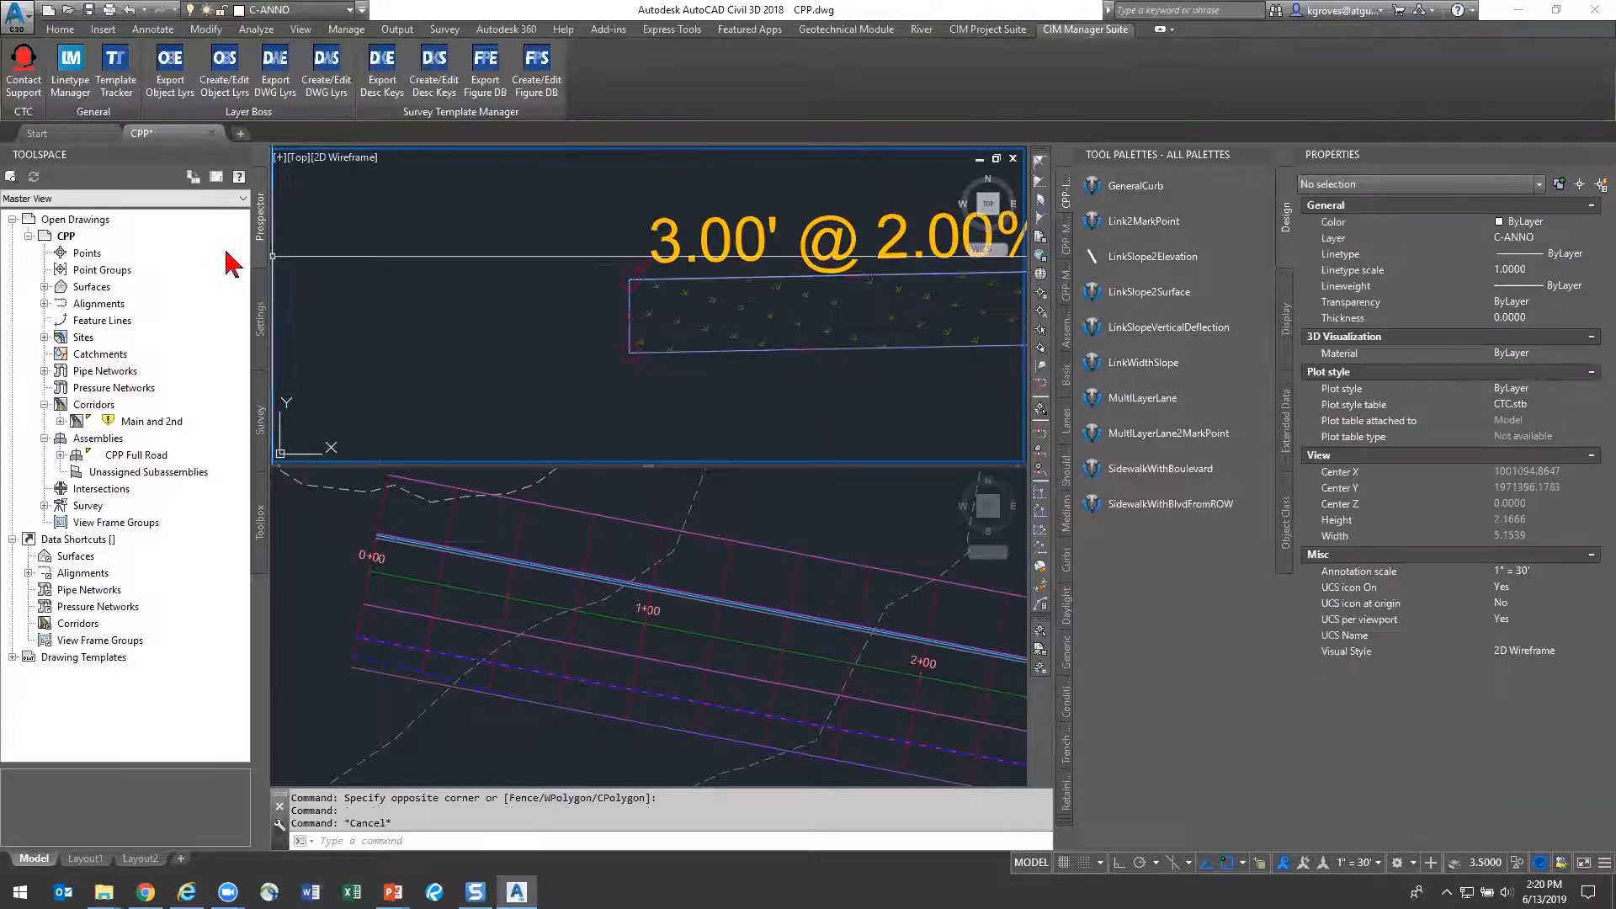
Open the Cross Section - CTC code set style from the drawing's general multipurpose styles and show its codes
click(260, 301)
click(28, 236)
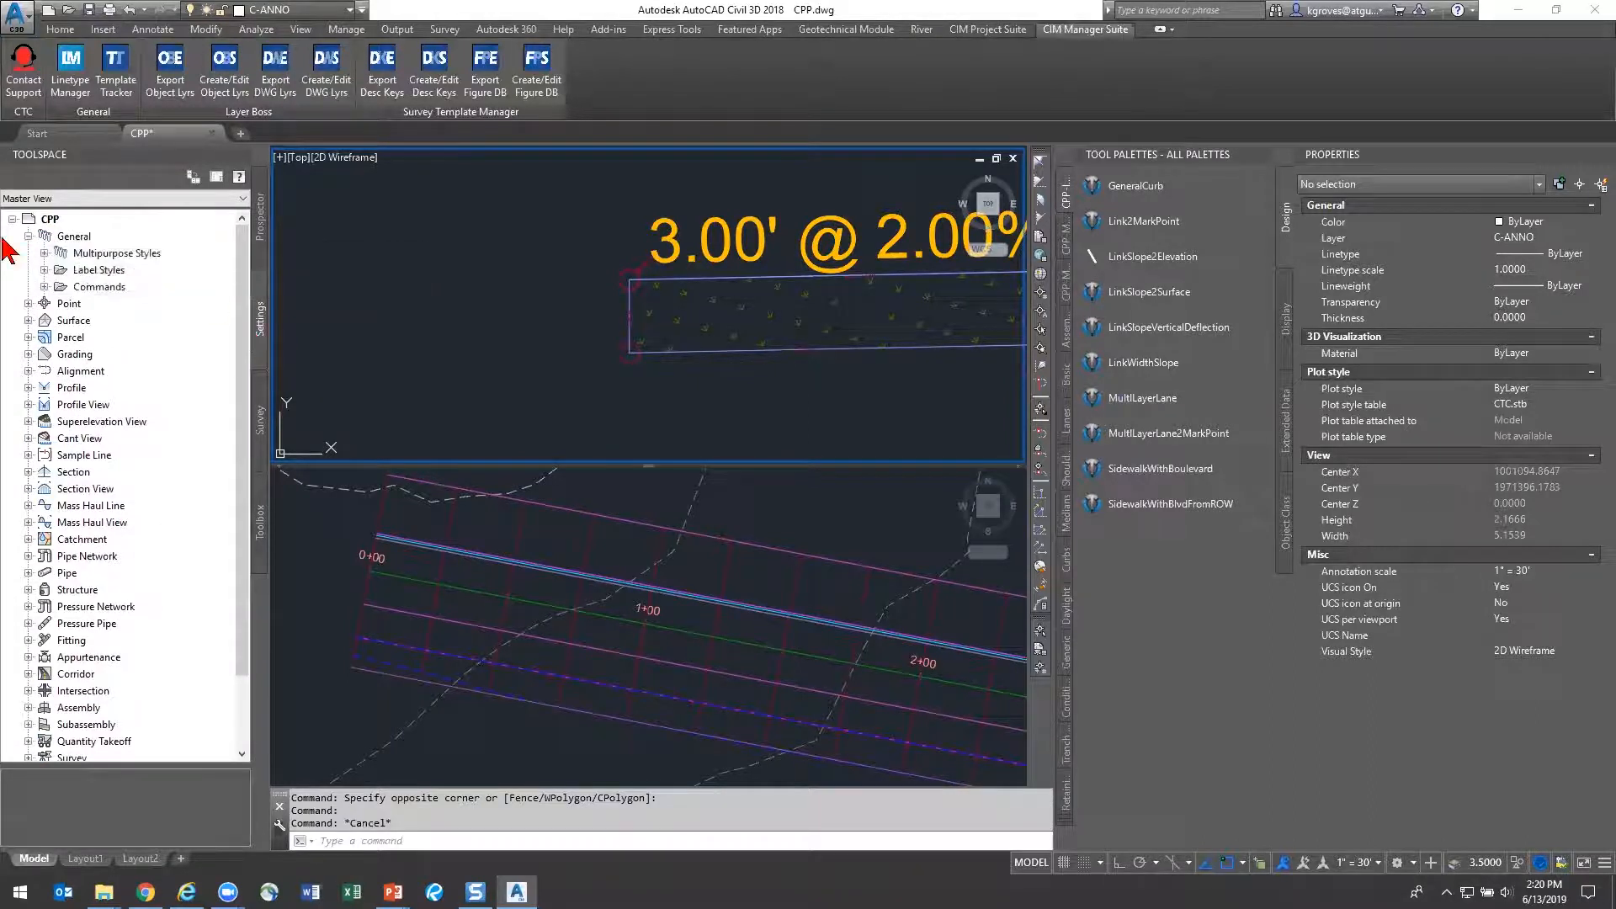
click(44, 253)
click(60, 337)
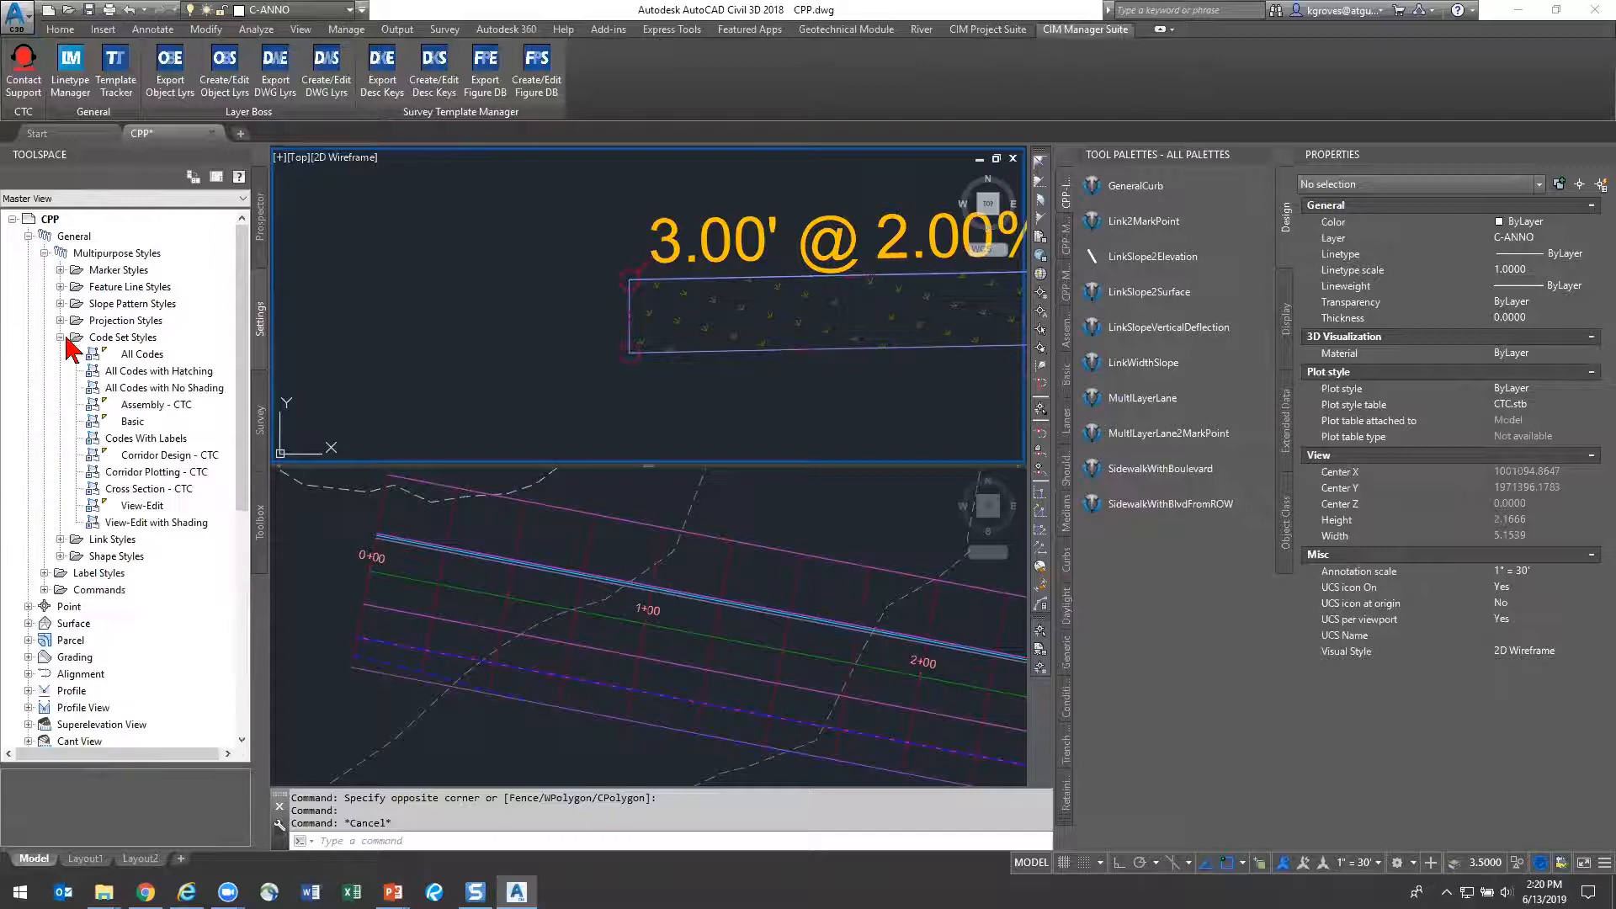
click(168, 455)
right_click(169, 455)
right_click(132, 489)
click(154, 498)
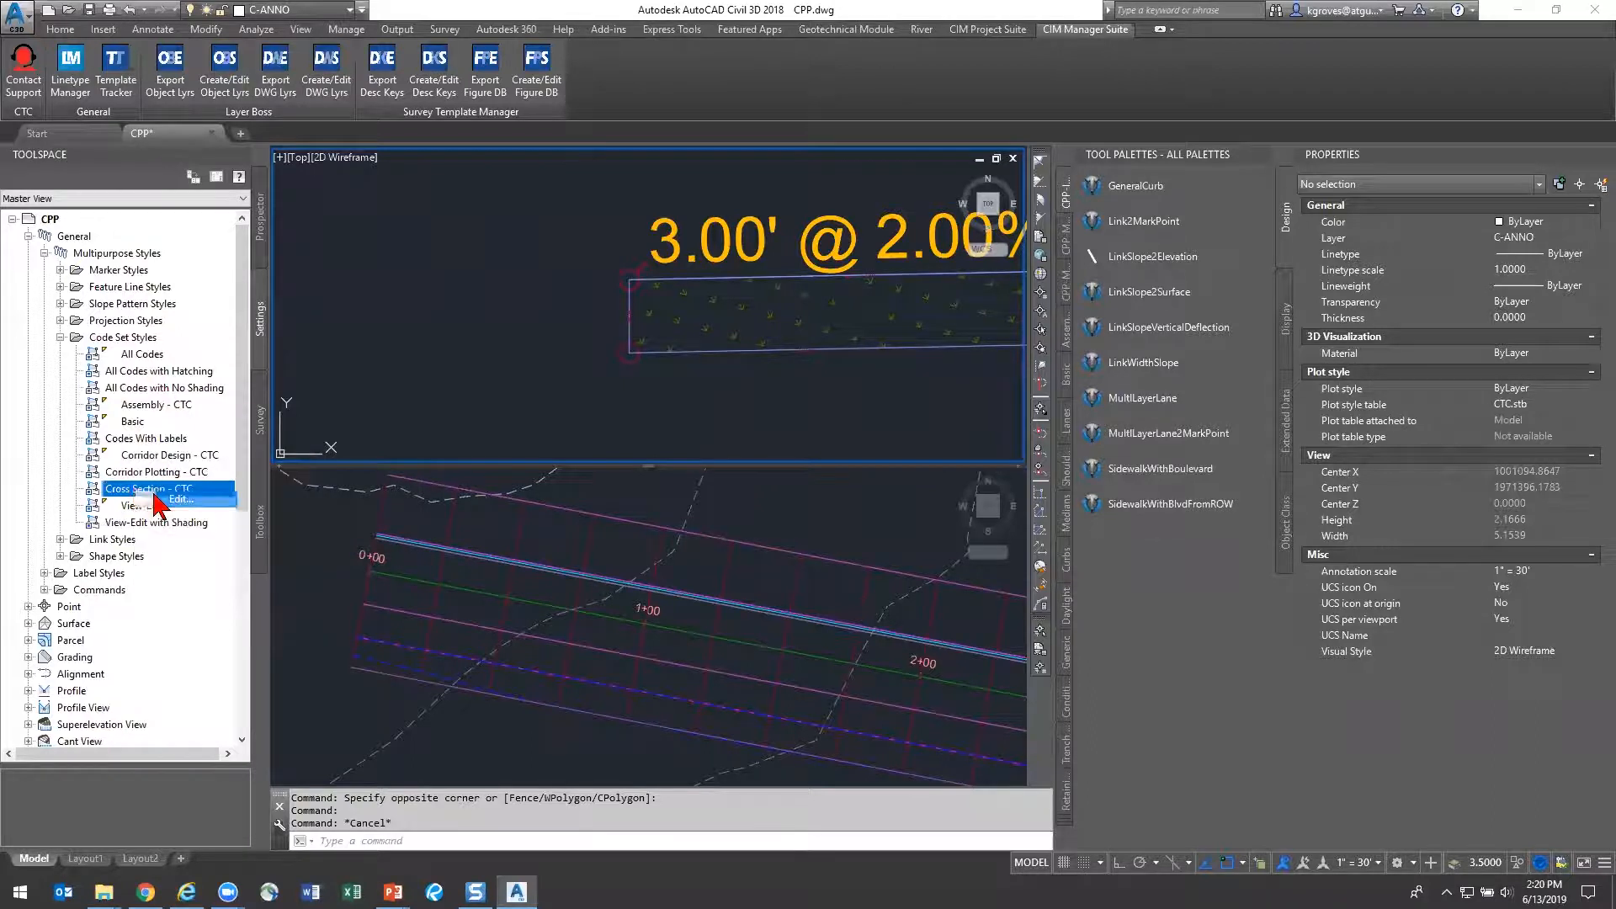
click(612, 276)
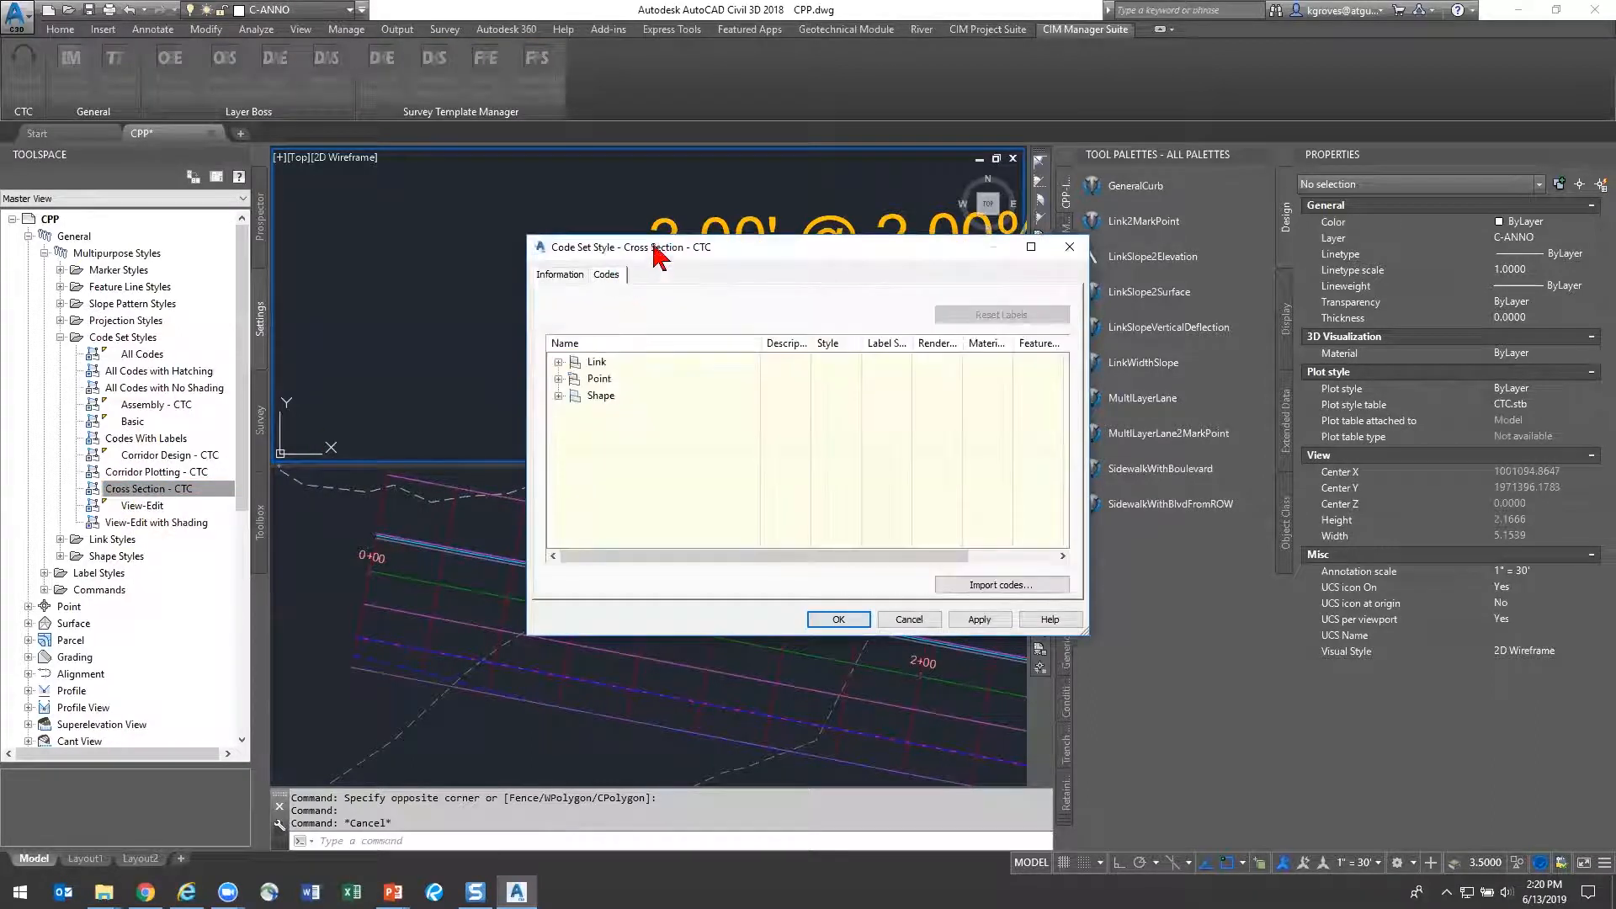
Enlarge the Cross Section - CTC style window and review its Point codes, including the ROW entry
drag(586, 248, 447, 154)
click(420, 286)
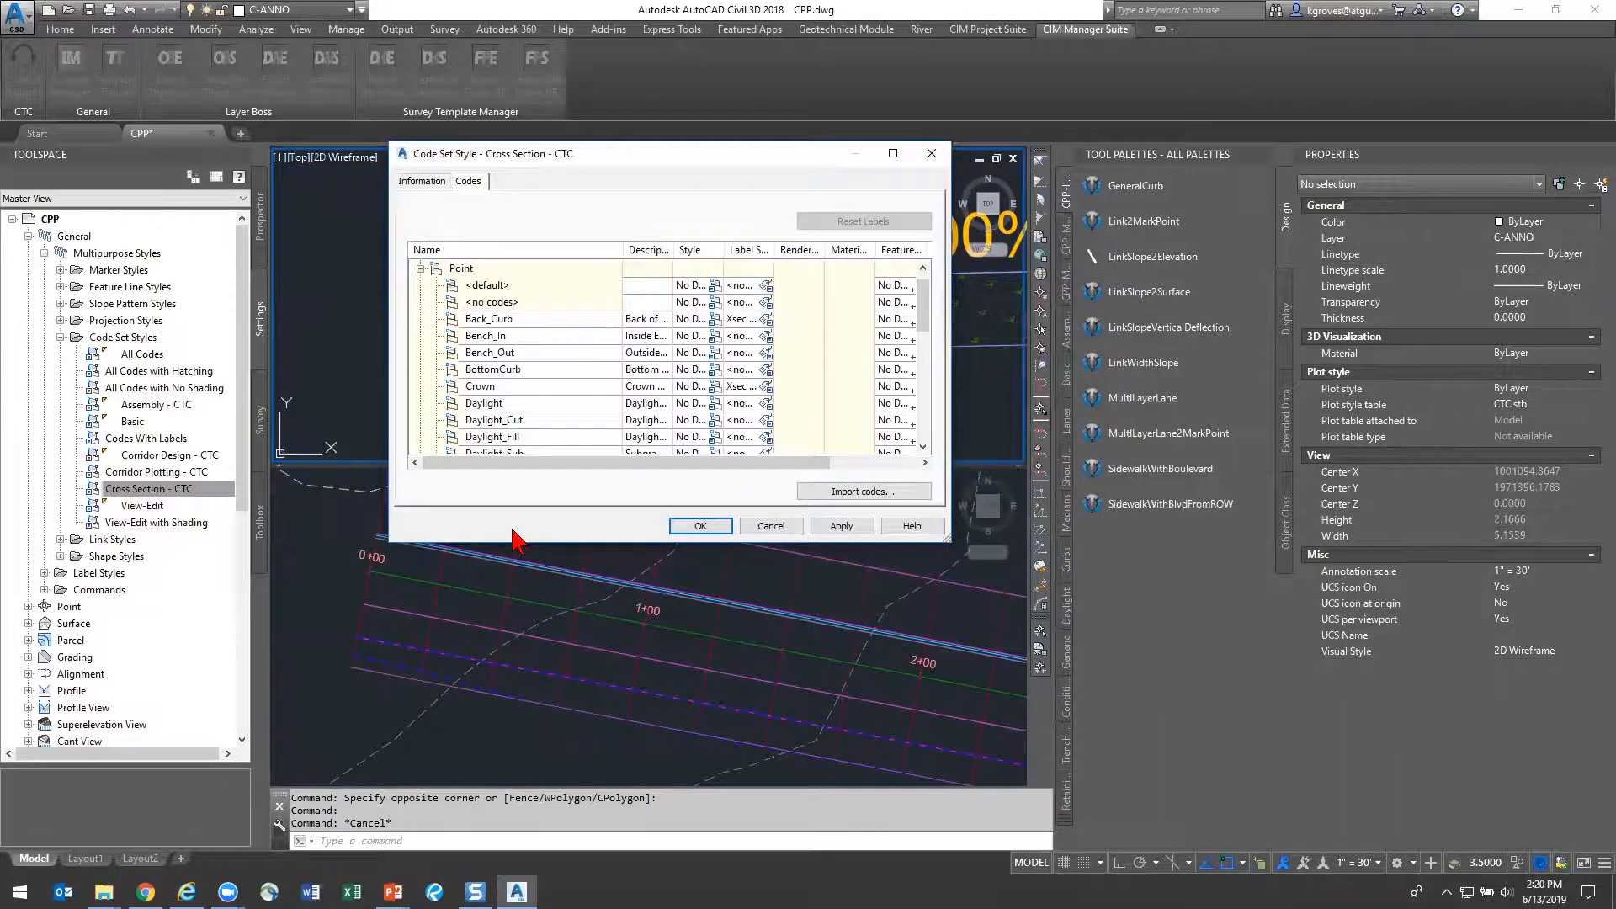
drag(949, 539, 1286, 866)
scroll(512, 529, down, 2)
click(536, 708)
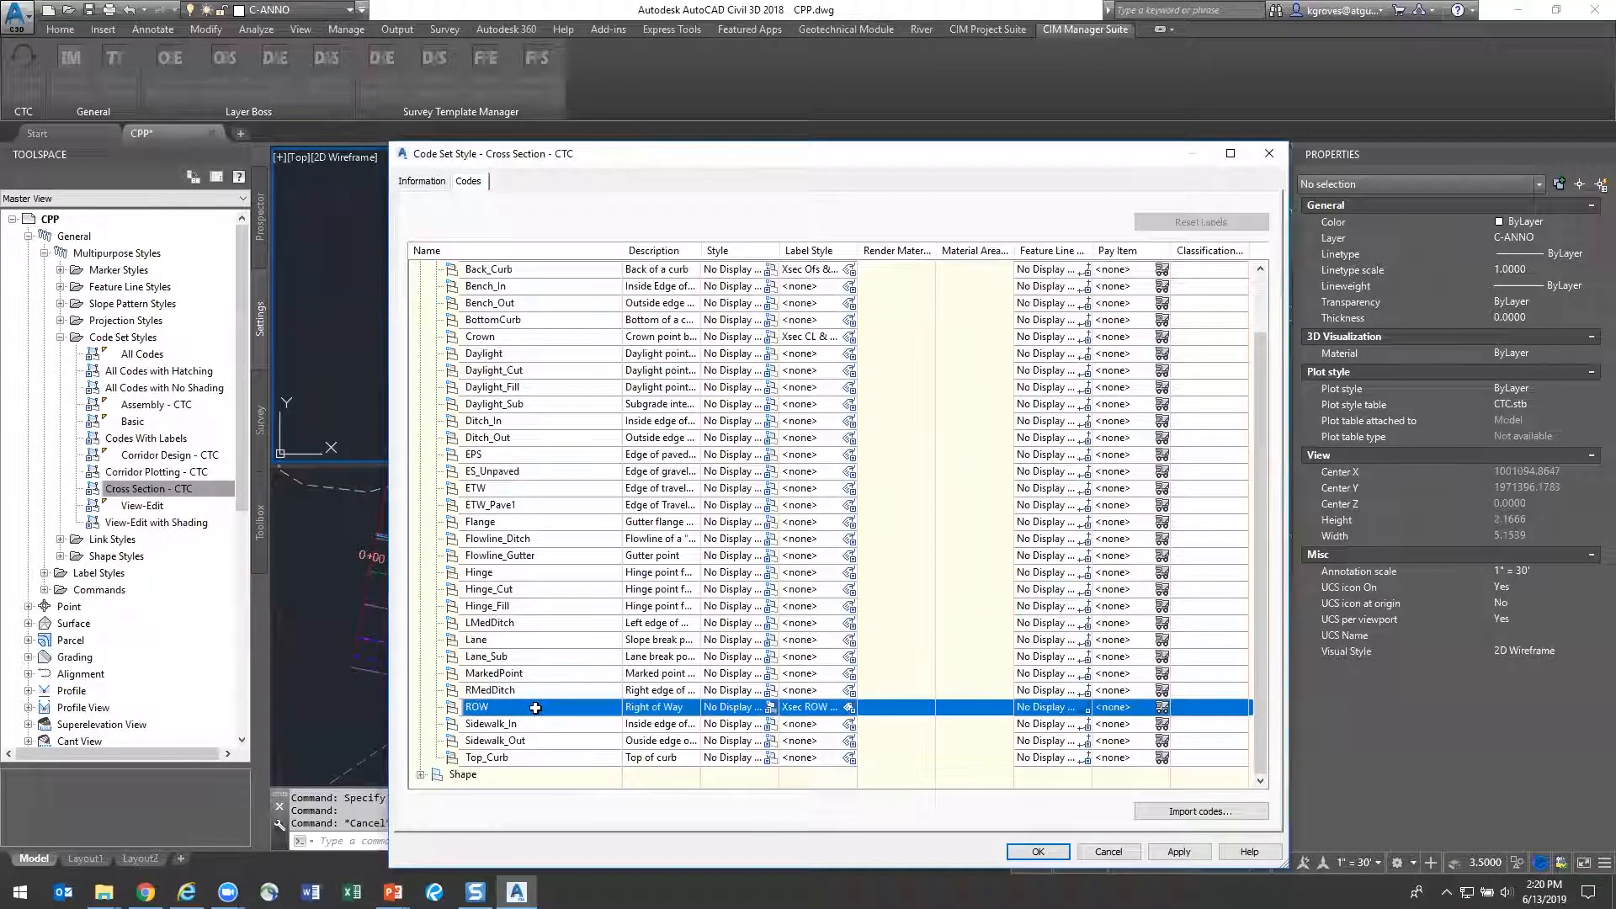
right_click(515, 486)
click(512, 474)
scroll(496, 474, up, 2)
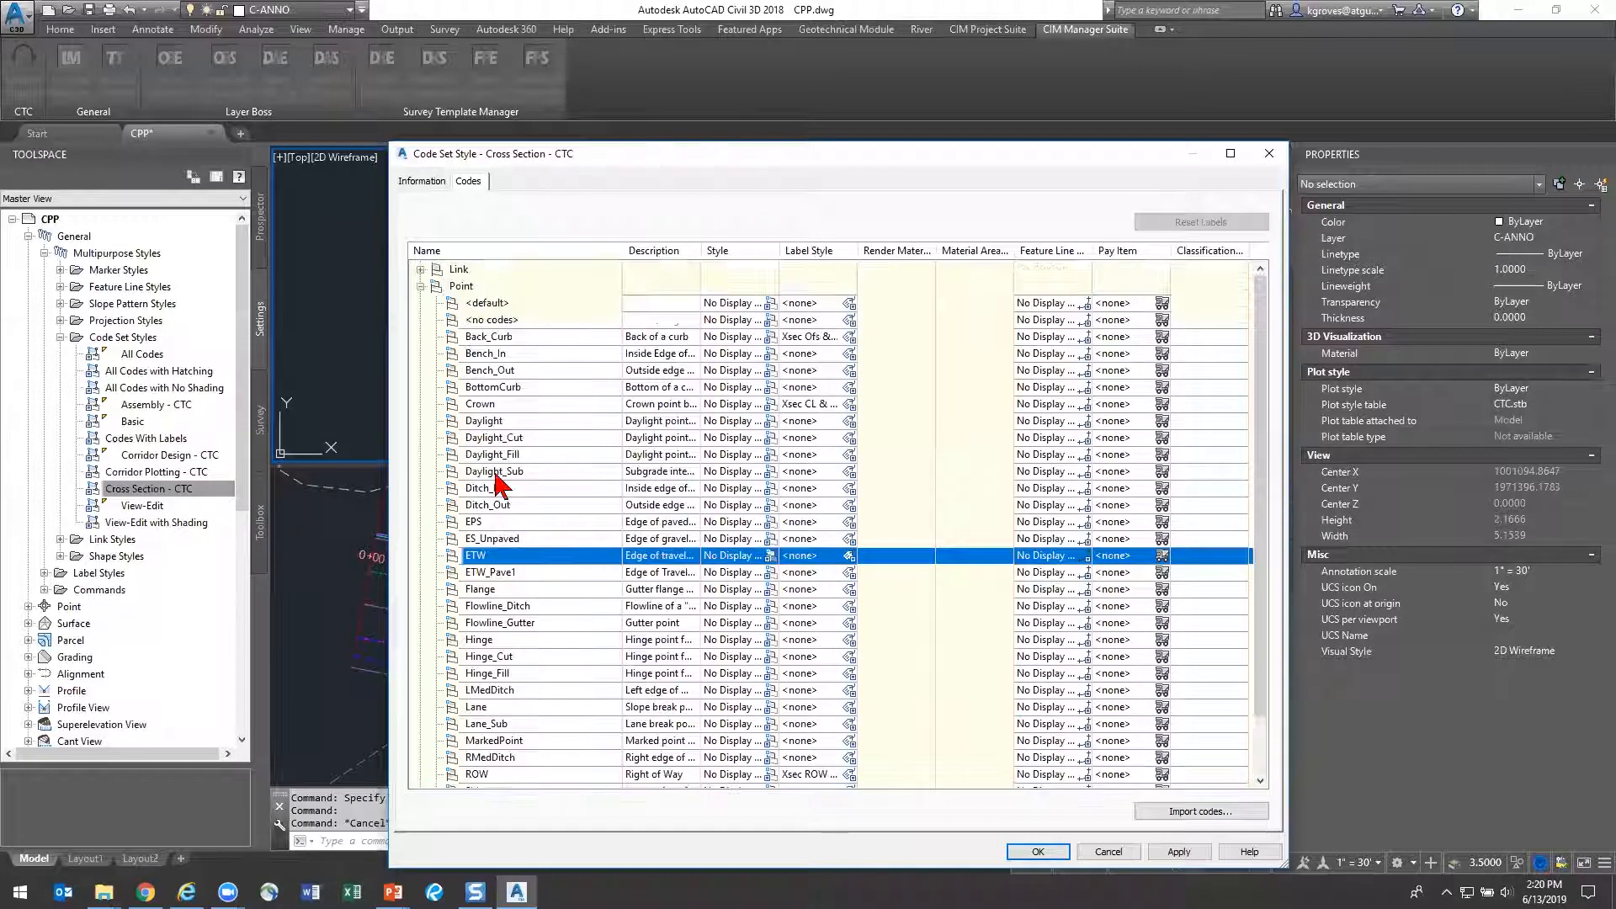
right_click(471, 290)
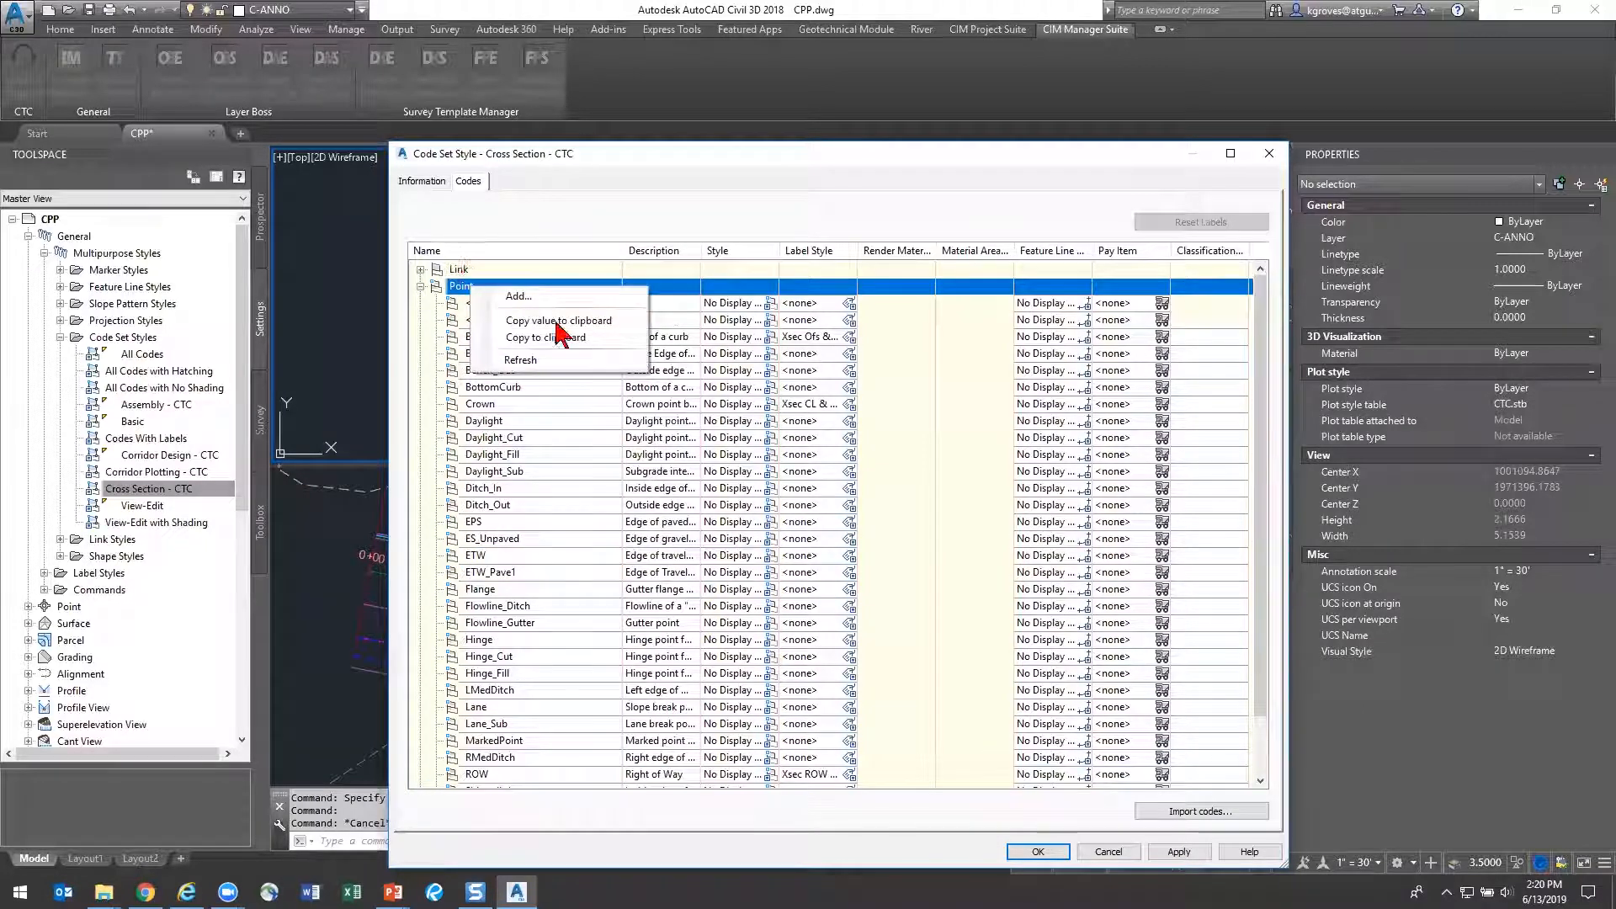
click(533, 707)
click(524, 707)
scroll(524, 706, down, 2)
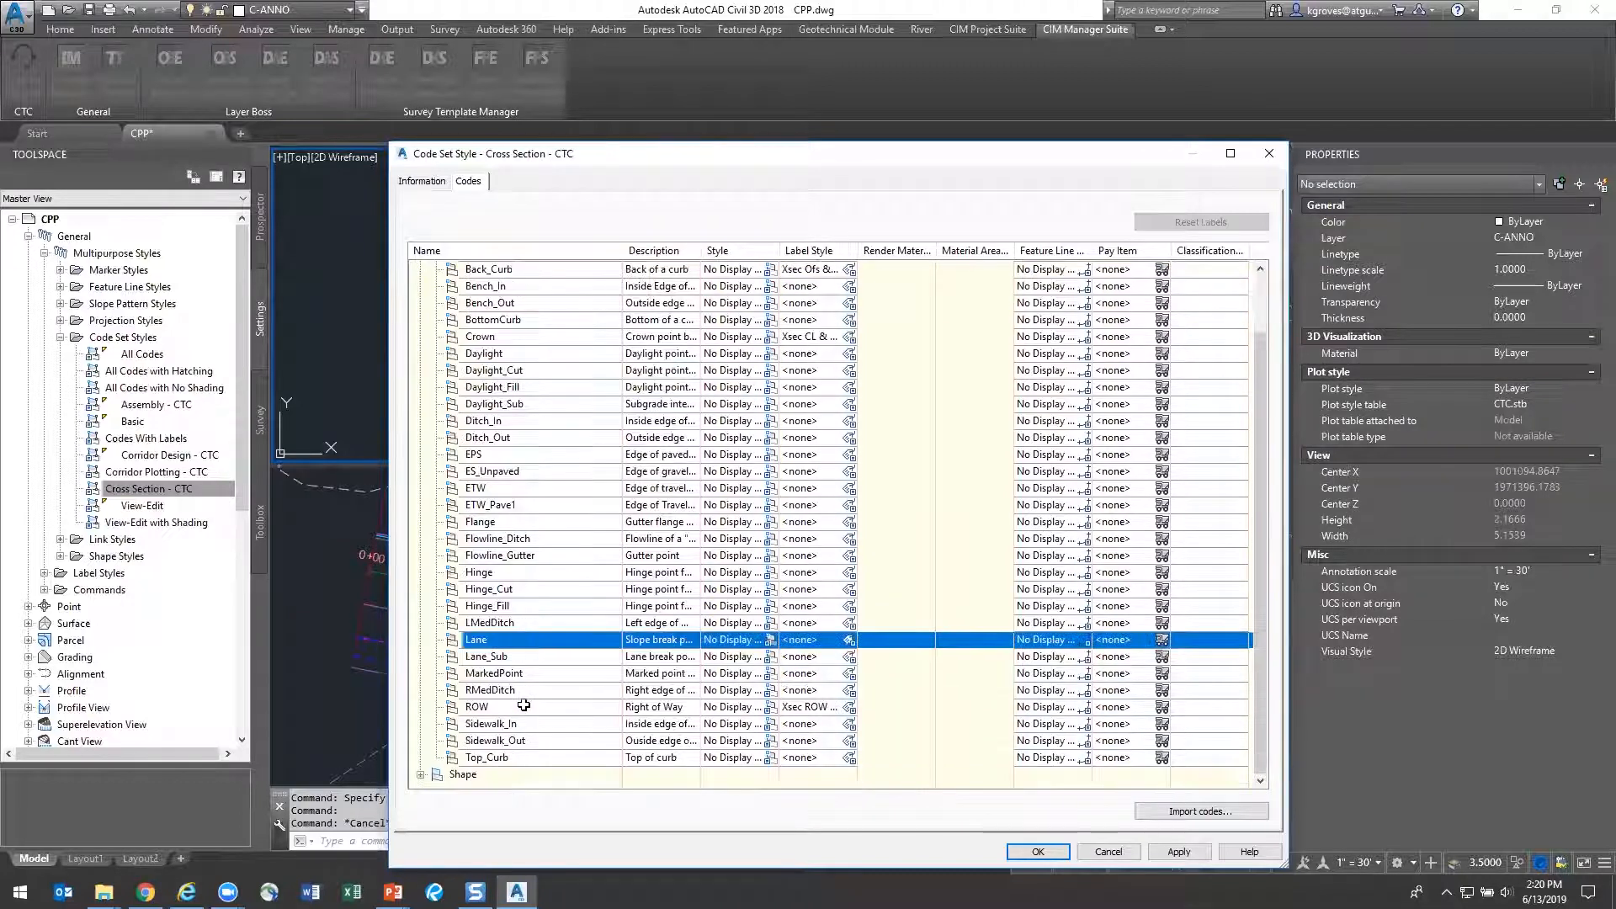
click(523, 707)
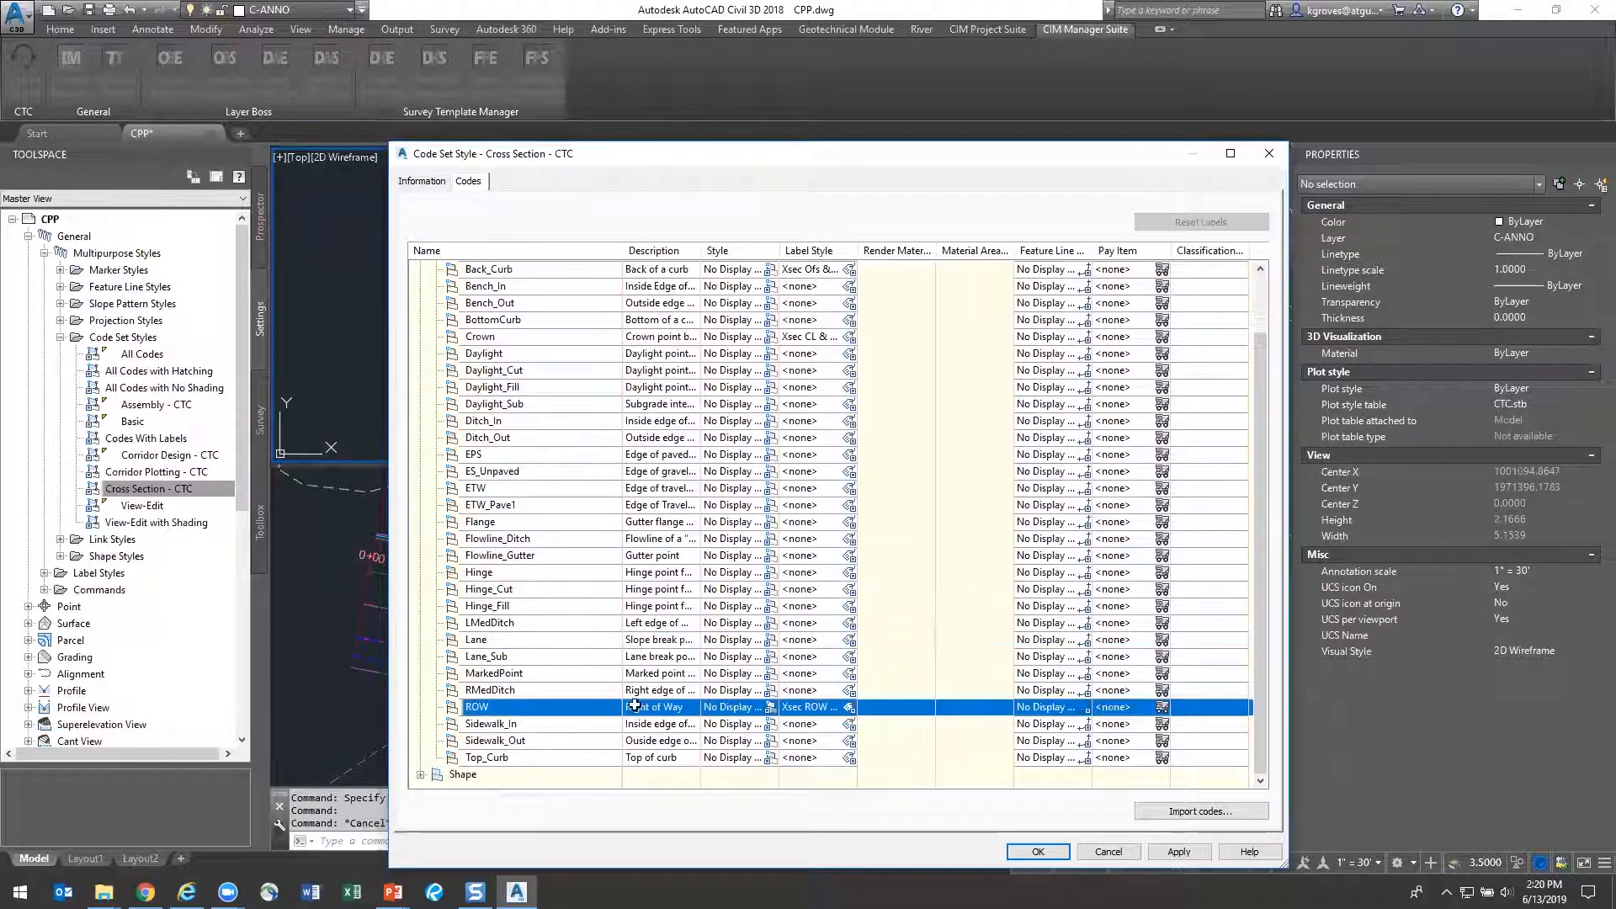
Examine the layout of the label style assigned to the ROW point code, then close the style windows
click(848, 707)
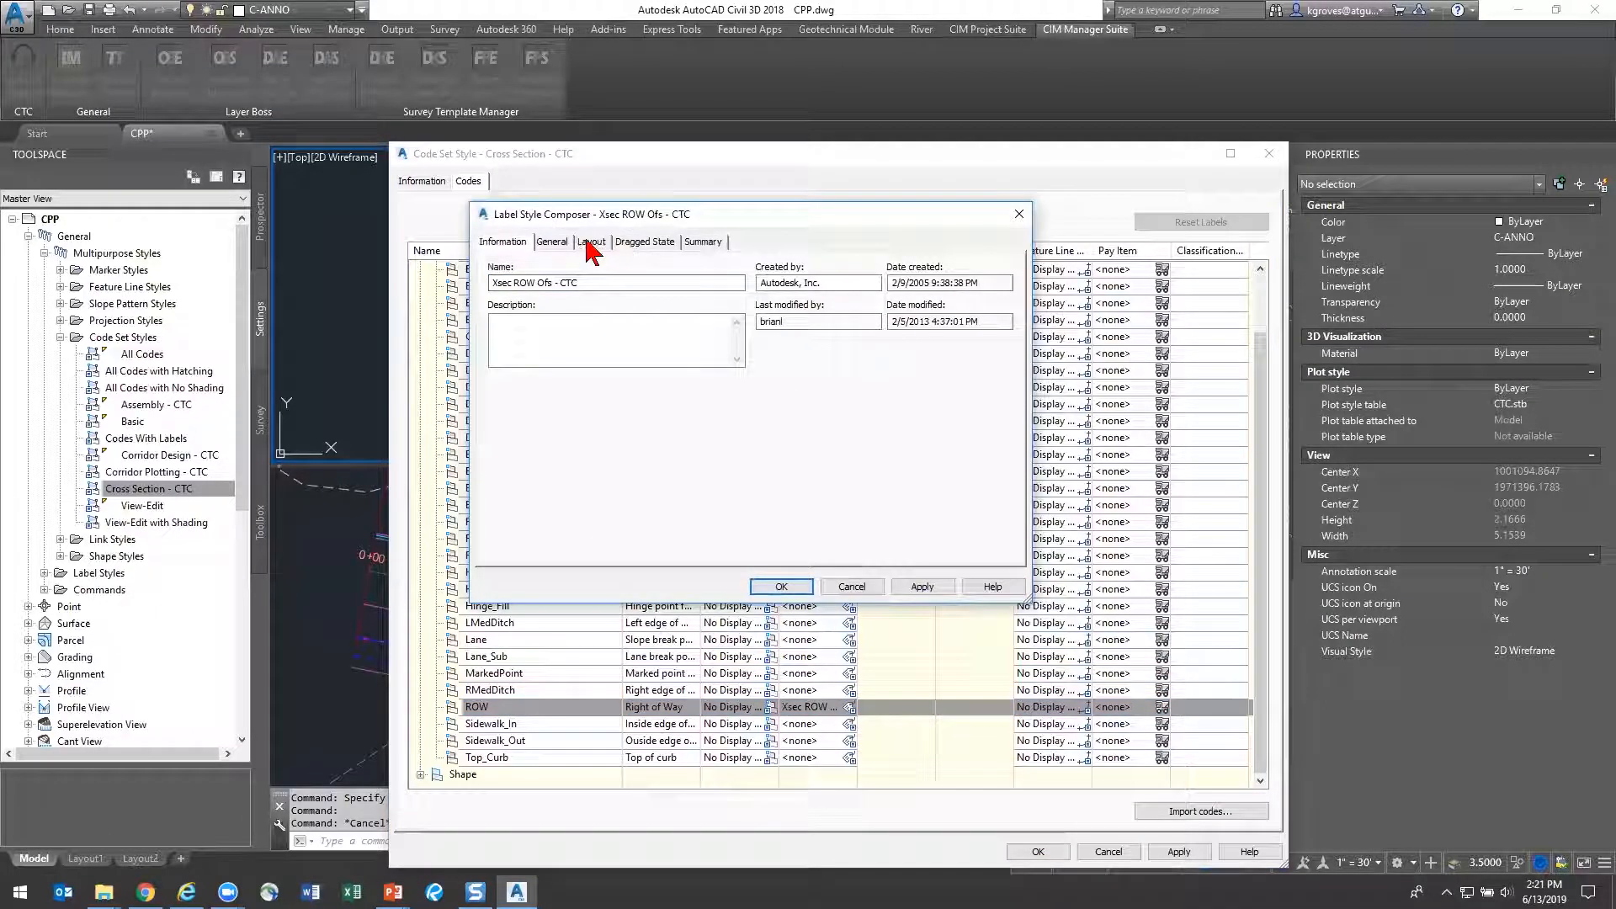
click(590, 243)
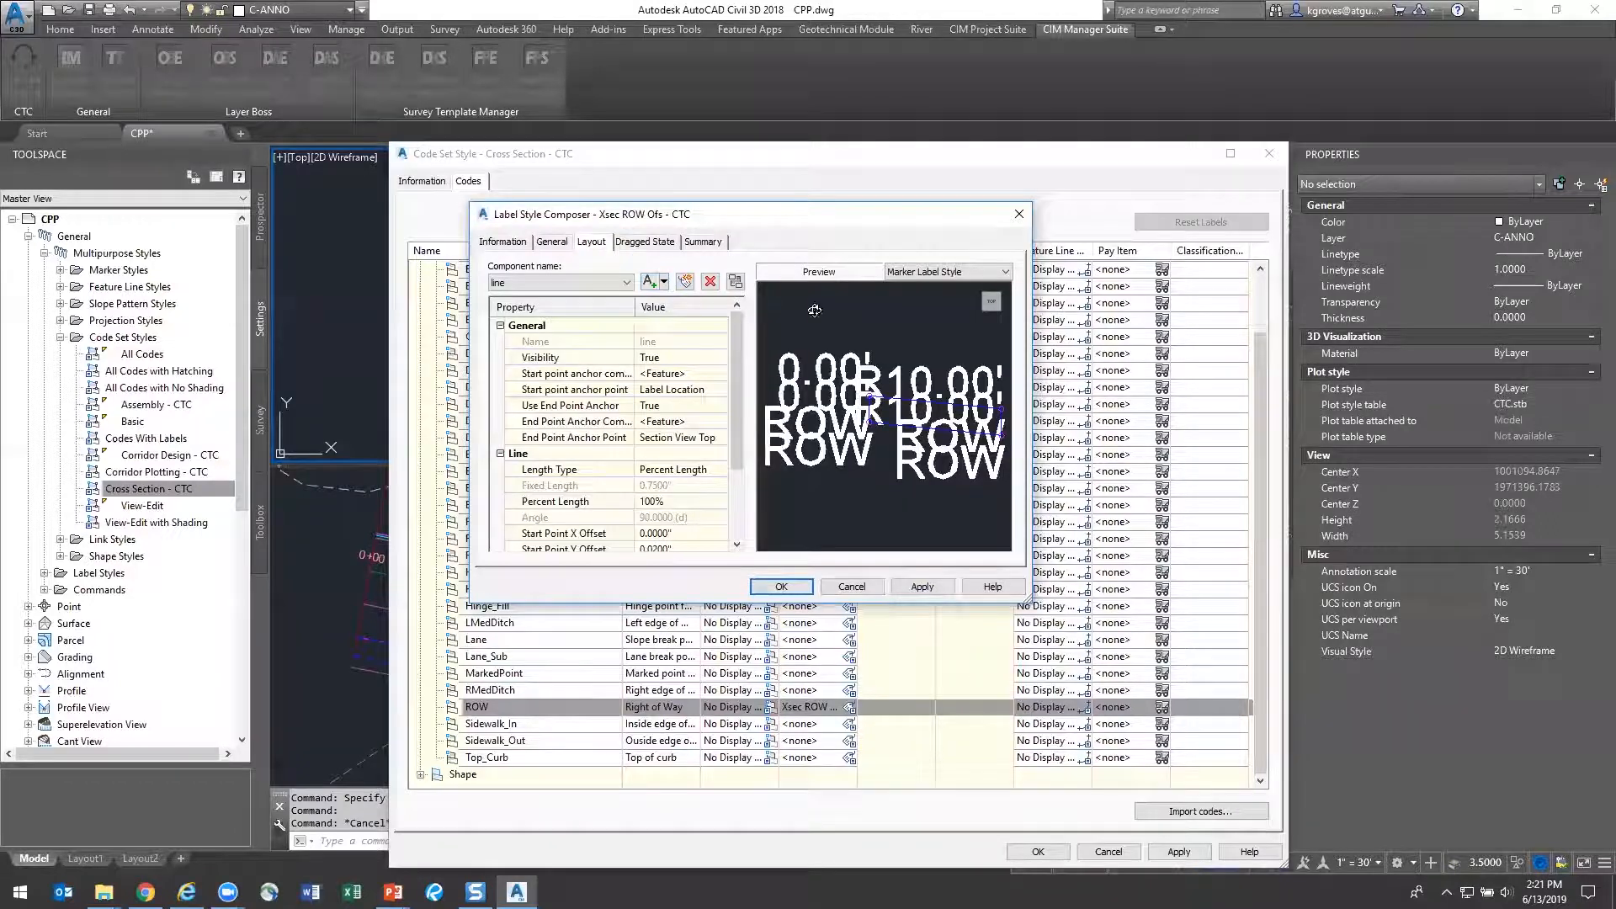
click(781, 584)
click(771, 443)
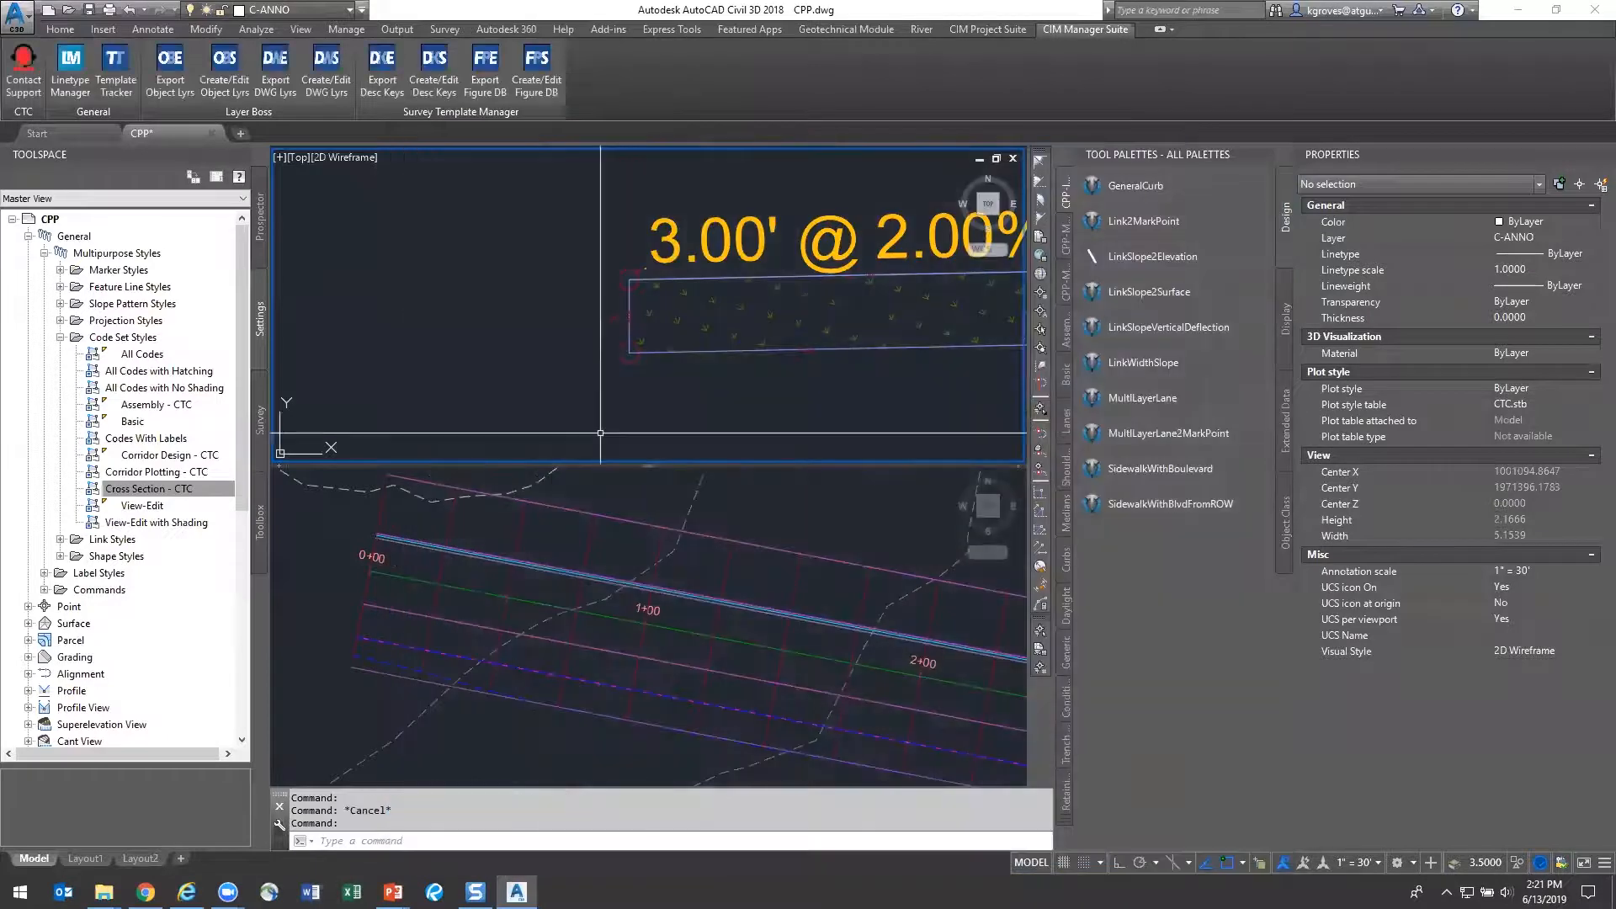
Examine the point code labels at the outer edge of the assembly's left boulevard up close
scroll(645, 272, up, 6)
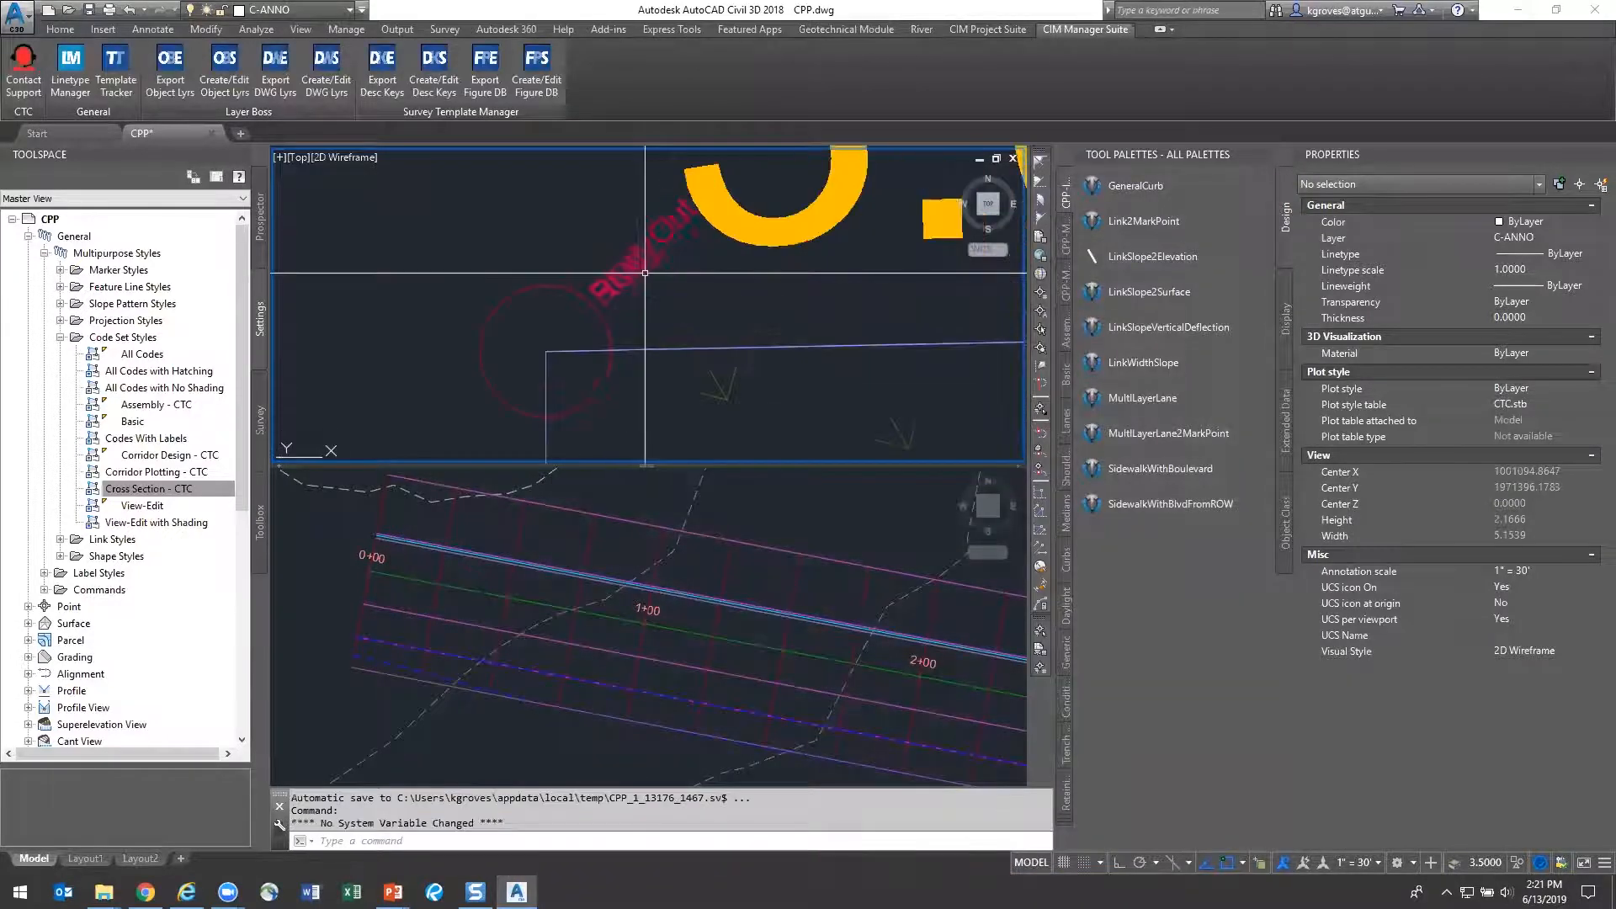
scroll(616, 274, up, 6)
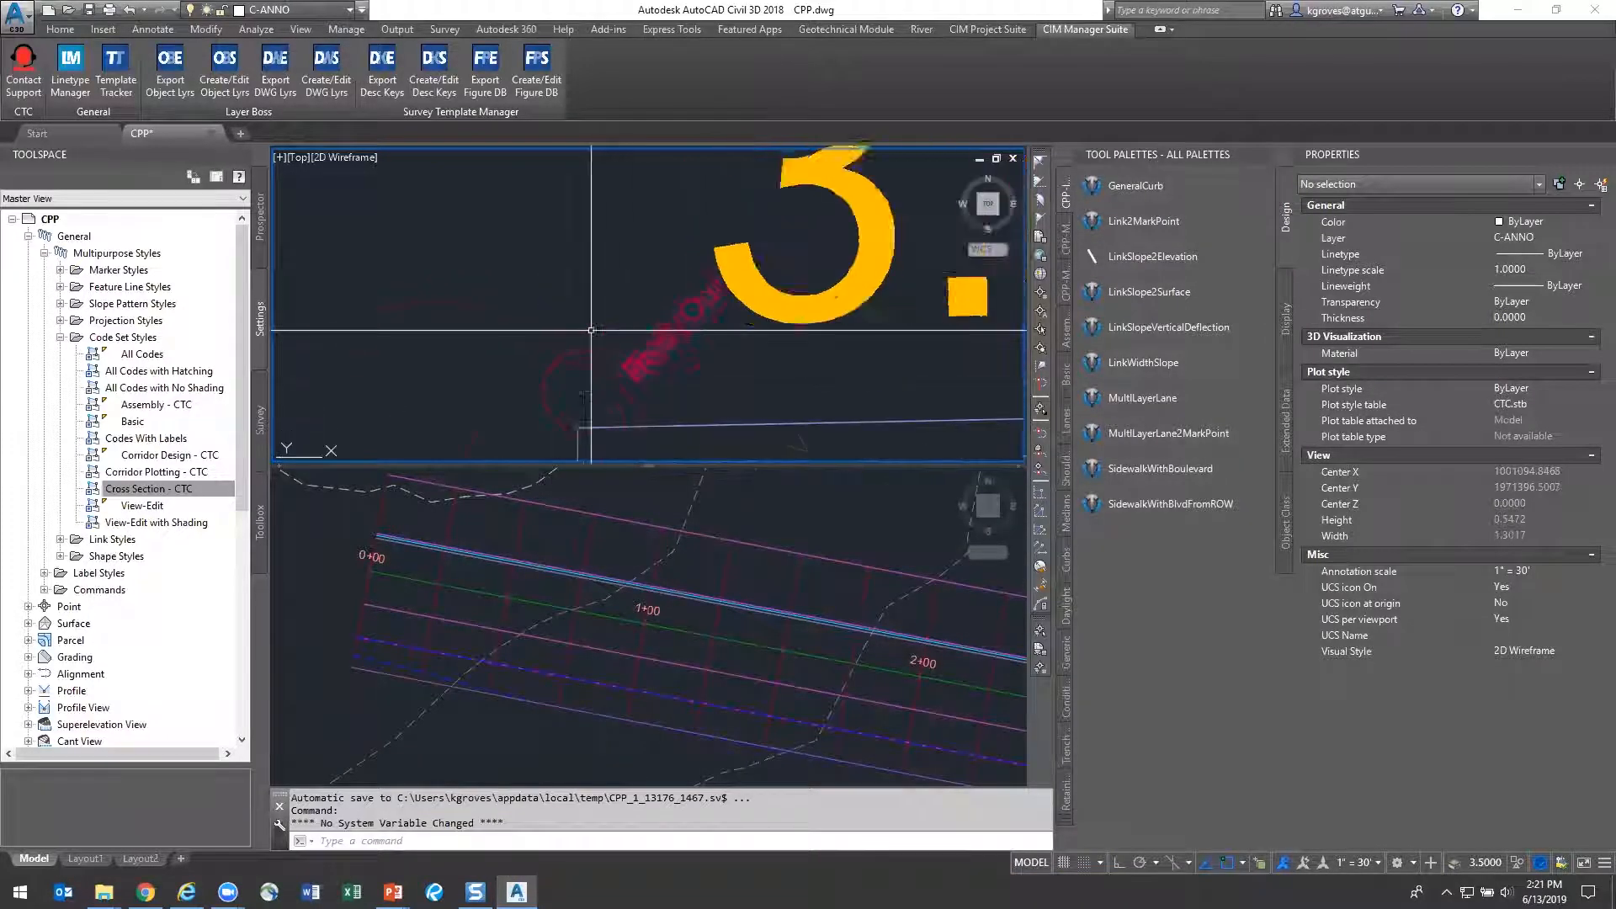
scroll(678, 382, down, 4)
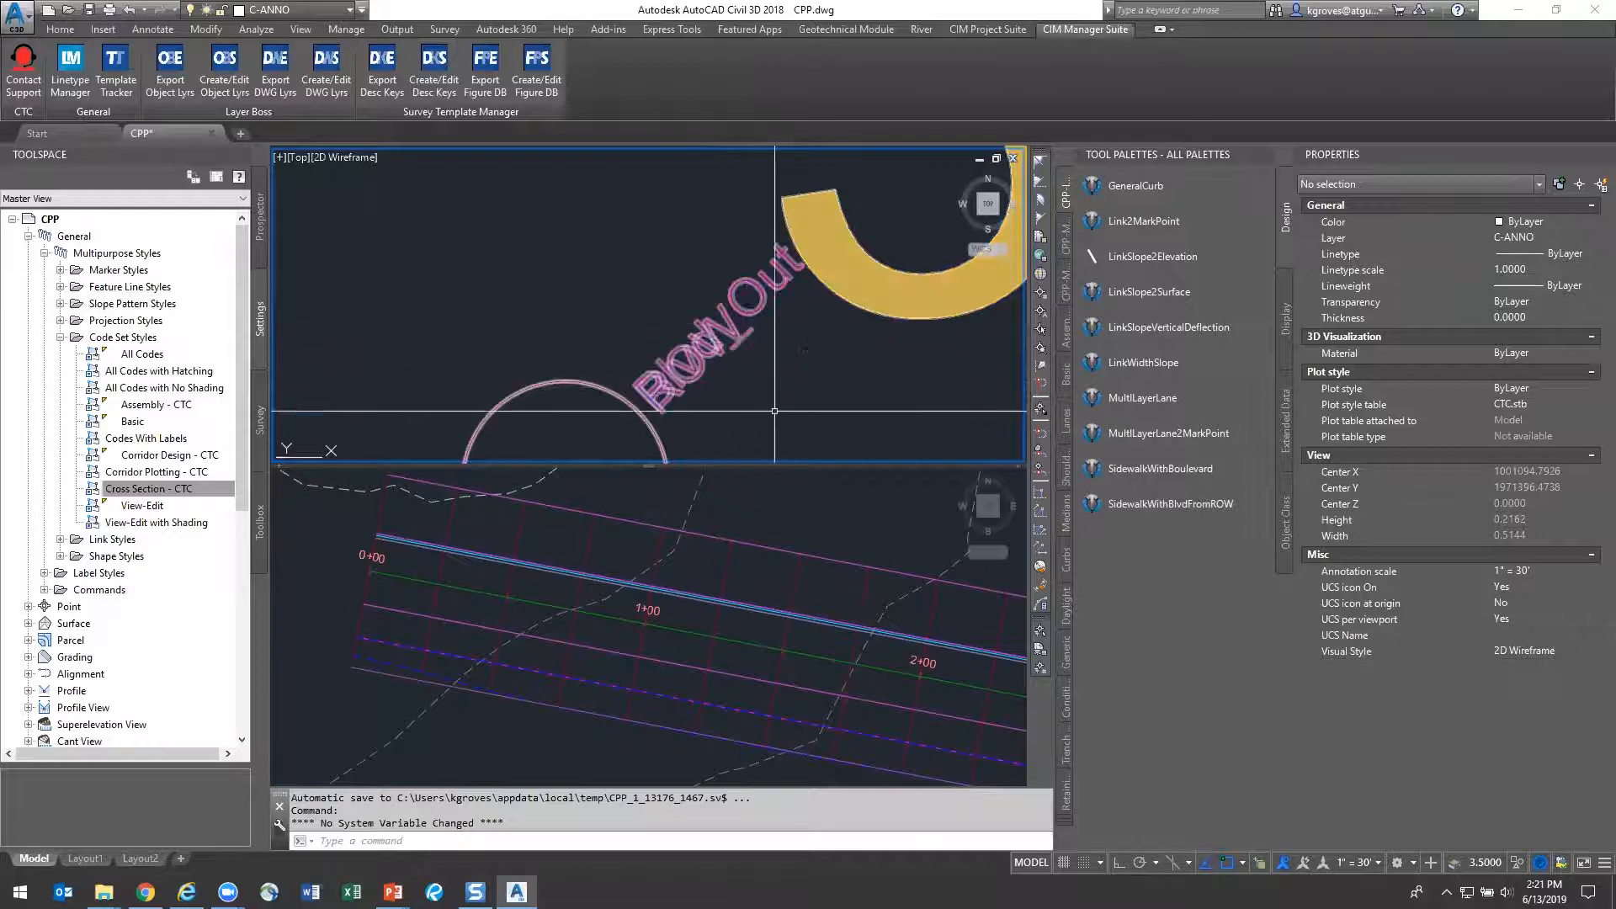
scroll(757, 393, down, 3)
scroll(758, 362, down, 5)
click(678, 642)
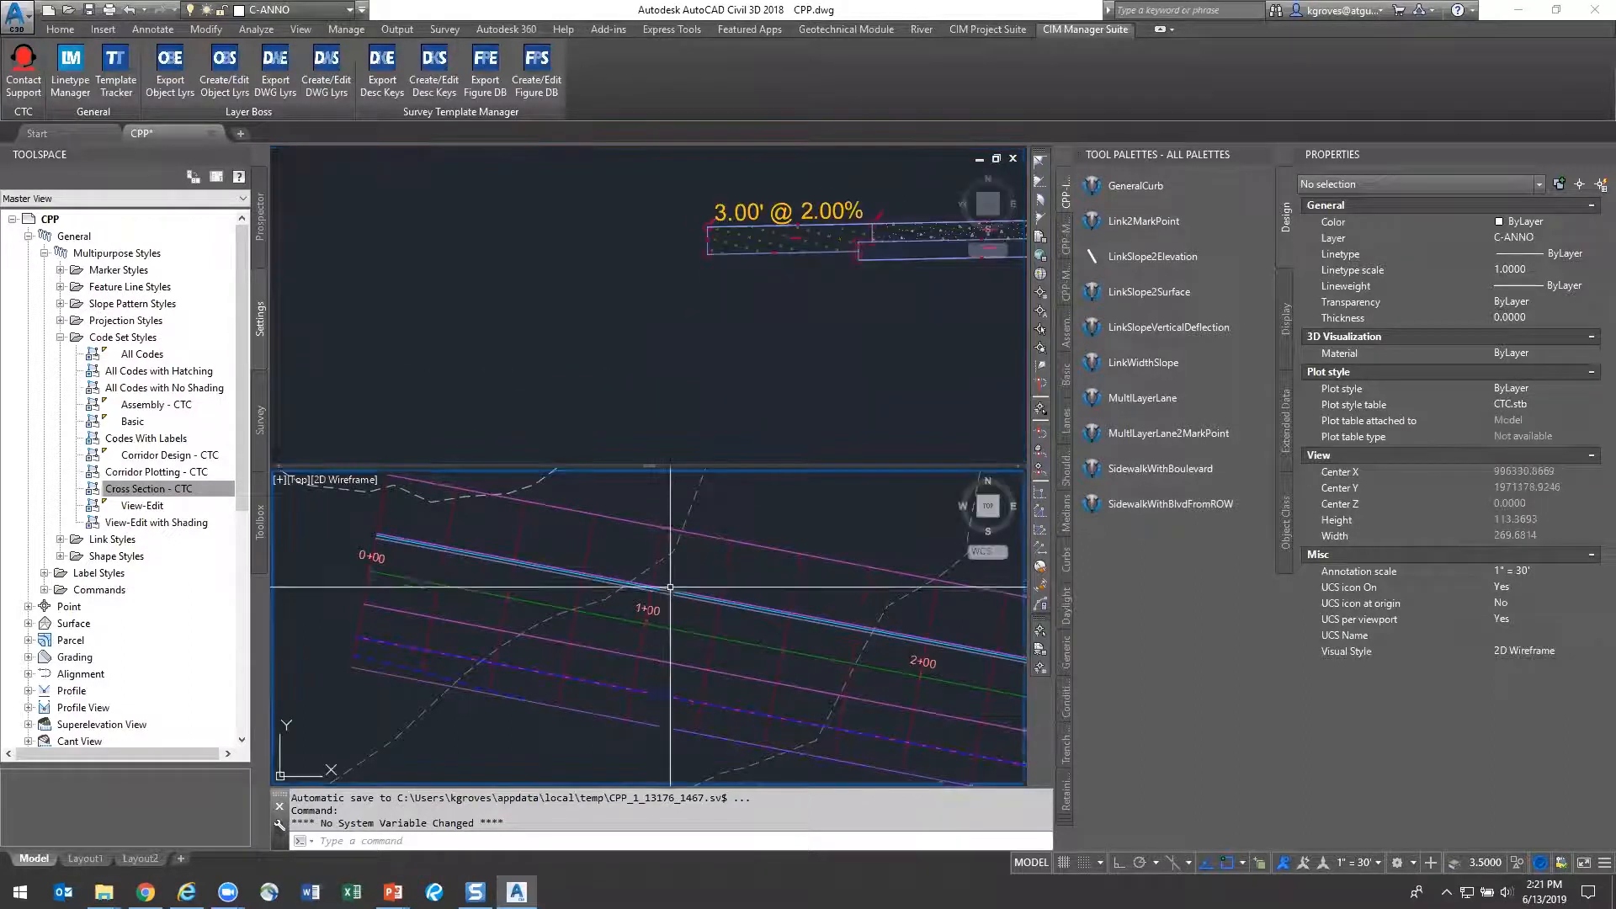
click(725, 578)
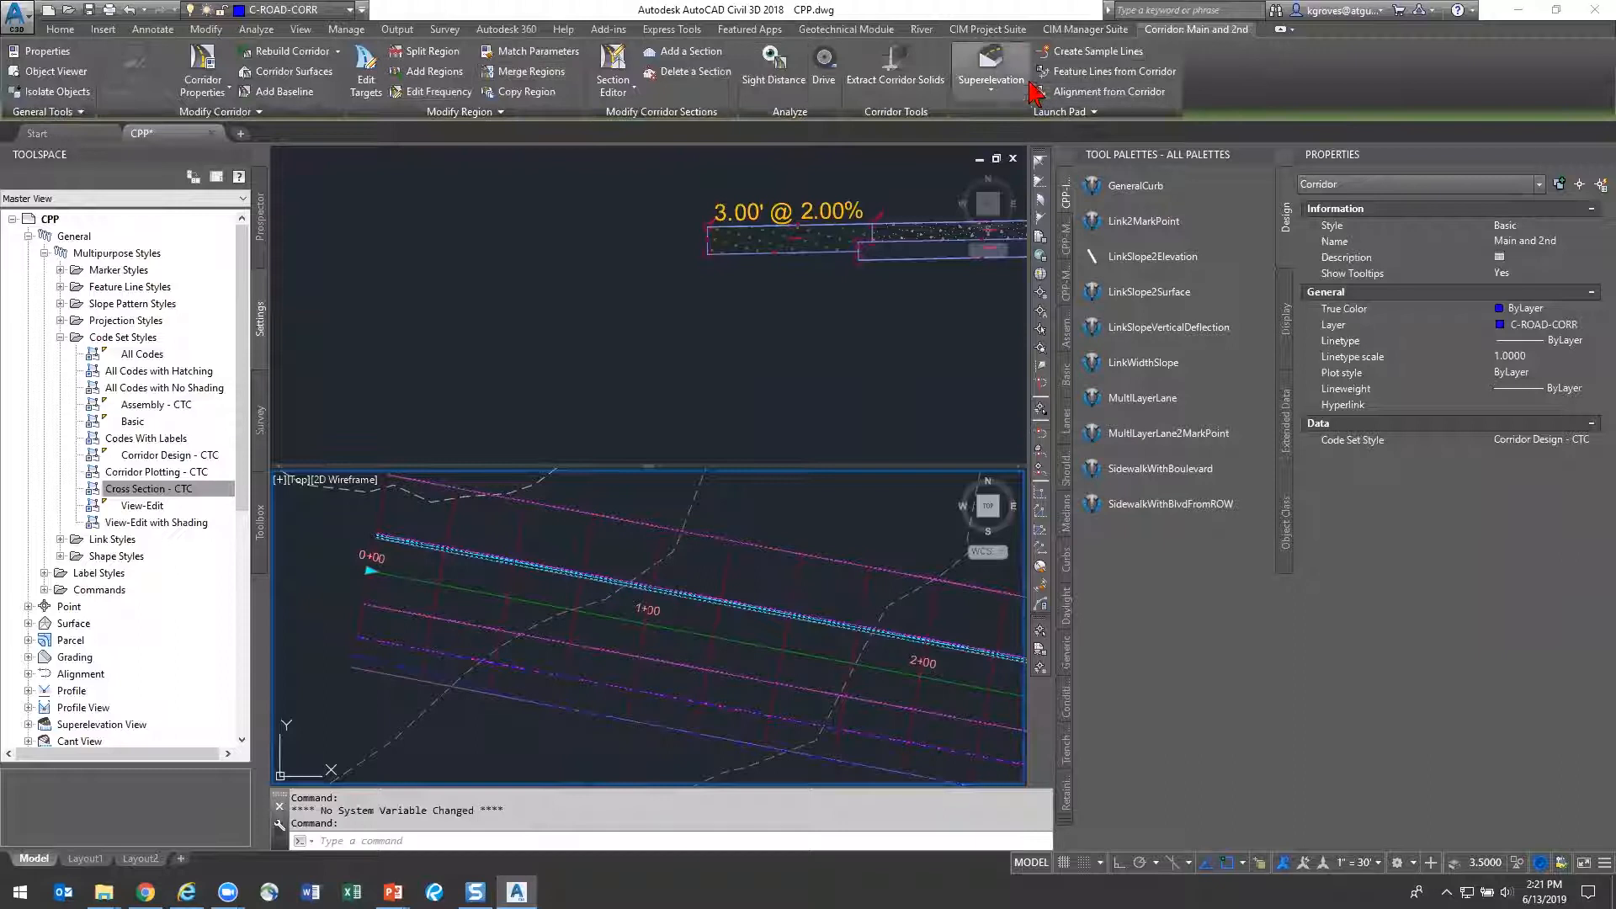
scroll(711, 610, down, 6)
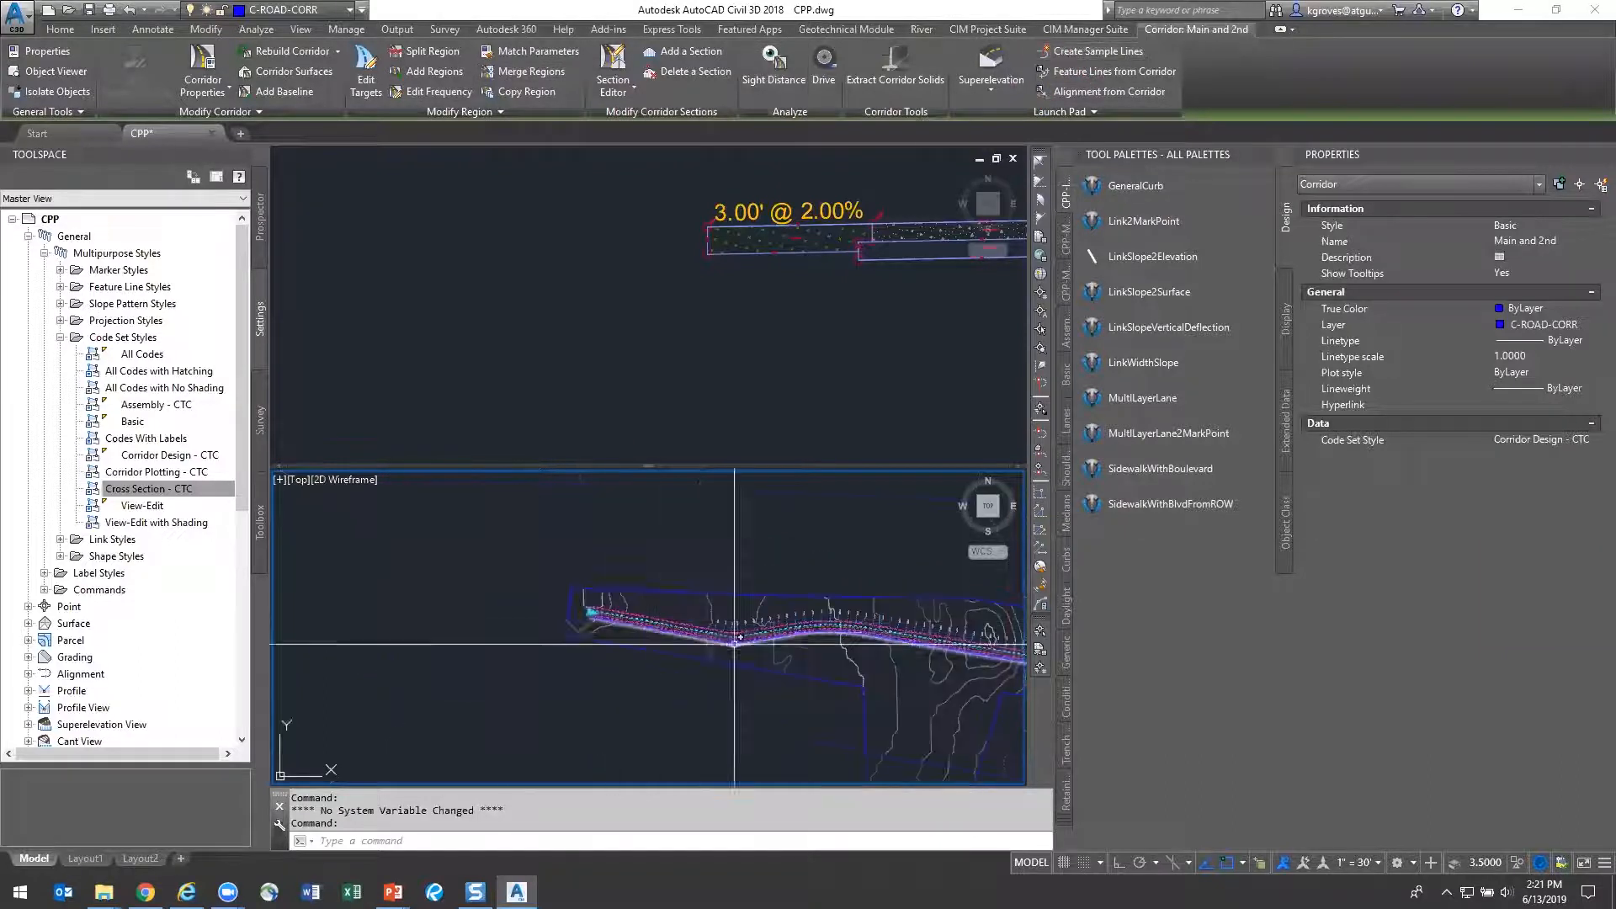
key(Escape)
Start a single section view for the Main alignment, choosing sample line 10+00.00 from SL Collection - 1
scroll(573, 606, down, 3)
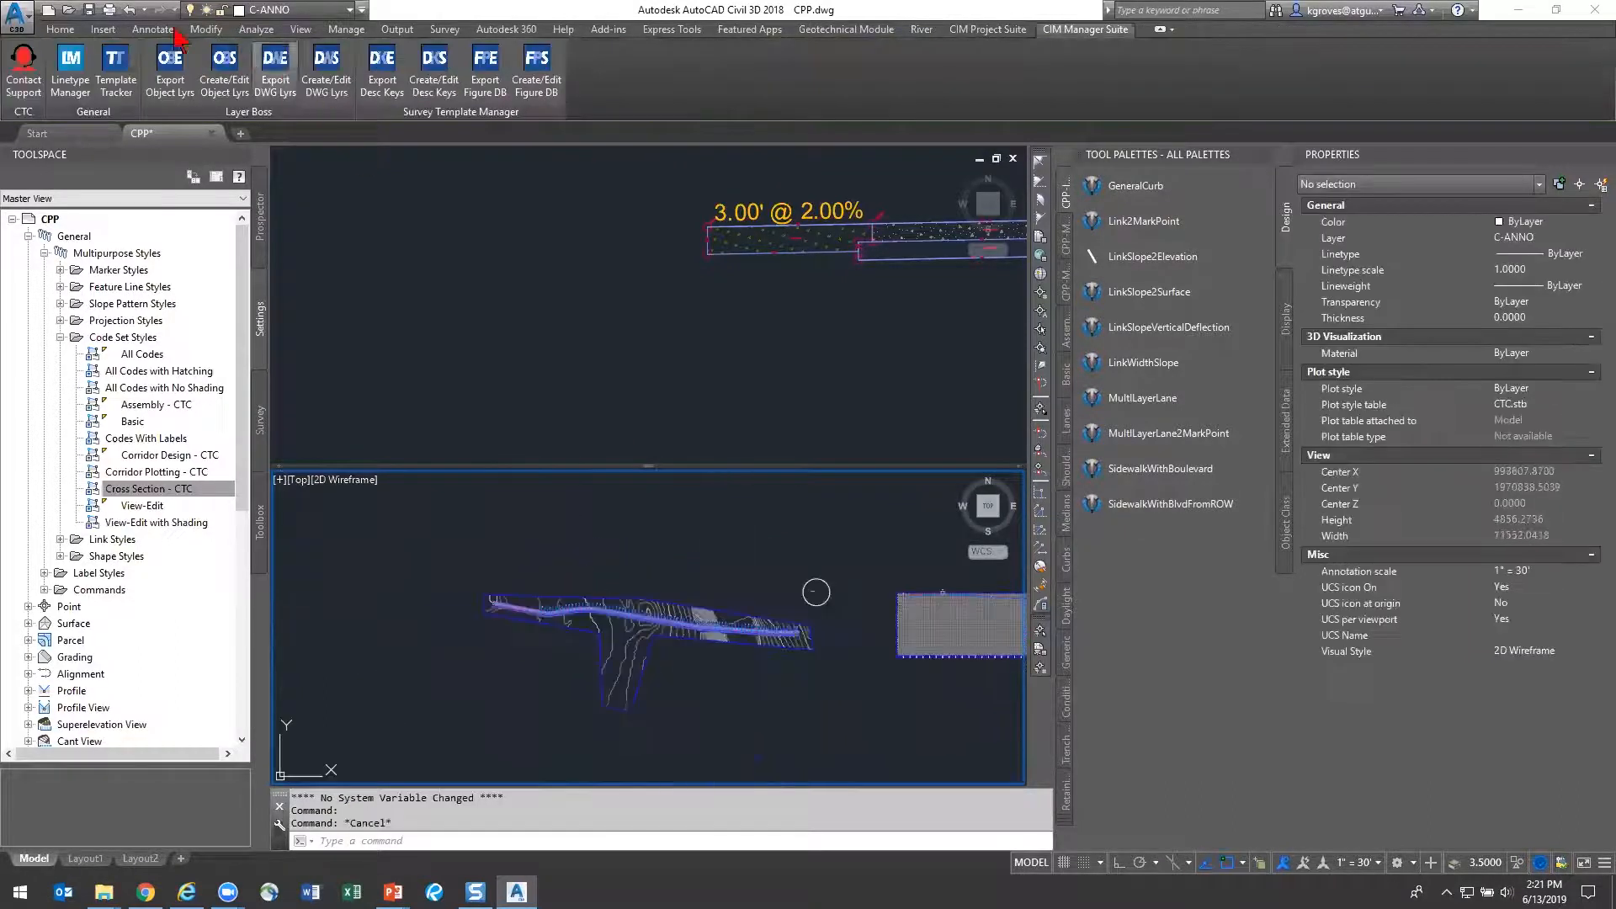
click(60, 31)
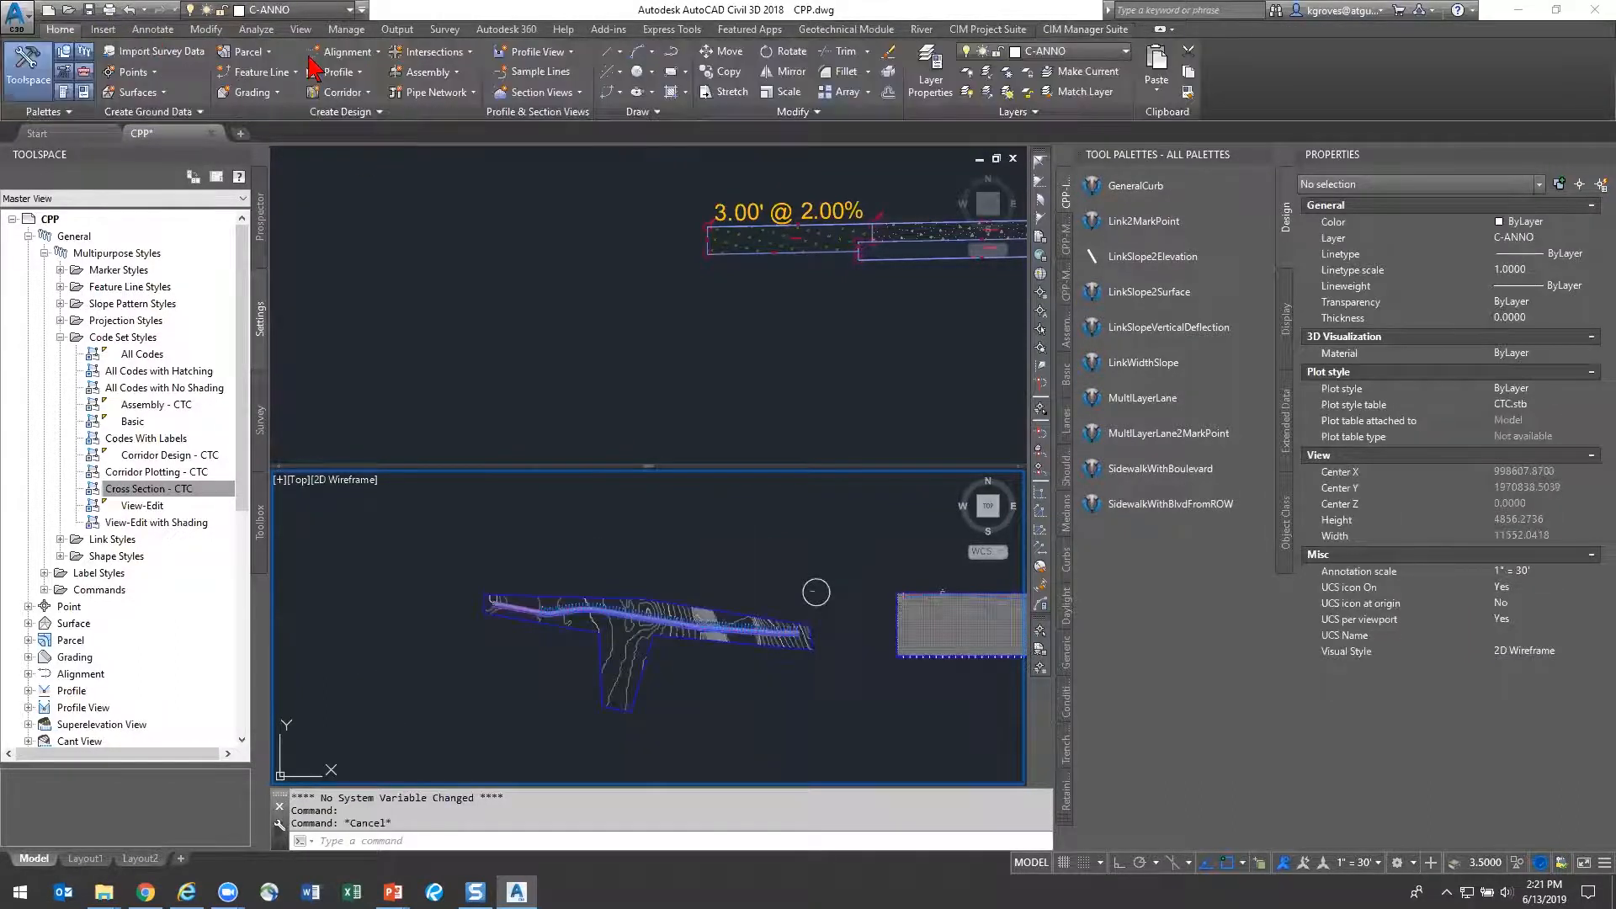
click(542, 94)
click(555, 118)
key(Escape)
click(508, 89)
click(558, 154)
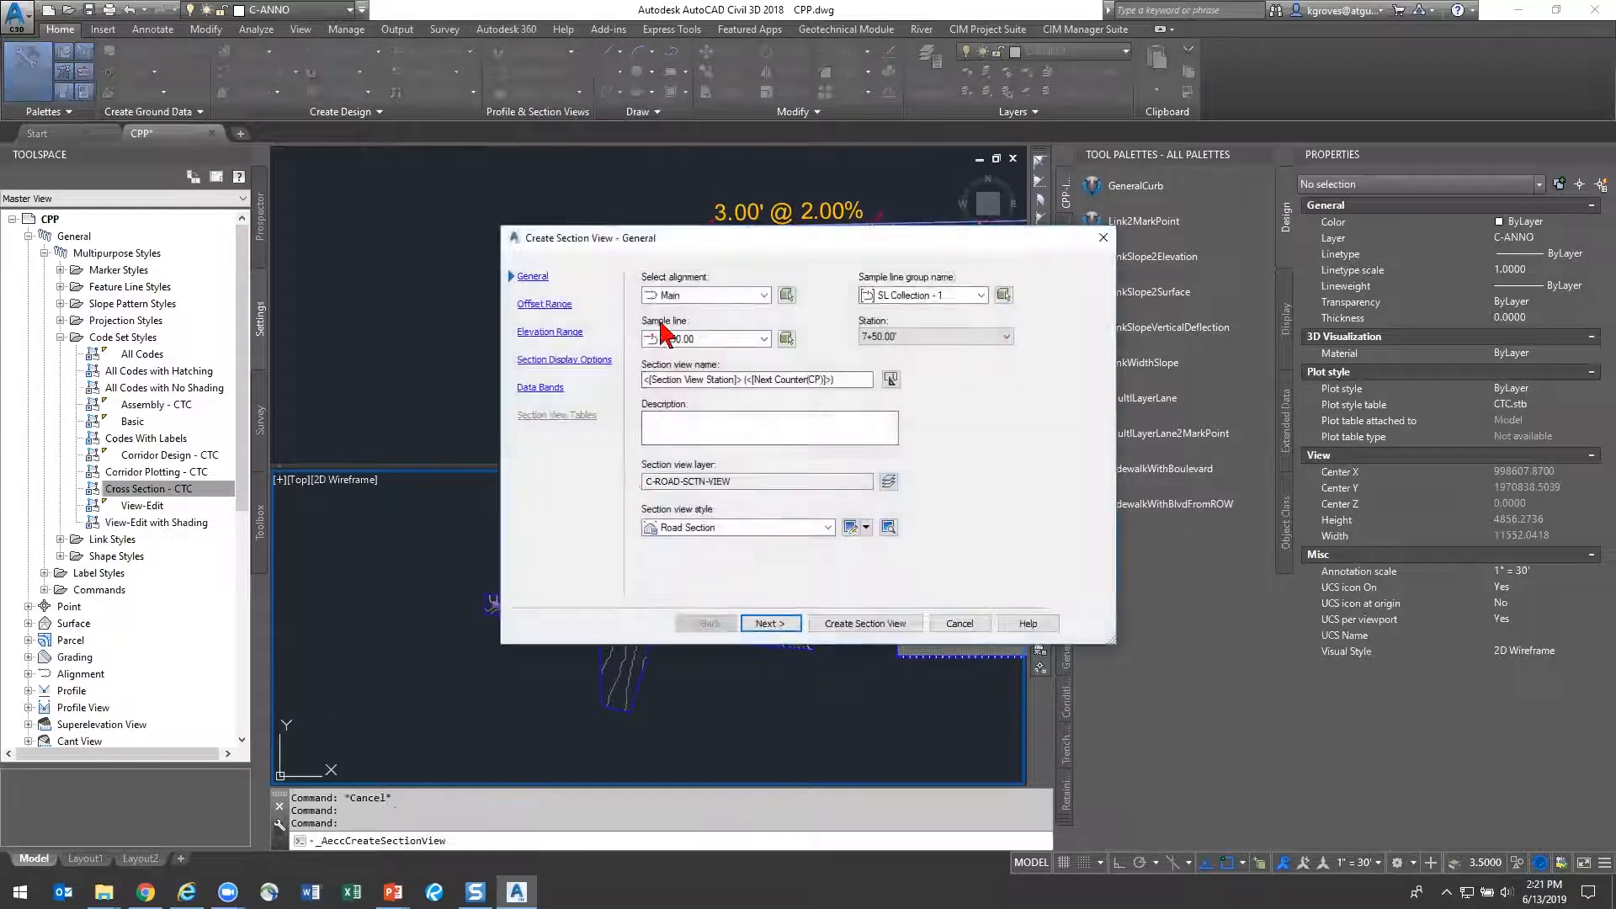
click(717, 339)
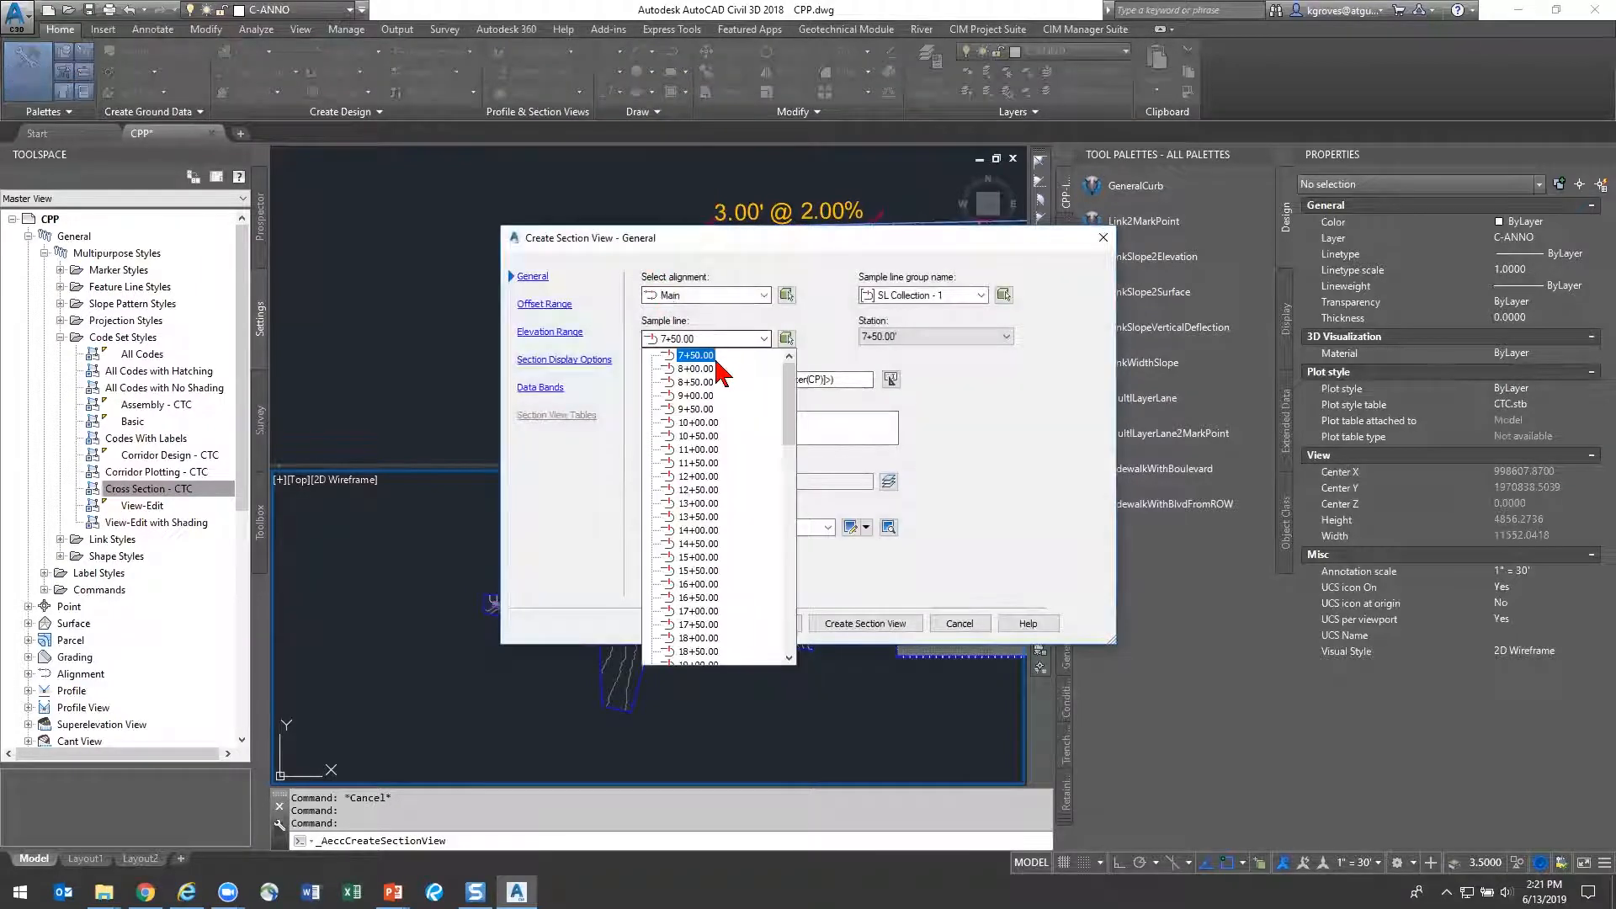
click(697, 424)
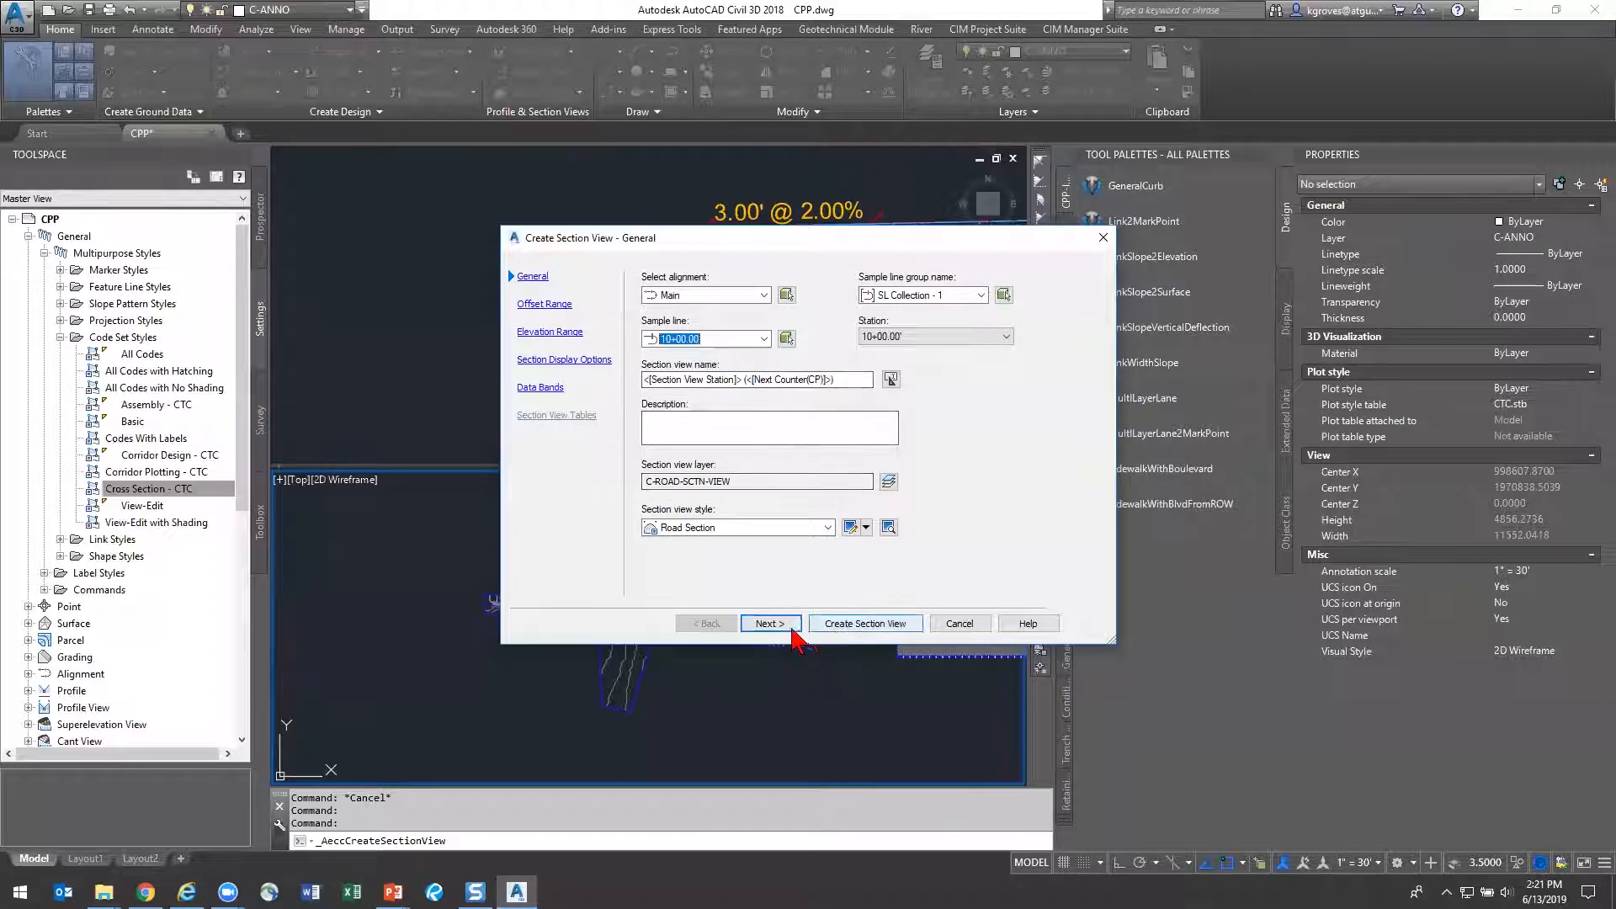
Accept the remaining section view settings with the Offsets Only band set and place the view in the empty area below the road's east end
click(795, 638)
click(796, 638)
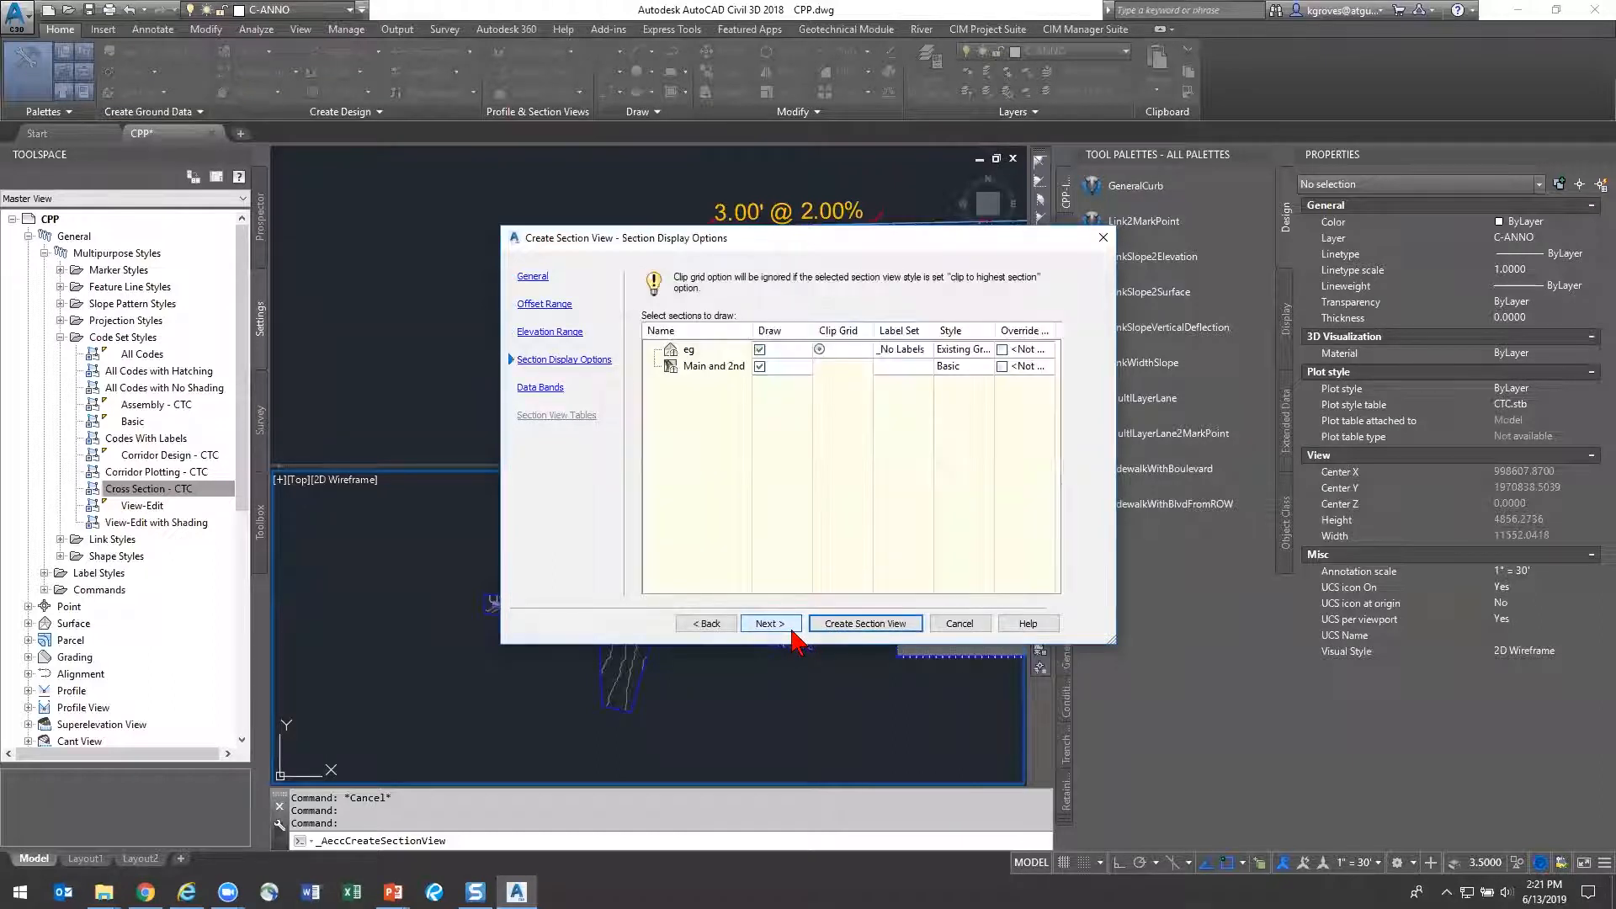
click(796, 638)
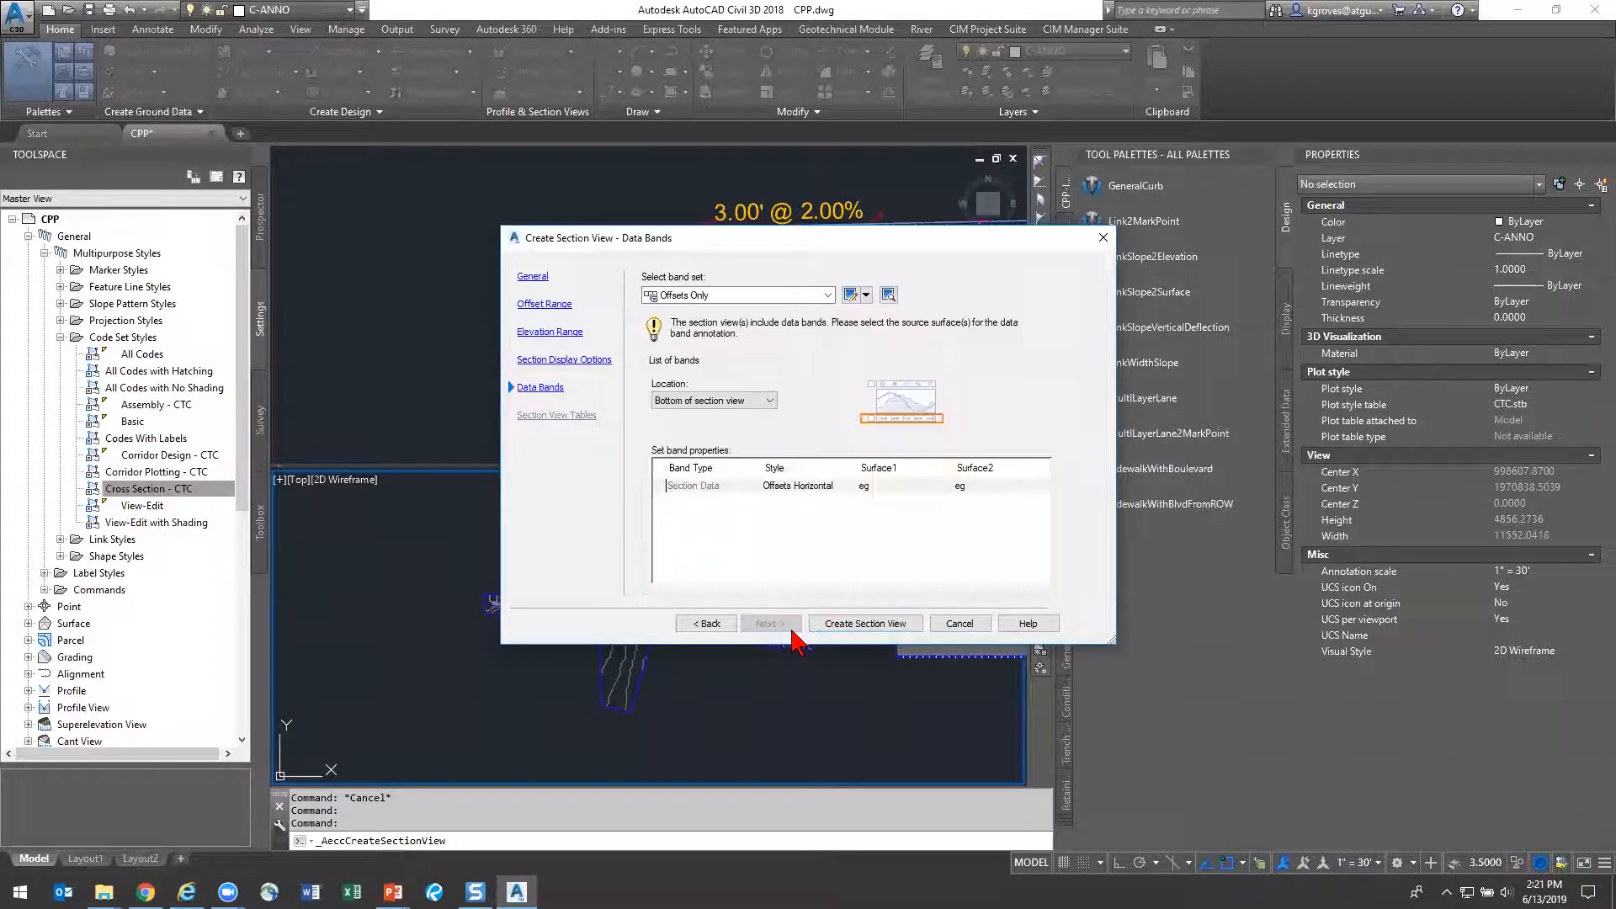
click(856, 628)
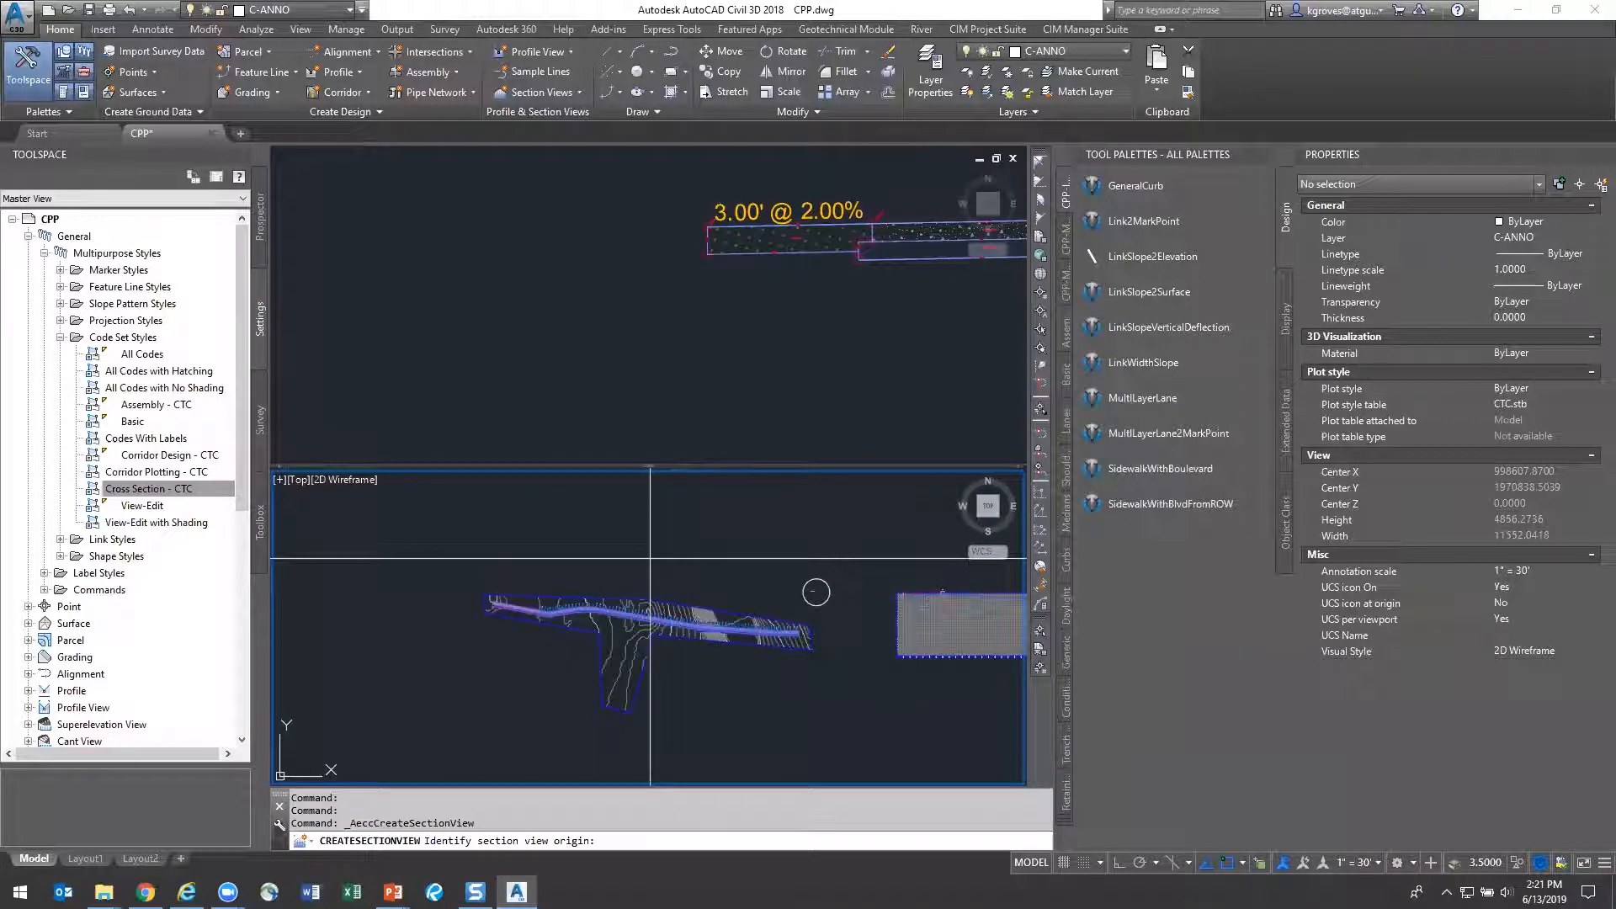
click(879, 697)
Inspect the corridor plan and its sample lines around station 10+00
scroll(890, 694, up, 6)
scroll(891, 694, down, 5)
scroll(541, 563, down, 4)
scroll(463, 560, up, 10)
scroll(483, 553, up, 6)
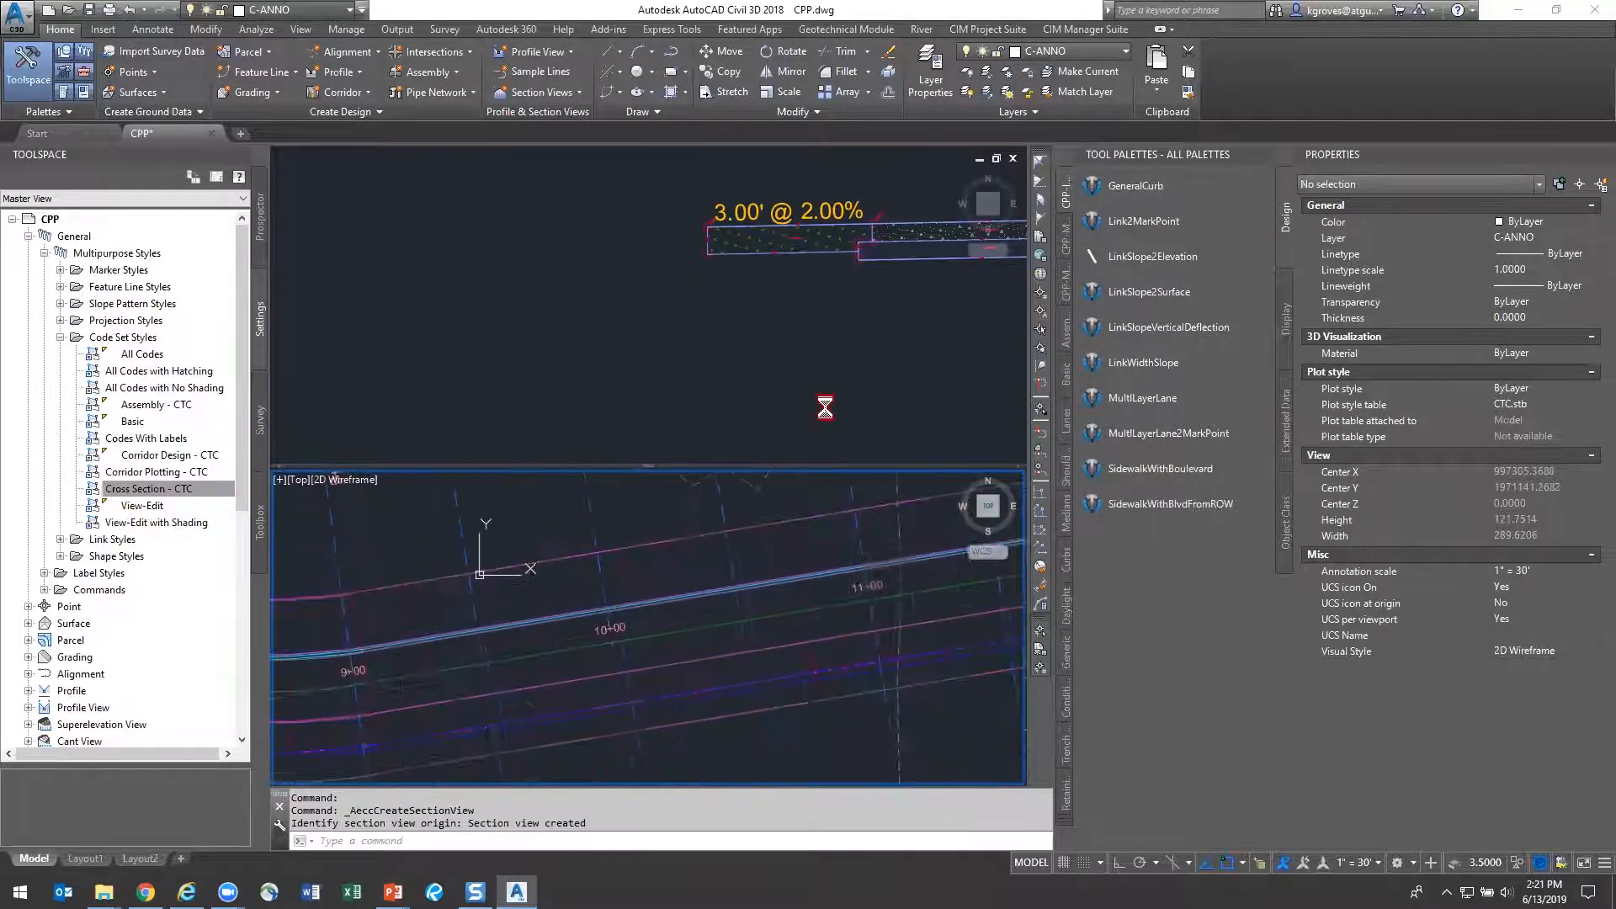
Select the Main and 2nd corridor section in the new 10+00 section view and open its style choices
scroll(825, 407, down, 2)
click(778, 410)
scroll(779, 396, down, 12)
scroll(778, 395, down, 3)
middle_drag(779, 395, 636, 194)
scroll(796, 421, up, 14)
middle_drag(671, 404, 618, 258)
scroll(606, 278, up, 5)
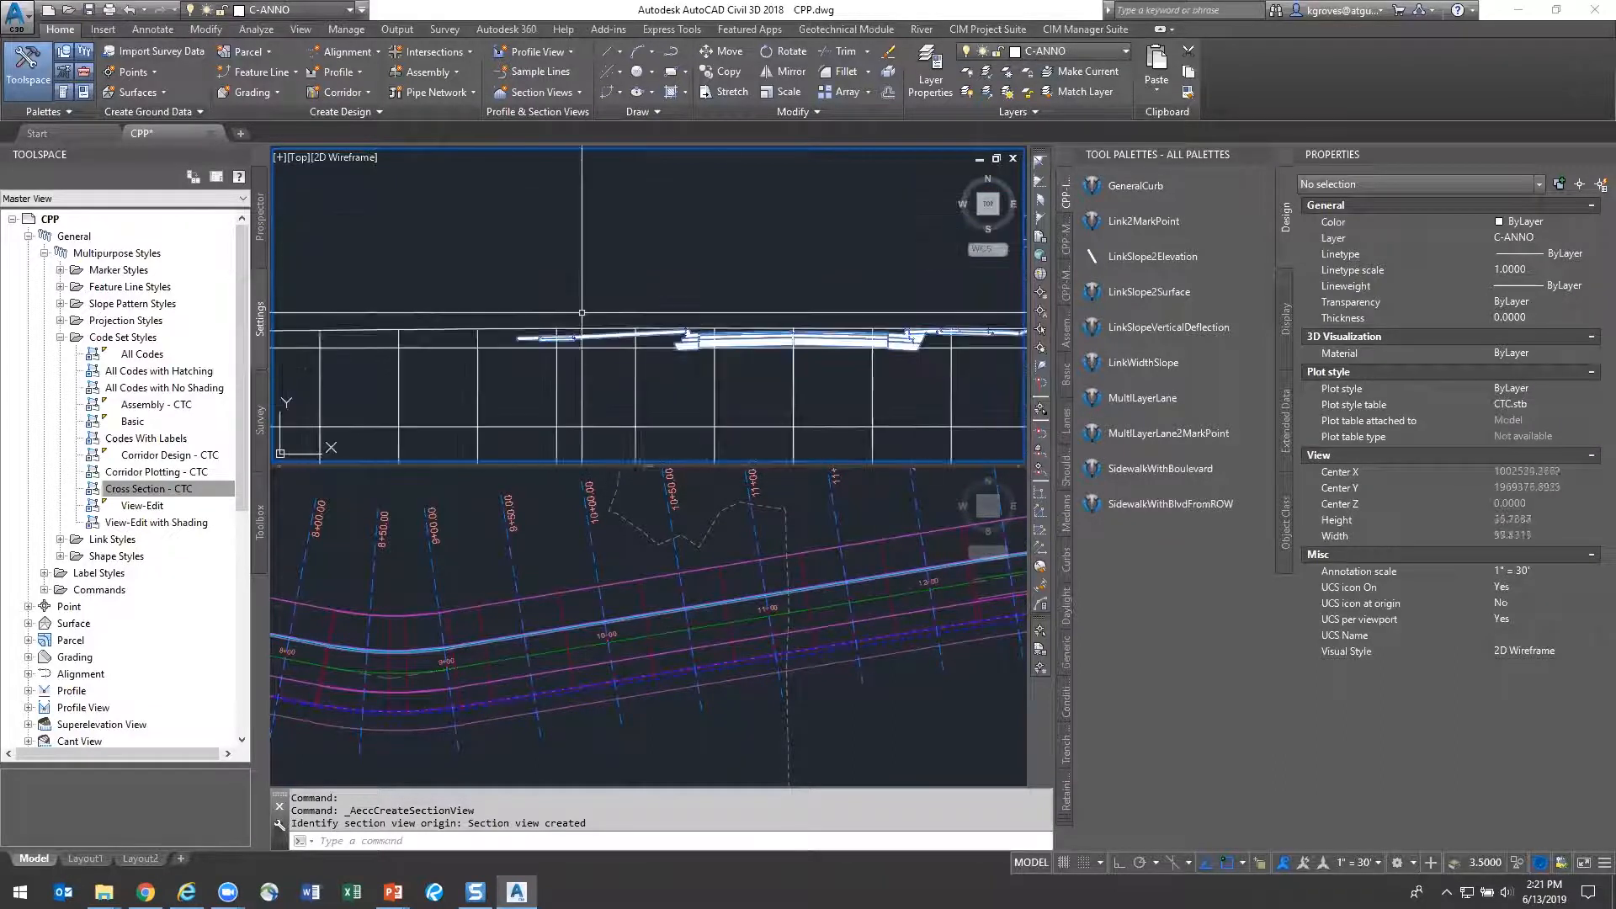
click(582, 338)
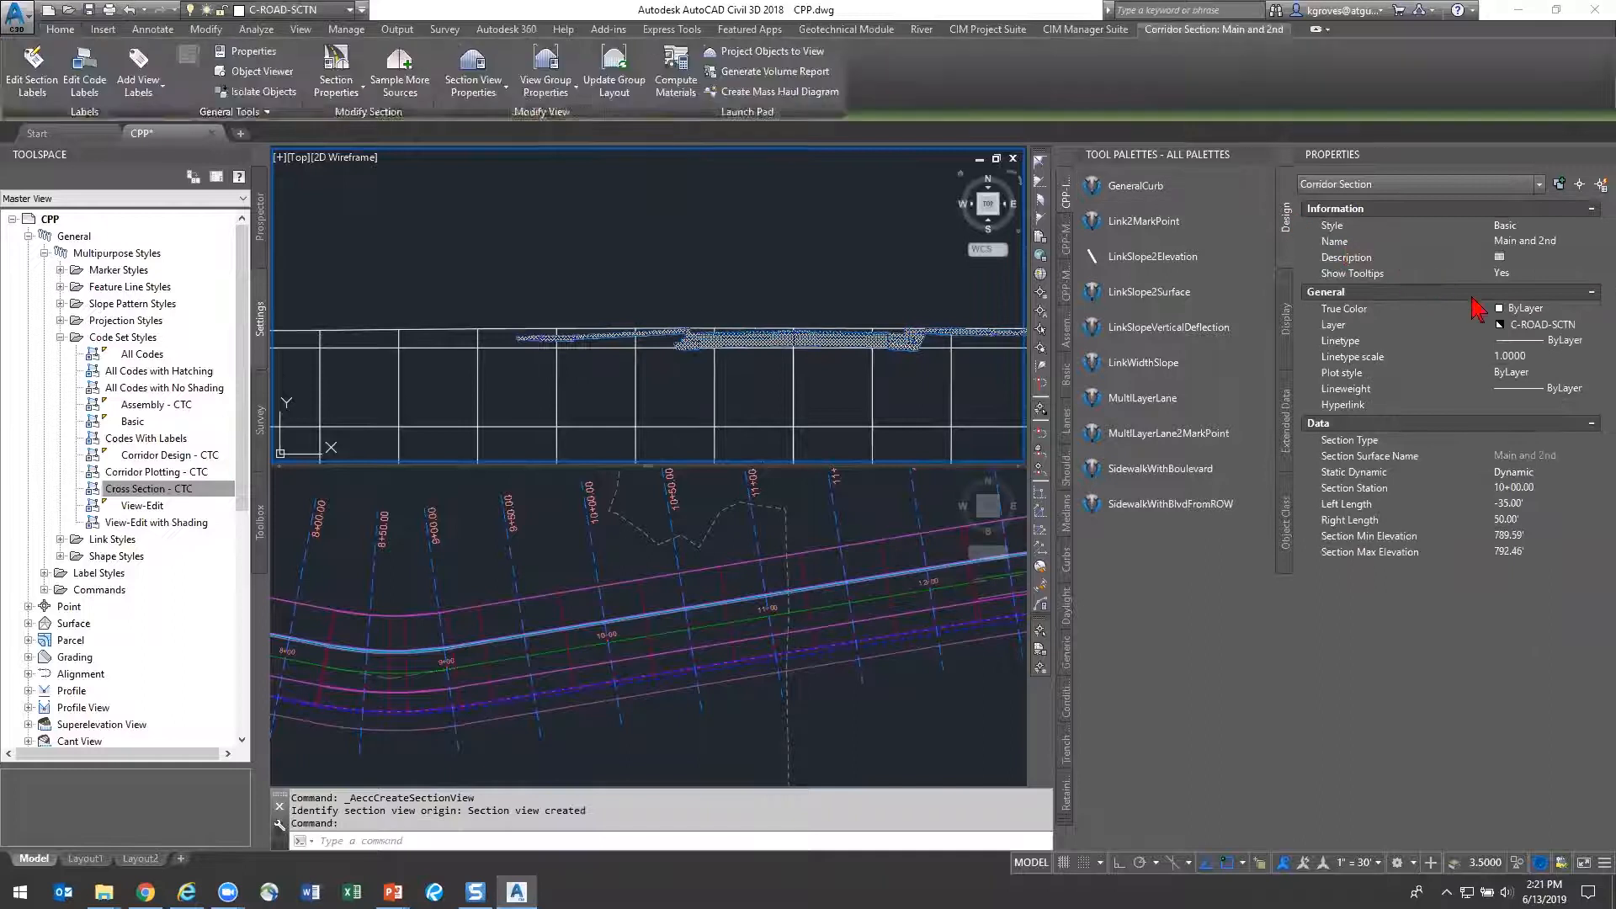
click(1562, 227)
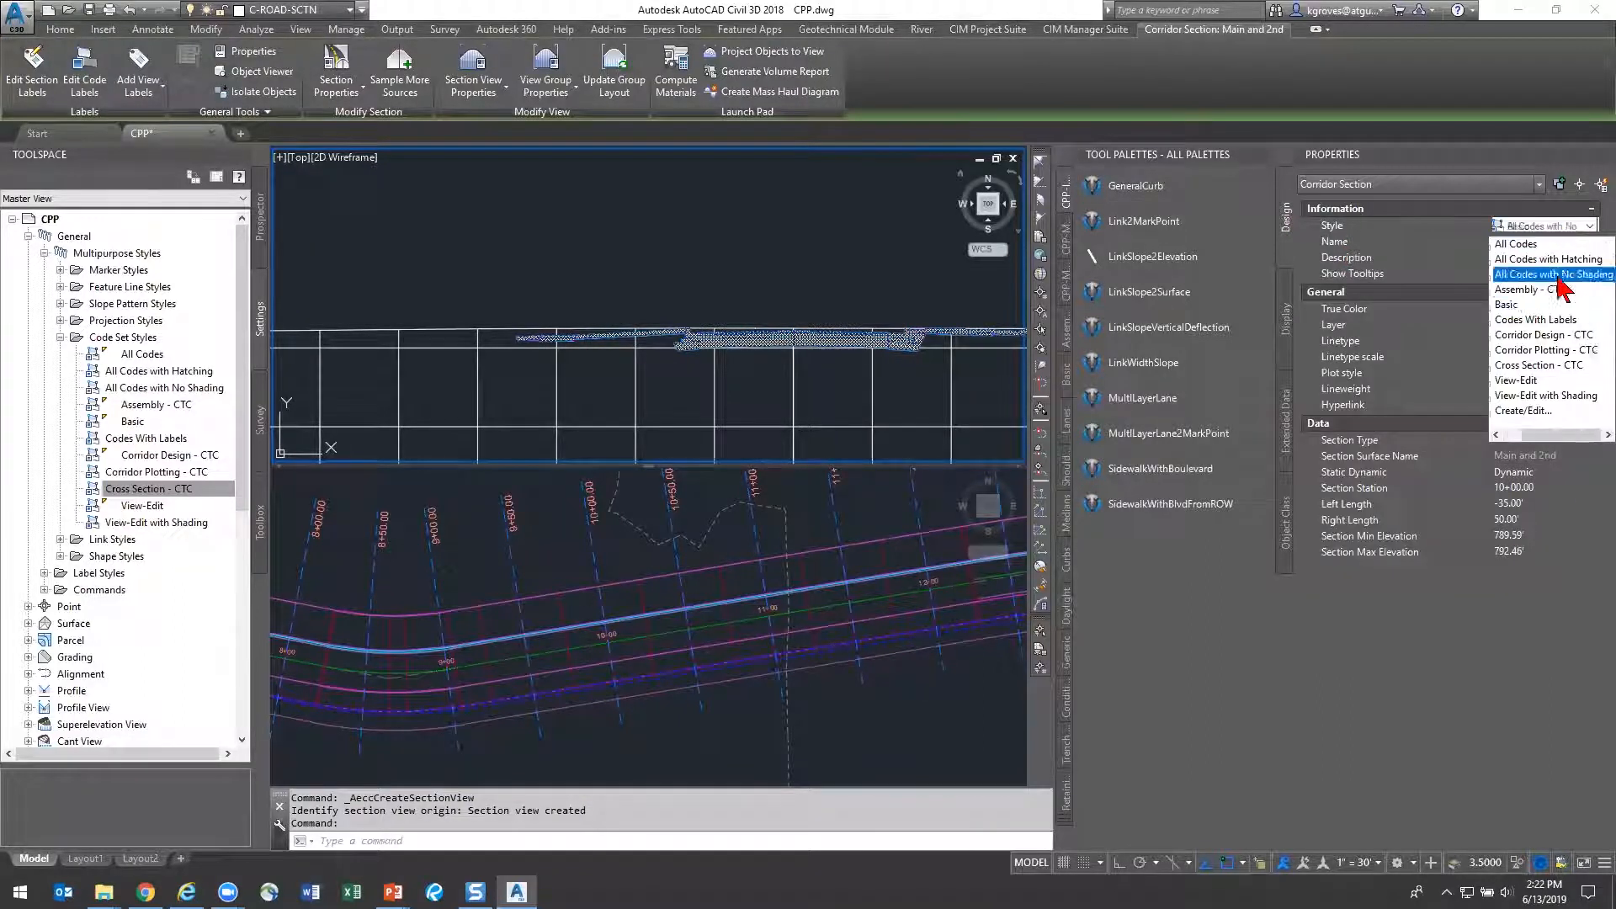
Set the style of the corridor section in the 10+00.00 section view to Cross Section - CTC
click(1559, 371)
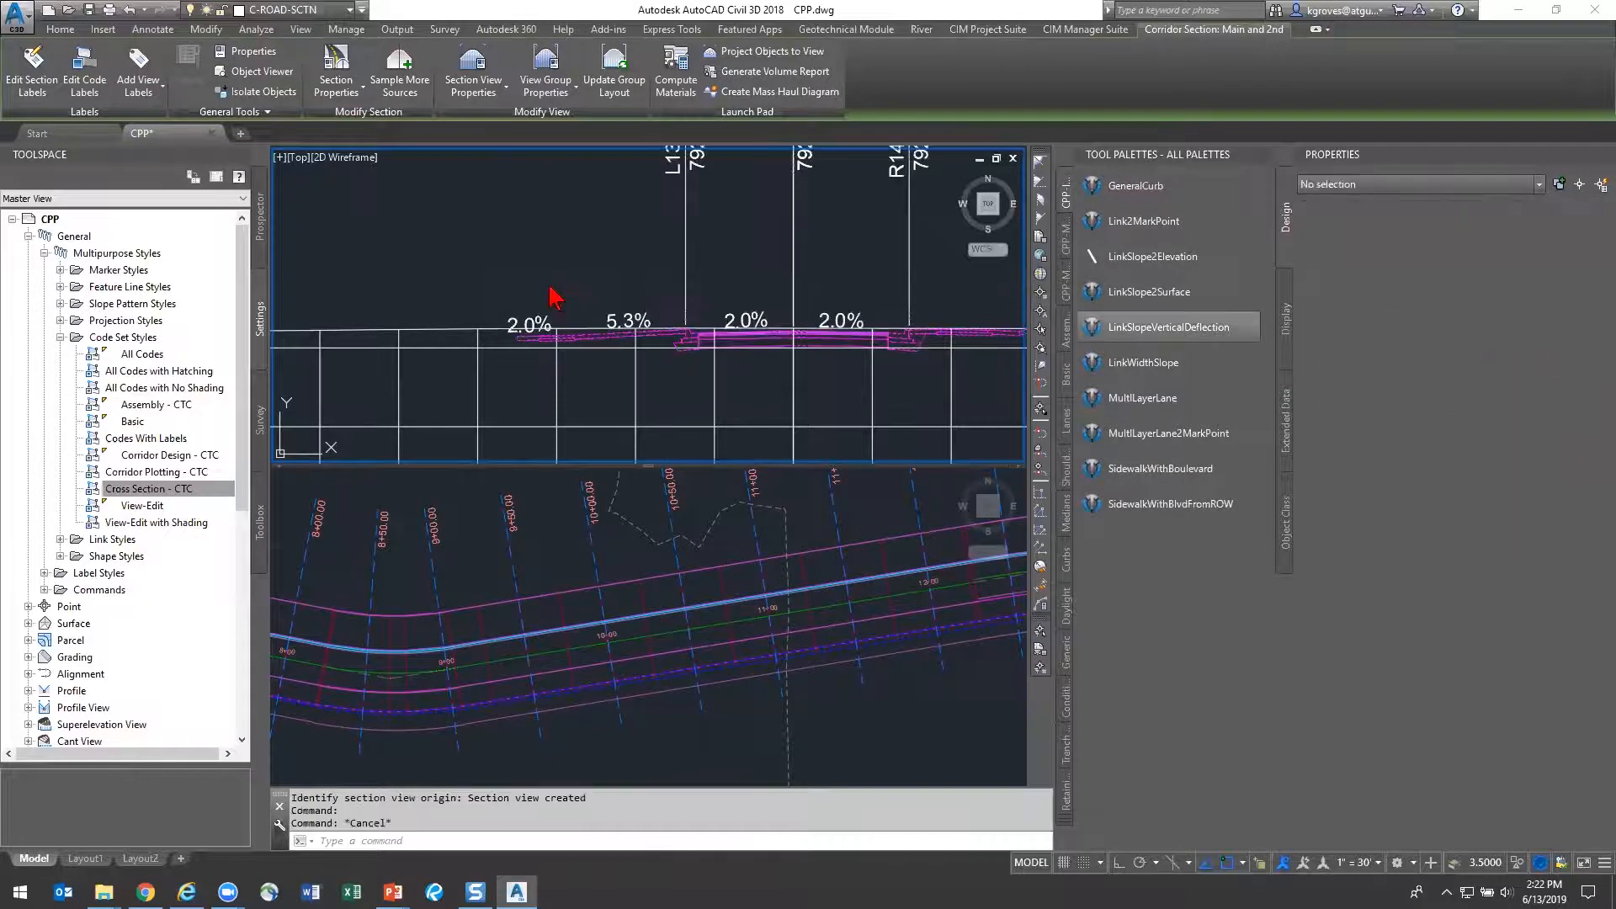
key(Escape)
middle_drag(661, 289, 609, 311)
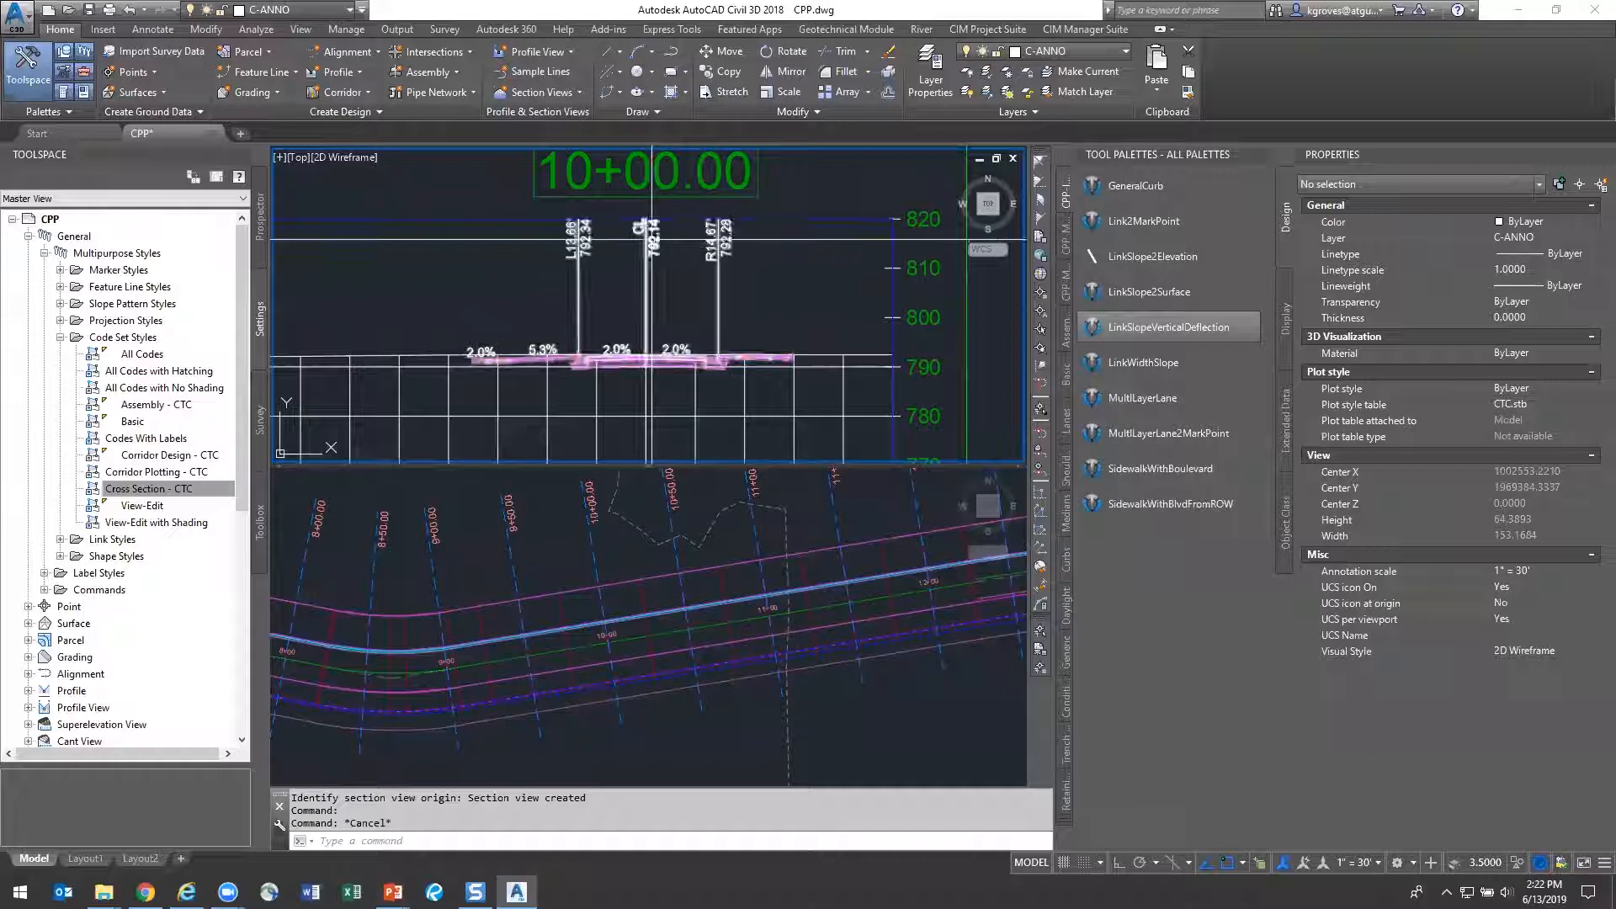
Examine the slope, offset and elevation labels in the 10+00.00 section view
scroll(526, 386, up, 2)
scroll(561, 368, down, 2)
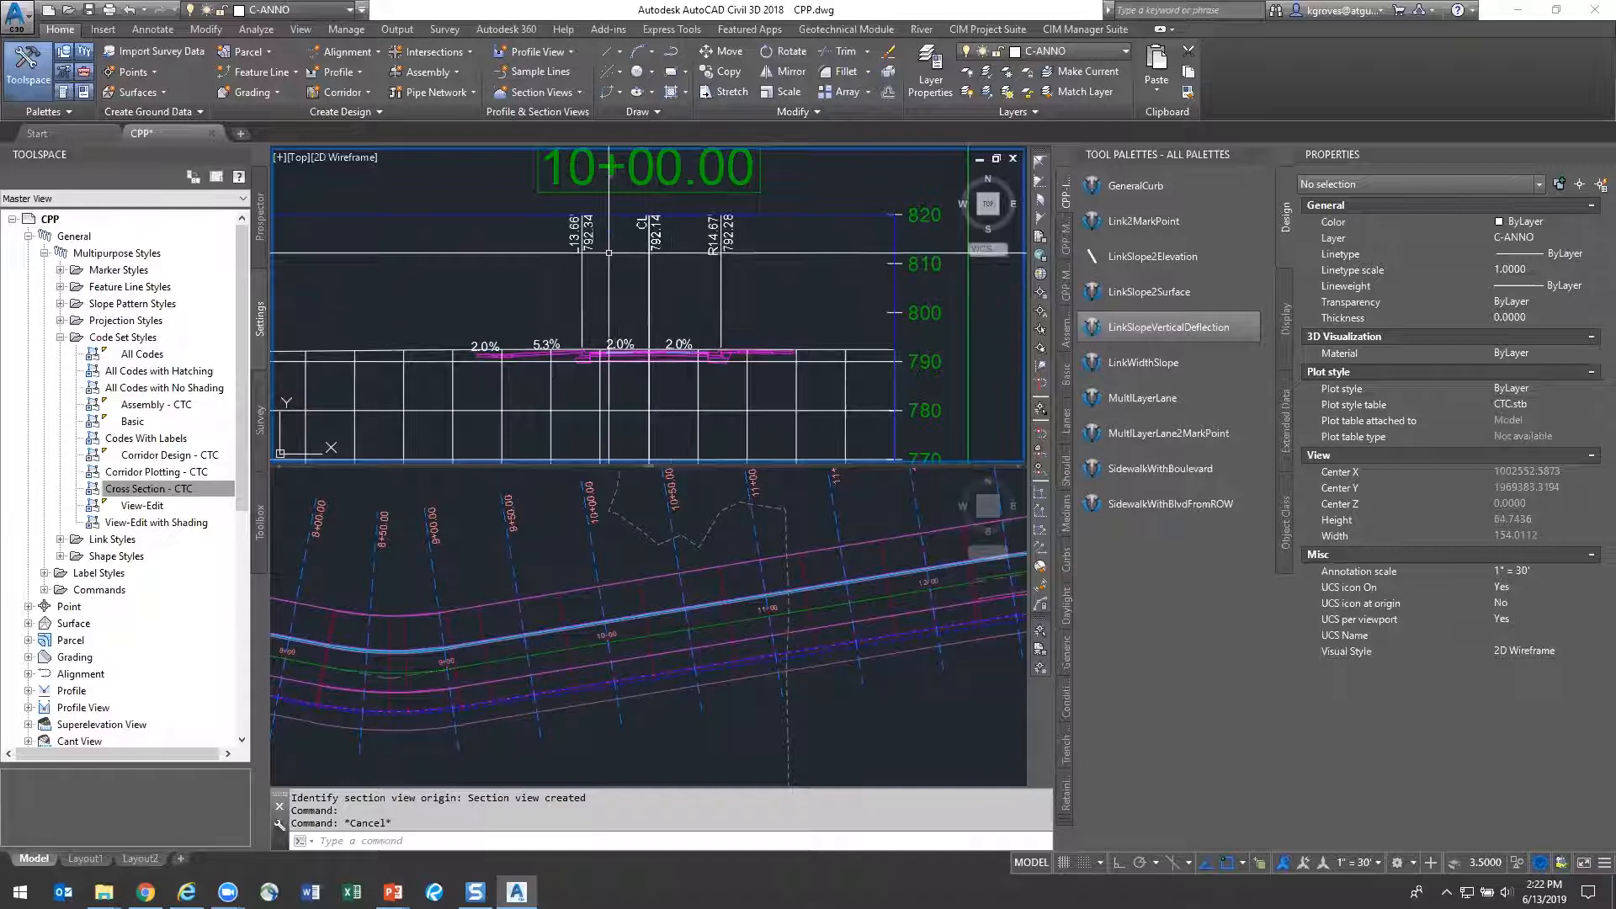
scroll(590, 358, up, 6)
scroll(522, 283, down, 8)
middle_drag(542, 243, 531, 381)
scroll(488, 318, up, 4)
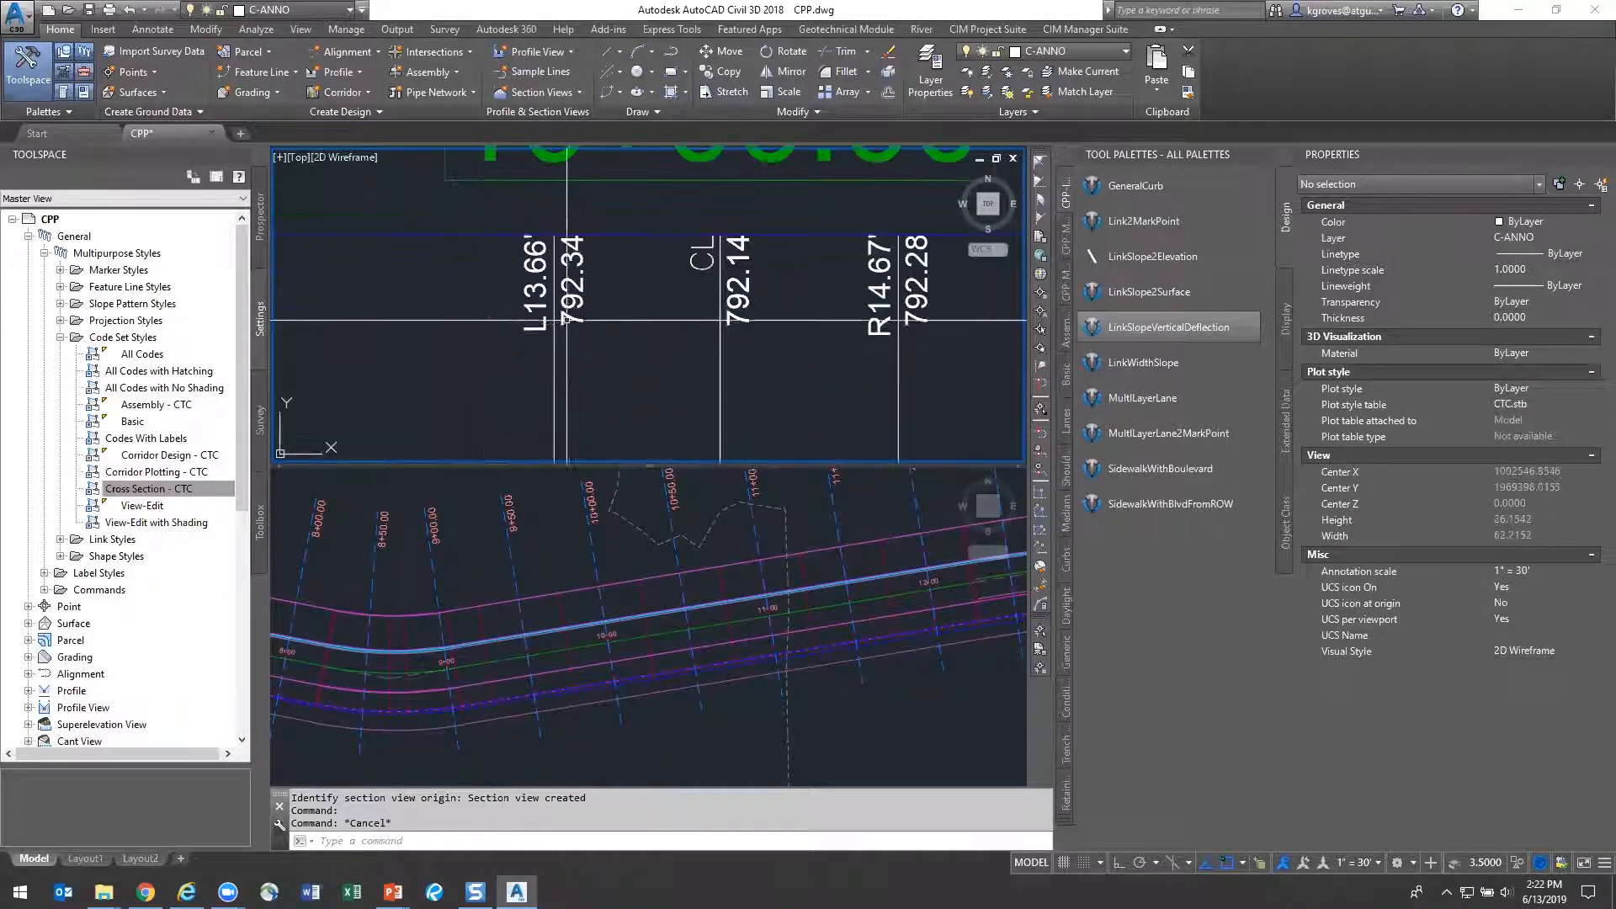
scroll(560, 330, down, 4)
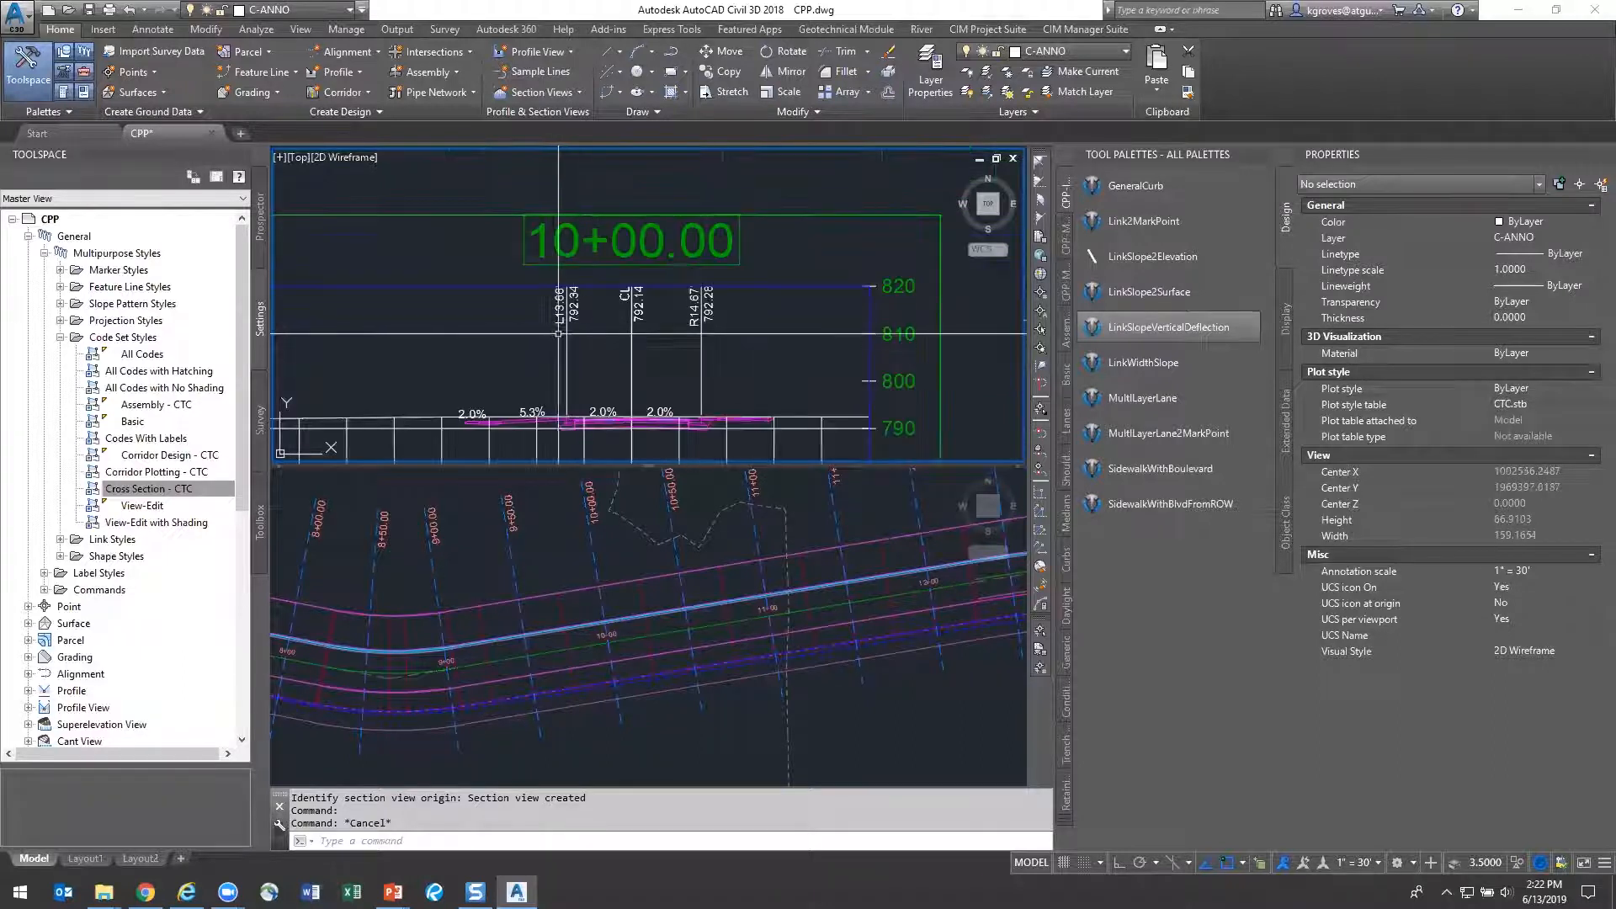
middle_drag(481, 429, 565, 384)
Inspect the boulevard outside edge point code in the parameters of the assembly's left SidewalkWithBlvdFromROW subassembly
click(555, 535)
scroll(555, 535, down, 7)
scroll(555, 535, down, 7)
scroll(707, 528, up, 9)
middle_drag(705, 501, 671, 689)
scroll(671, 692, up, 2)
scroll(665, 696, up, 10)
middle_drag(589, 572, 594, 453)
scroll(563, 703, up, 8)
scroll(665, 711, down, 3)
click(682, 714)
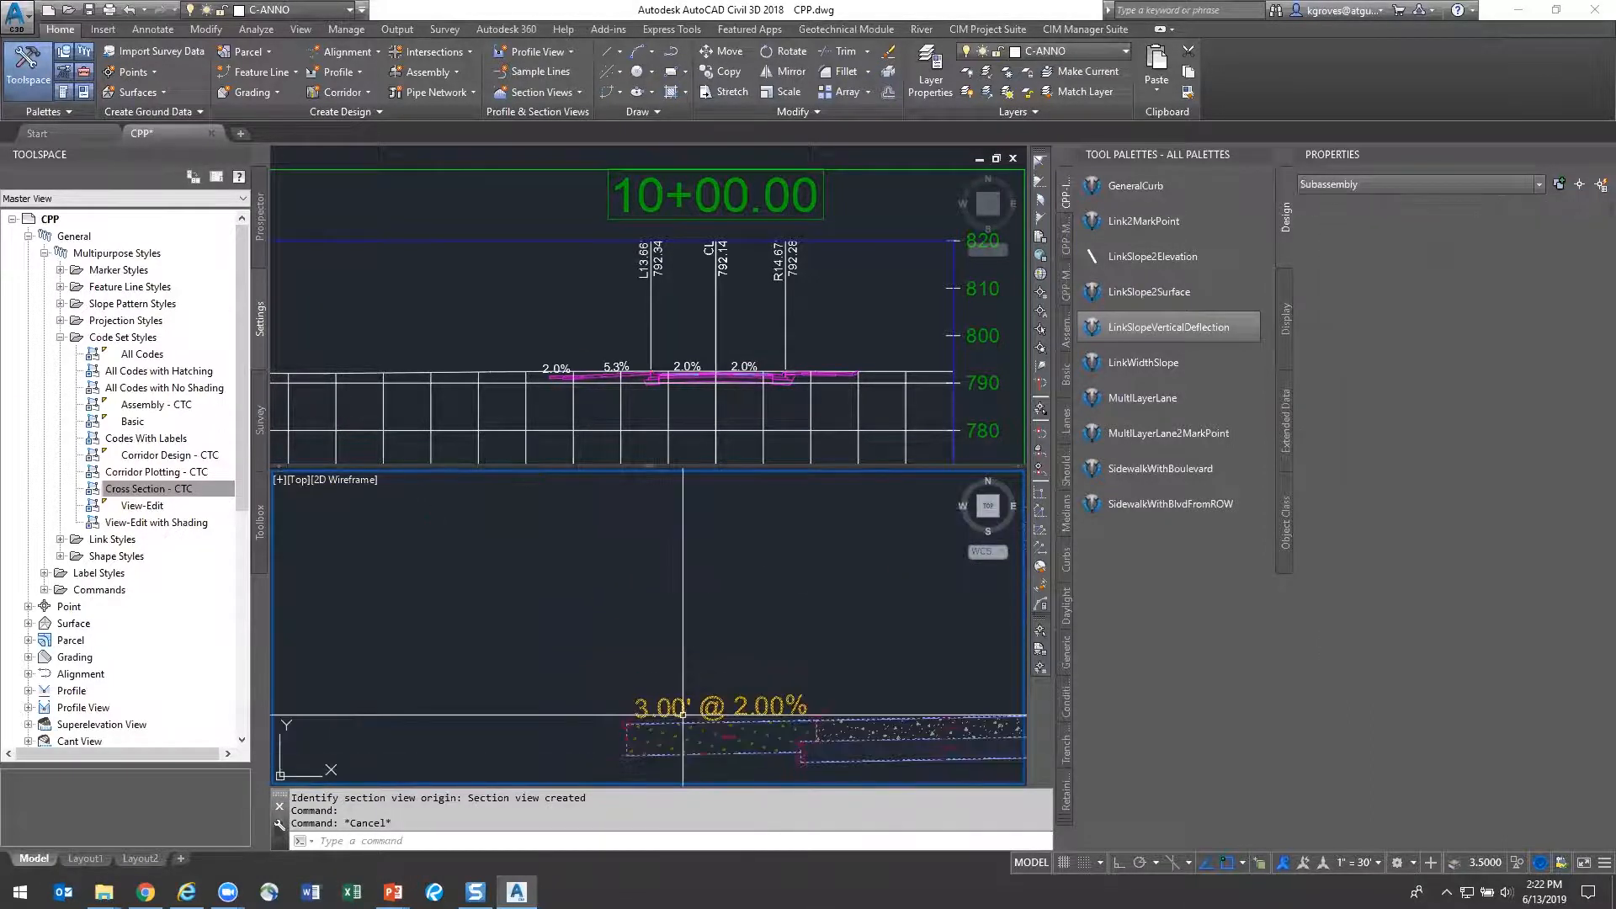
click(1542, 762)
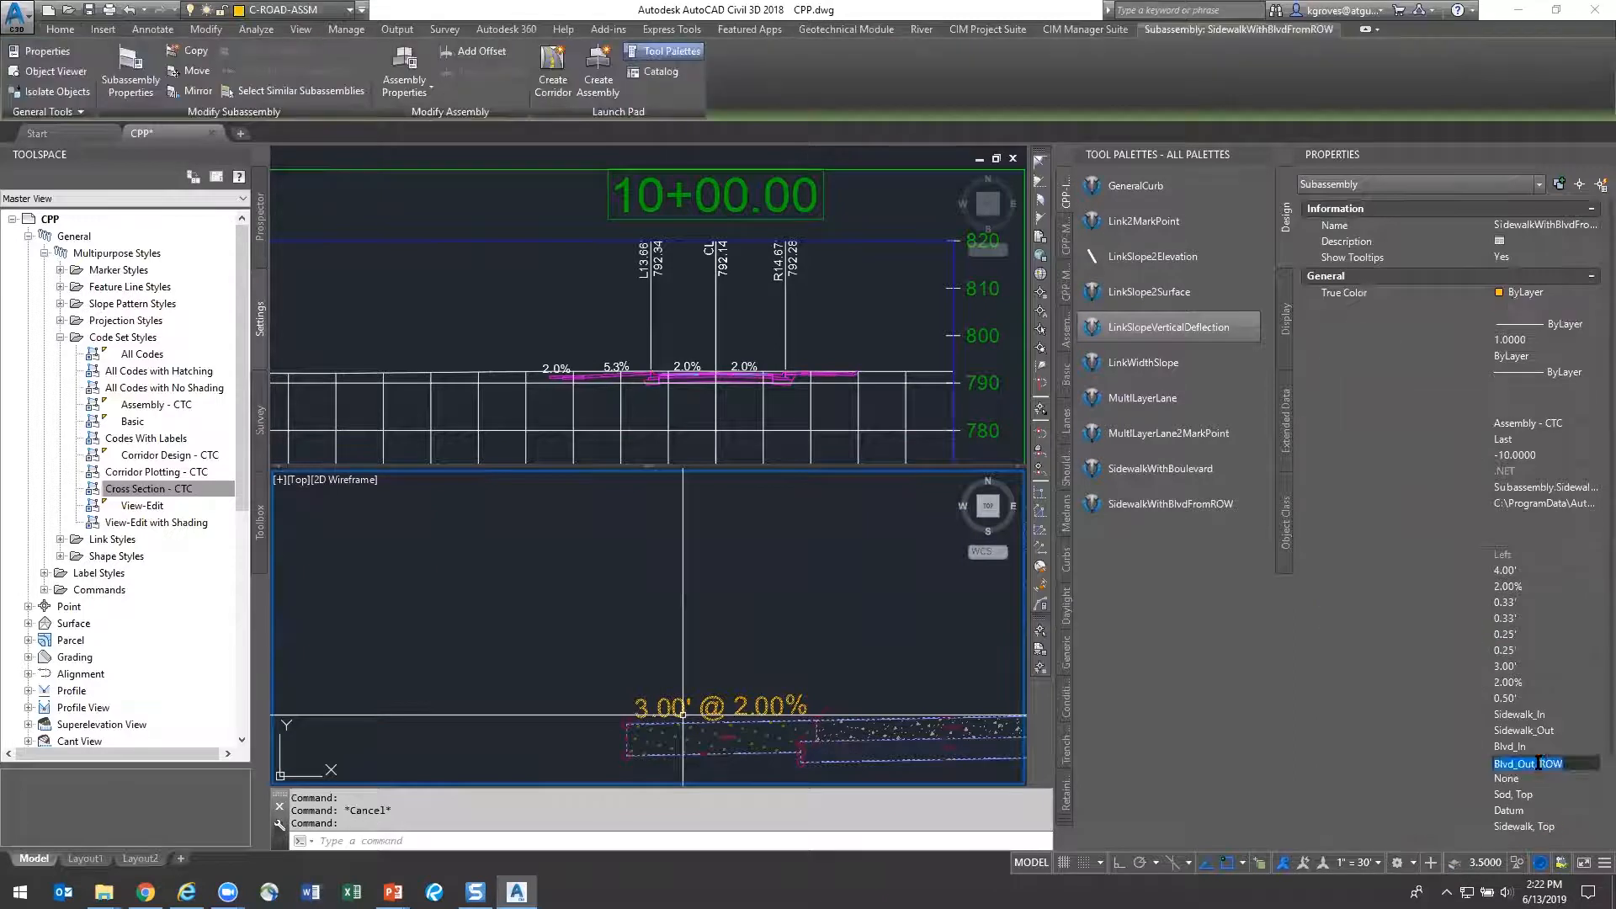
click(1568, 829)
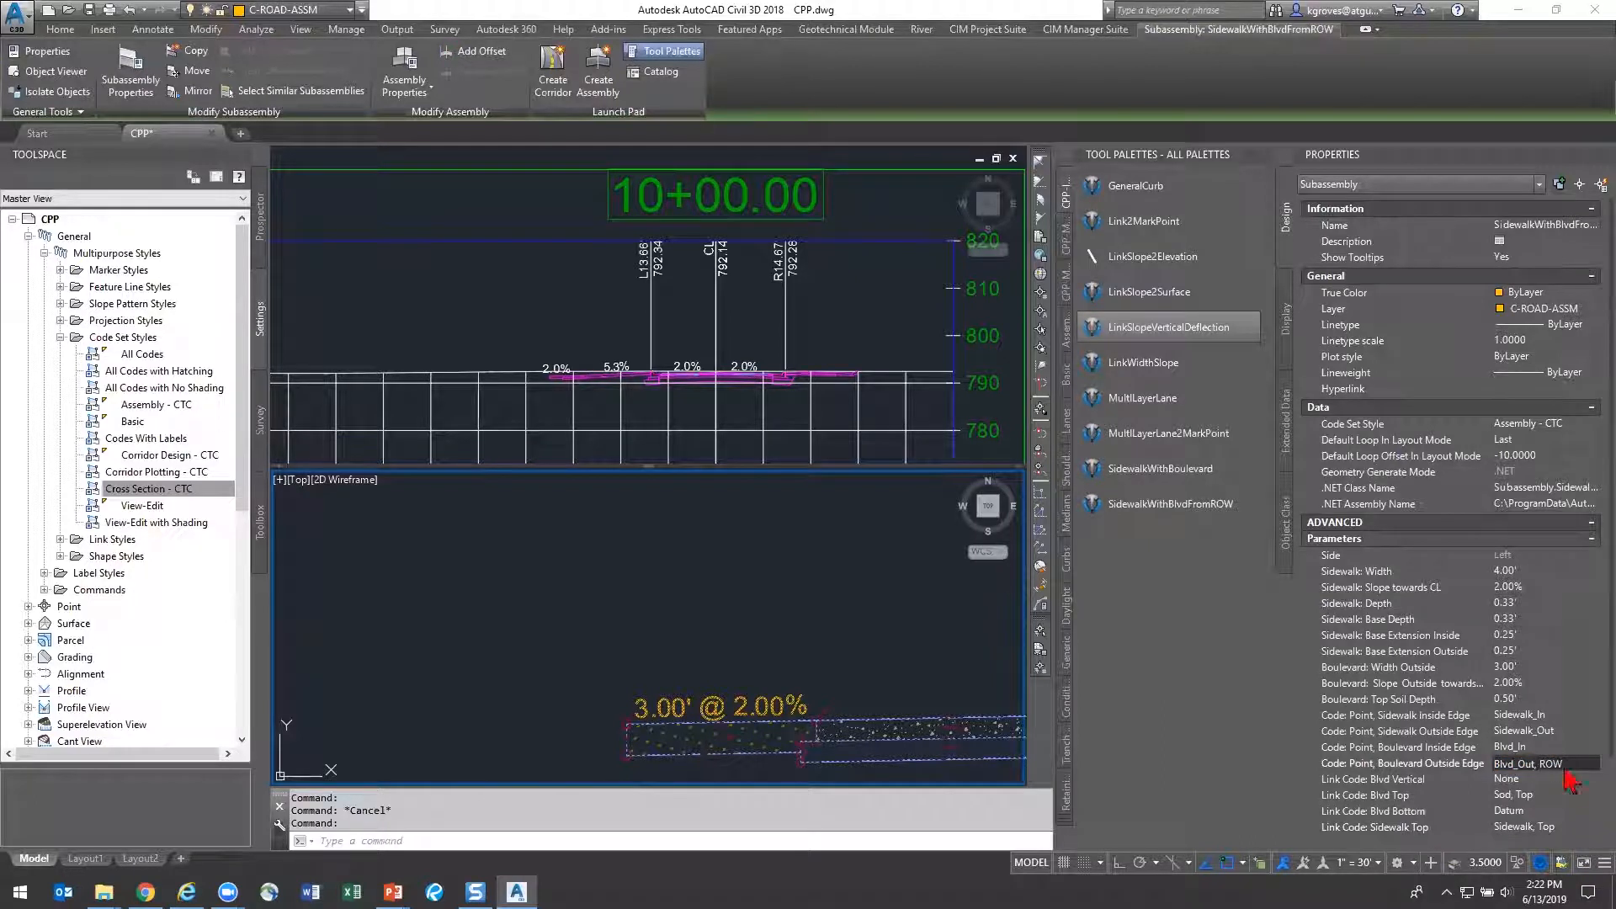
click(702, 629)
key(Escape)
key(Escape)
Rebuild the Main and 2nd corridor
scroll(697, 630, down, 10)
scroll(697, 630, up, 5)
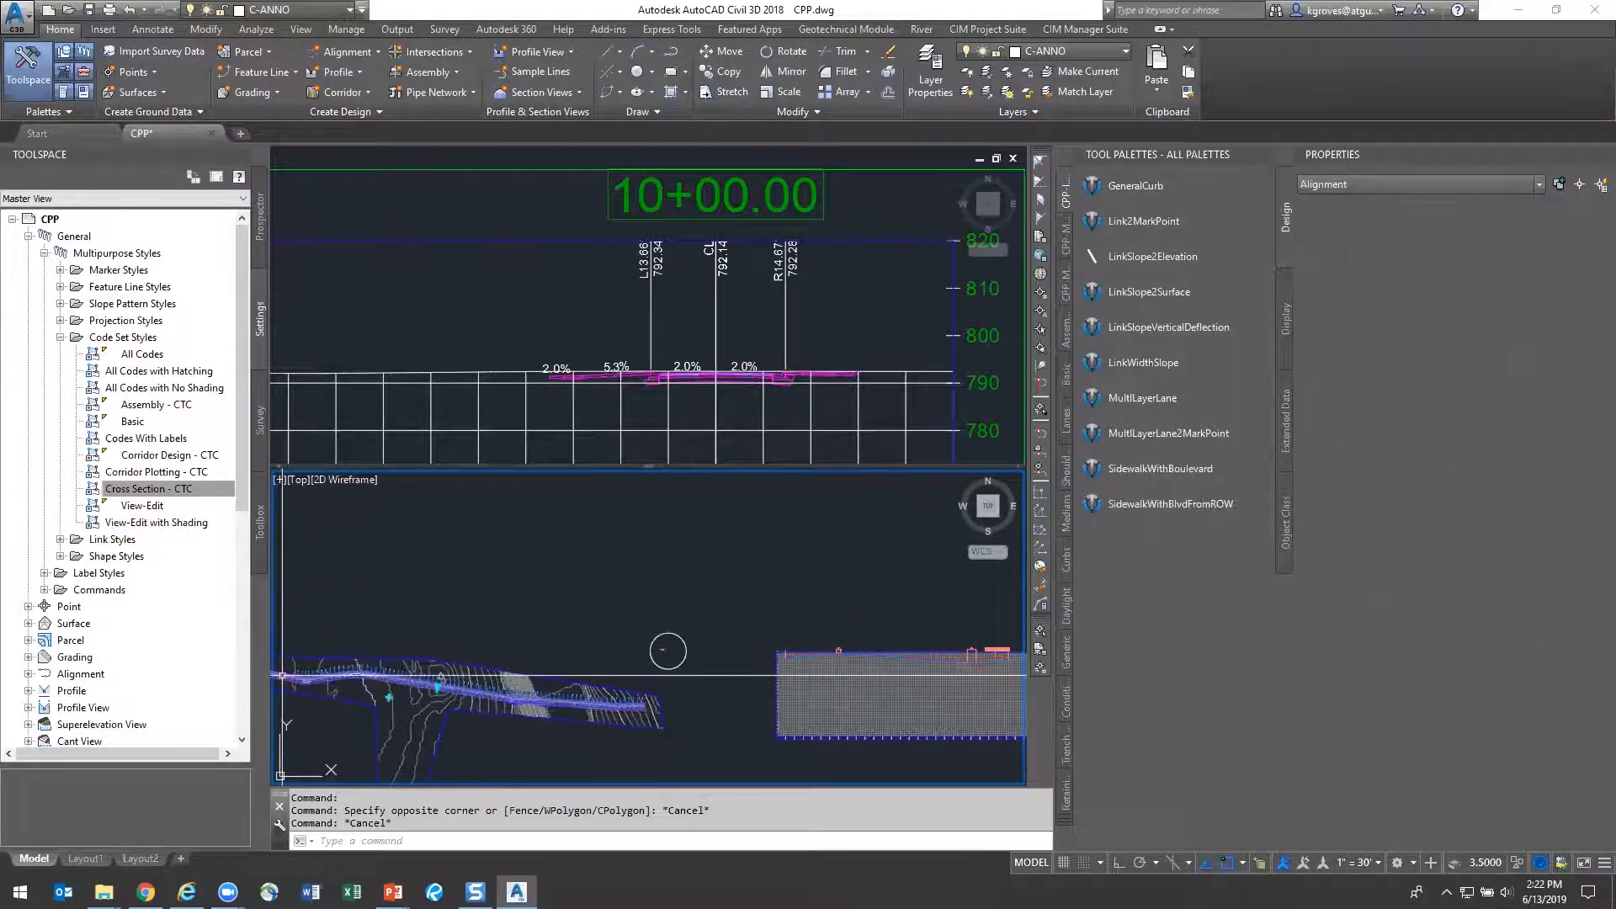
click(282, 675)
key(Escape)
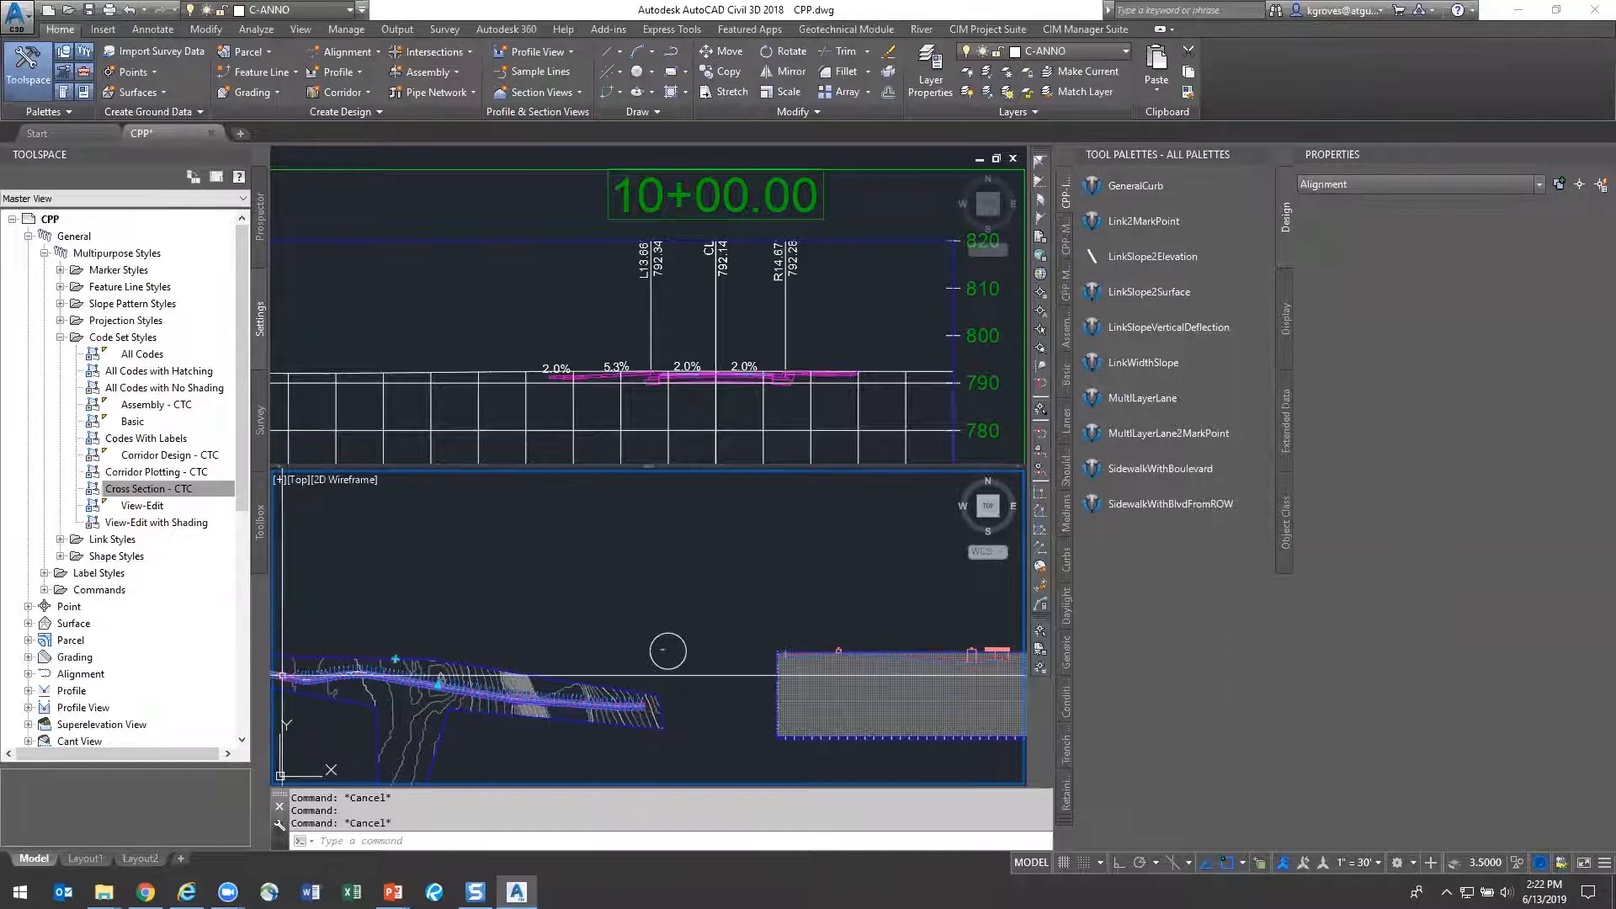
click(661, 649)
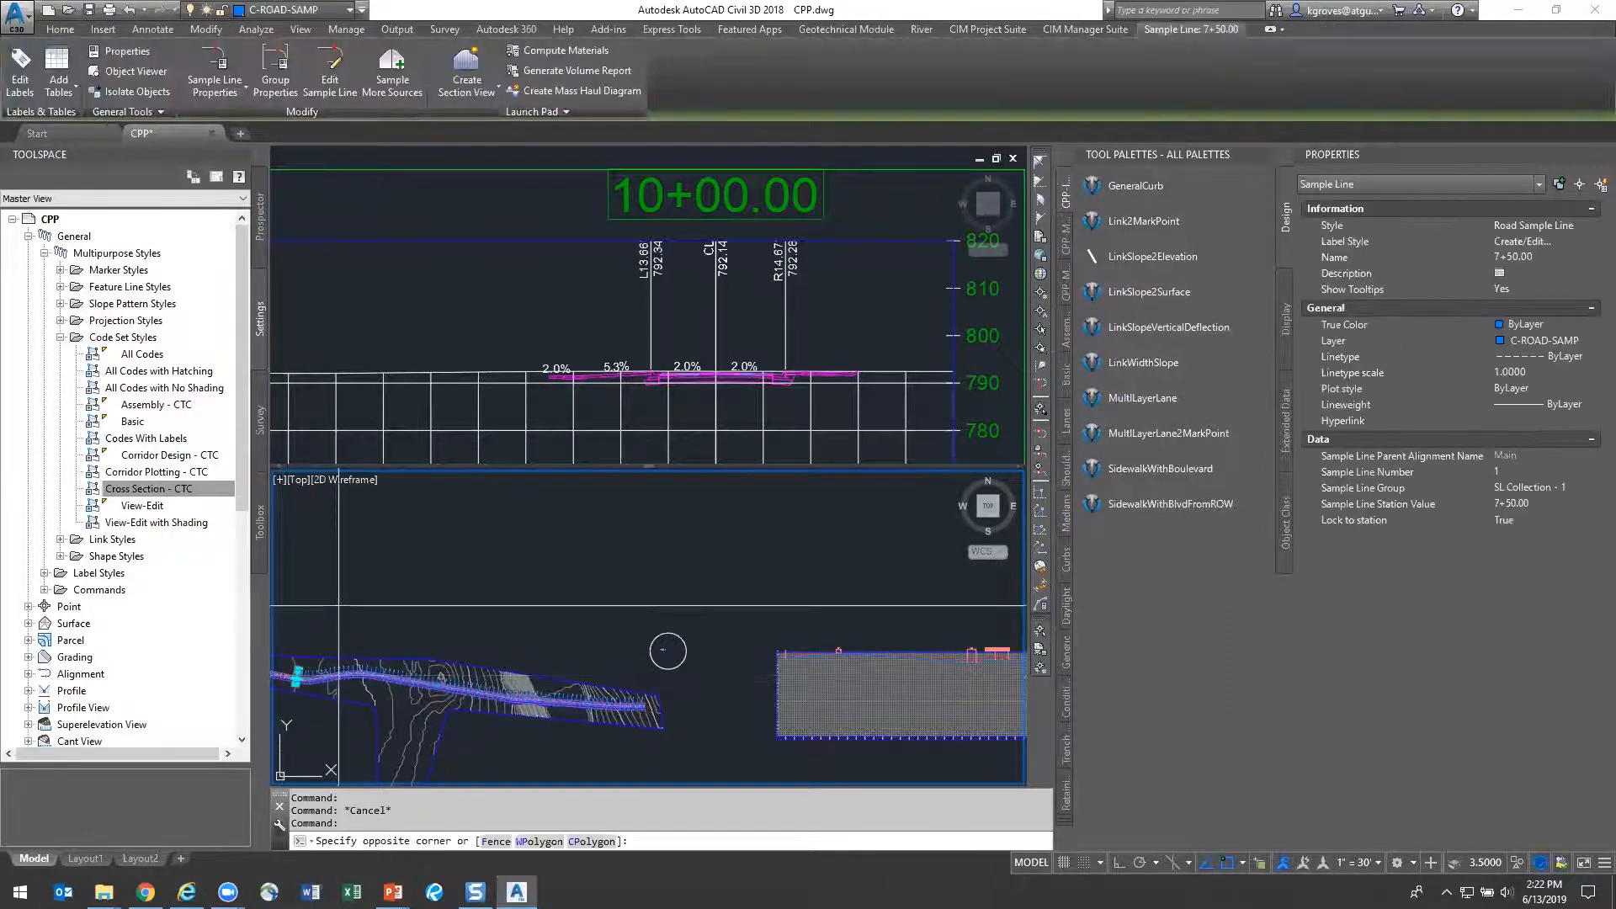
scroll(661, 648, down, 3)
key(Escape)
scroll(648, 589, up, 5)
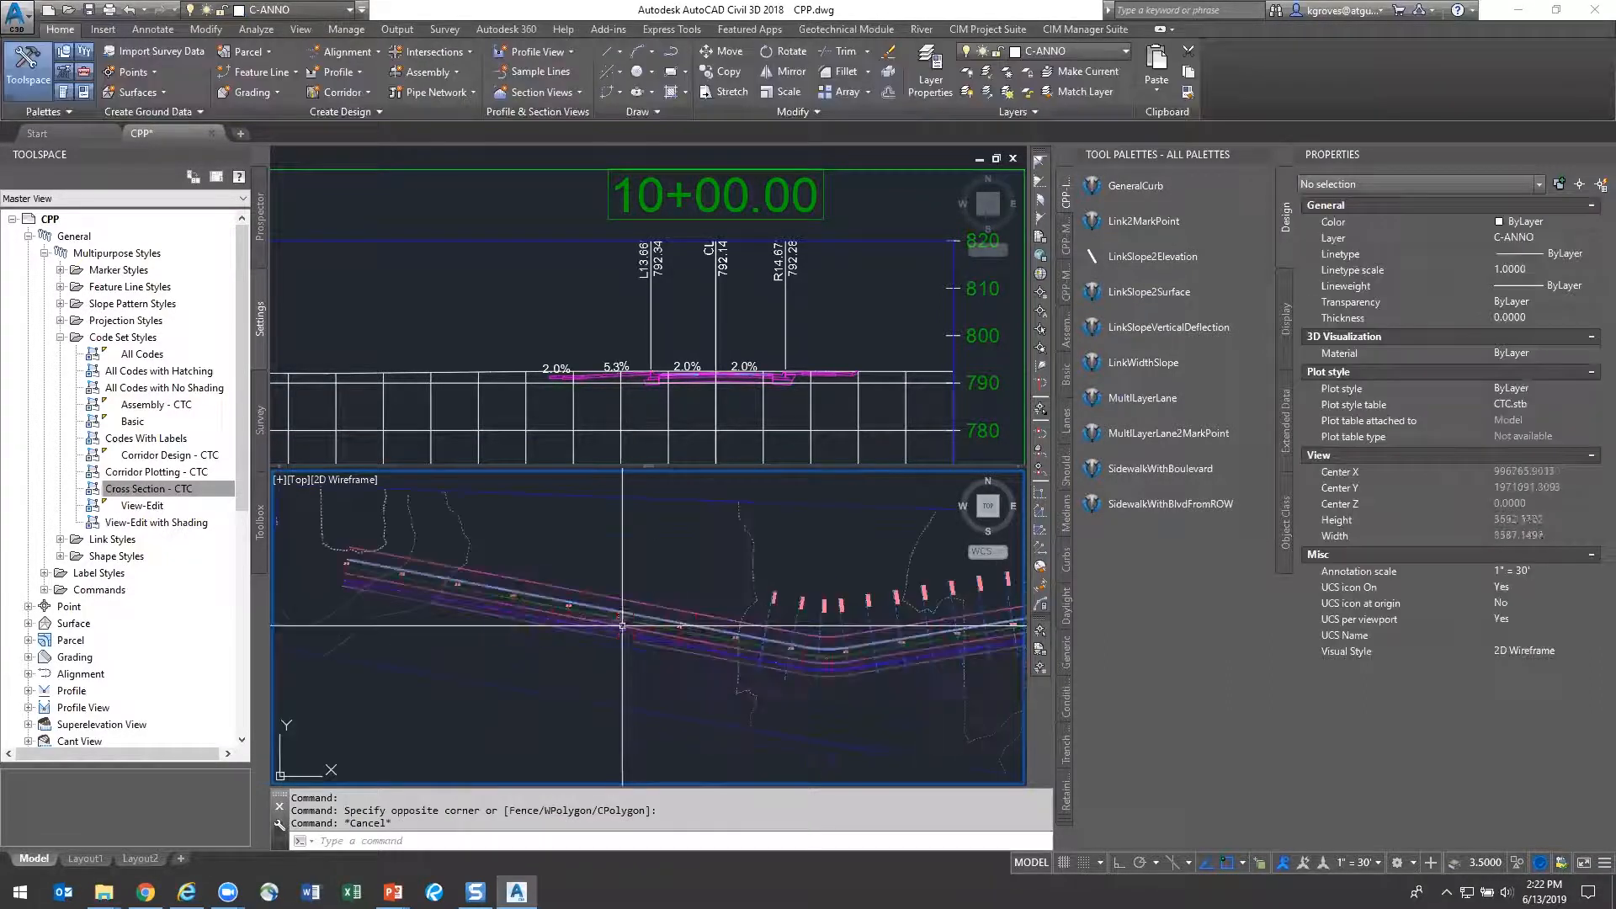
click(672, 571)
click(649, 582)
right_click(649, 580)
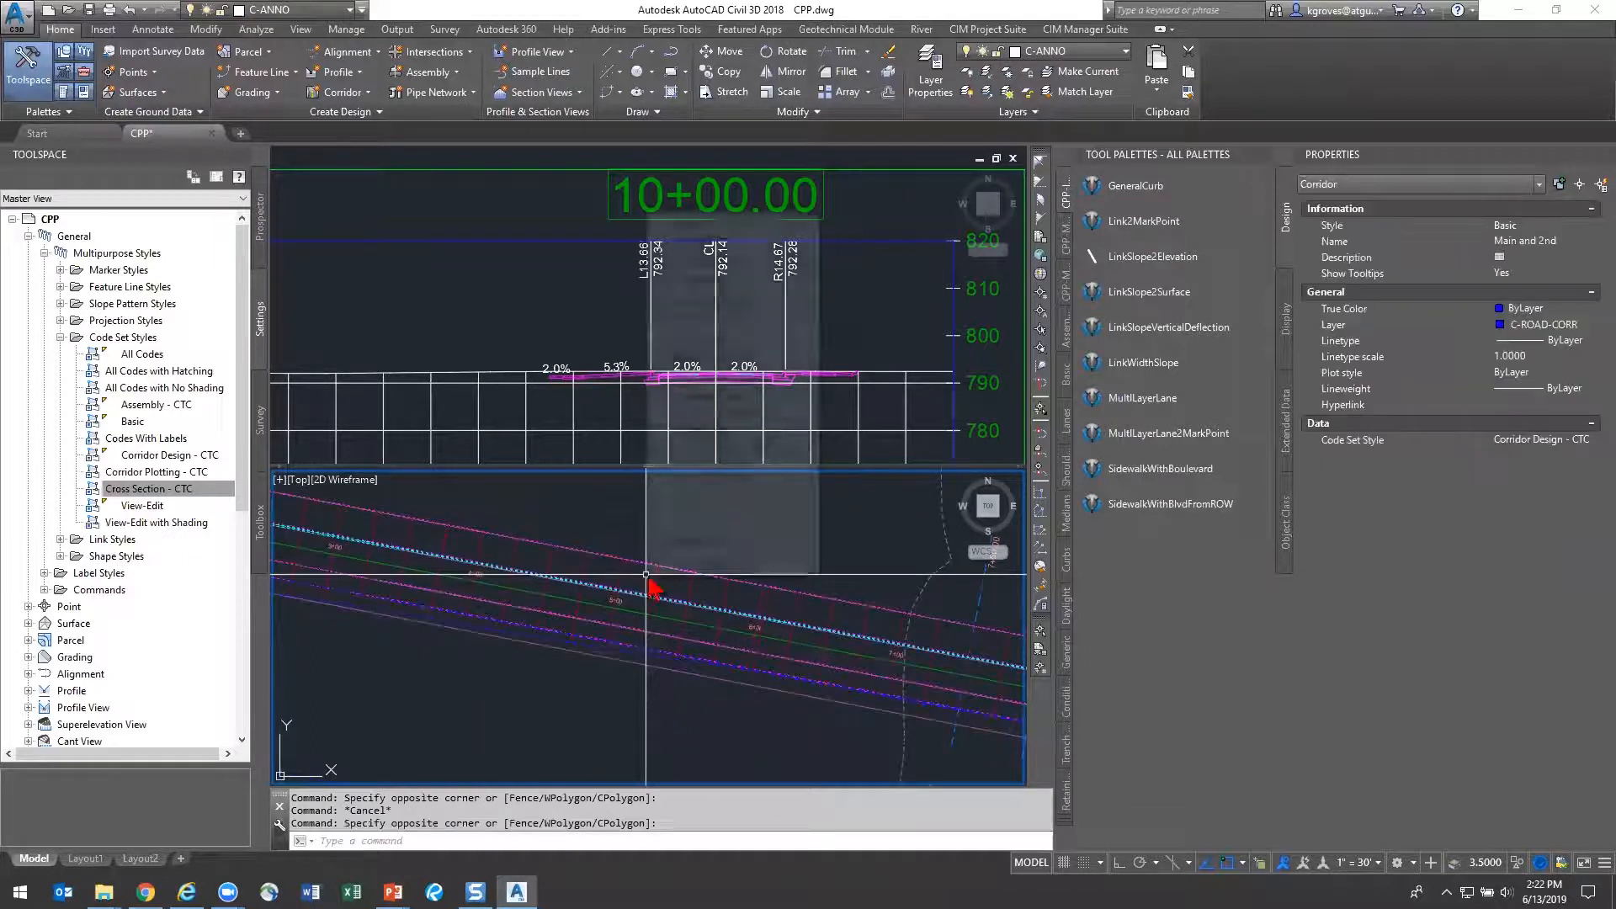
click(714, 477)
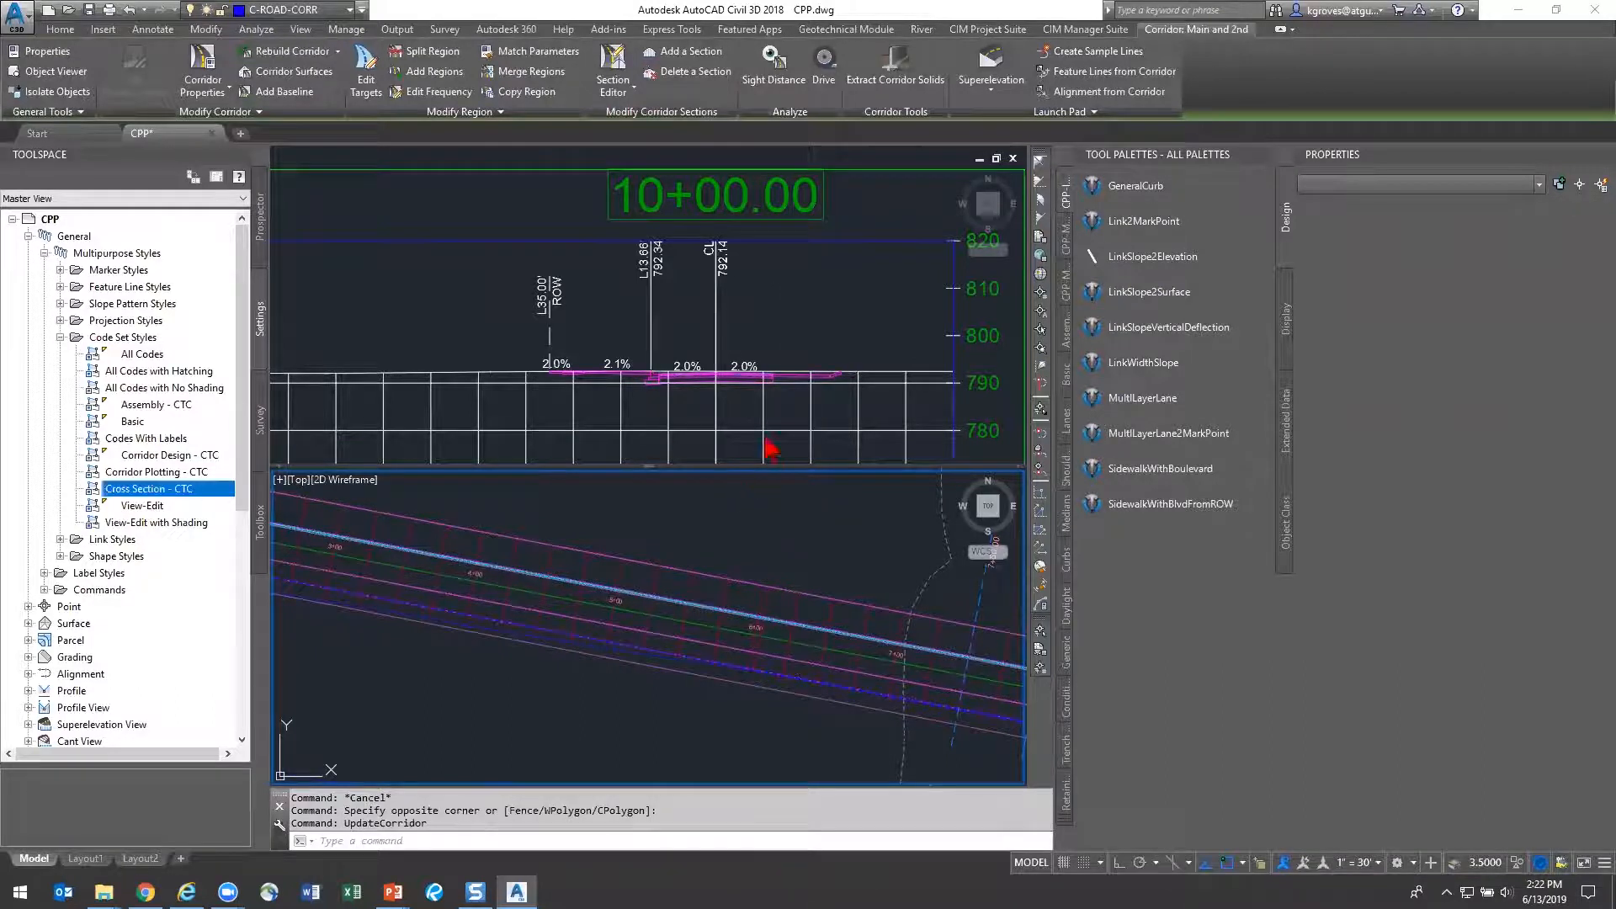
Examine the ROW marker label at the outer edge of the corridor in the 10+00.00 section view
click(610, 341)
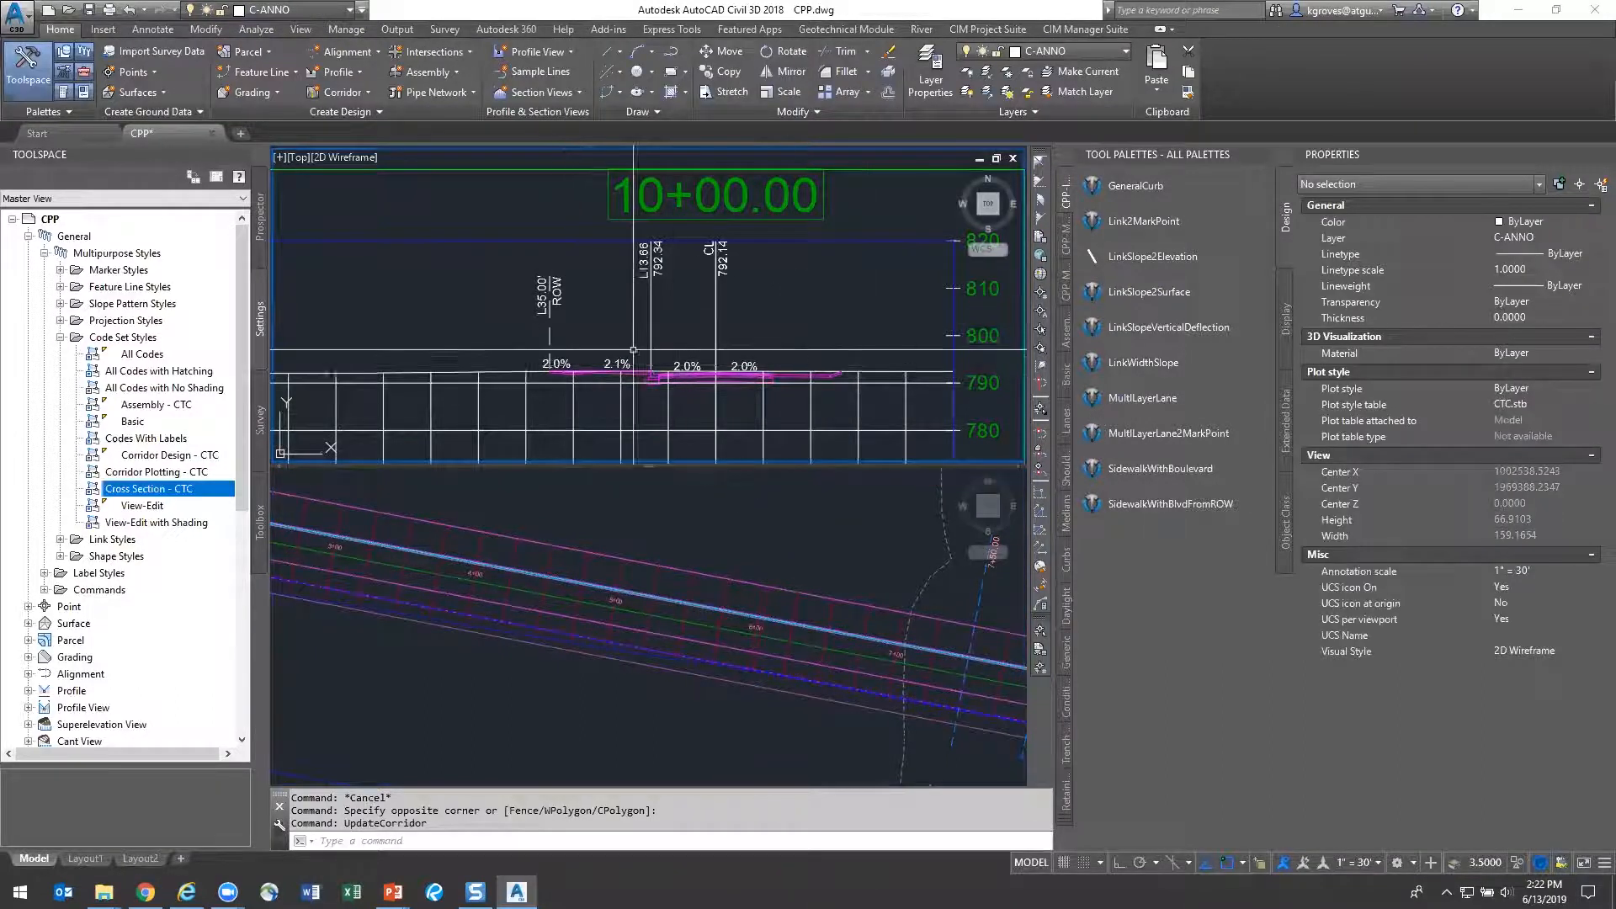
click(149, 495)
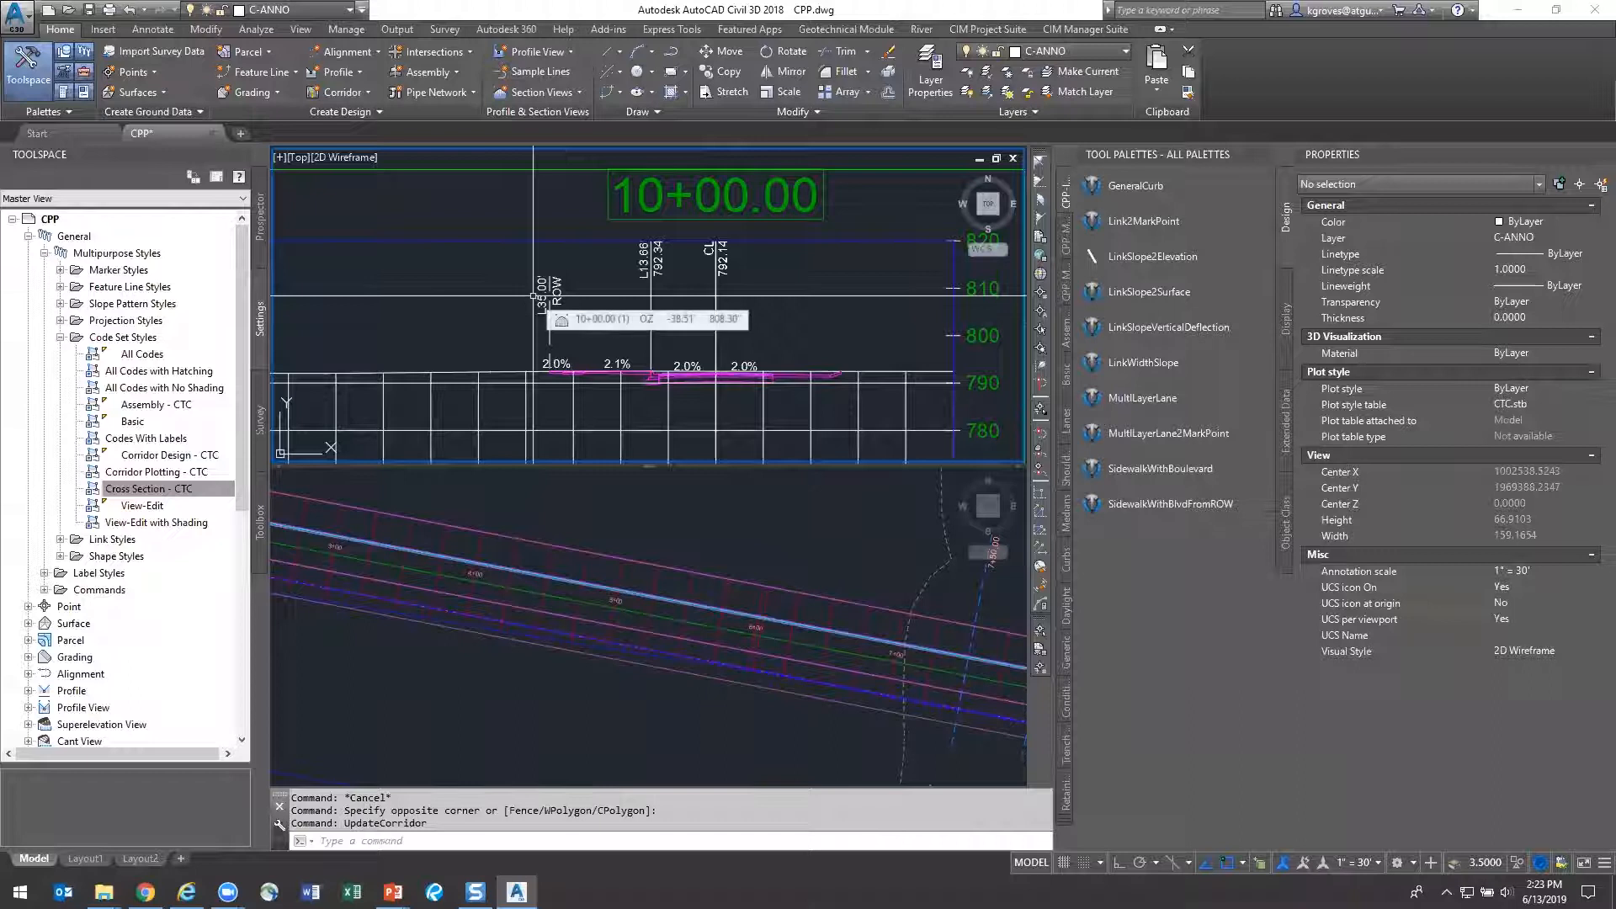
key(Escape)
click(575, 224)
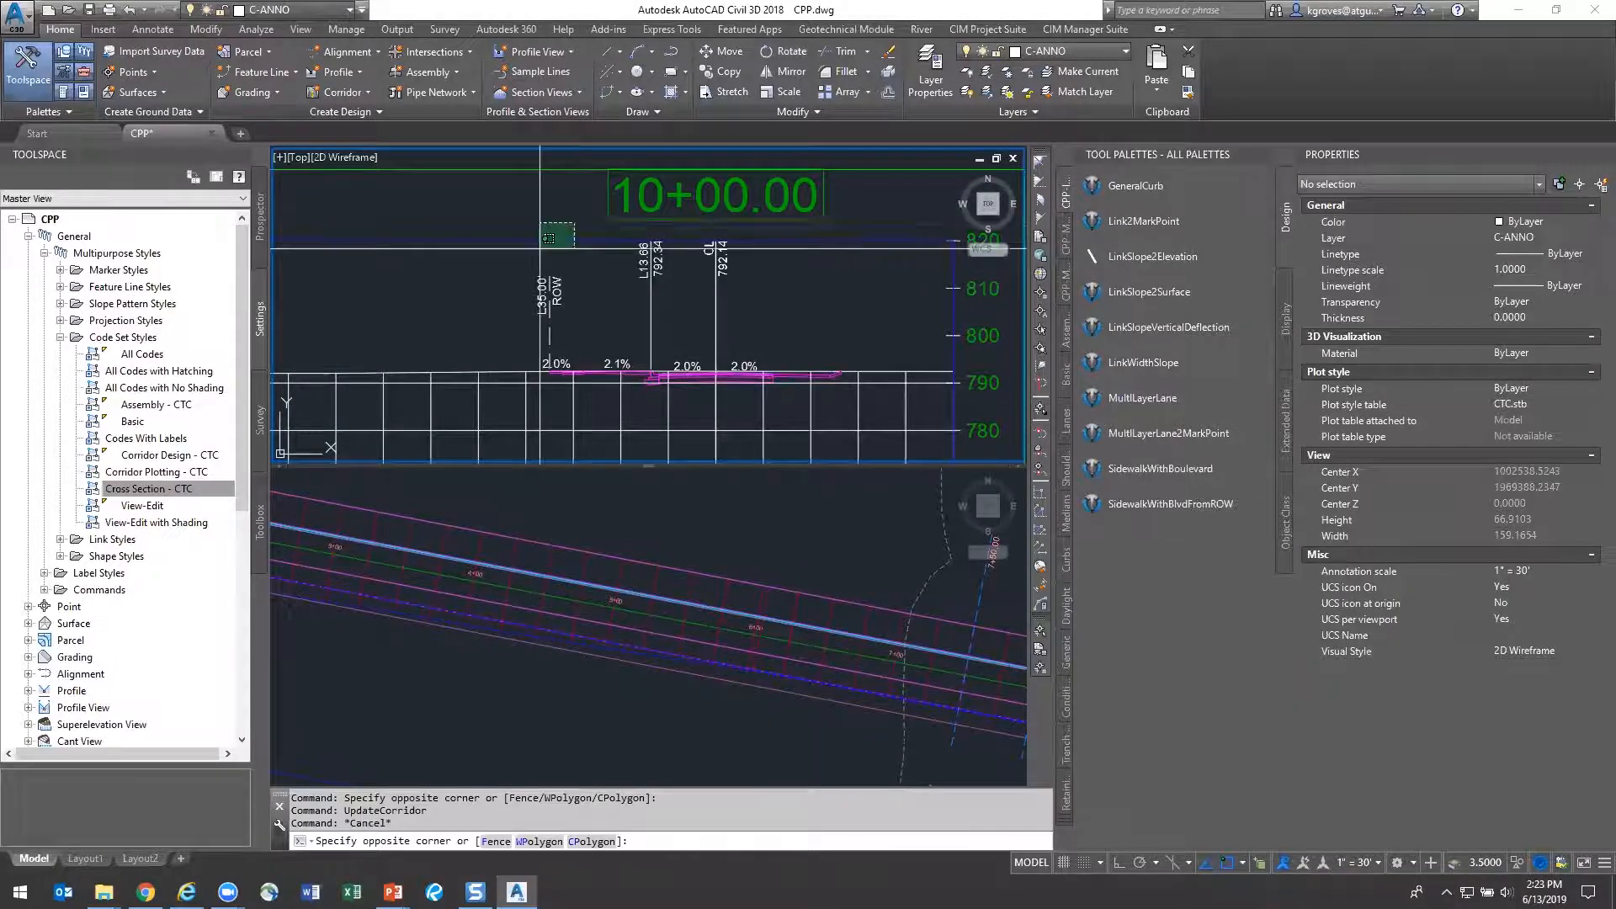
click(541, 246)
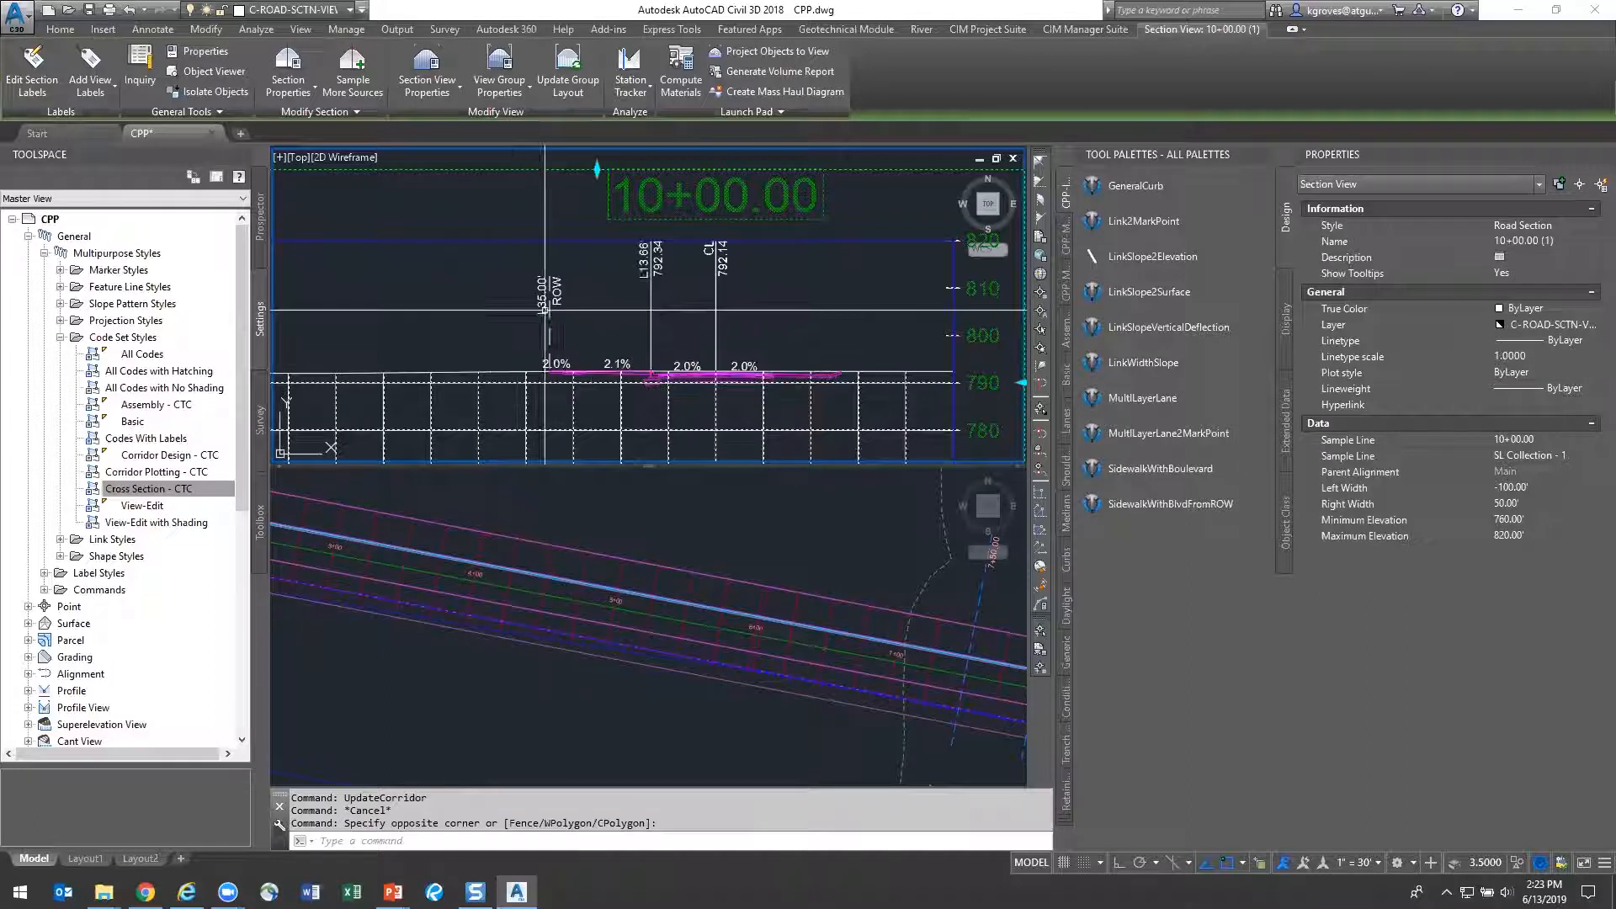
key(Escape)
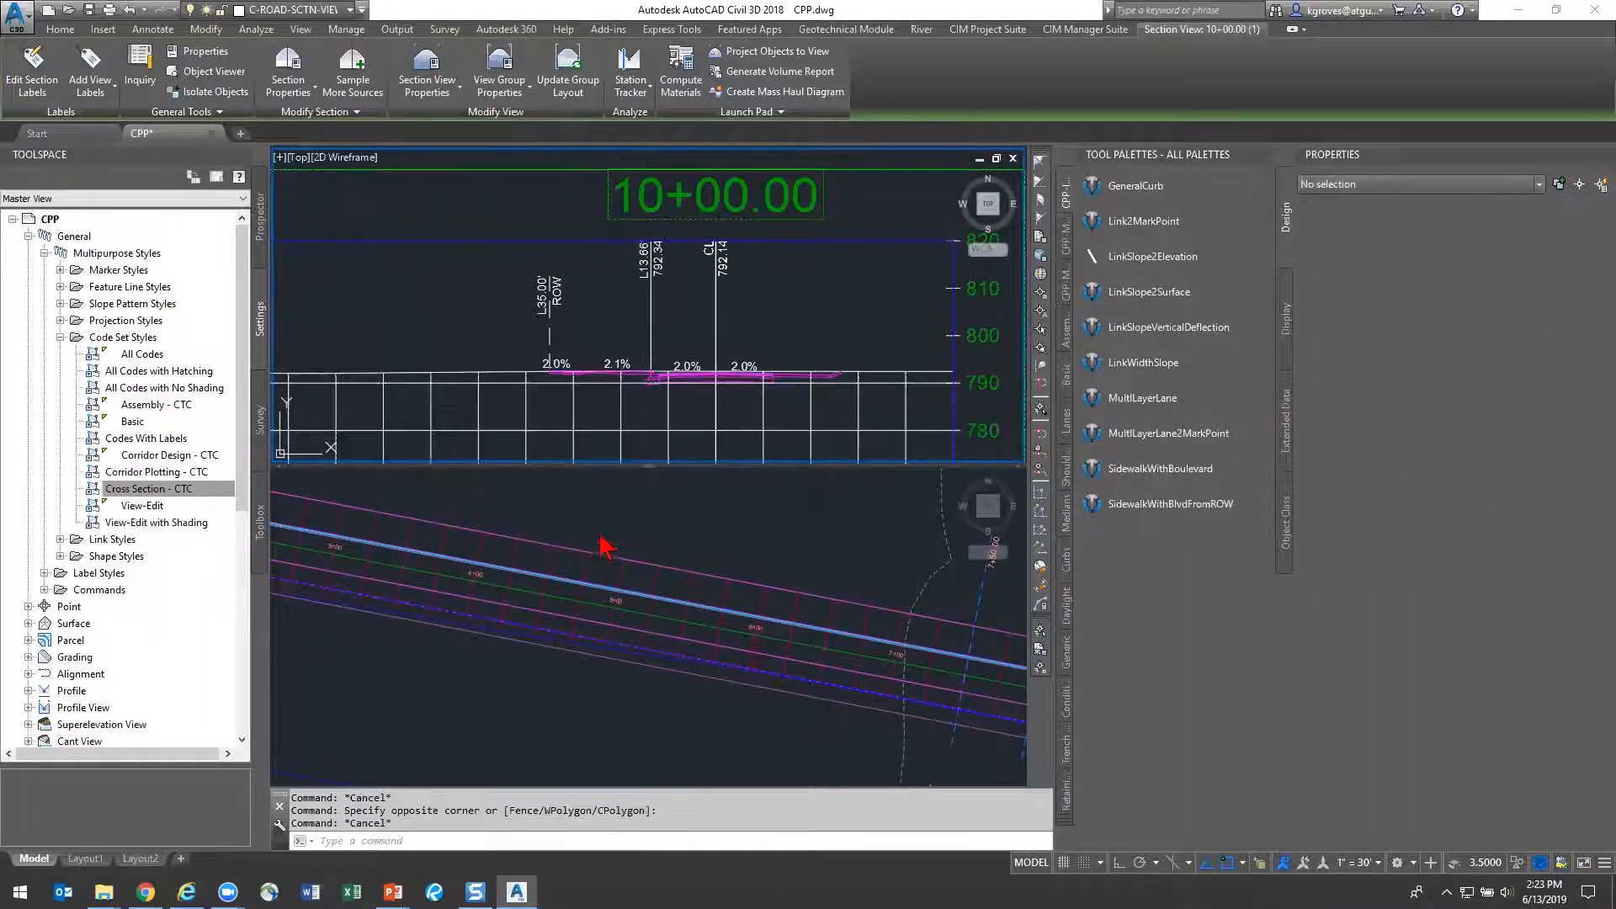
click(678, 539)
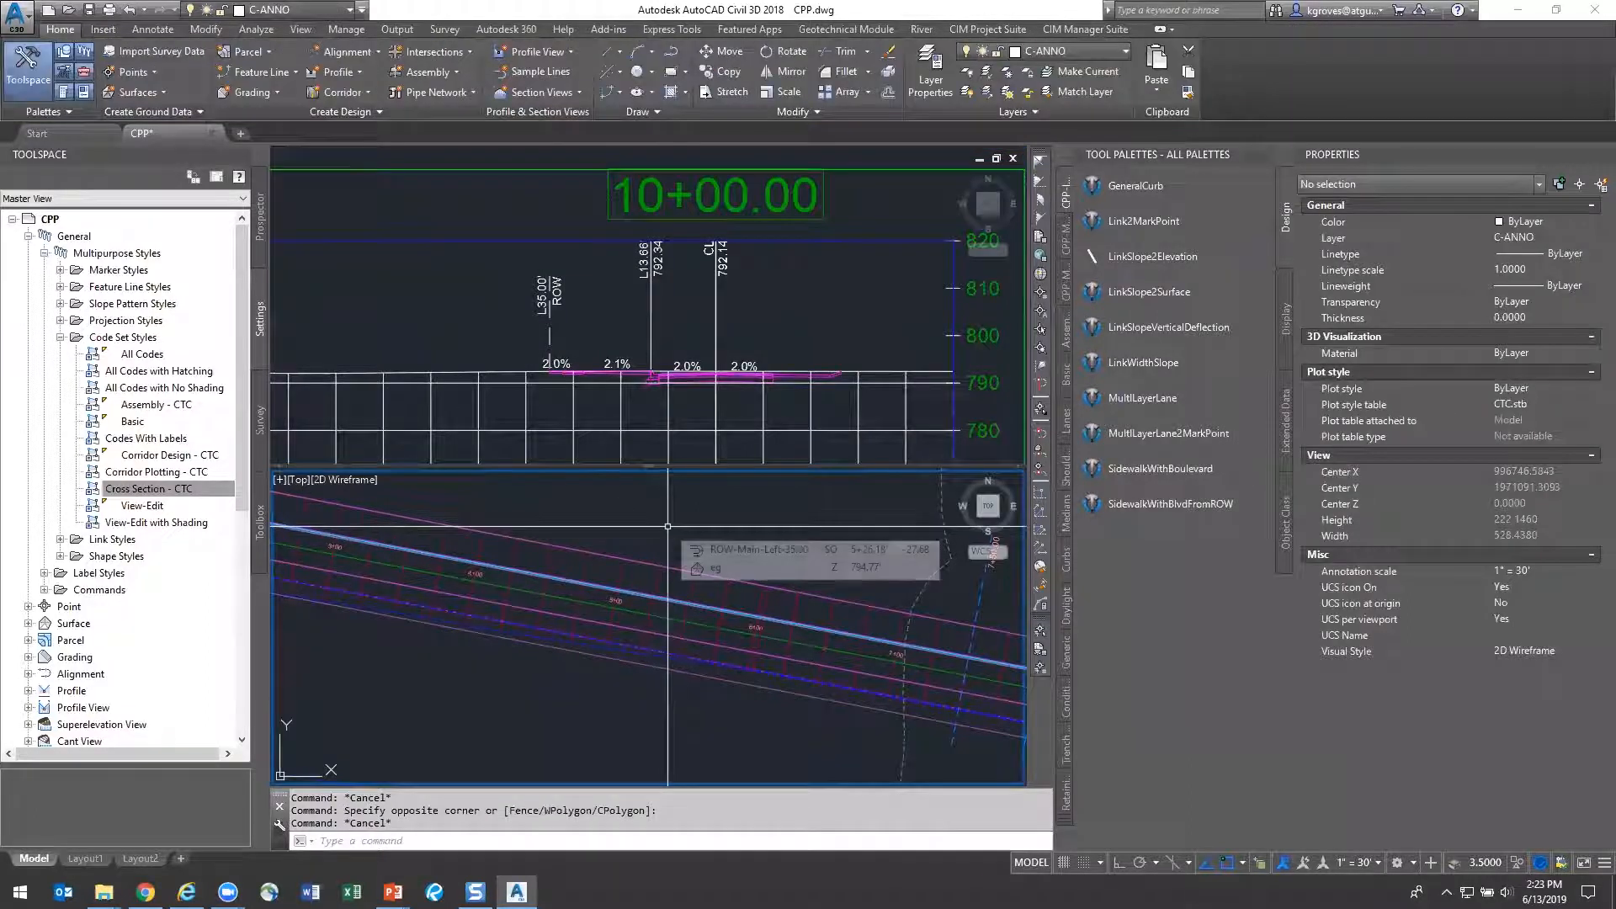
scroll(565, 360, down, 4)
scroll(589, 421, up, 4)
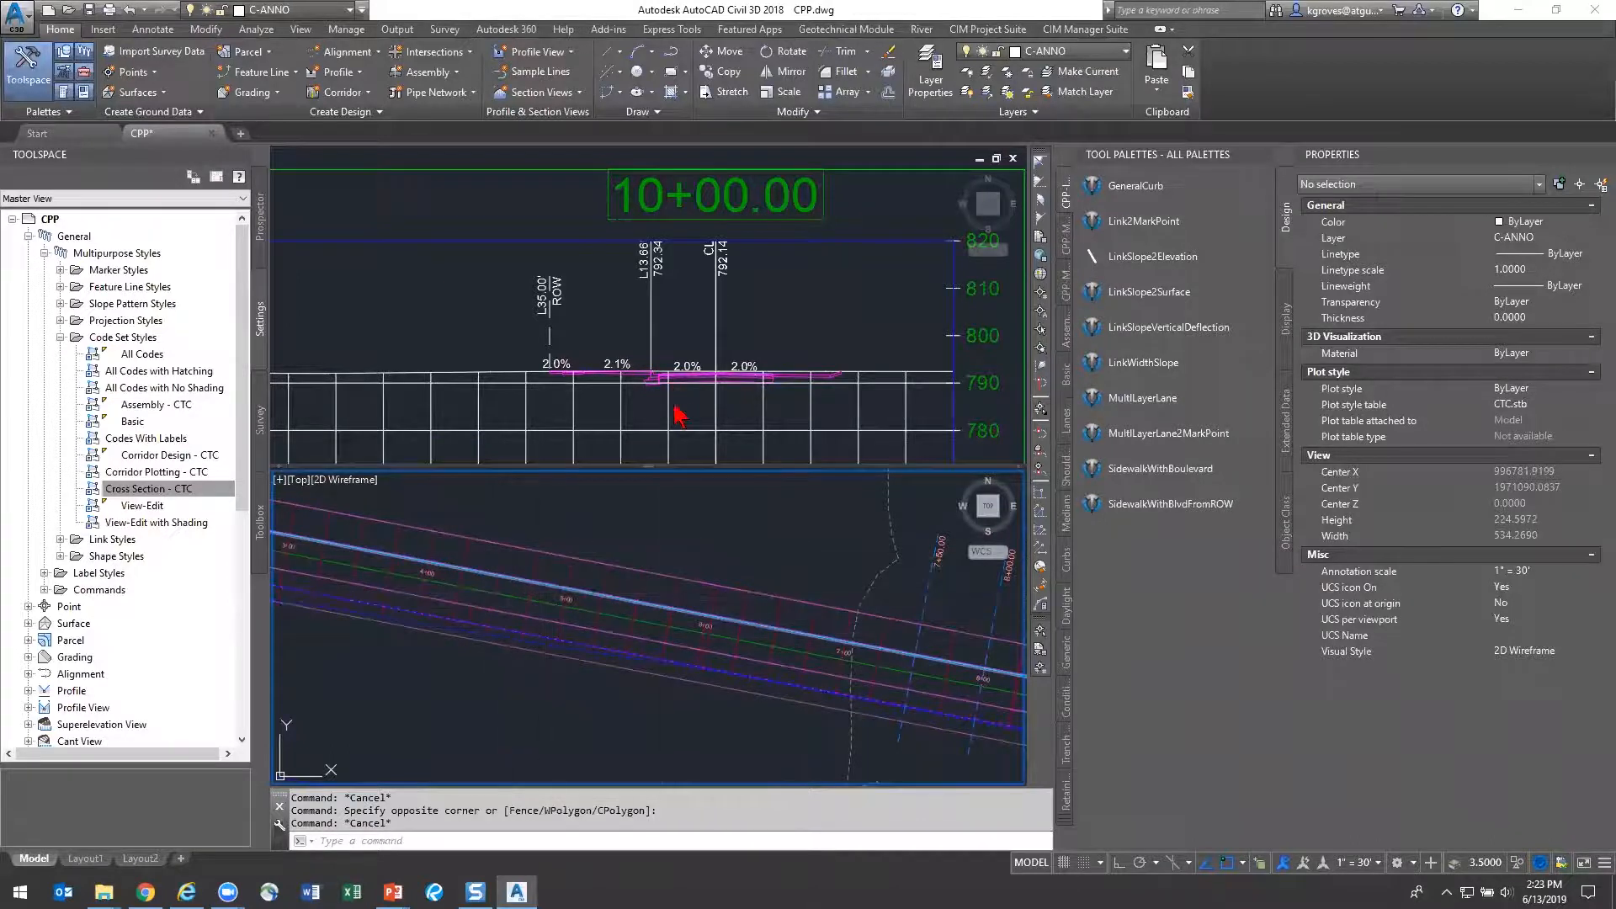
key(Escape)
click(631, 585)
click(595, 579)
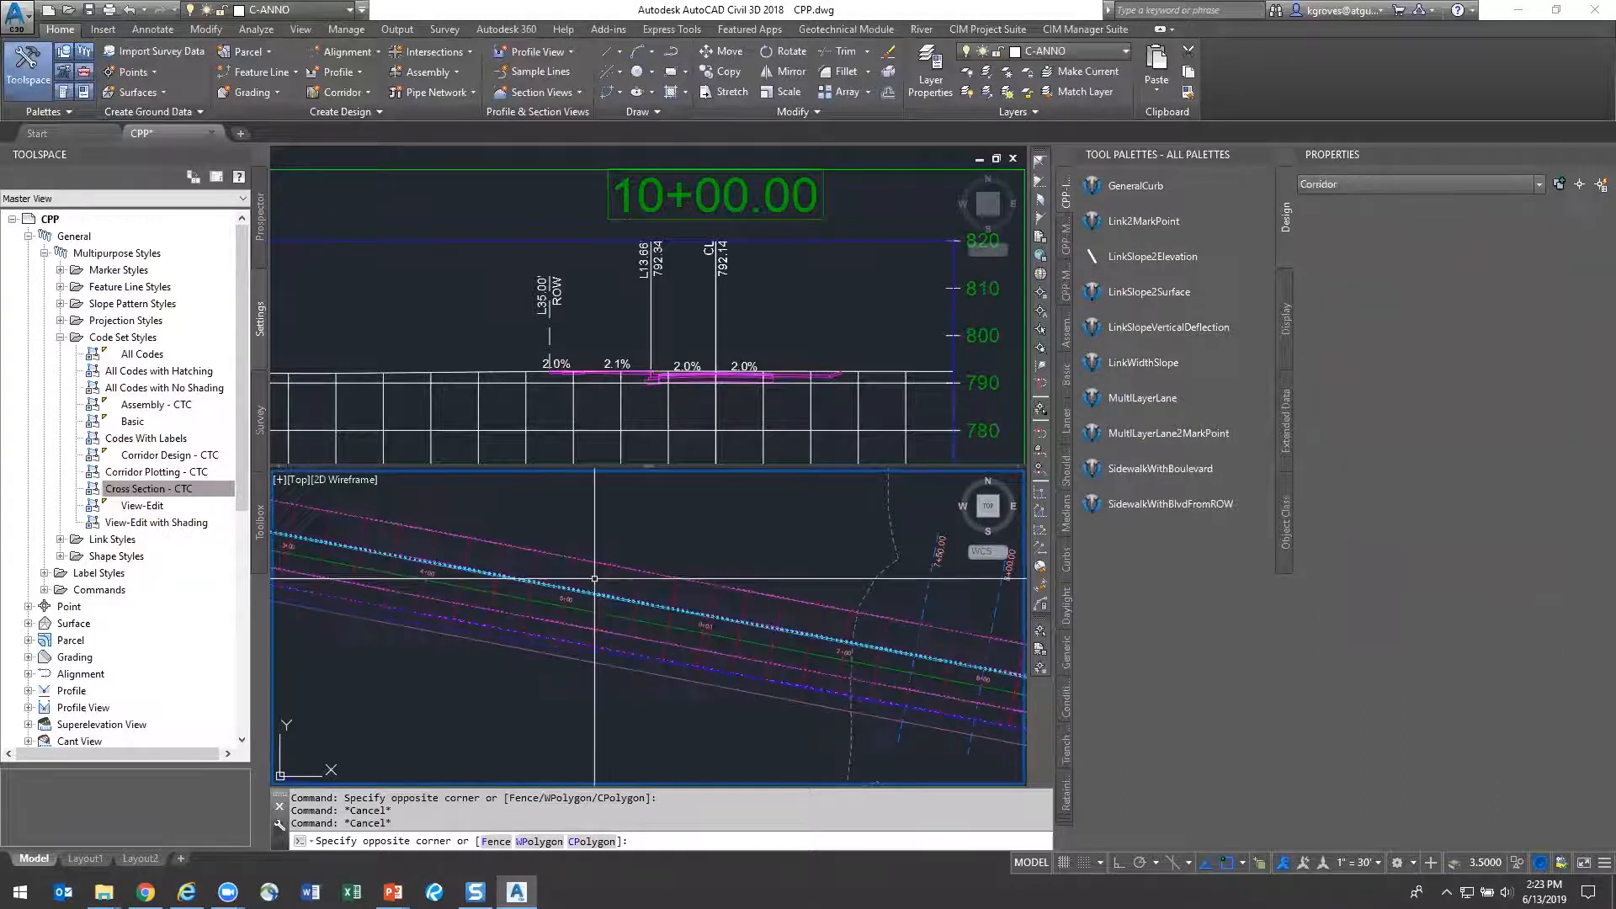
click(160, 471)
right_click(162, 457)
key(Escape)
key(Escape)
Set the code set style of the Main and 2nd corridor to Corridor Plotting - CTC
click(515, 581)
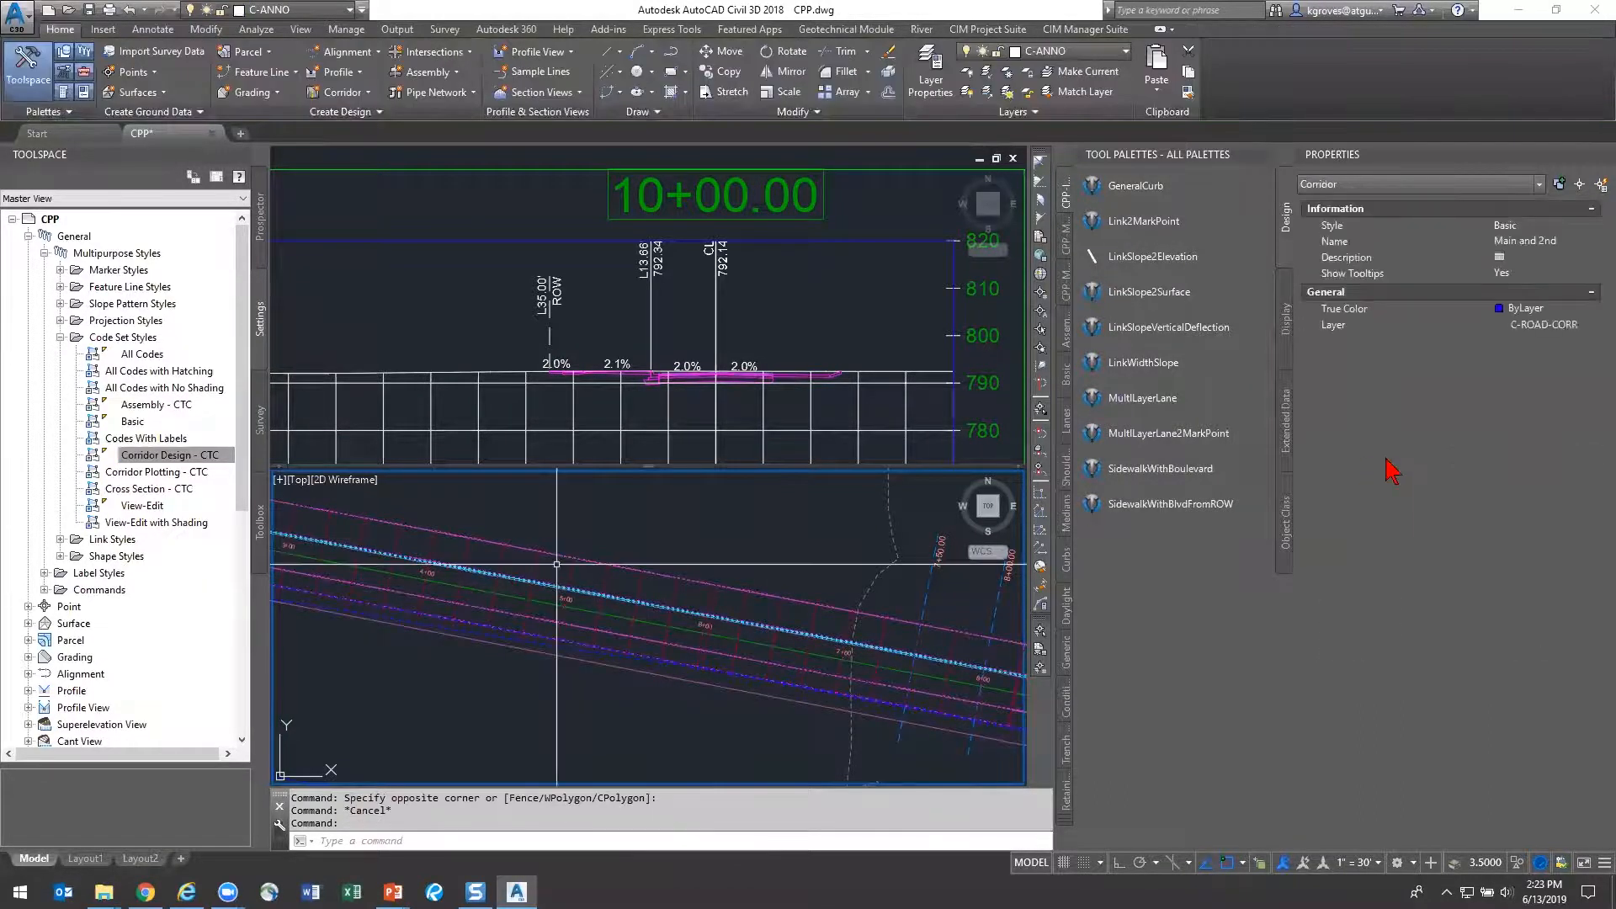
click(1551, 443)
click(1550, 446)
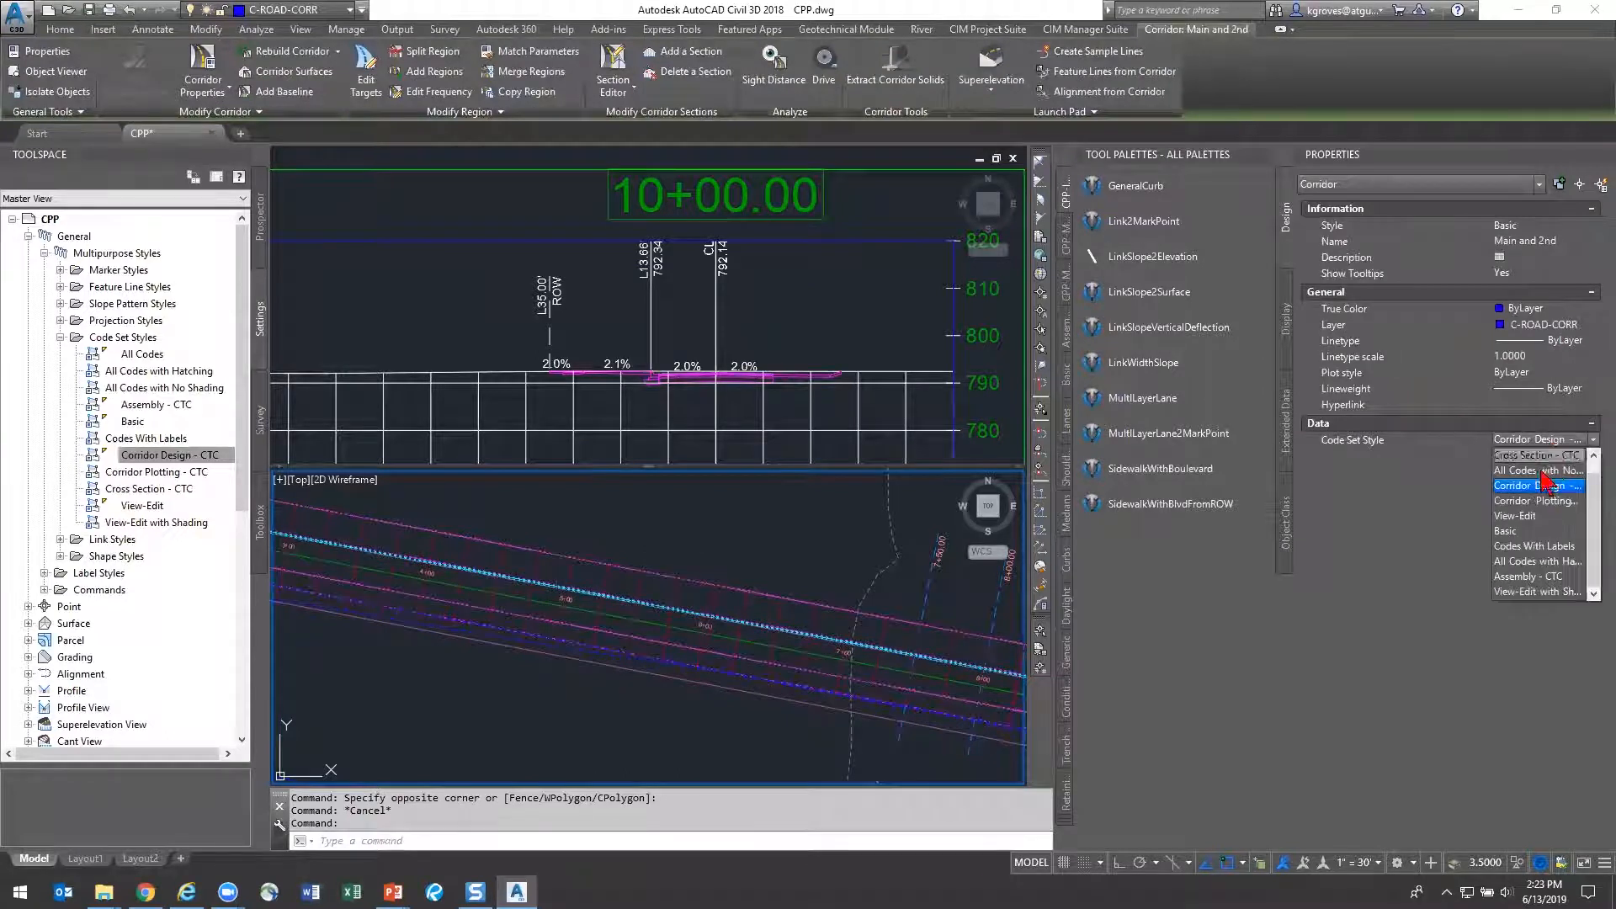
click(1540, 505)
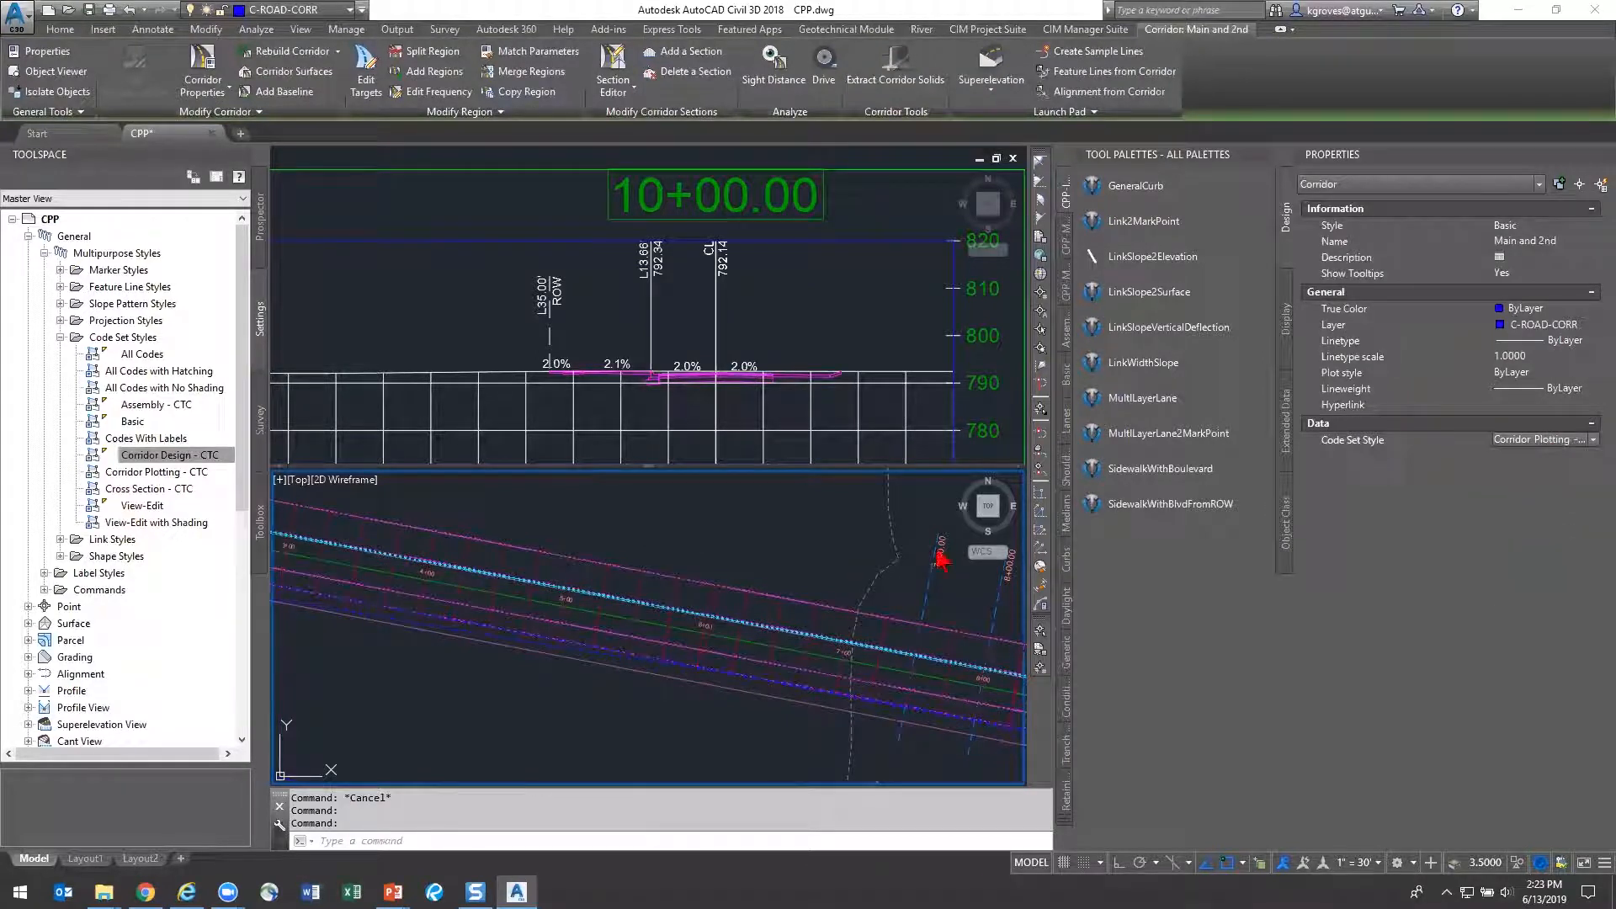
key(Escape)
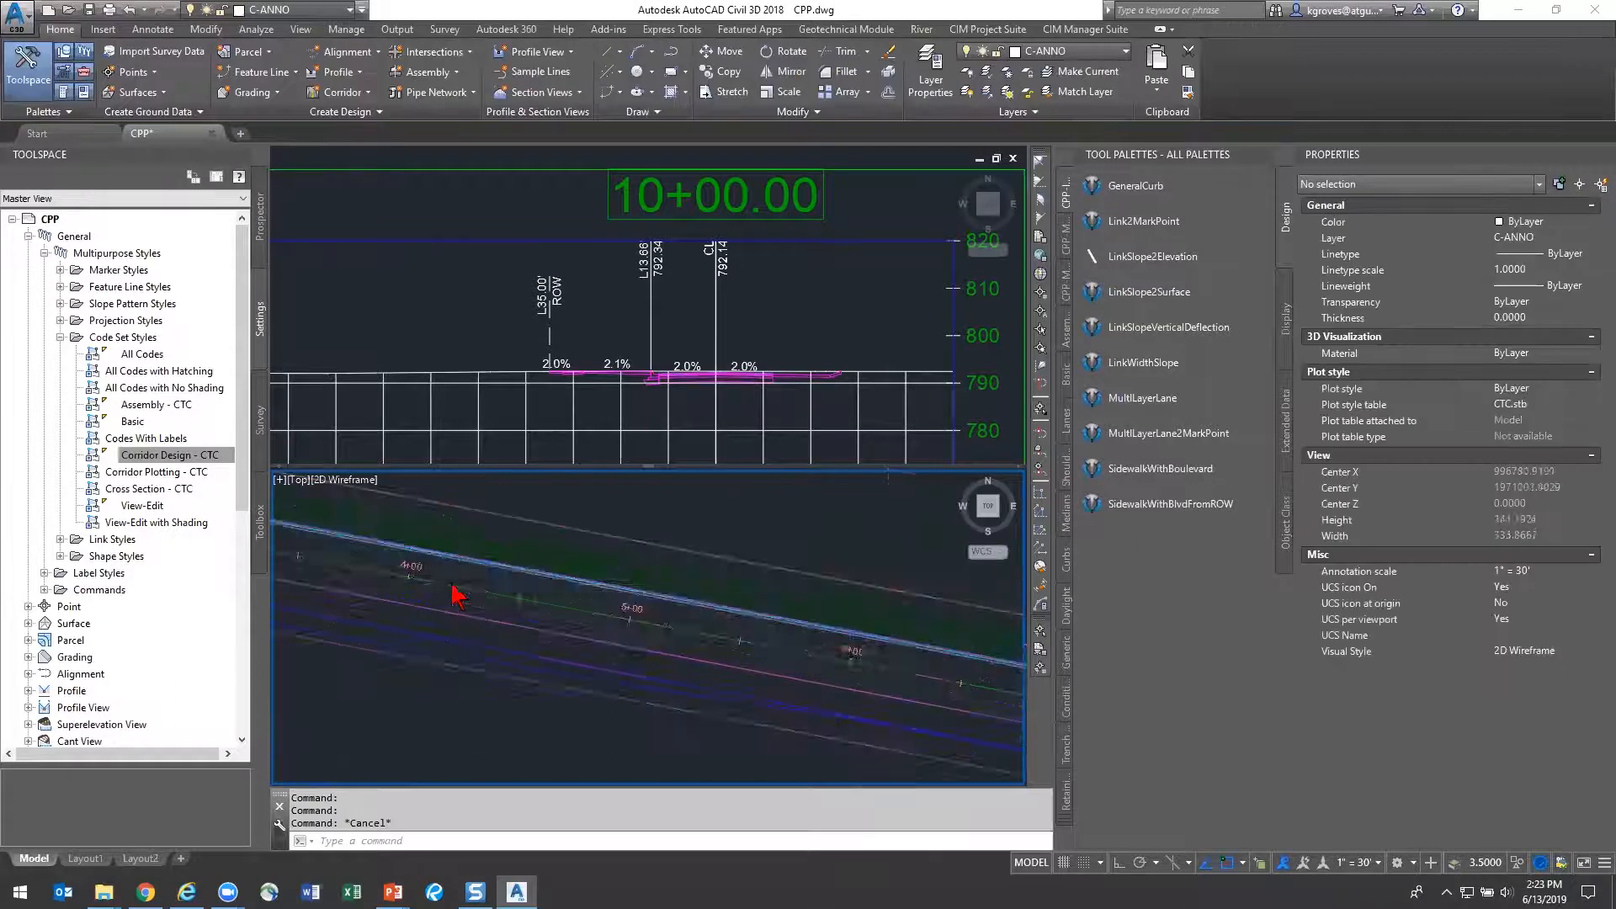
scroll(453, 584, up, 6)
Open the Corridor Plotting - CTC code set style for editing and review its link codes, including Daylight and Pave
right_click(151, 473)
click(168, 482)
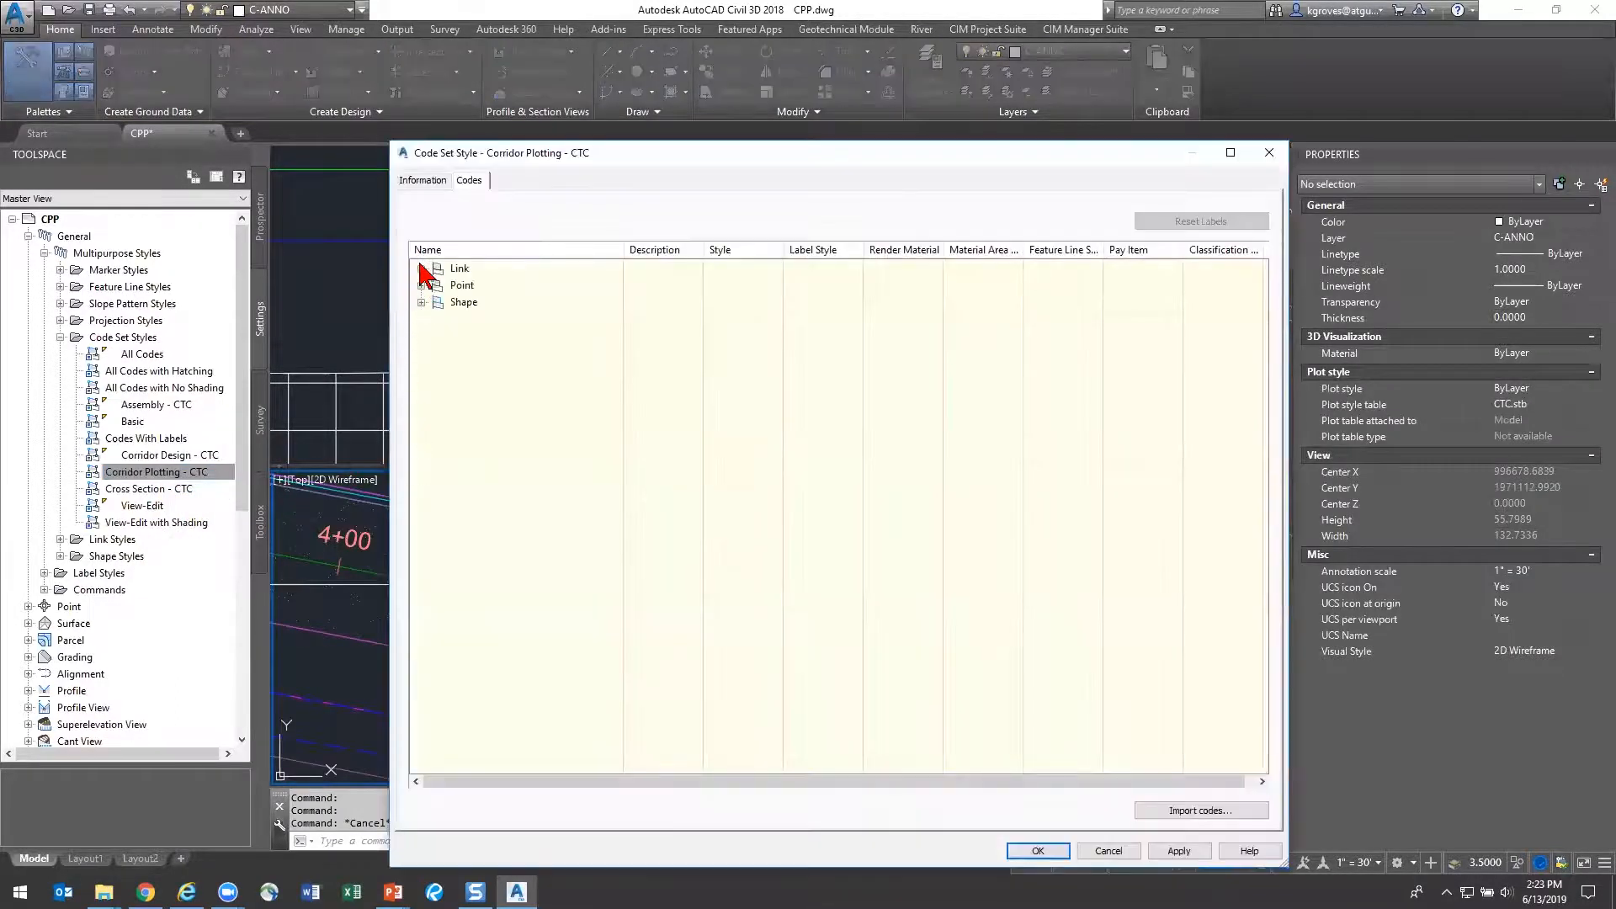
click(421, 268)
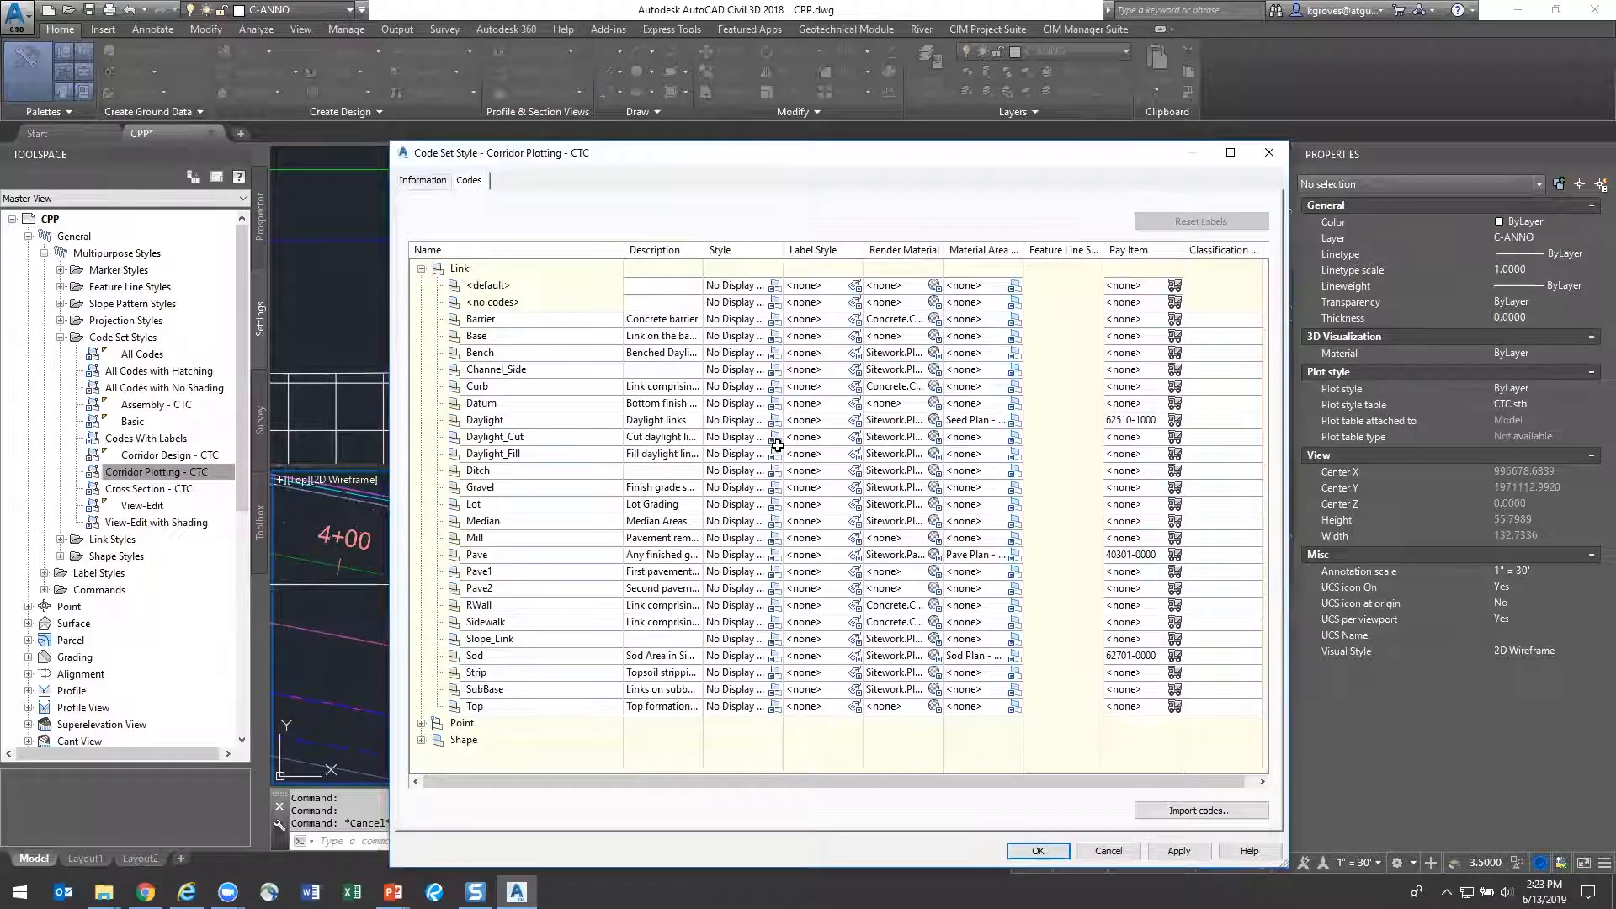
click(539, 420)
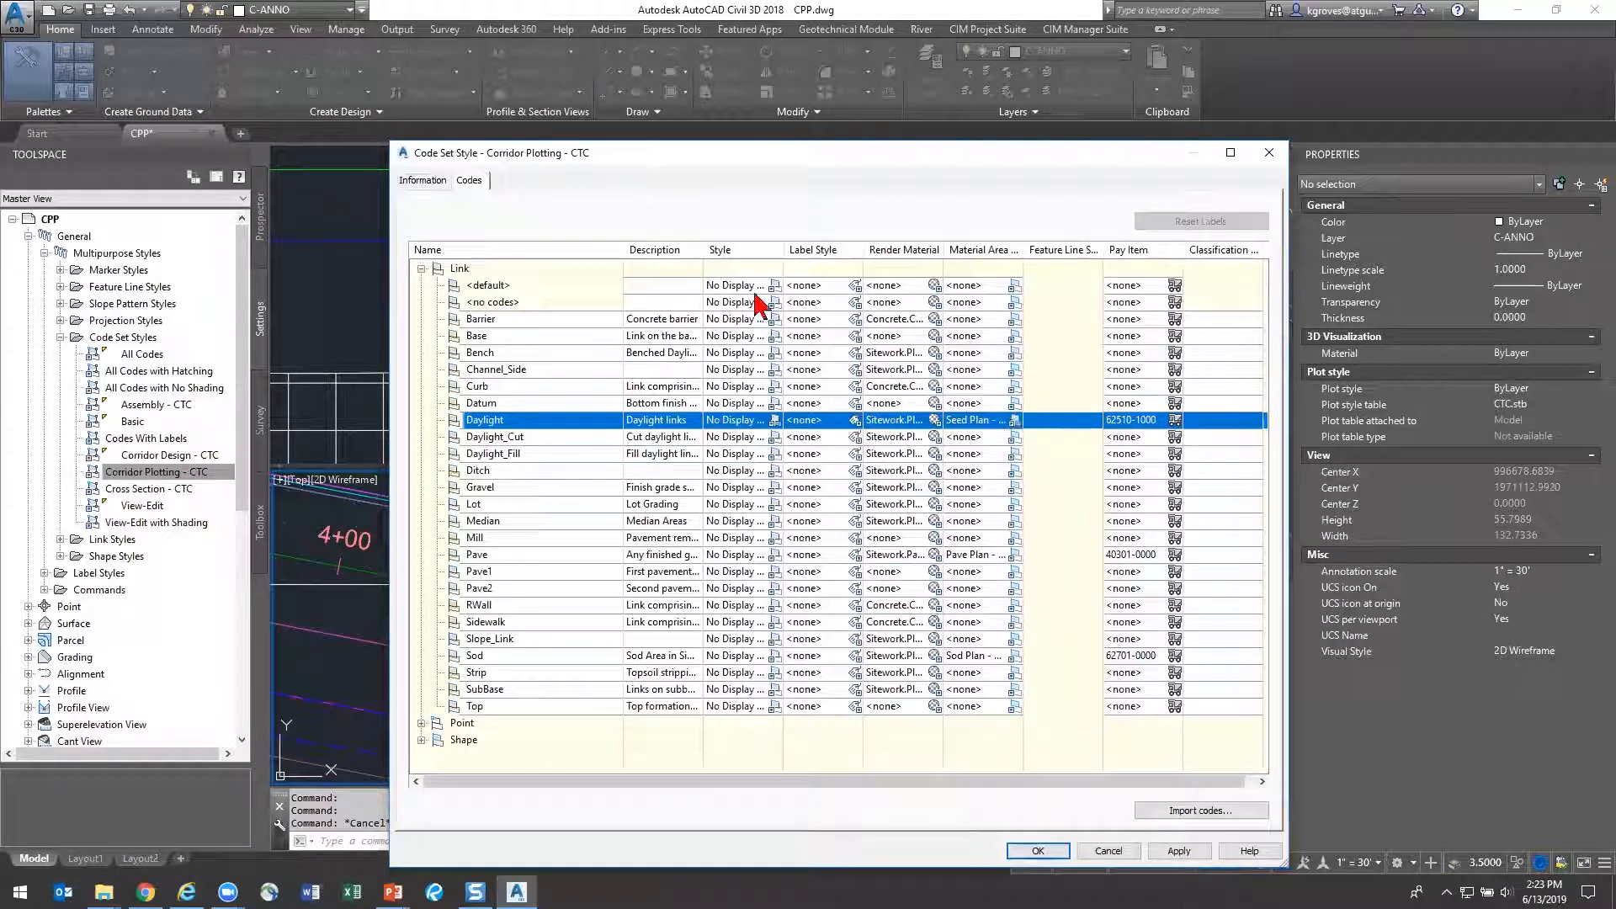
drag(745, 159, 1083, 99)
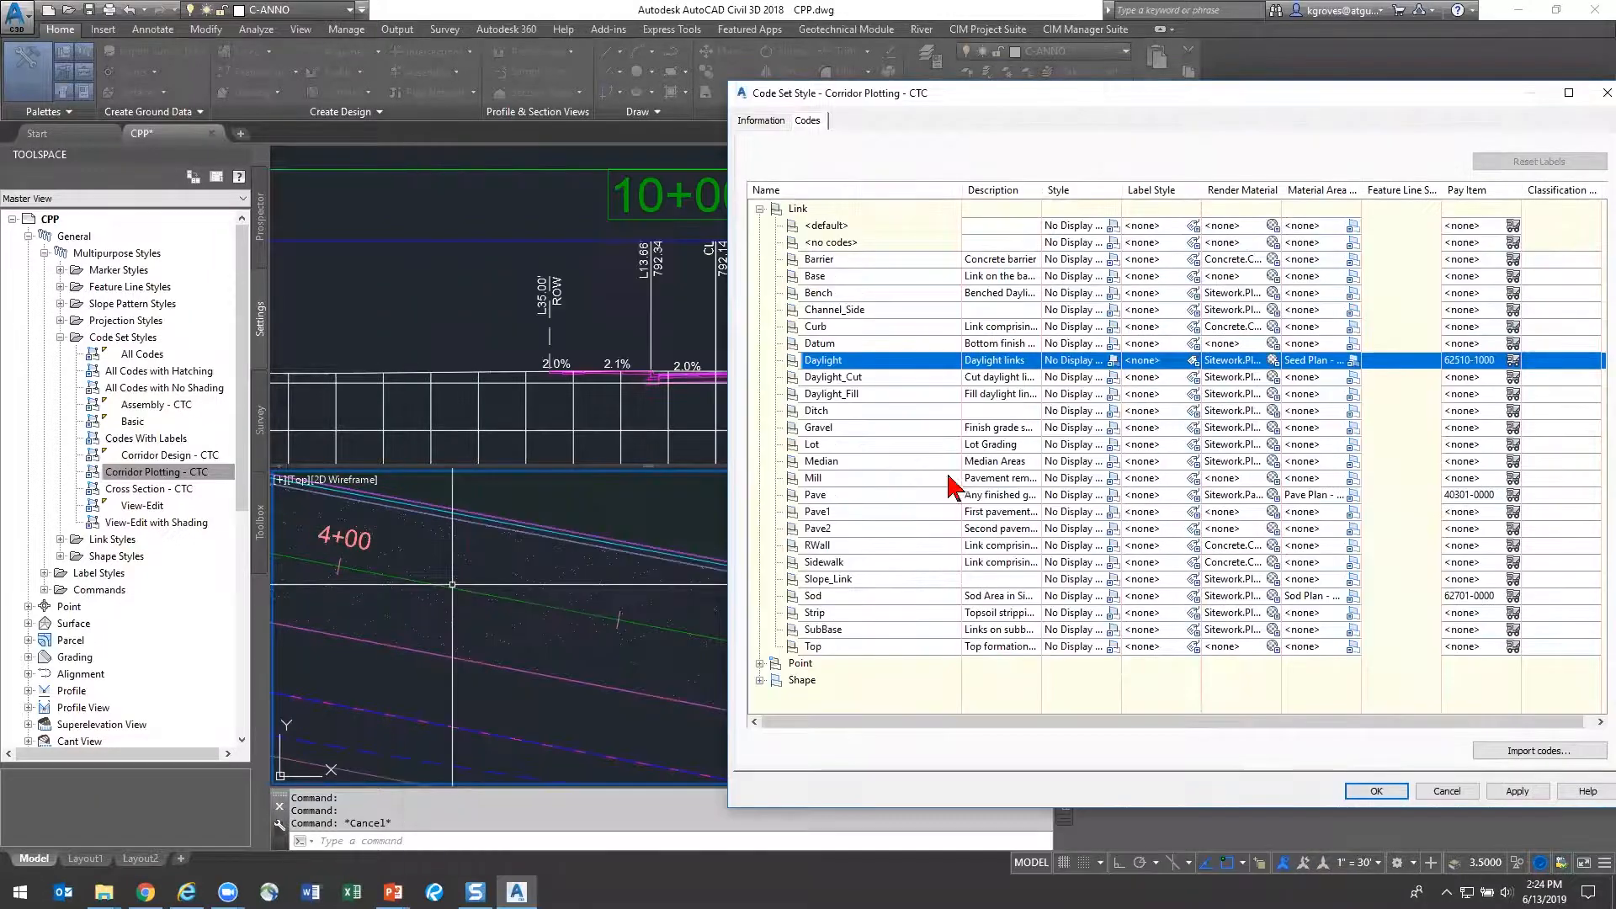
click(853, 480)
click(854, 497)
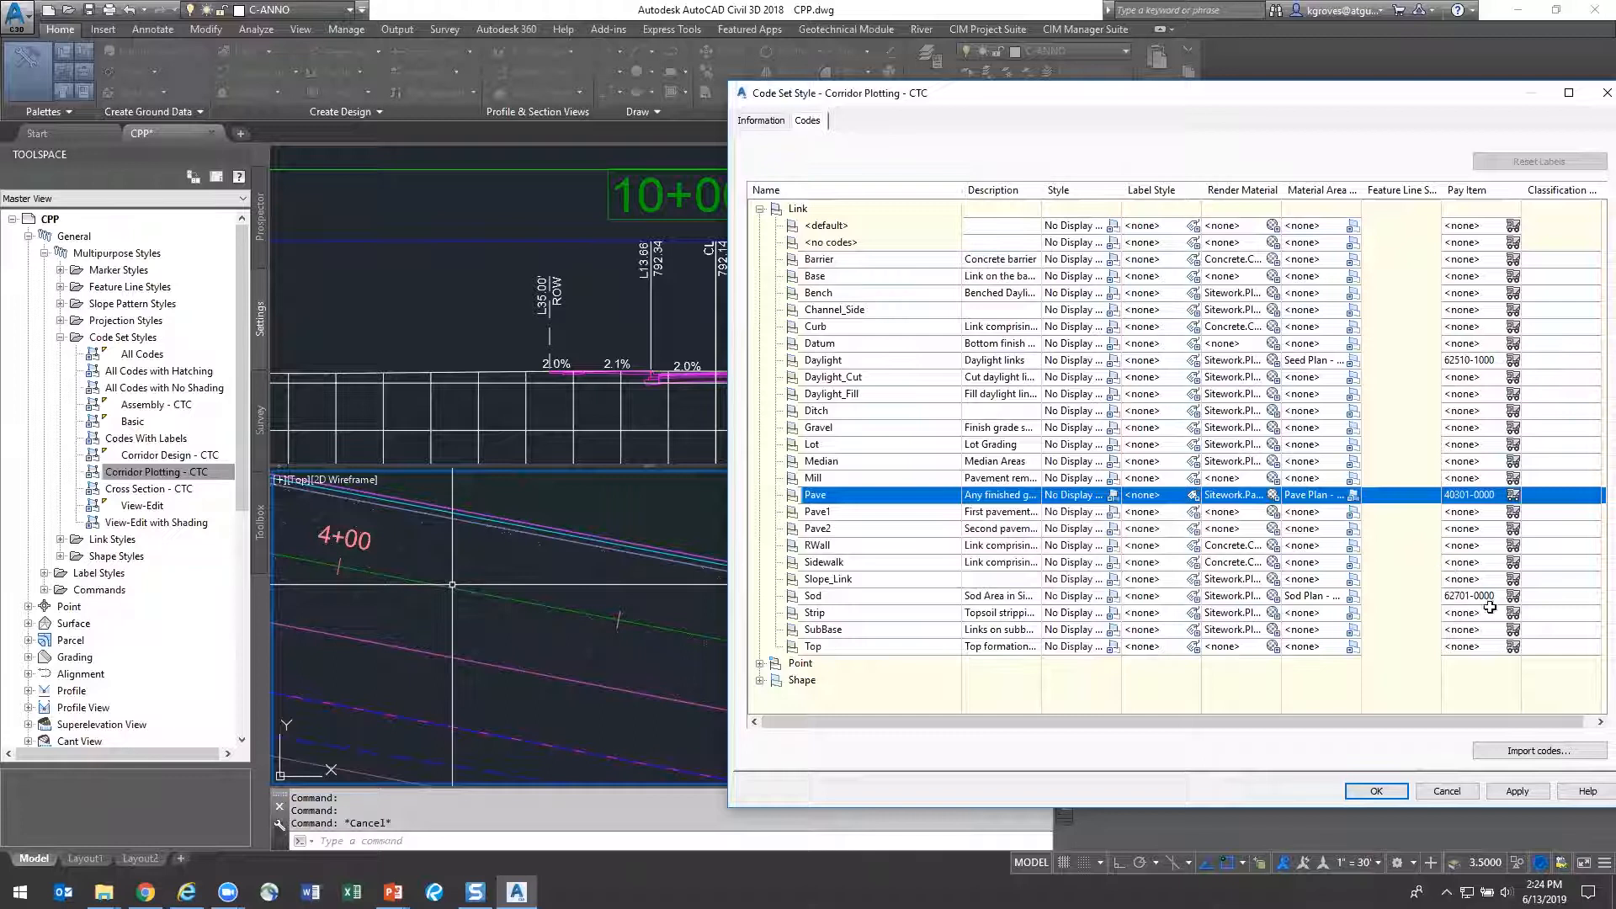
Review the point codes of the Corridor Plotting - CTC code set style and their feature line styles, including Flange
click(760, 208)
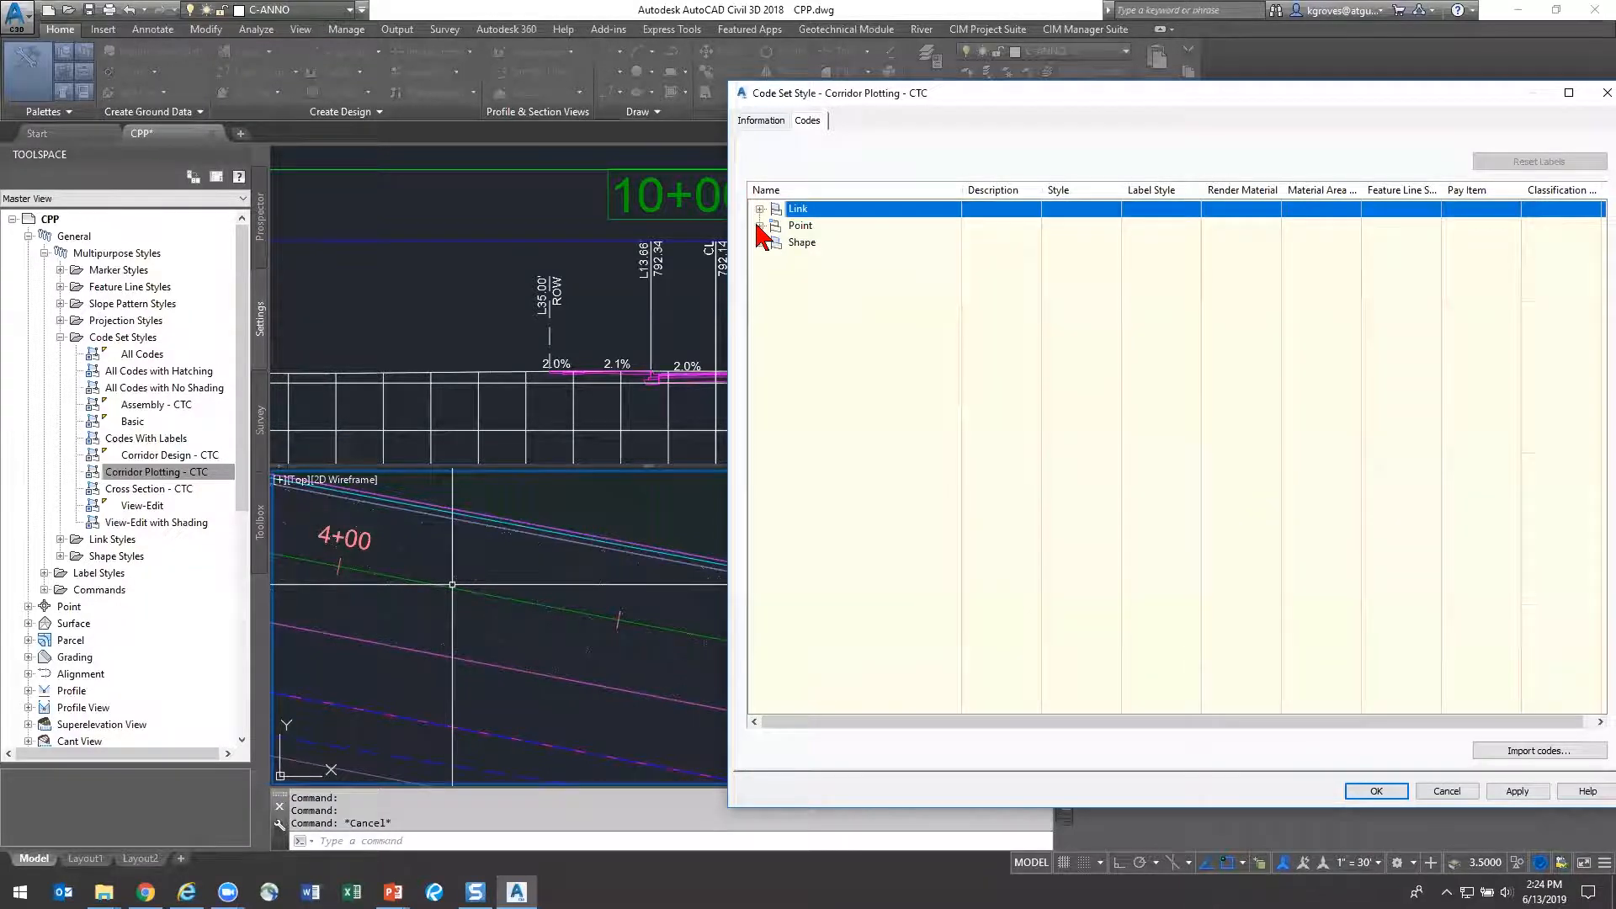
click(760, 226)
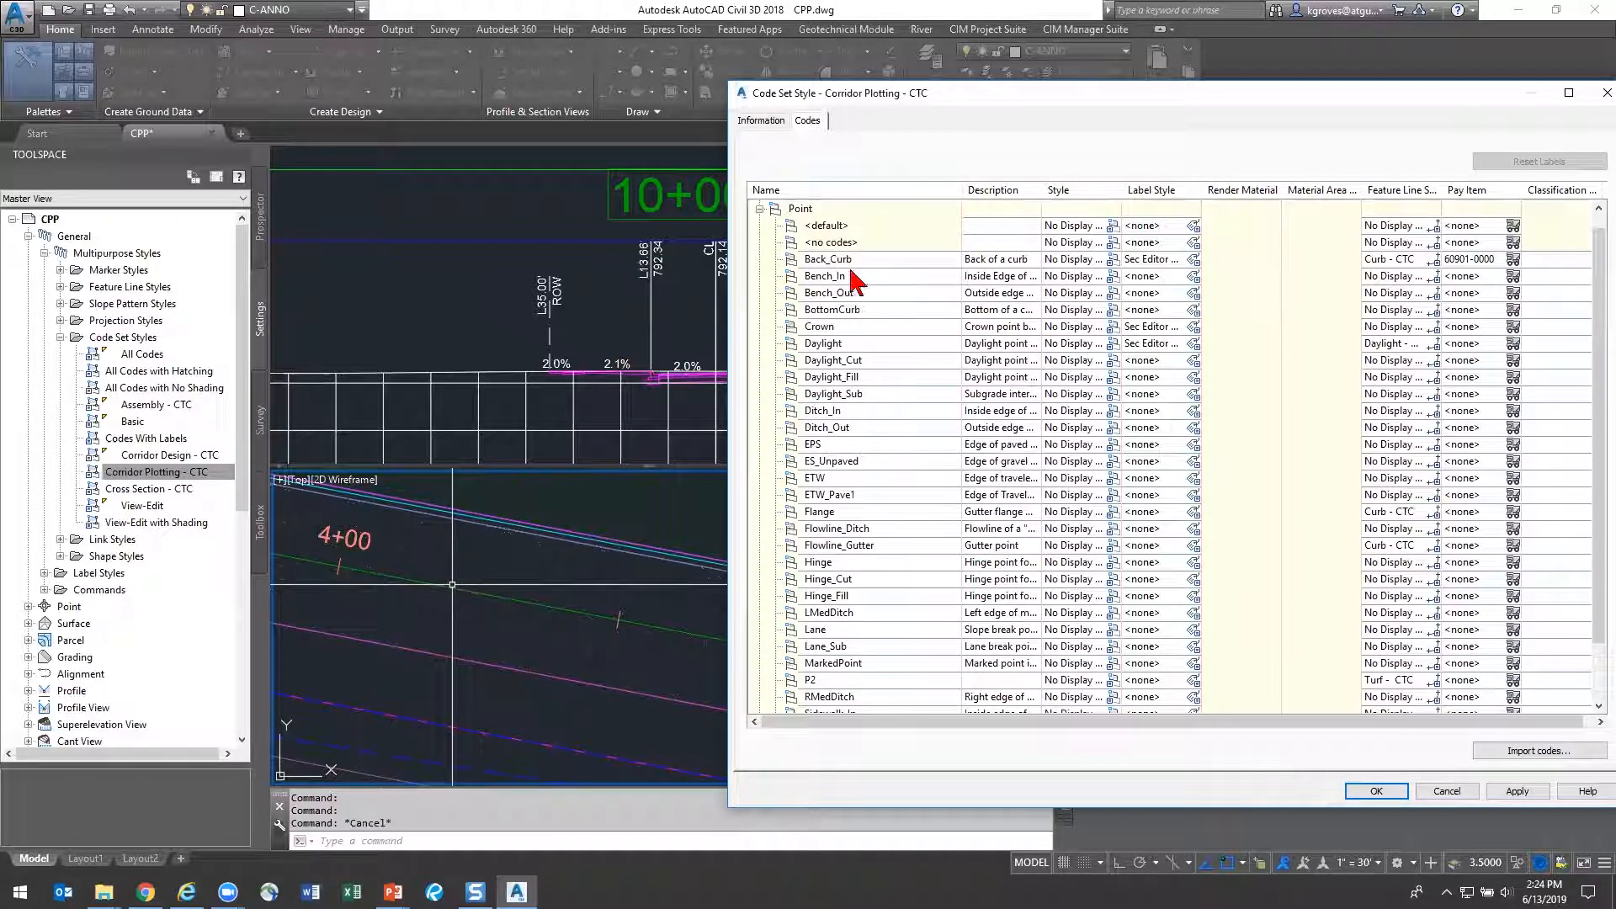
scroll(856, 281, down, 2)
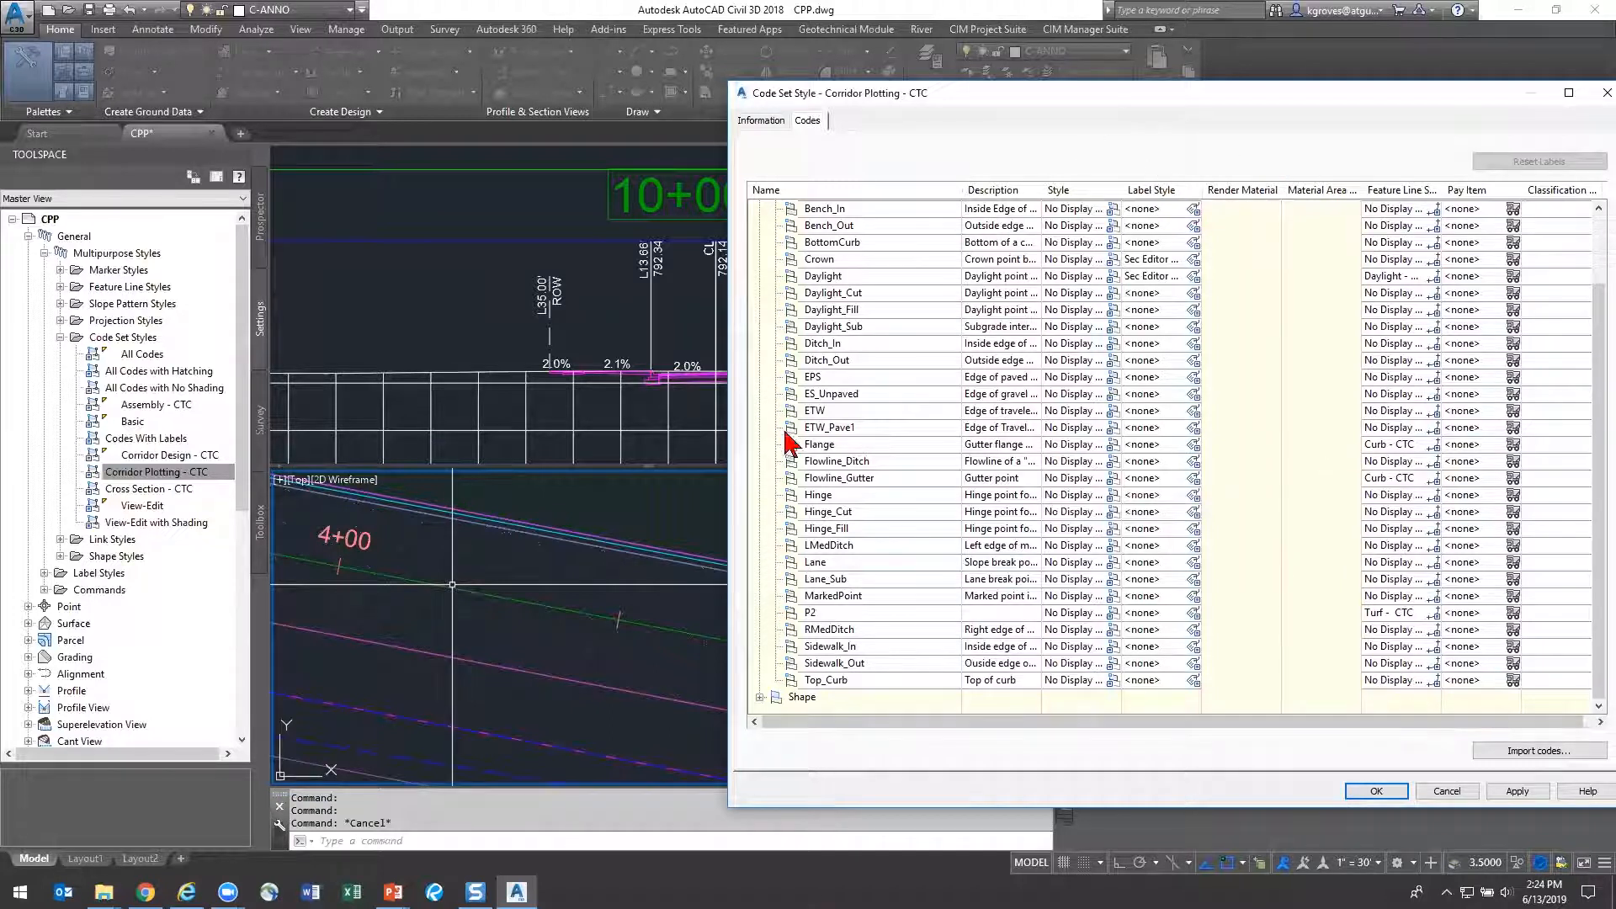
click(853, 441)
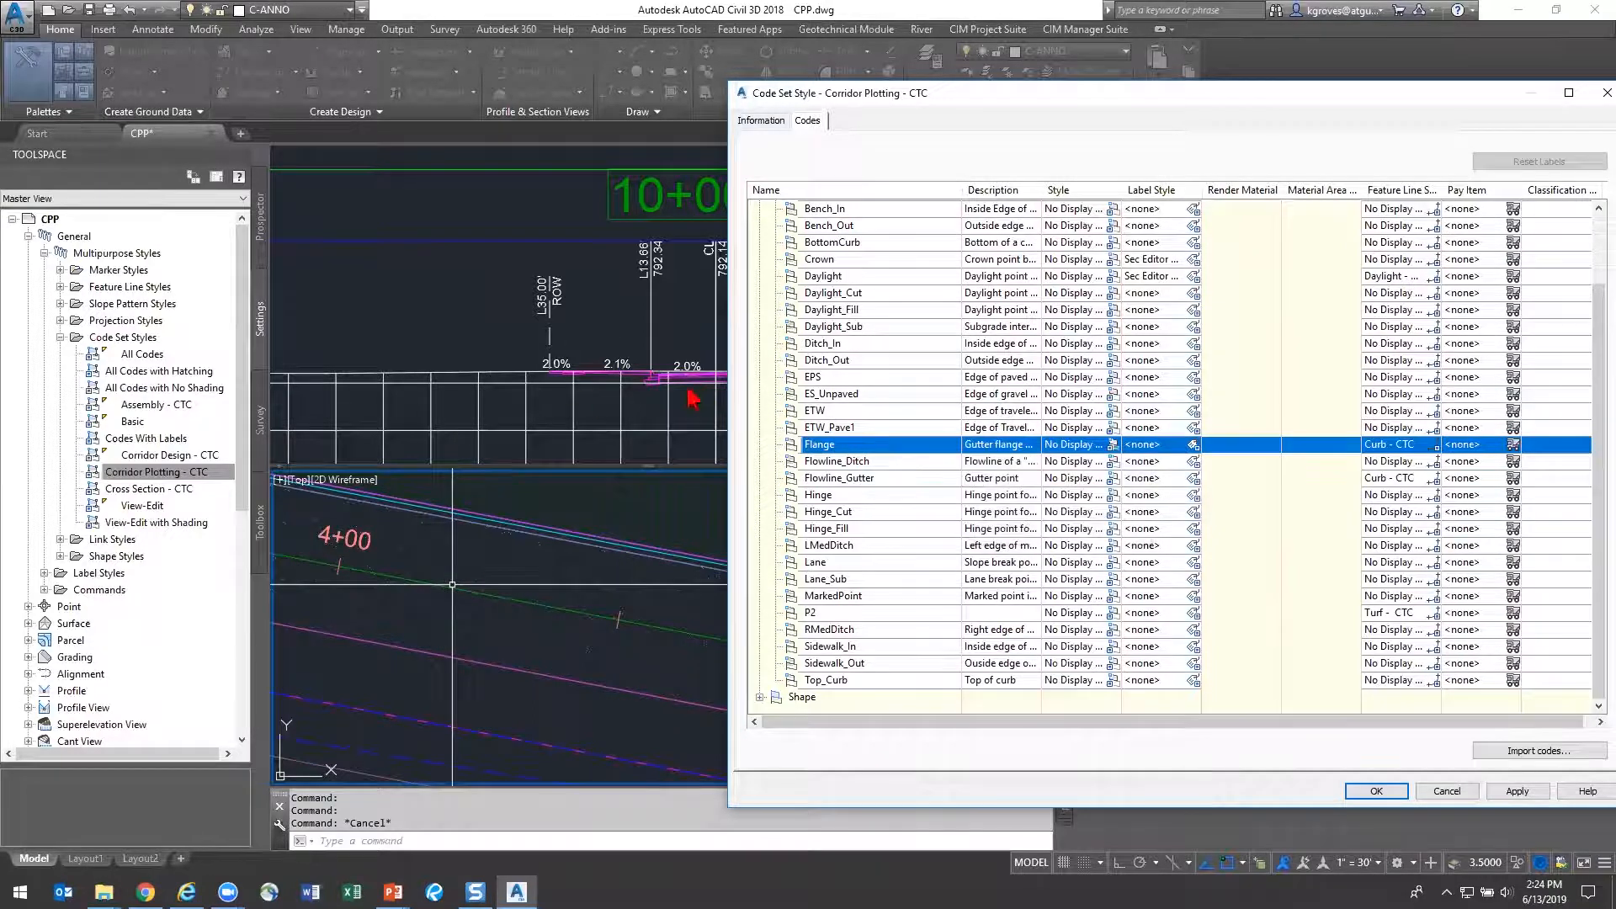
Review the shape codes of the Corridor Plotting - CTC code set style, from Barrier to SubBase
key(ctrl)
key(ctrl)
scroll(875, 547, up, 2)
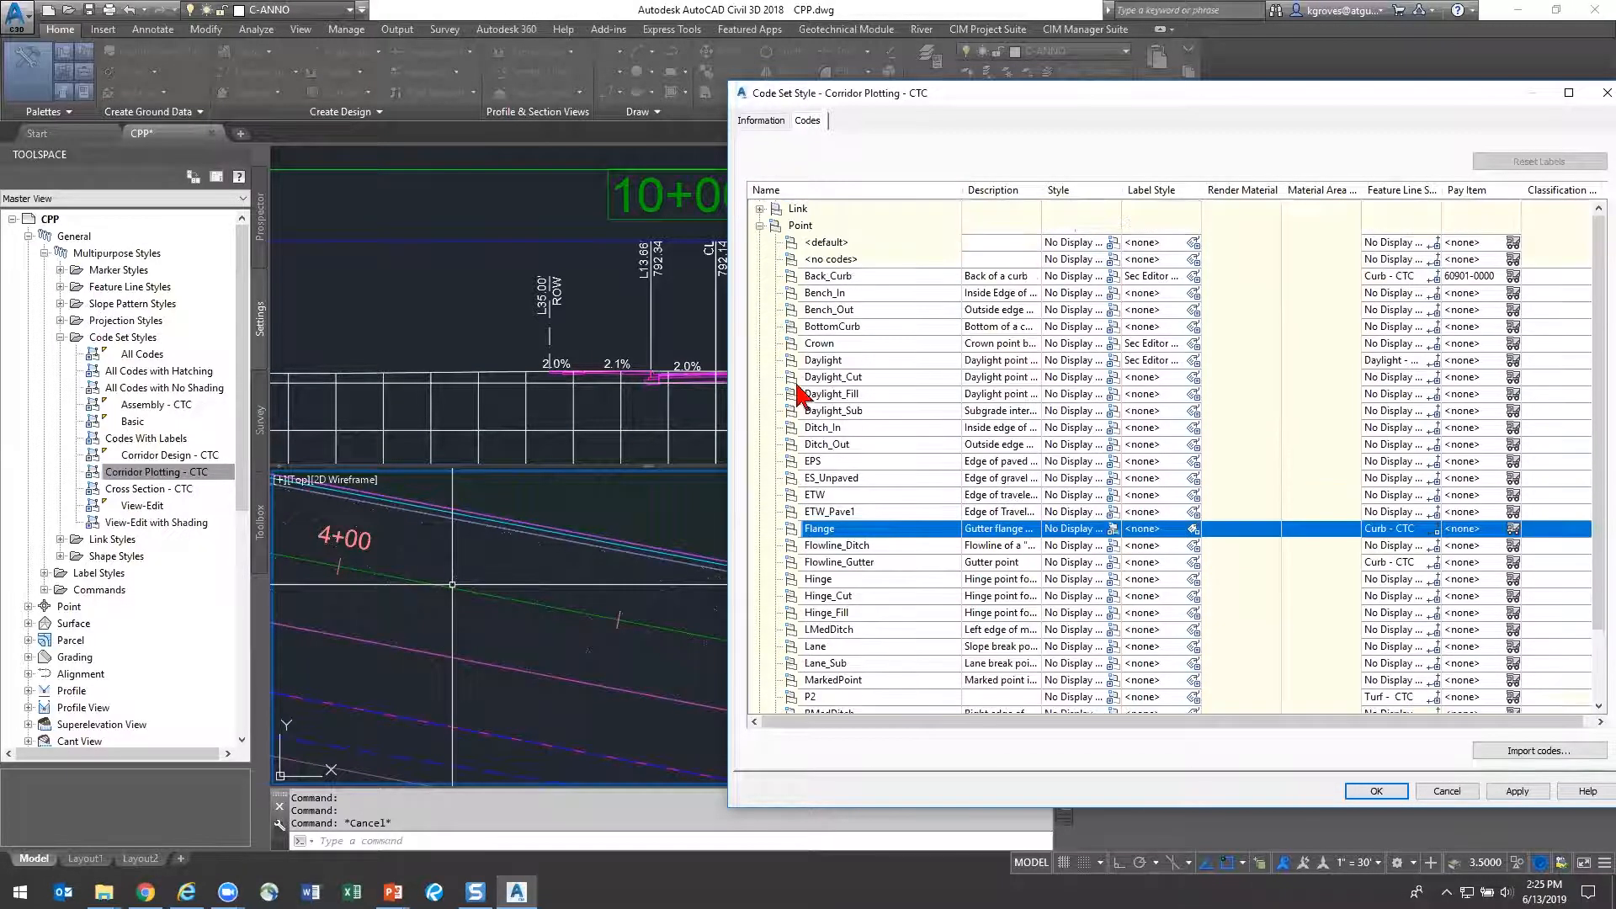
click(760, 226)
click(760, 243)
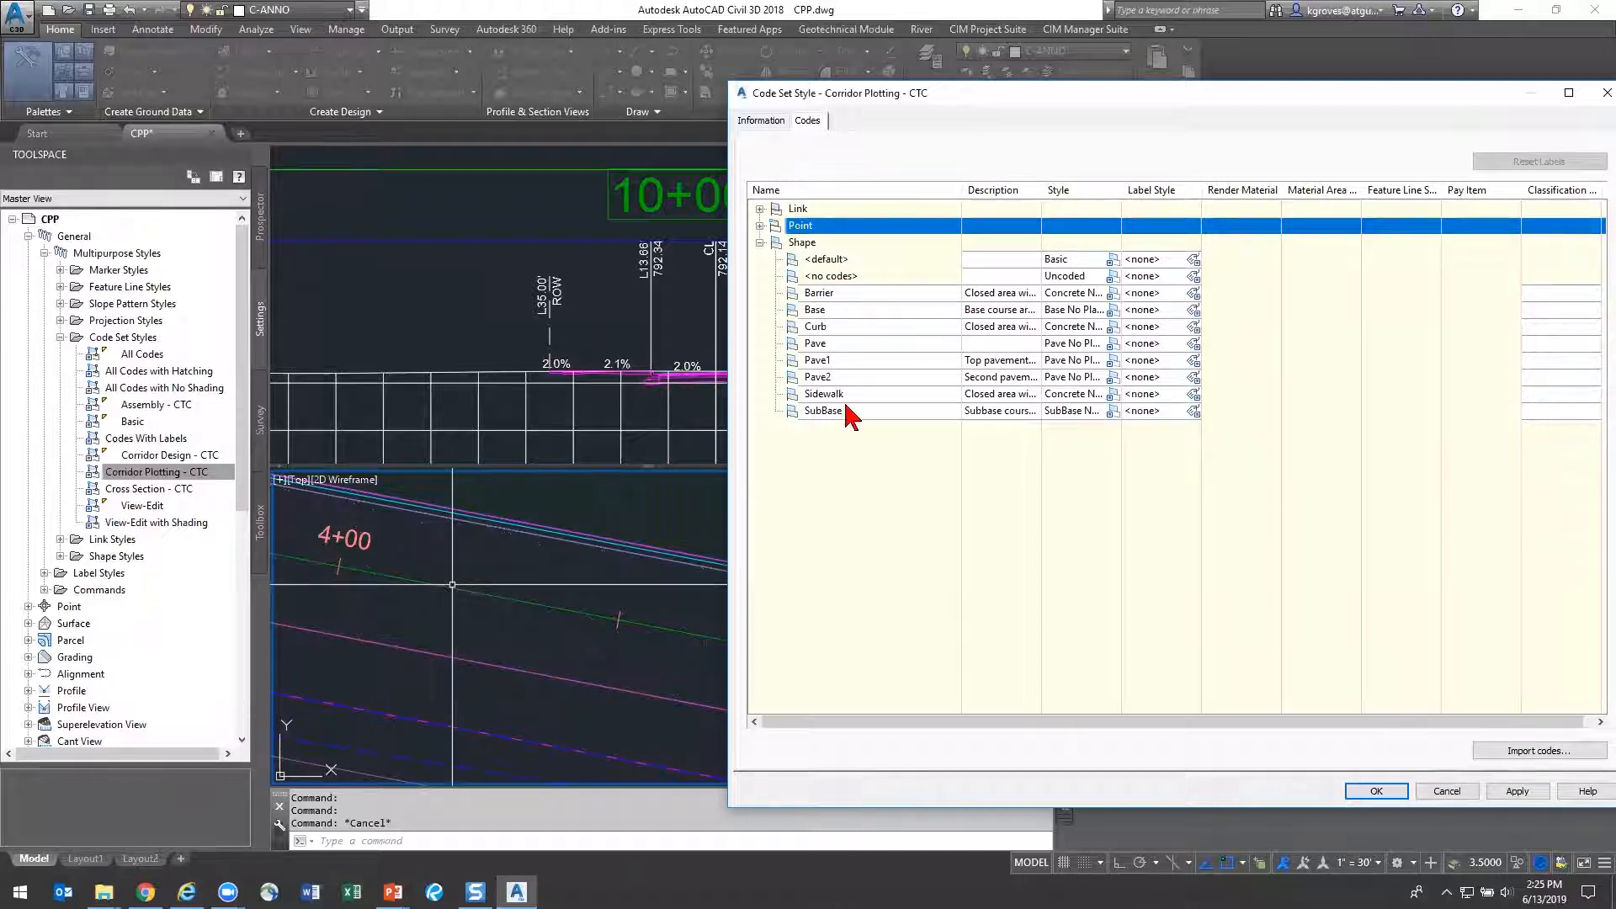
Add a new shape code to the code set style and create a new shape style named Cut for it
right_click(820, 244)
click(842, 254)
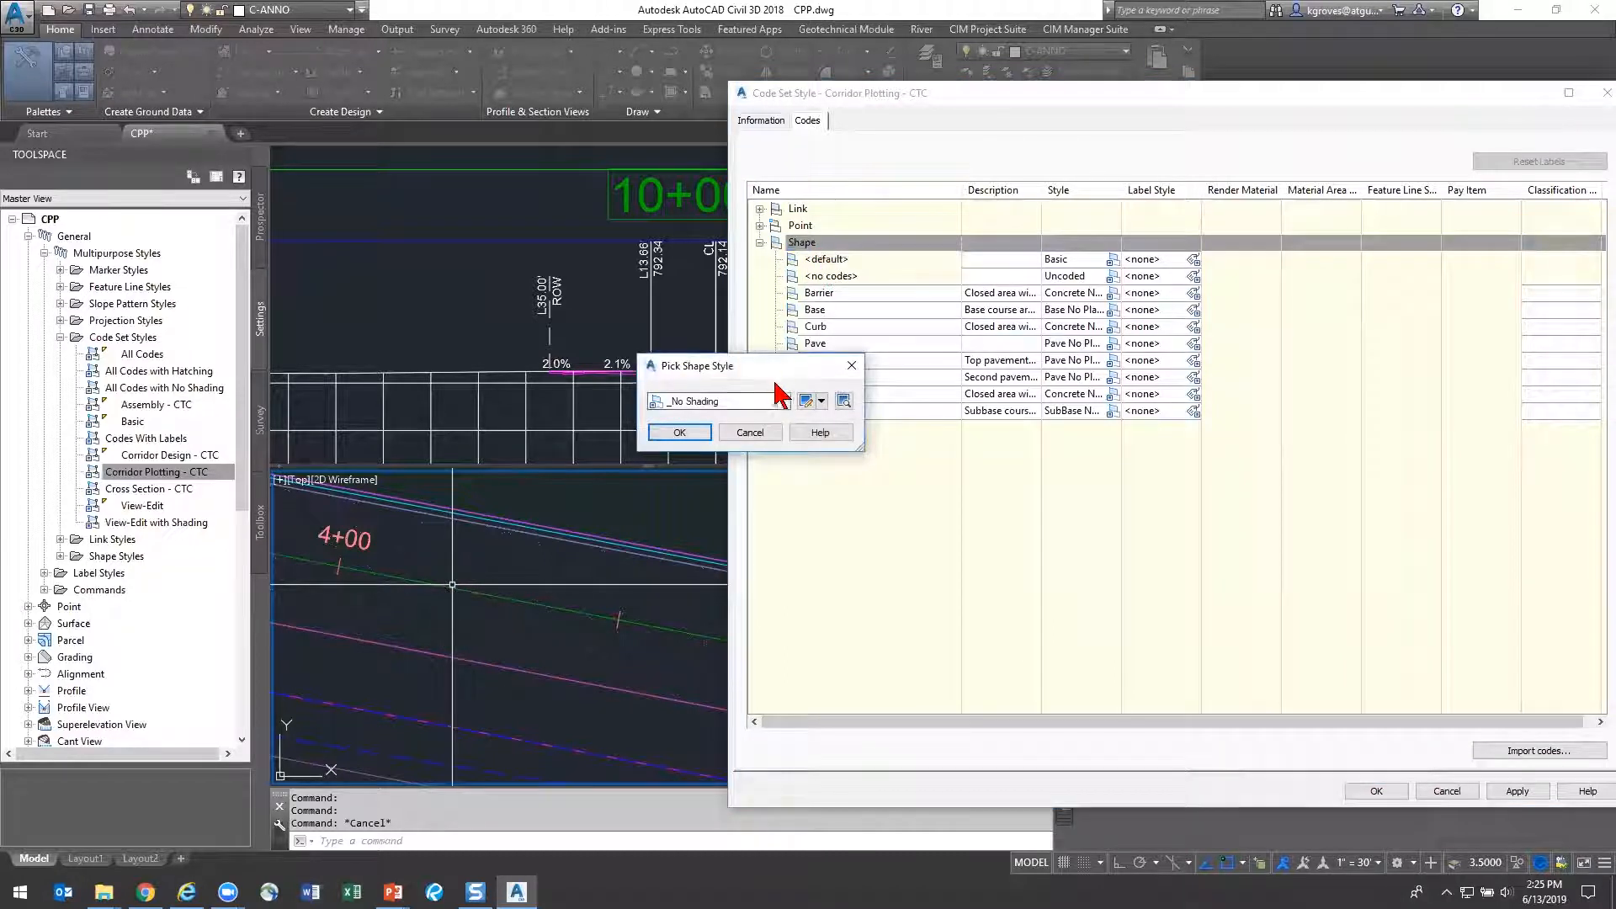
click(731, 403)
click(804, 403)
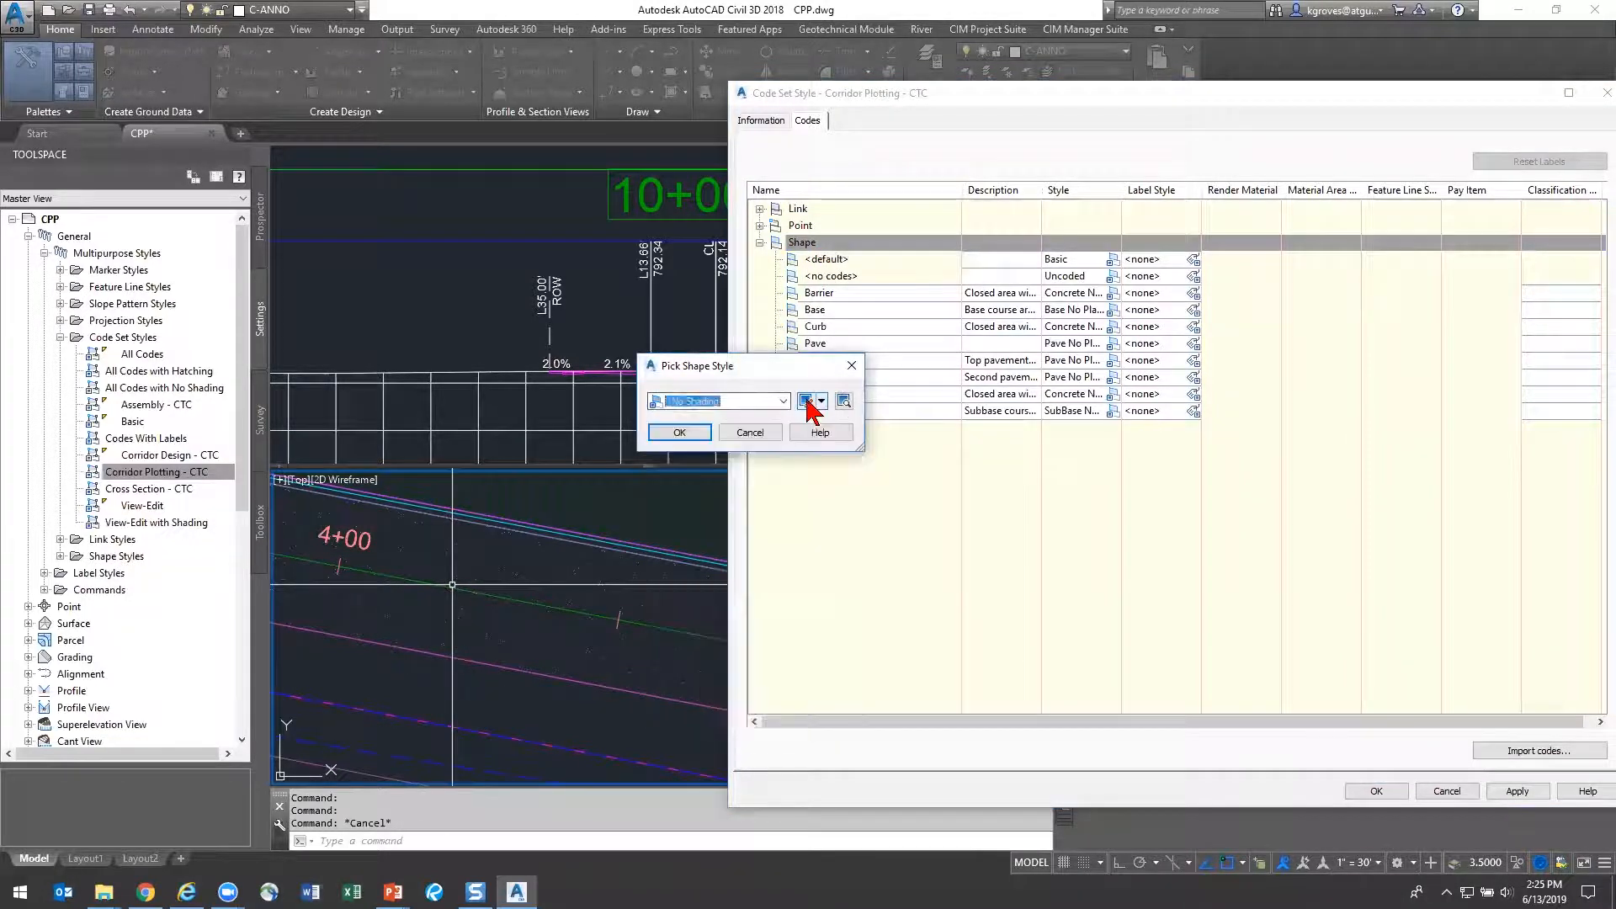
click(803, 403)
key(Escape)
click(820, 402)
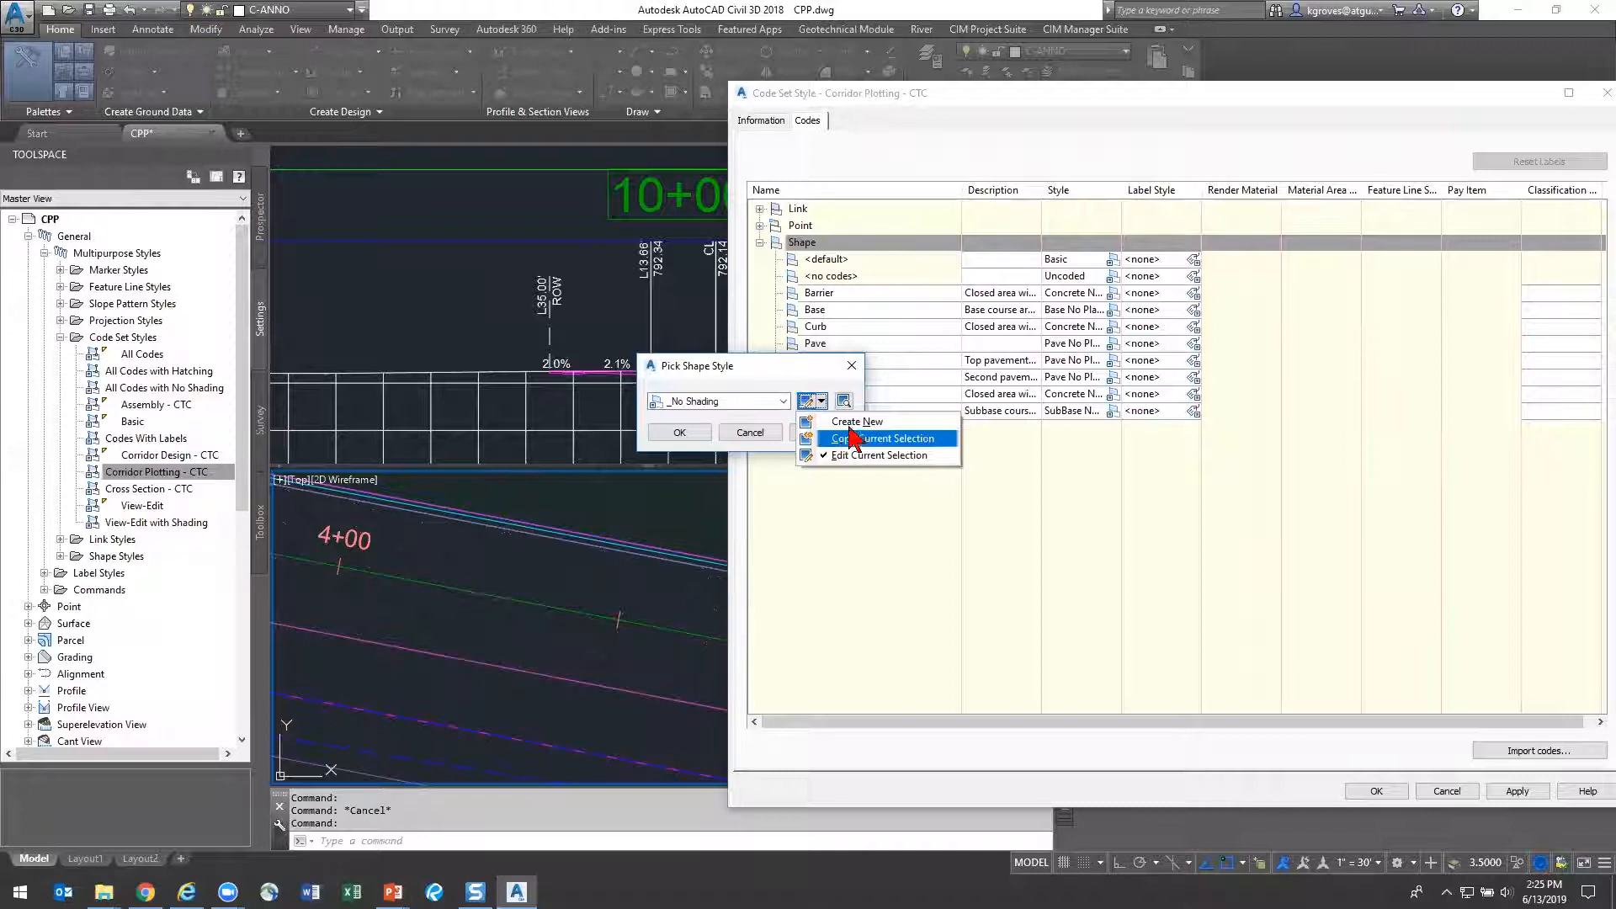
click(857, 422)
key(Tab)
text(Cut)
Set the plan-view shape border color of the Cut shape style to 10
click(554, 244)
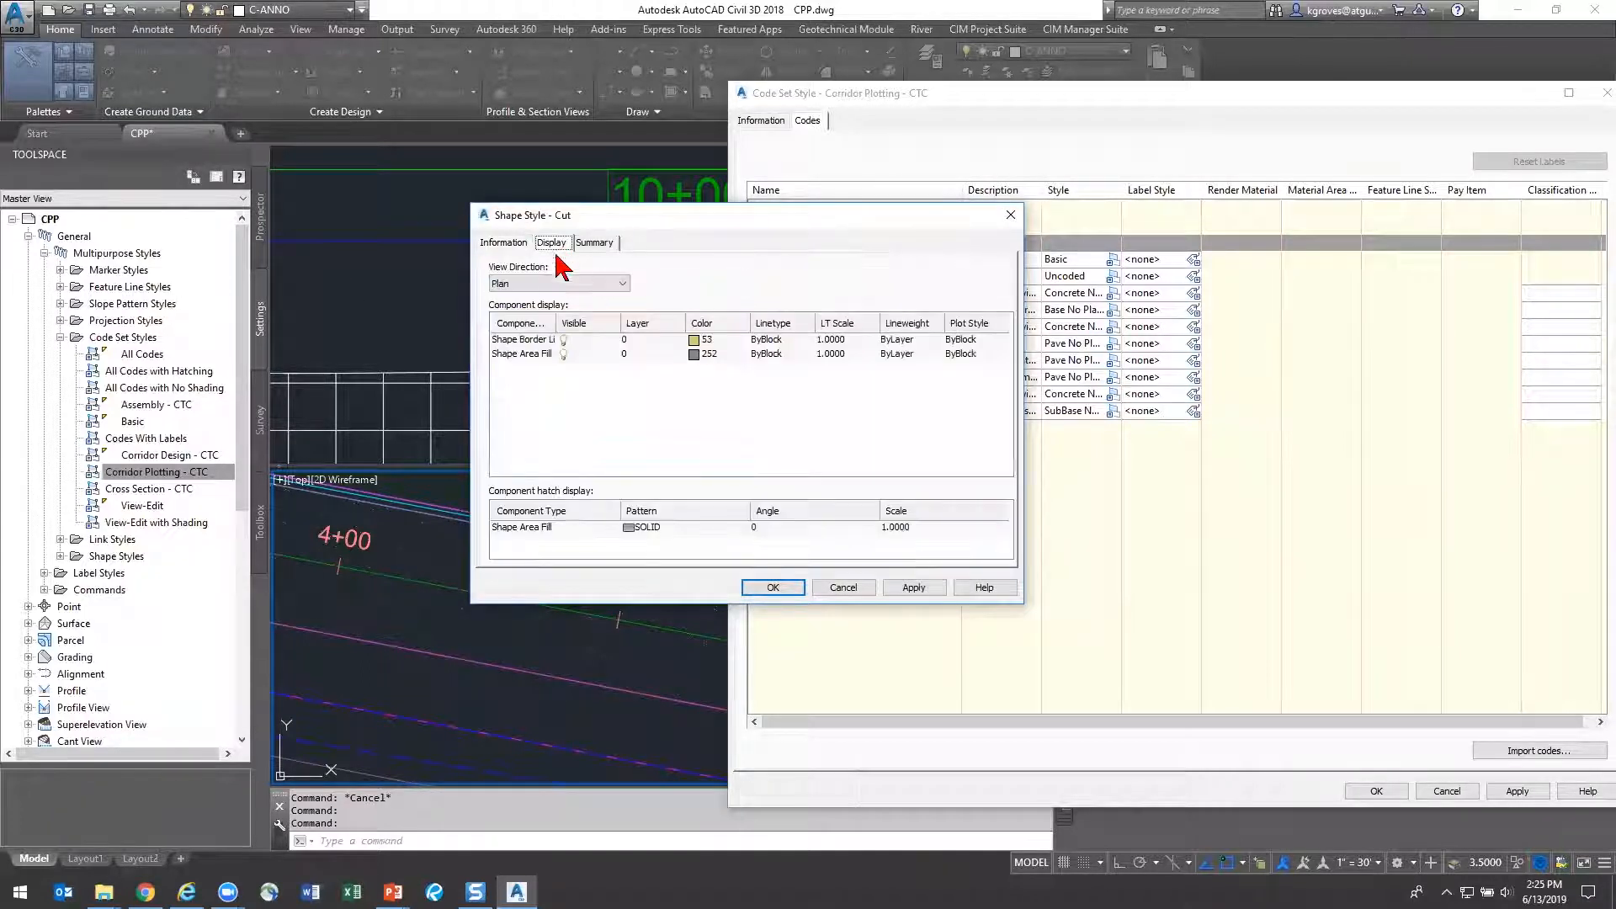
click(694, 340)
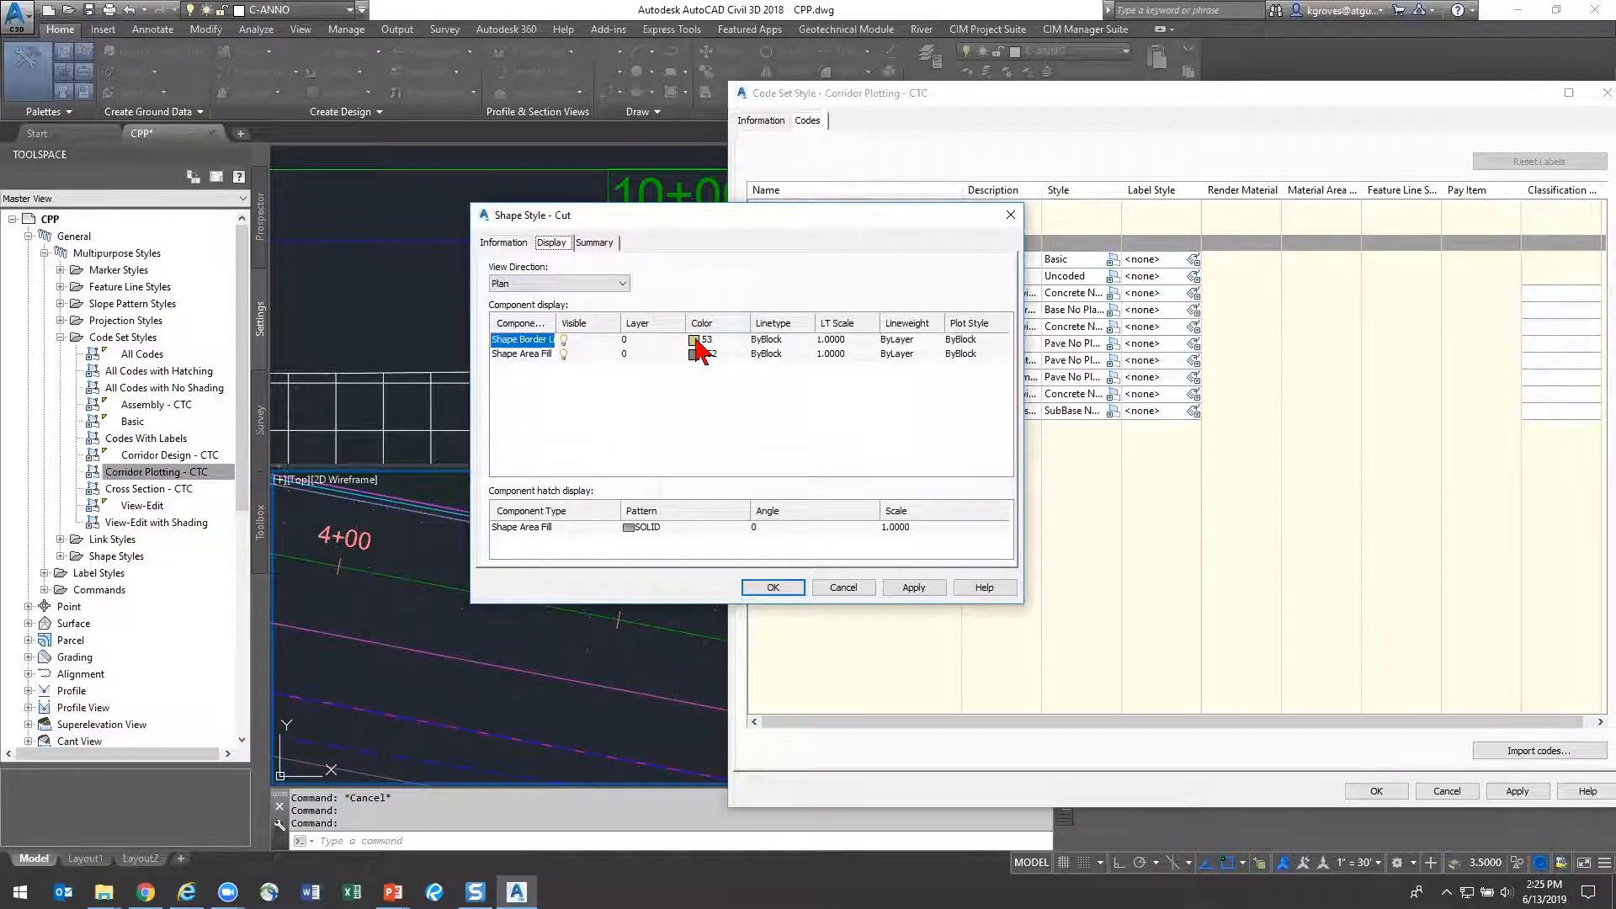
click(698, 342)
click(674, 388)
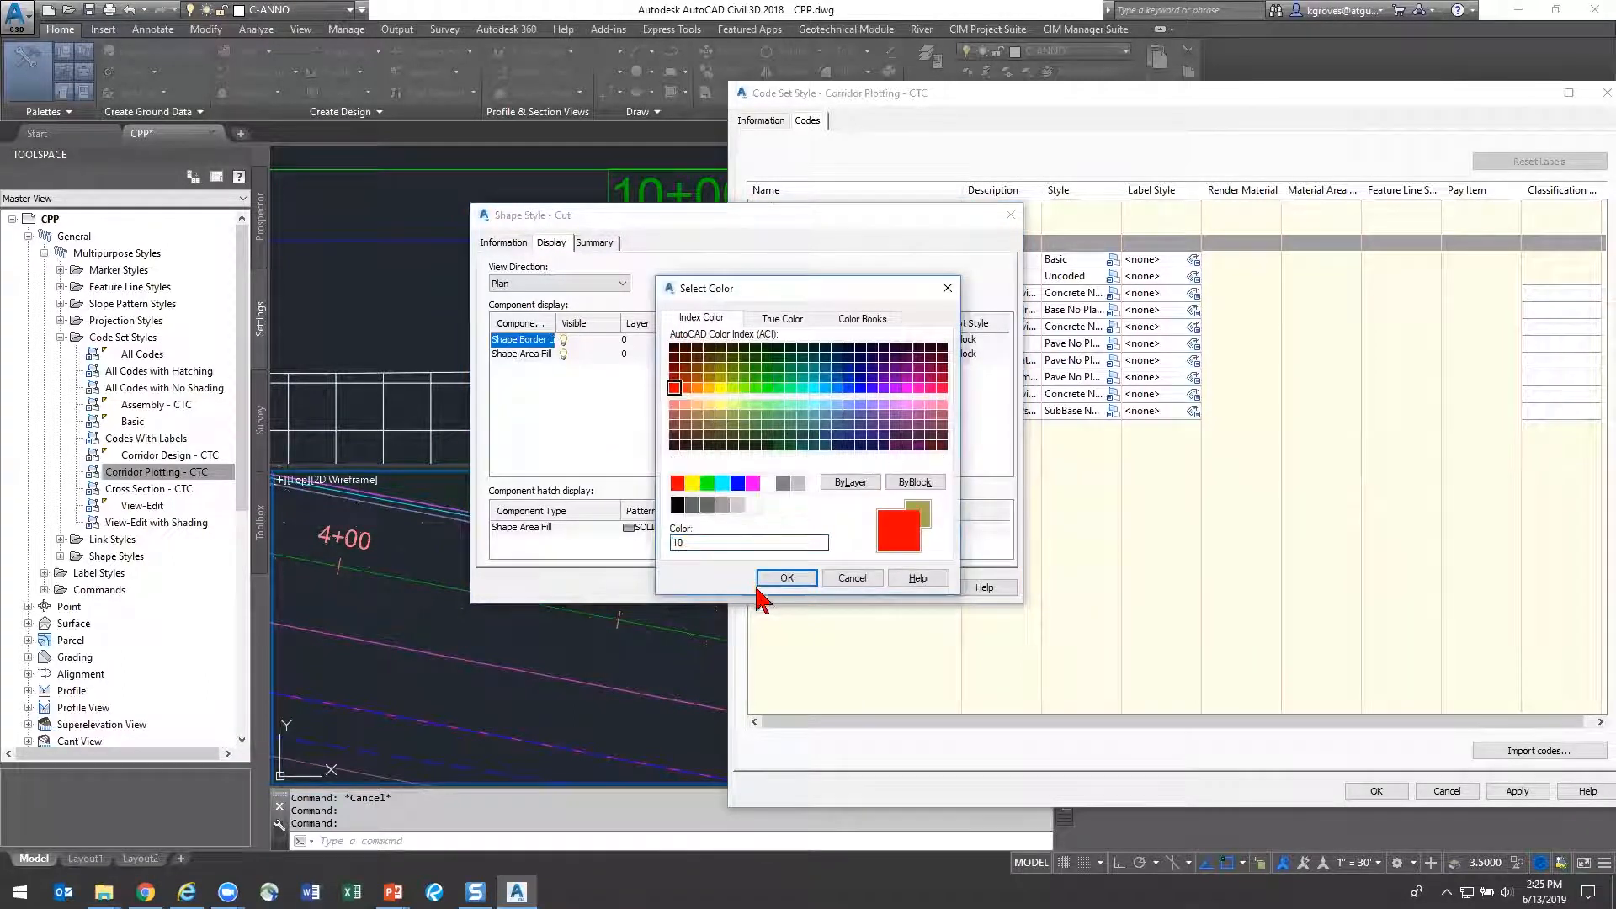
click(786, 578)
Set the area fill hatch of the Cut shape style to the predefined pattern ANSI31
click(645, 528)
click(645, 527)
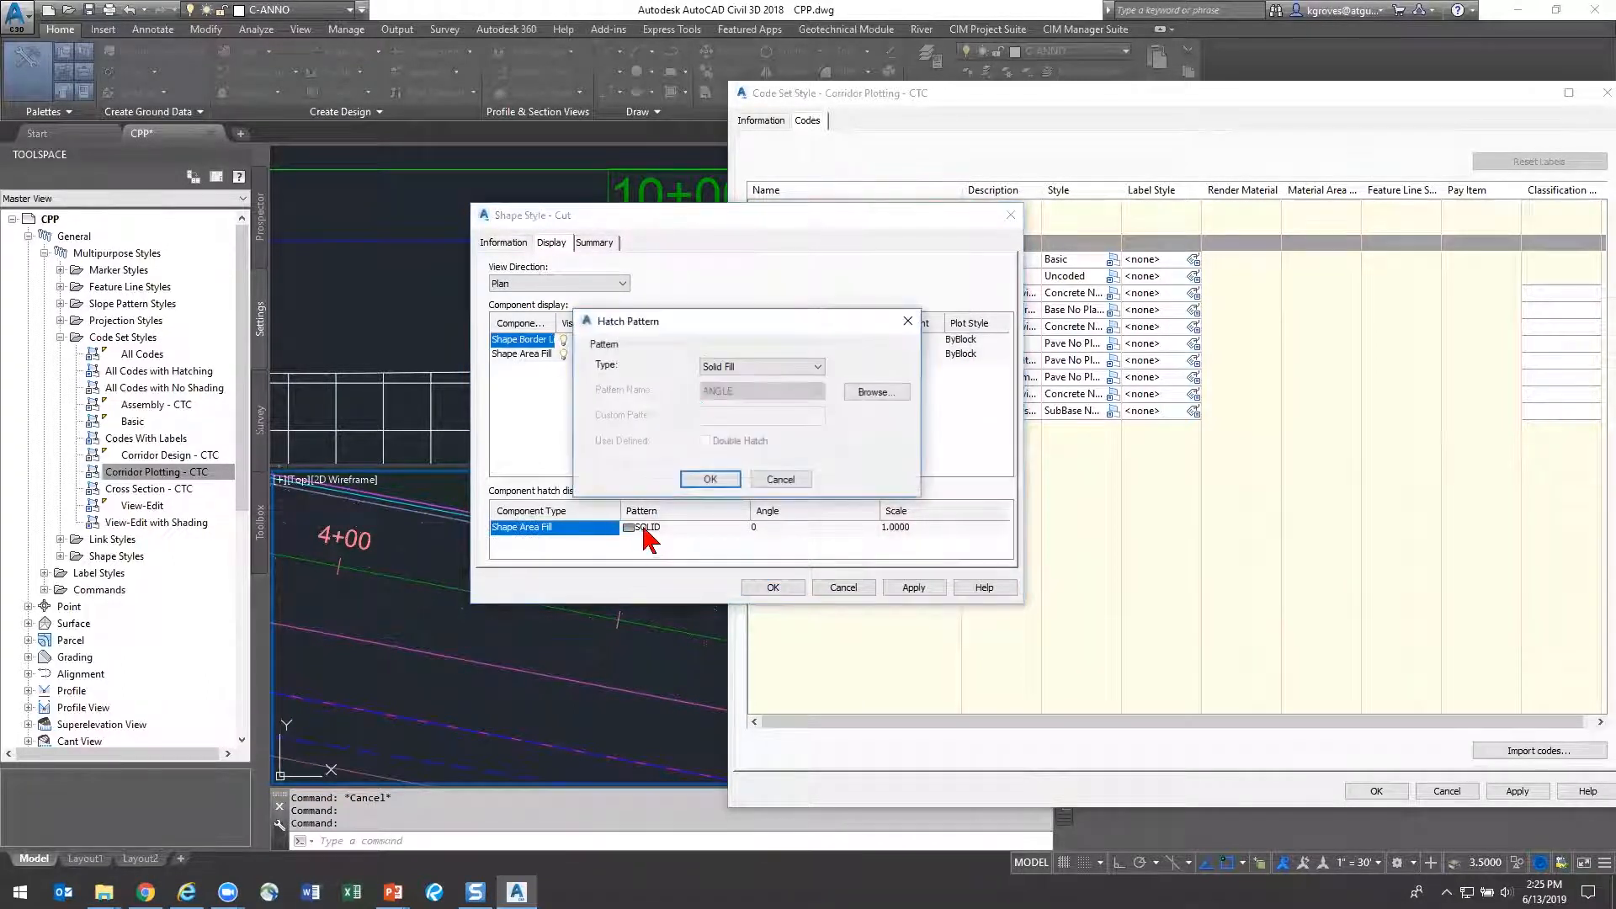
click(742, 369)
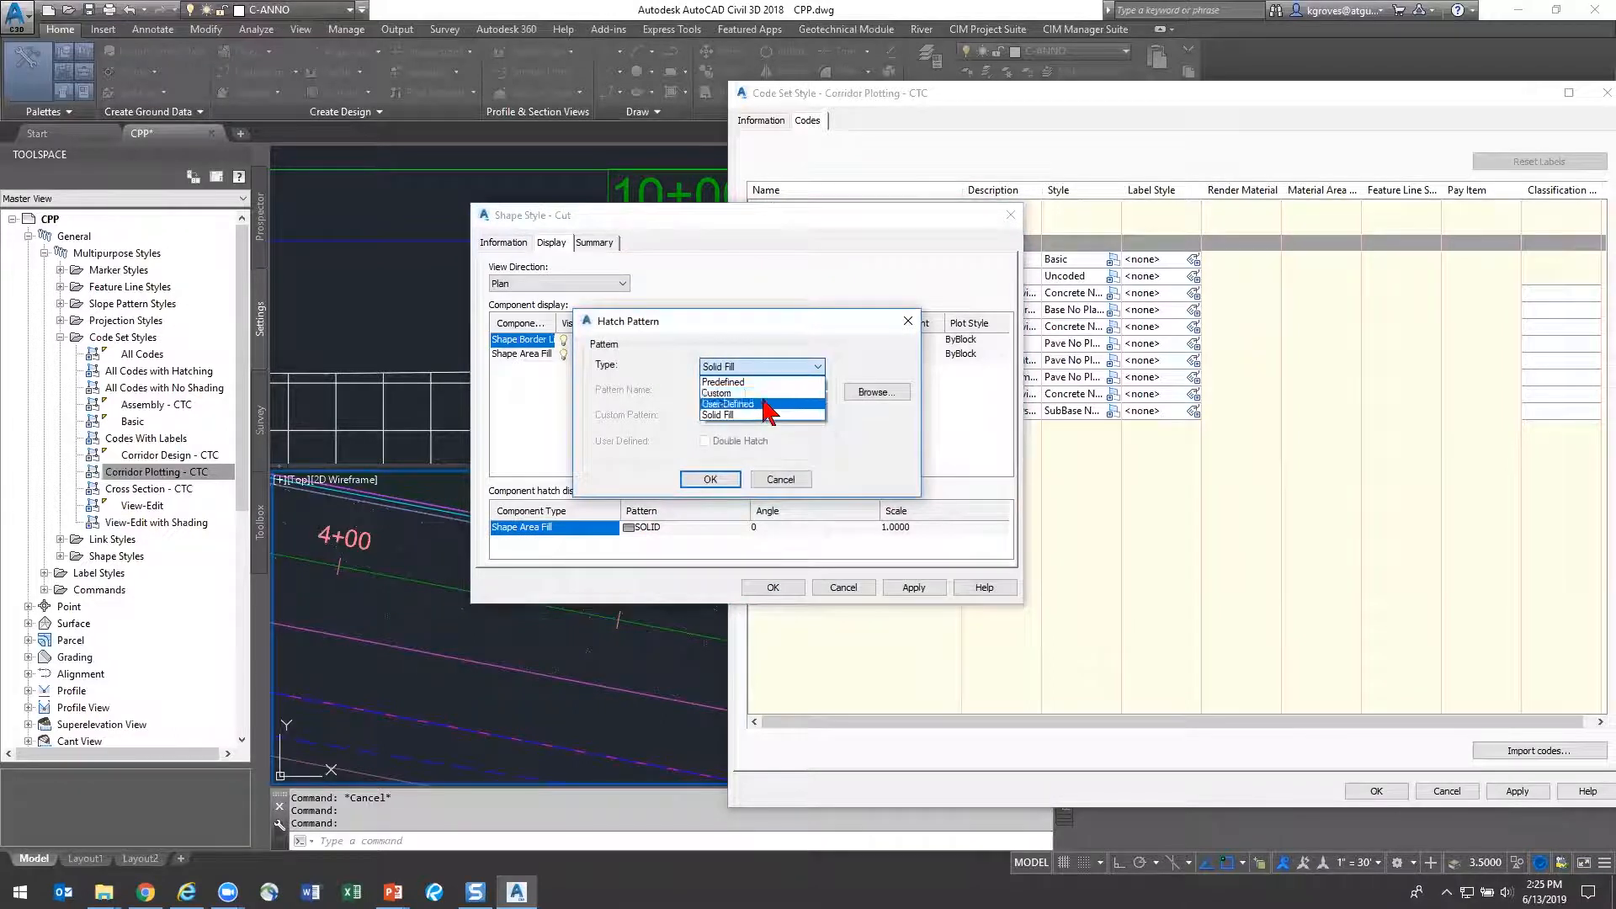
click(741, 382)
click(766, 391)
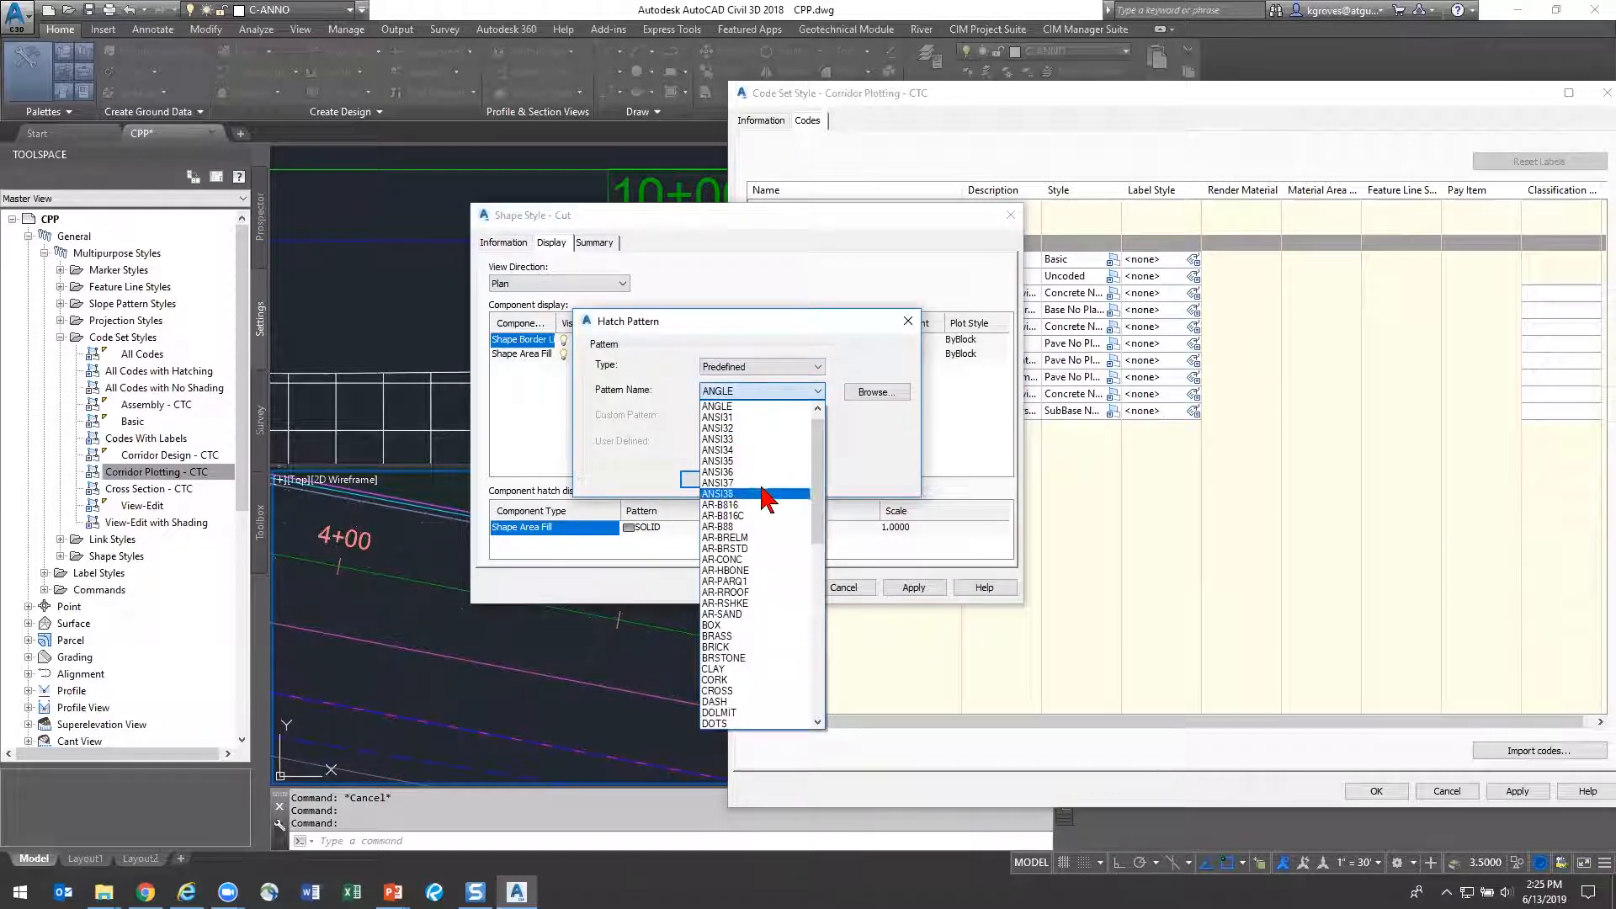
click(762, 418)
click(710, 480)
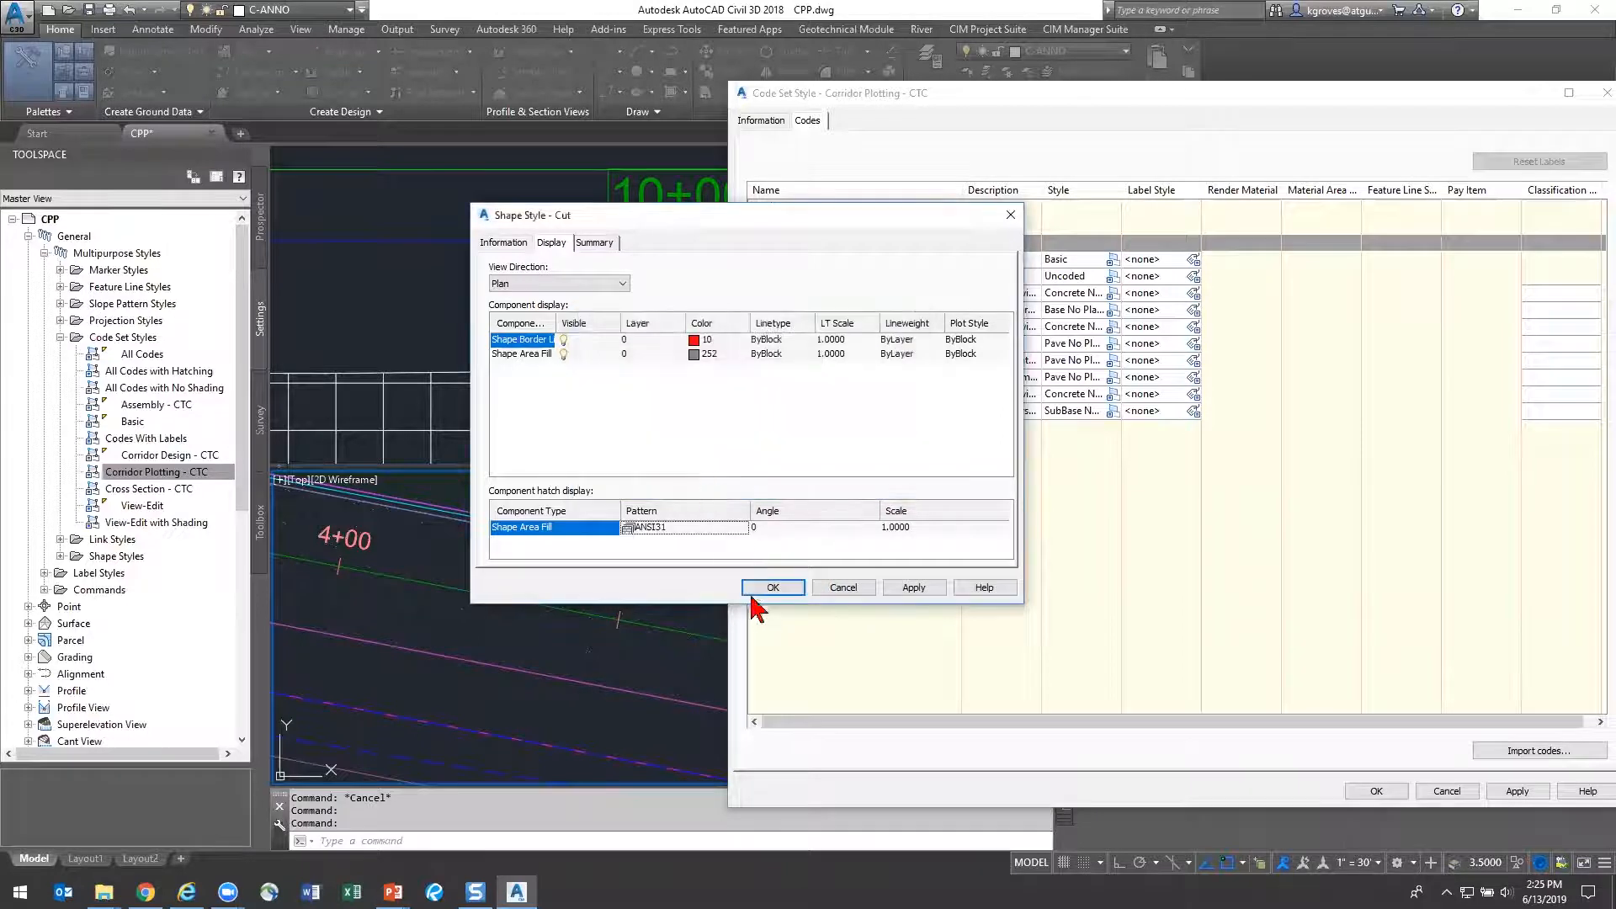
Set the shape area fill color of the Cut shape style to 10 and accept the style
click(704, 354)
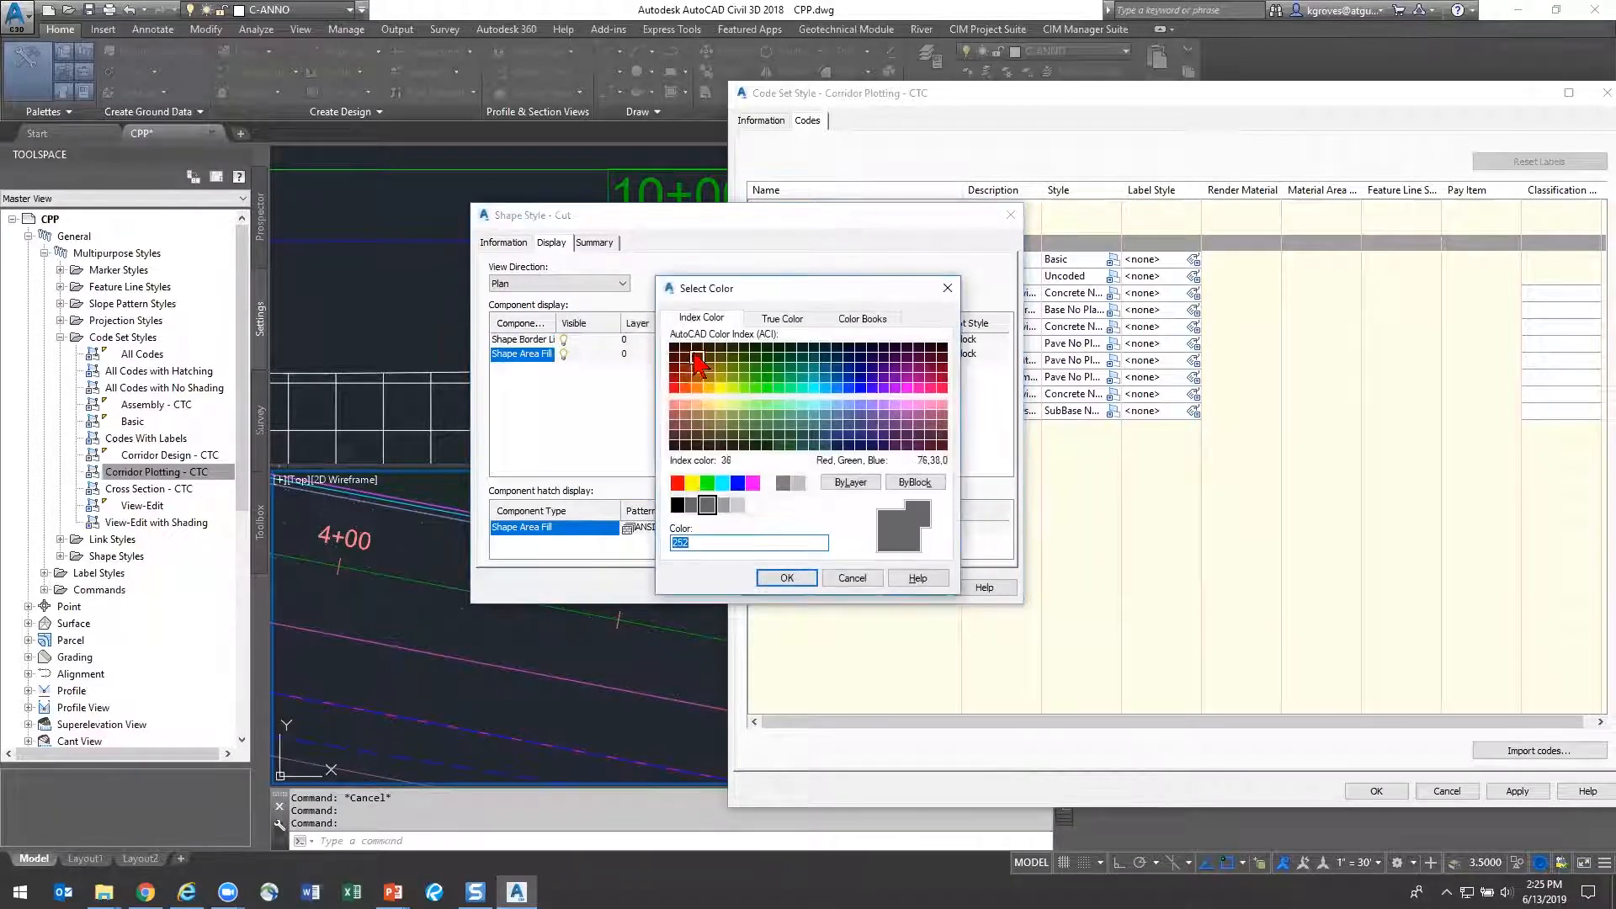
click(674, 381)
click(786, 577)
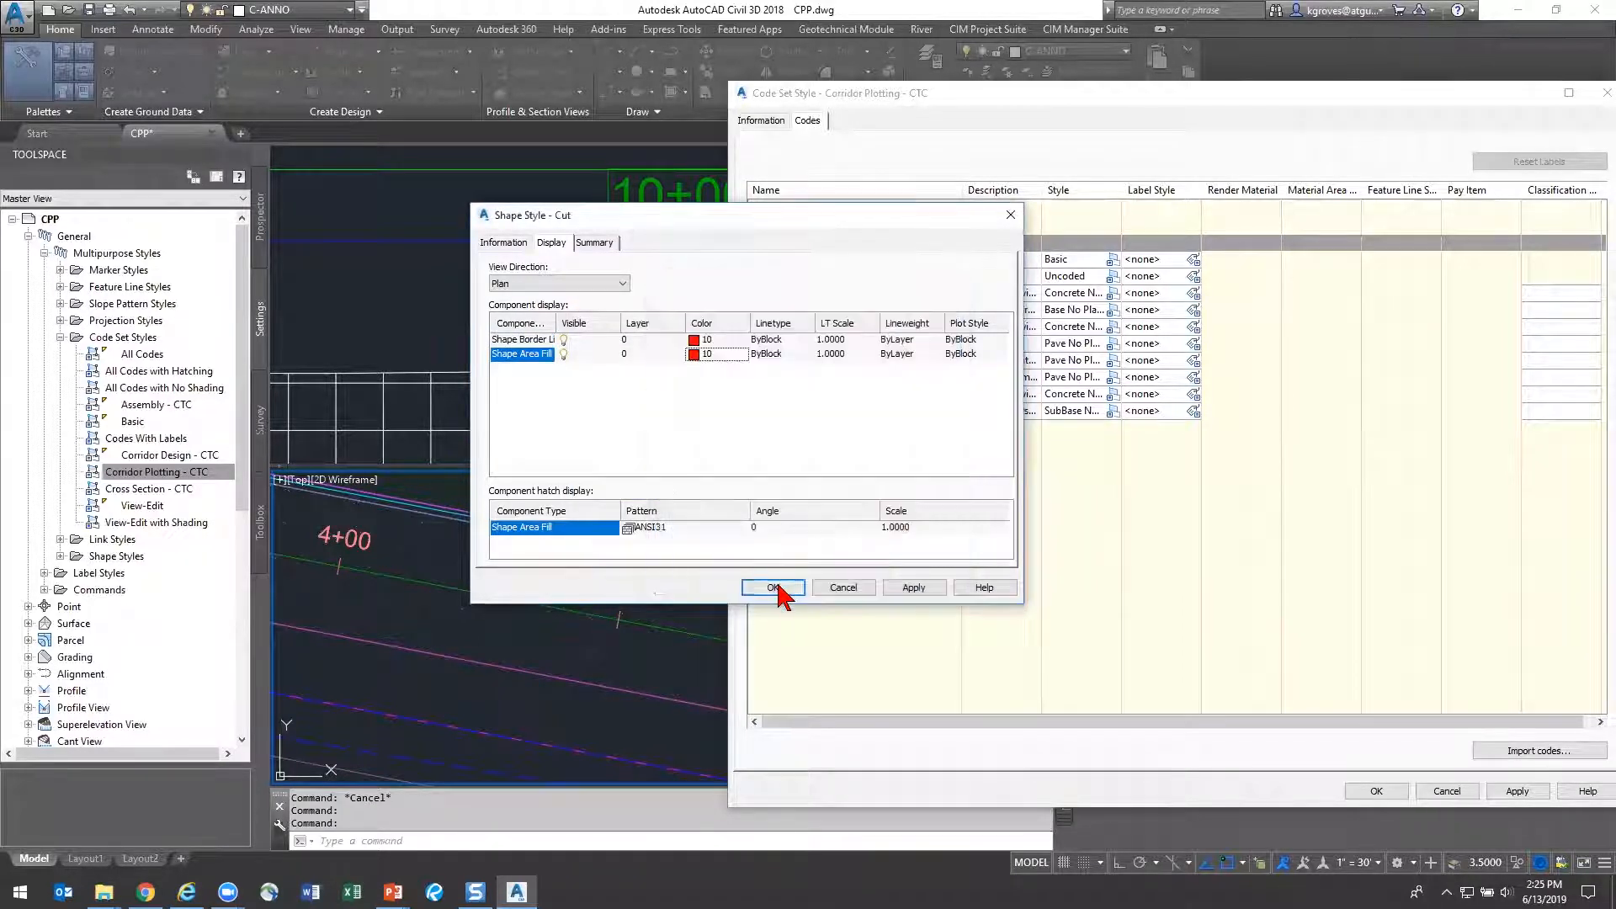
click(770, 588)
Create another new shape style and name it Fill
click(803, 398)
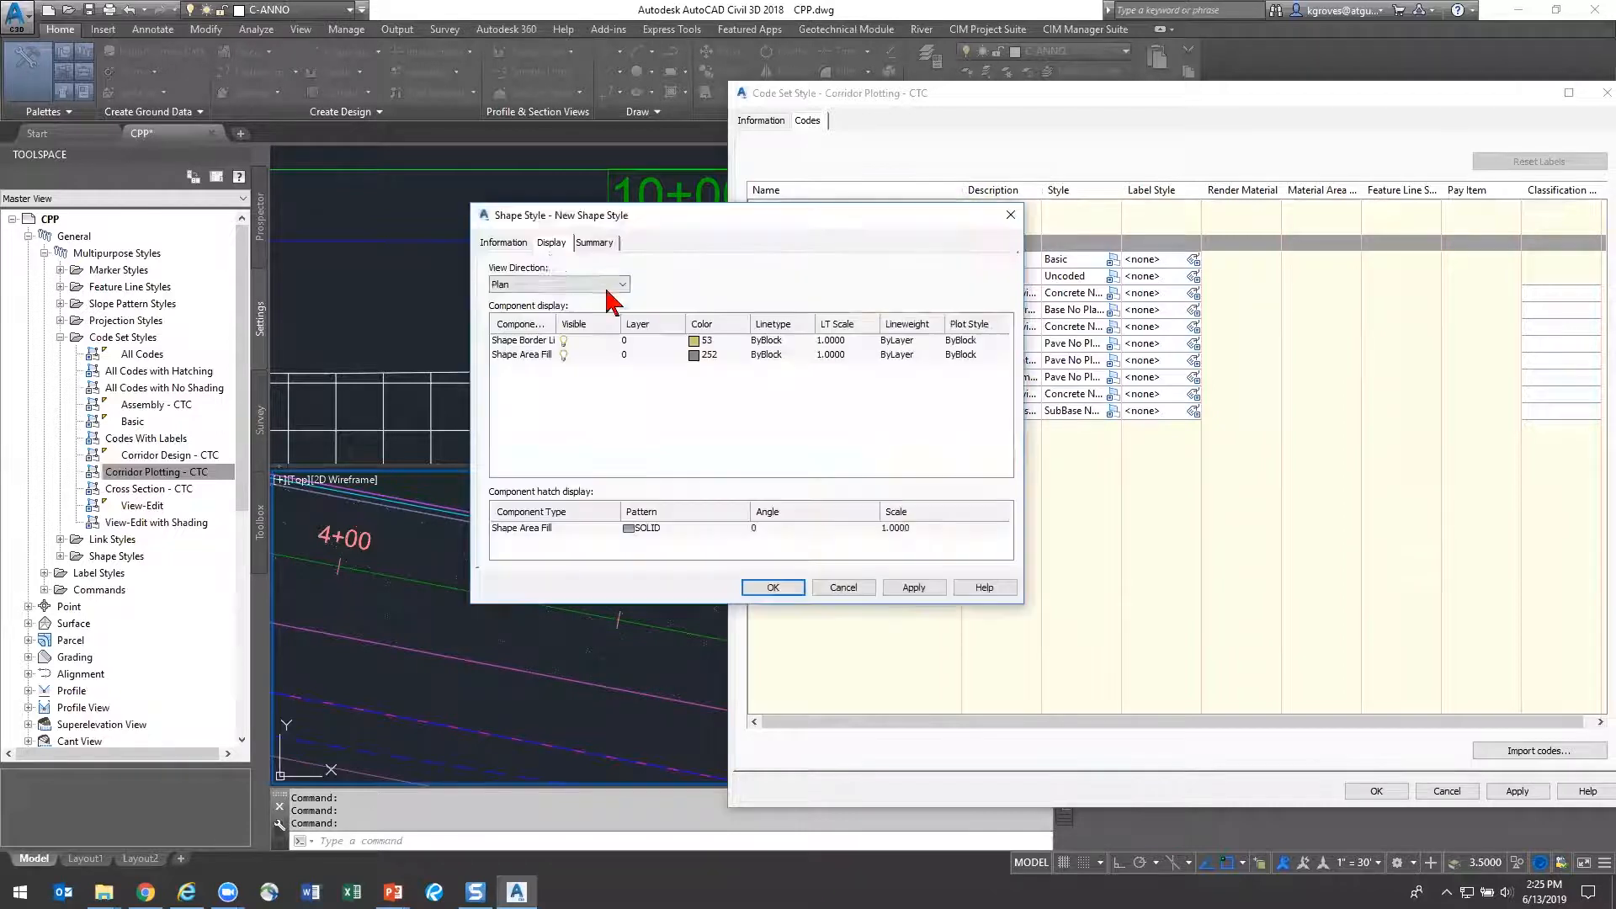
click(516, 245)
triple_click(539, 282)
text(Fill)
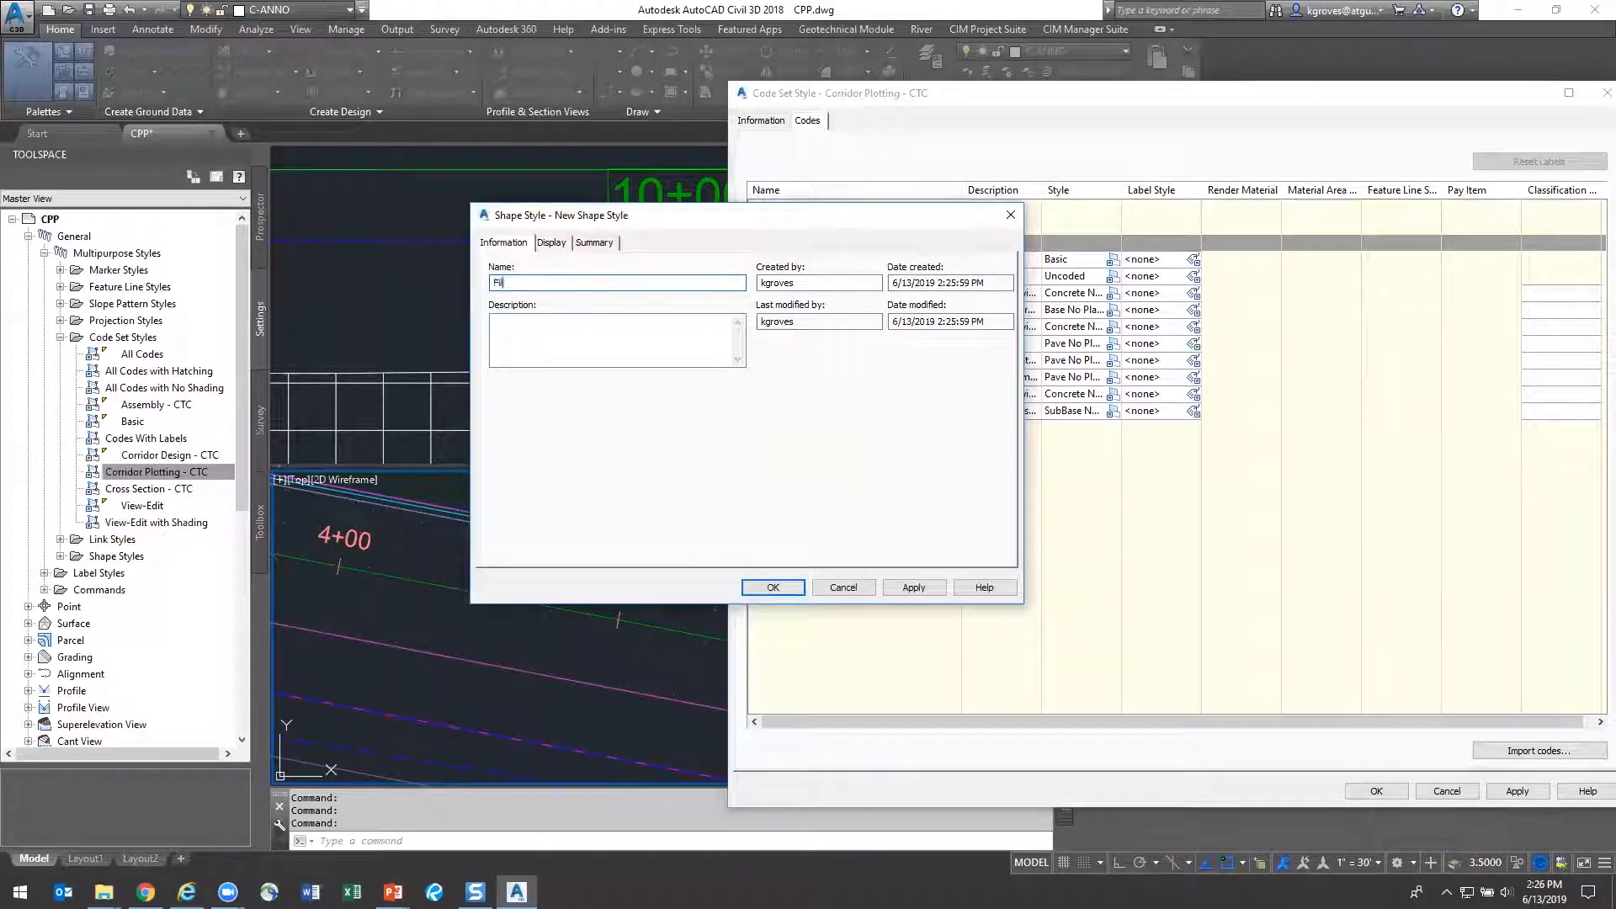
Set both the plan-view border and area fill colors of the Fill shape style to 100
click(552, 242)
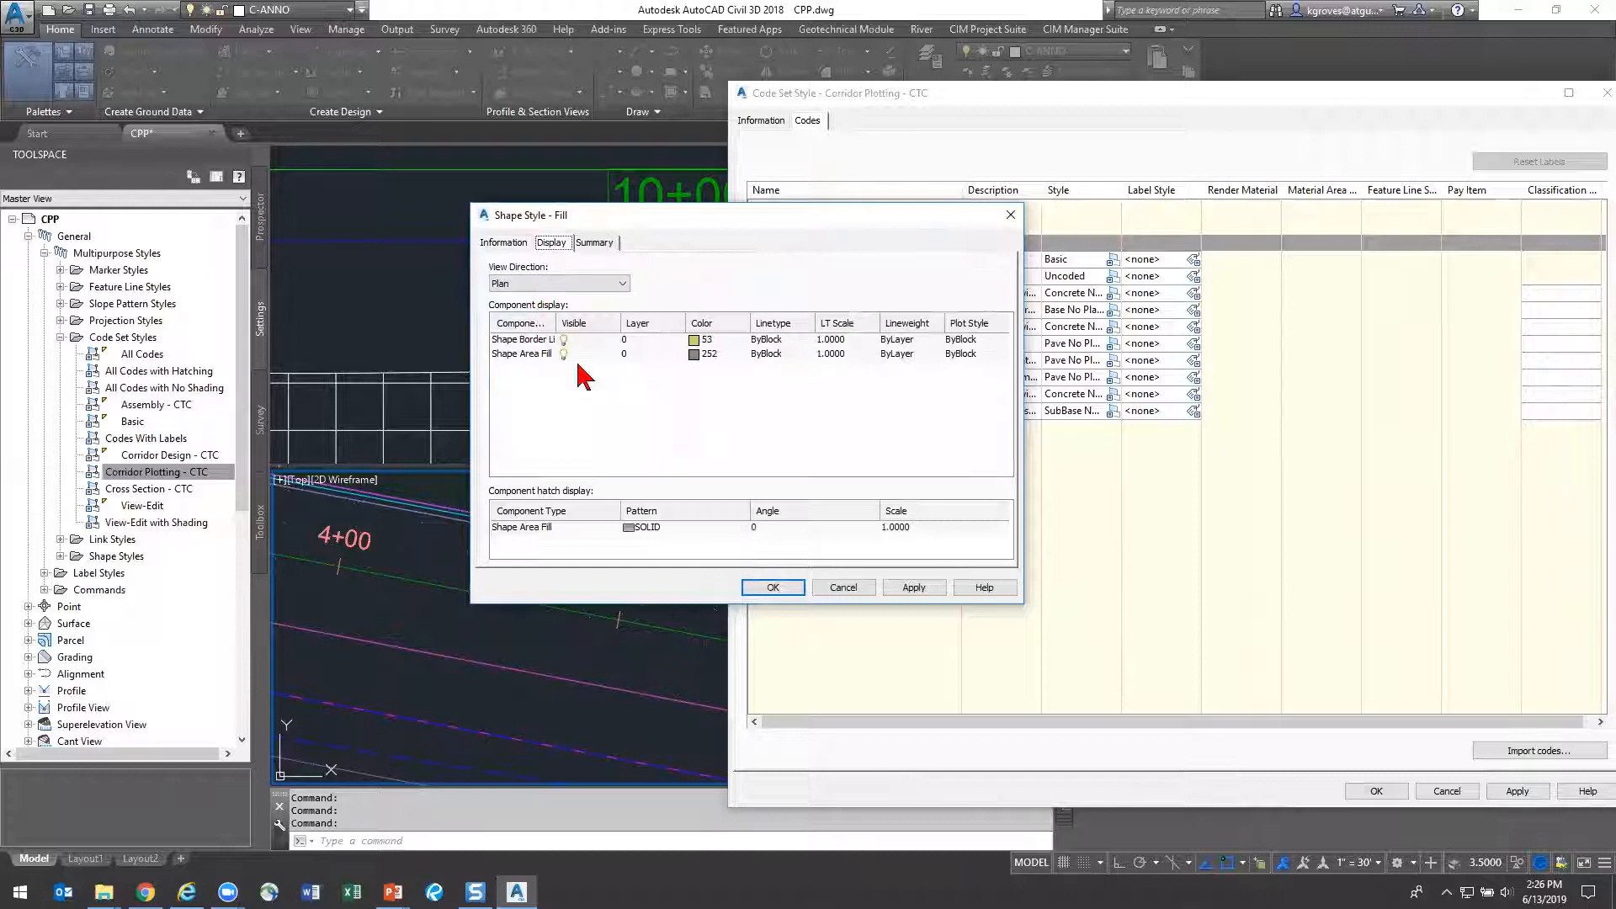
click(711, 341)
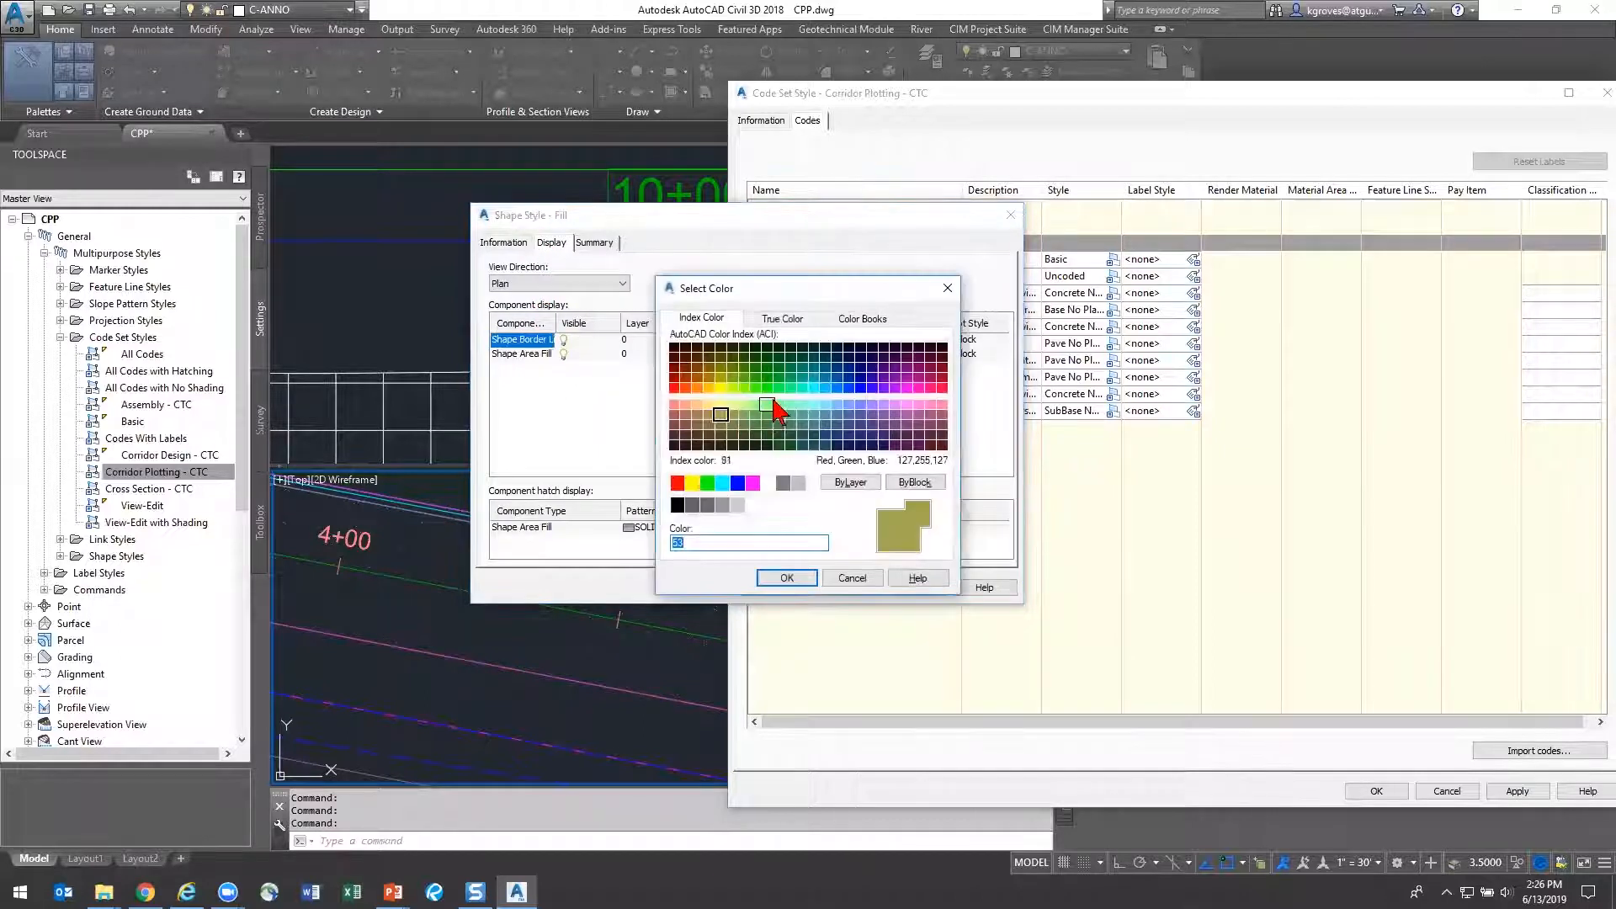
click(767, 390)
click(779, 388)
click(785, 578)
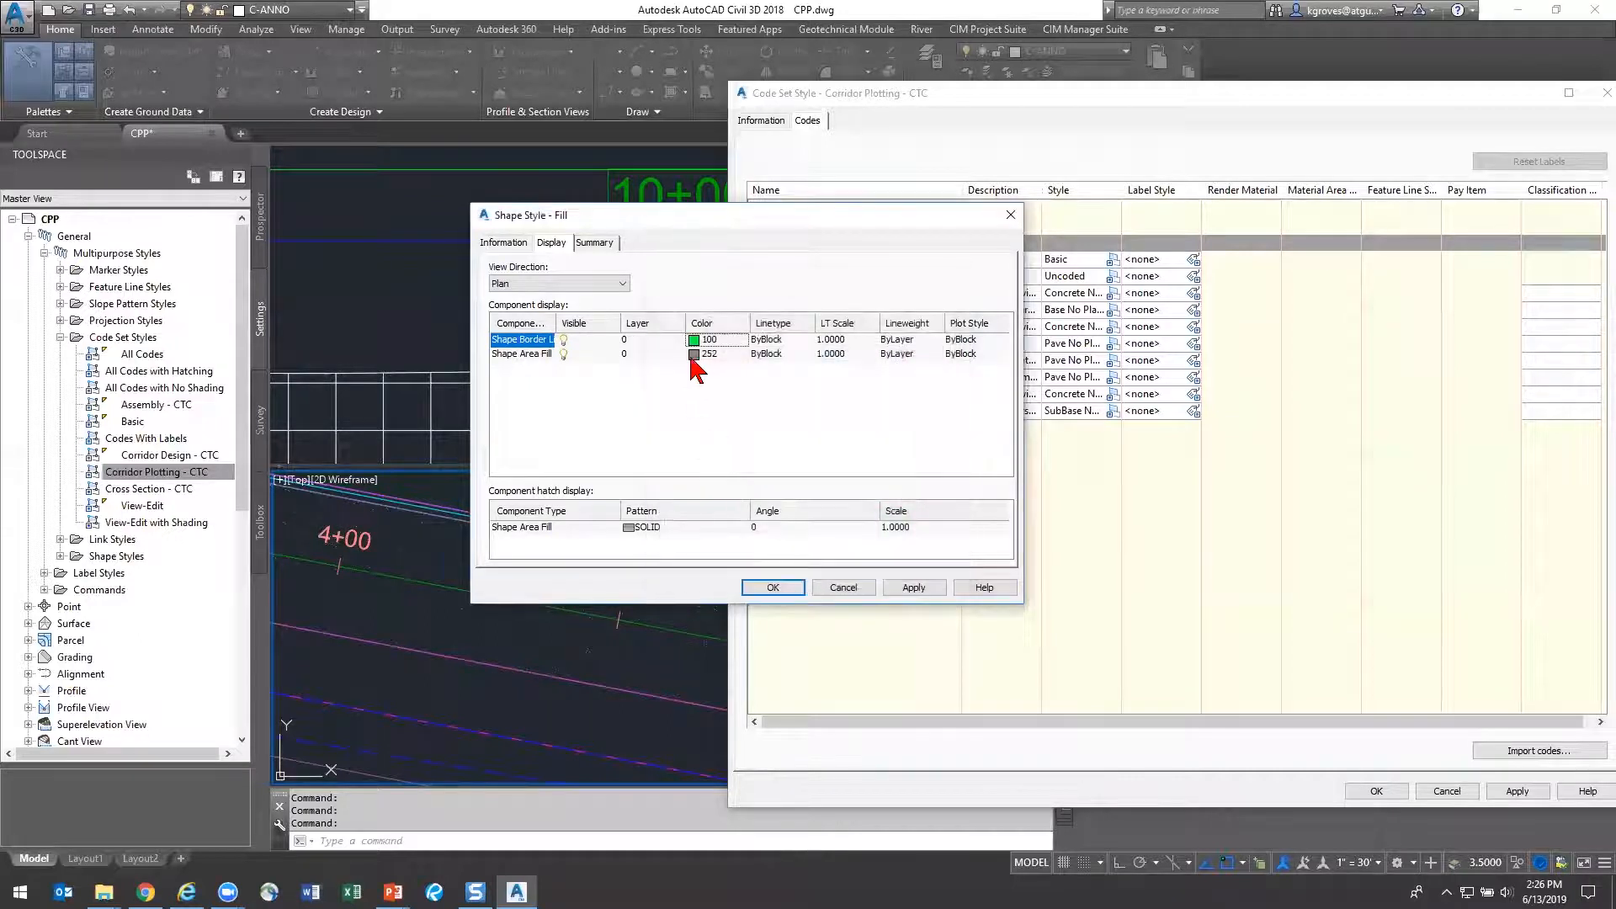
click(708, 355)
click(778, 388)
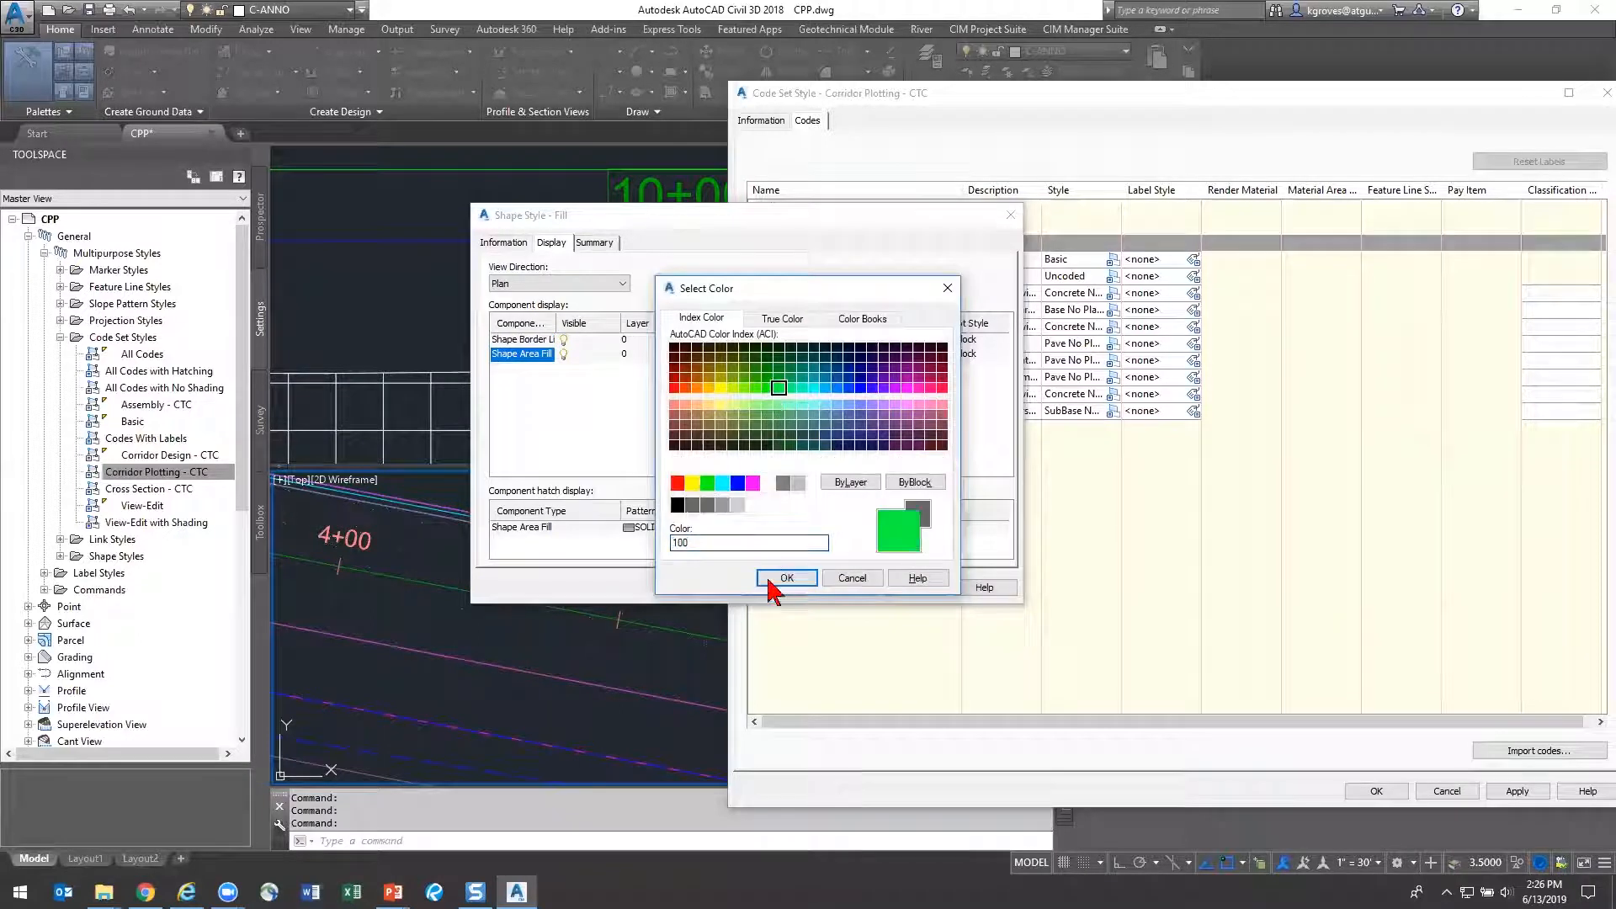
click(779, 578)
Set the Fill shape style's area fill hatch to predefined ANSI31 and assign the style to the new shape code
click(648, 527)
click(649, 527)
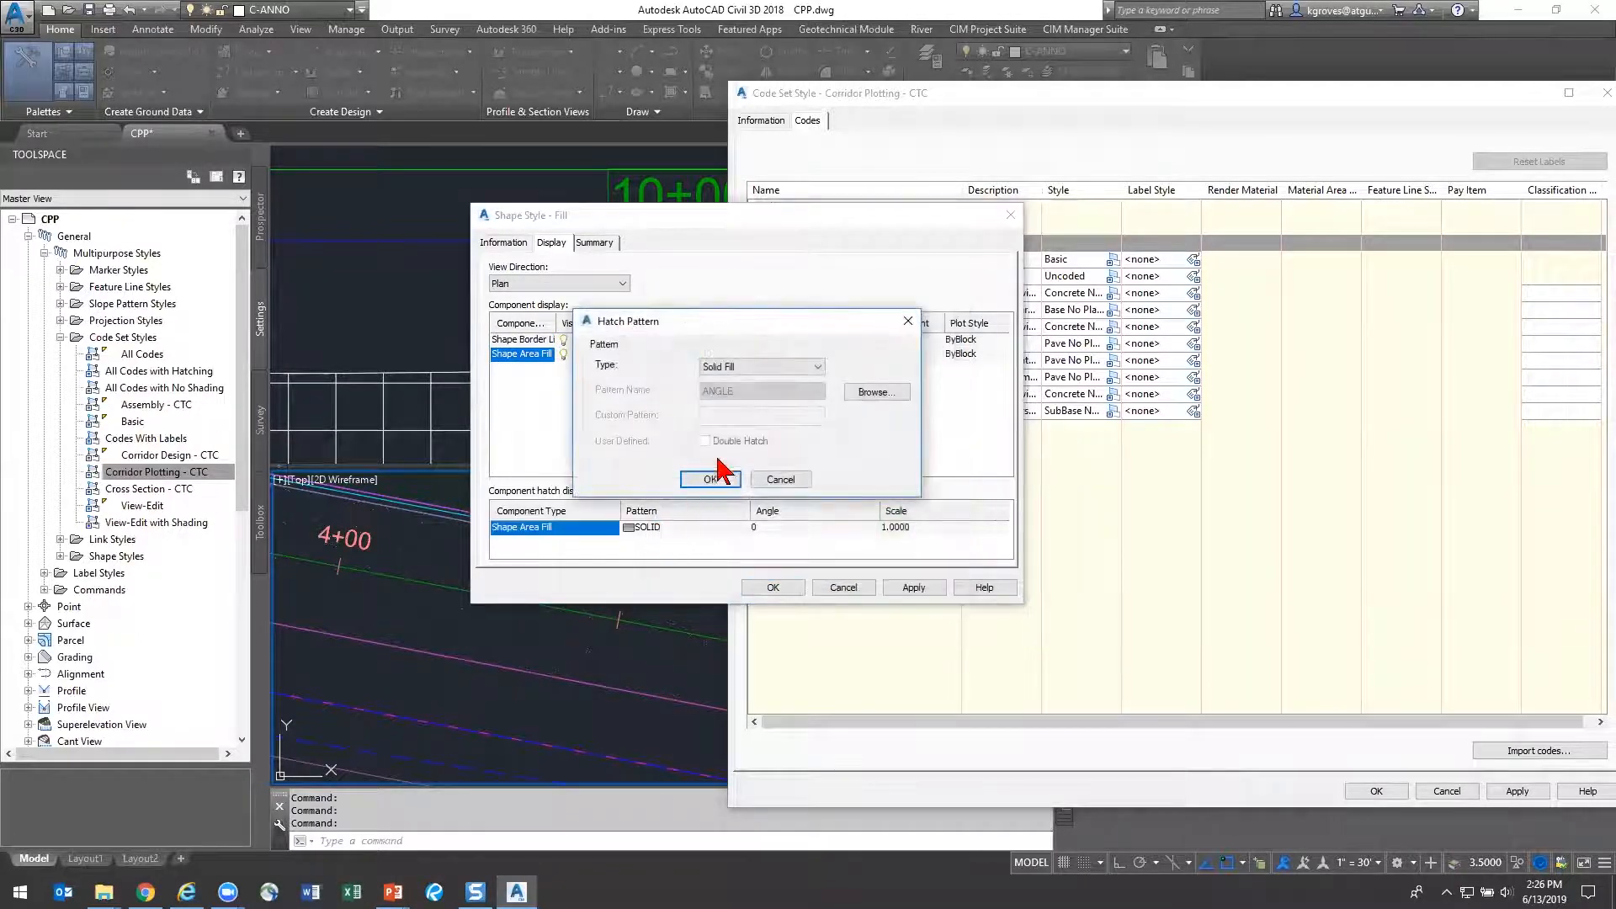
click(757, 367)
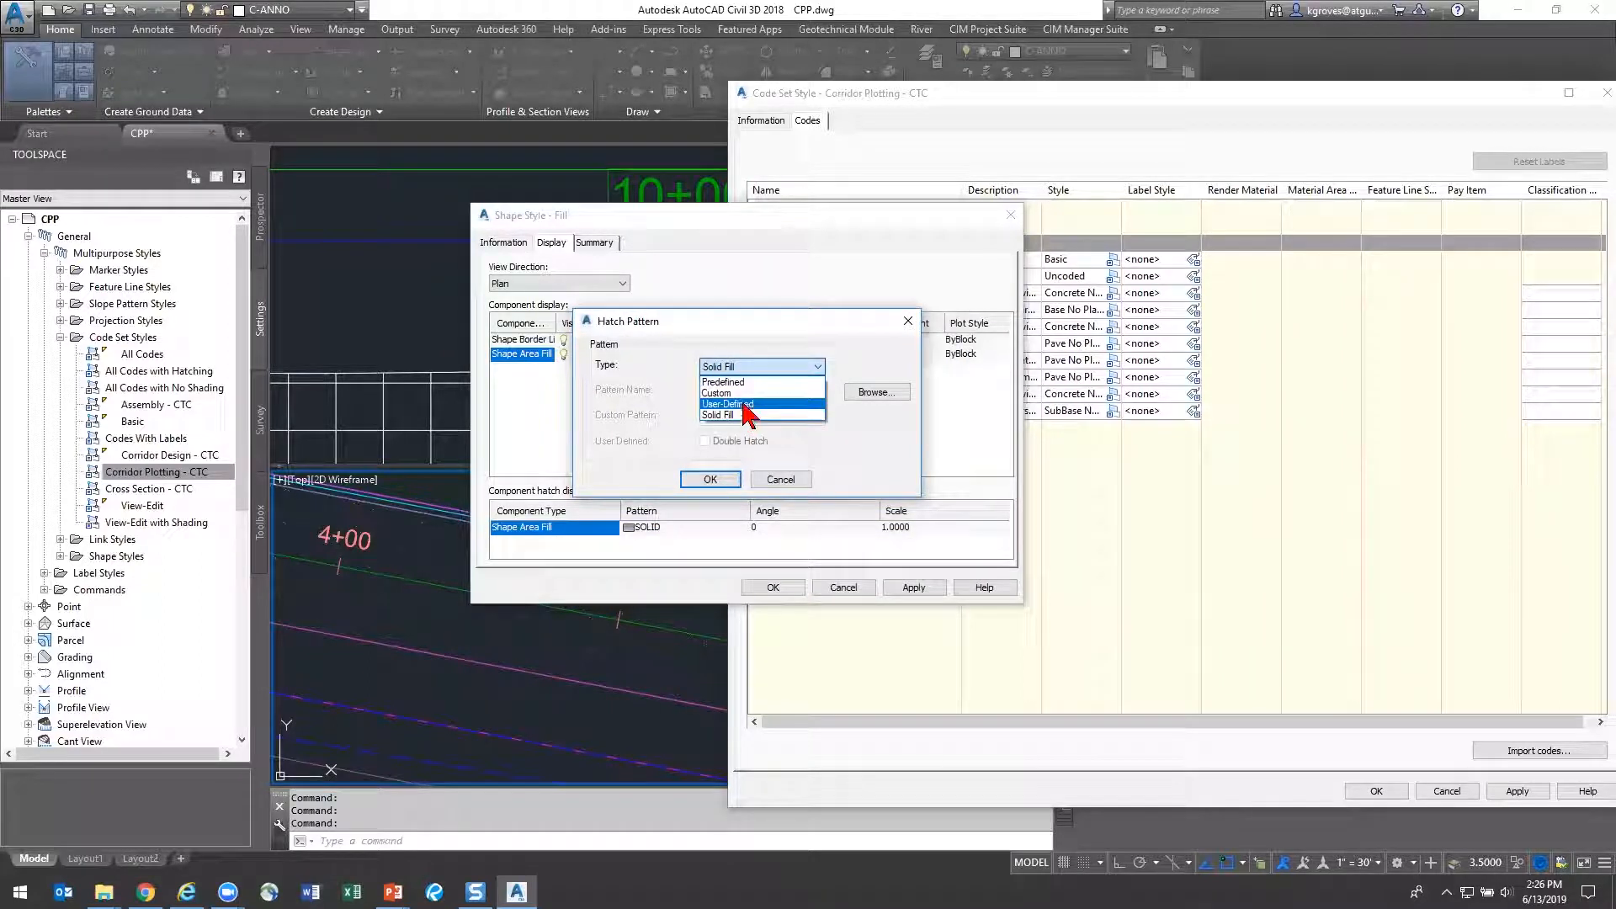
click(741, 382)
click(758, 391)
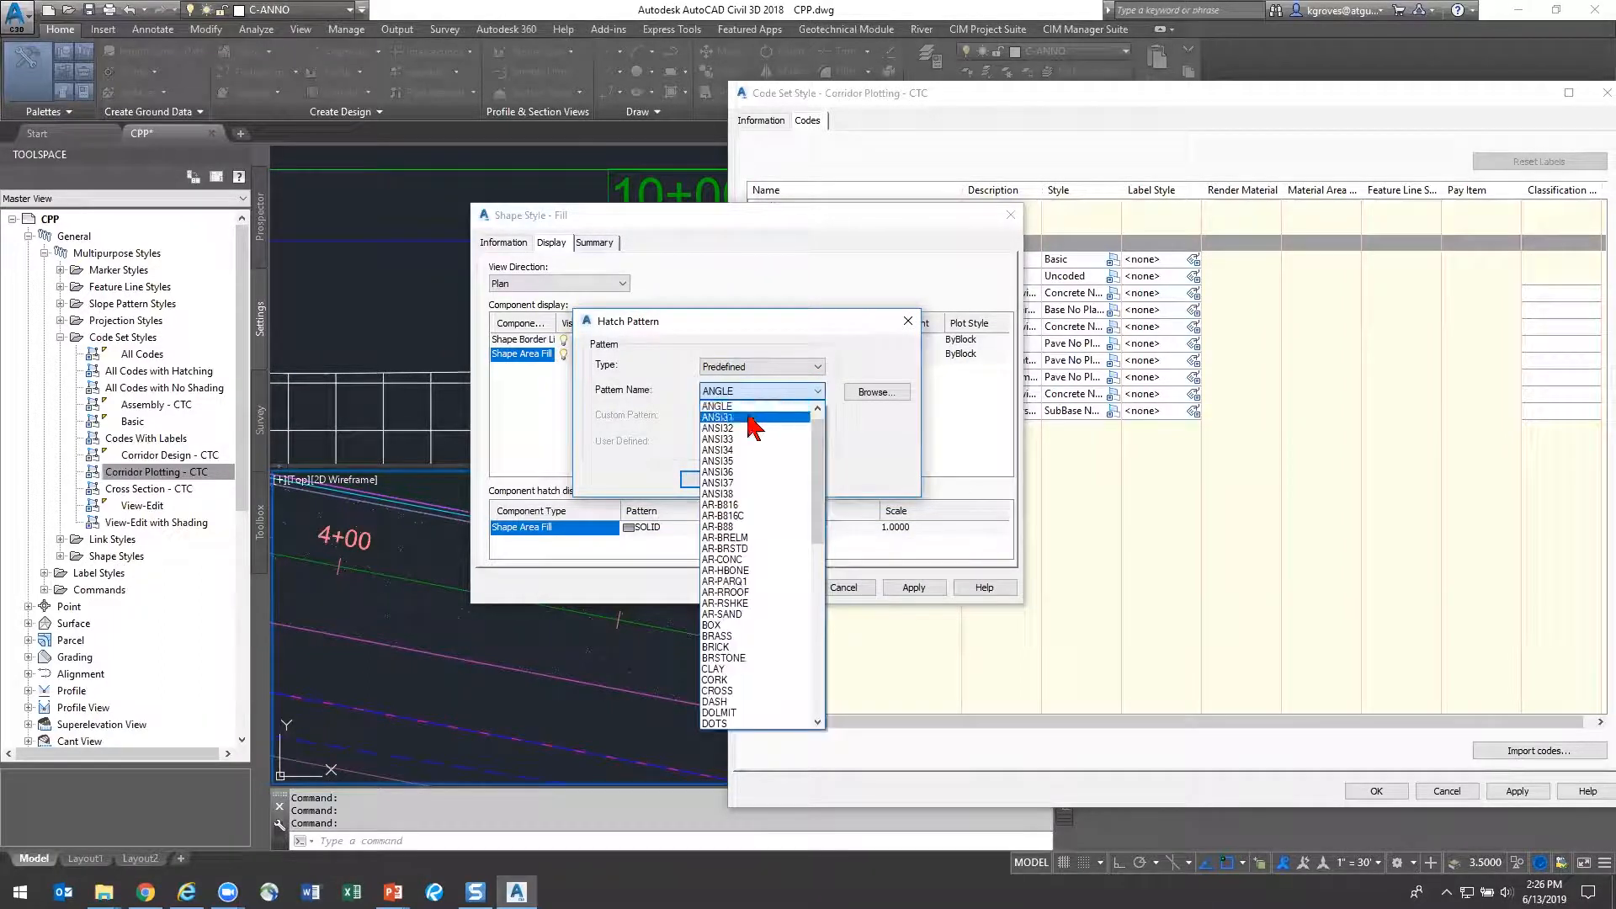
click(751, 416)
click(707, 479)
click(772, 528)
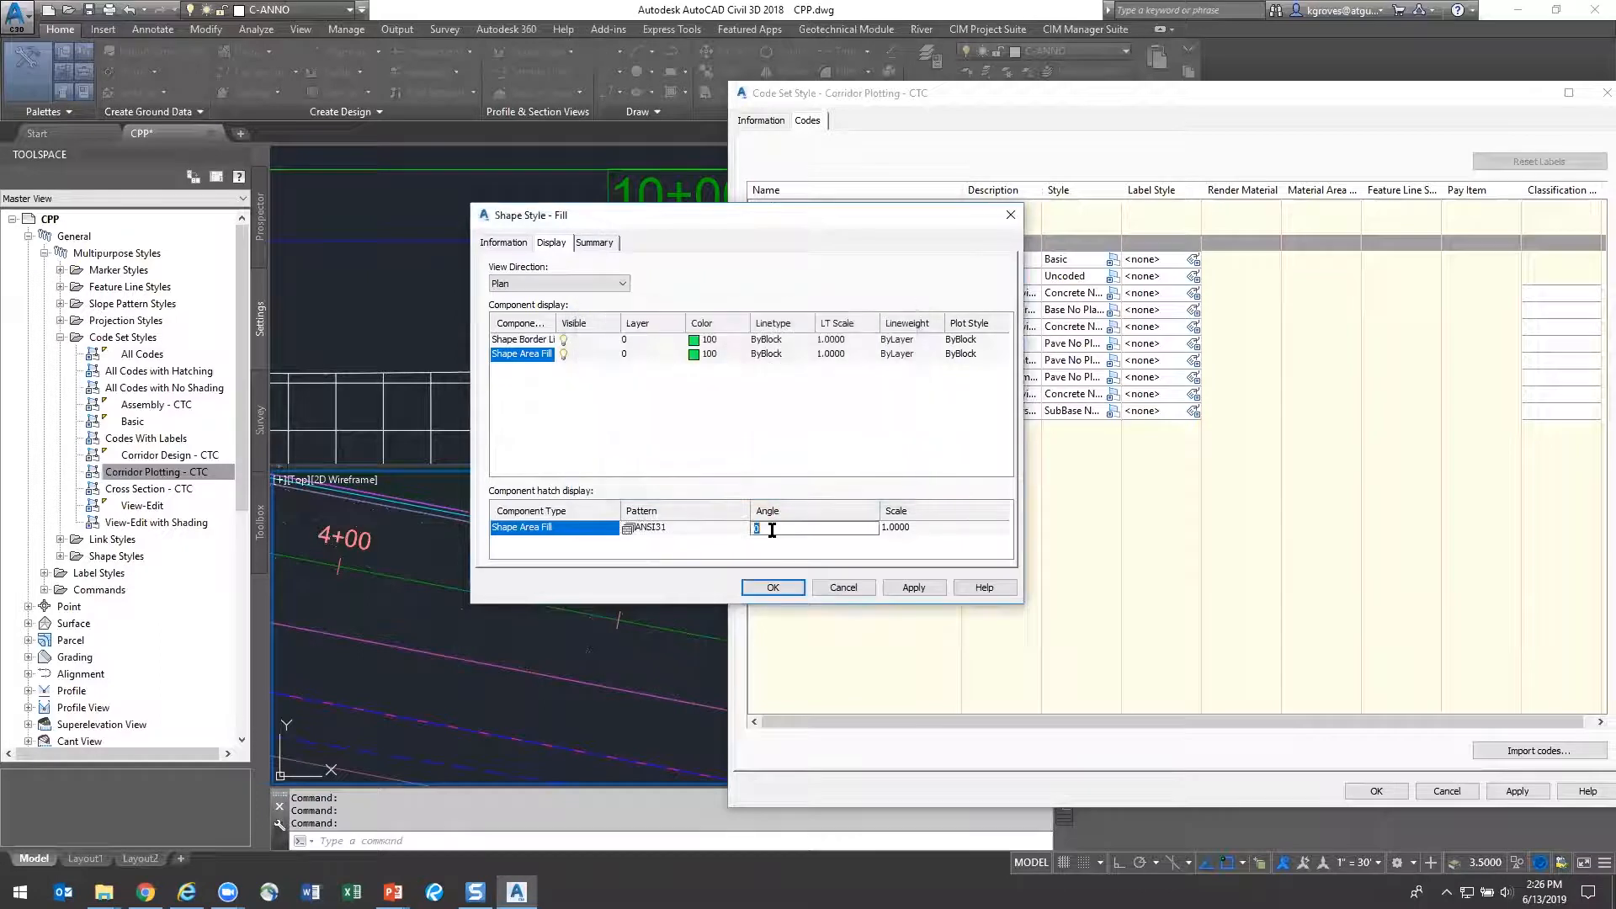
click(773, 587)
click(680, 433)
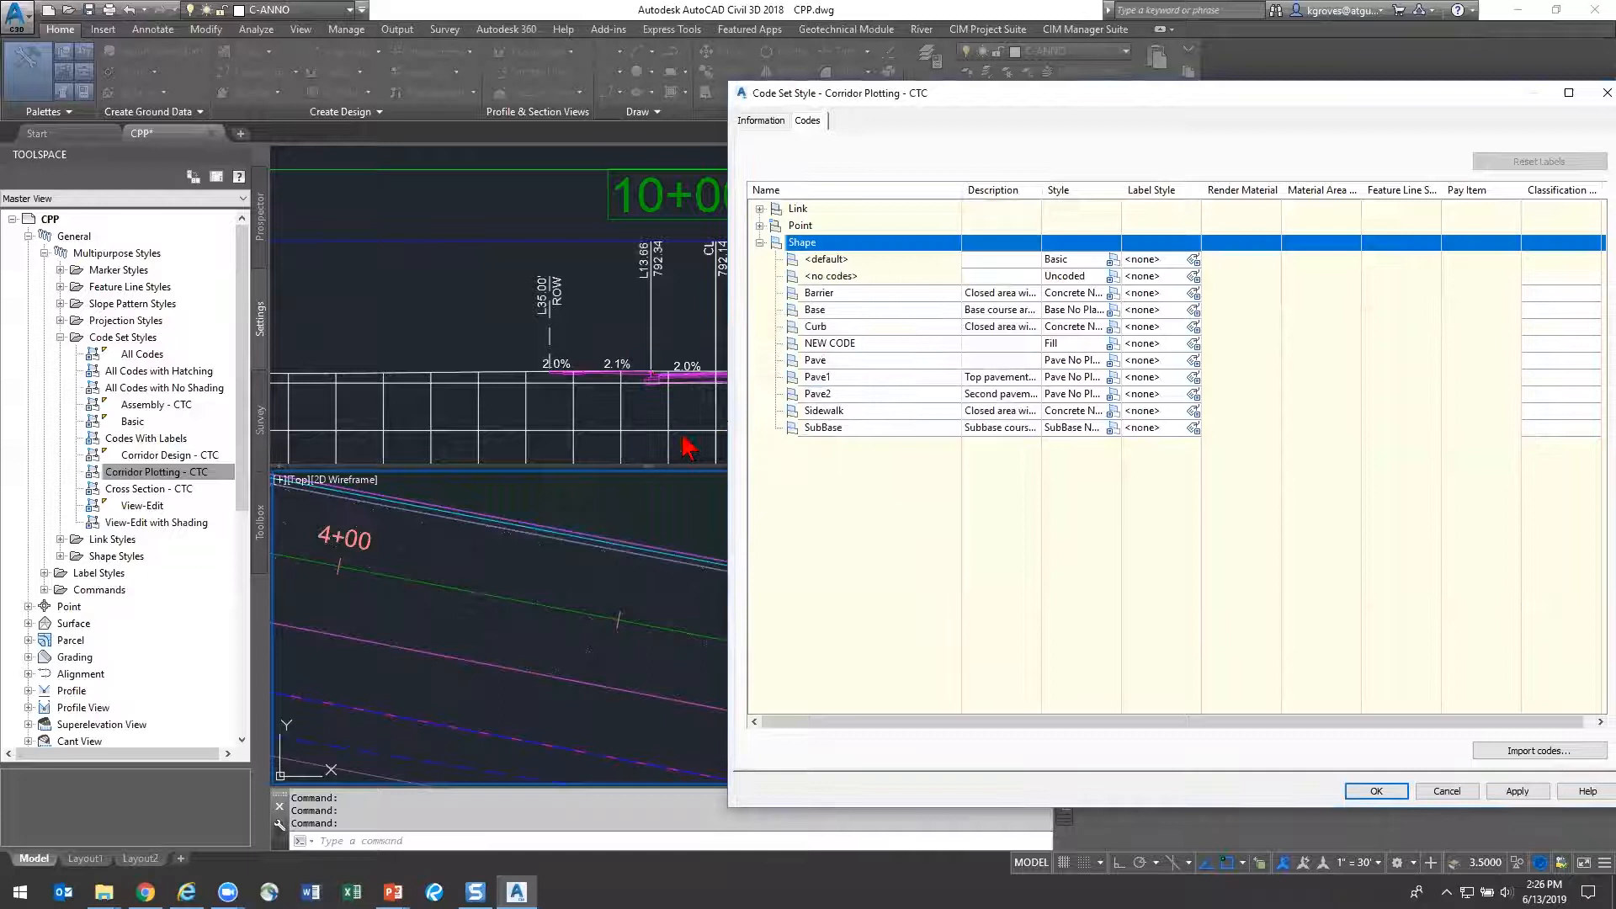
Rename the new shape code FILL
click(851, 345)
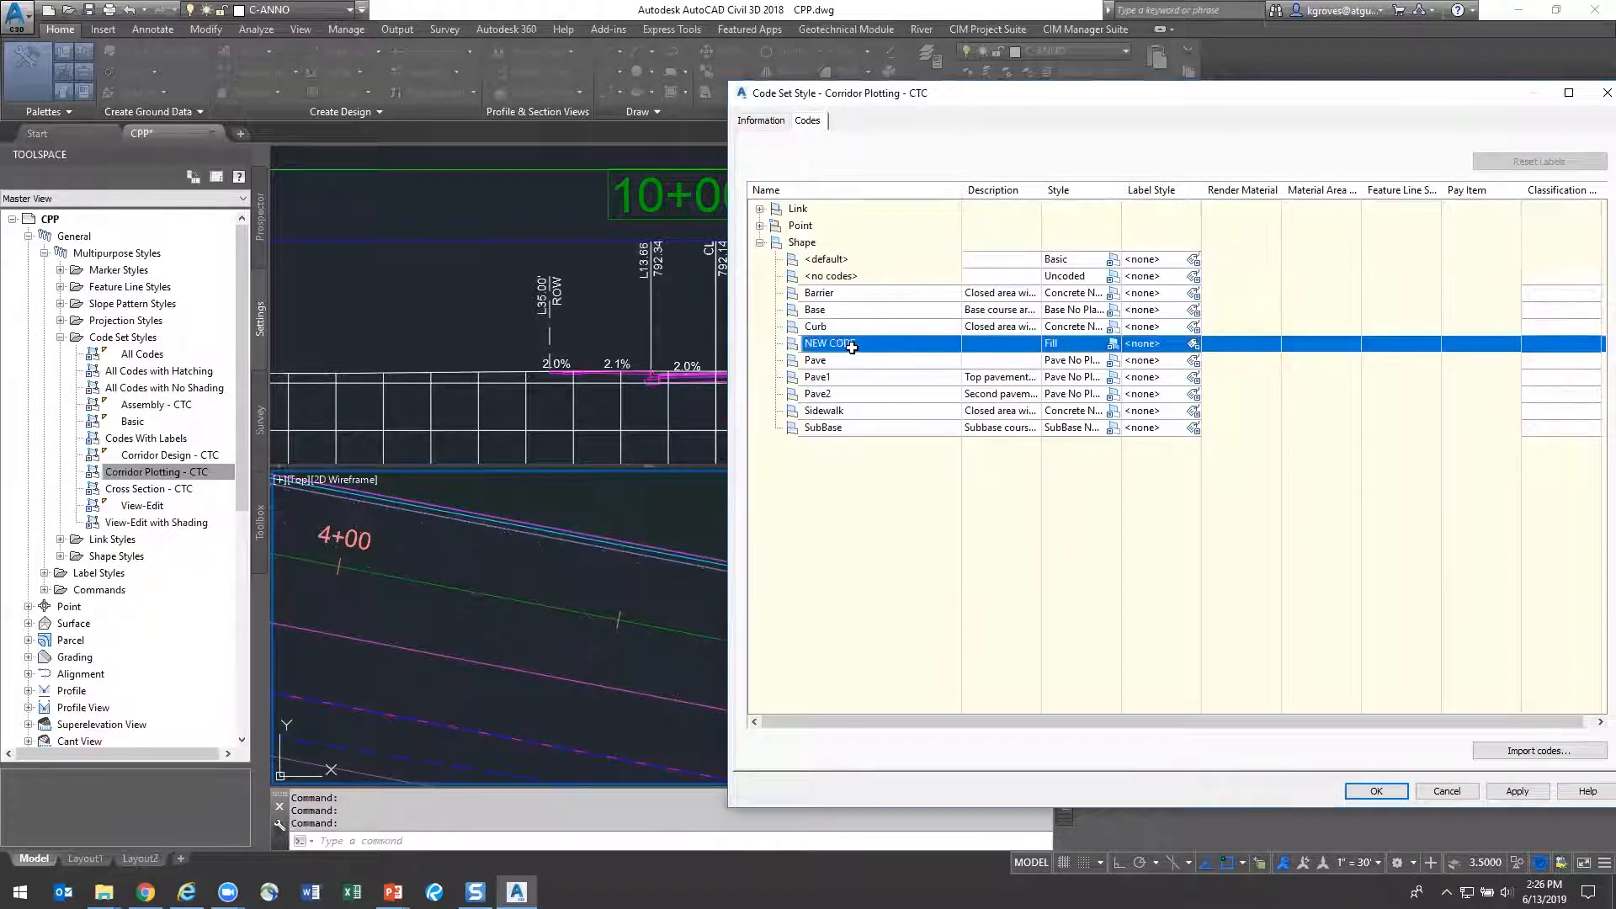
click(849, 345)
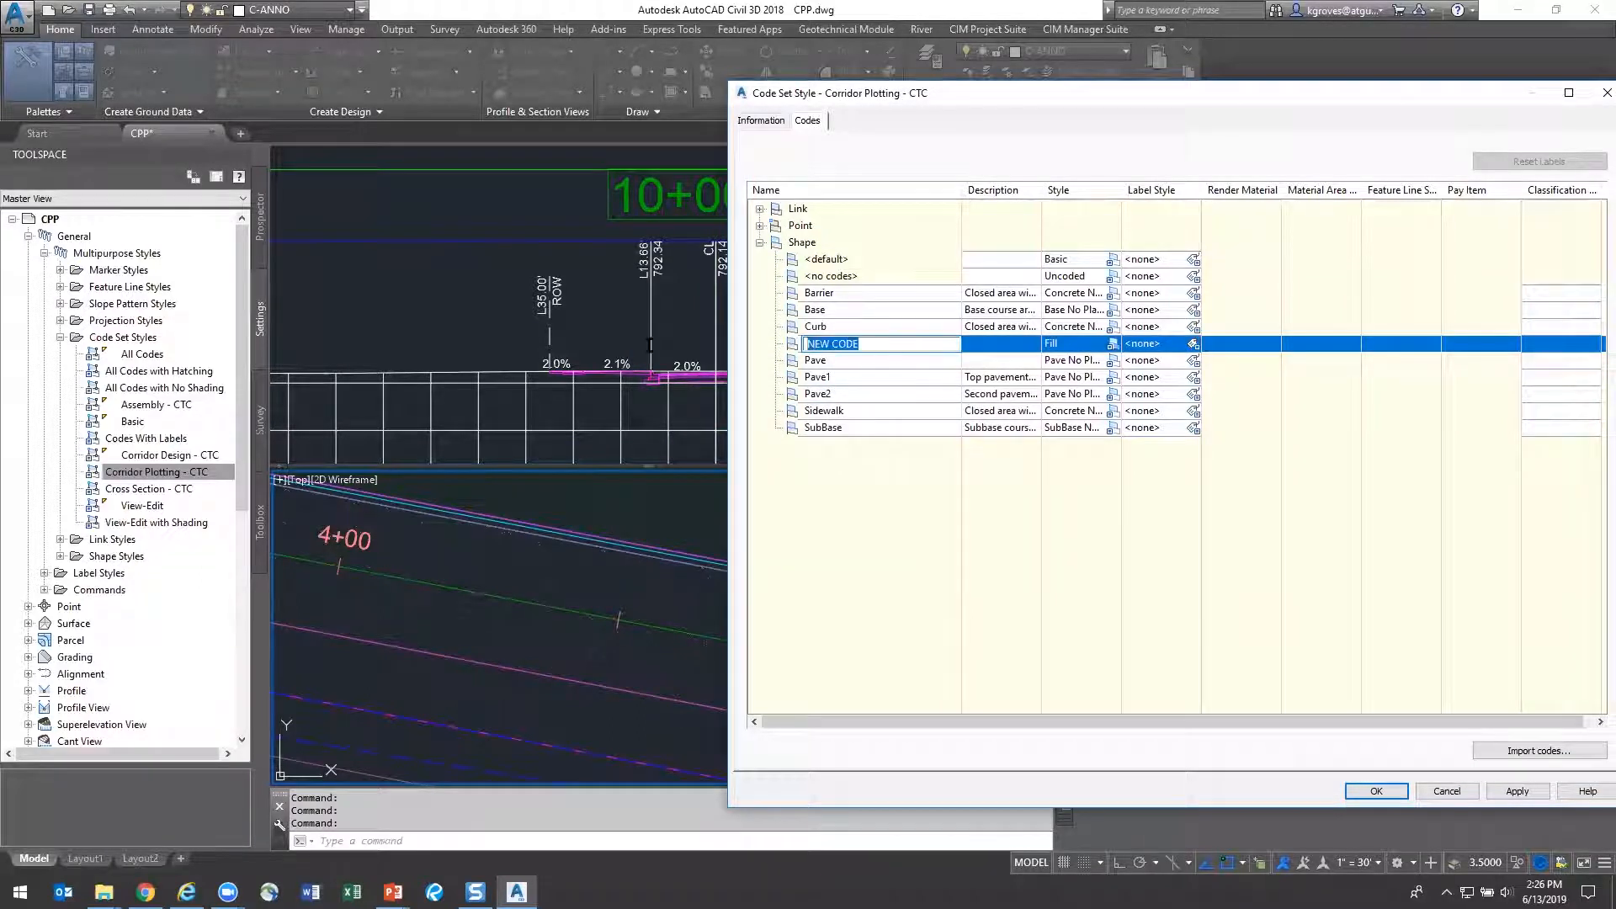
key(Return)
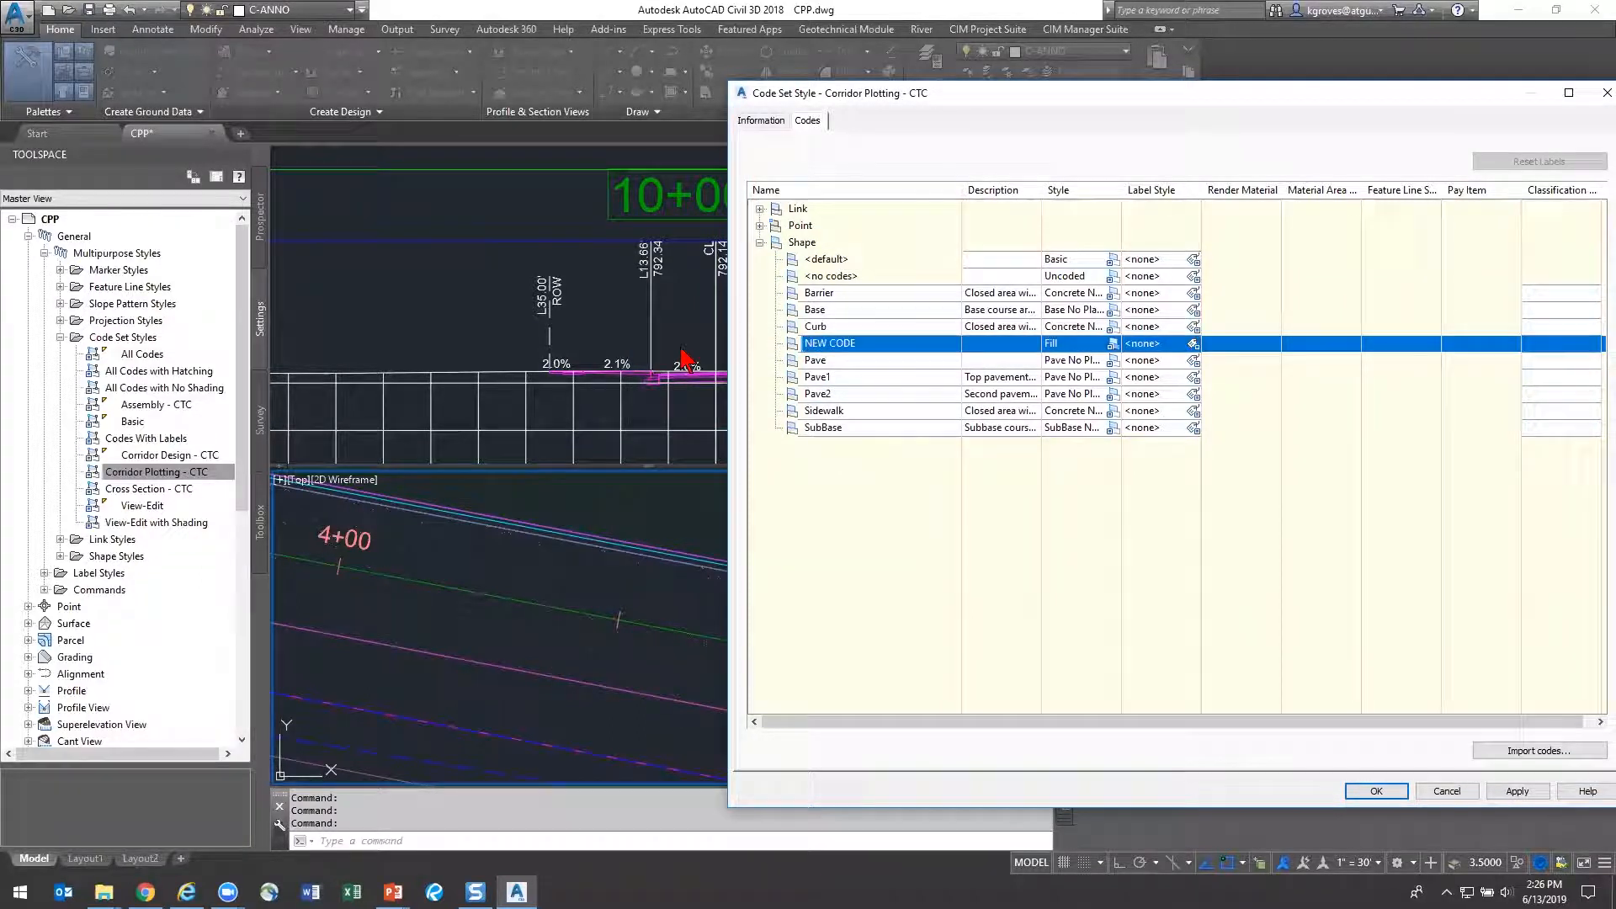
click(869, 343)
text(FILL)
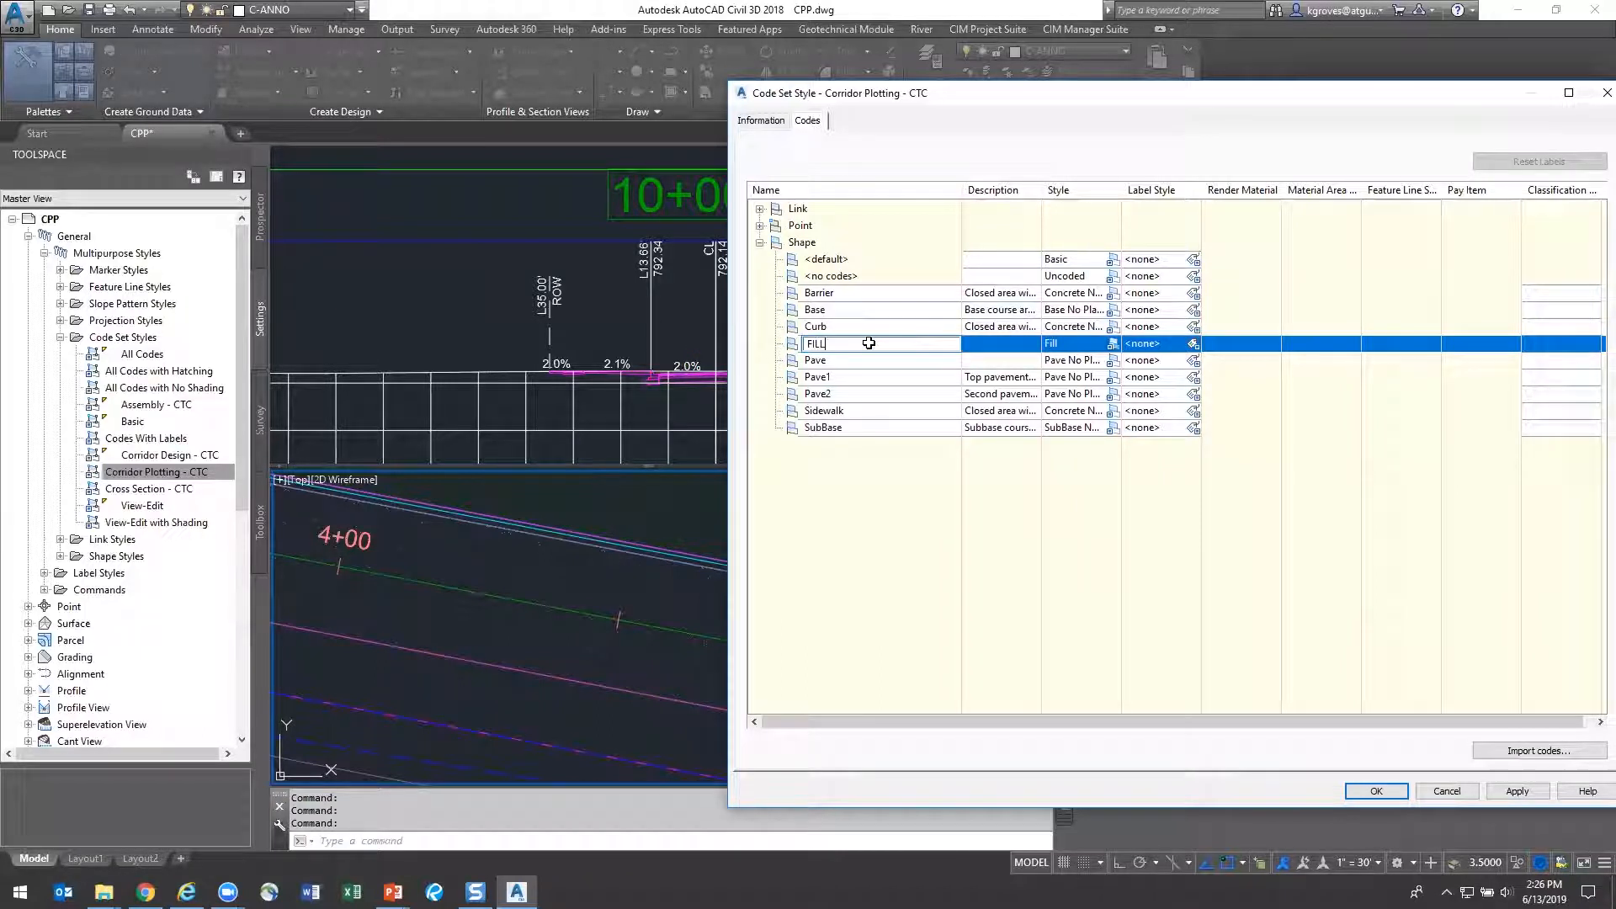
key(Return)
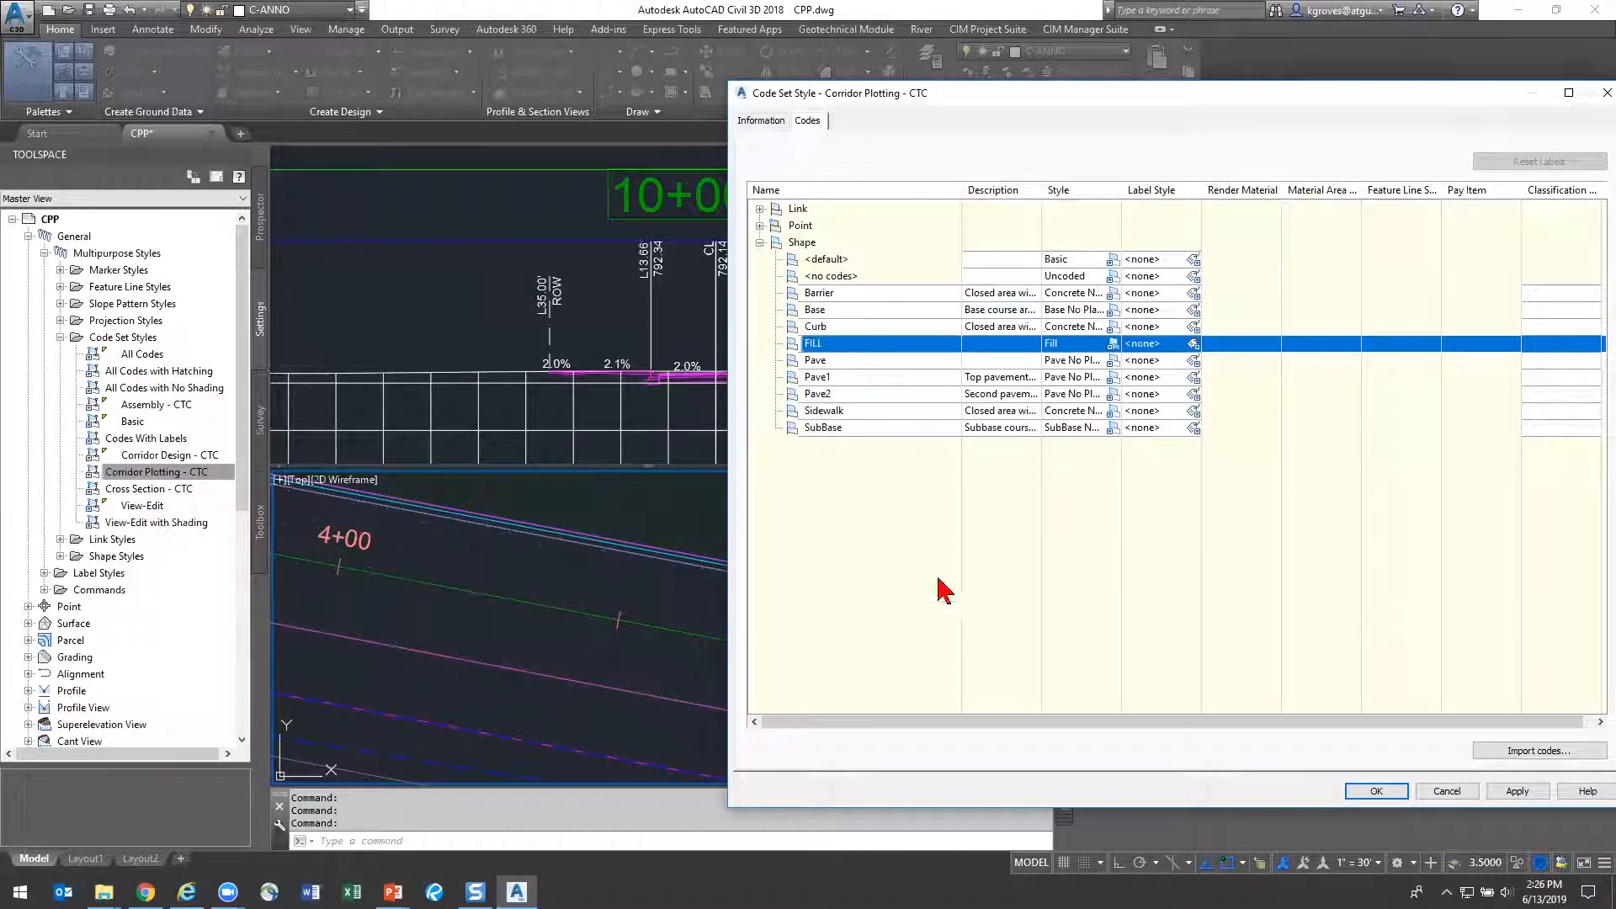
Add a second shape code named CUT that uses the Cut shape style, and save the code set style
right_click(850, 345)
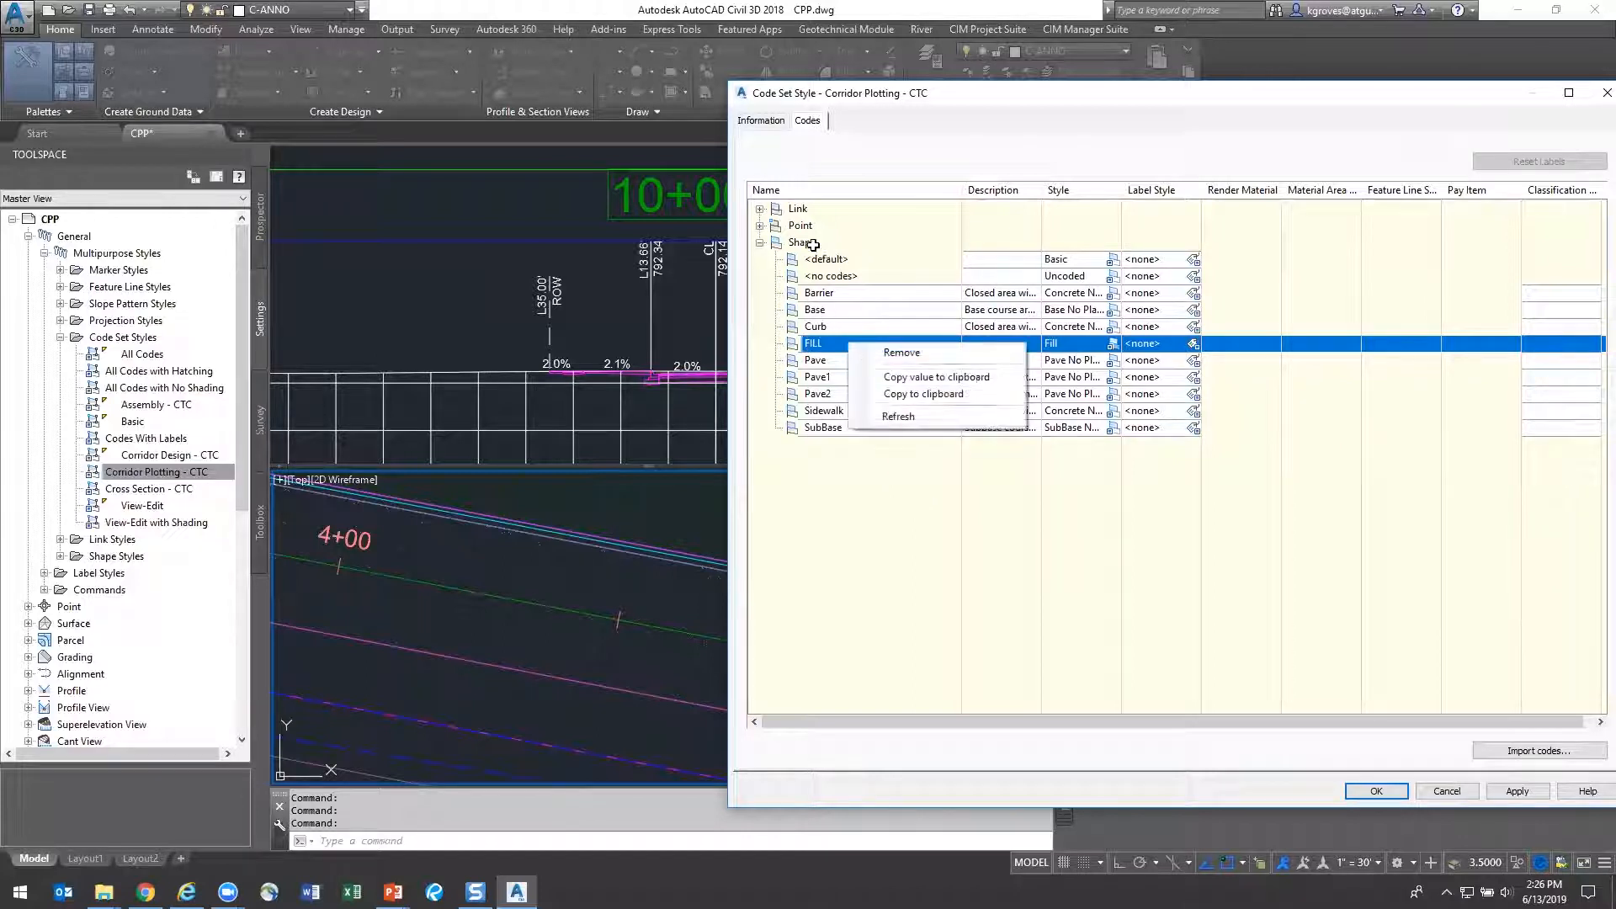
right_click(813, 243)
click(835, 254)
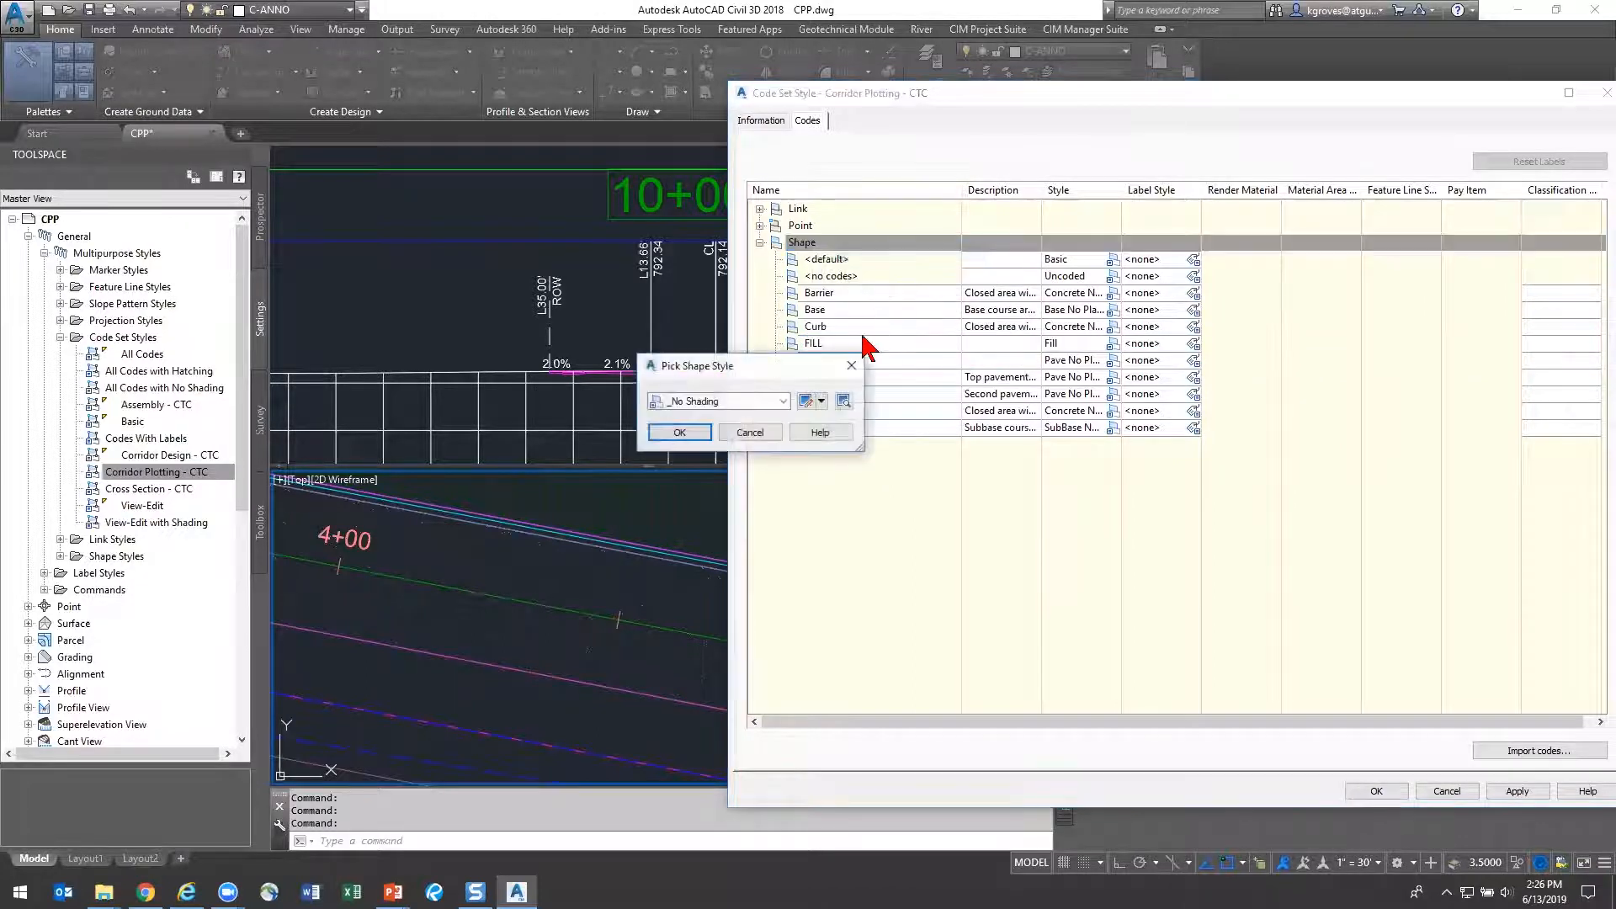
click(749, 402)
click(695, 589)
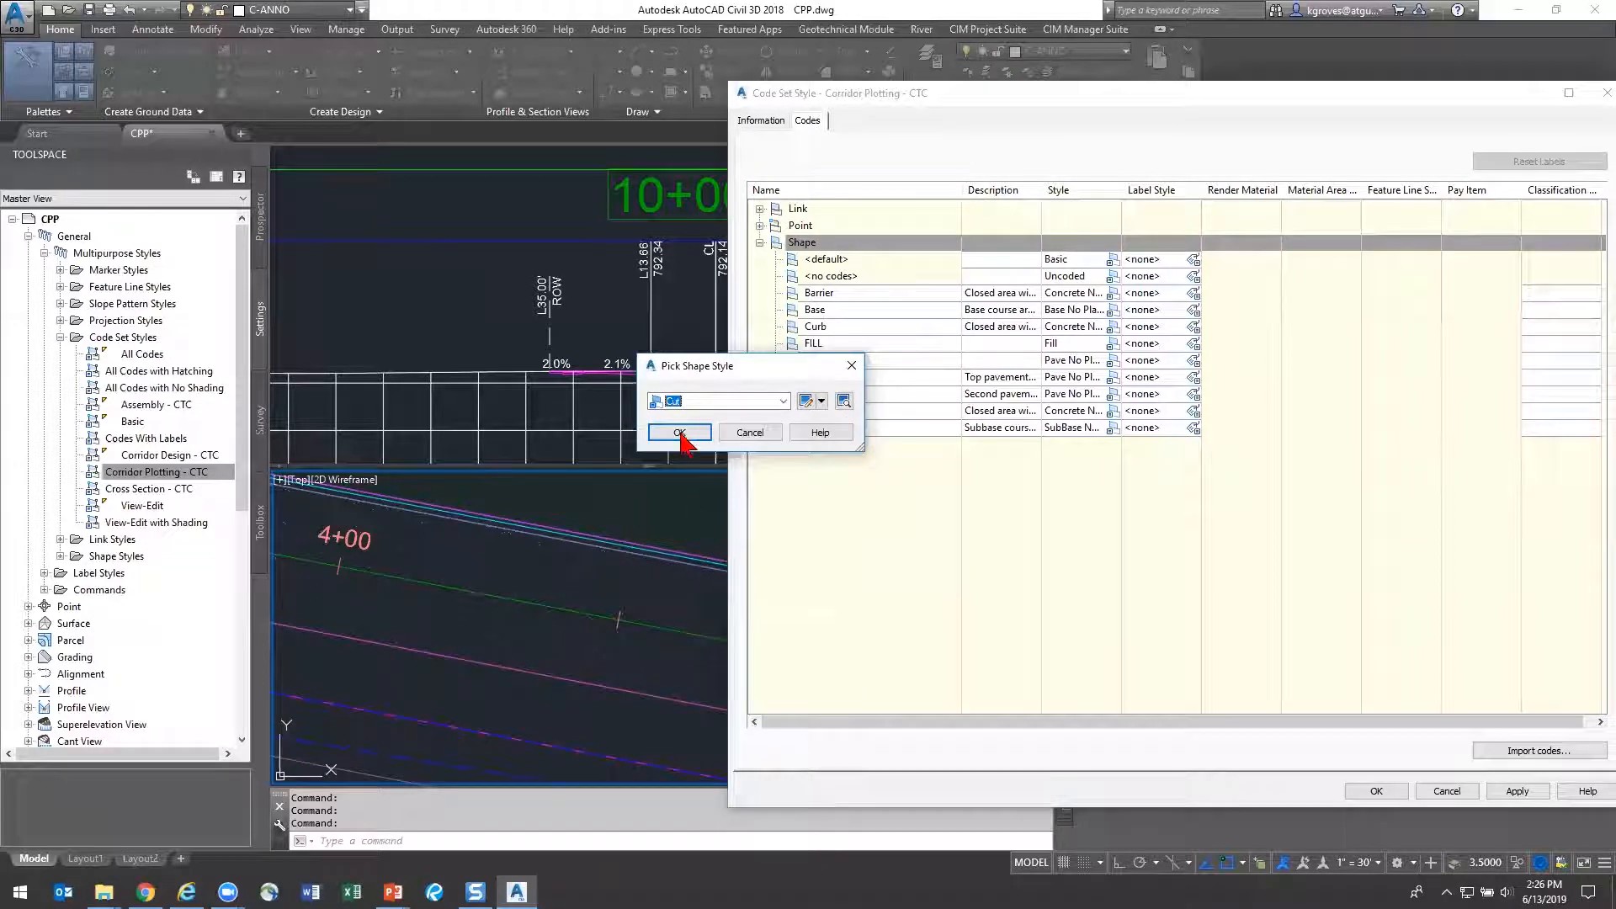
click(681, 433)
text(CUT)
key(Return)
click(1375, 791)
Examine the corridor section in the 10+00.00 section view
click(762, 341)
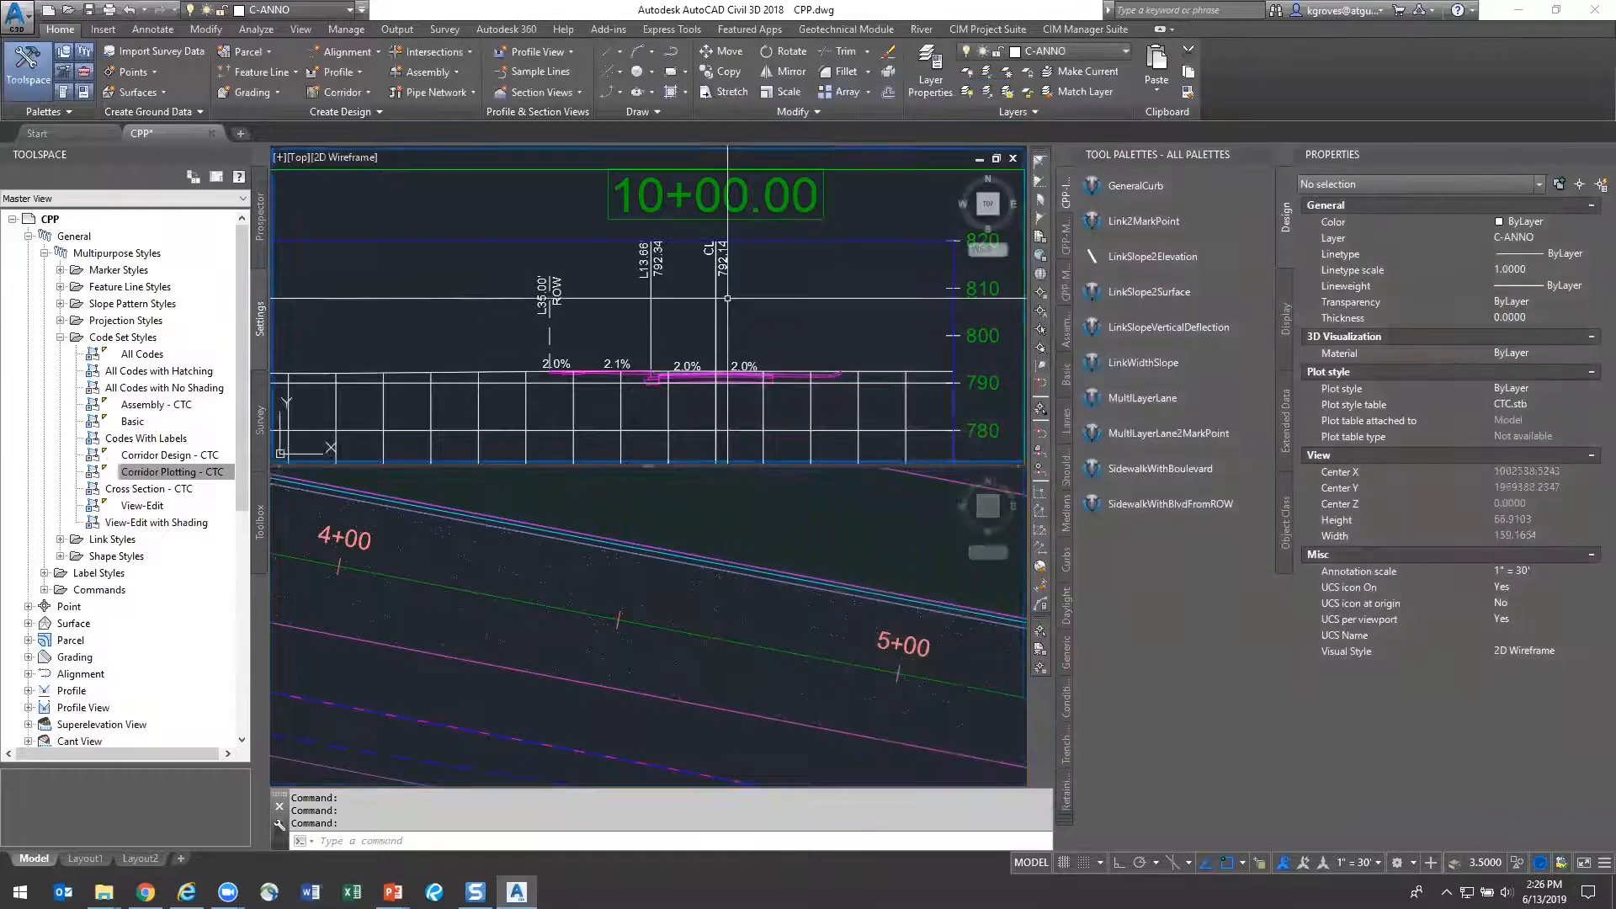
scroll(762, 340, down, 5)
scroll(762, 341, up, 5)
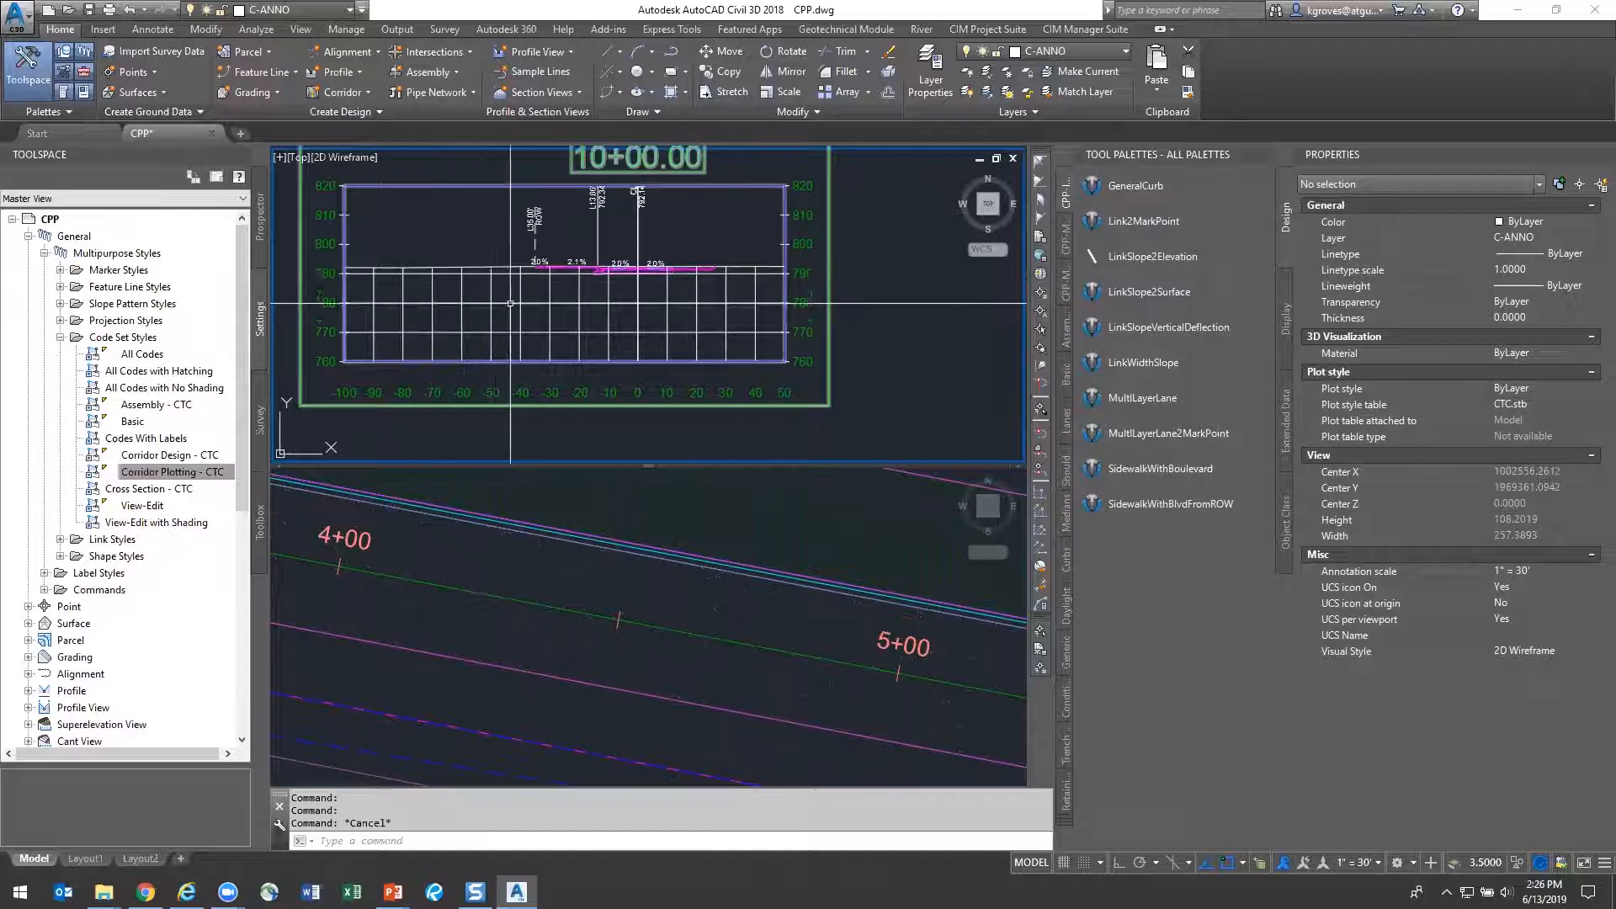
Inspect the Main and 2nd corridor in the plan view and its section in the 10+00.00 section view
click(670, 626)
click(674, 599)
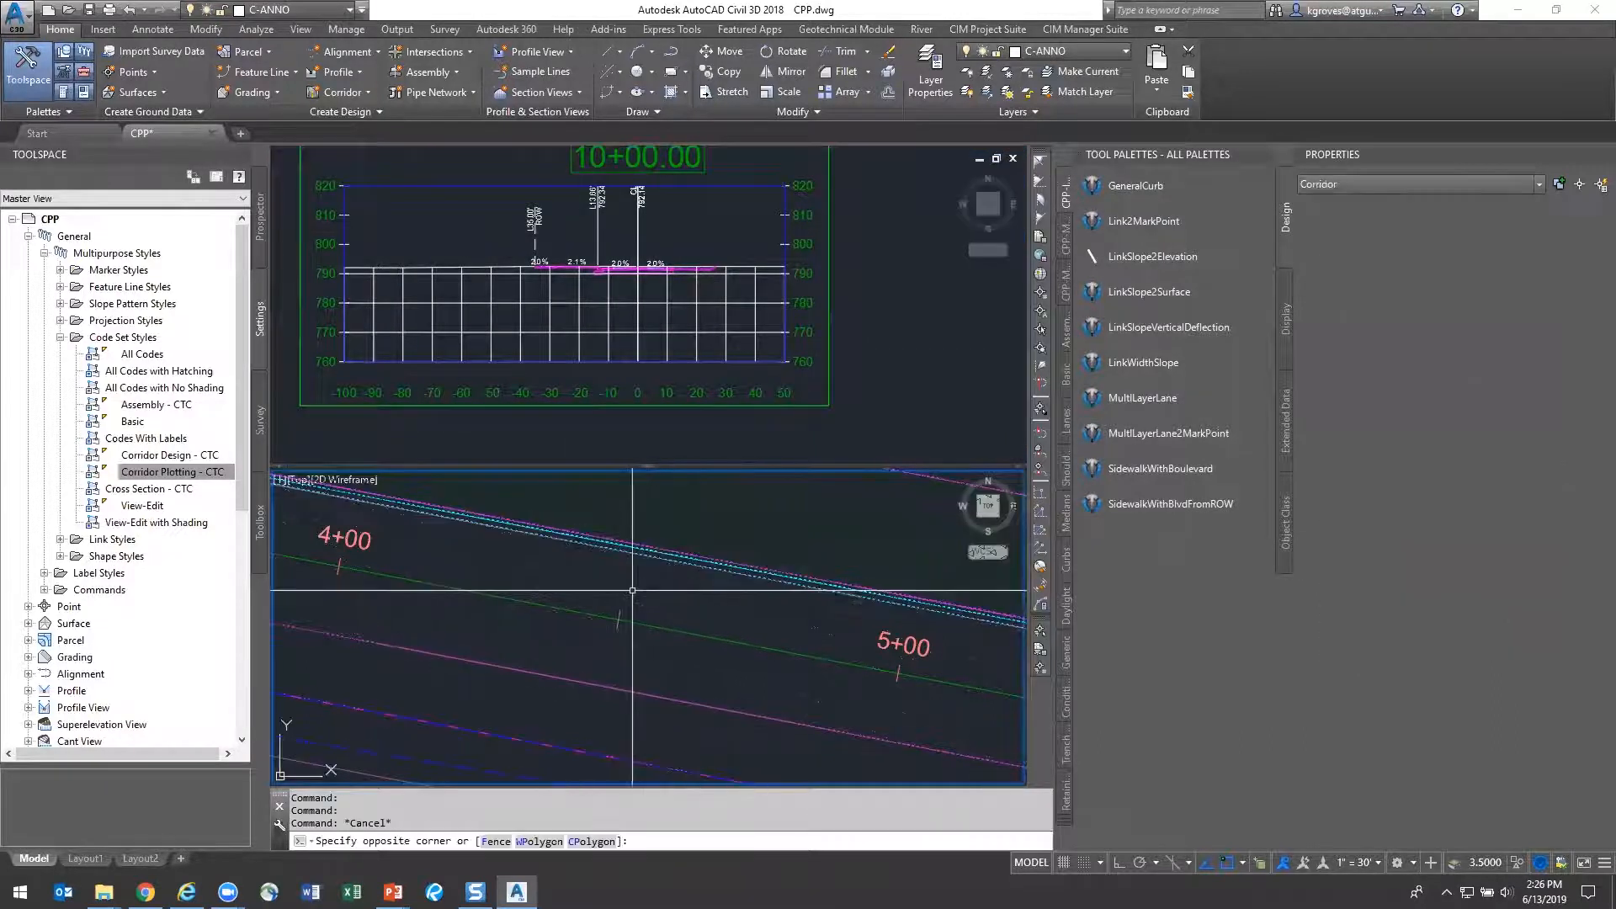
click(640, 589)
scroll(700, 625, down, 4)
scroll(627, 609, up, 3)
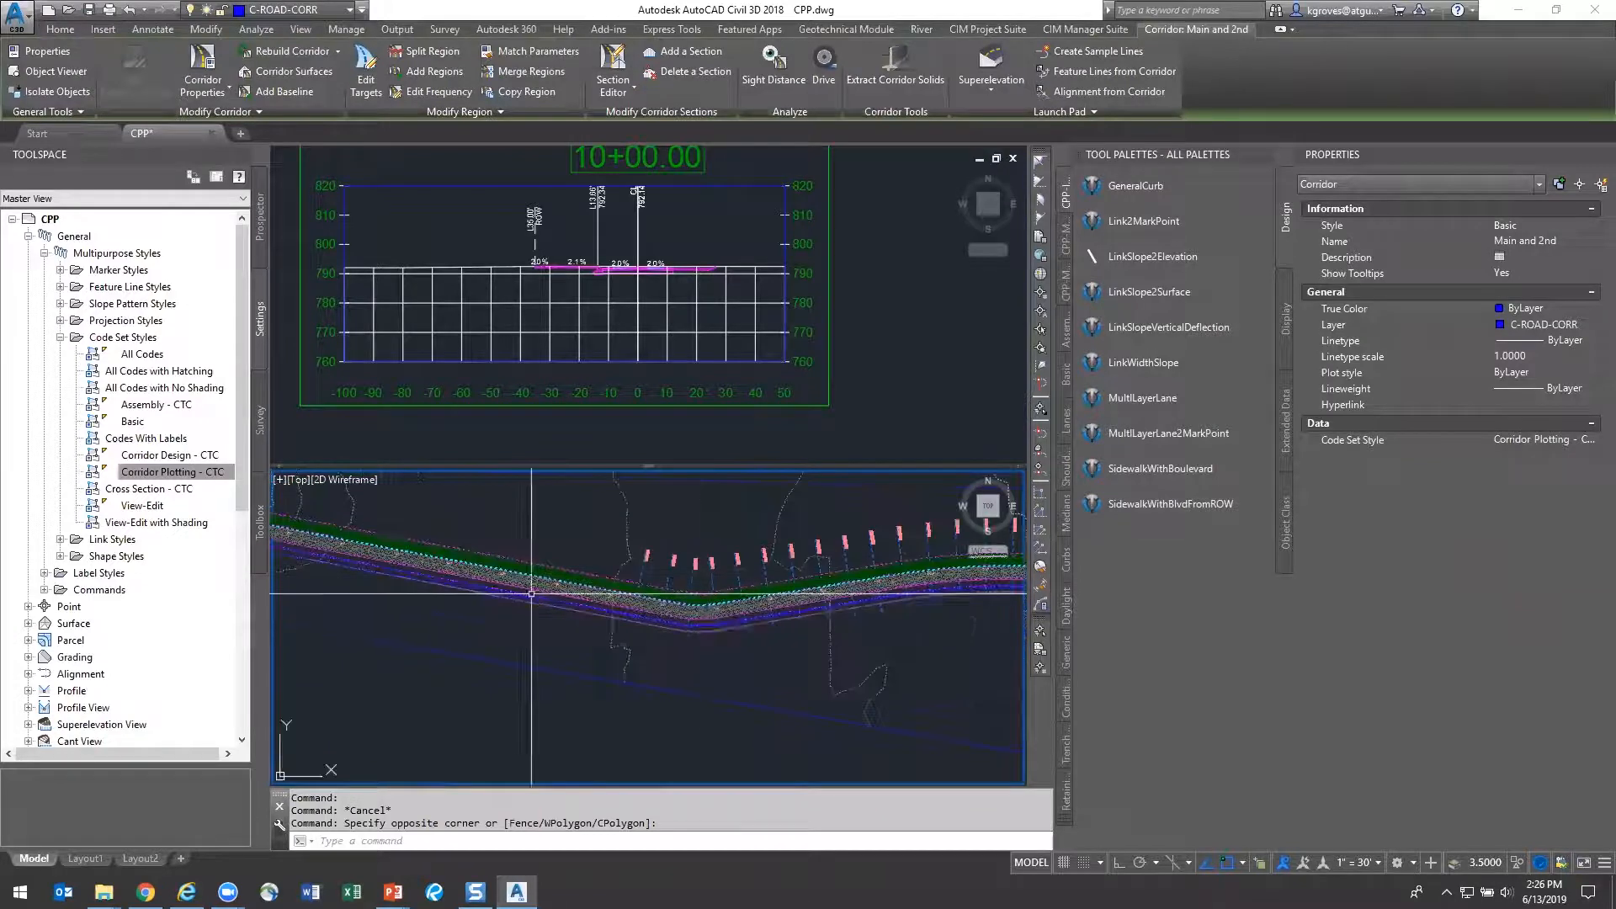
key(Escape)
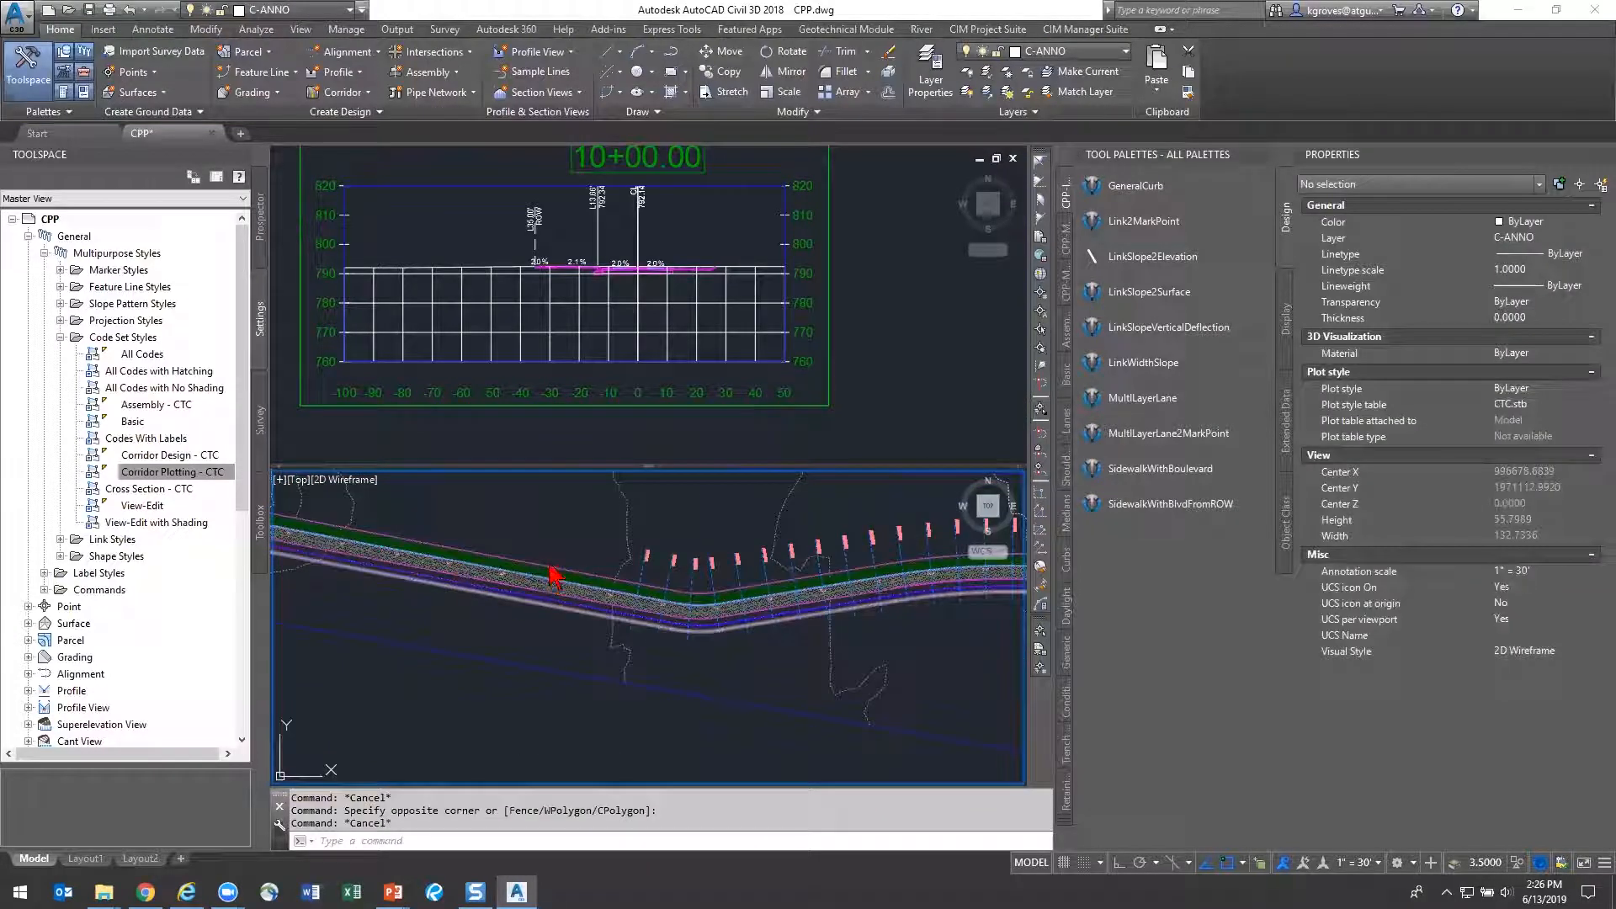
click(572, 290)
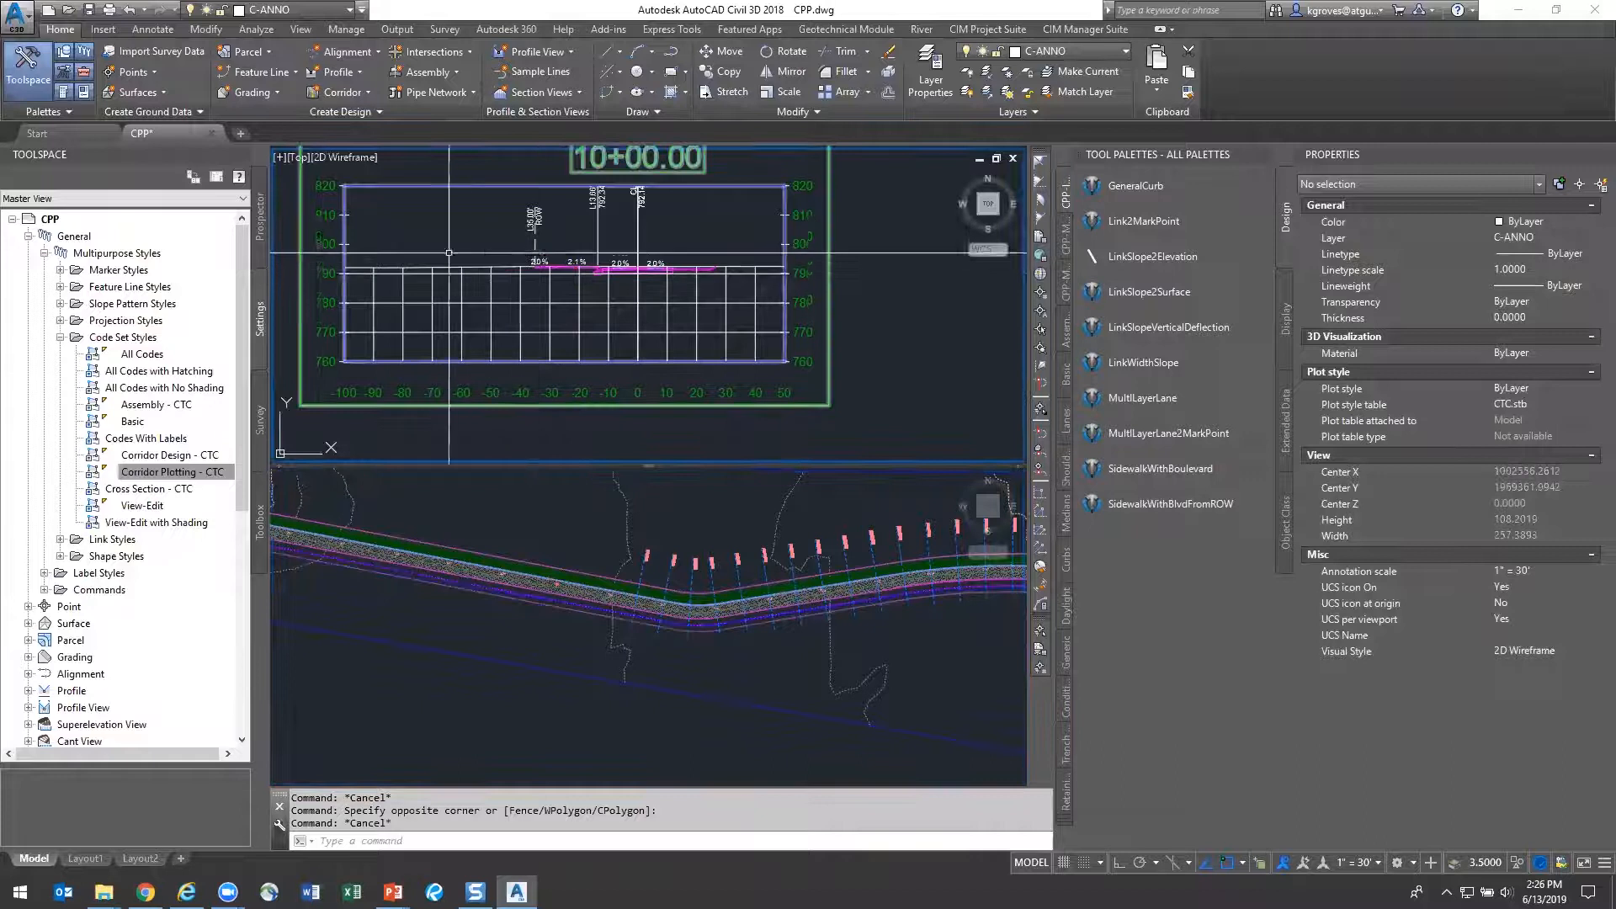
scroll(571, 290, up, 4)
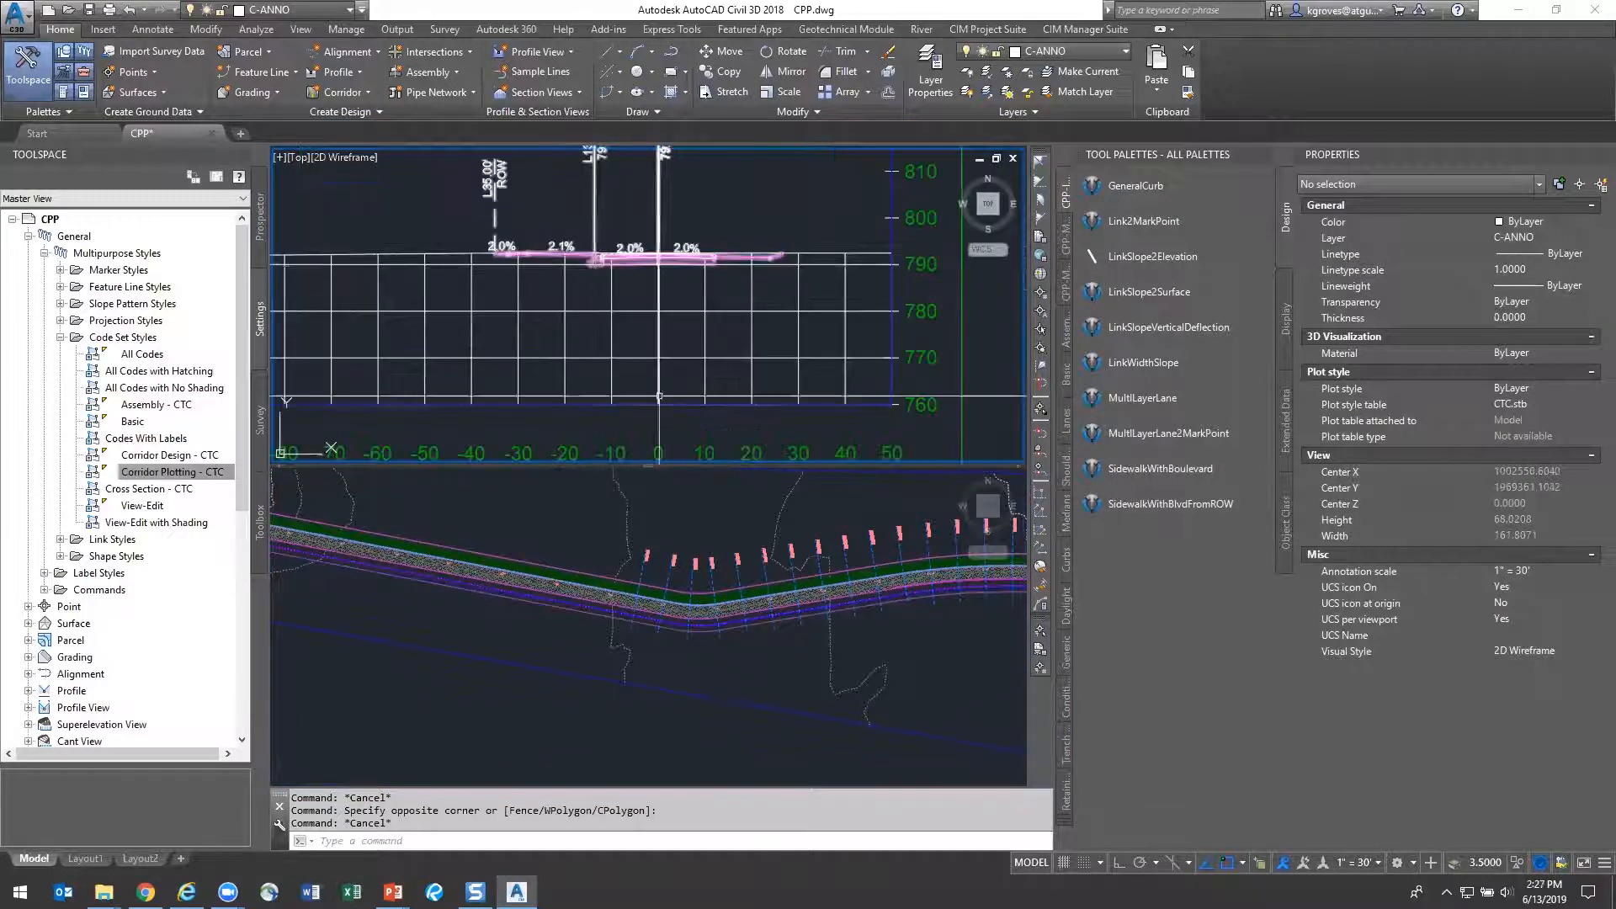
click(740, 589)
click(742, 594)
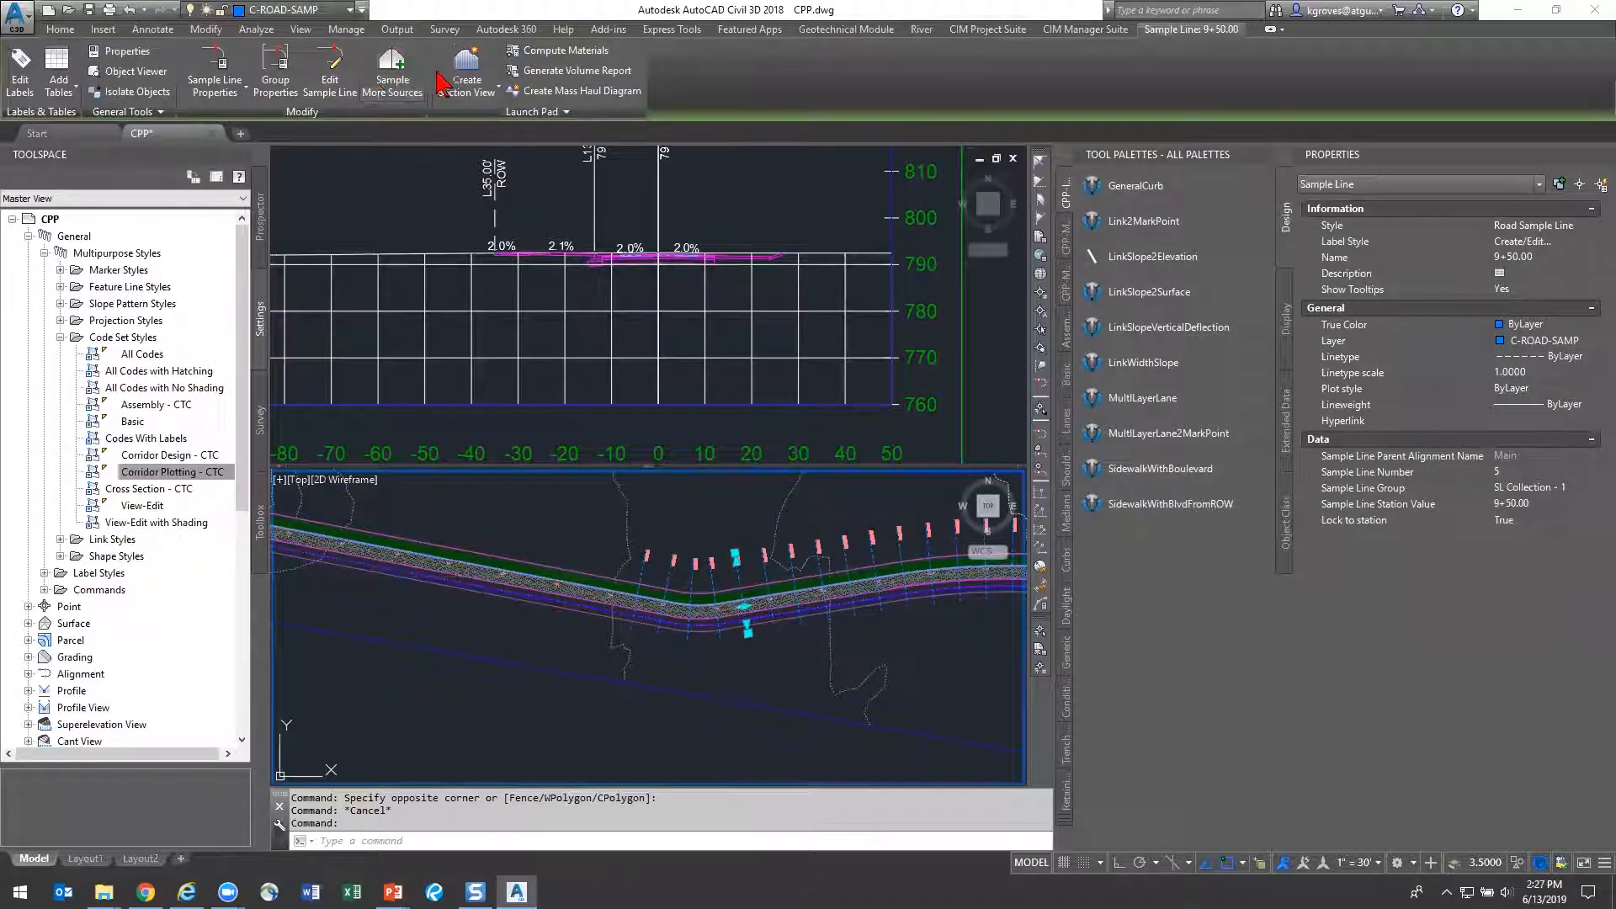
click(392, 65)
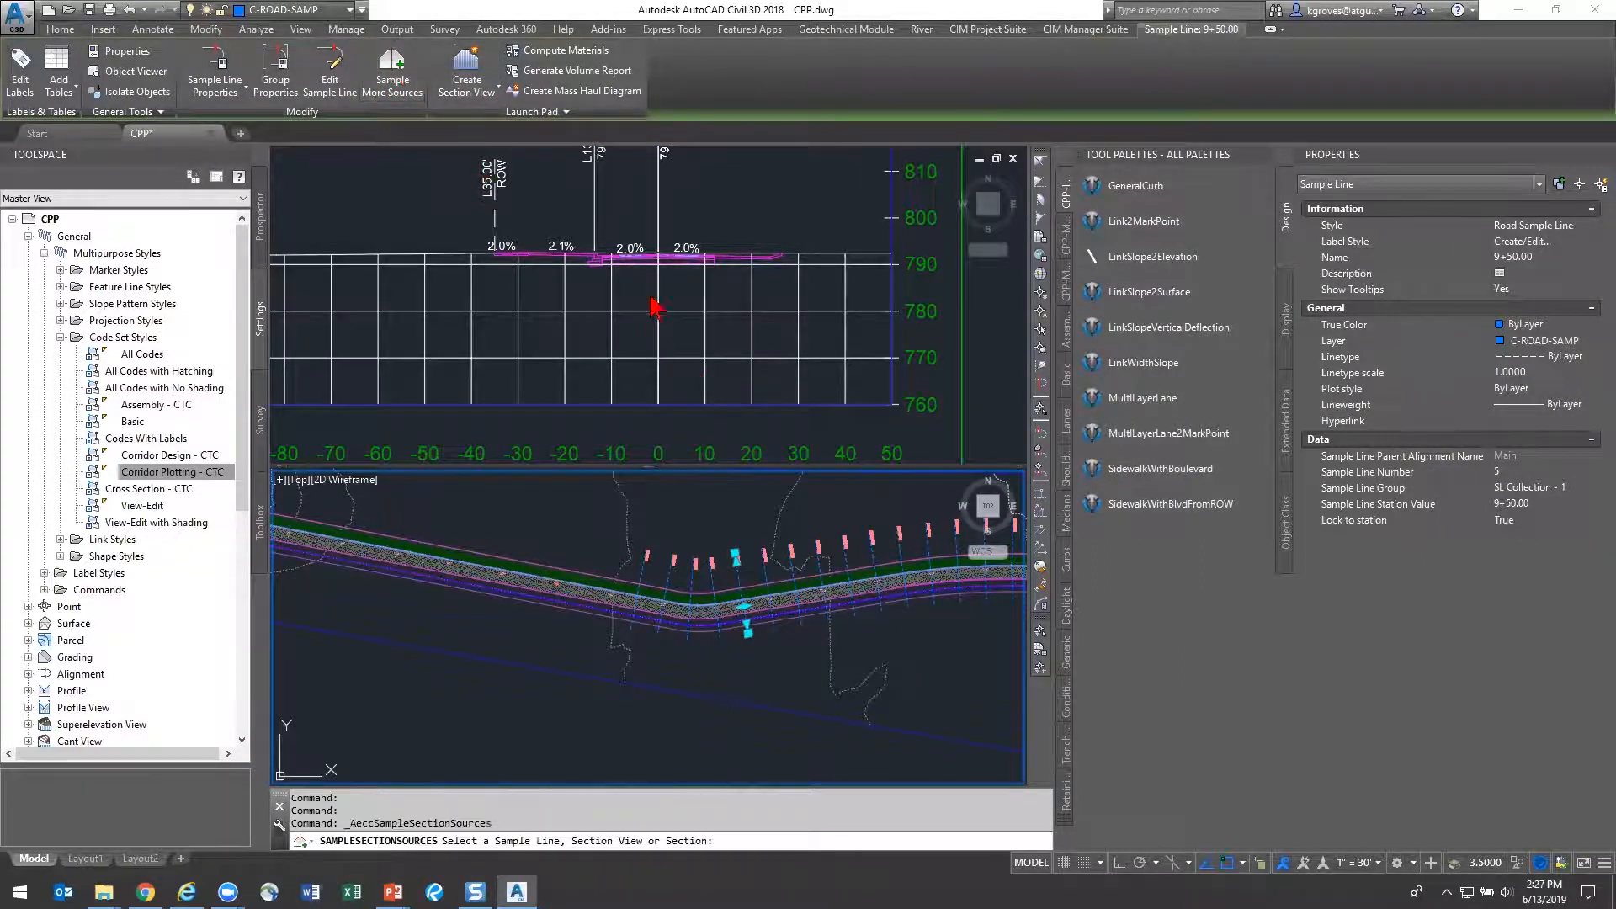
key(Escape)
key(Escape)
Try to compute materials for SL Collection - 1 with the CTC Cut | Fill criteria, assigning the EG and DATUM surfaces
click(711, 379)
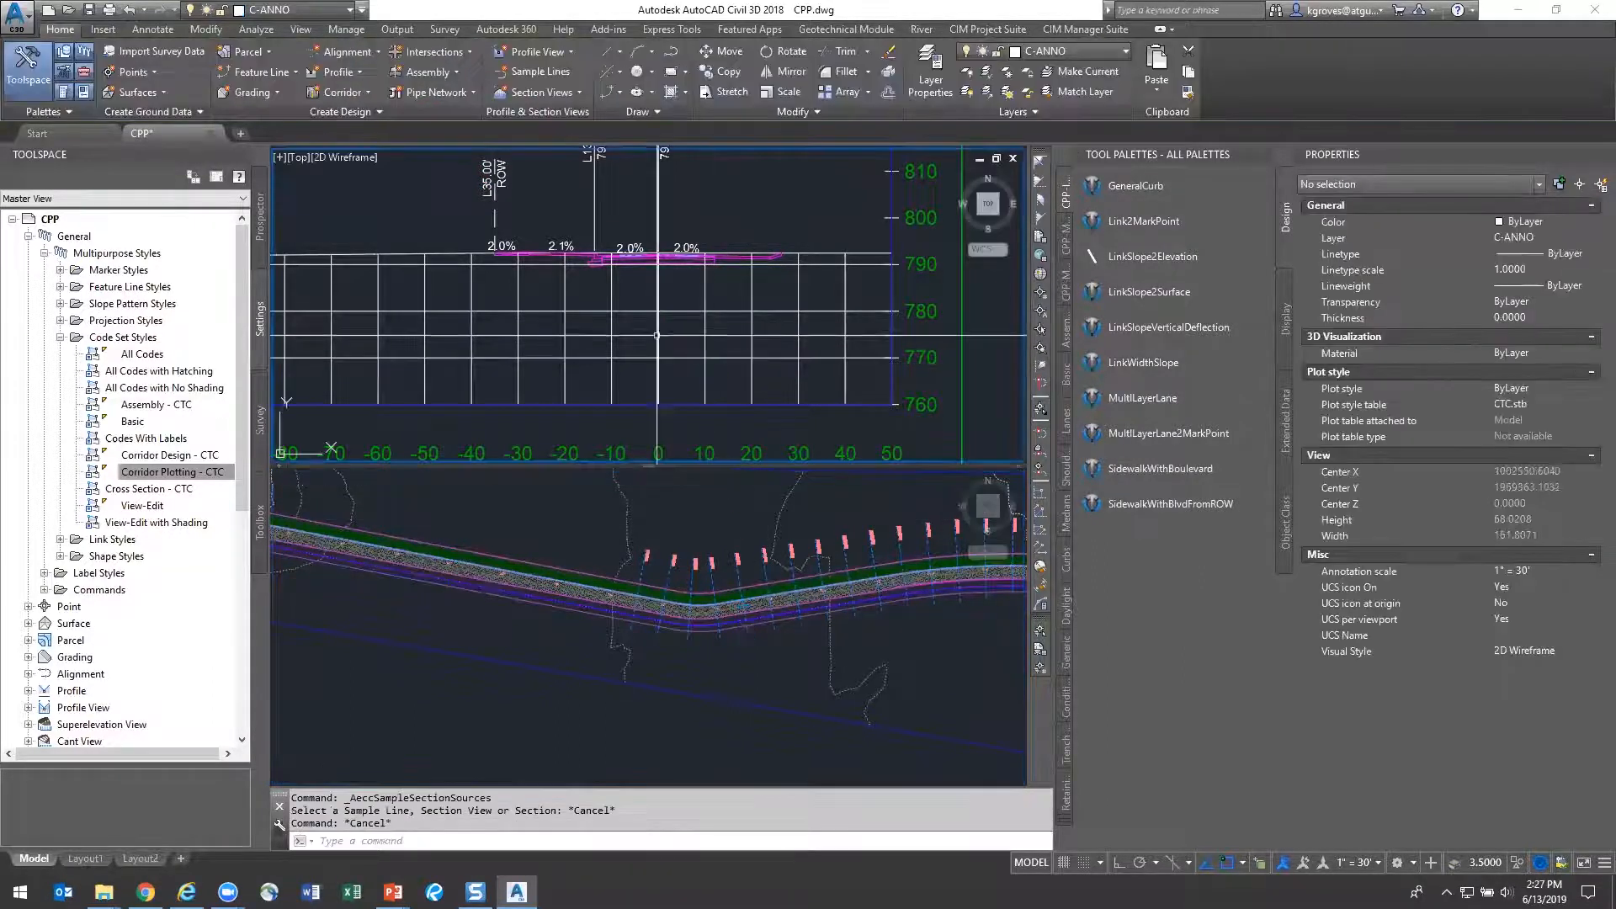
click(653, 330)
click(611, 301)
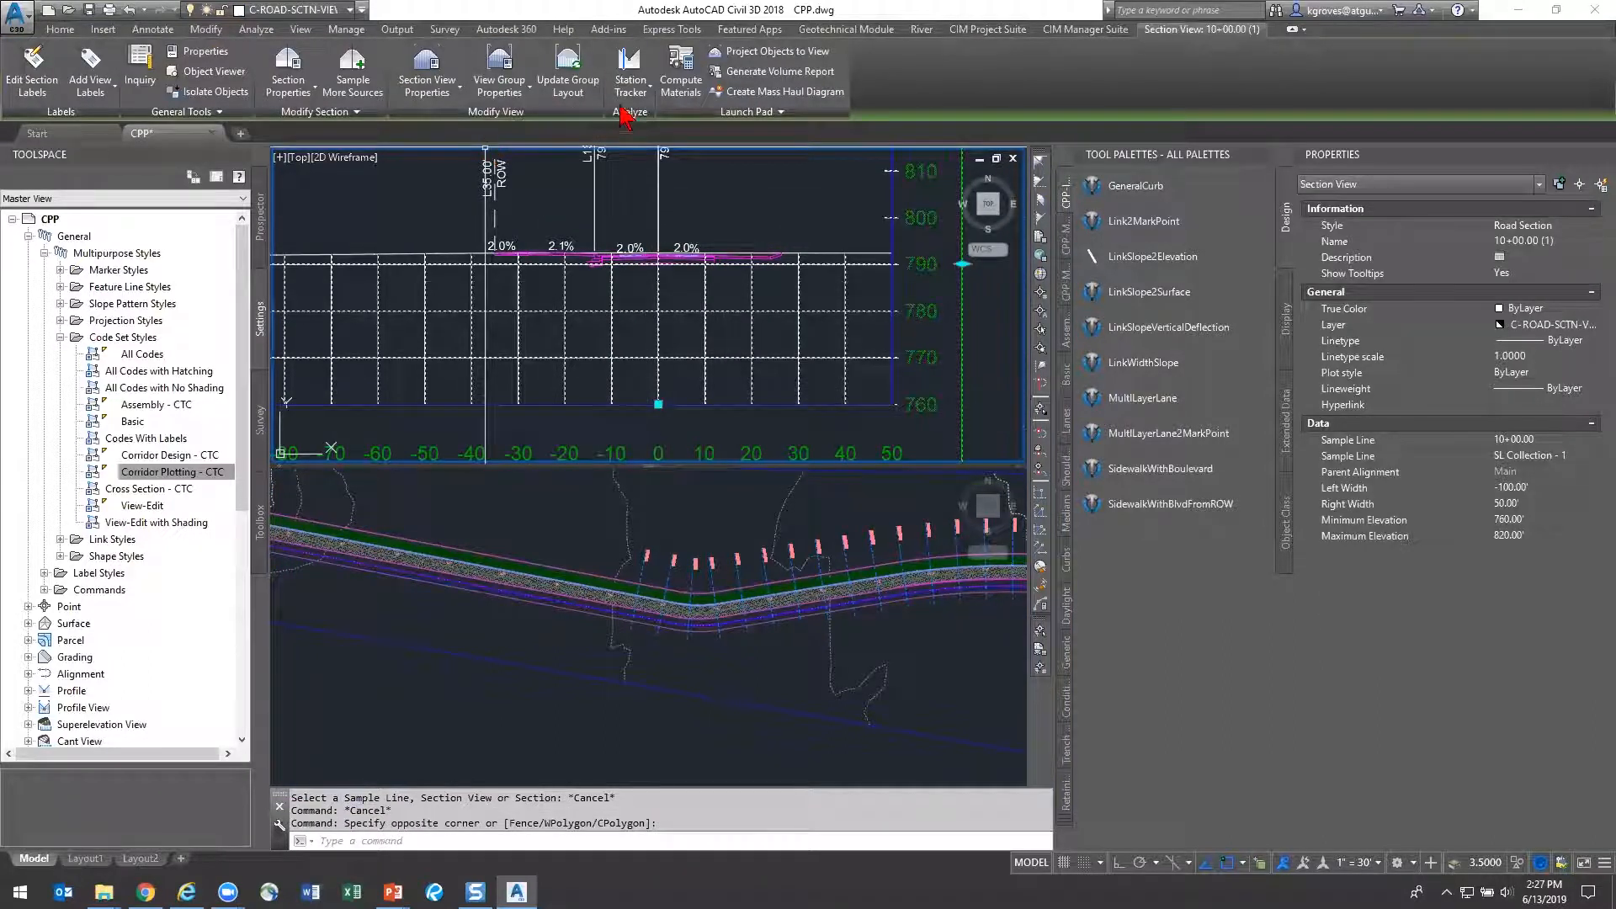
click(681, 69)
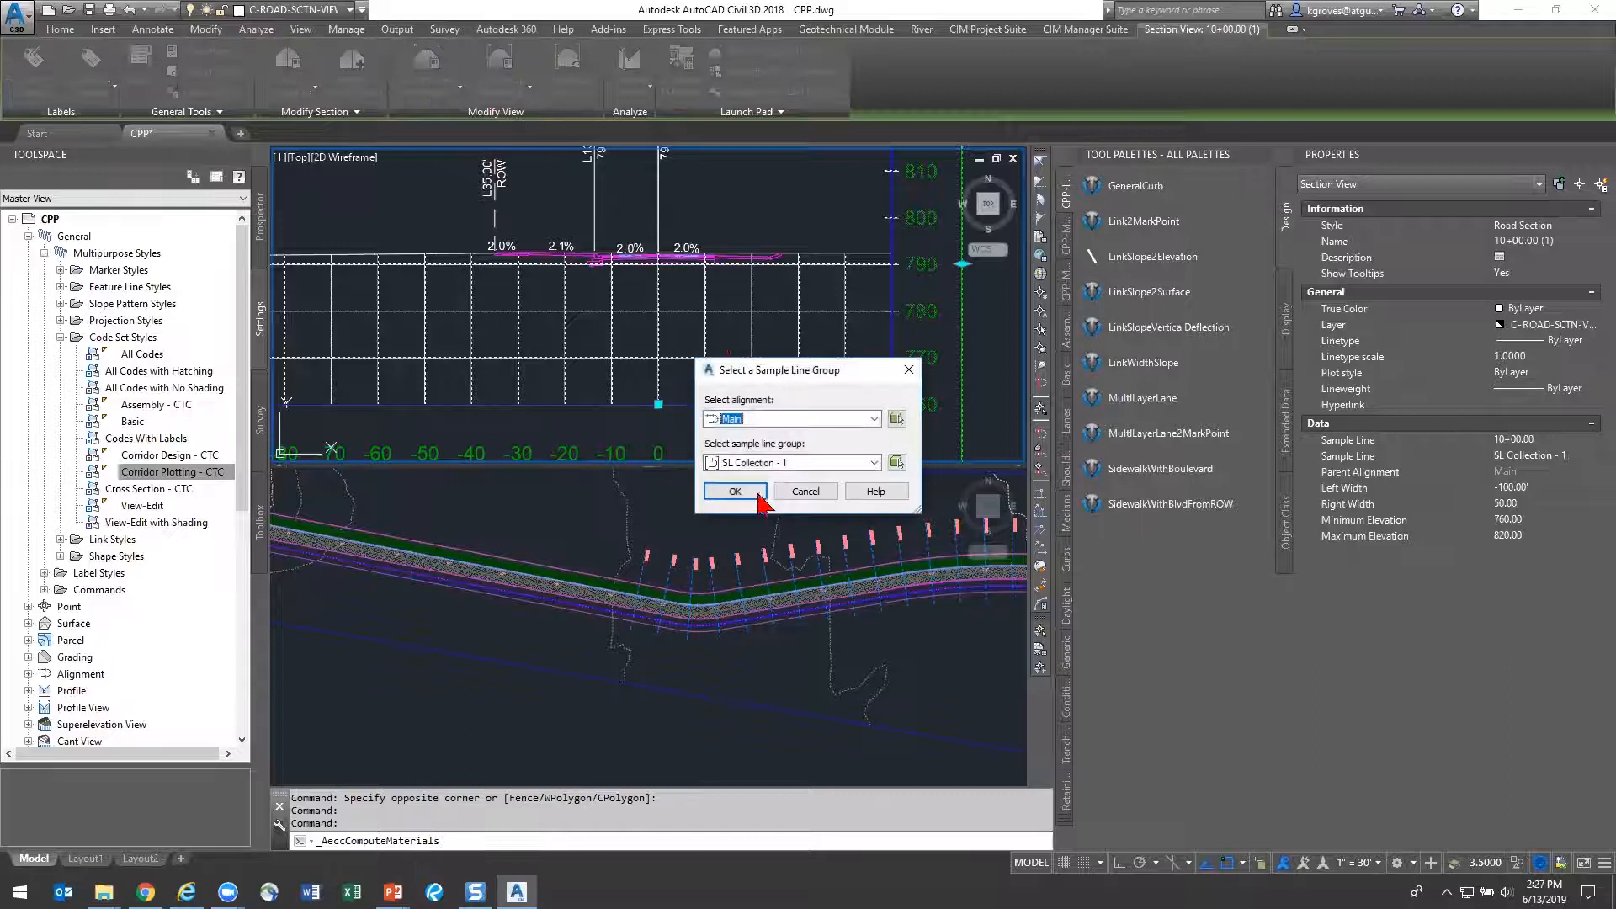
click(760, 496)
click(646, 272)
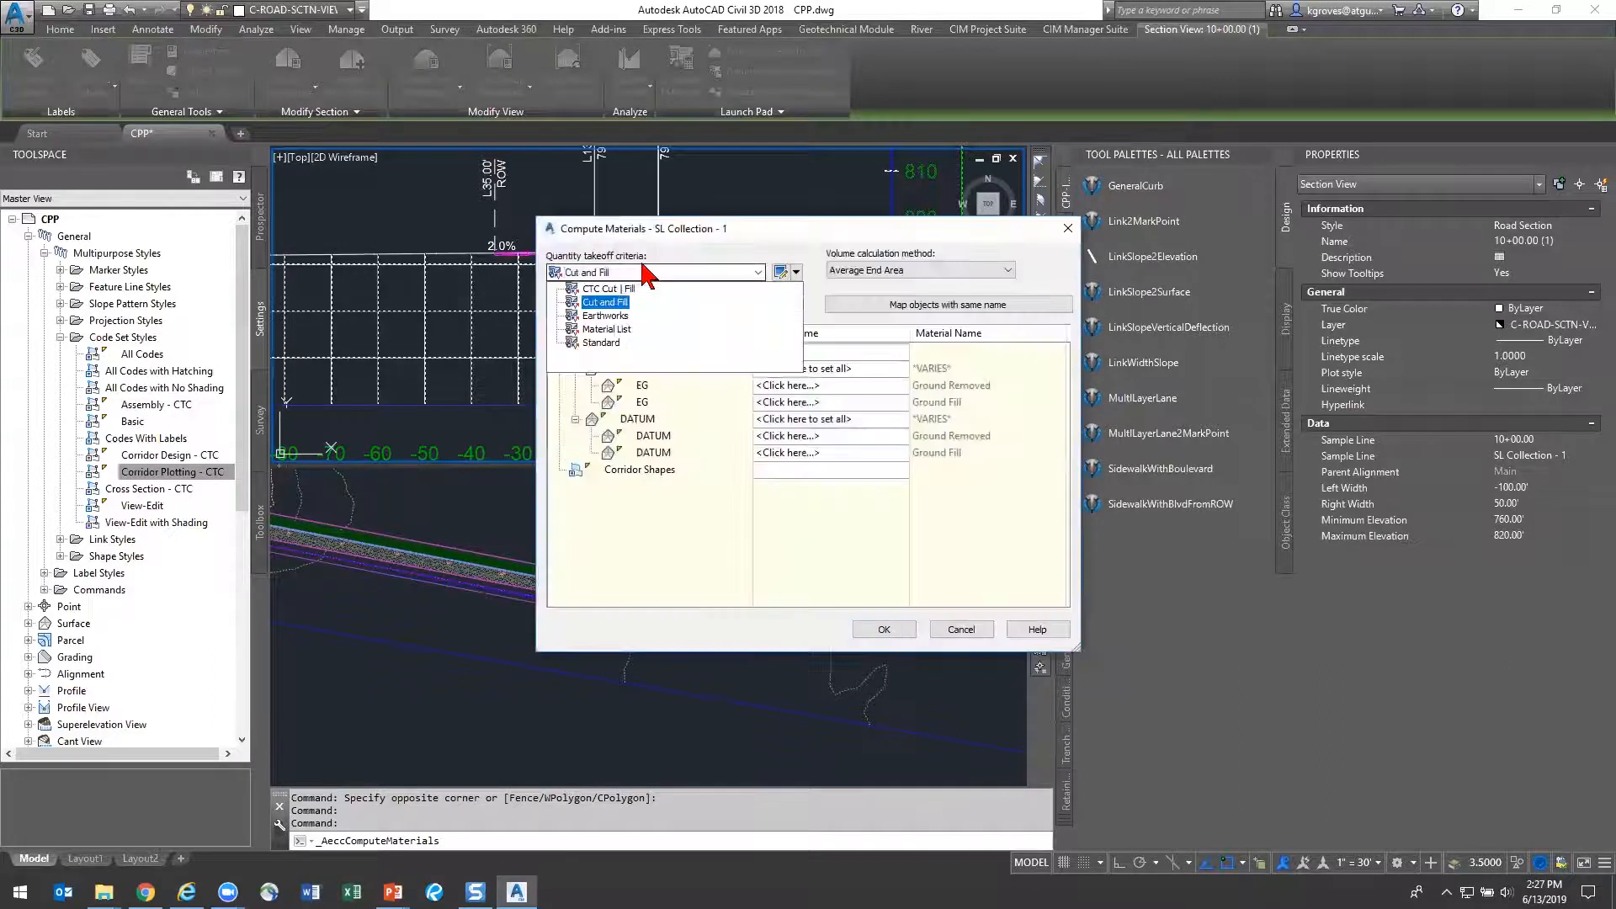
click(614, 289)
click(798, 375)
click(799, 372)
click(808, 385)
click(809, 419)
click(810, 437)
click(959, 631)
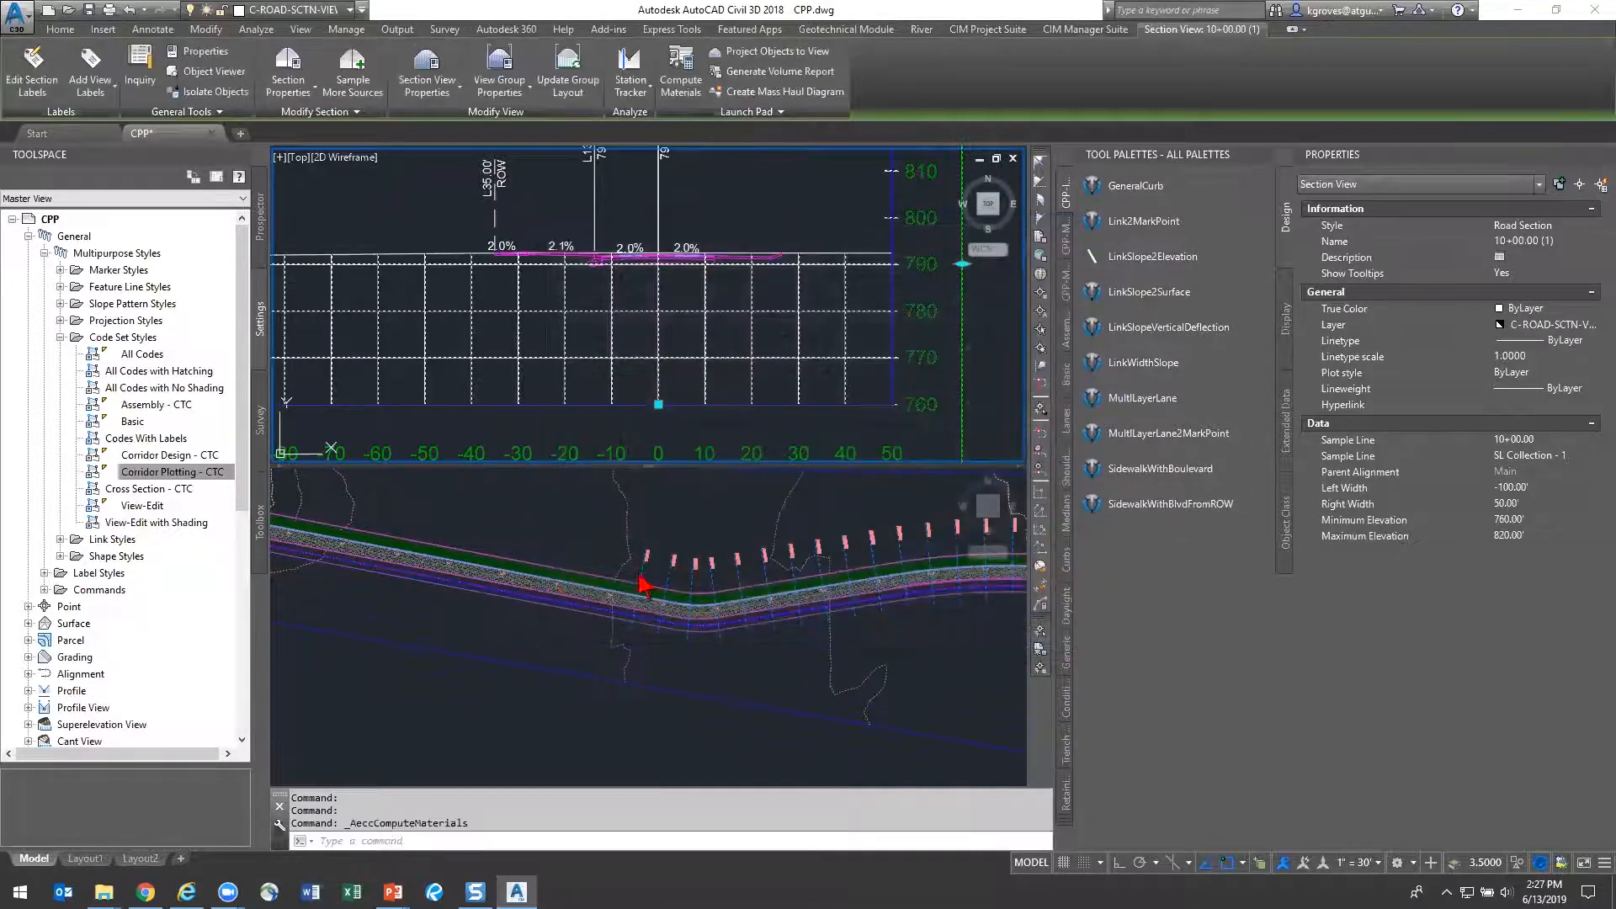
Add a surface named CORR-DATUM to the Main and 2nd corridor
click(642, 584)
click(541, 570)
key(Escape)
click(546, 571)
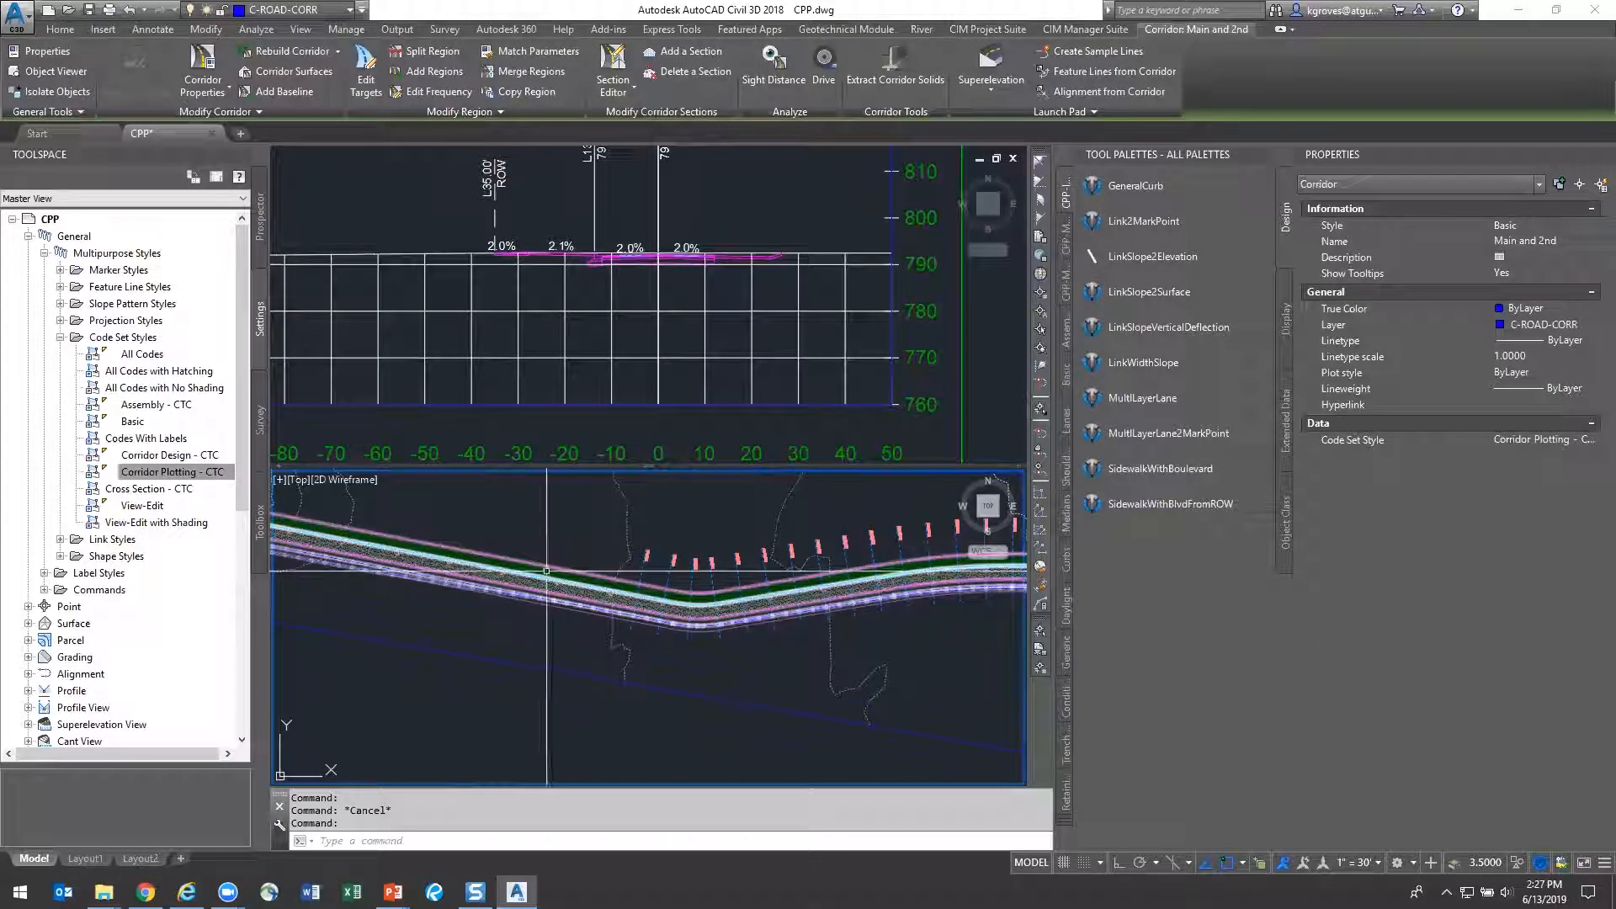
click(271, 74)
click(546, 274)
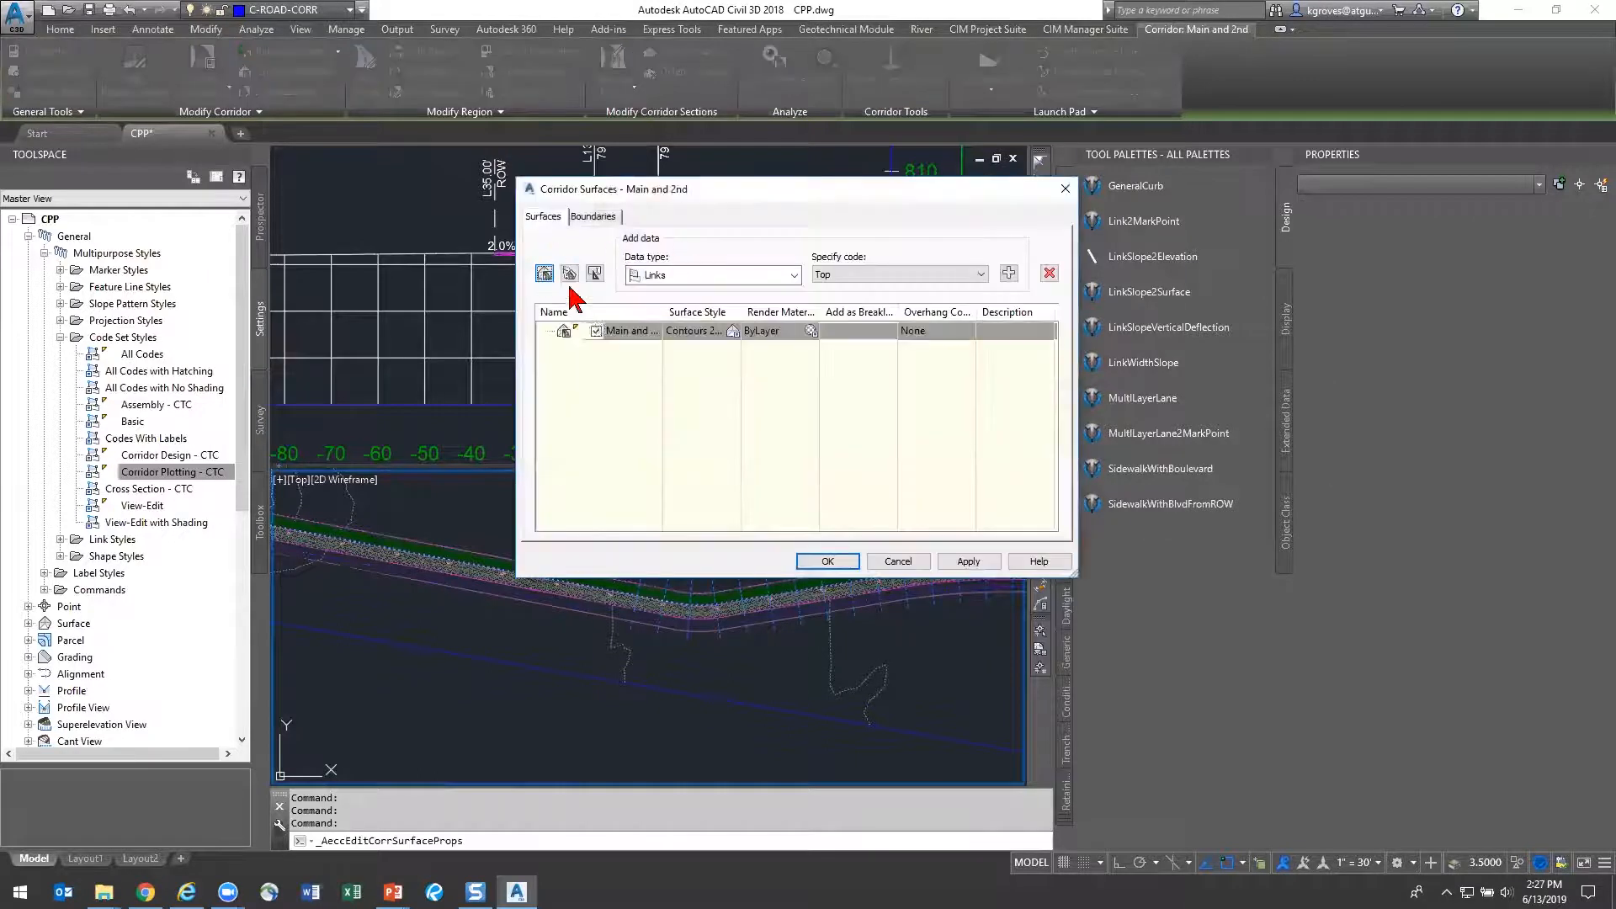
click(643, 334)
text(CORR-DA)
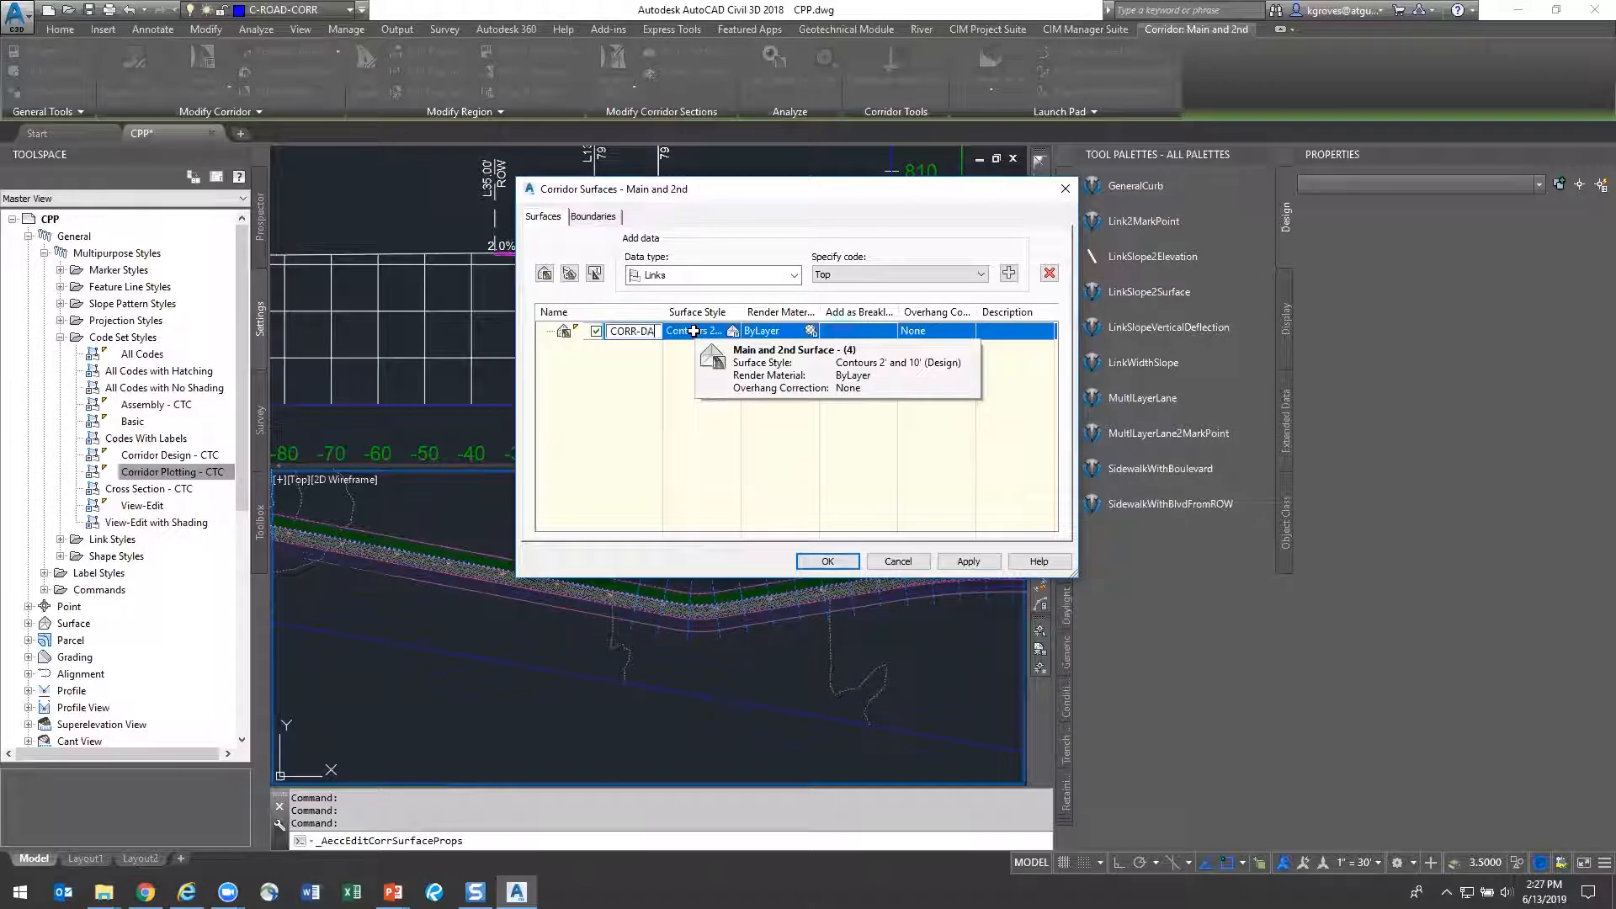
key(Return)
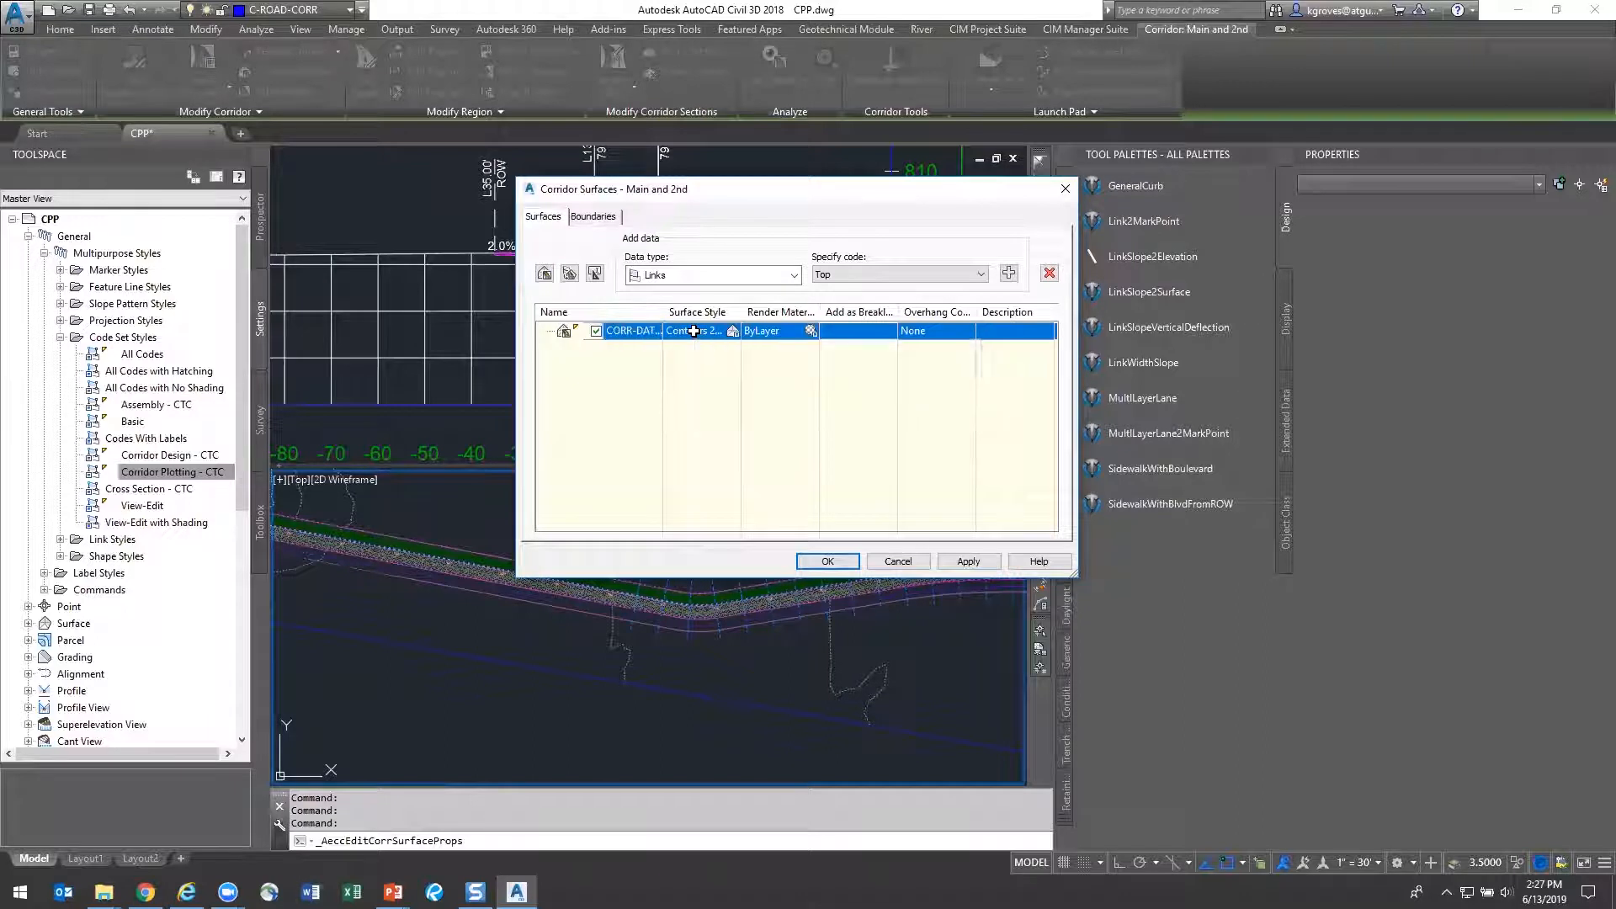
Add a second corridor surface named CORR-FG
click(546, 274)
click(624, 351)
text(CORR-FG)
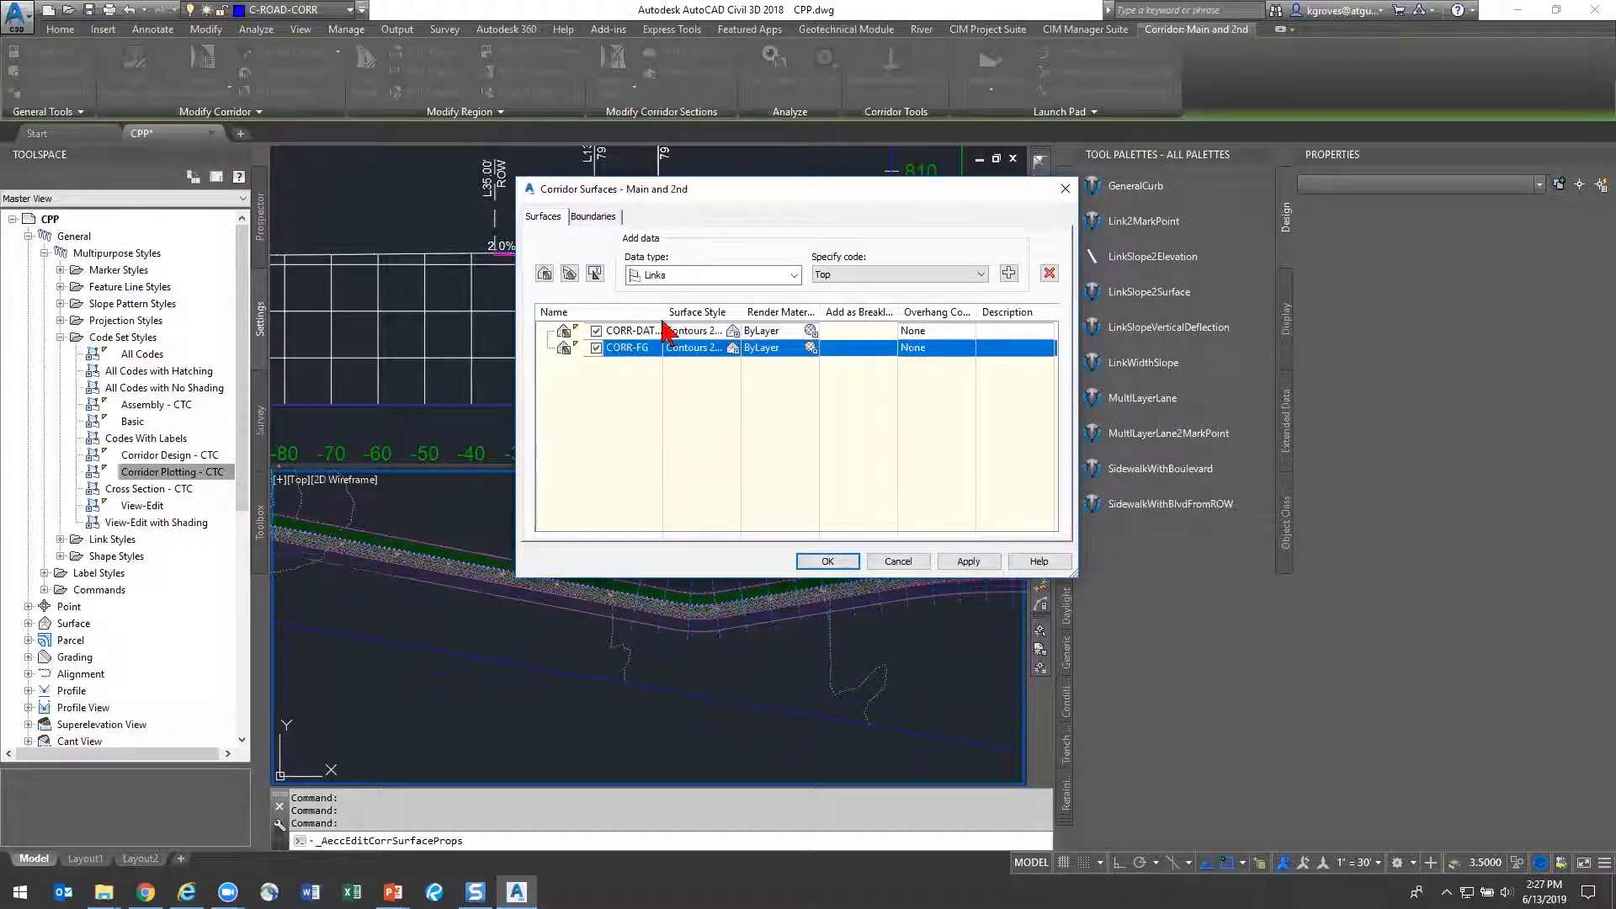
Add the Datum link code to the CORR-DATUM surface
click(665, 330)
click(836, 281)
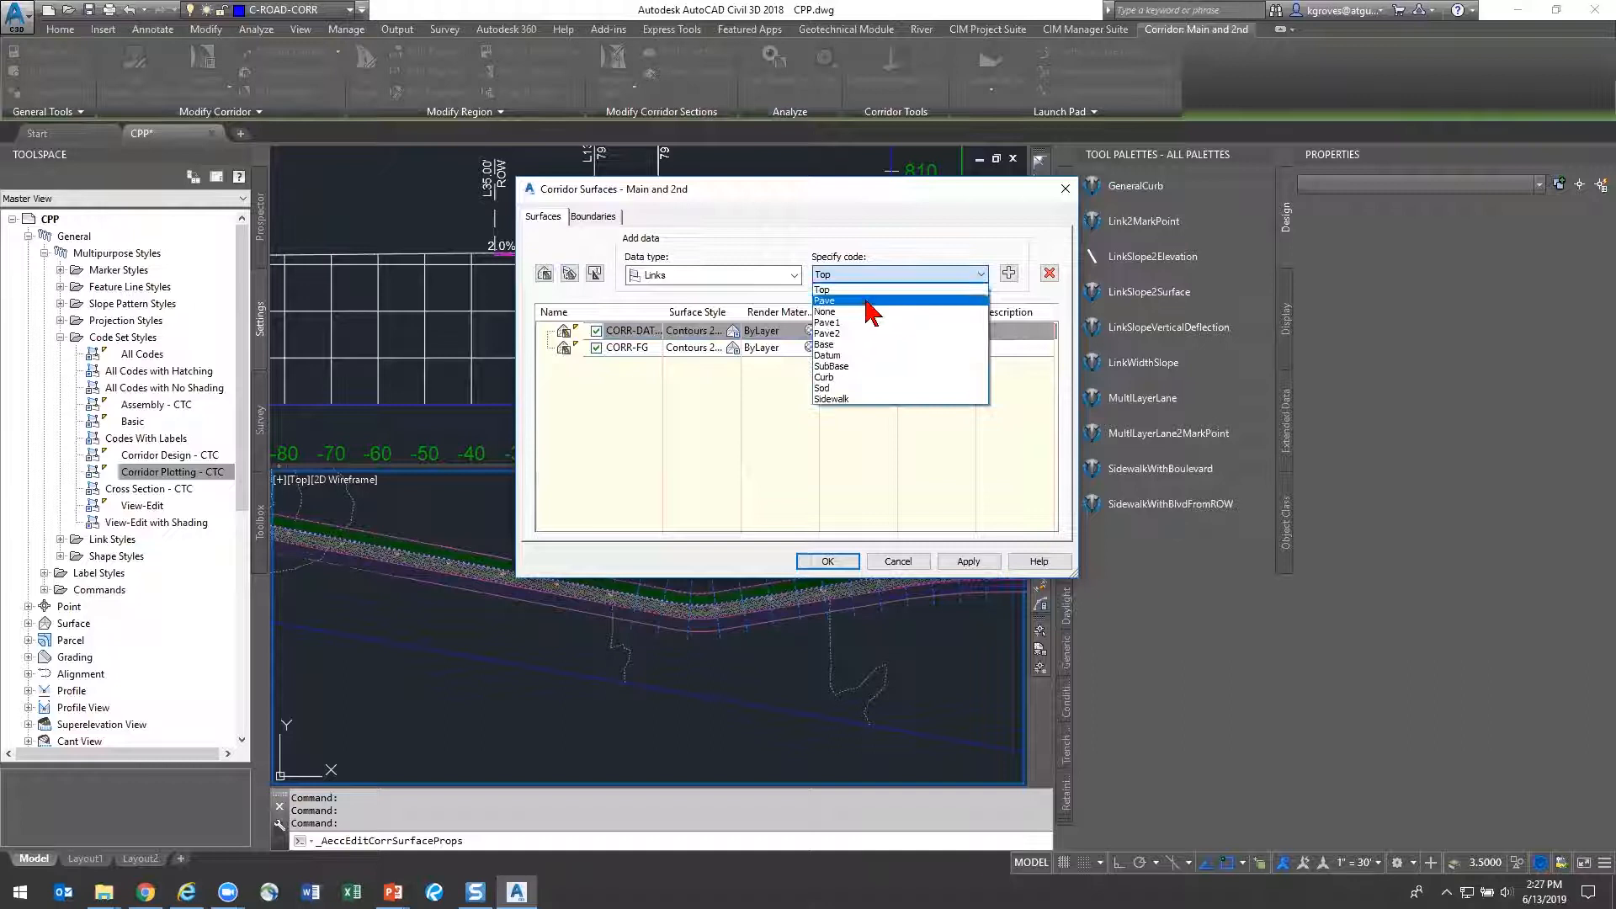
click(859, 357)
click(1008, 274)
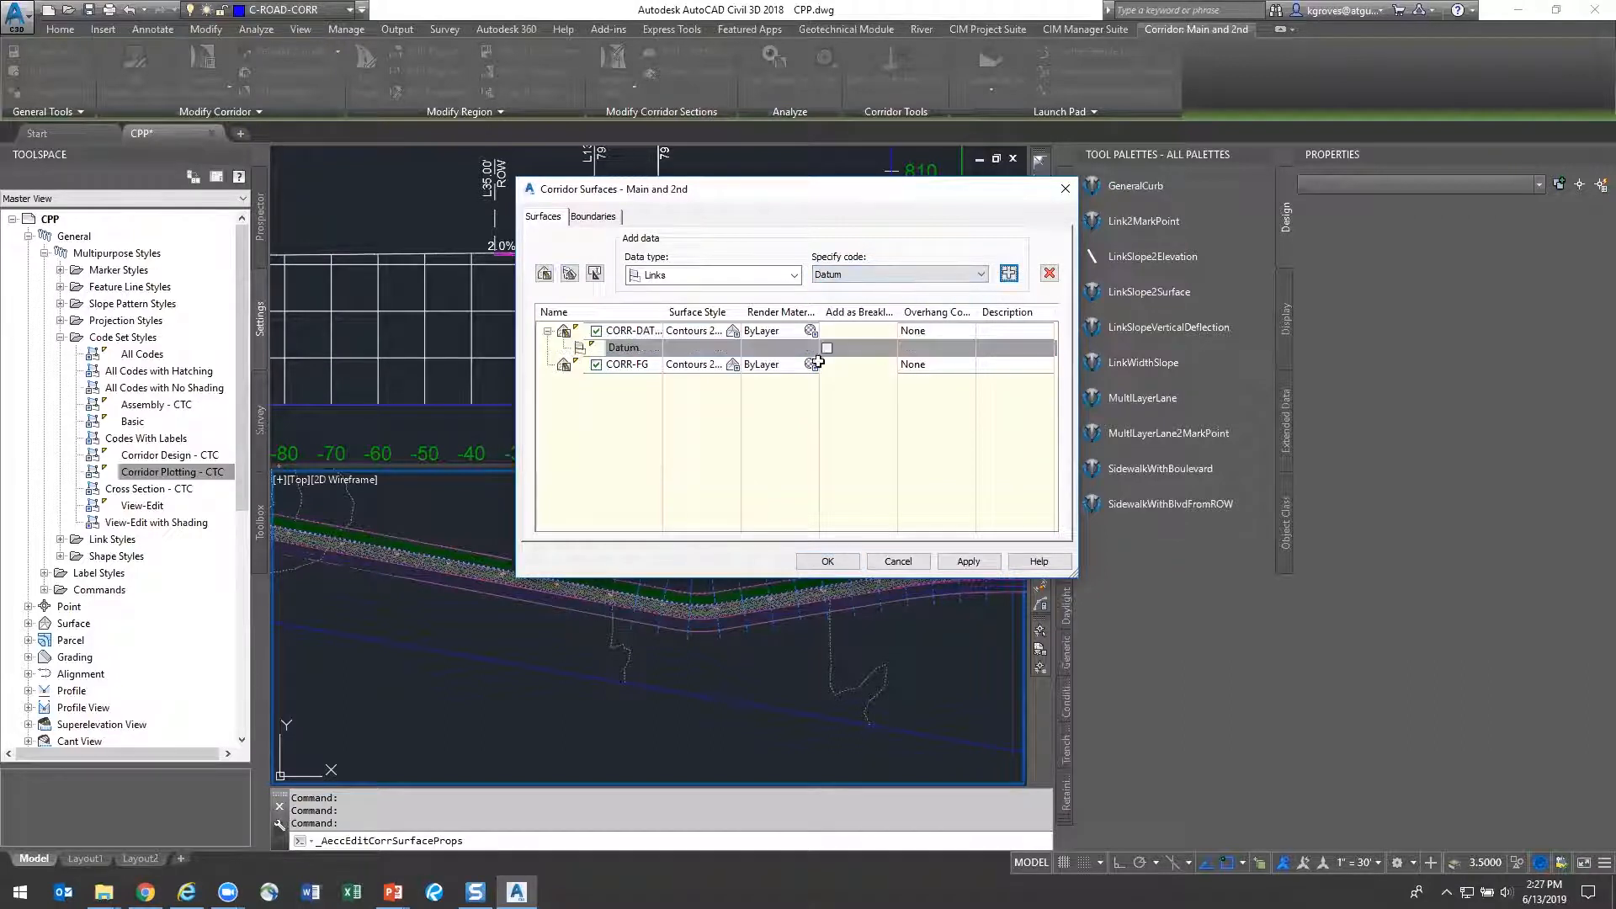
Set the CORR-DATUM surface's overhang correction to Bottom Links, then apply the surfaces and rebuild the corridor
click(917, 330)
click(919, 330)
click(921, 370)
click(828, 561)
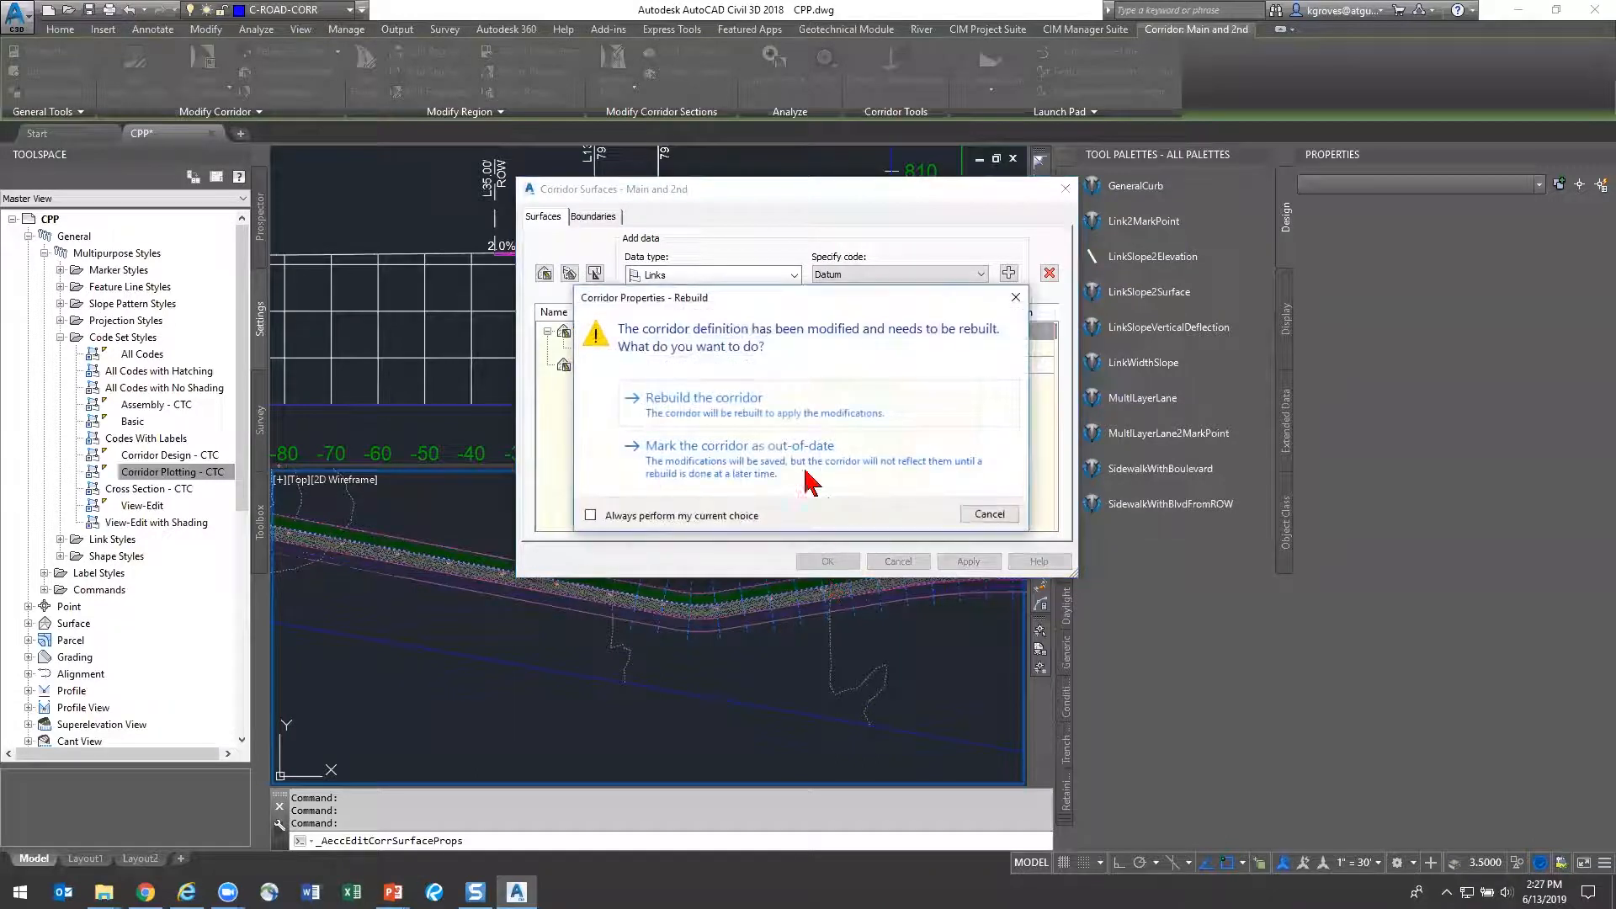
click(763, 407)
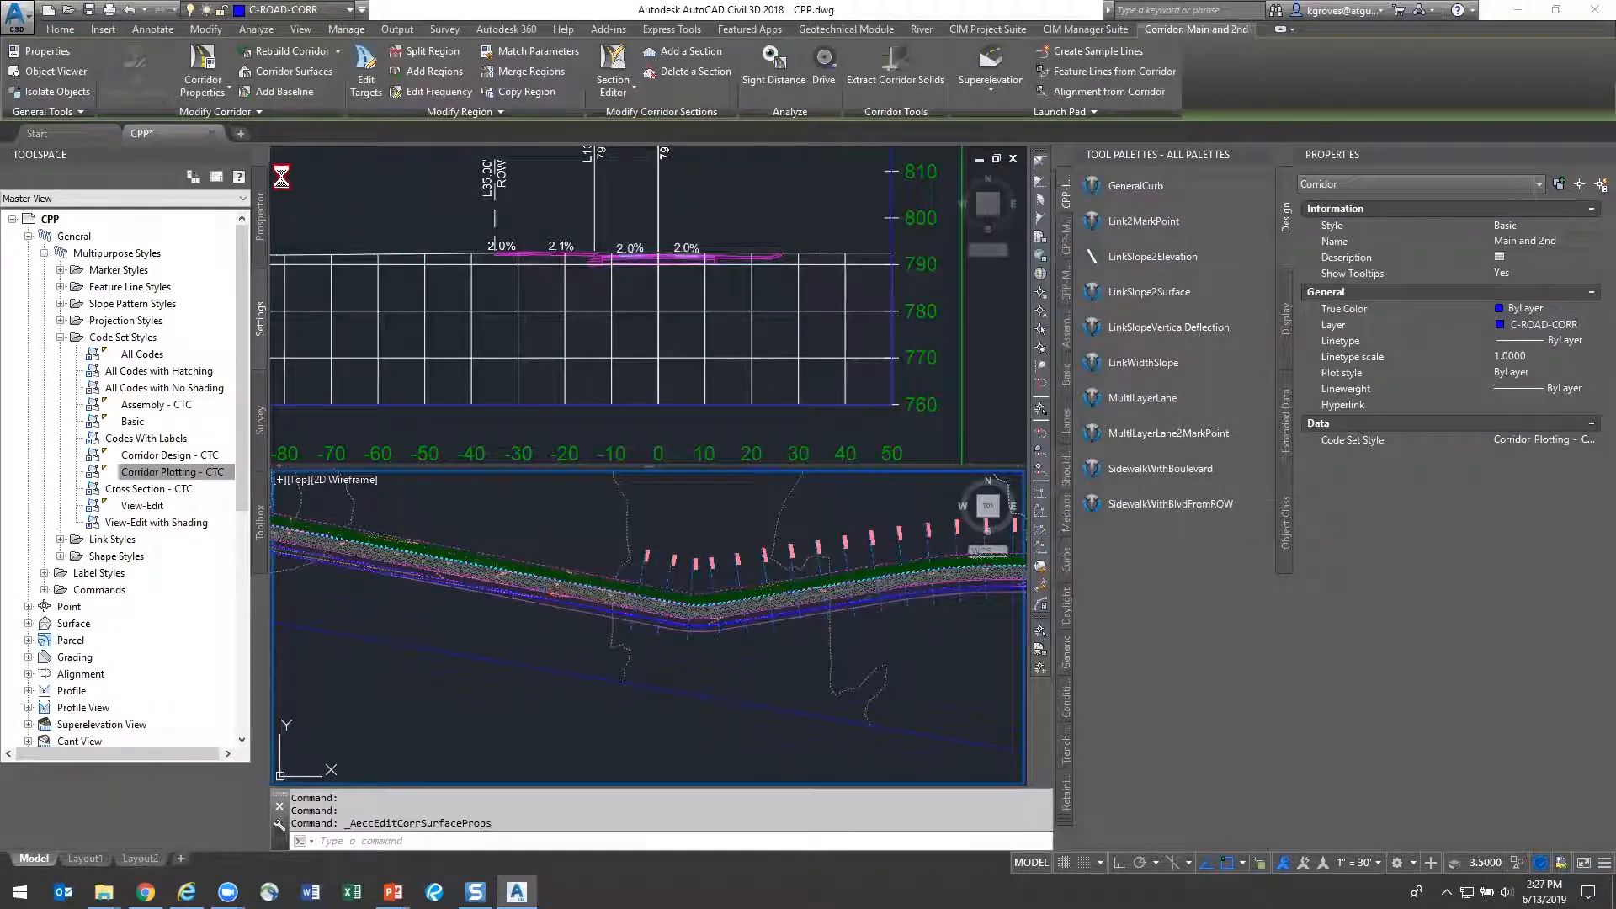
Use the corridor extents as the outer boundary of the CORR-DATUM surface and rebuild the corridor
click(265, 72)
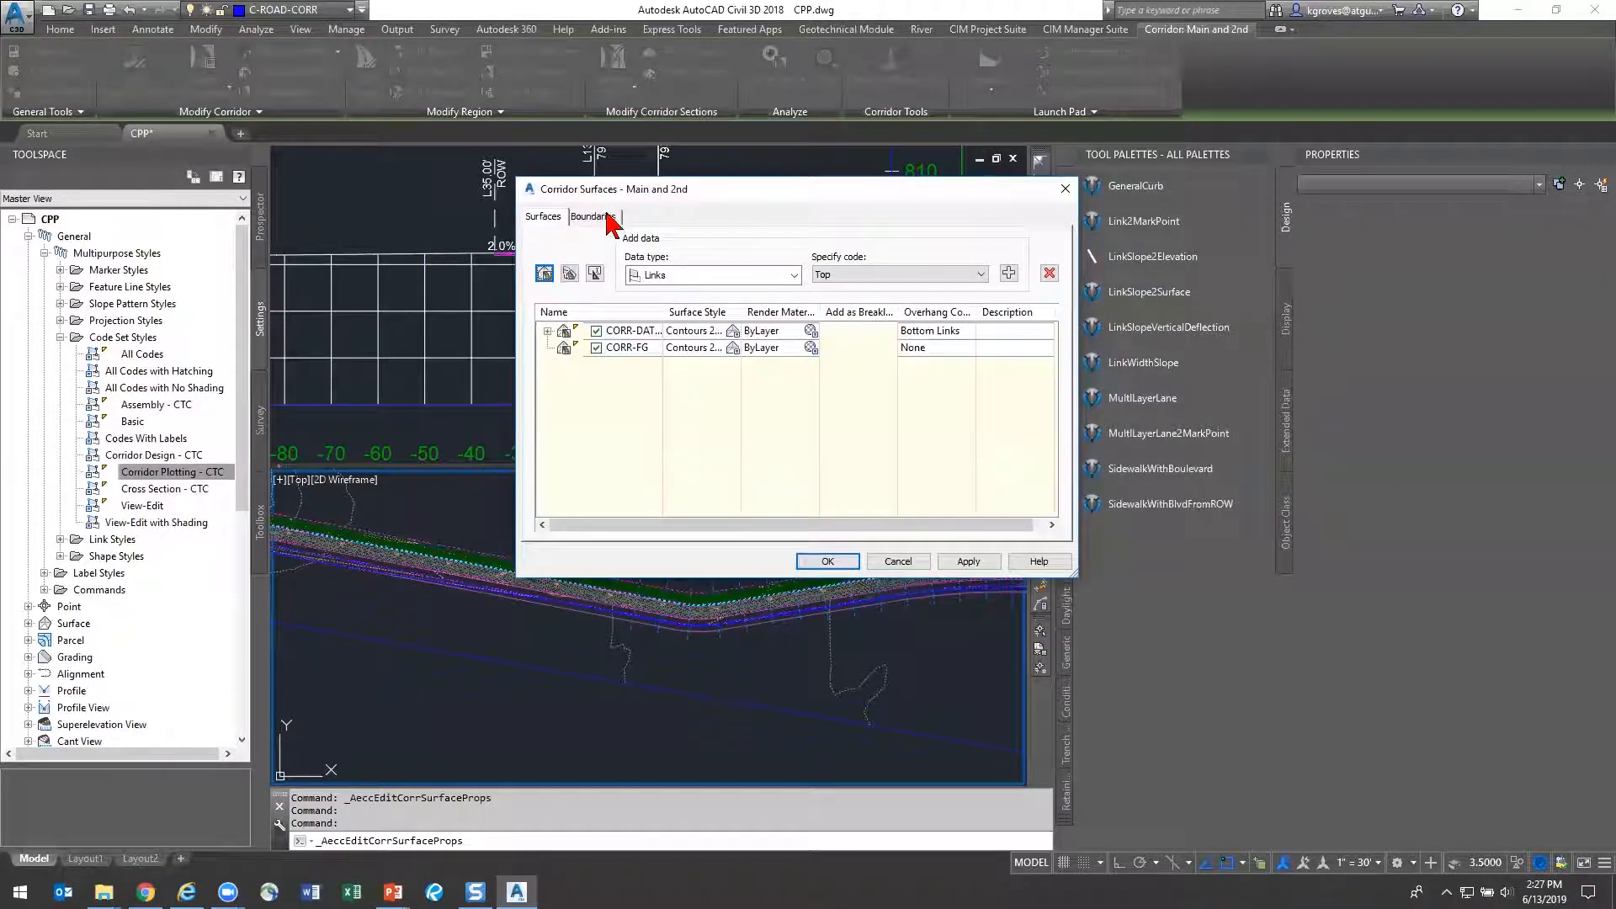
click(593, 217)
right_click(618, 271)
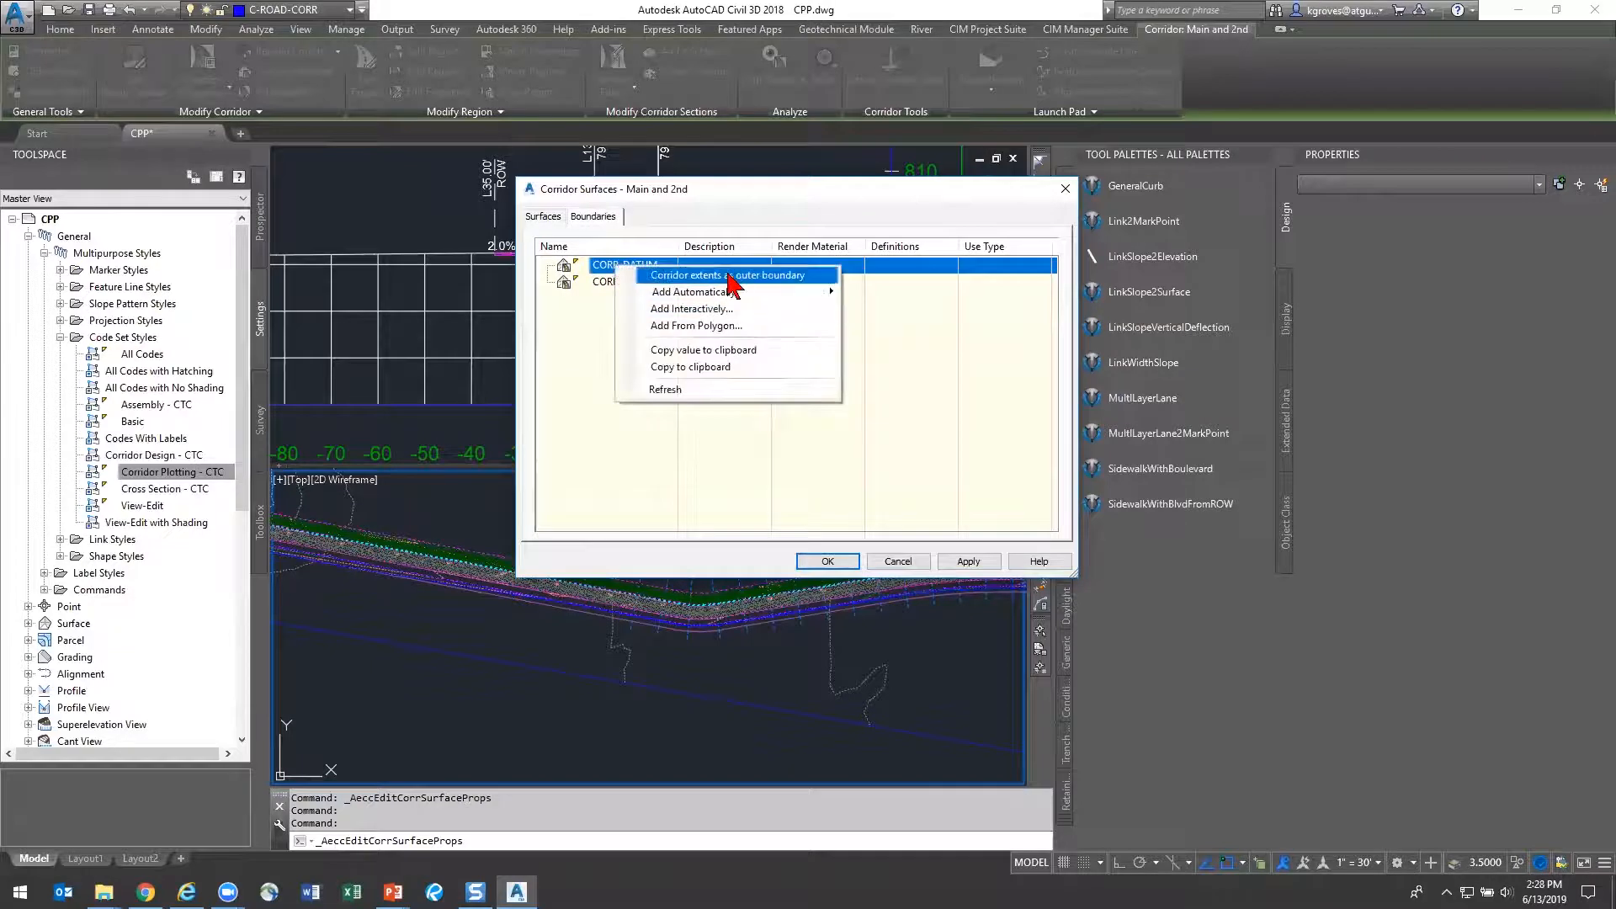
click(720, 273)
click(827, 561)
click(822, 412)
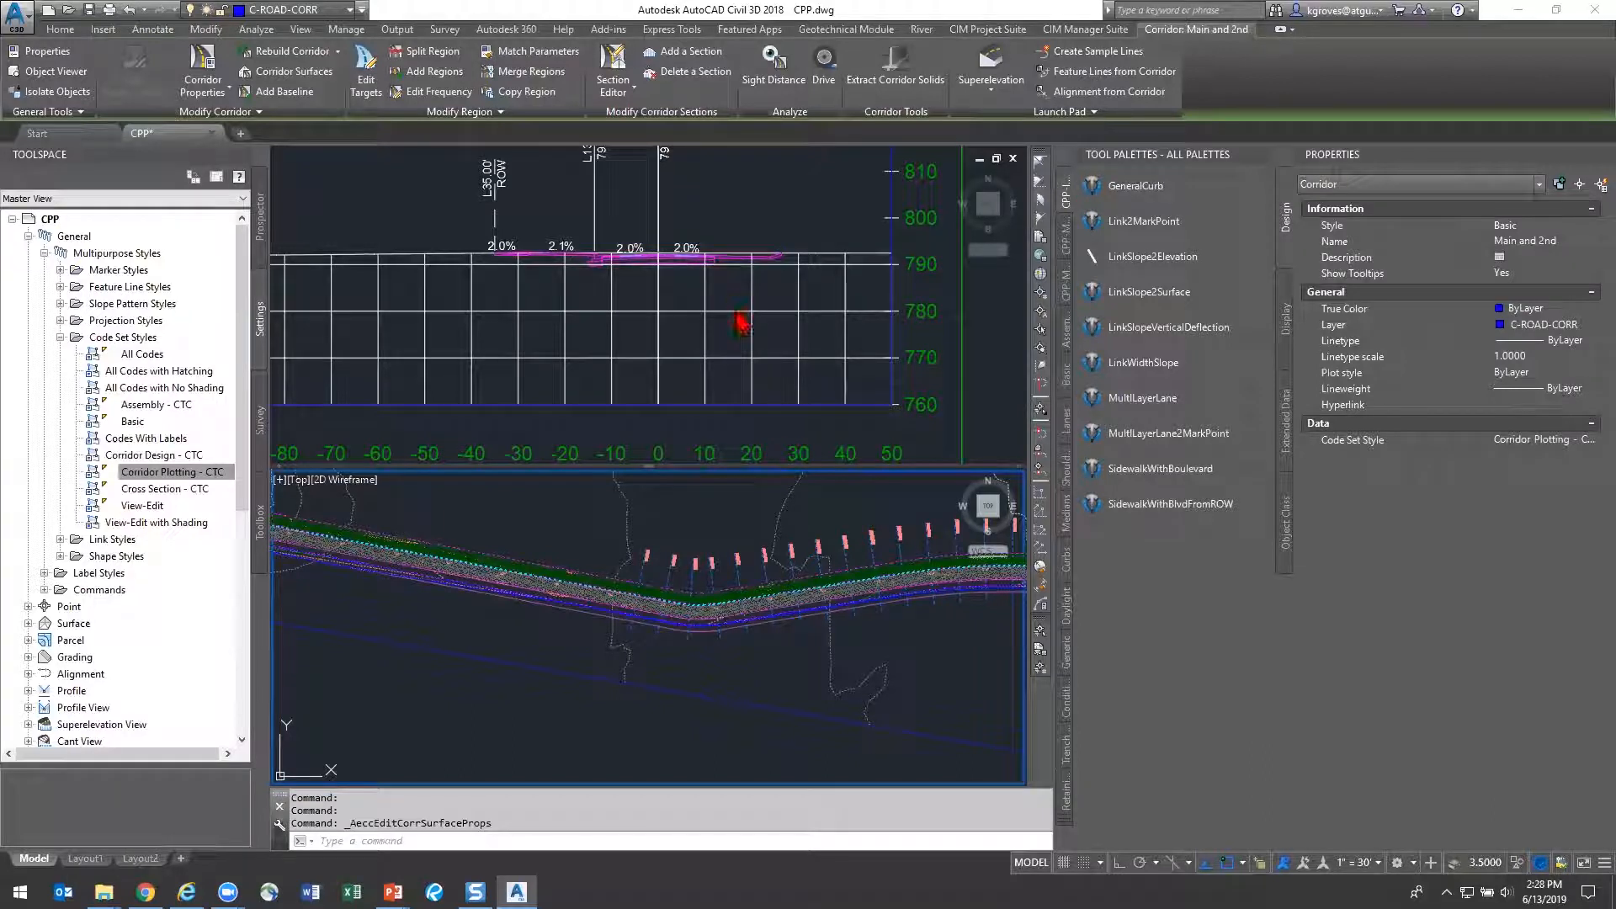
Retry computing materials for SL Collection - 1 with the CTC Cut | Fill criteria, using eg for EG and seeking a DATUM surface
click(740, 314)
click(752, 311)
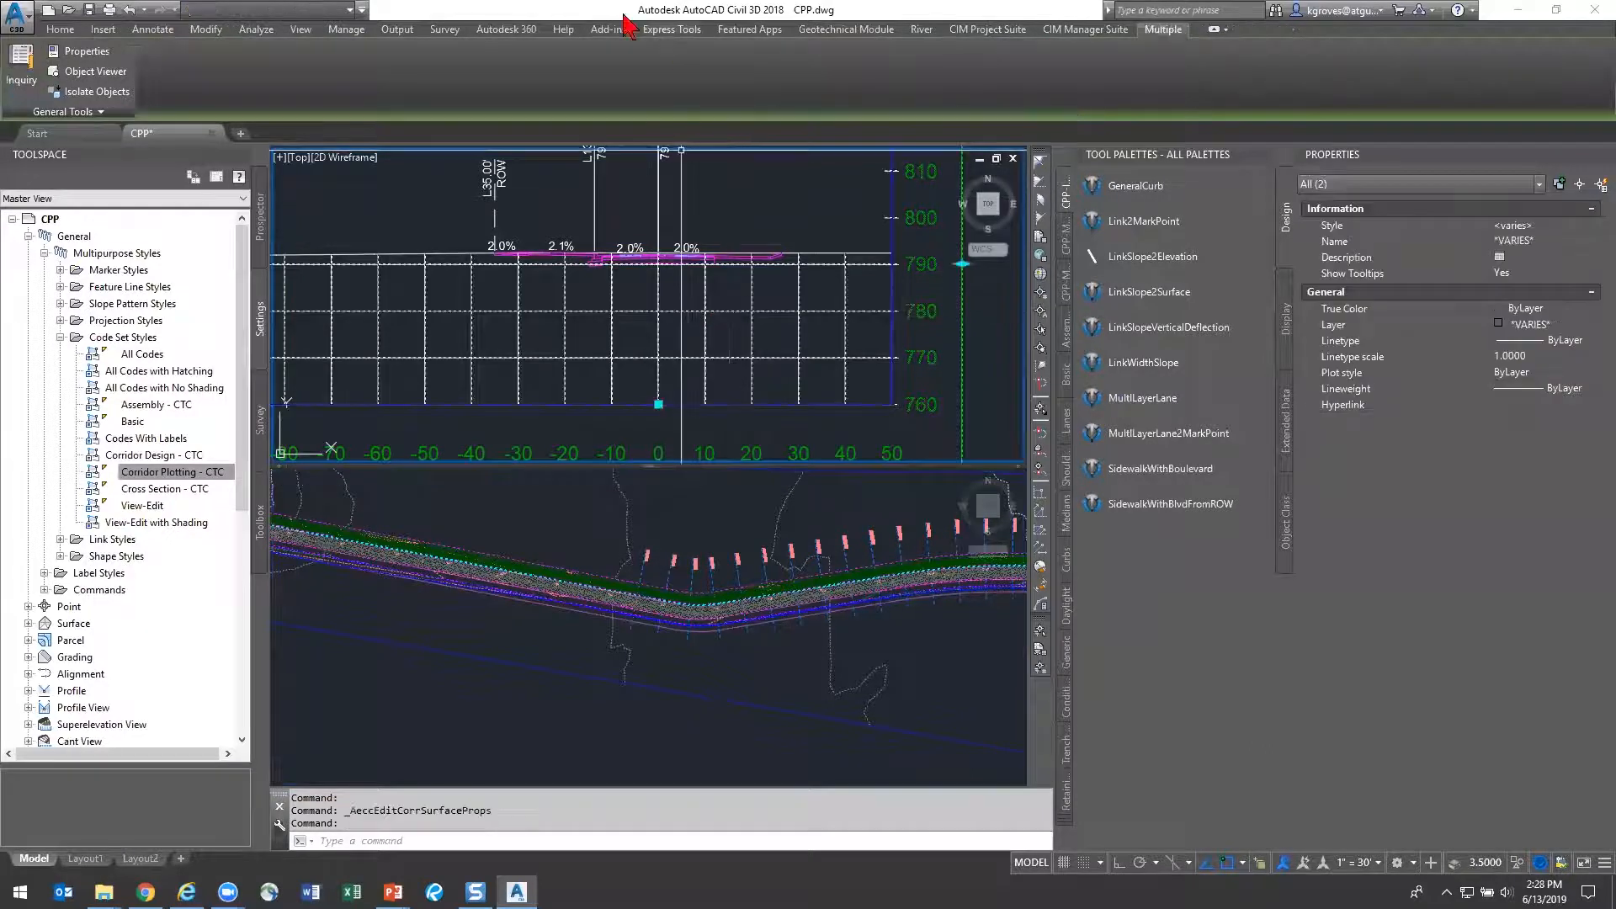
key(Escape)
click(759, 302)
click(700, 335)
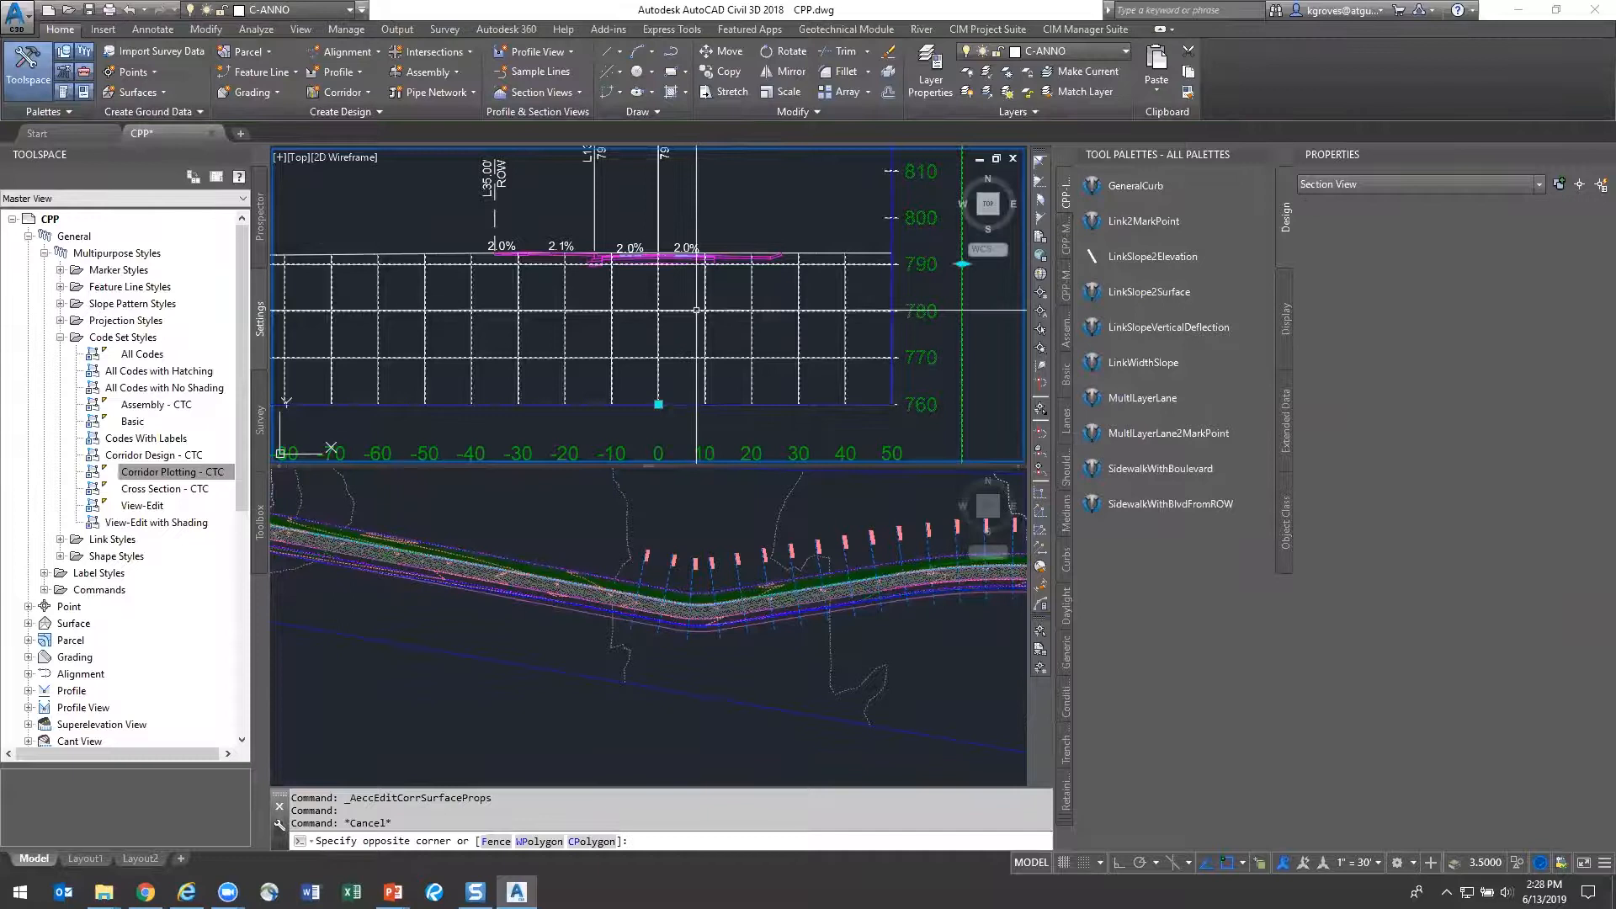
click(680, 68)
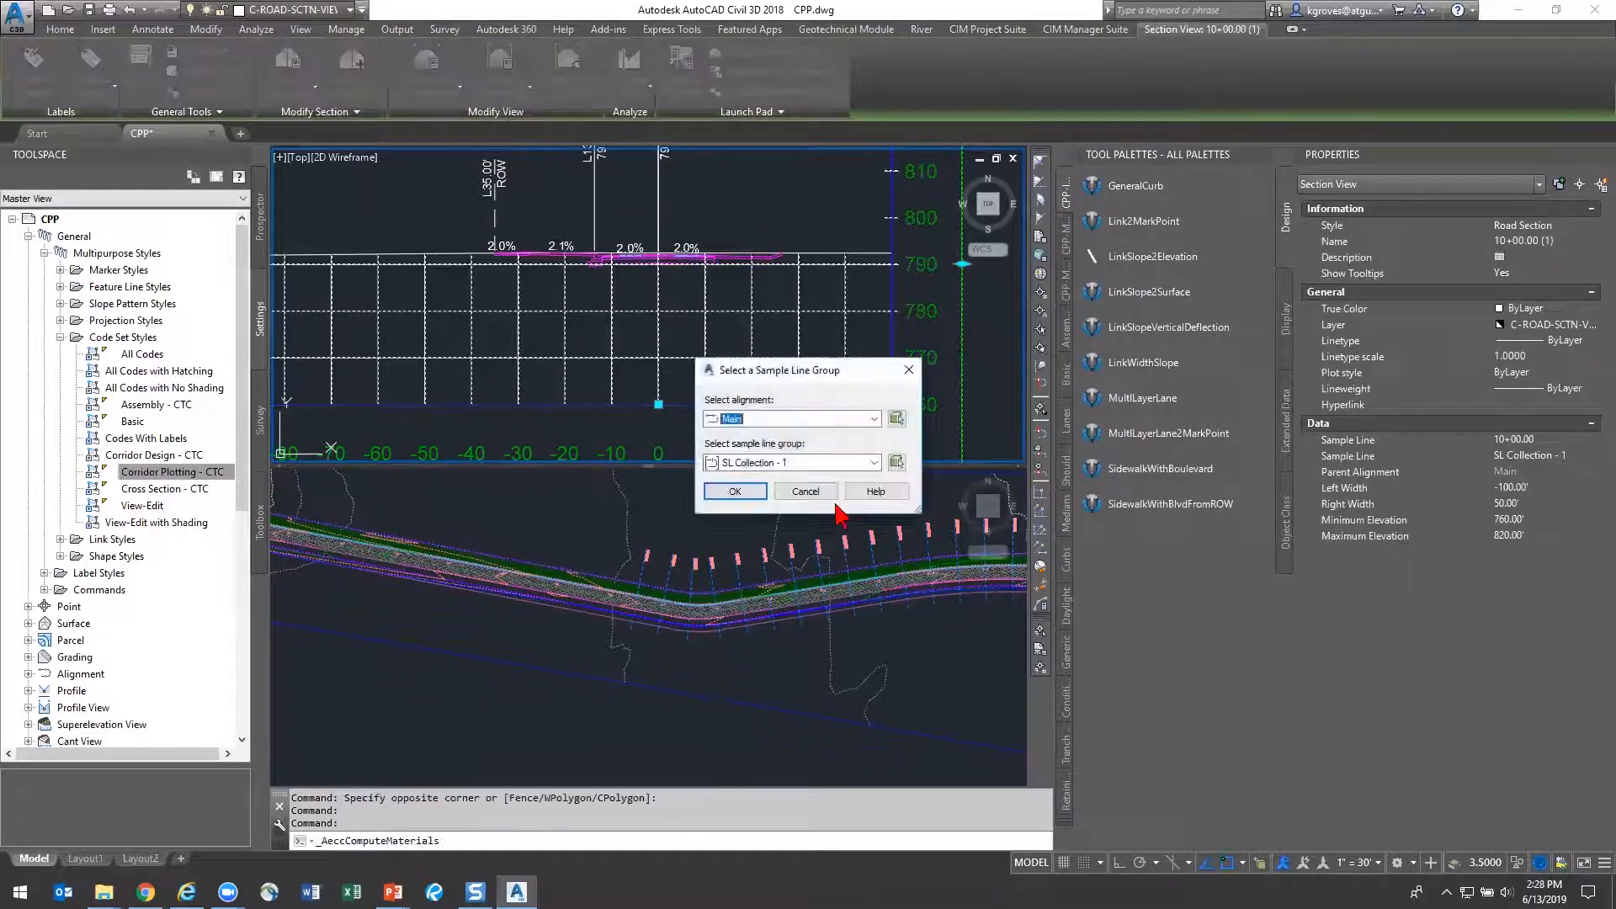
click(735, 491)
click(758, 272)
click(601, 289)
click(823, 368)
click(829, 390)
click(822, 419)
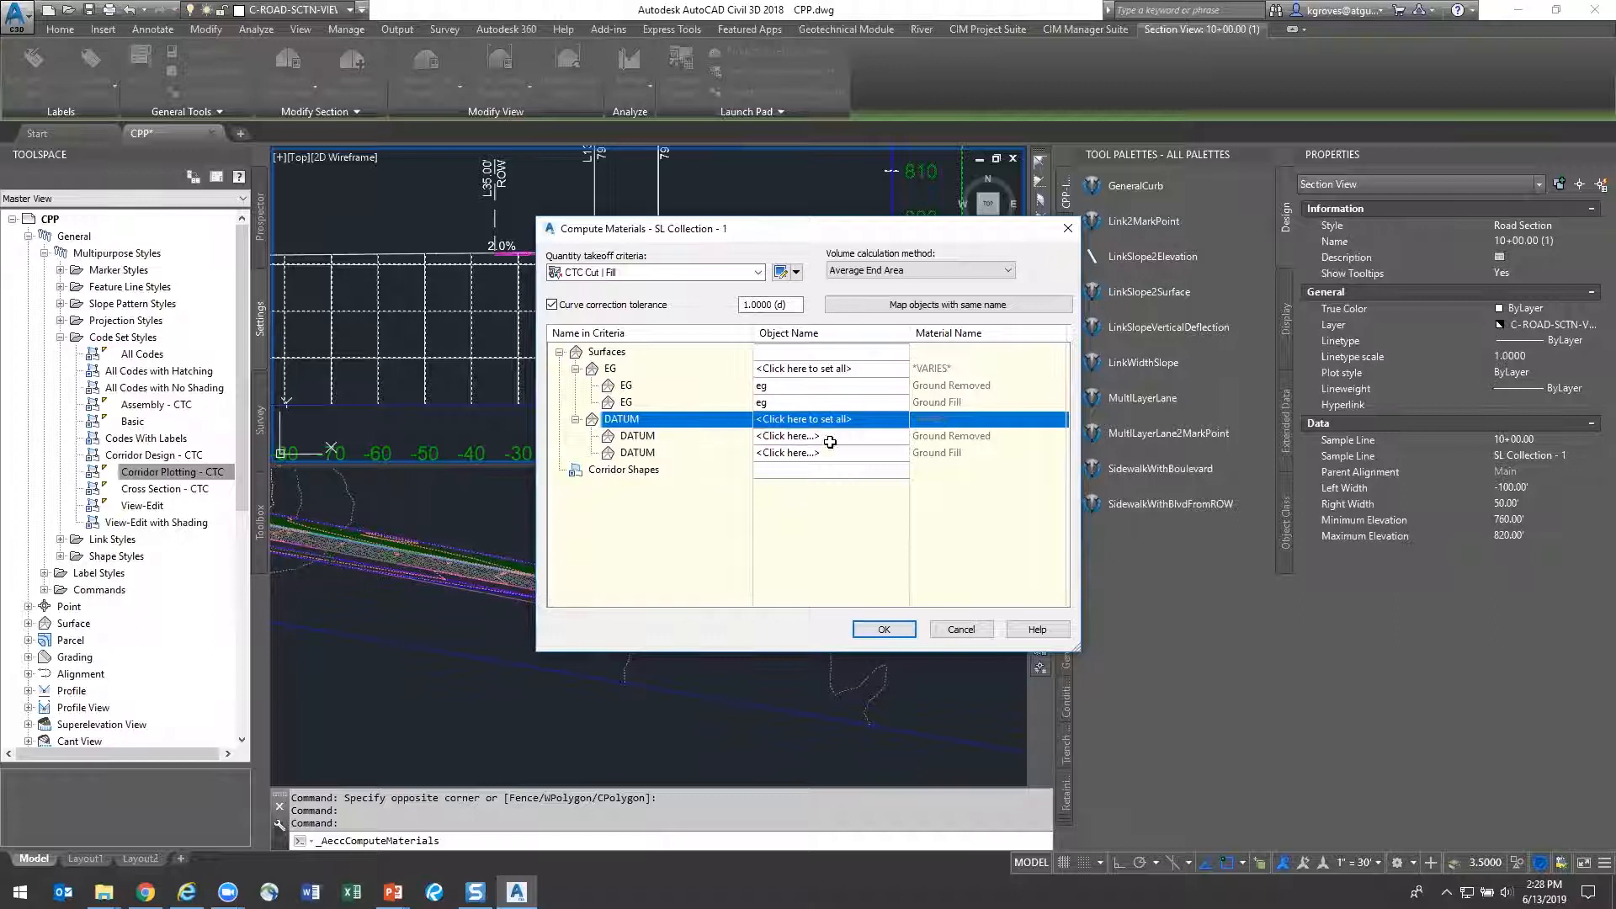
click(830, 436)
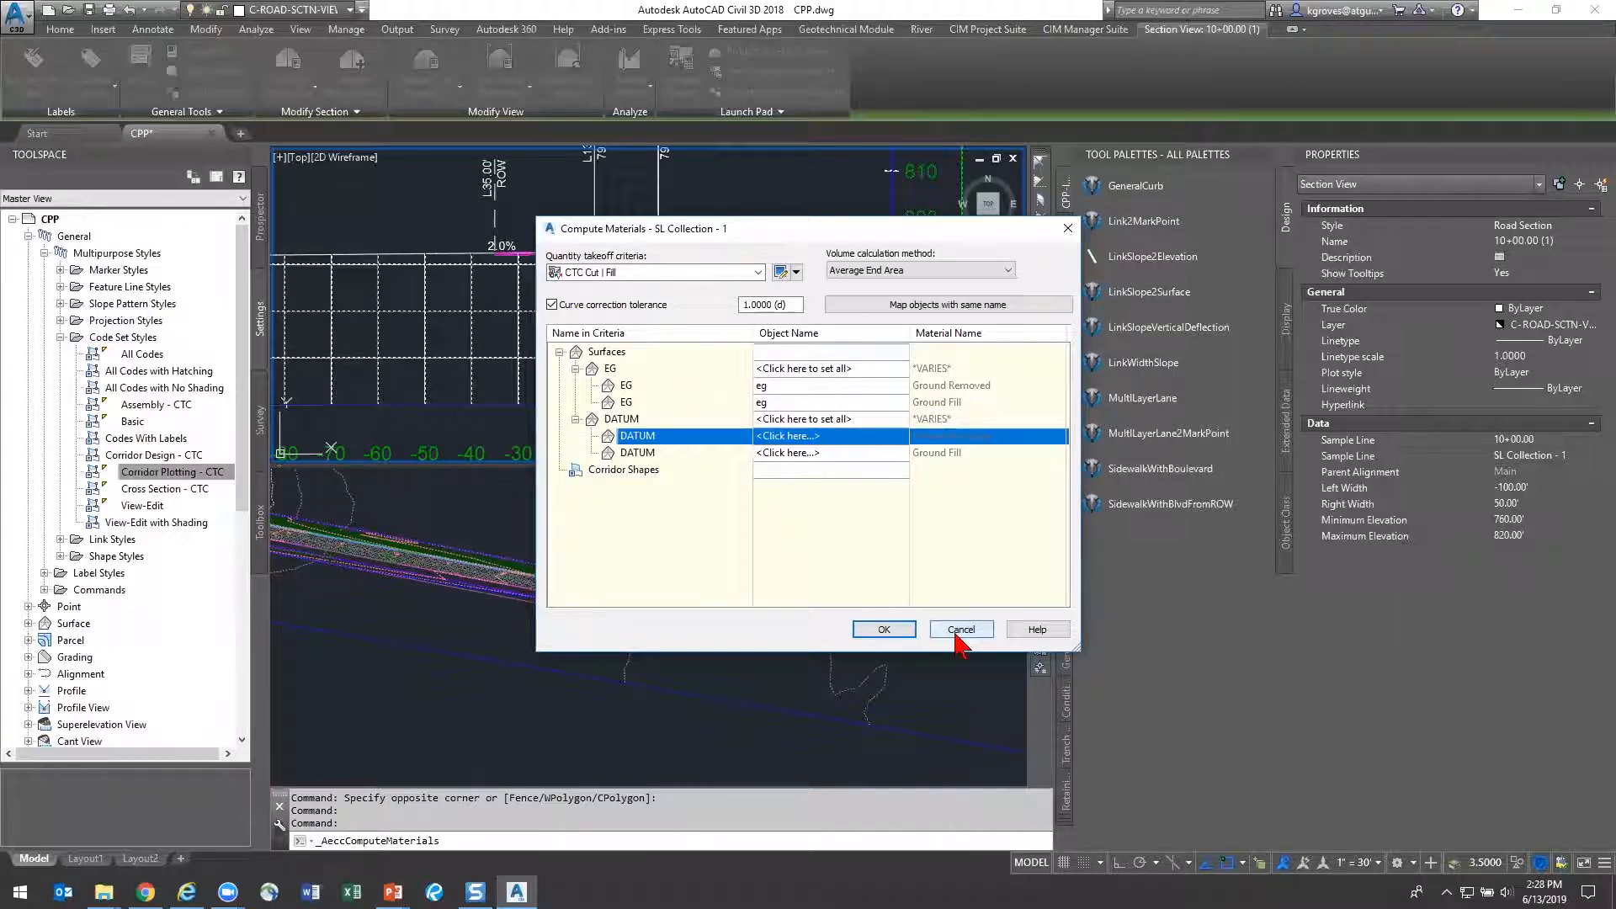
click(763, 385)
click(962, 629)
key(Escape)
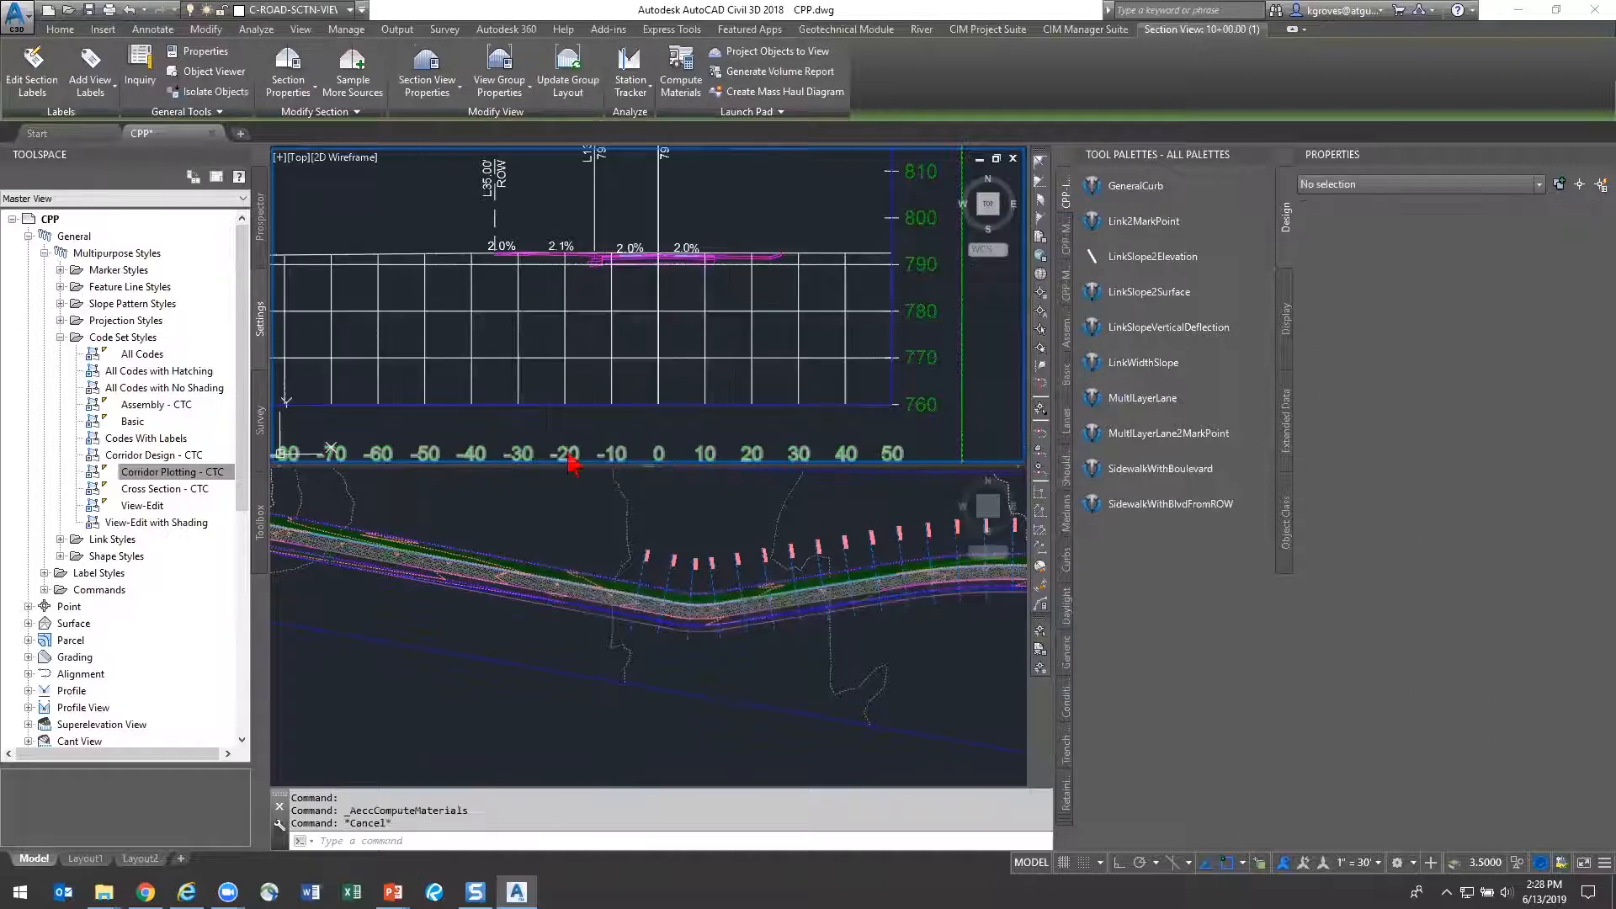
Examine the CORR-DATUM surface and its definition in the drawing's surface collection
click(261, 215)
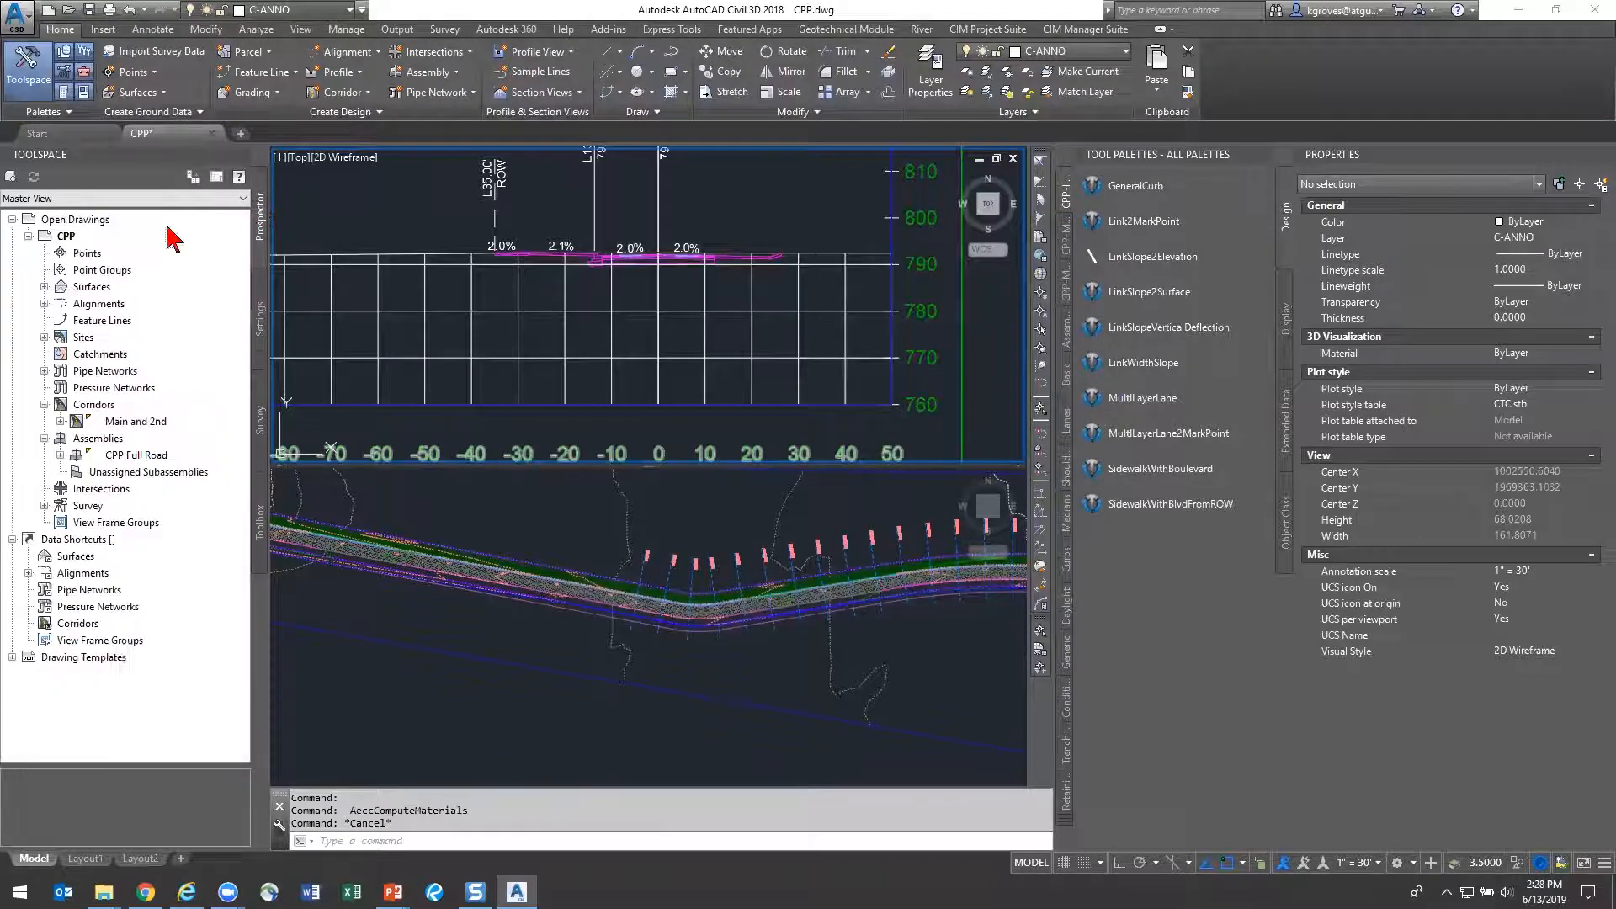
click(45, 287)
click(60, 303)
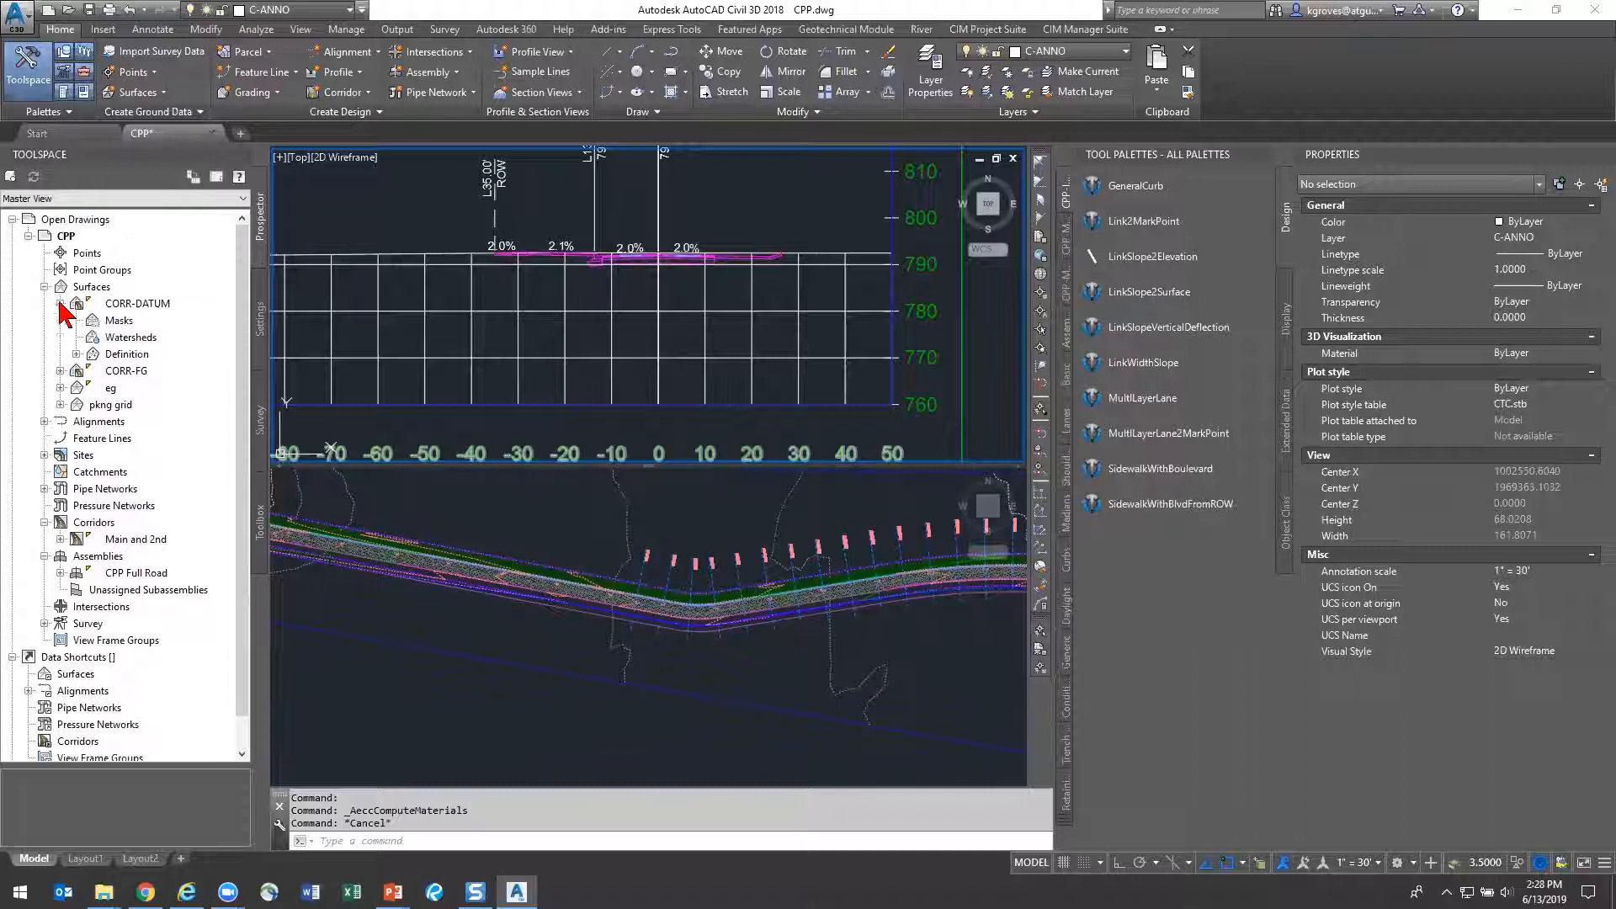
right_click(114, 305)
click(77, 354)
right_click(139, 303)
key(Escape)
key(Escape)
key(Escape)
Inspect the CORR-DATUM surface's properties by selecting its border along the corridor in plan
scroll(477, 462, up, 2)
scroll(477, 462, up, 2)
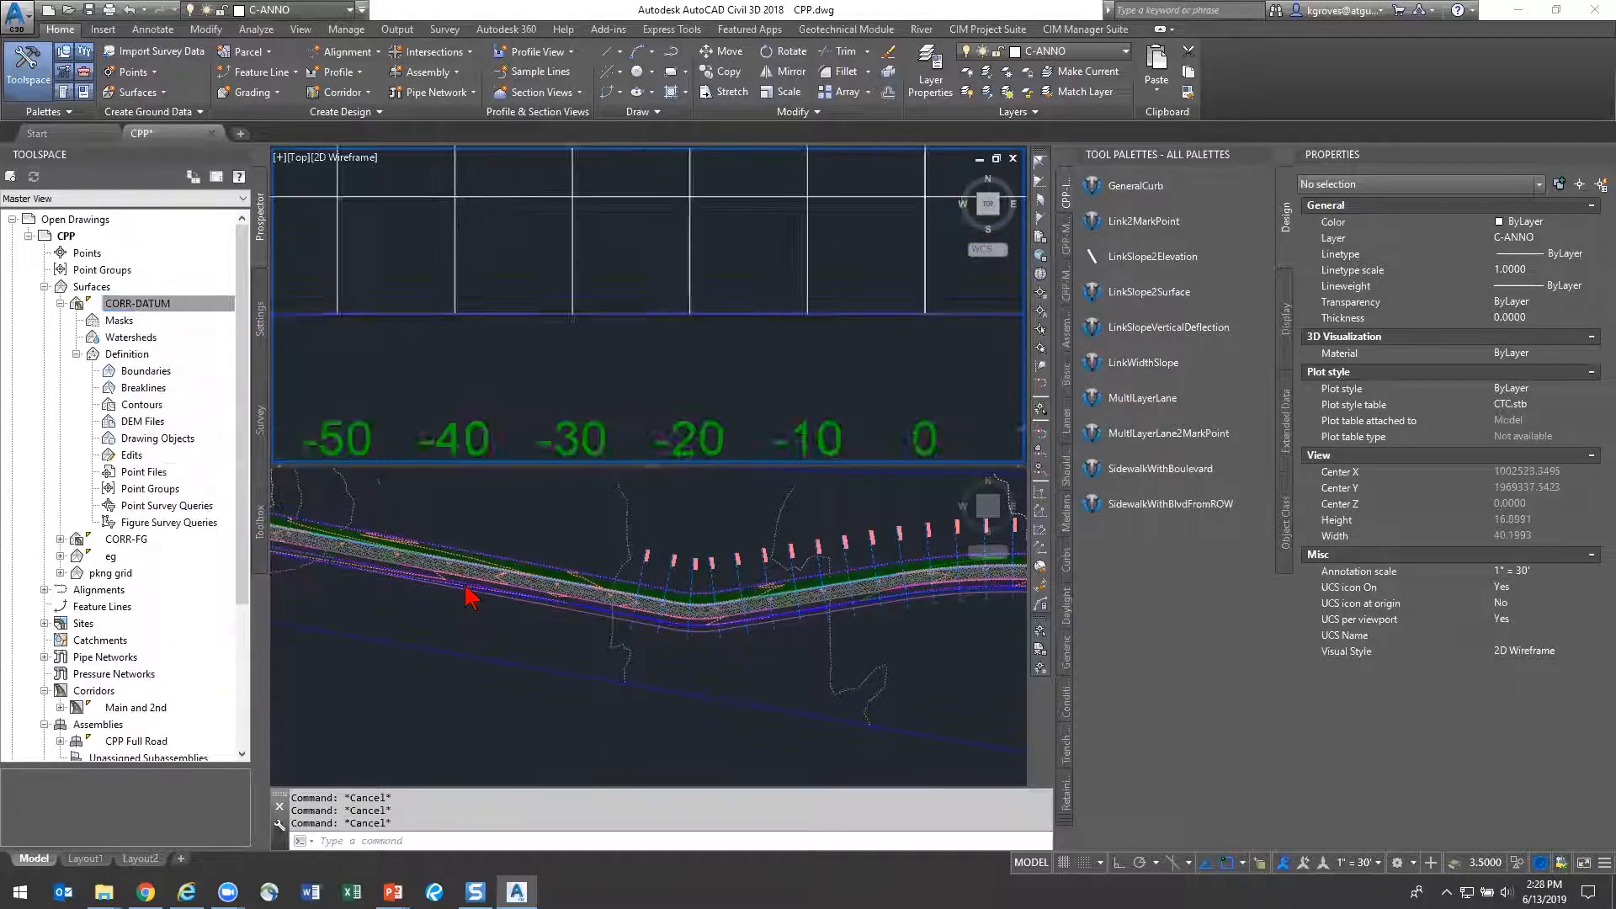
scroll(466, 462, down, 6)
click(424, 581)
scroll(429, 581, up, 8)
scroll(514, 581, up, 2)
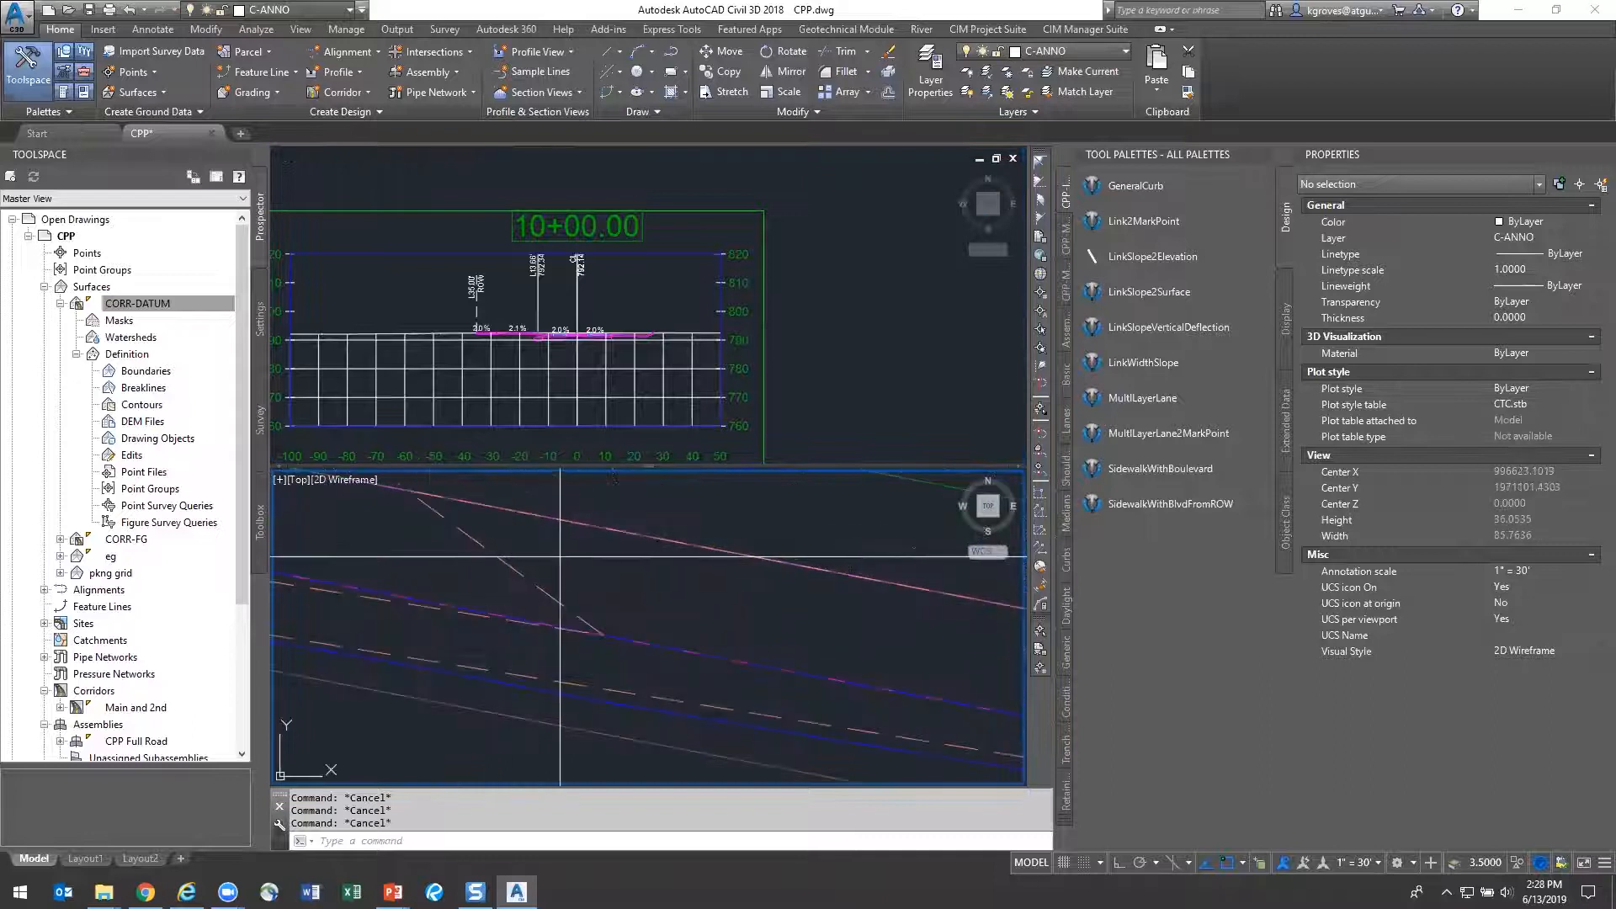
click(559, 556)
click(458, 579)
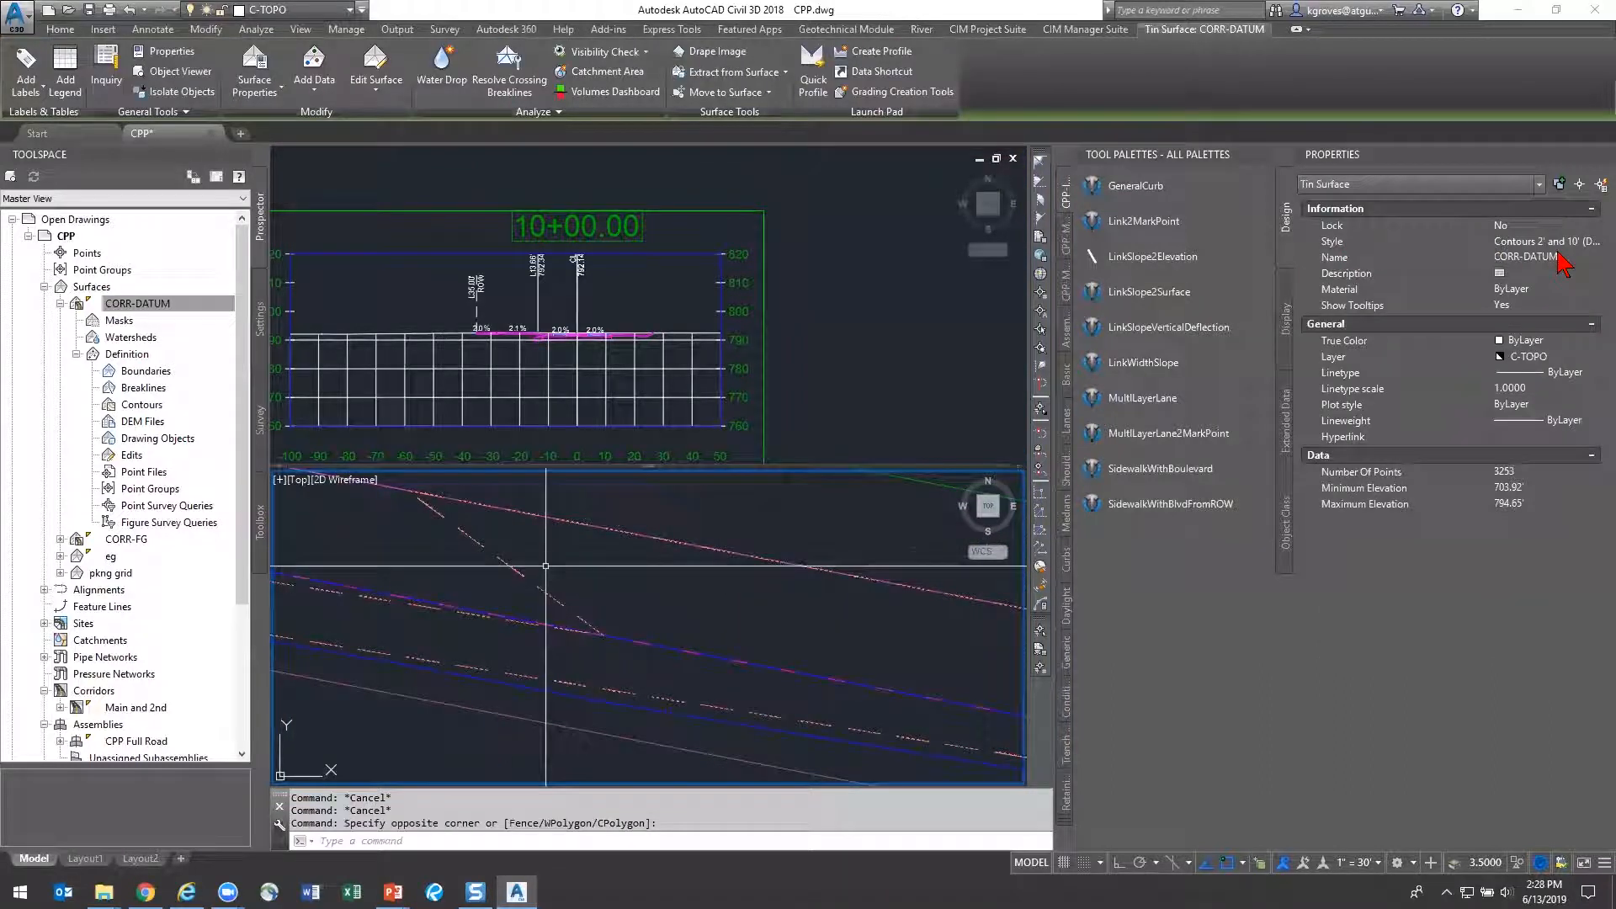
key(Escape)
key(Escape)
scroll(632, 547, down, 6)
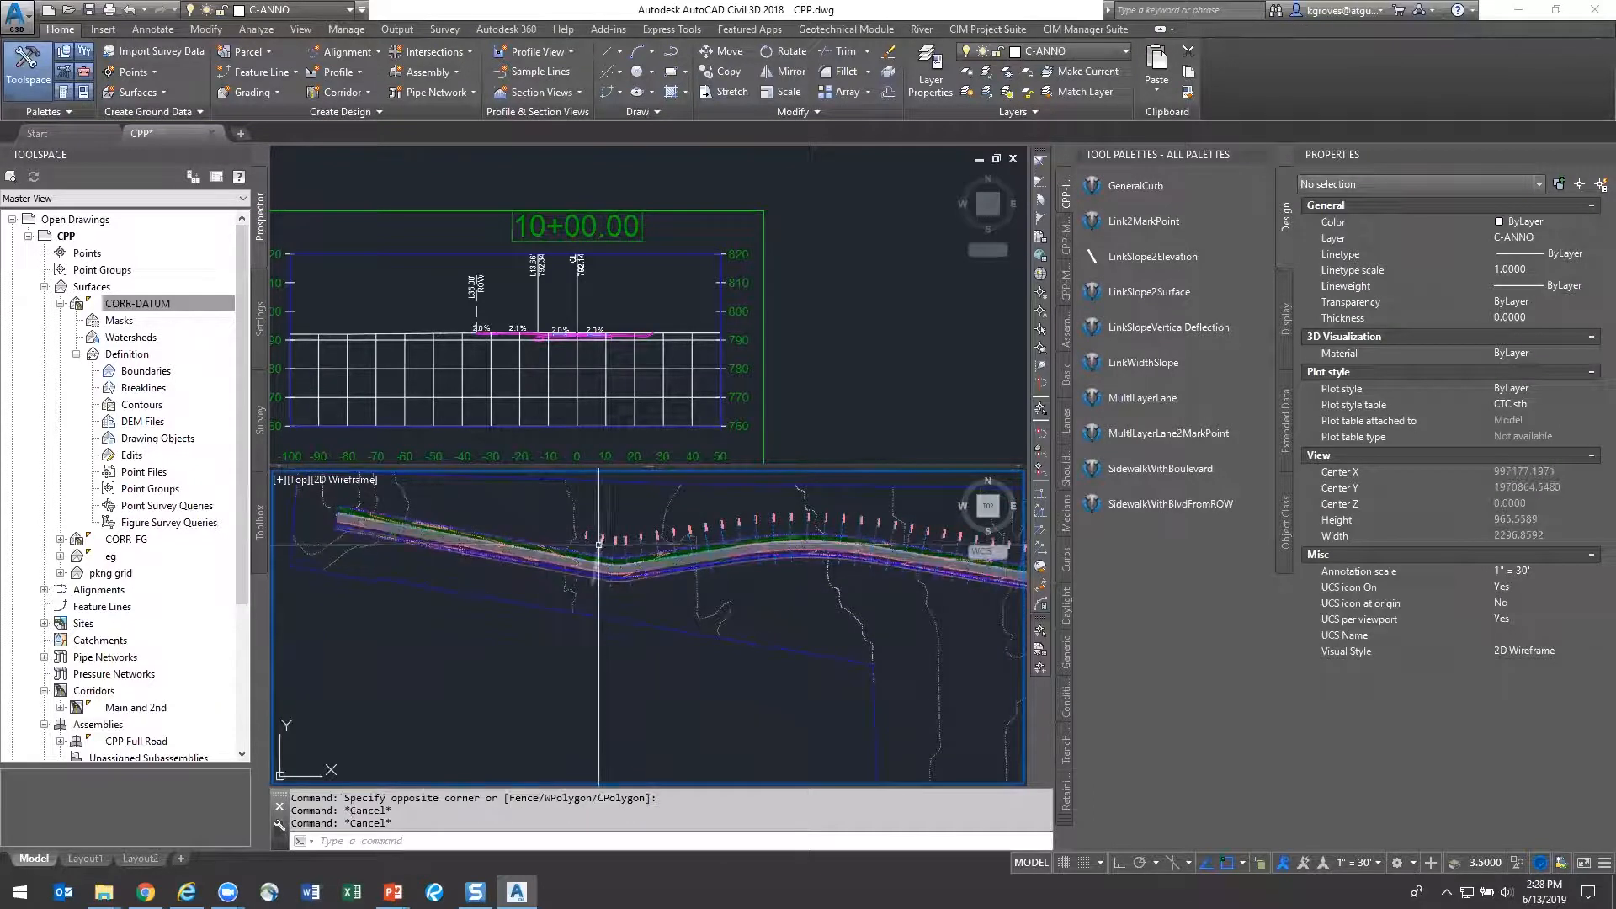
Try to compute materials for SL Collection - 1 with the Cut and Fill criteria, leaving the surfaces unmapped
click(600, 543)
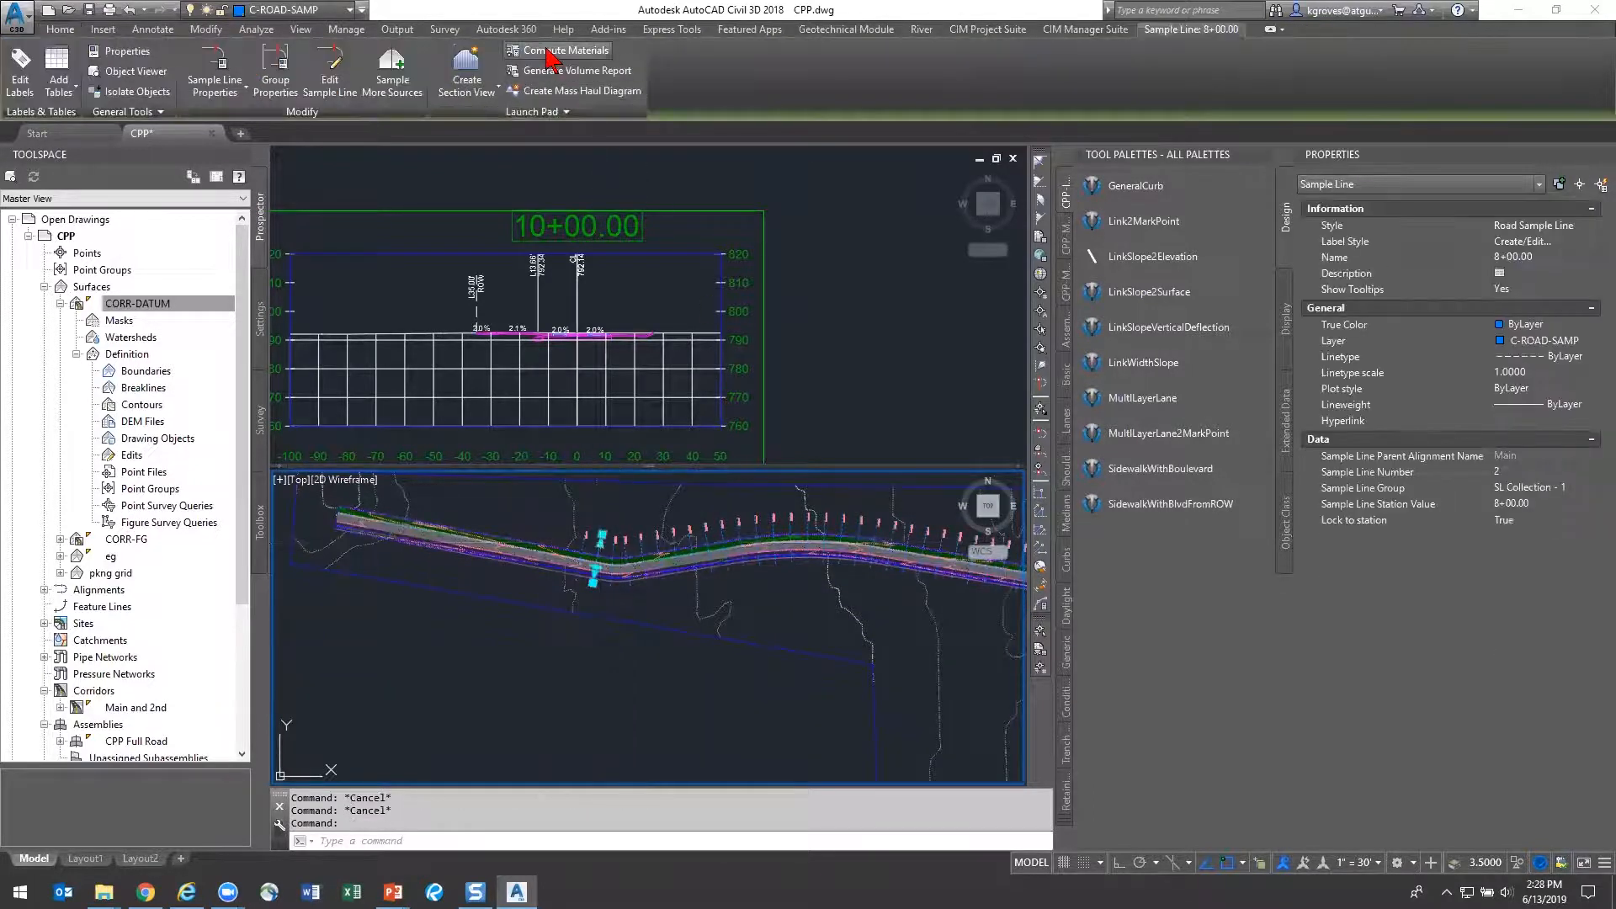
click(547, 52)
click(745, 502)
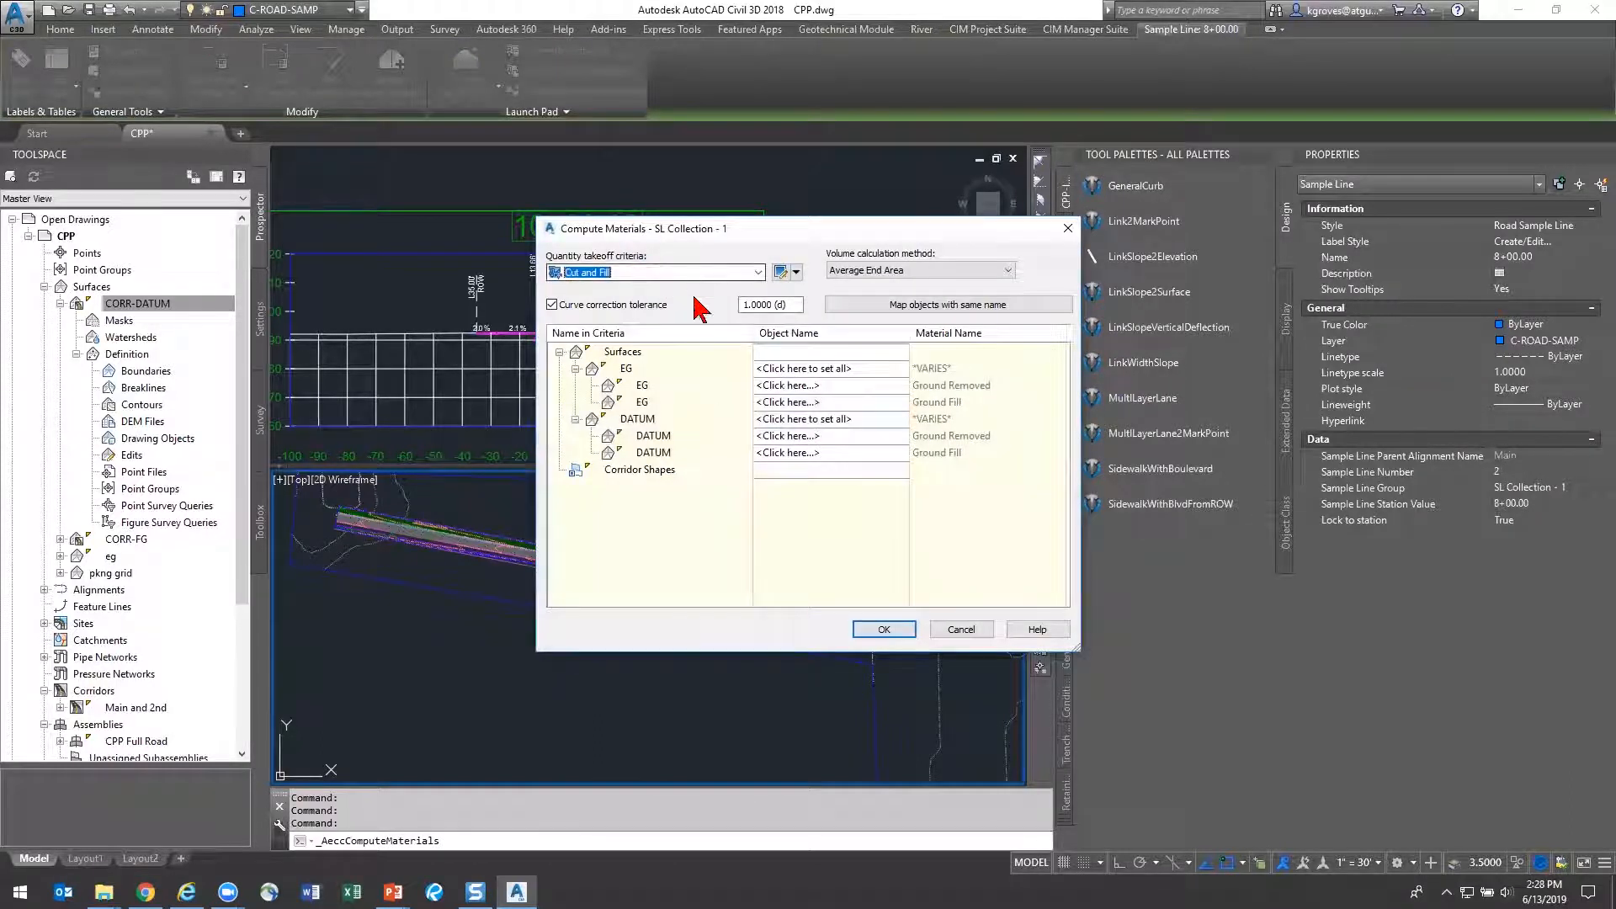
click(893, 633)
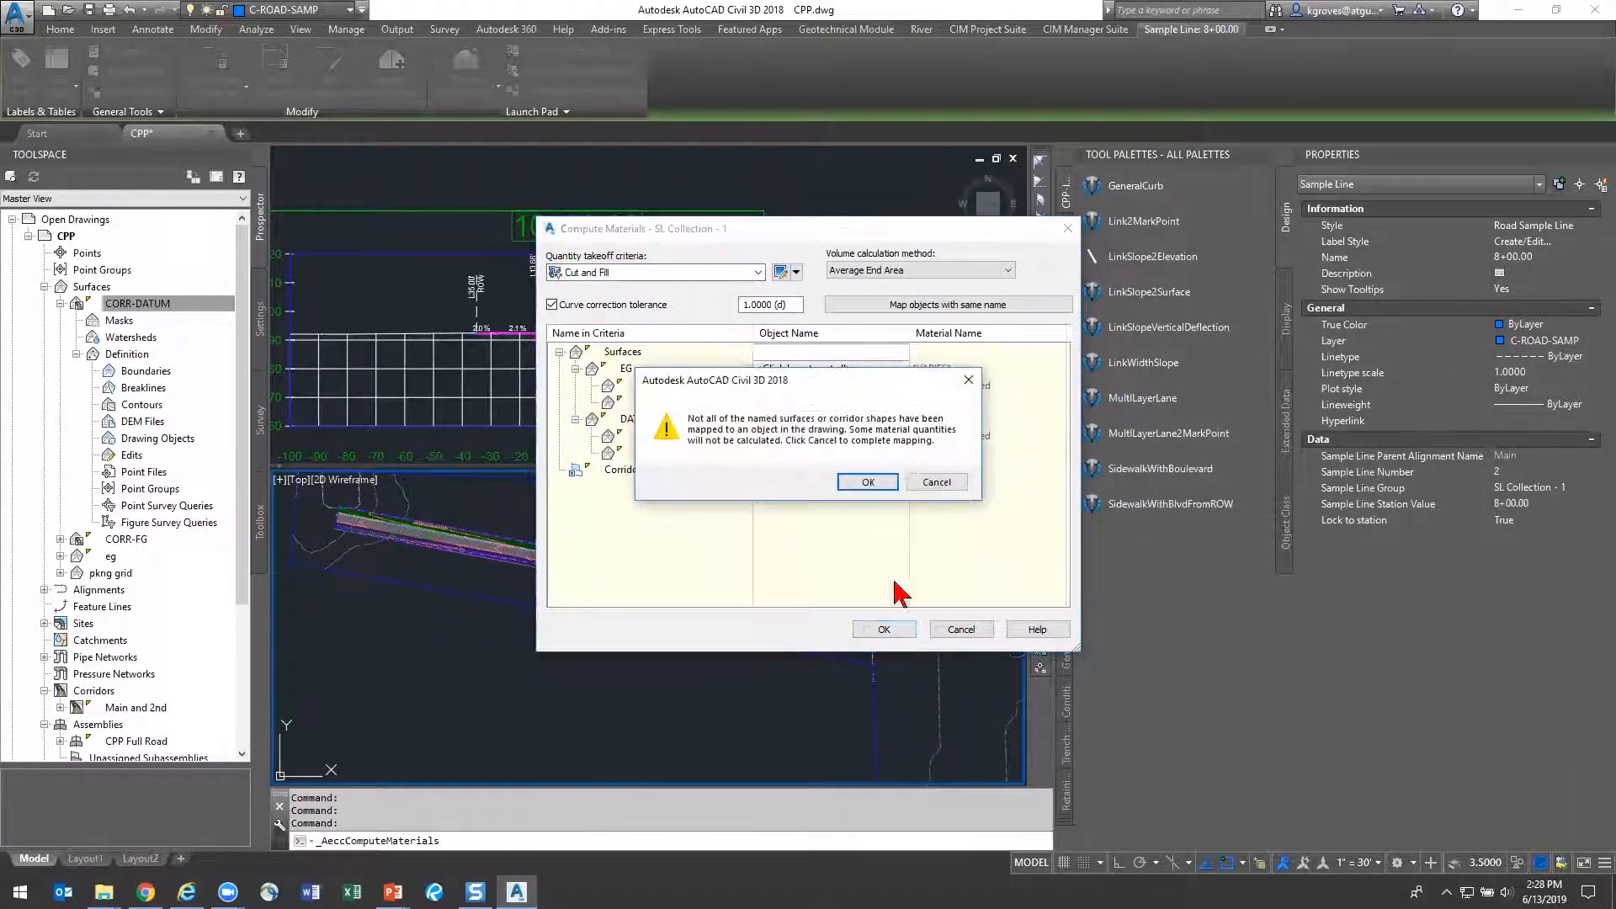
click(867, 478)
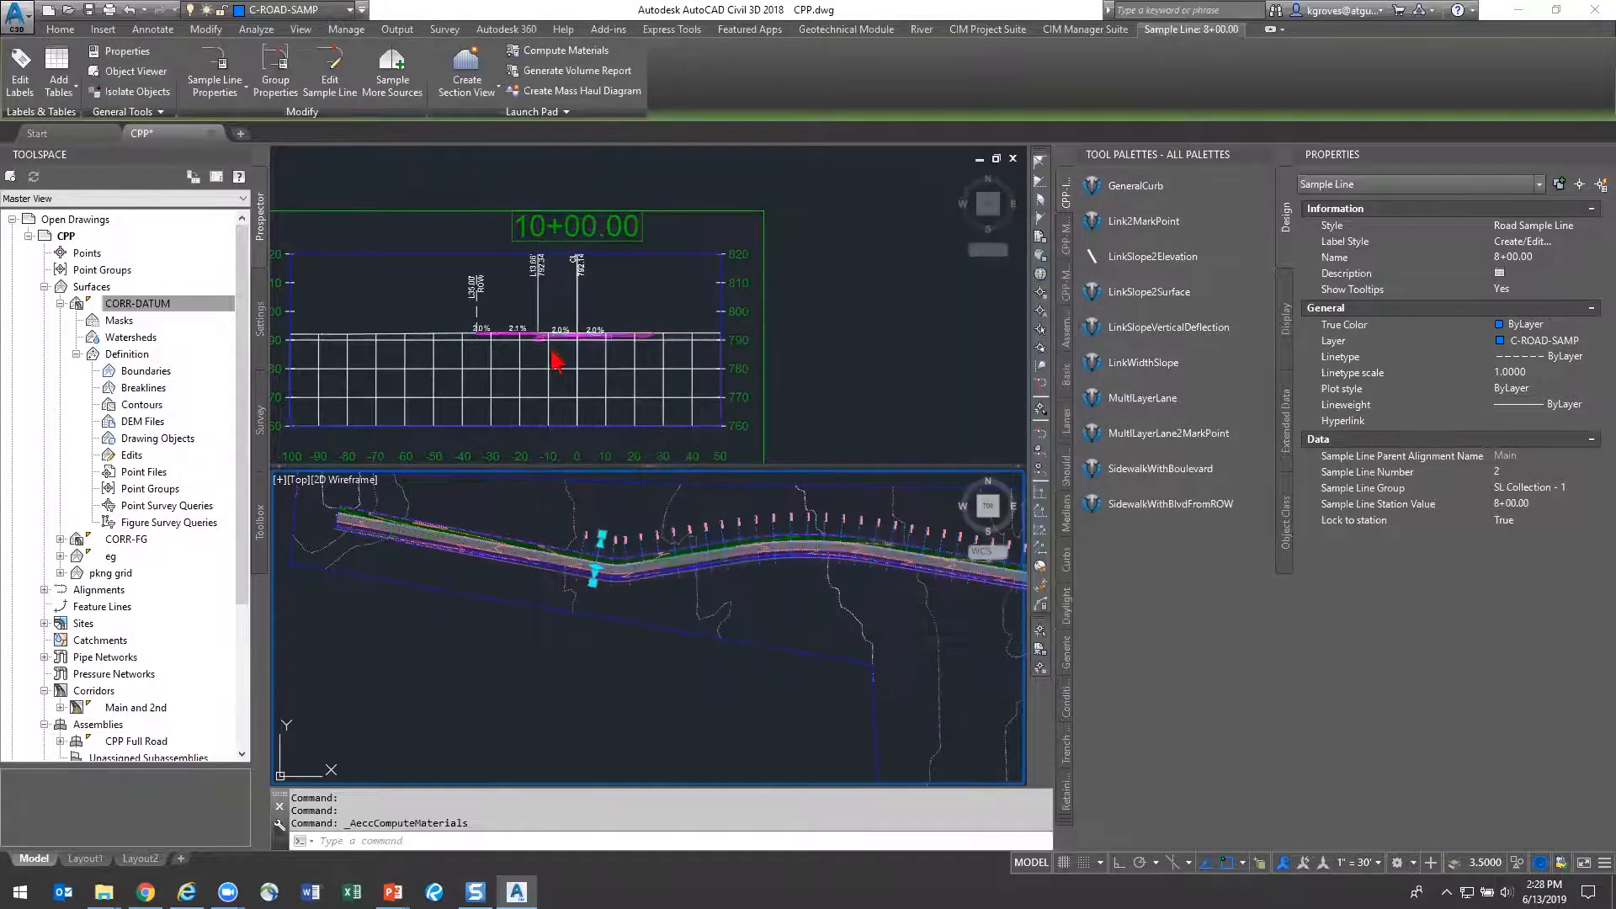
Reopen Compute Materials for SL Collection - 1 and map eg to the EG and DATUM surfaces of the Cut and Fill criteria
click(731, 492)
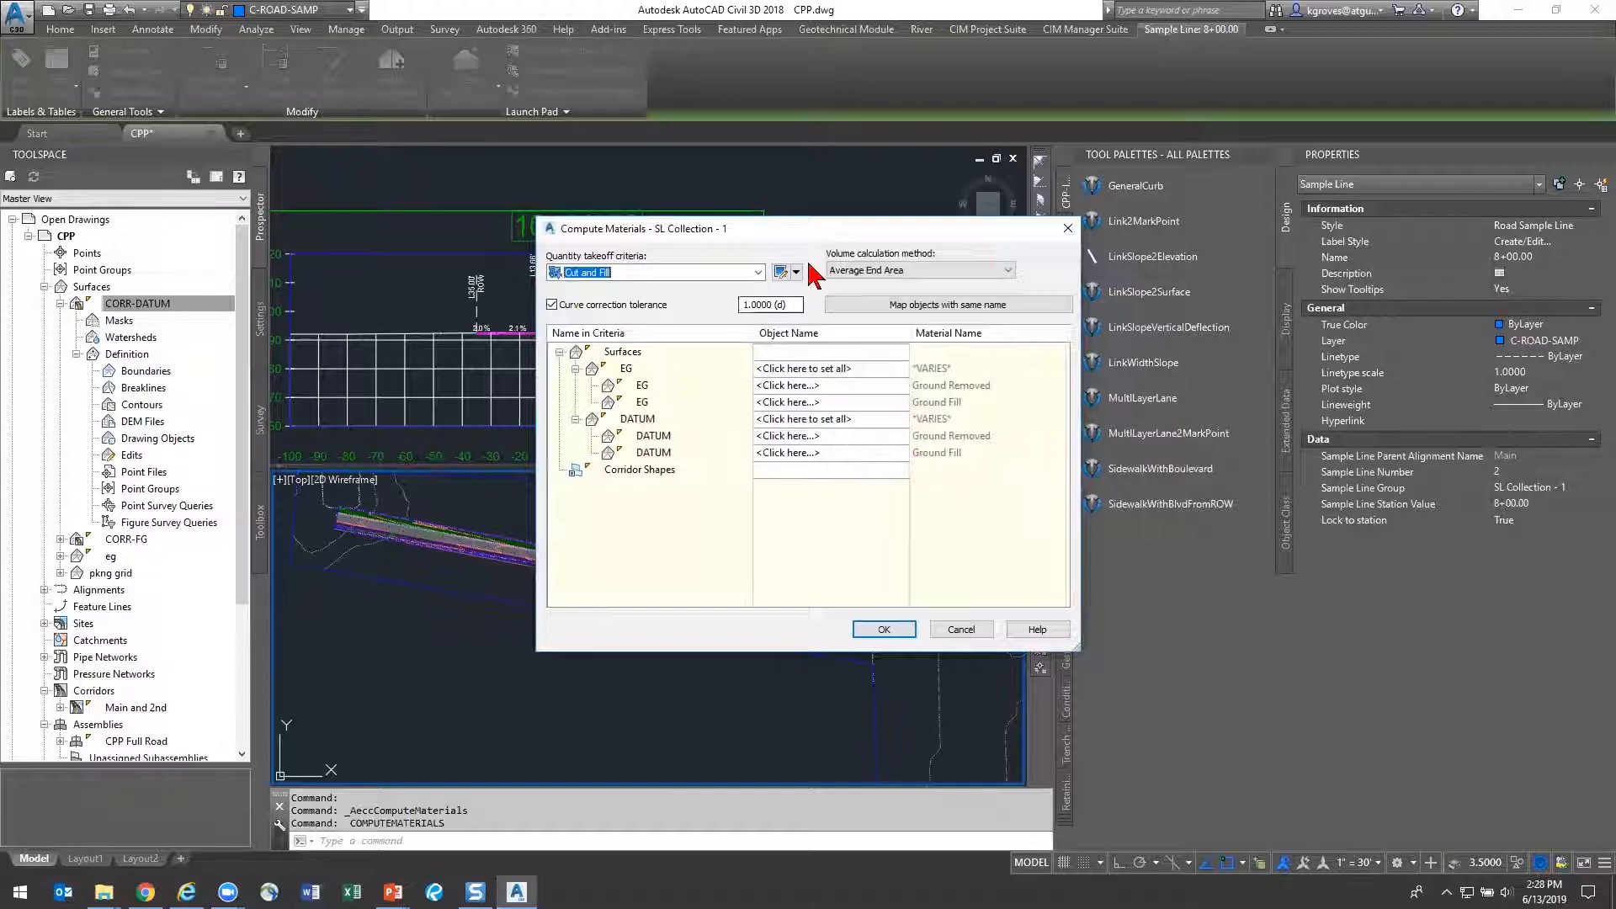
click(779, 371)
click(794, 392)
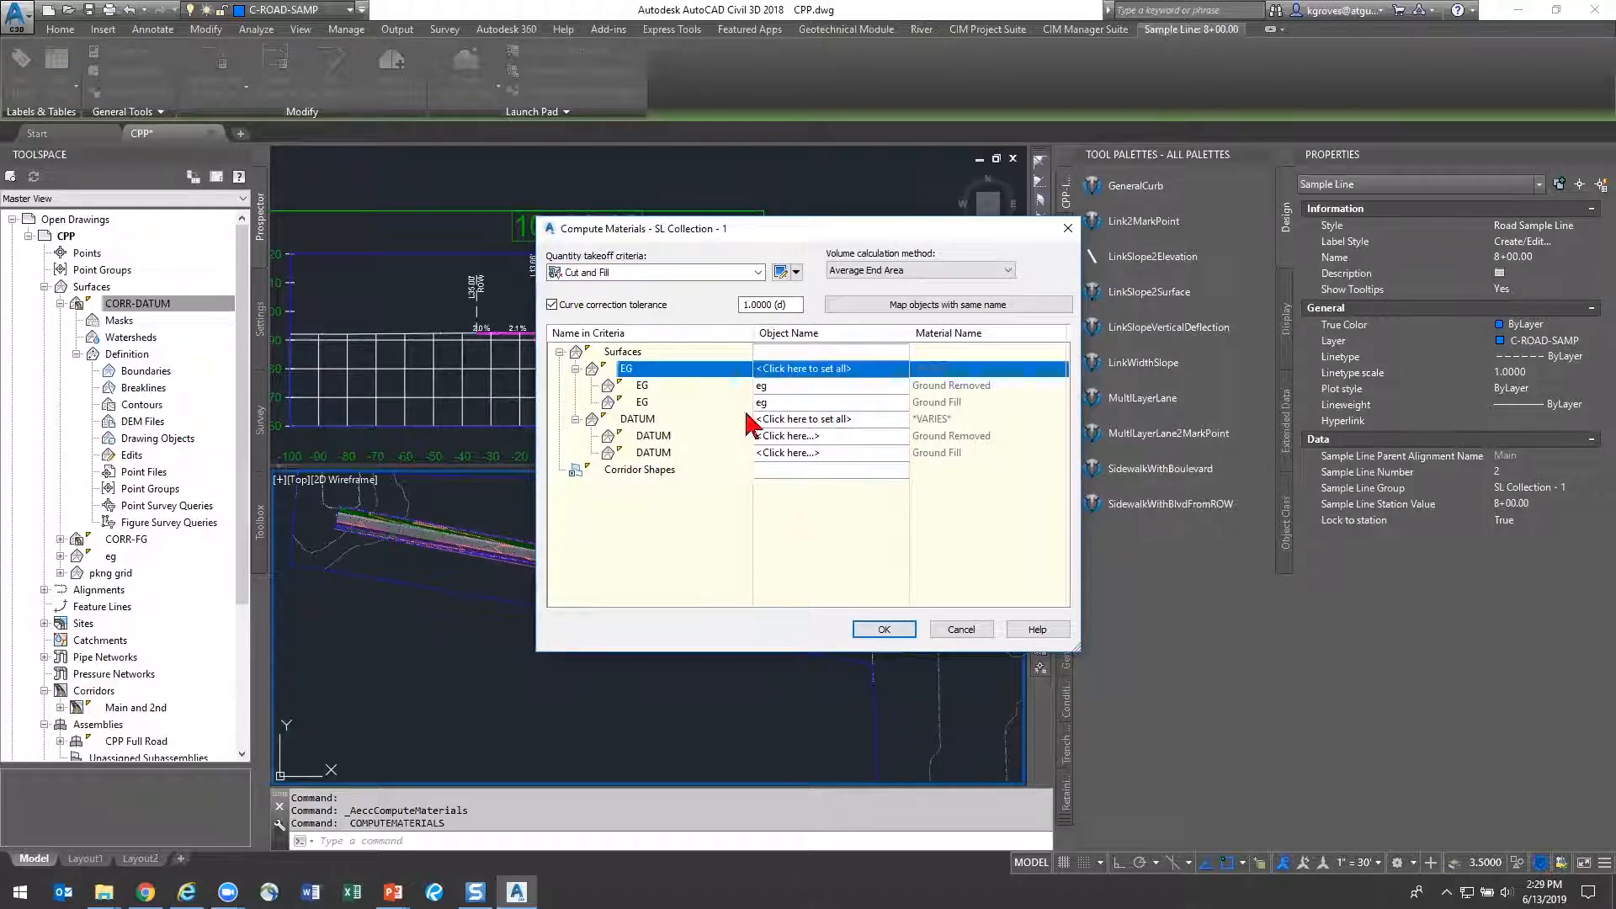
click(809, 419)
click(840, 438)
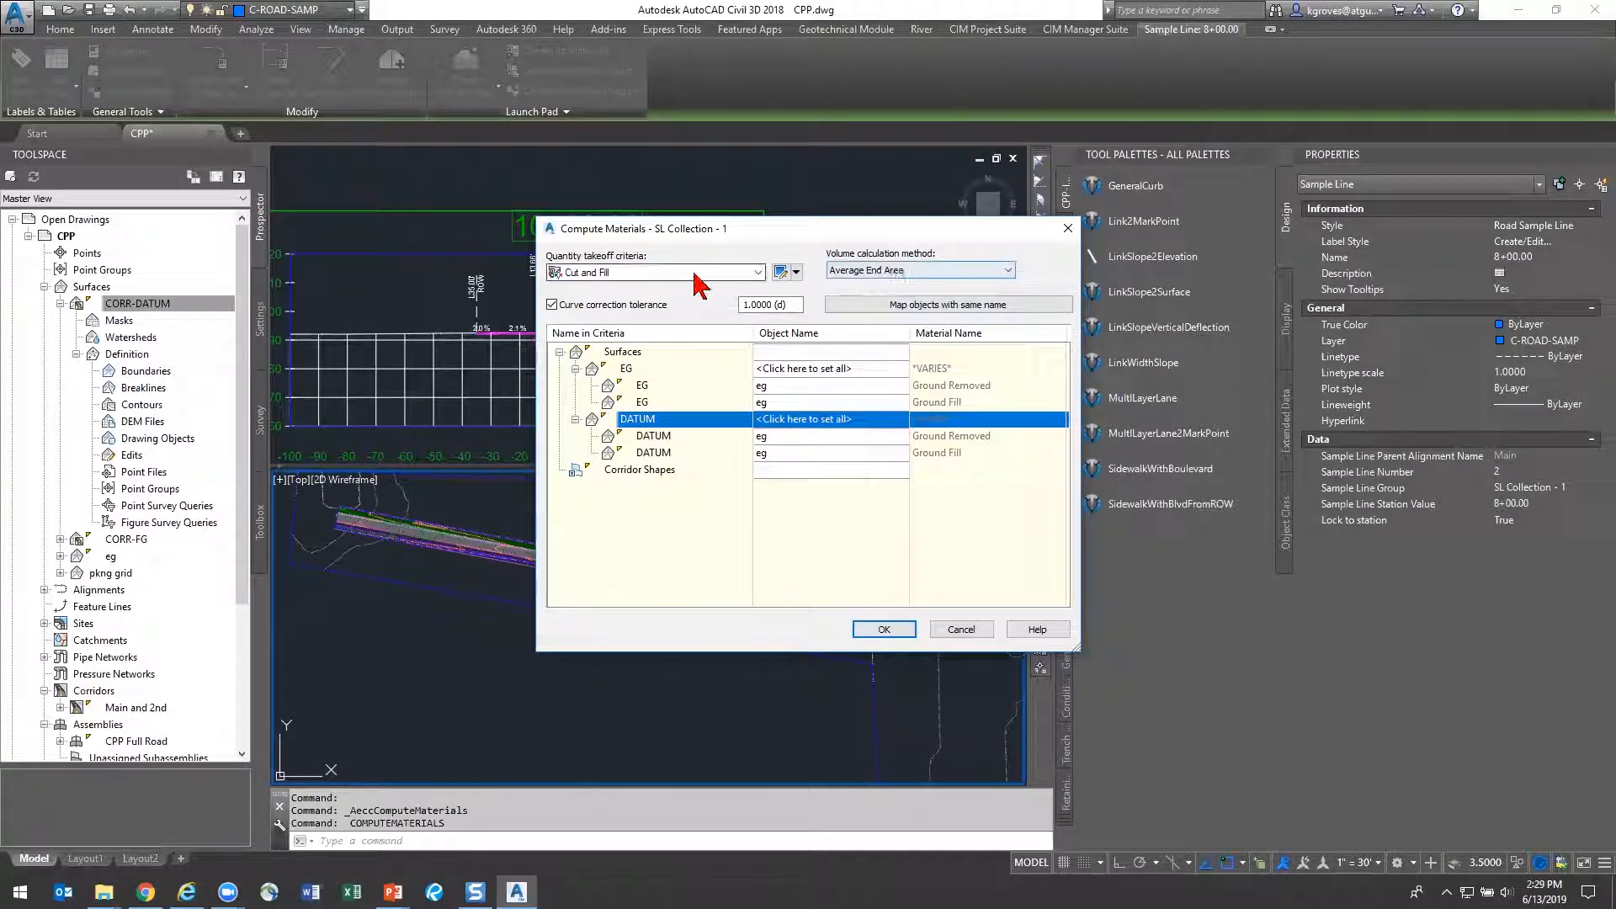
Compute materials with the Earthworks criteria, using eg for both Existing Ground and Datum
click(753, 272)
click(605, 315)
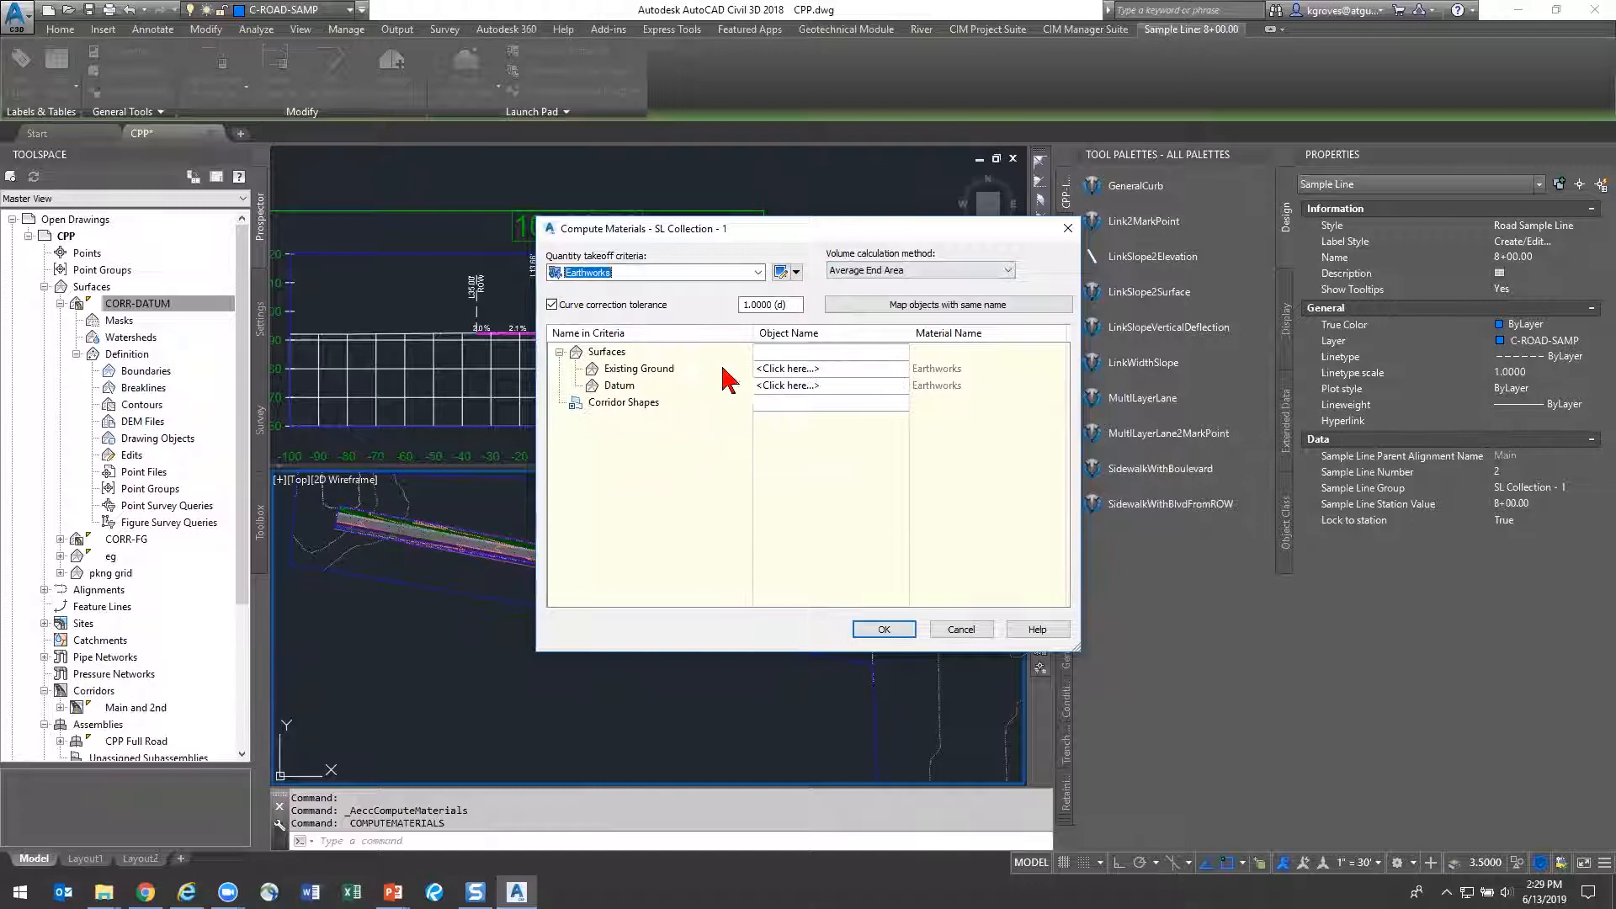
click(782, 368)
click(782, 376)
click(780, 392)
click(779, 385)
click(781, 404)
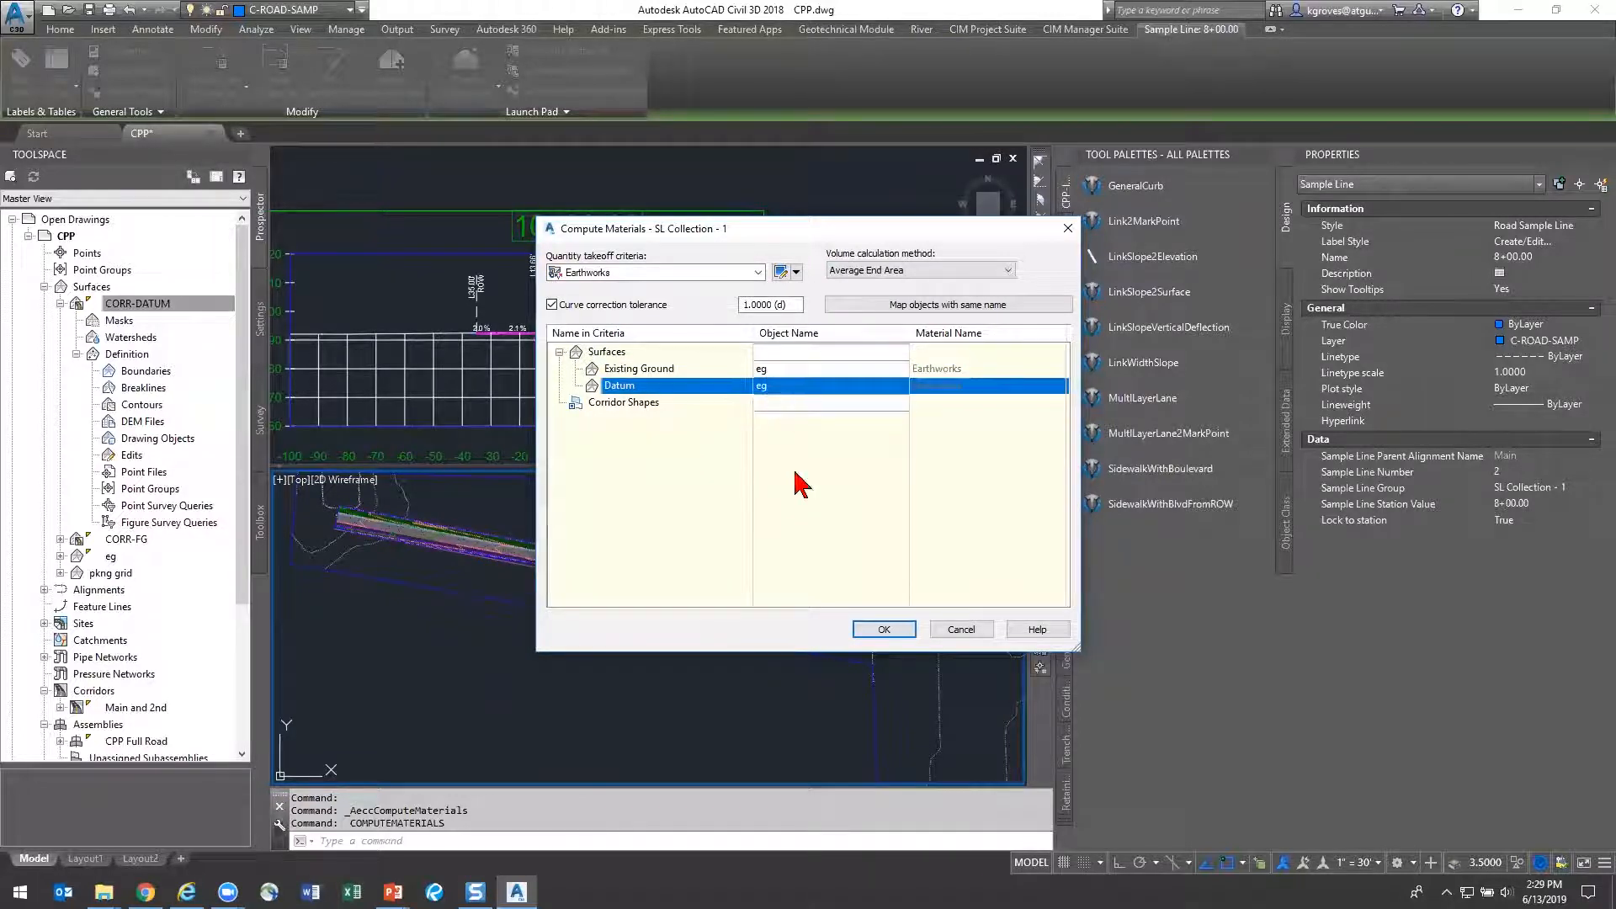
click(793, 402)
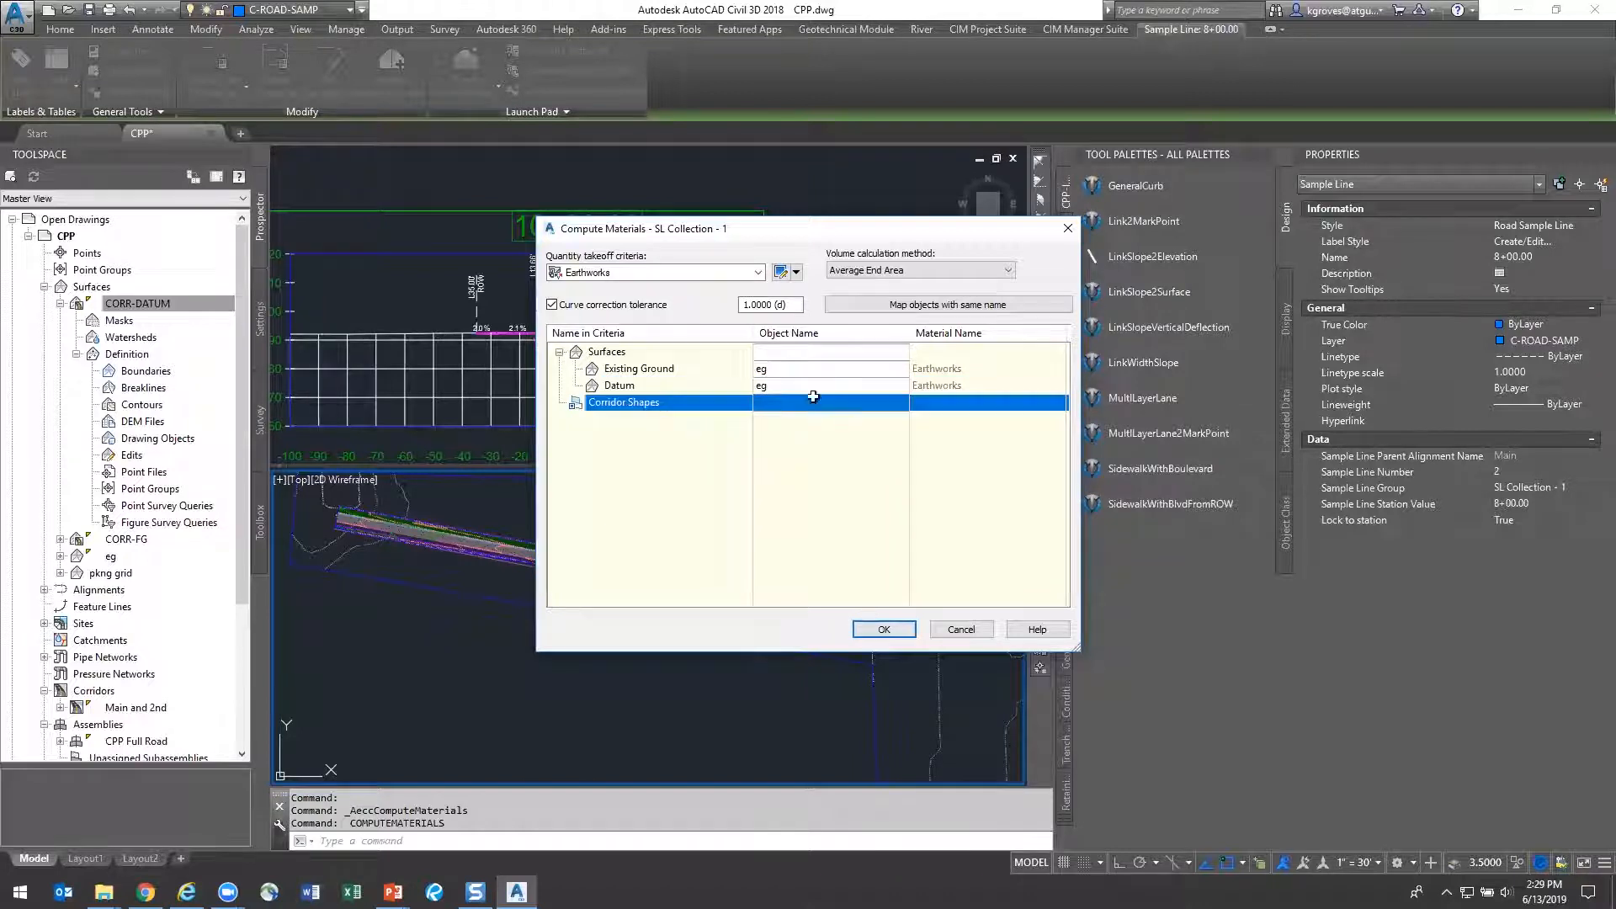
click(883, 628)
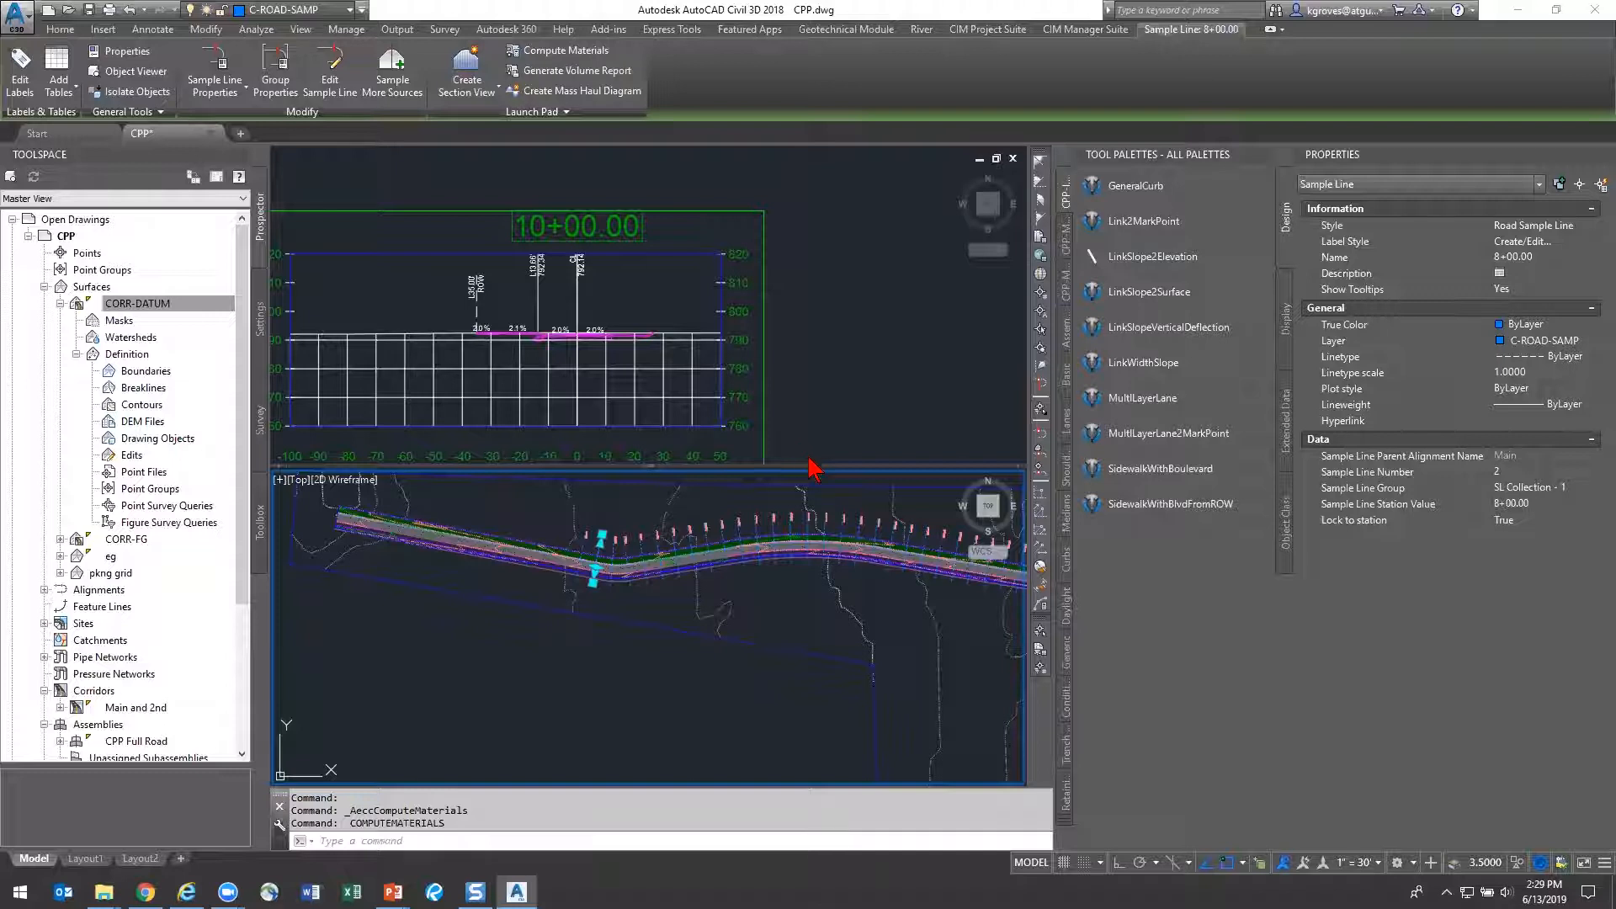
Open the SL Collection - 1 material list for editing and expand its Earthworks material
double_click(721, 732)
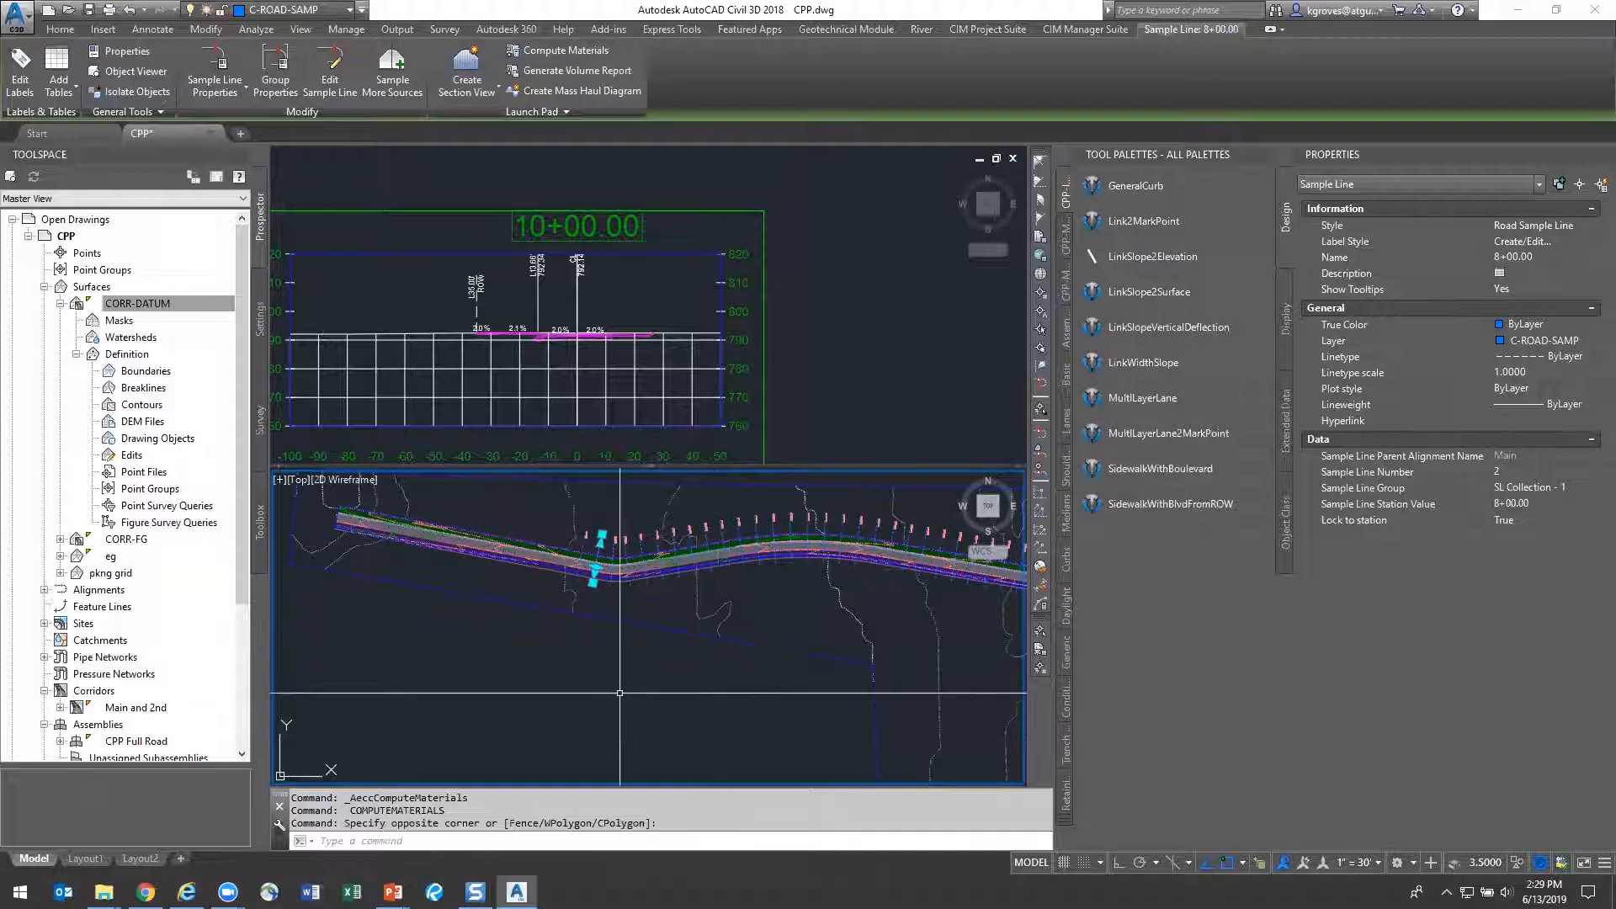
click(539, 56)
click(735, 491)
click(550, 377)
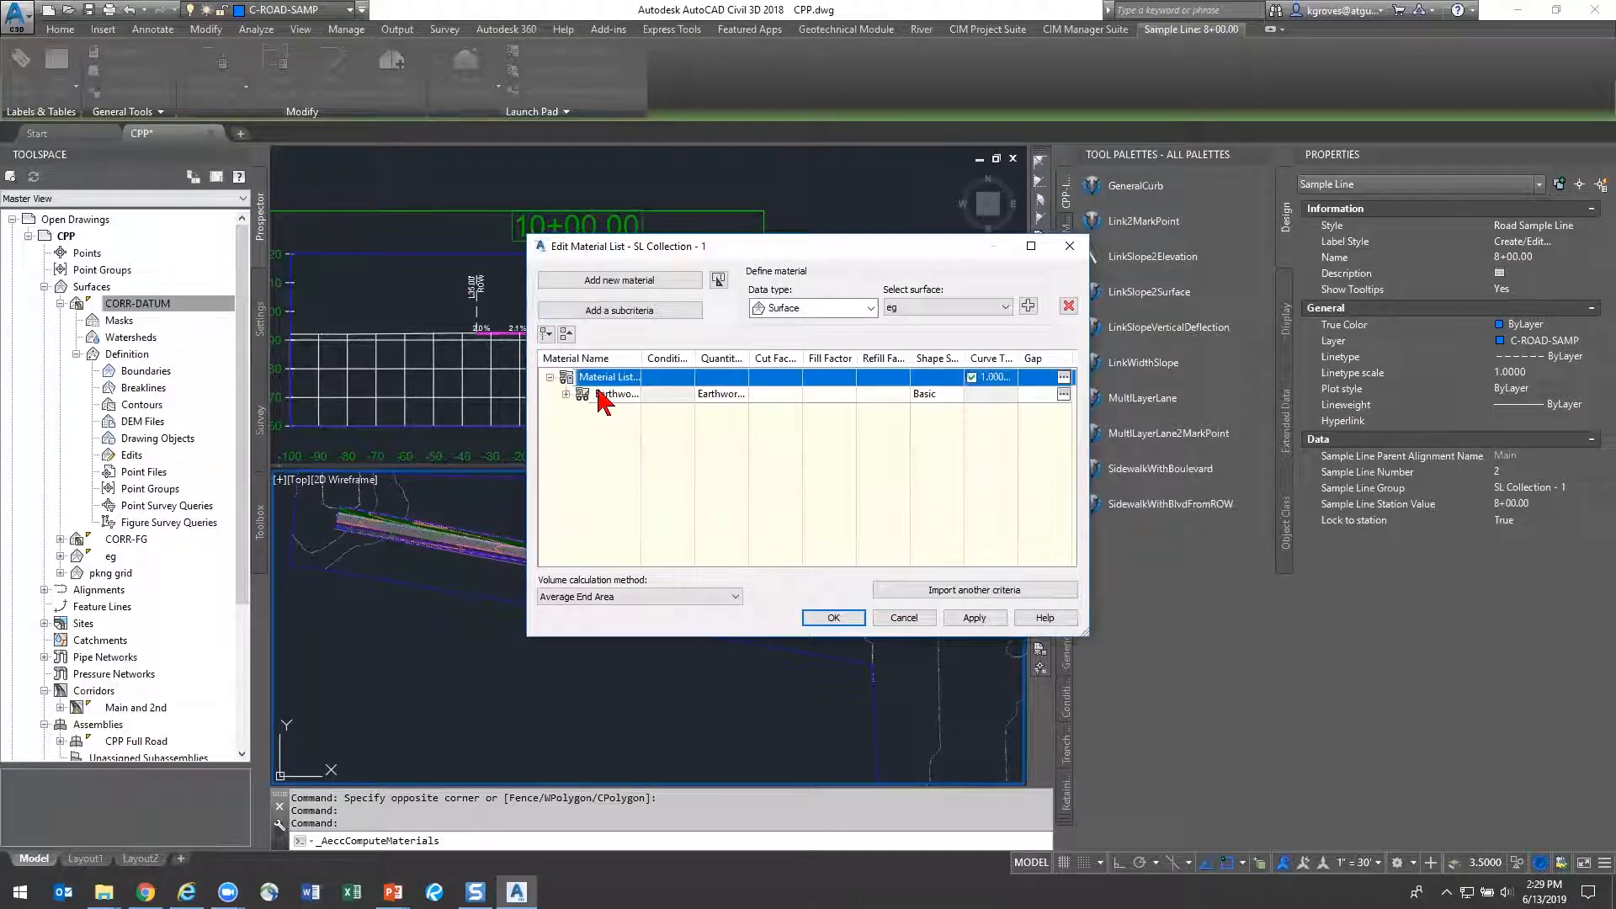
click(565, 394)
click(641, 429)
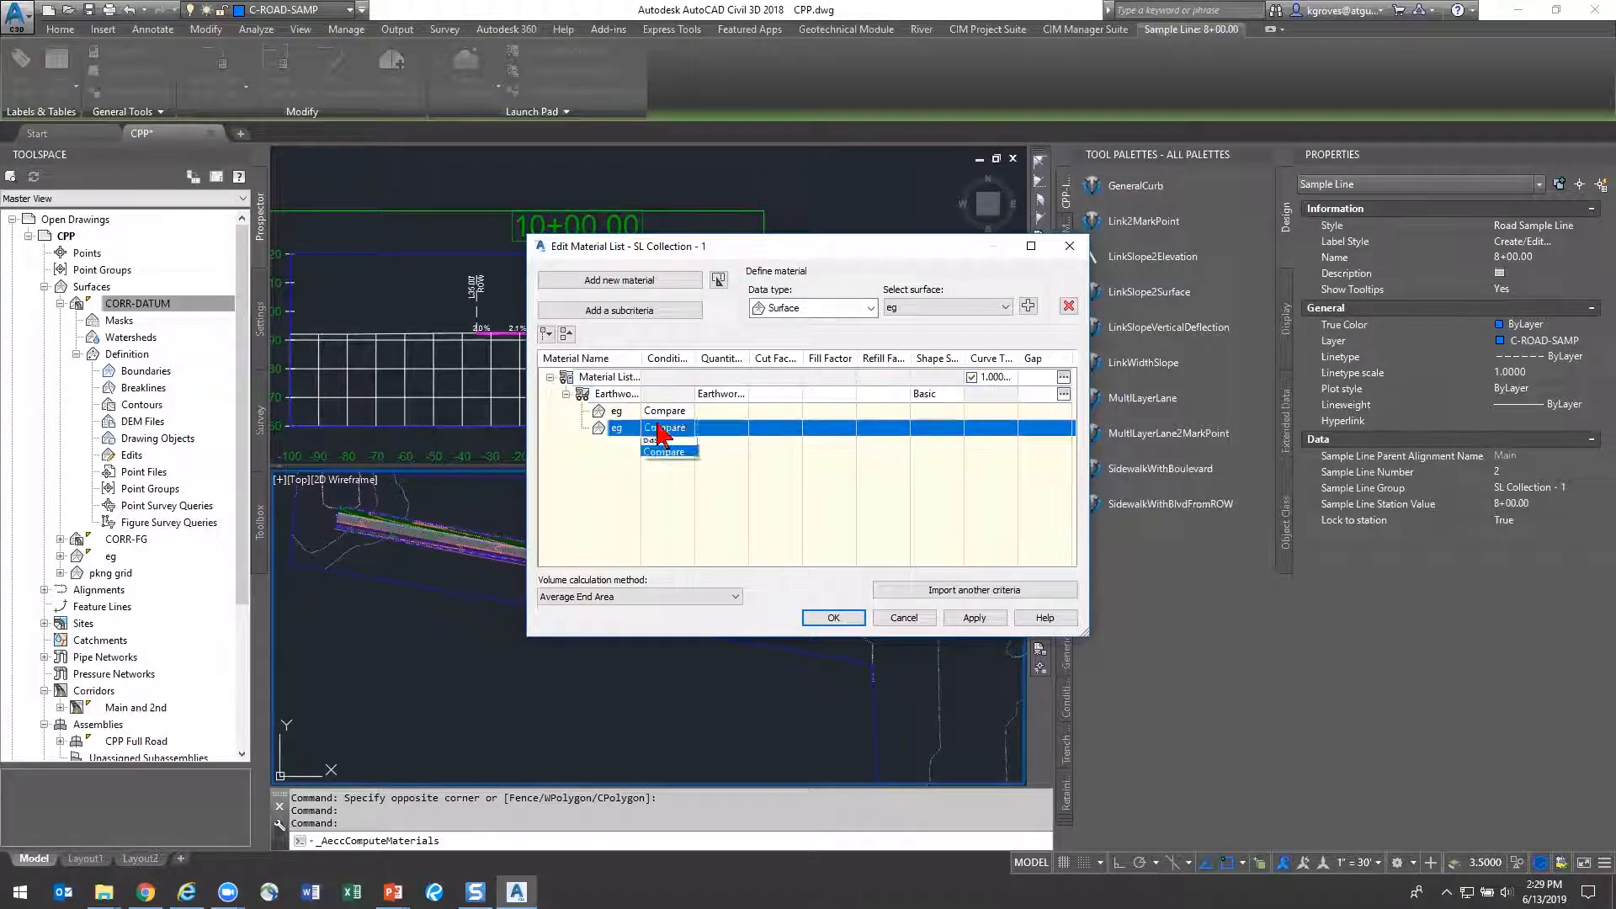
Try to add the eg surface to the Earthworks material and check the available data types and surfaces
click(942, 308)
click(949, 324)
click(1028, 307)
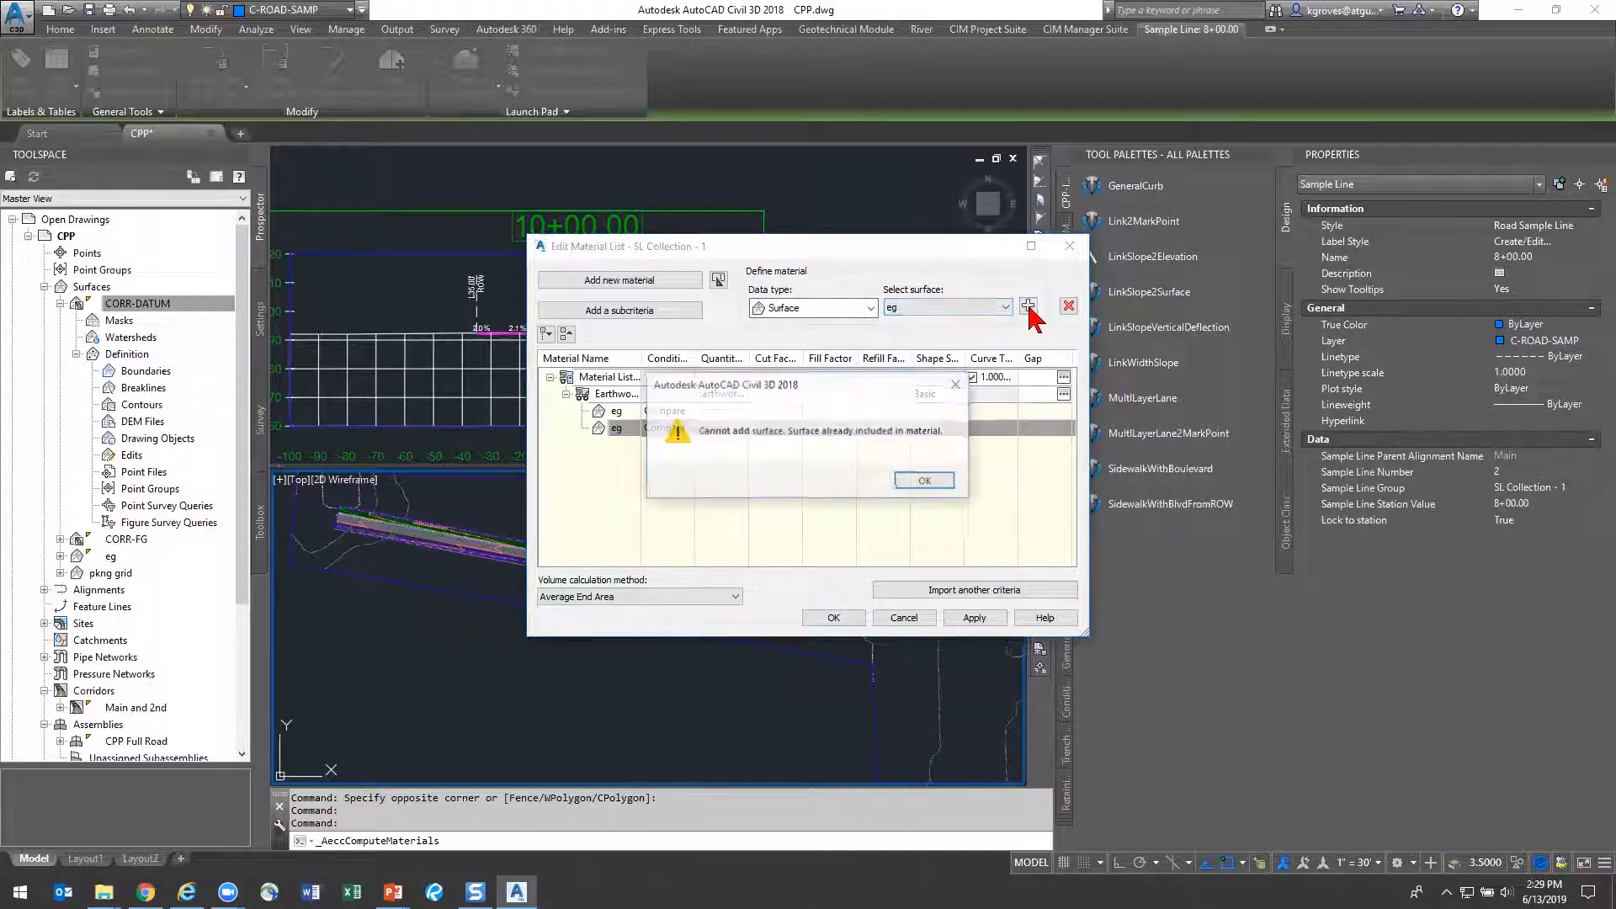
click(933, 478)
click(870, 309)
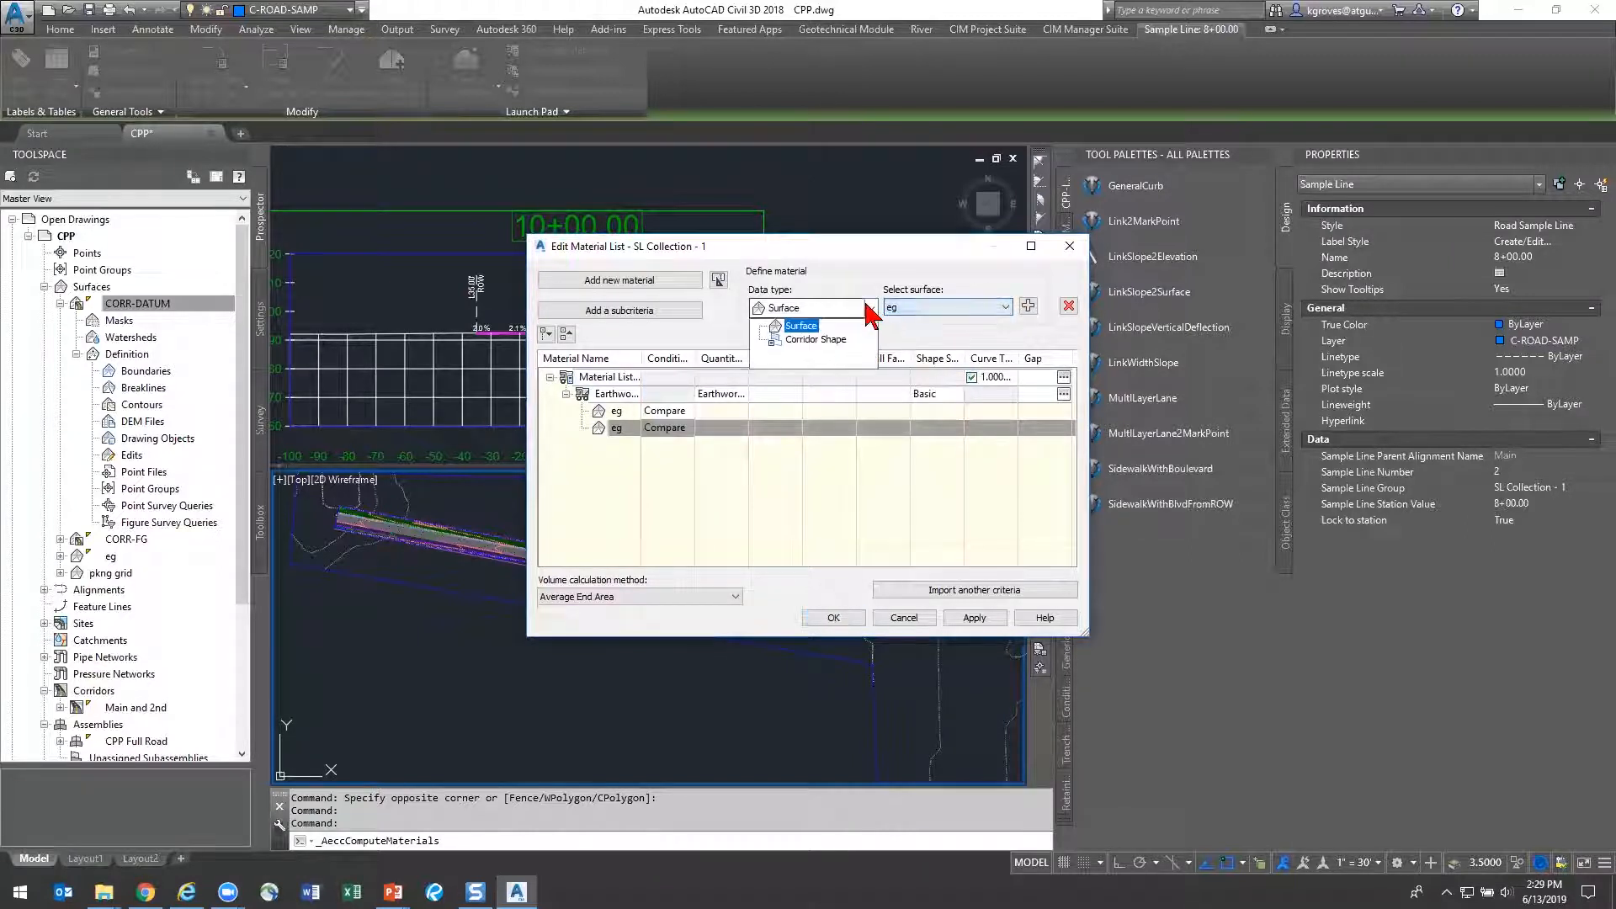
click(817, 339)
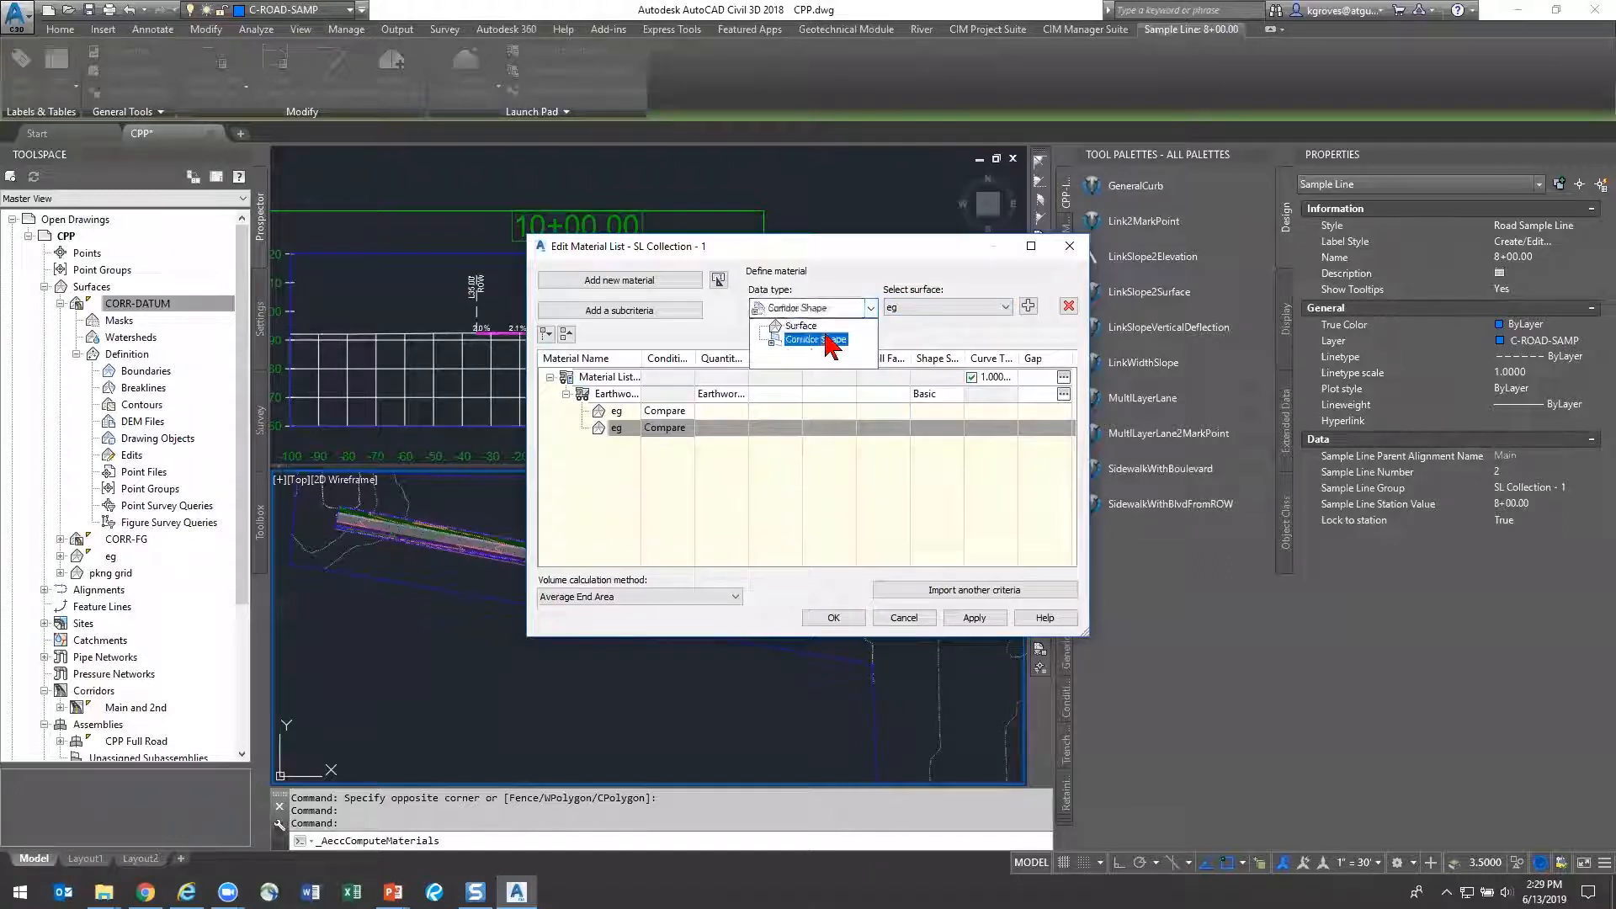
click(812, 325)
click(915, 312)
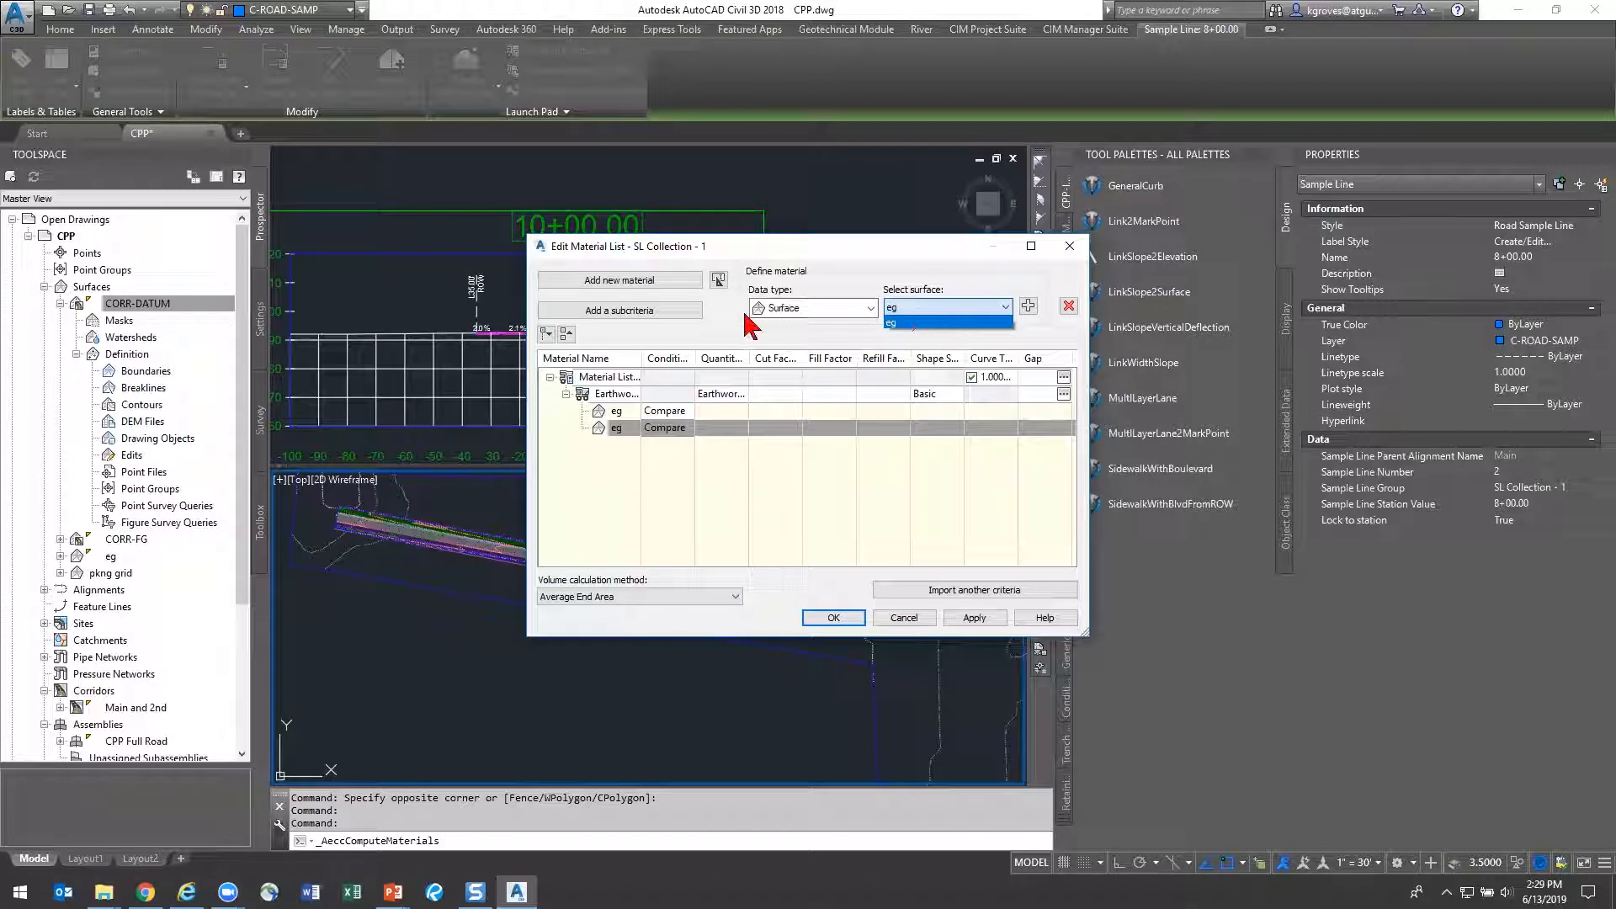
click(711, 341)
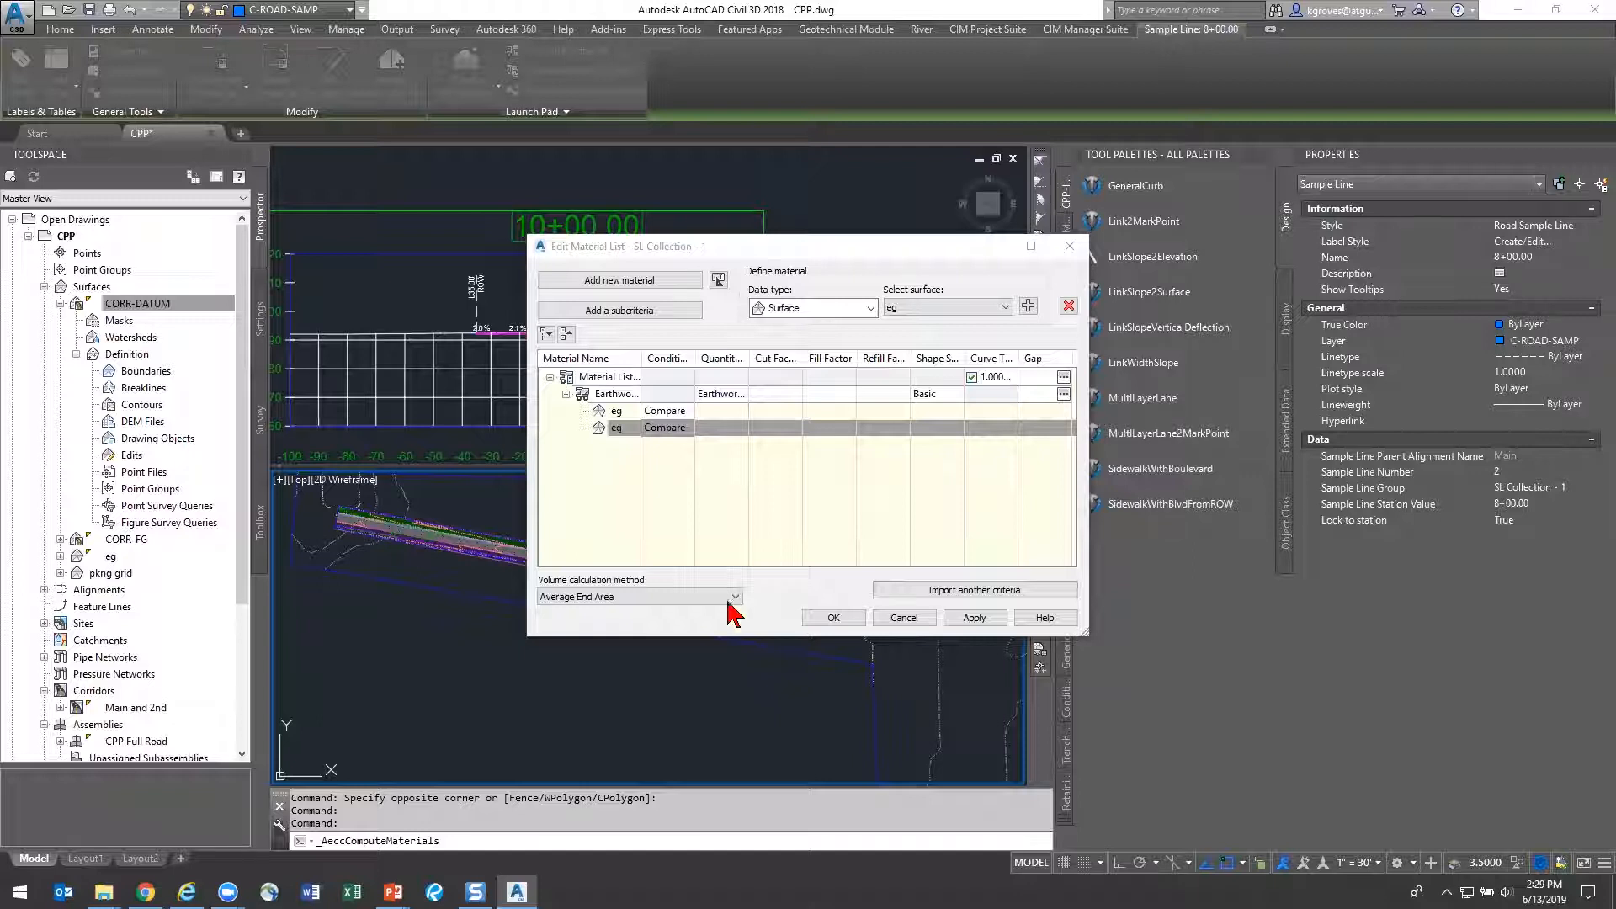
Set the condition of the Earthworks material's eg surfaces to Base
click(826, 503)
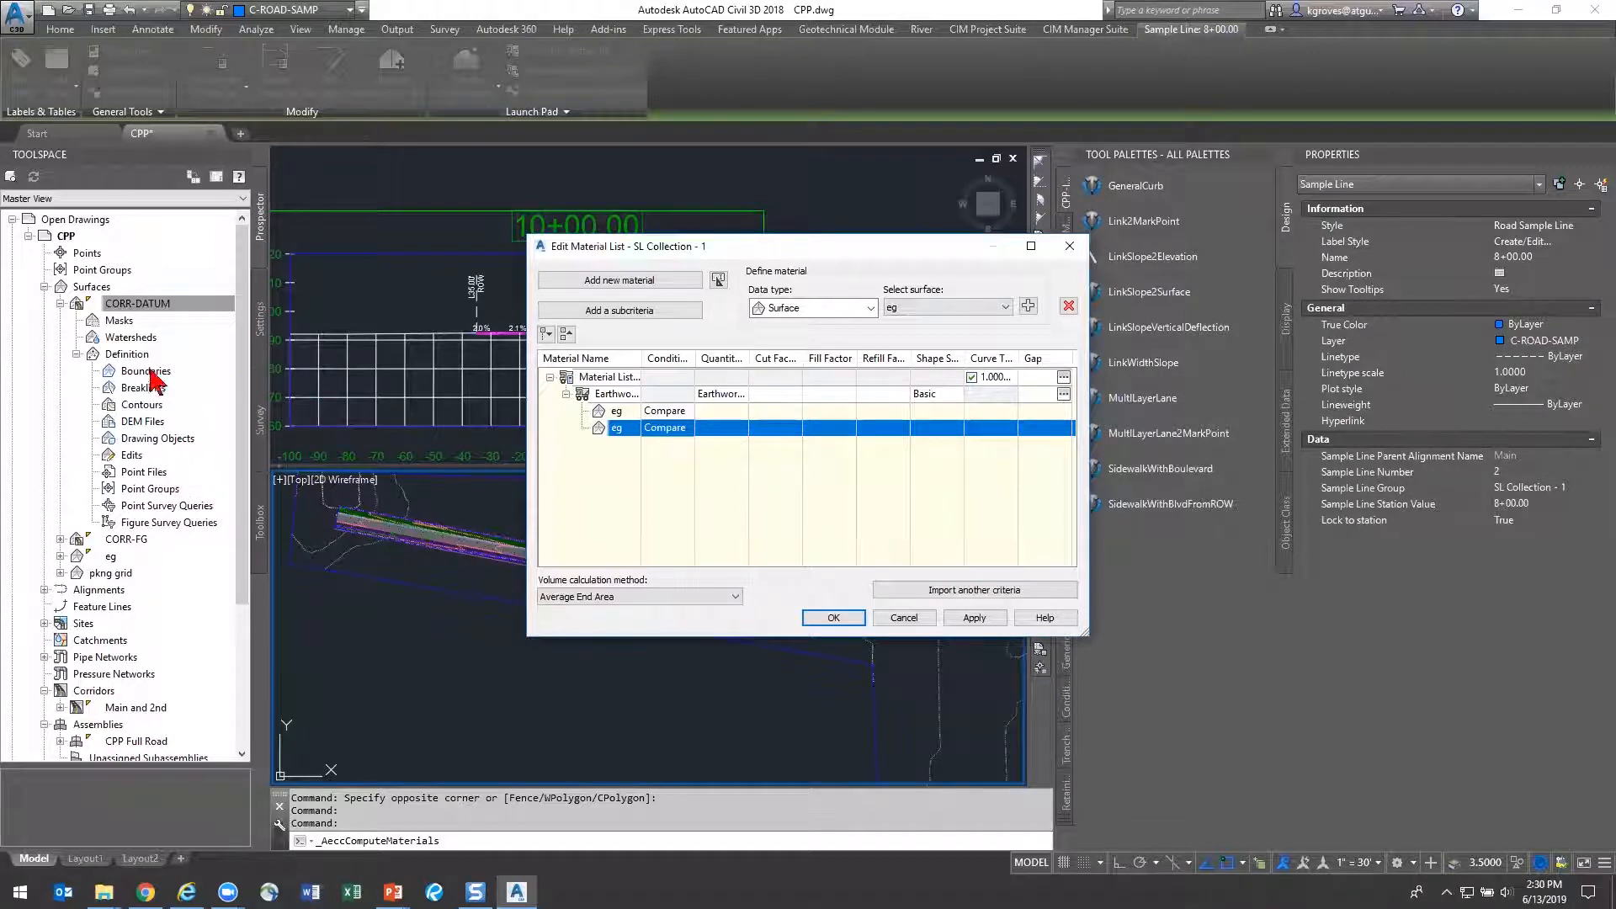
click(668, 430)
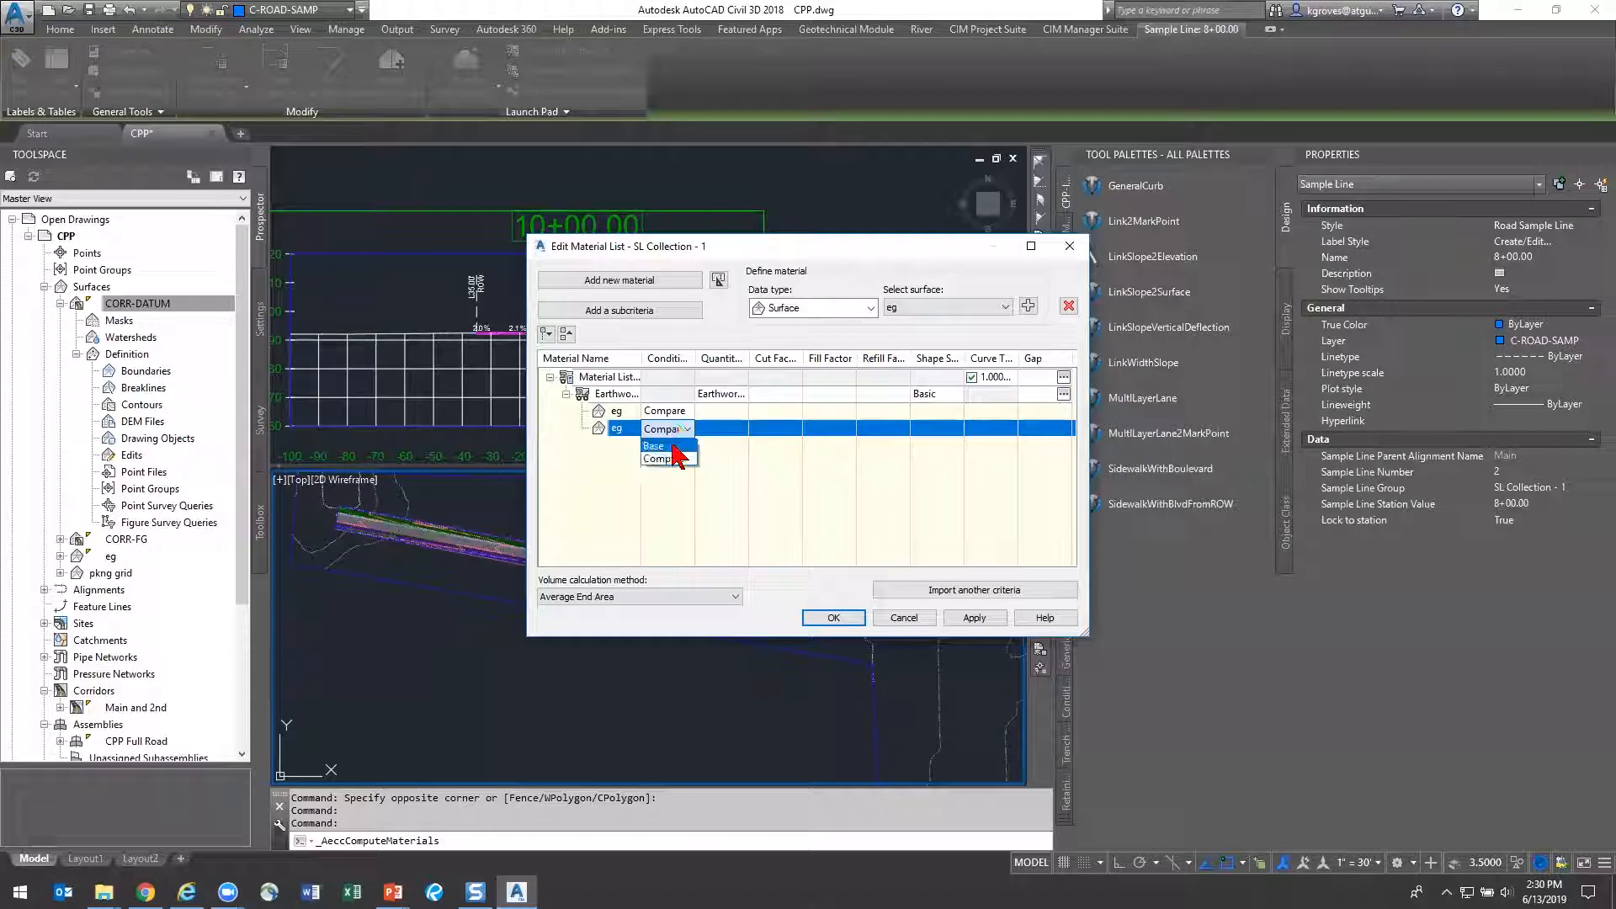
click(671, 446)
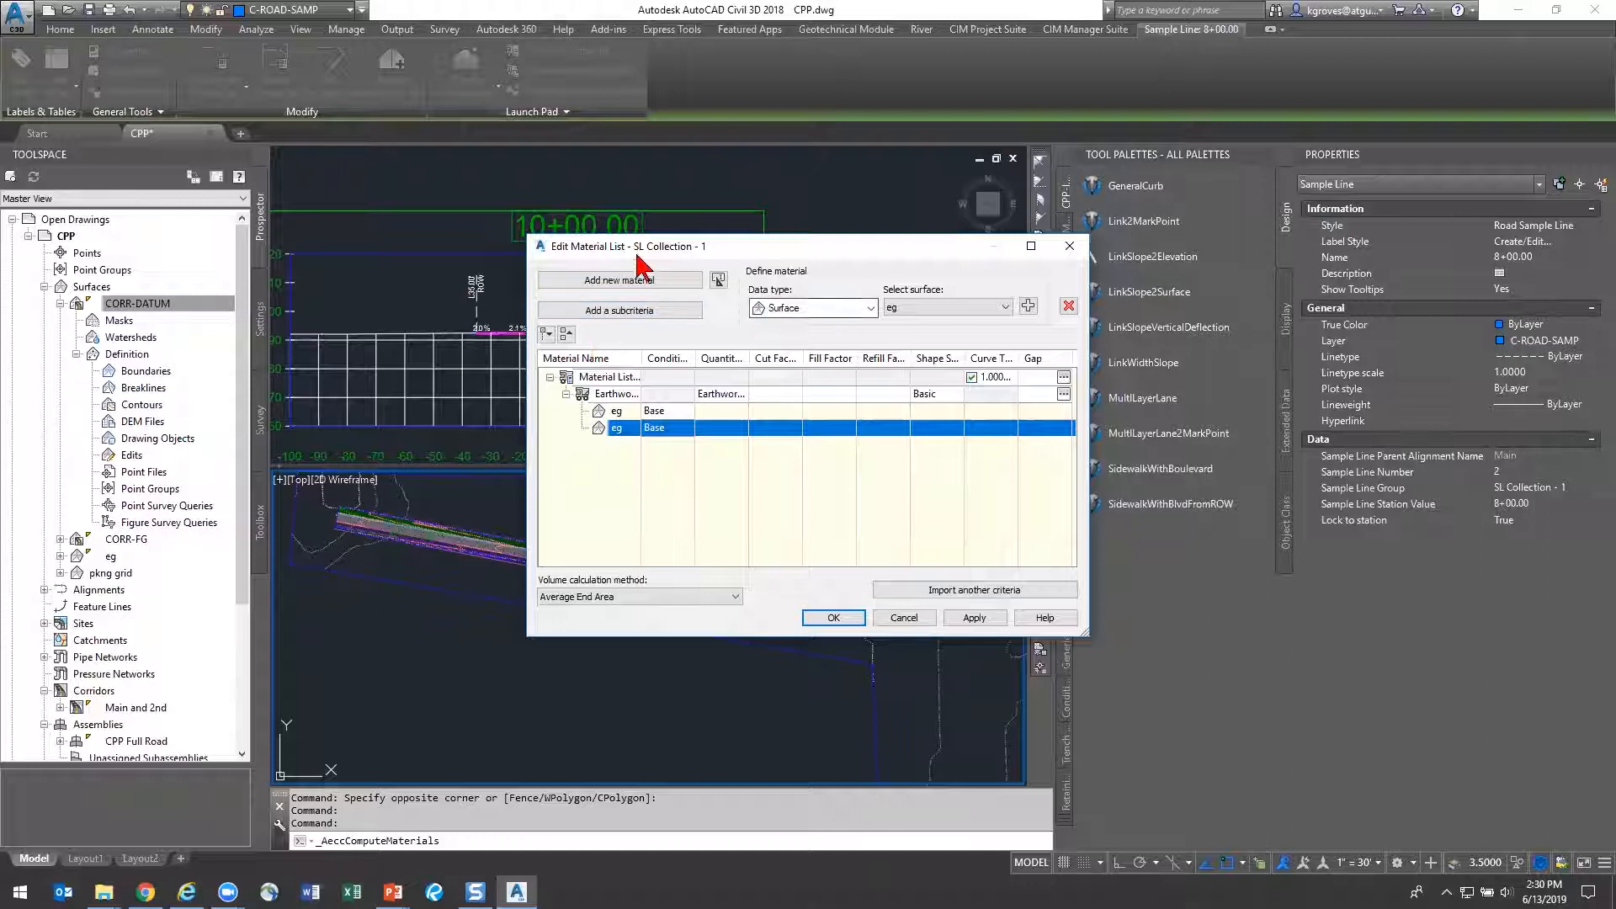
Set the data type to Corridor Shape and try to add the Main and 2nd Pave1 shape to the Earthworks material
click(761, 316)
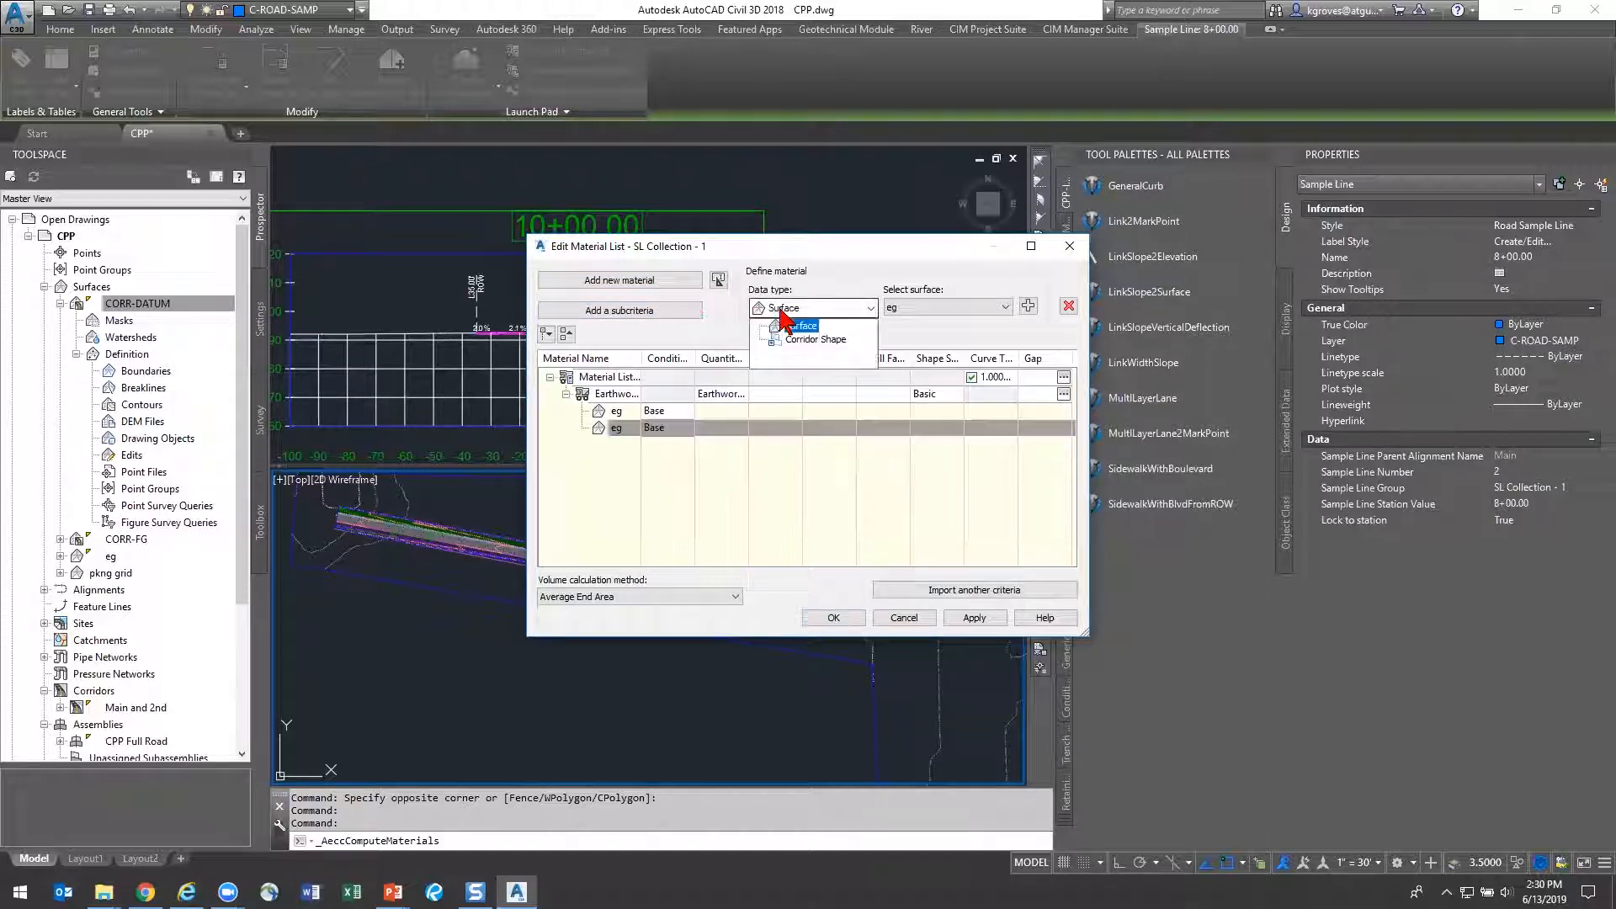
click(801, 336)
click(915, 308)
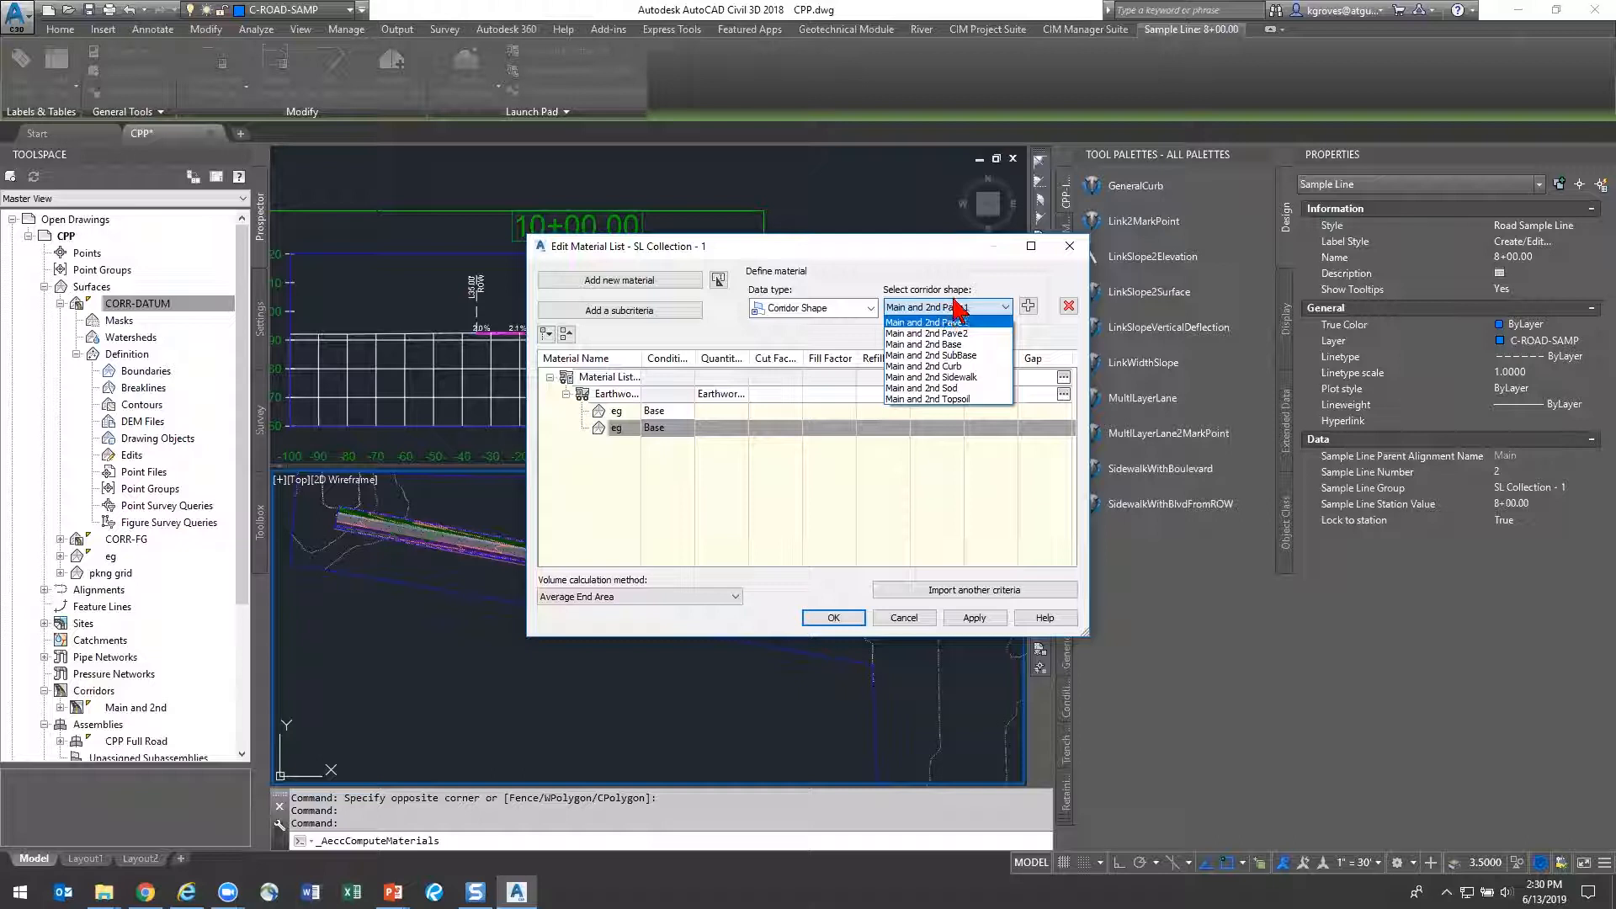
click(960, 322)
click(1028, 305)
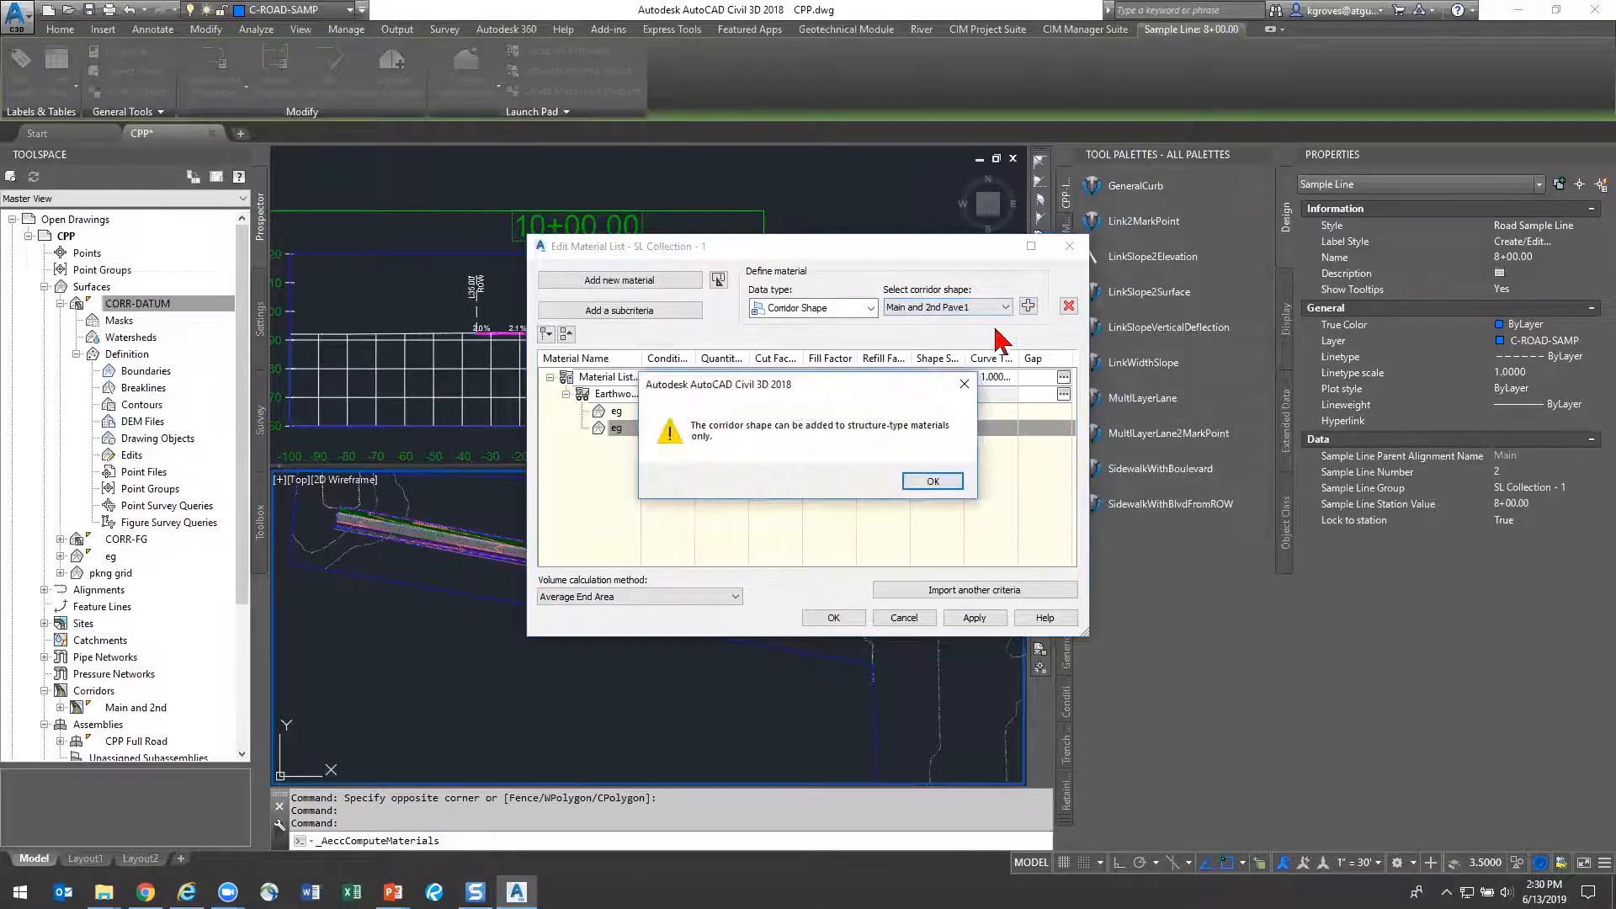
click(930, 481)
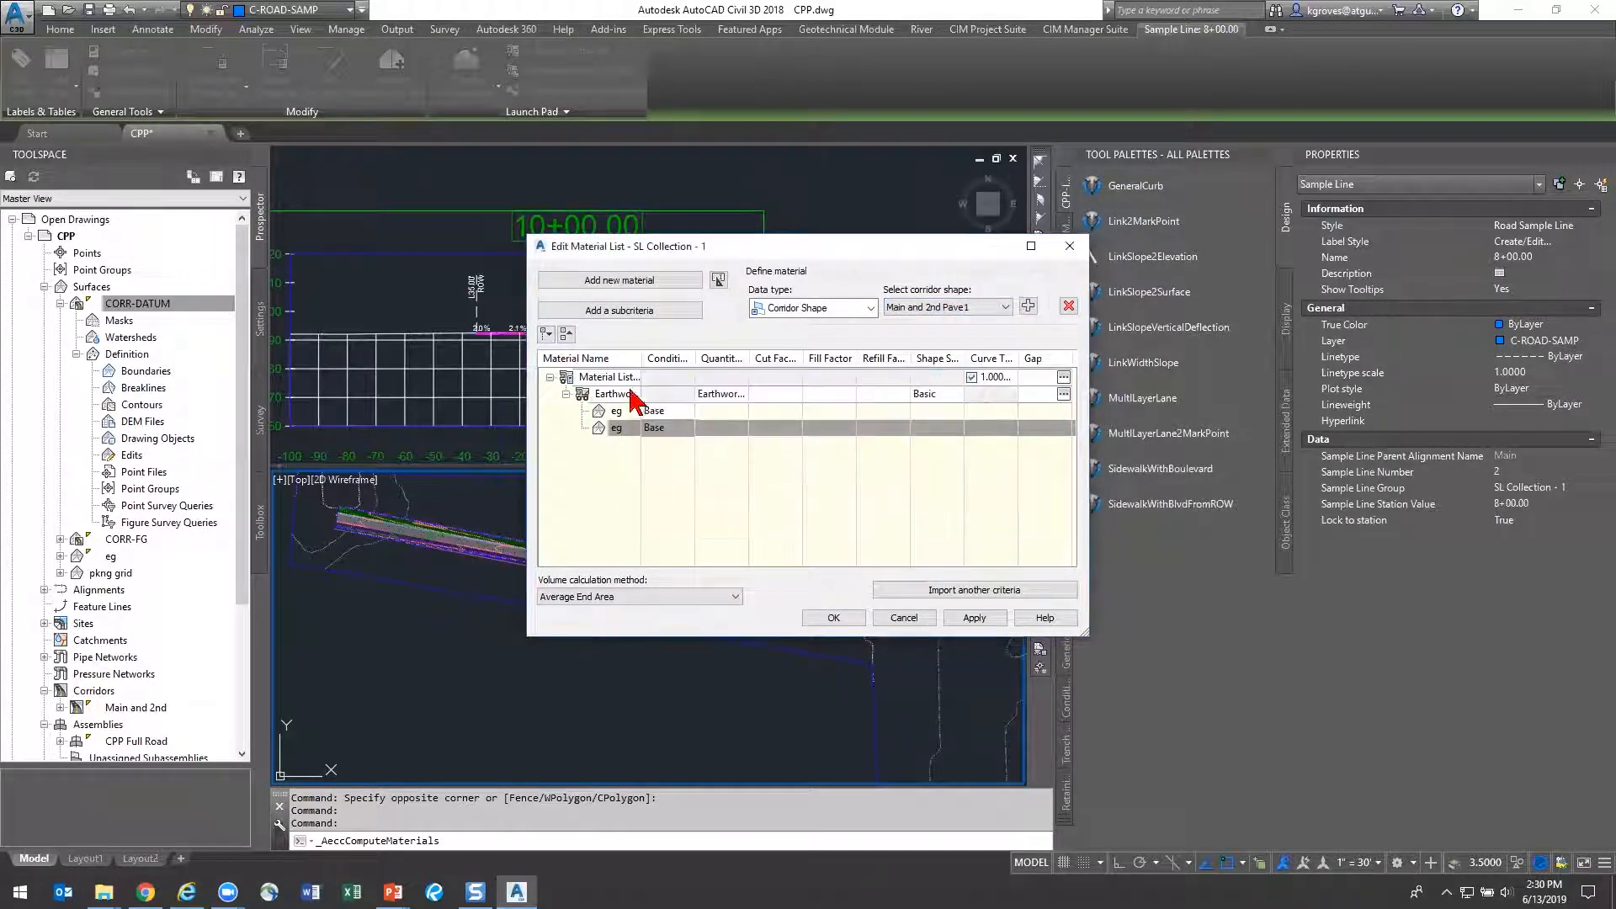
Add a new material with the Structures quantity type and include the Main and 2nd Pave1 corridor shape in it
click(608, 396)
right_click(613, 377)
click(655, 388)
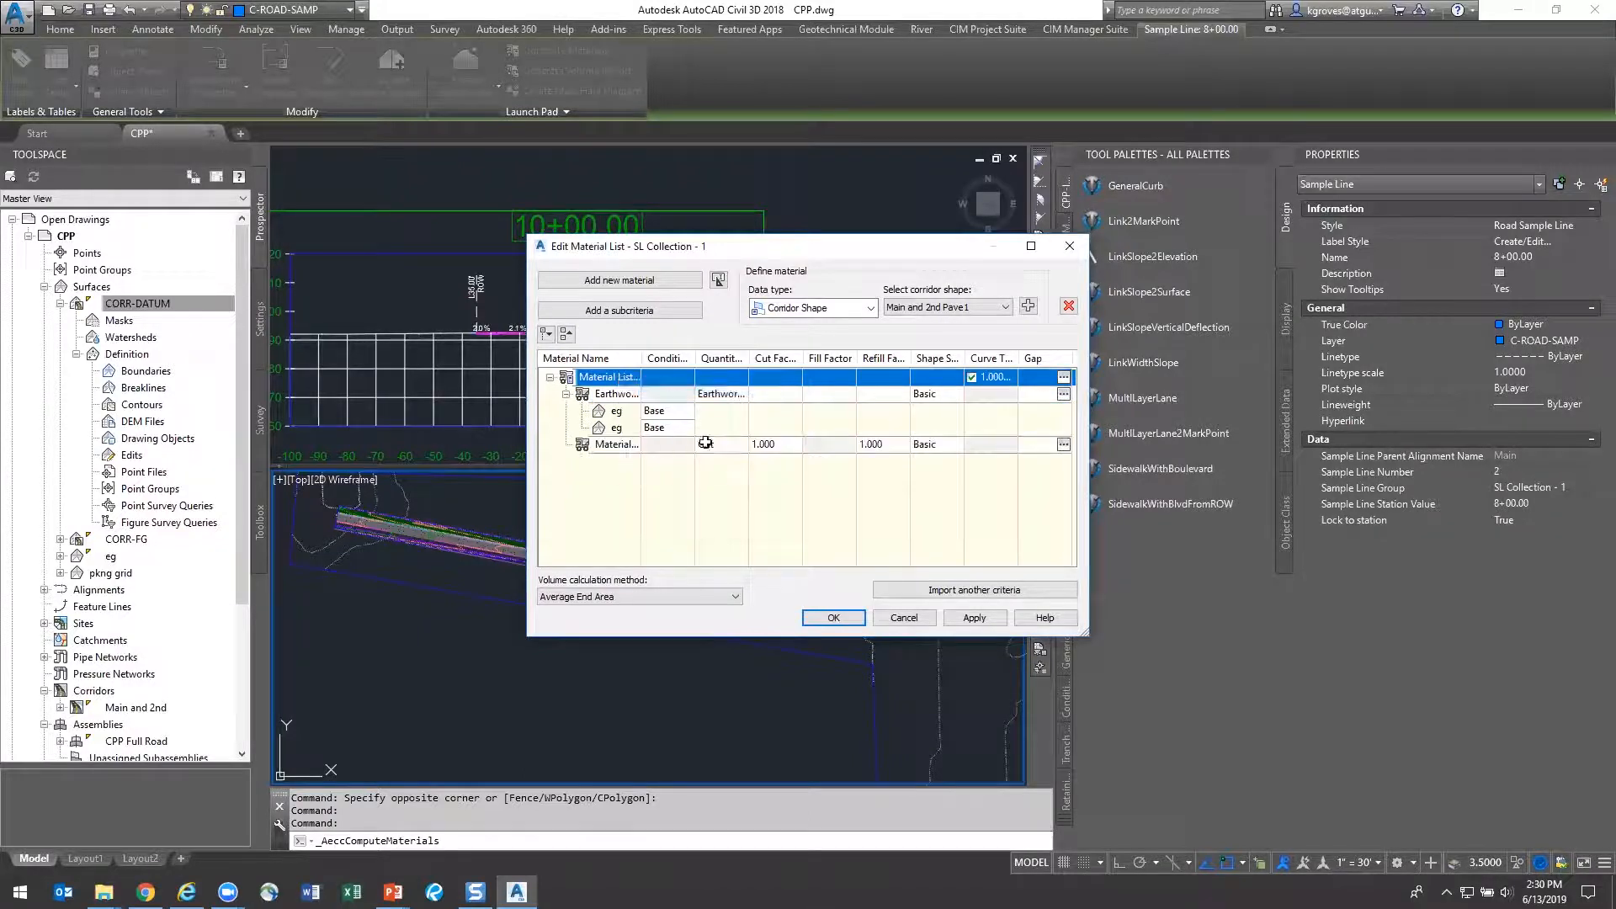
click(706, 443)
click(717, 445)
click(740, 520)
click(934, 313)
click(1027, 306)
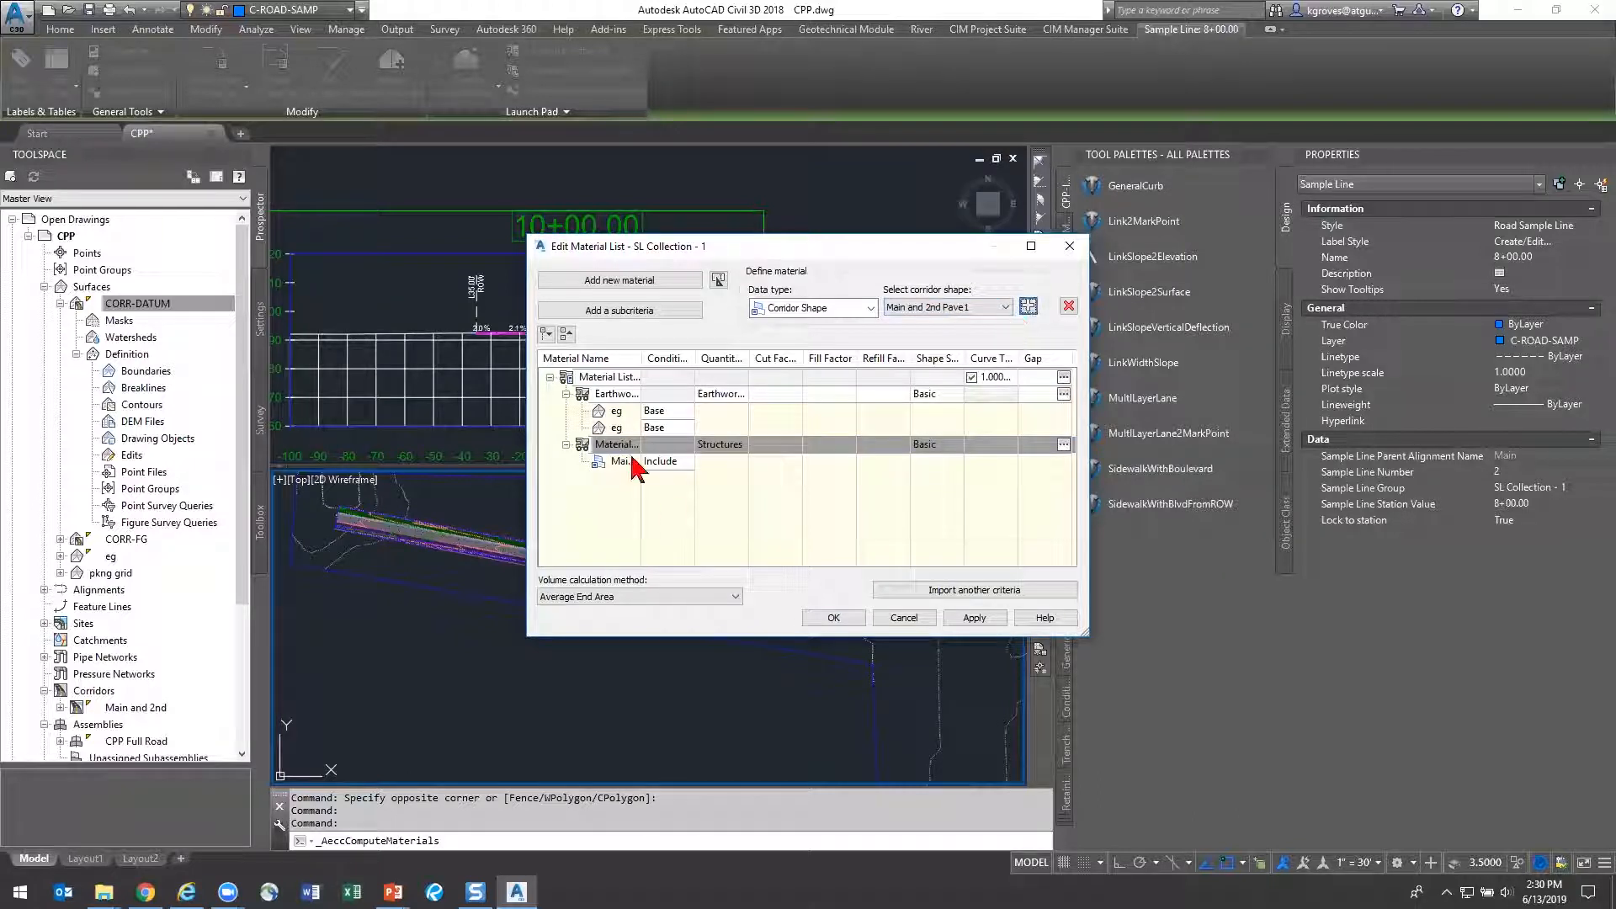
Widen the material name column and add the Main and 2nd Topsoil and Main and 2nd Base corridor shapes to the Structures material
click(621, 465)
drag(641, 358, 725, 358)
click(979, 310)
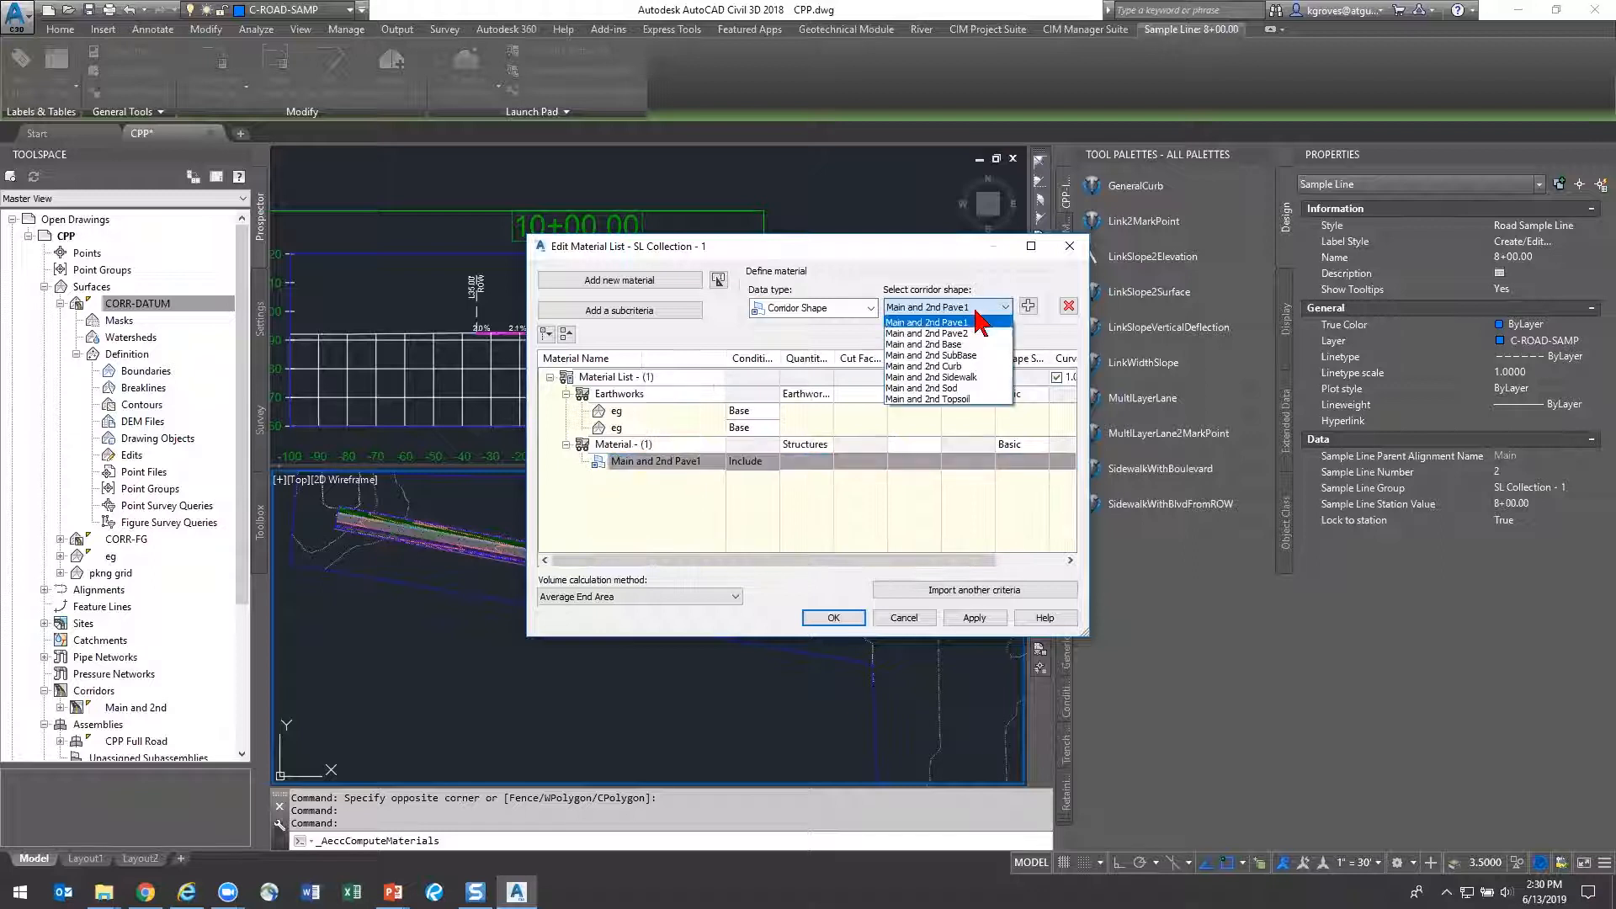
click(959, 399)
click(1028, 306)
click(992, 305)
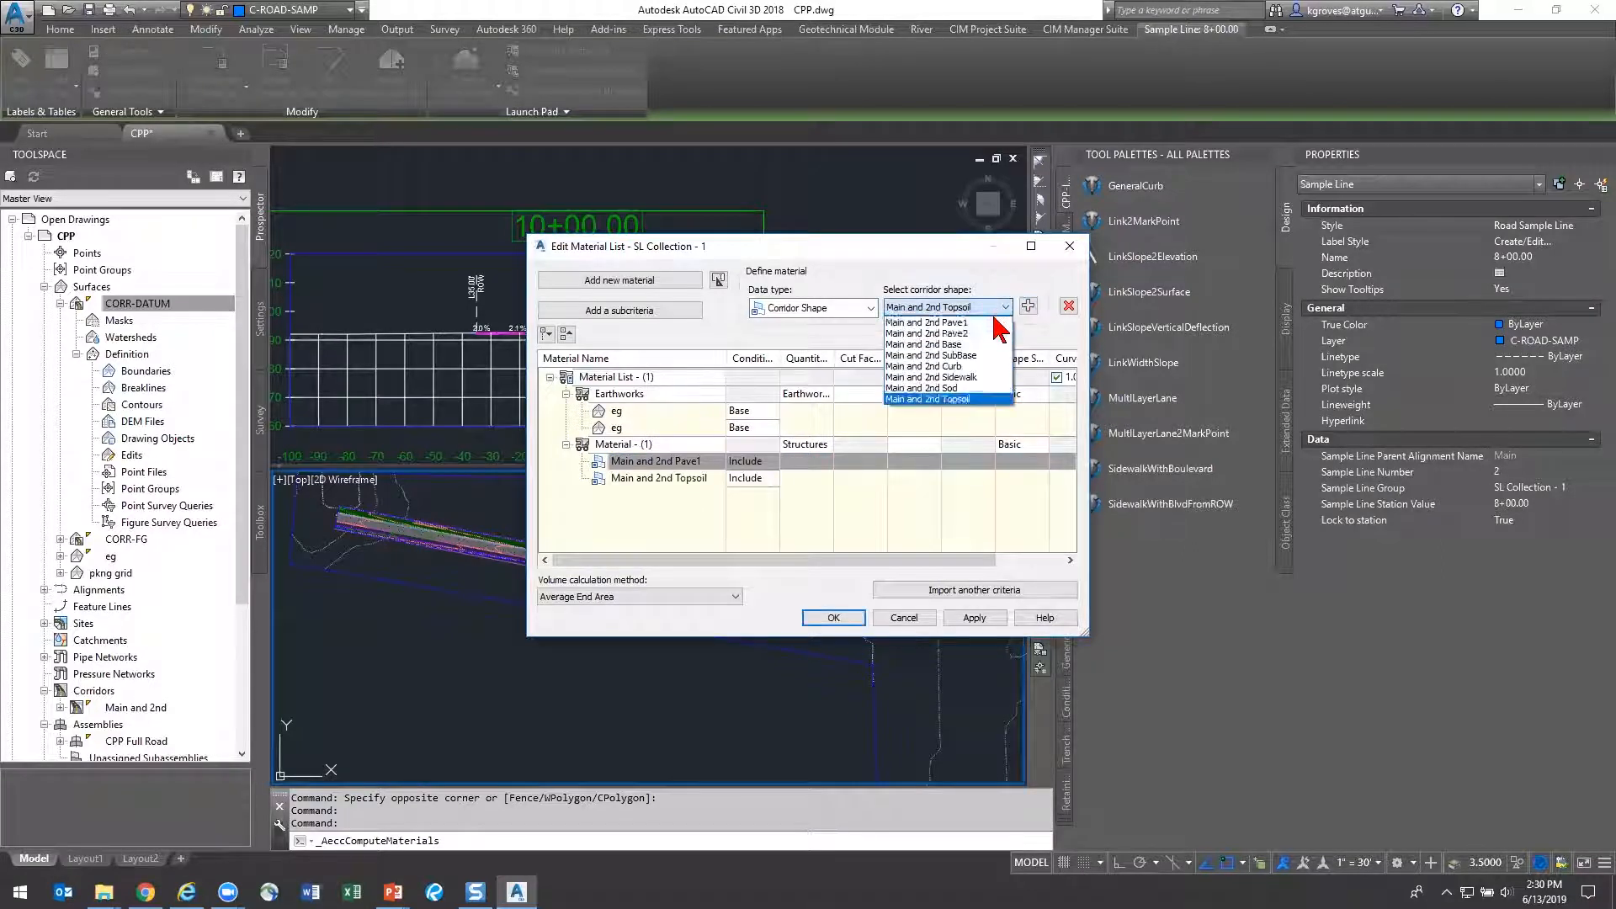
click(989, 324)
click(1028, 305)
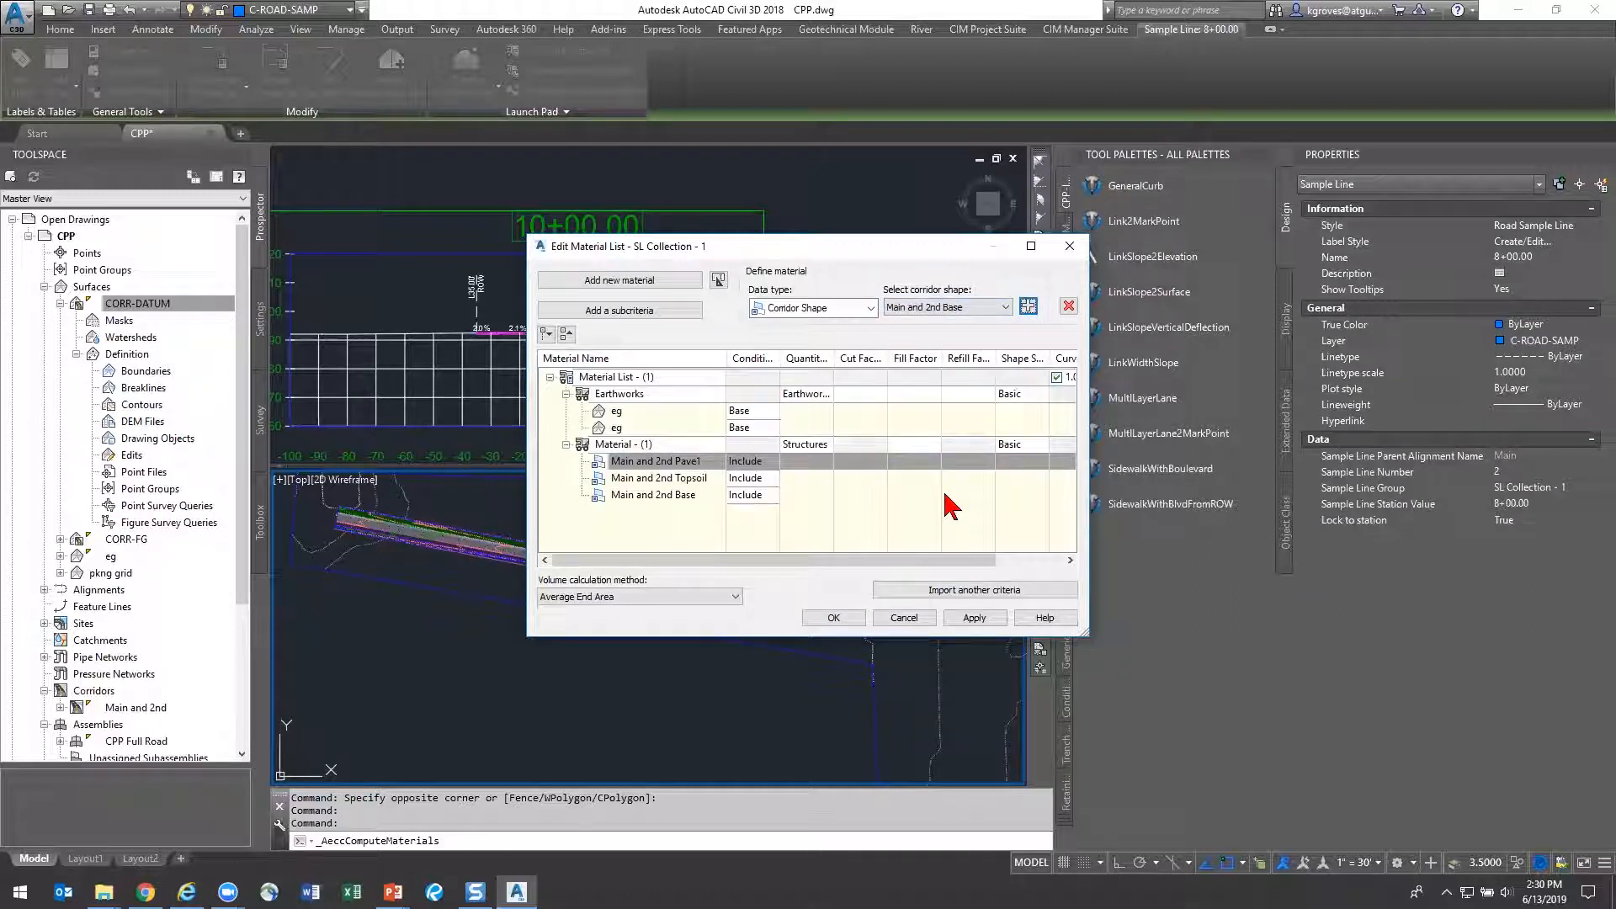
Accept the edited material list, clear the sample line selection, and examine the material shapes in the 10+00.00 section view
click(838, 621)
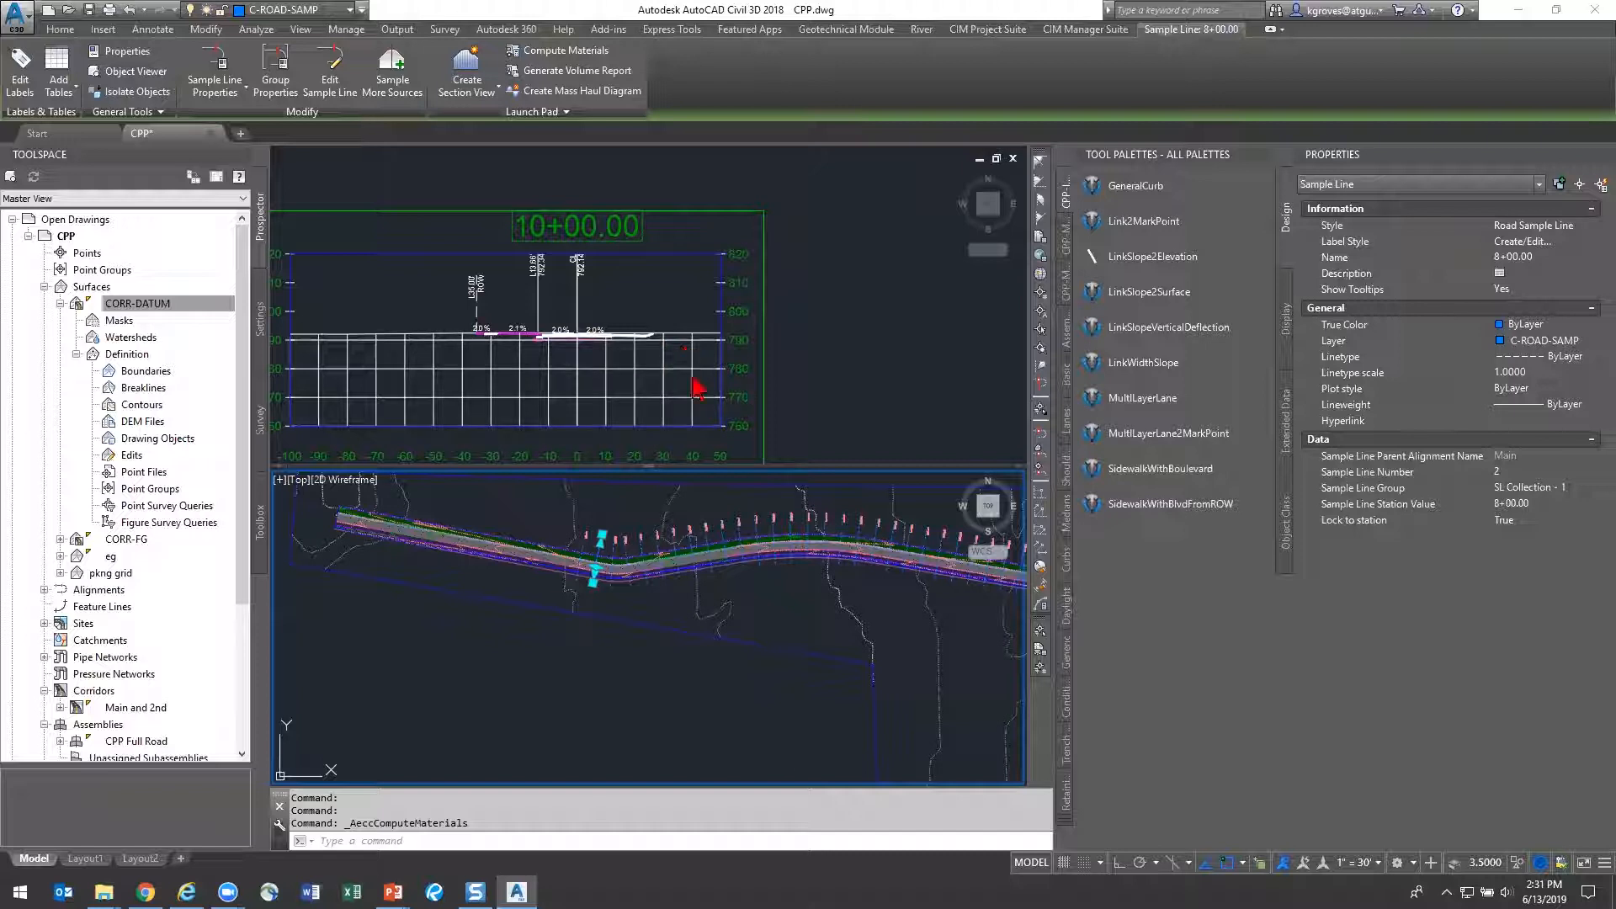
scroll(775, 590, down, 5)
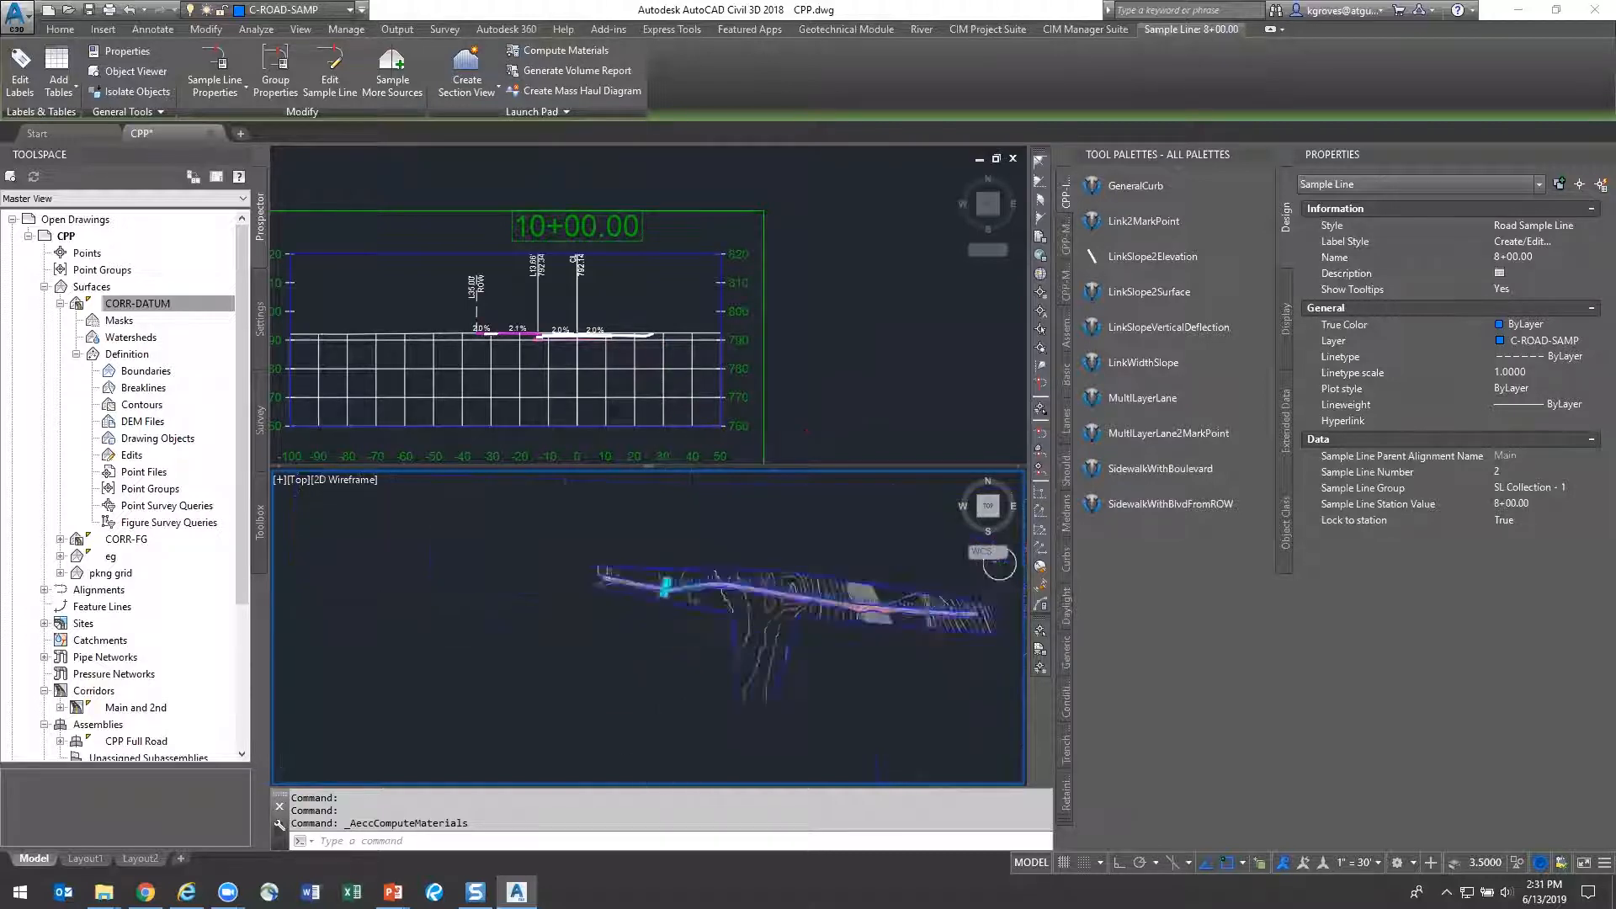
scroll(775, 589, down, 3)
key(Escape)
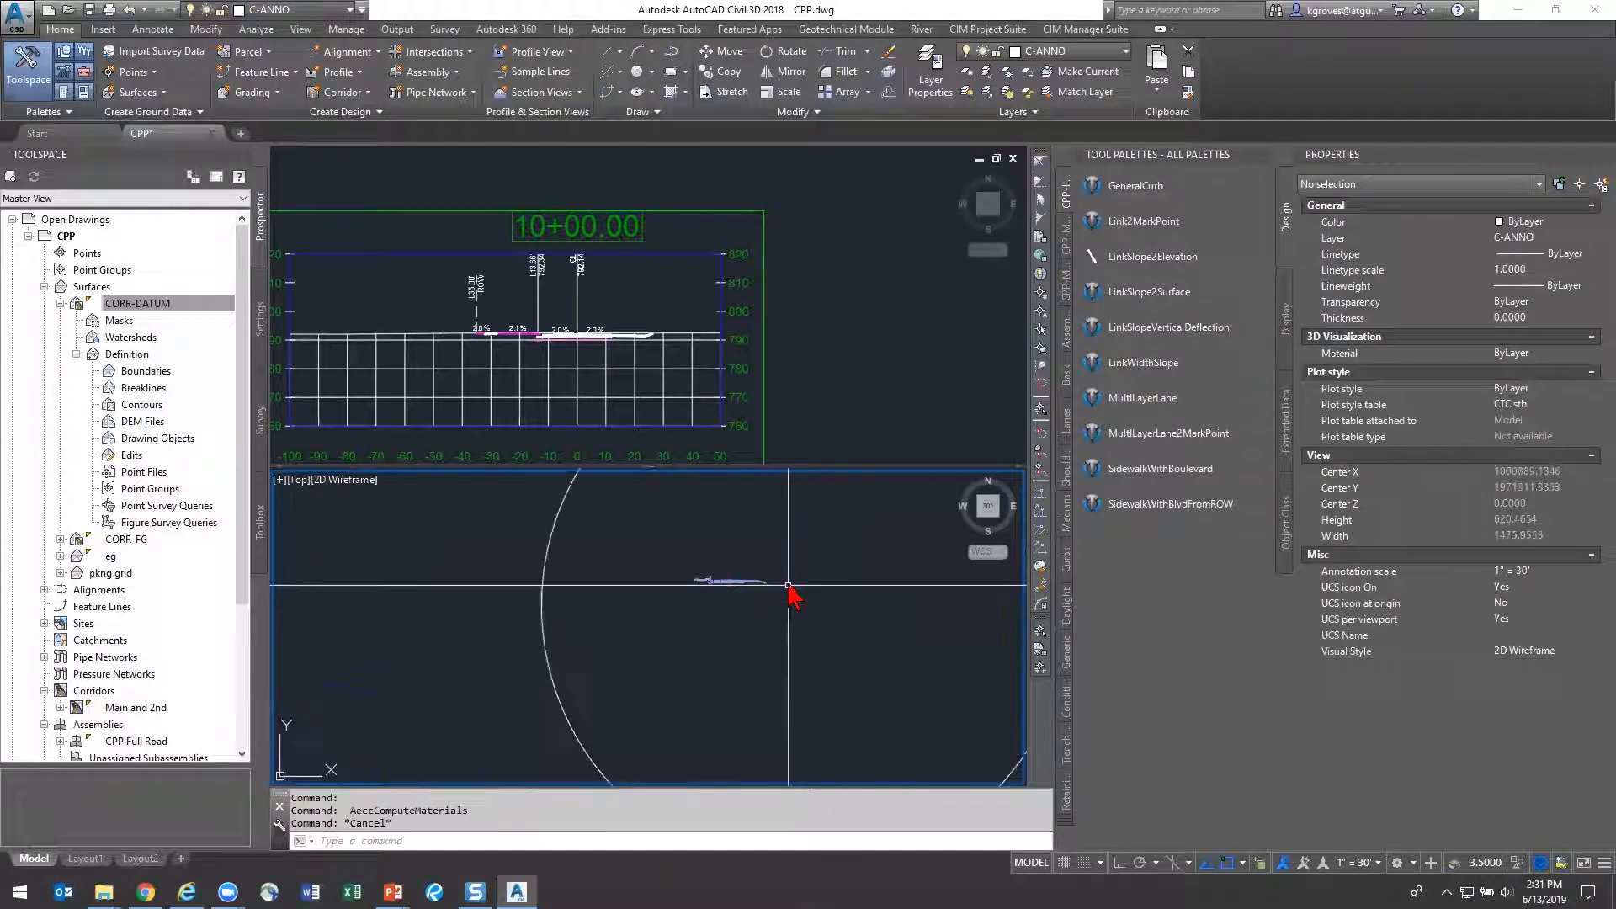
scroll(667, 548, up, 2)
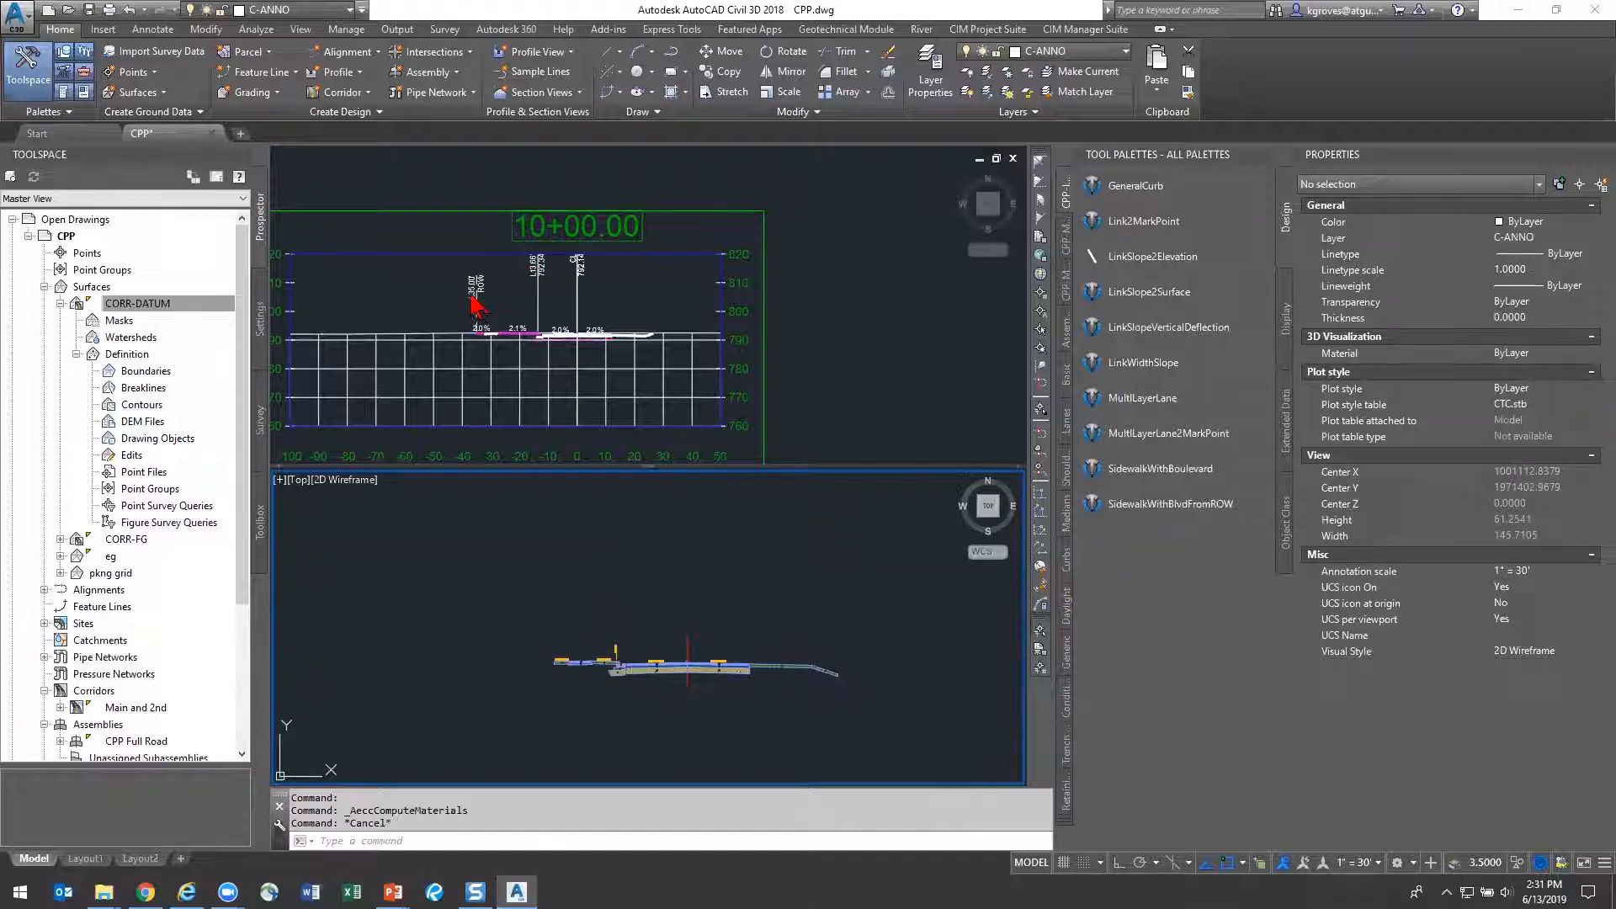
click(539, 349)
scroll(543, 336, up, 5)
scroll(694, 358, down, 5)
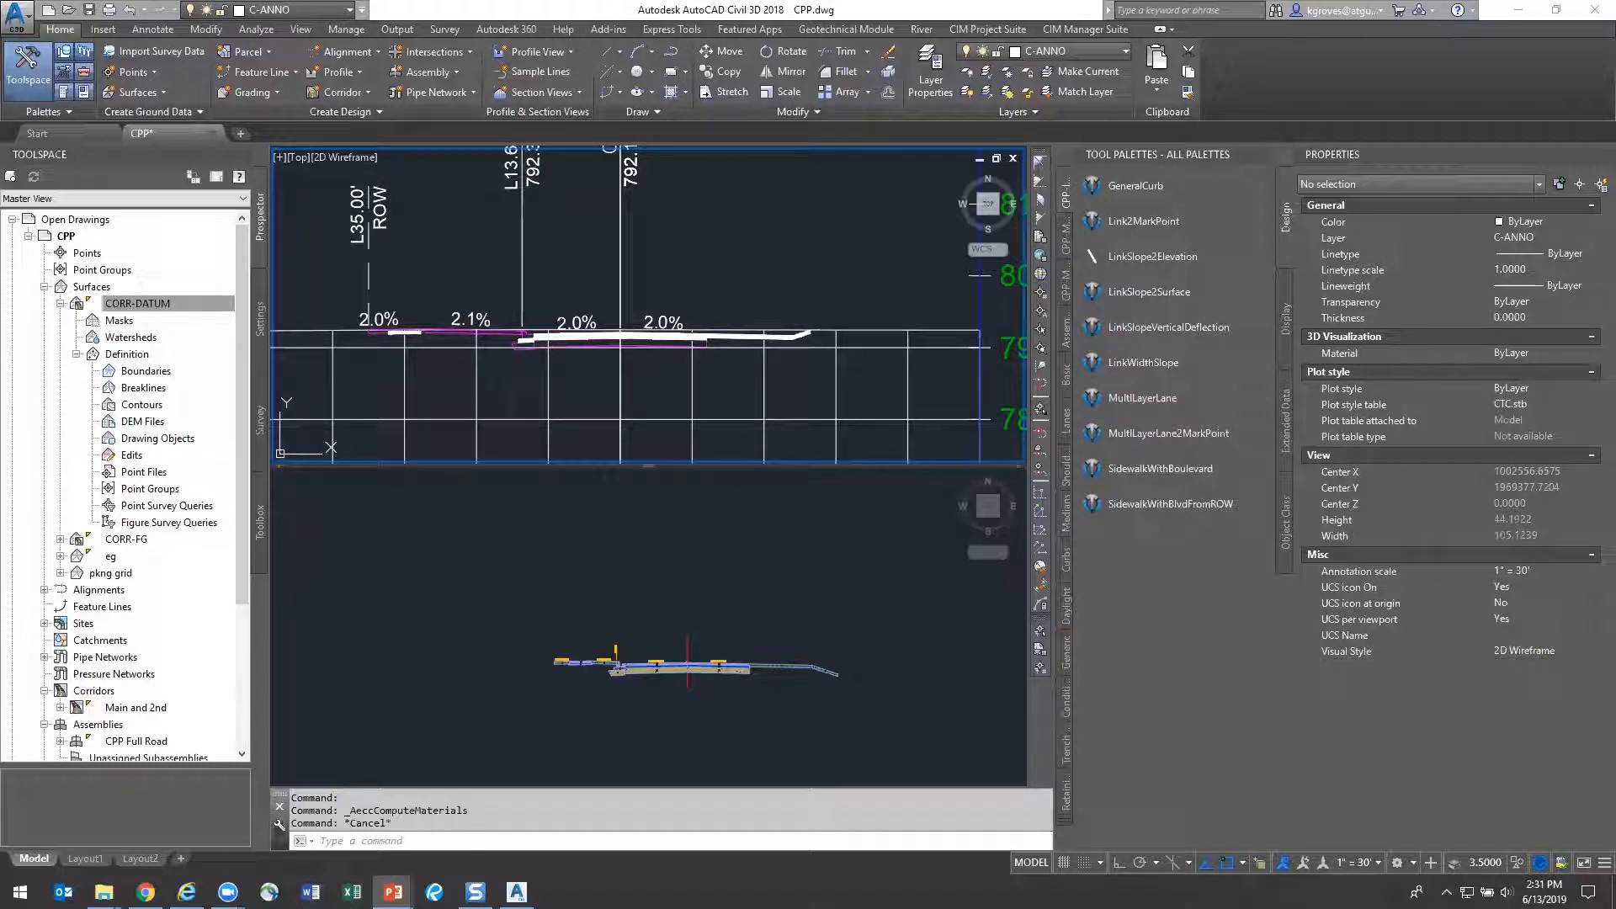
Switch to the PowerPoint slide show, advance from the DEMO slide to Takeaways, and return to Civil 3D
click(574, 554)
mouse_move(394, 891)
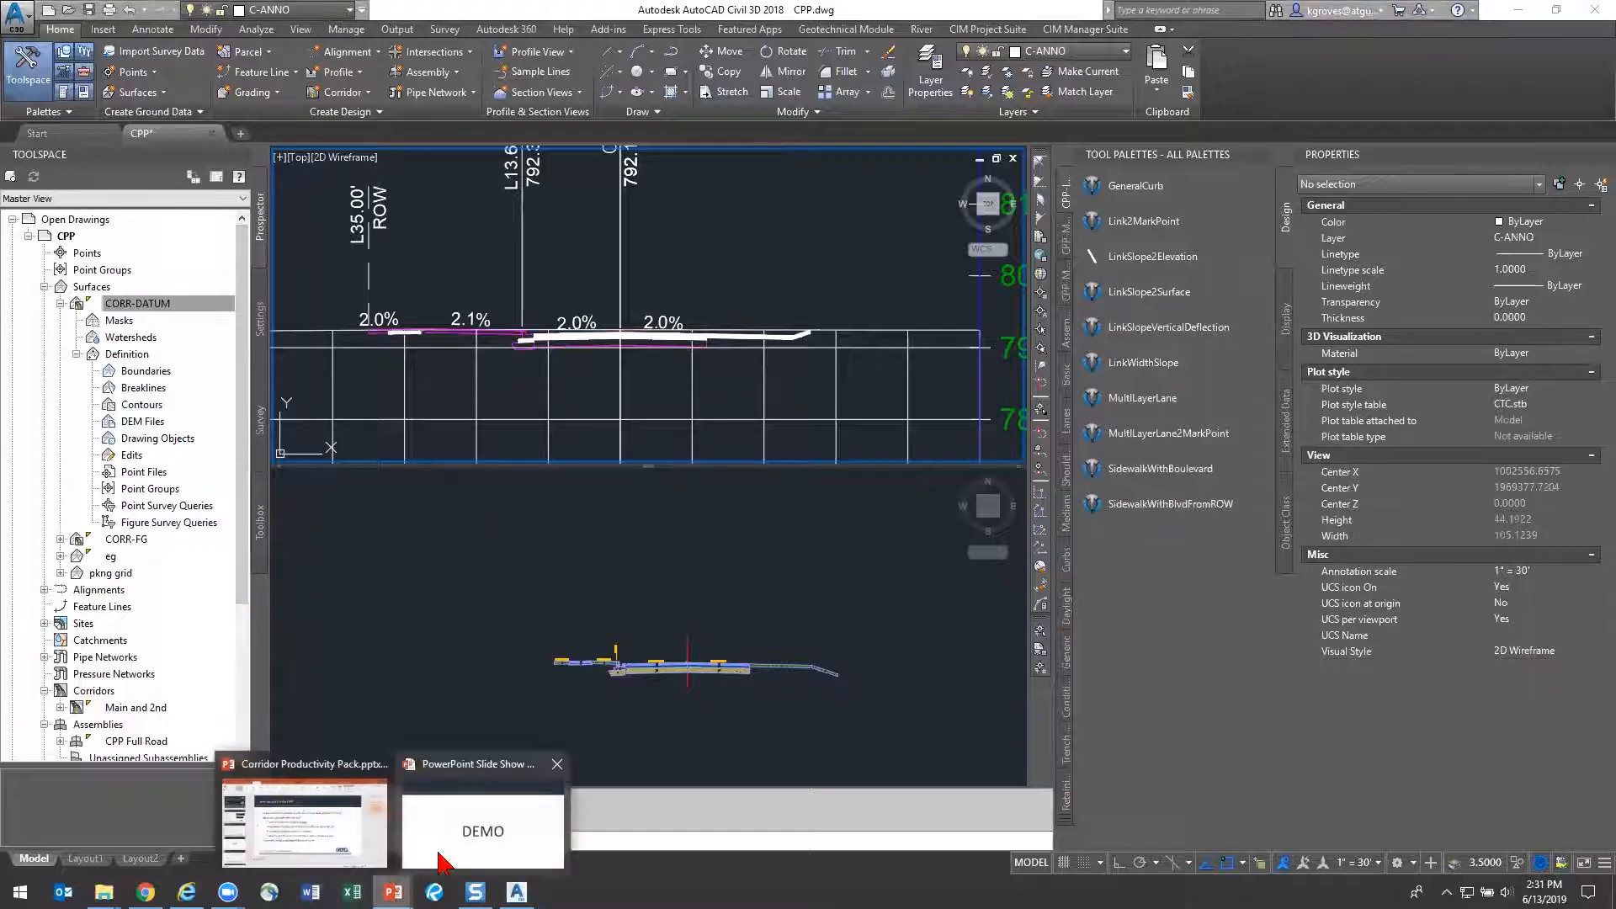
click(482, 829)
key(Right)
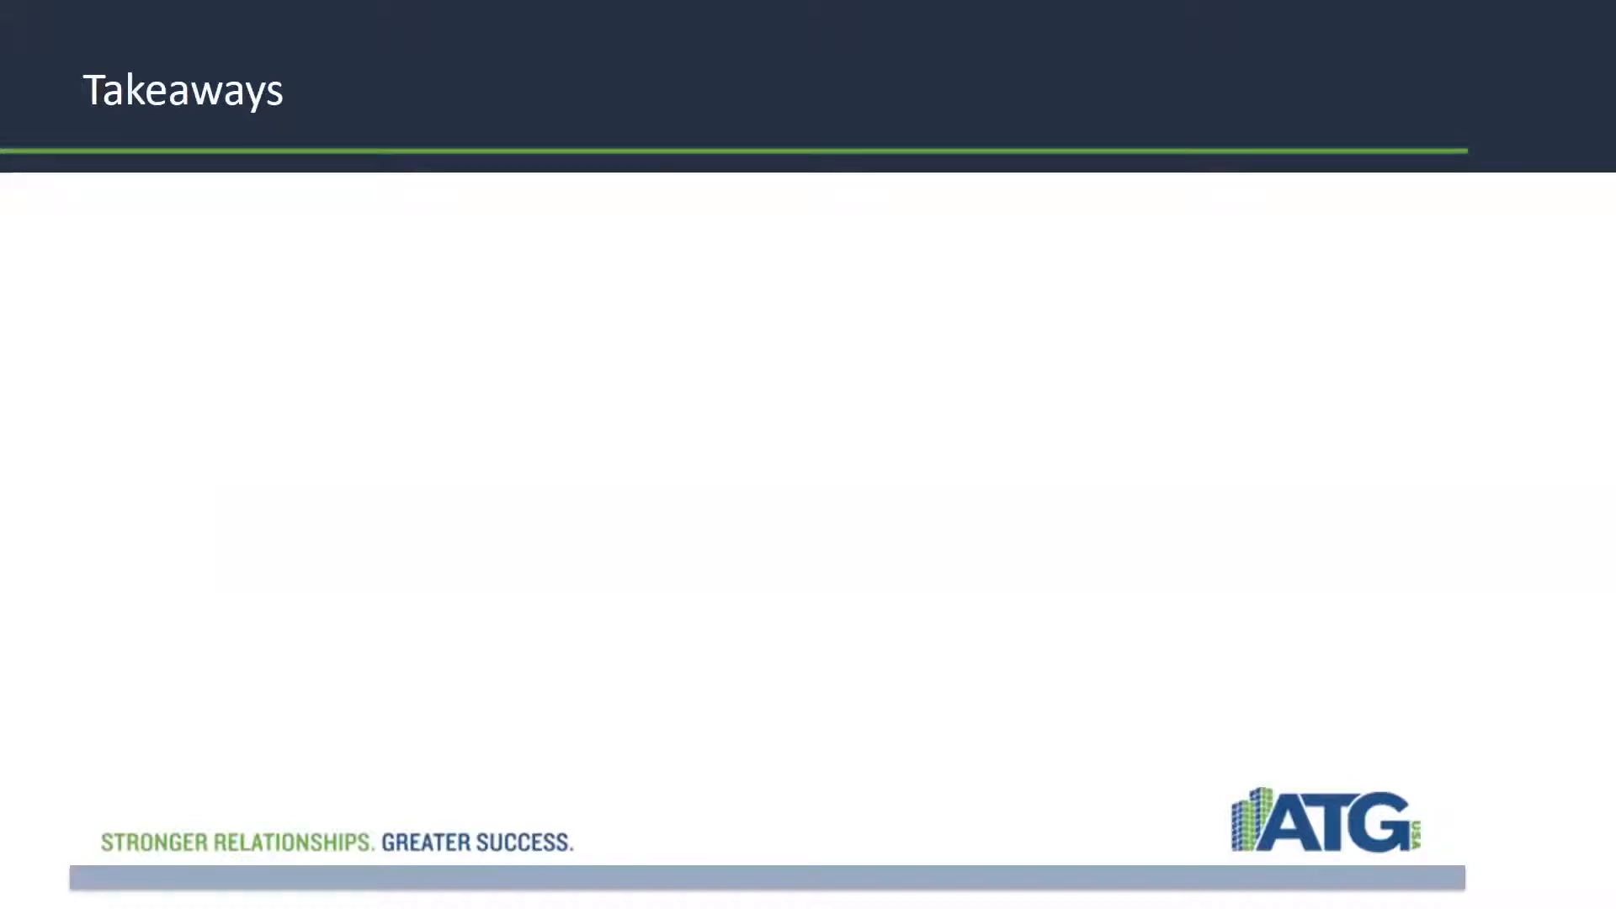
key(alt+Tab)
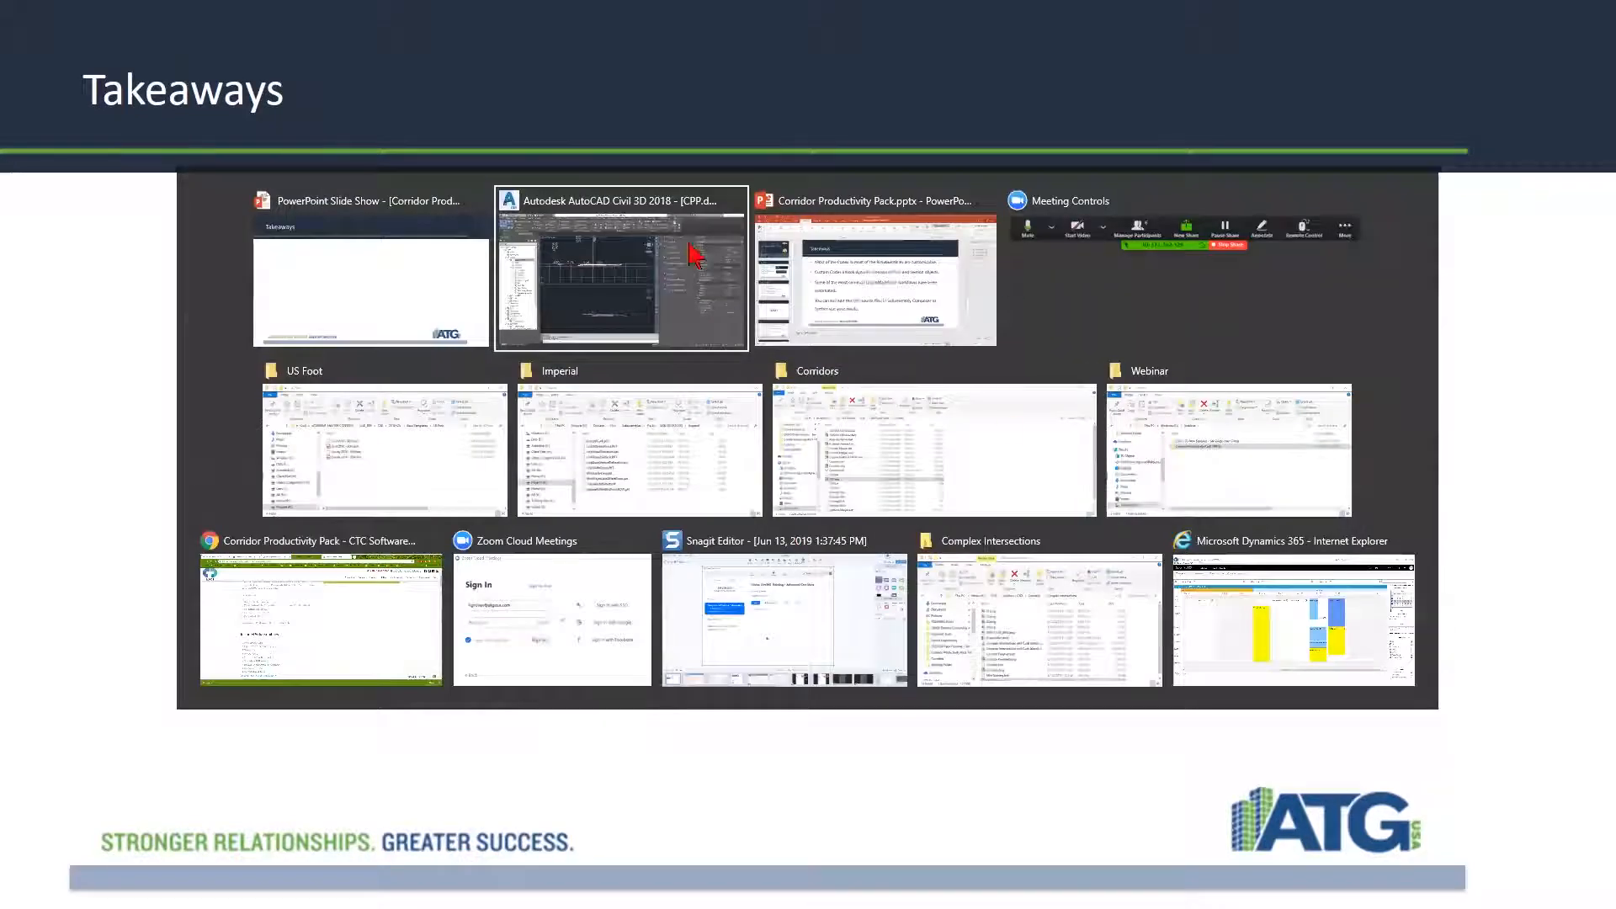
Erase the two subassemblies attached outside the right lane of the road assembly
scroll(589, 337, down, 15)
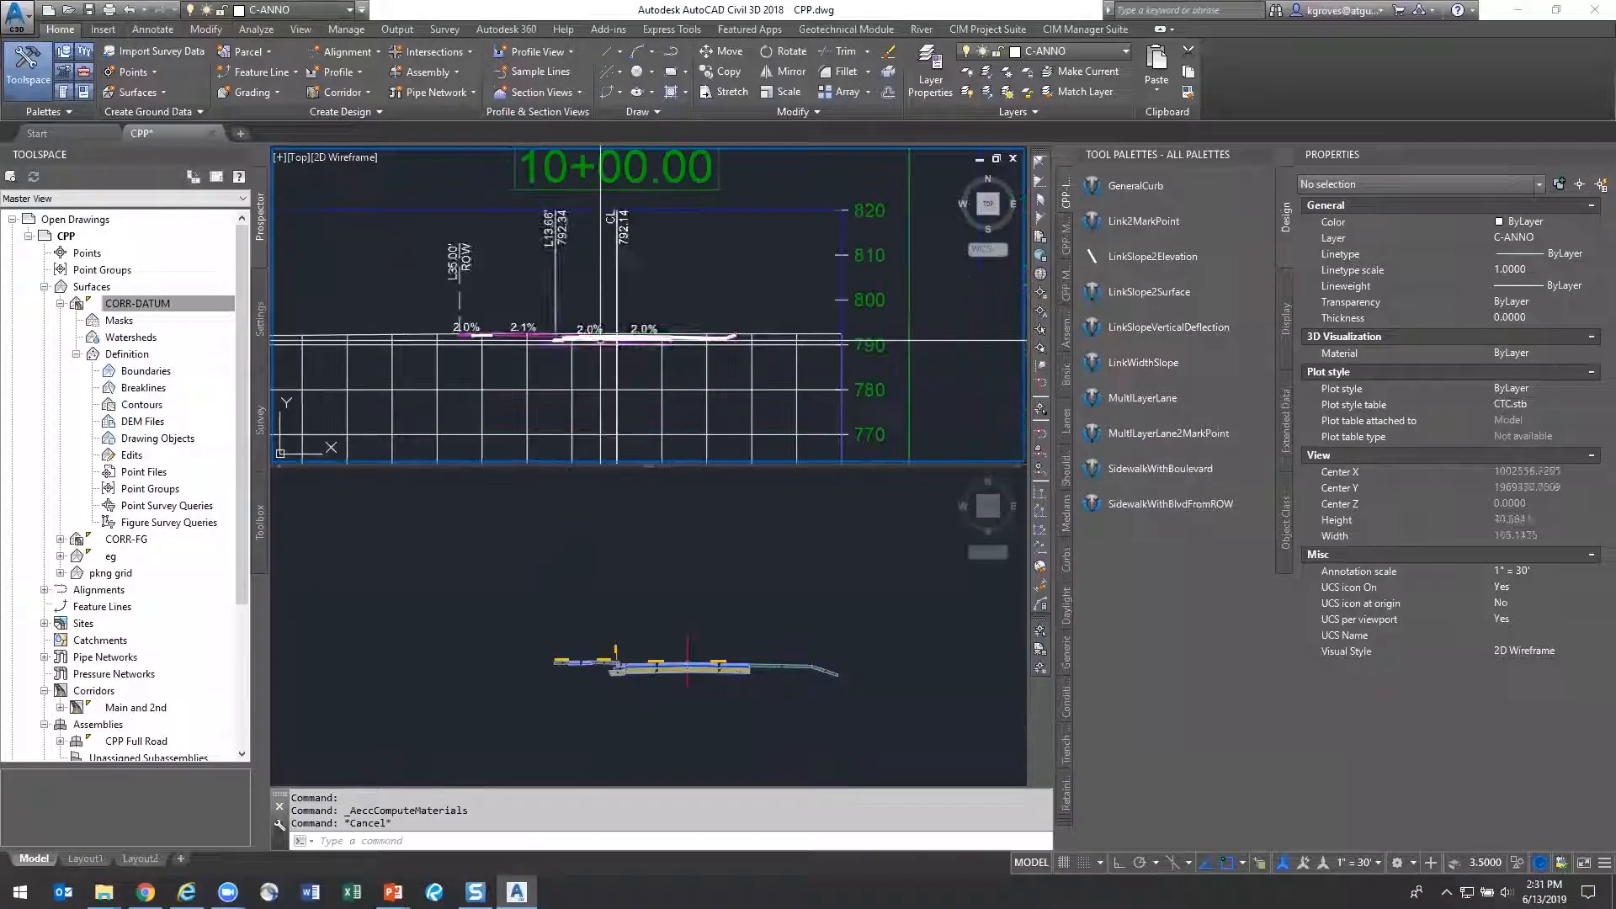
scroll(589, 337, up, 12)
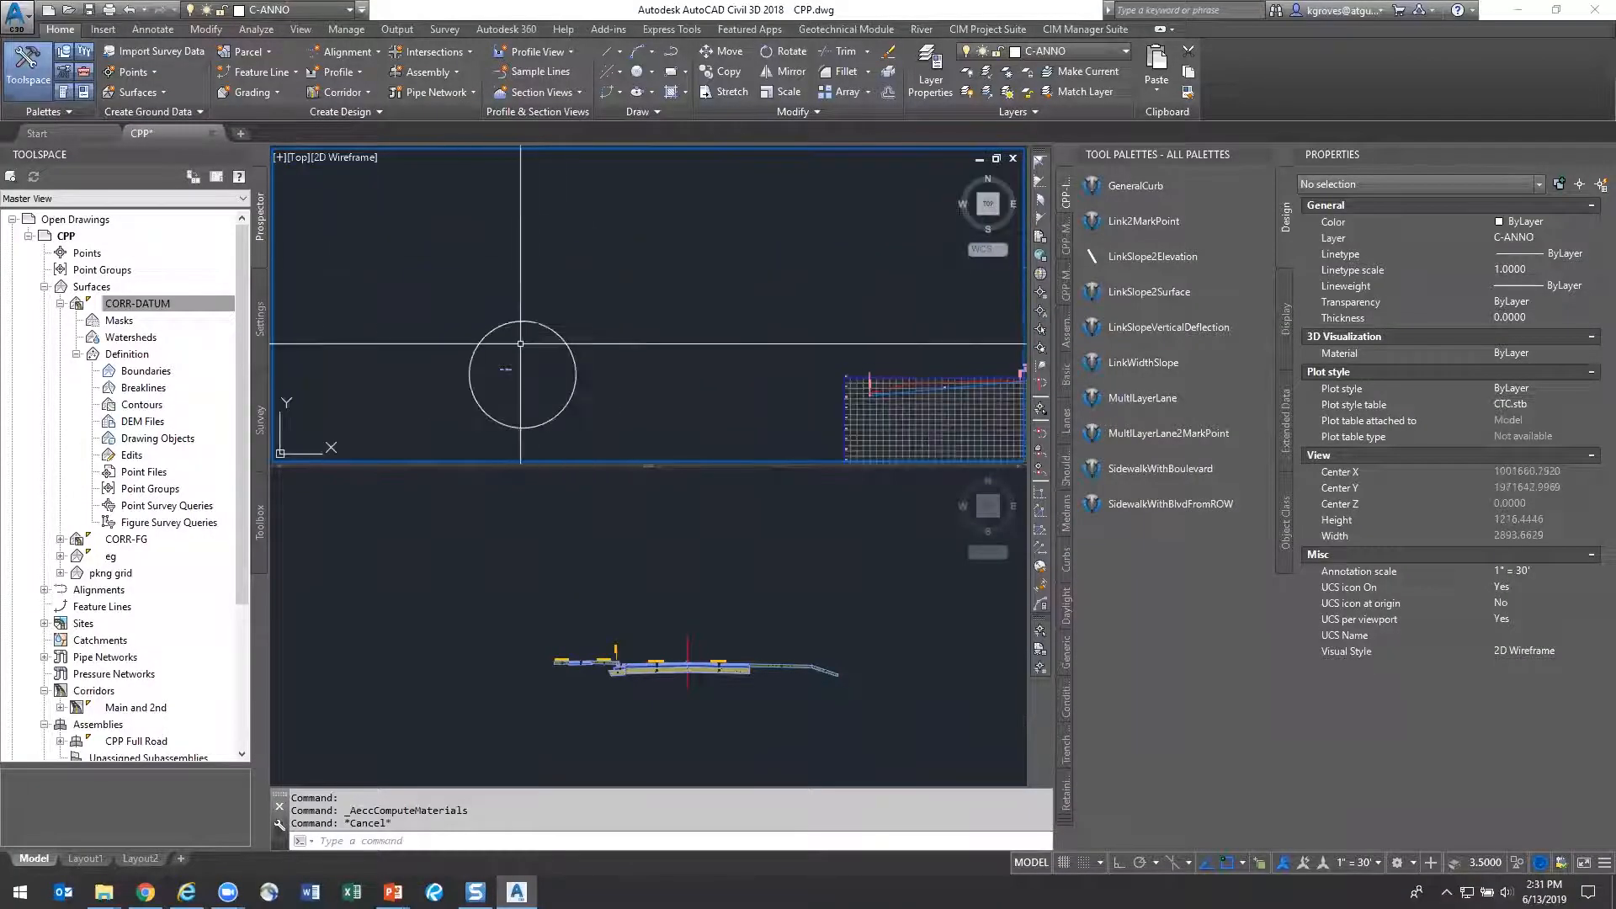
scroll(698, 218, up, 10)
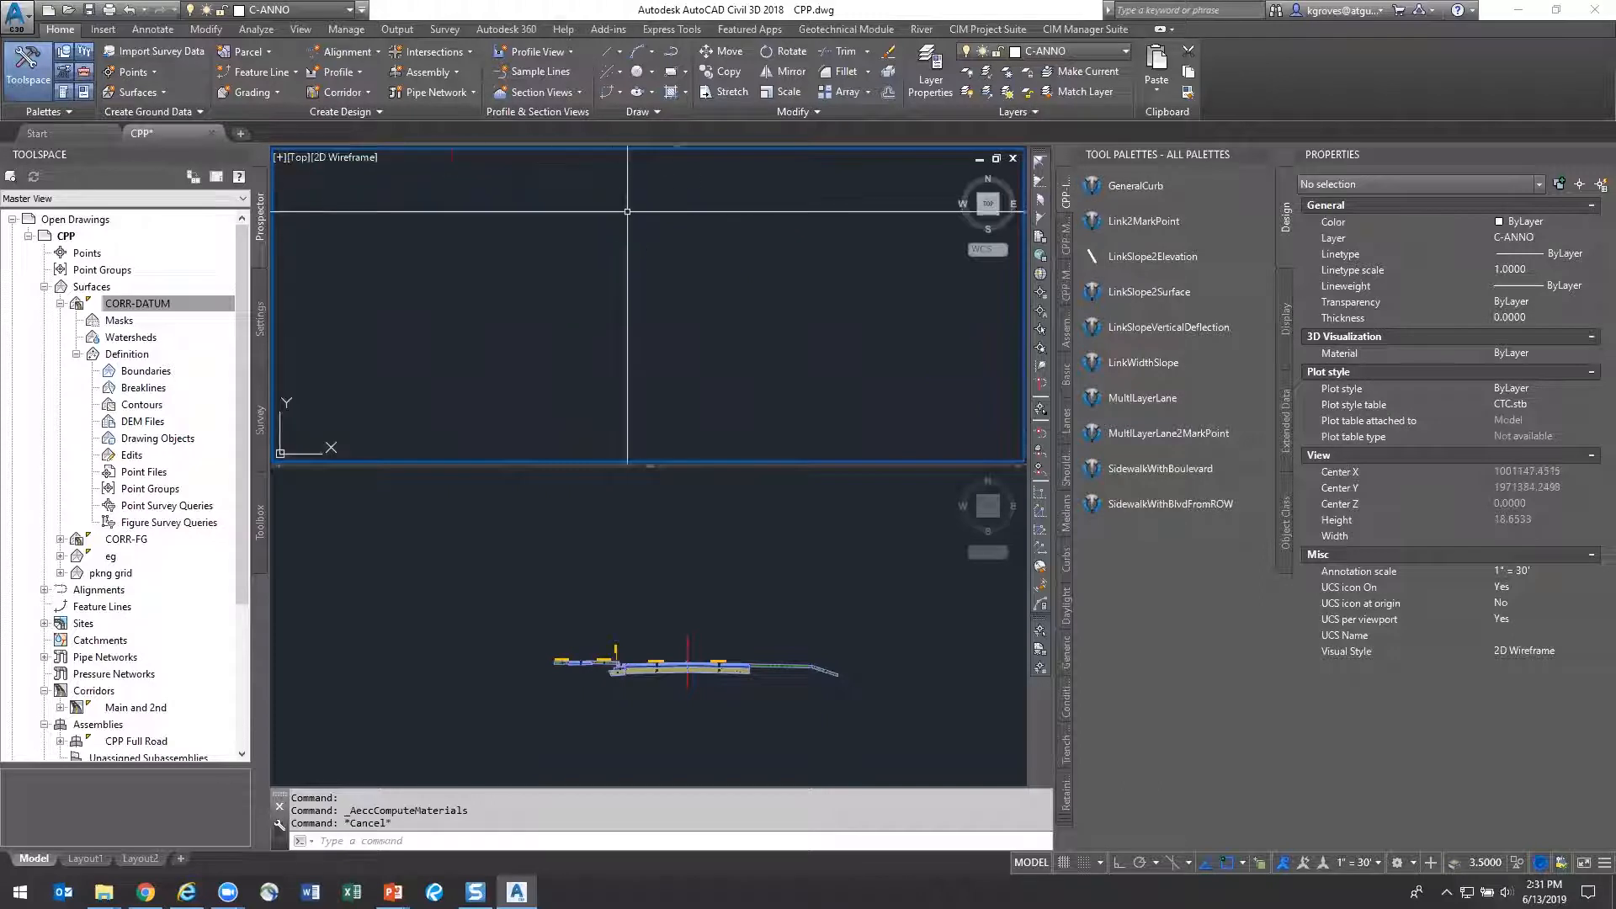
click(812, 408)
click(649, 295)
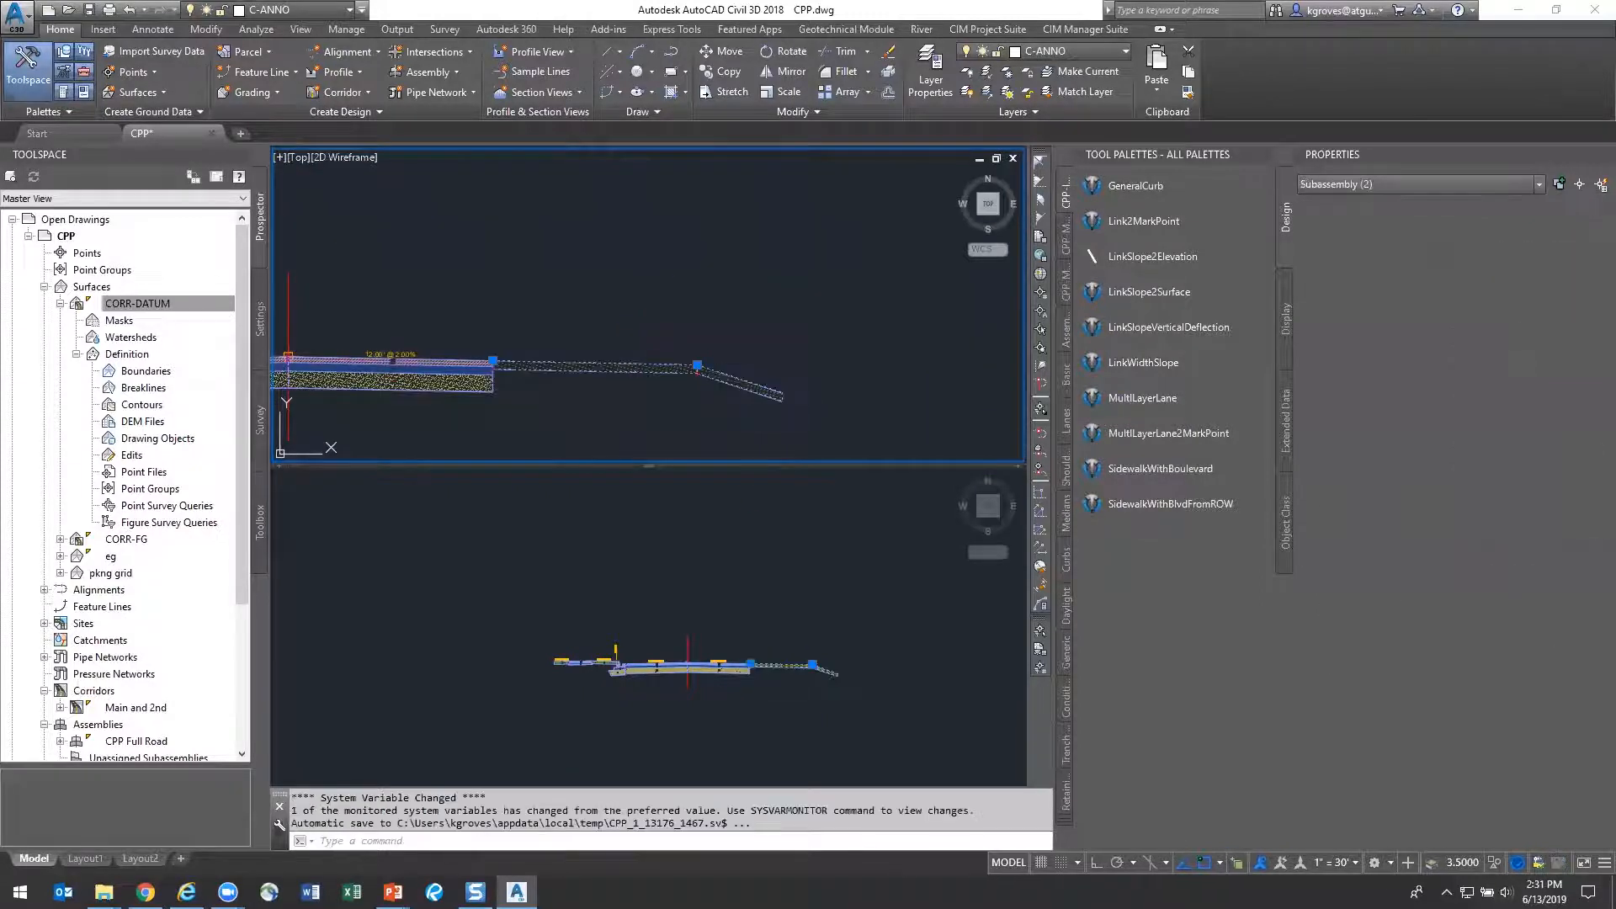
text(e)
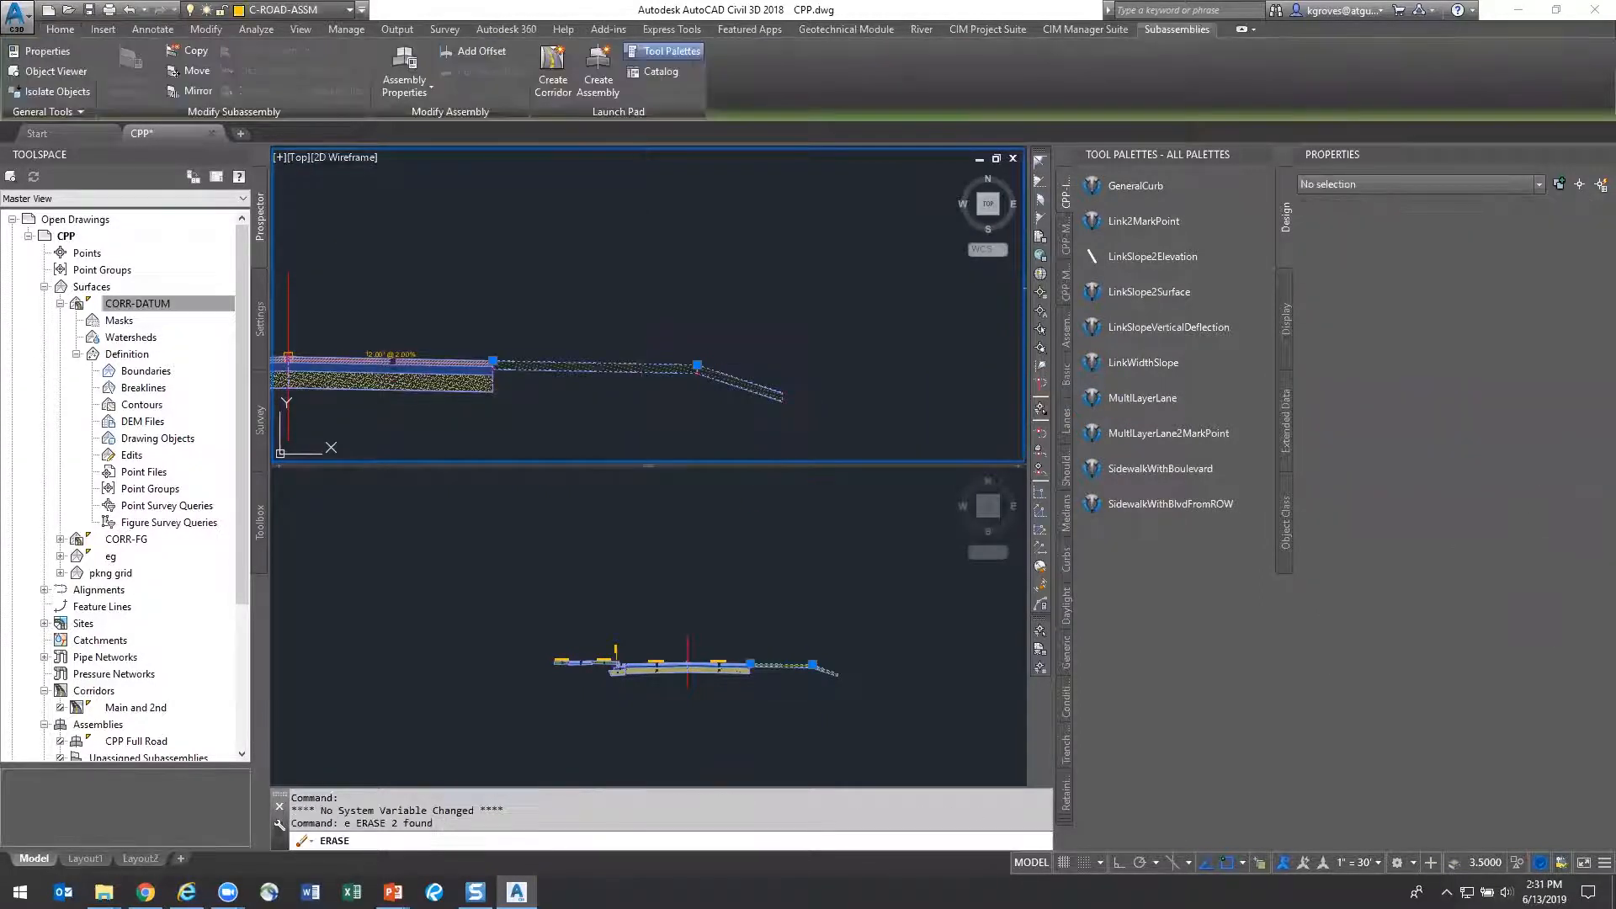
key(Return)
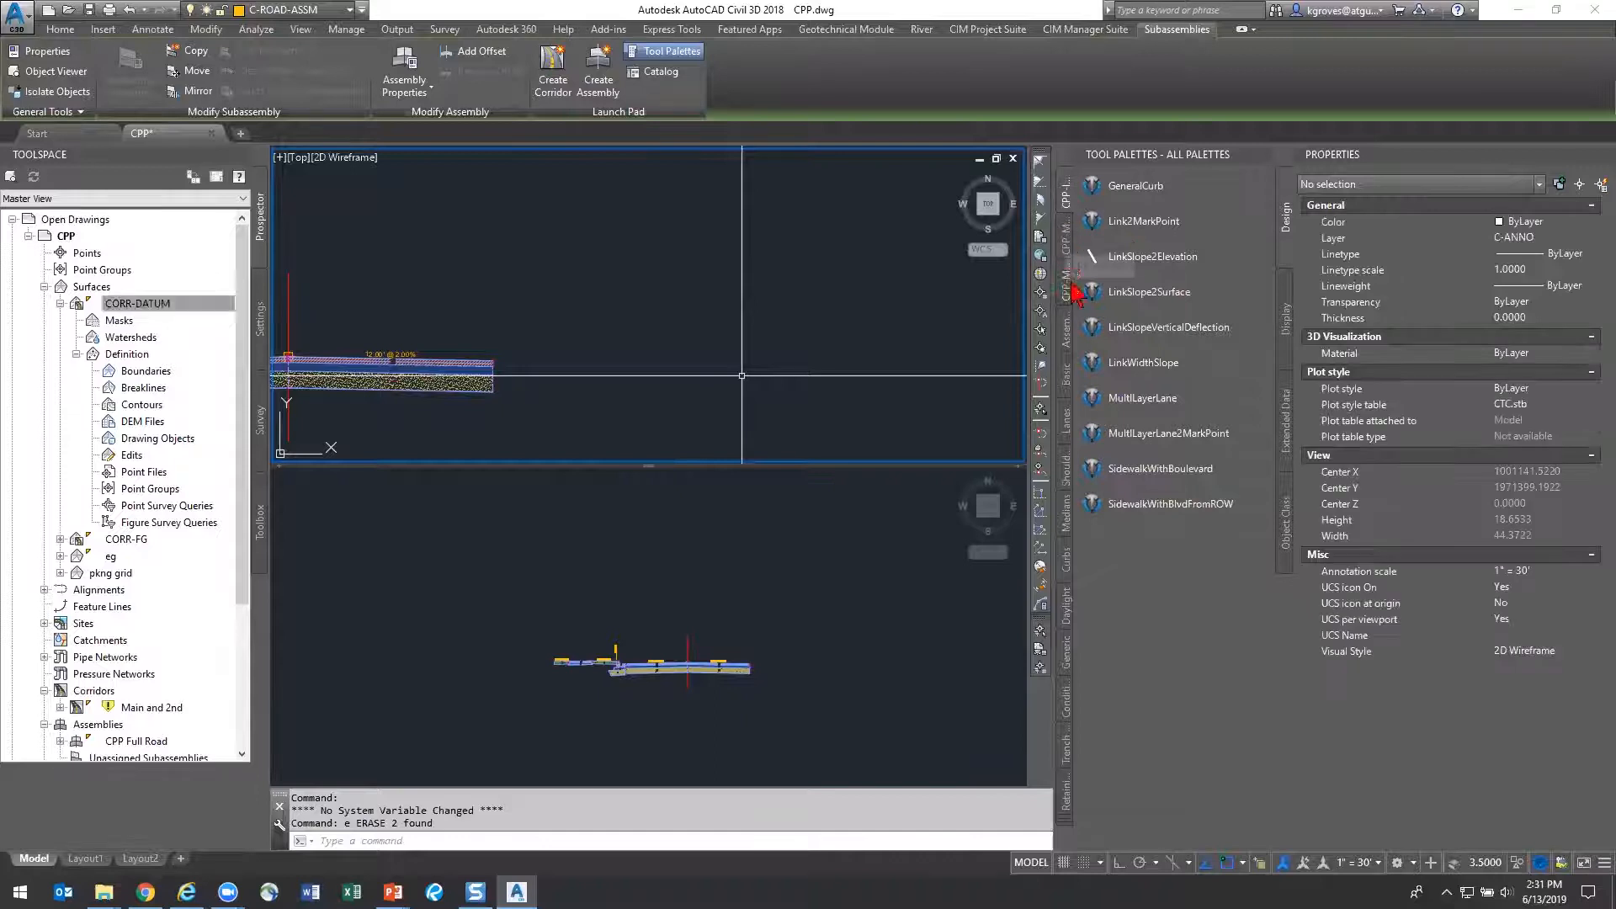
Examine the metric CPP subassemblies and the left GeneralCurb's parameters, keeping its insertion point at Flange
click(1065, 288)
middle_drag(670, 391, 965, 350)
middle_drag(539, 346, 676, 343)
key(Escape)
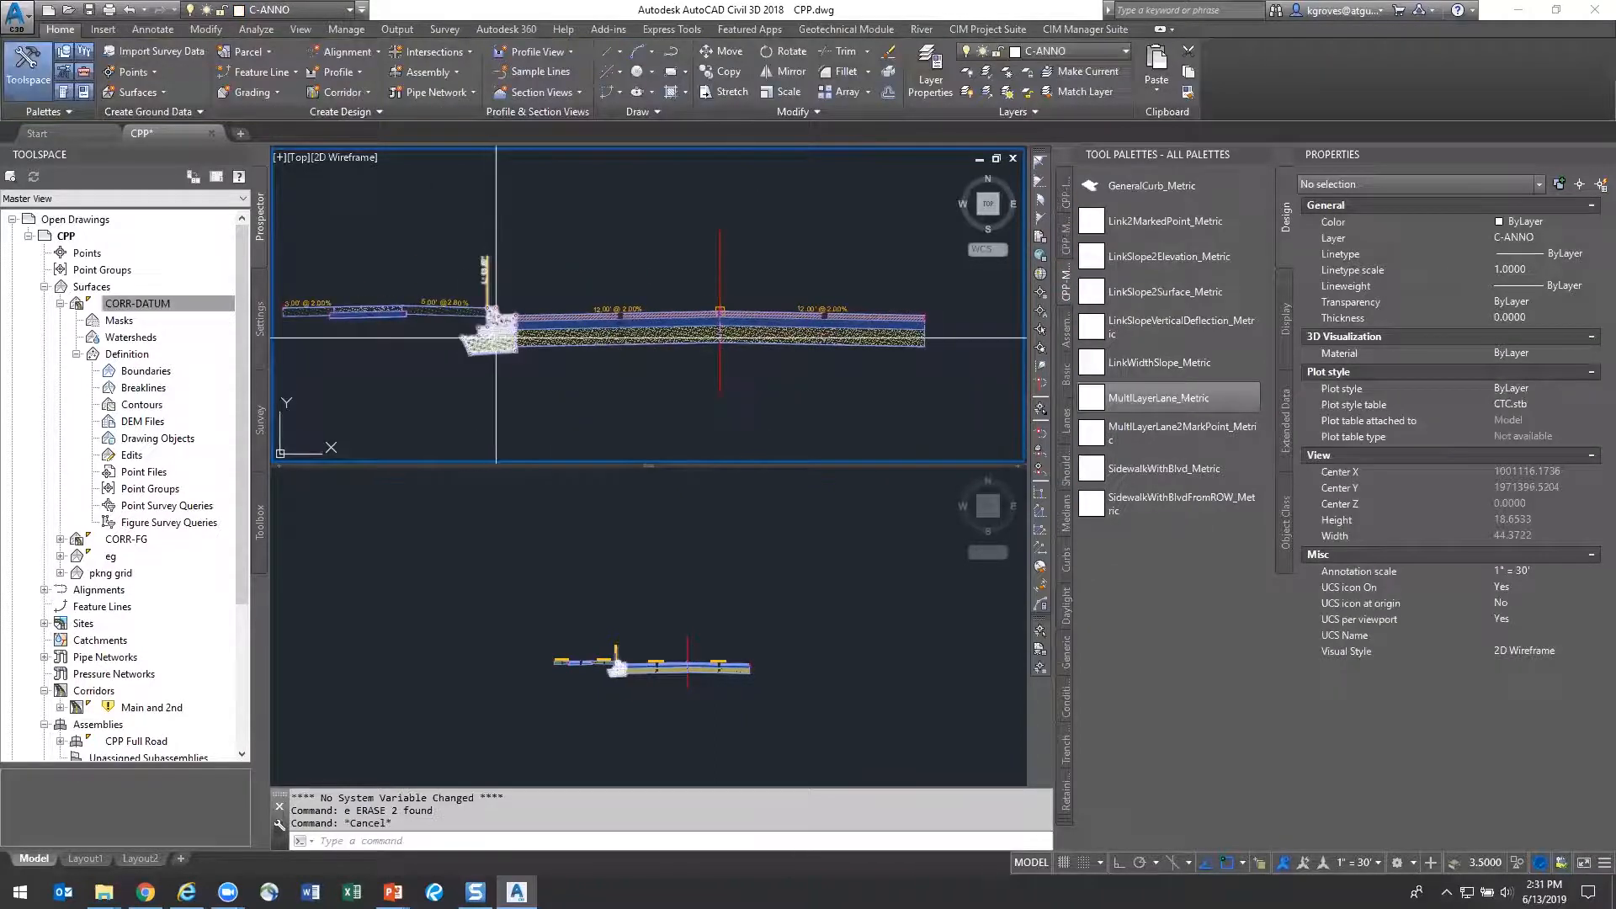
scroll(498, 335, up, 5)
click(505, 333)
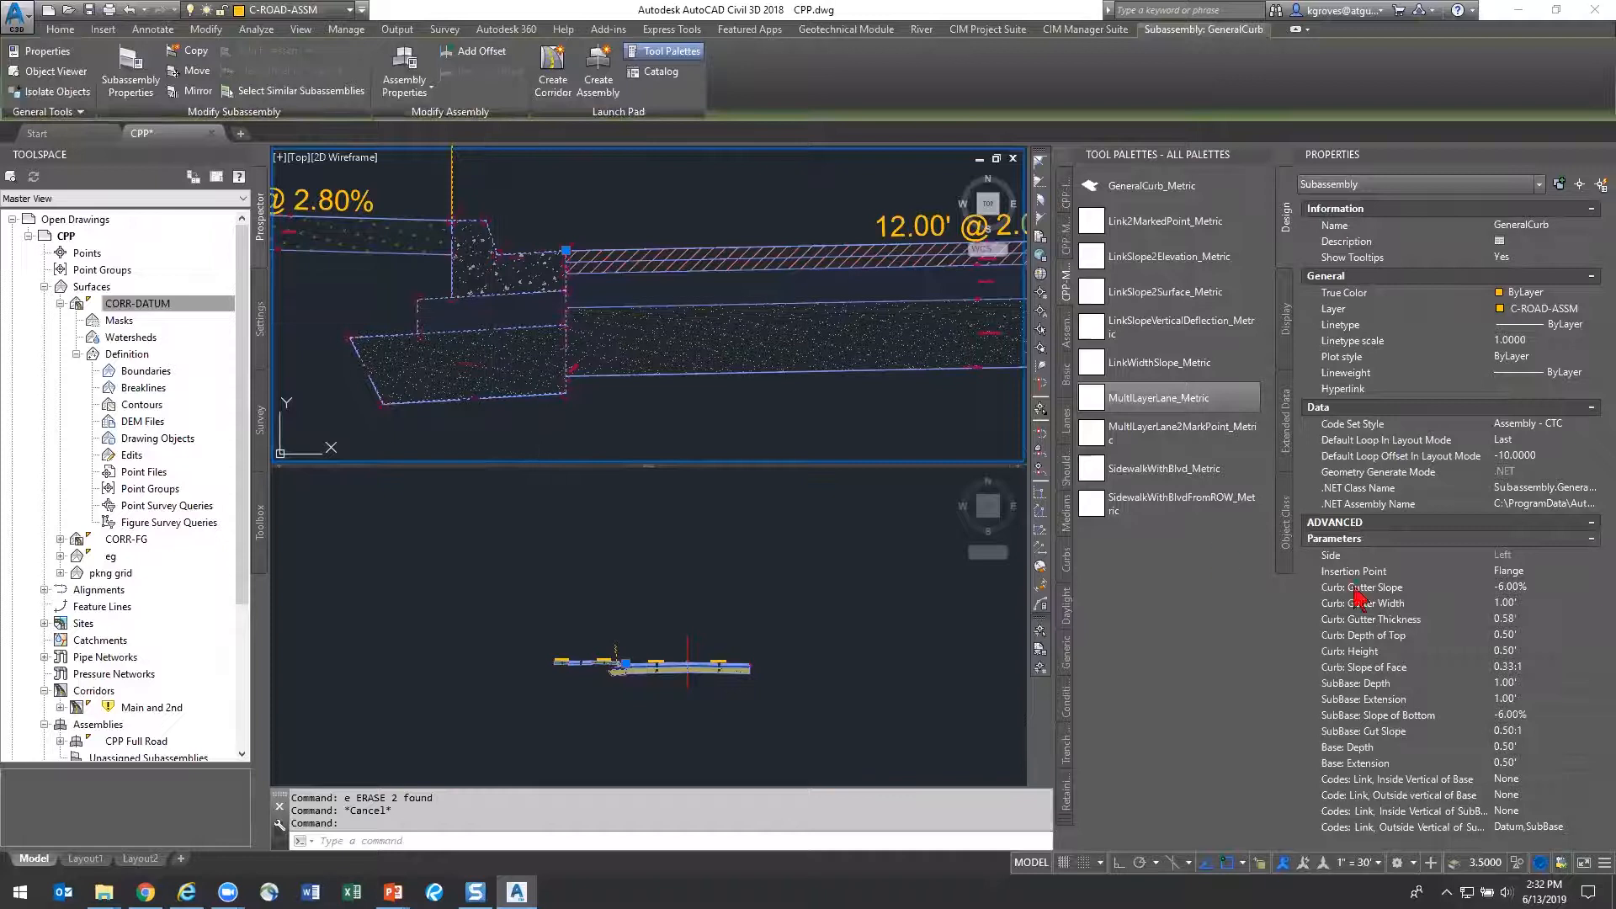
click(1547, 572)
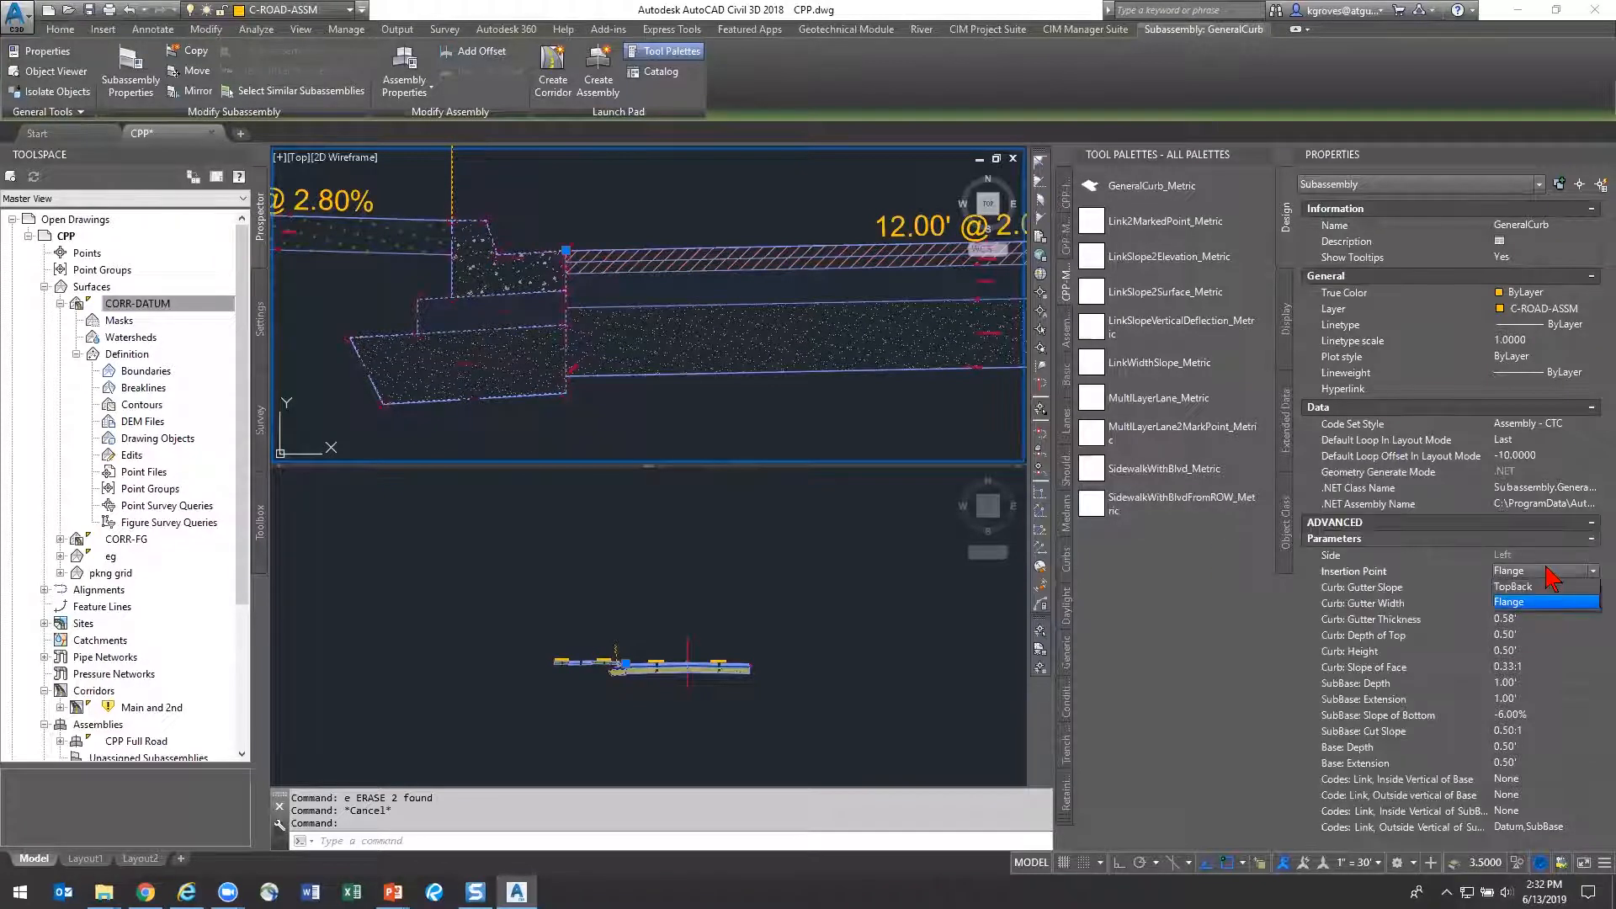
click(1546, 602)
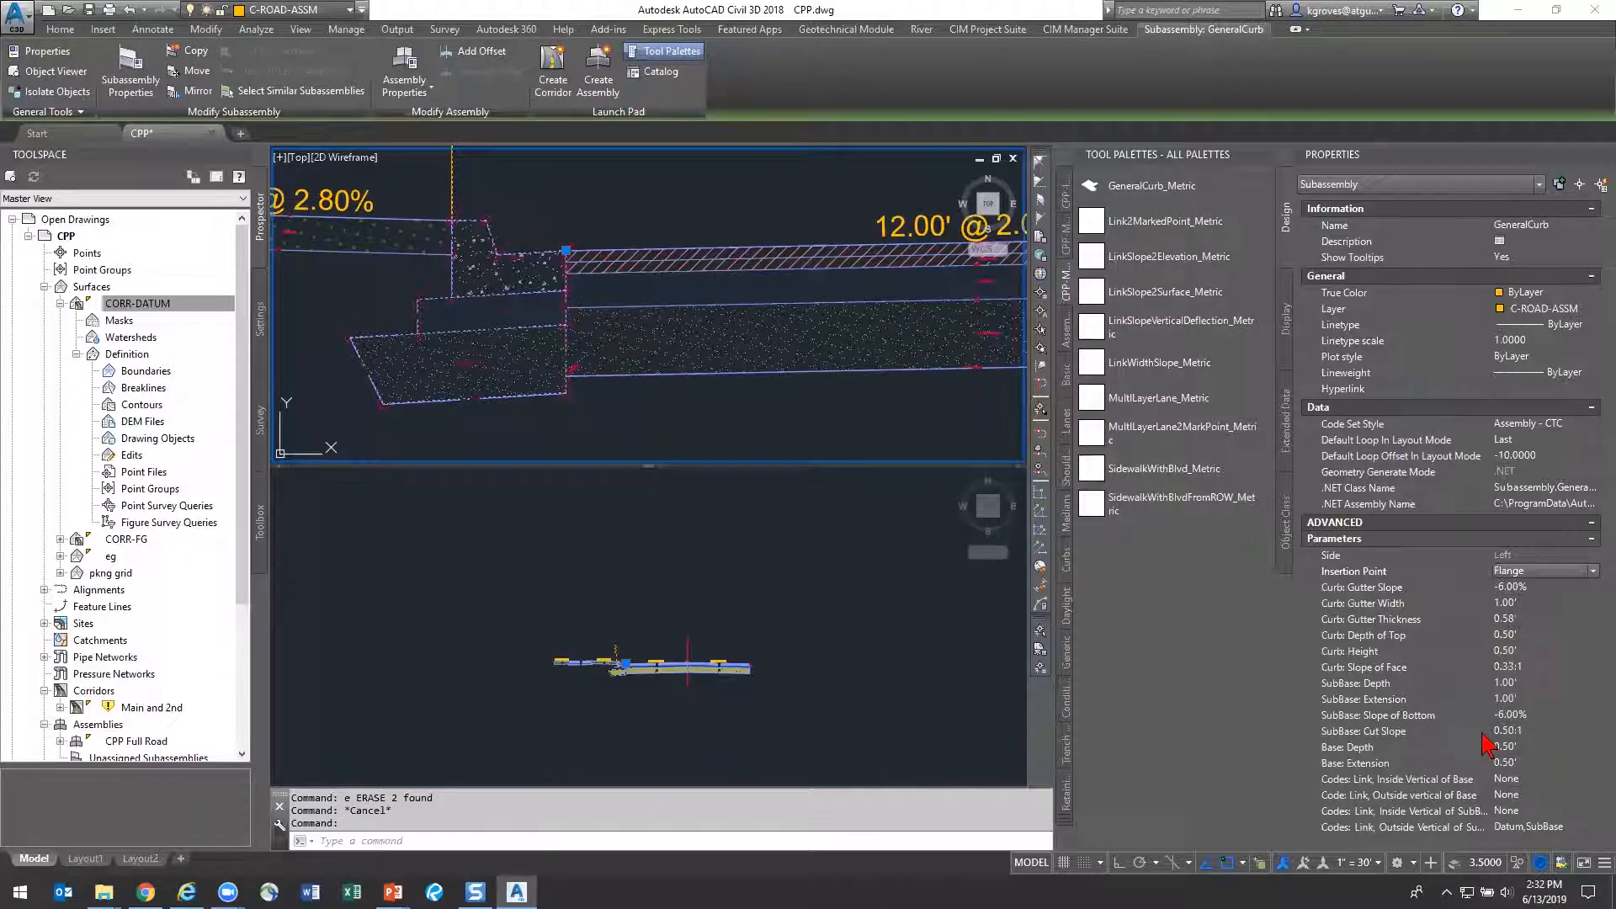
scroll(701, 396, down, 5)
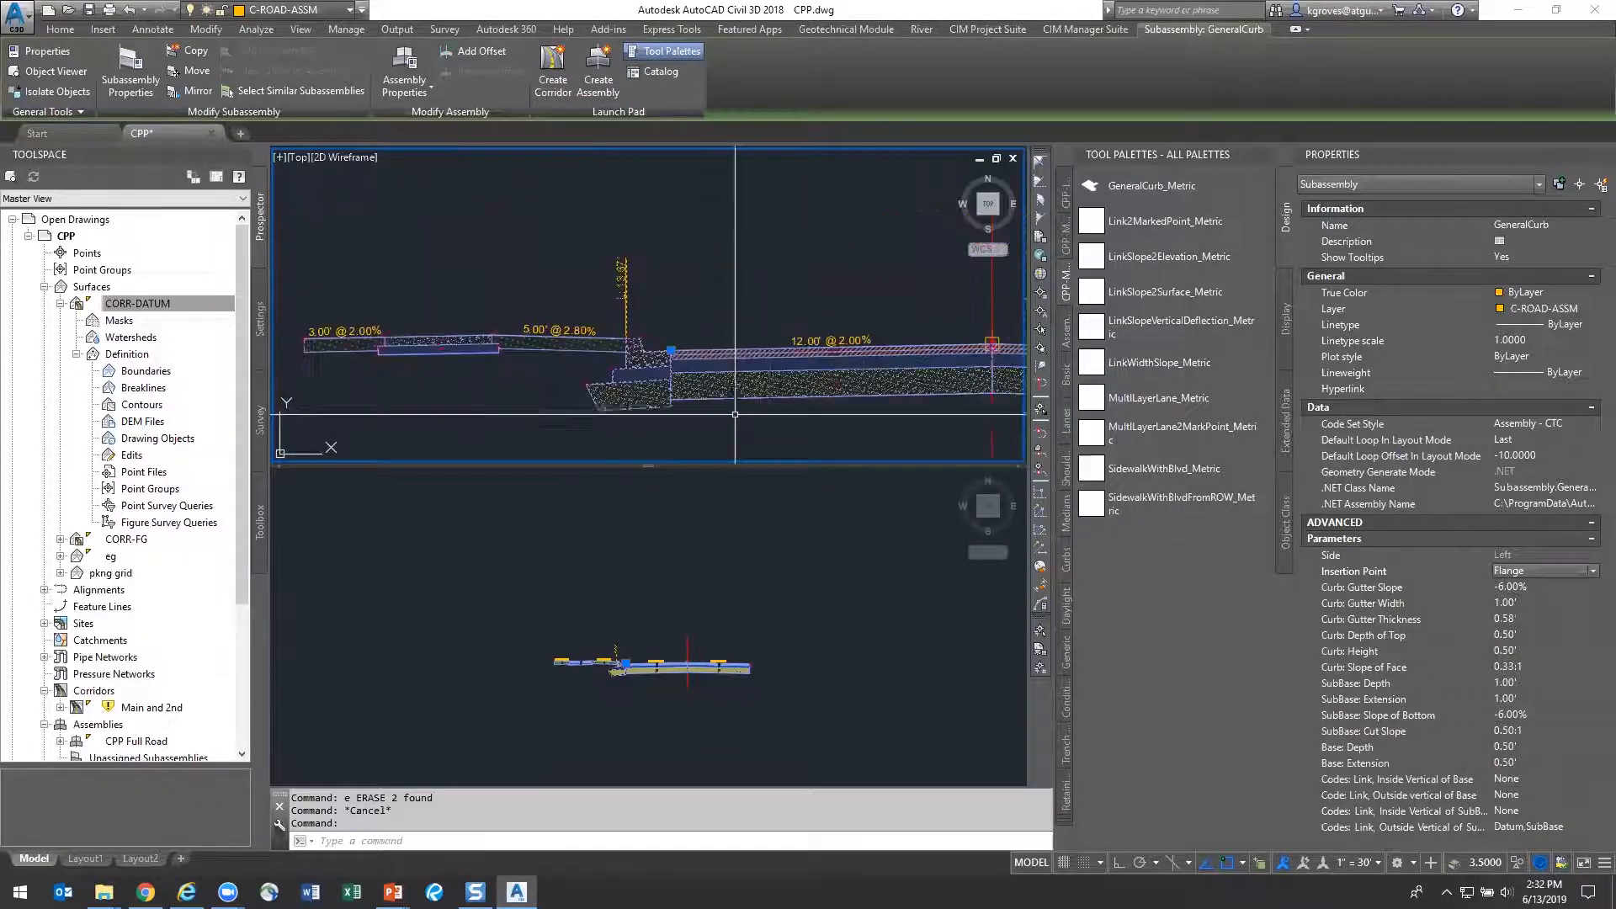
middle_drag(701, 396, 487, 352)
key(Escape)
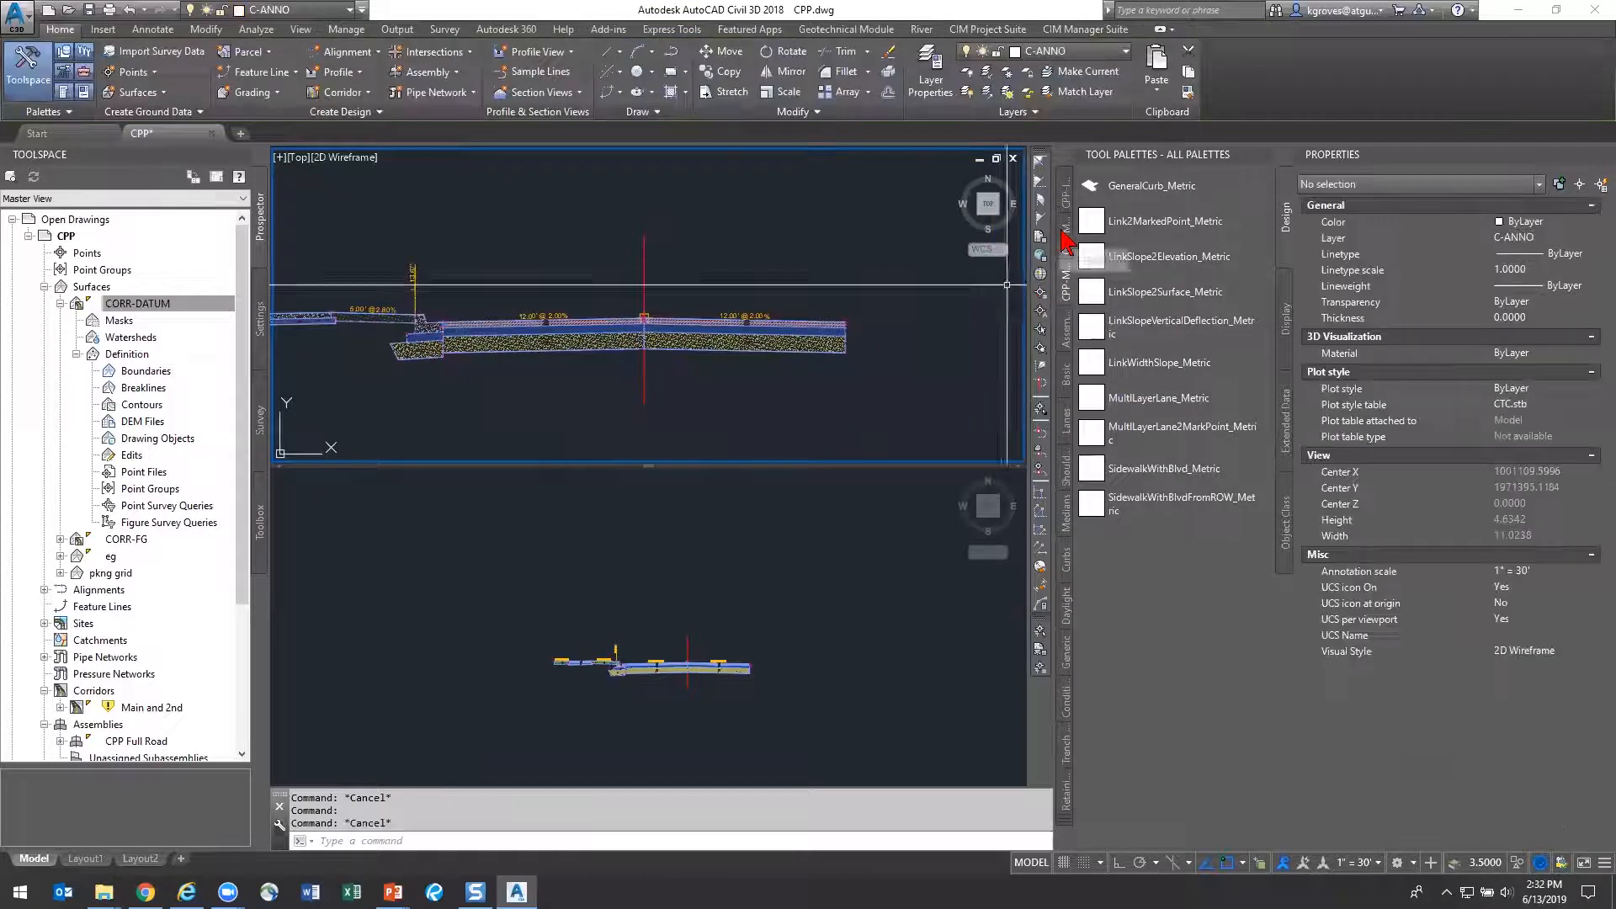
Attach an MNDOTCurb subassembly to the top outer edge of the right lane
click(1067, 241)
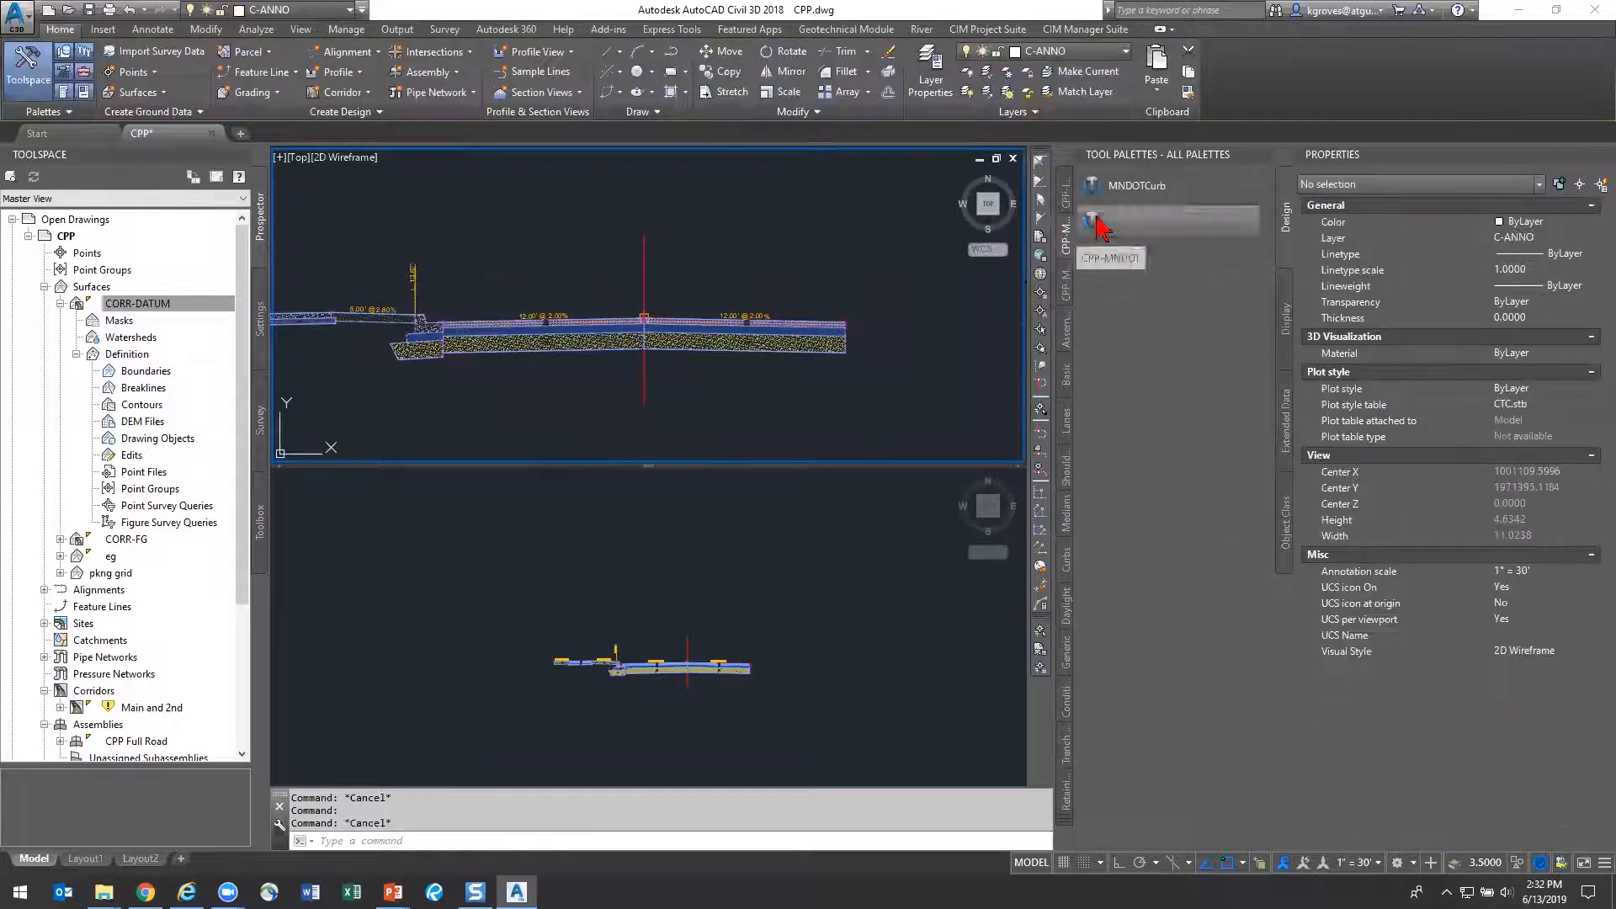
click(1145, 222)
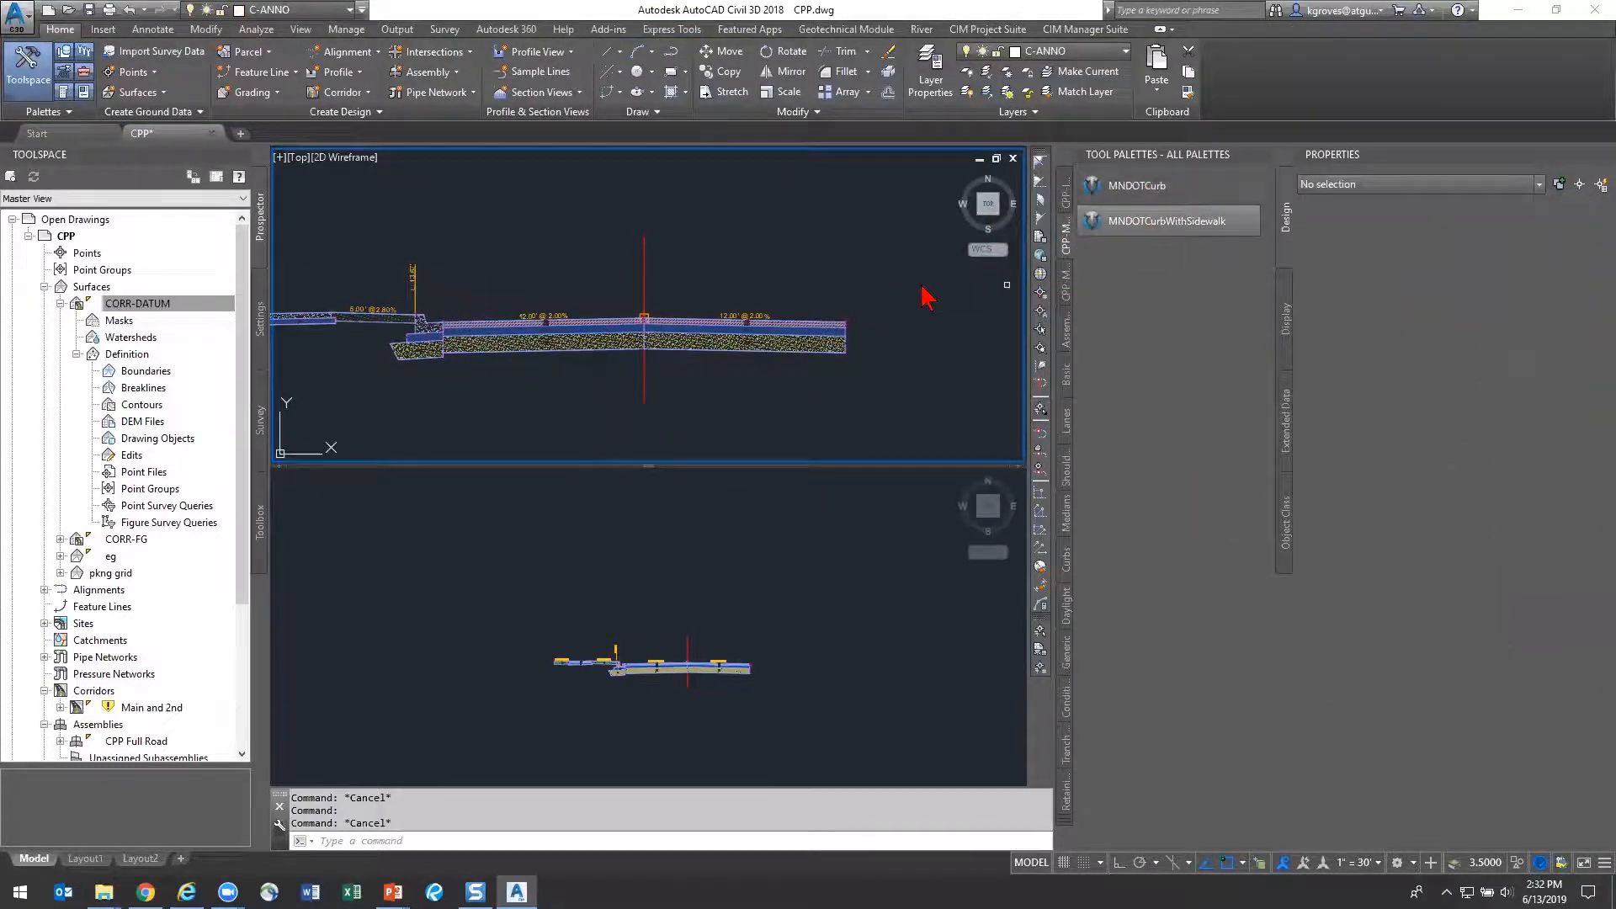
click(1132, 185)
scroll(823, 351, up, 7)
middle_drag(958, 158, 549, 364)
scroll(549, 358, up, 4)
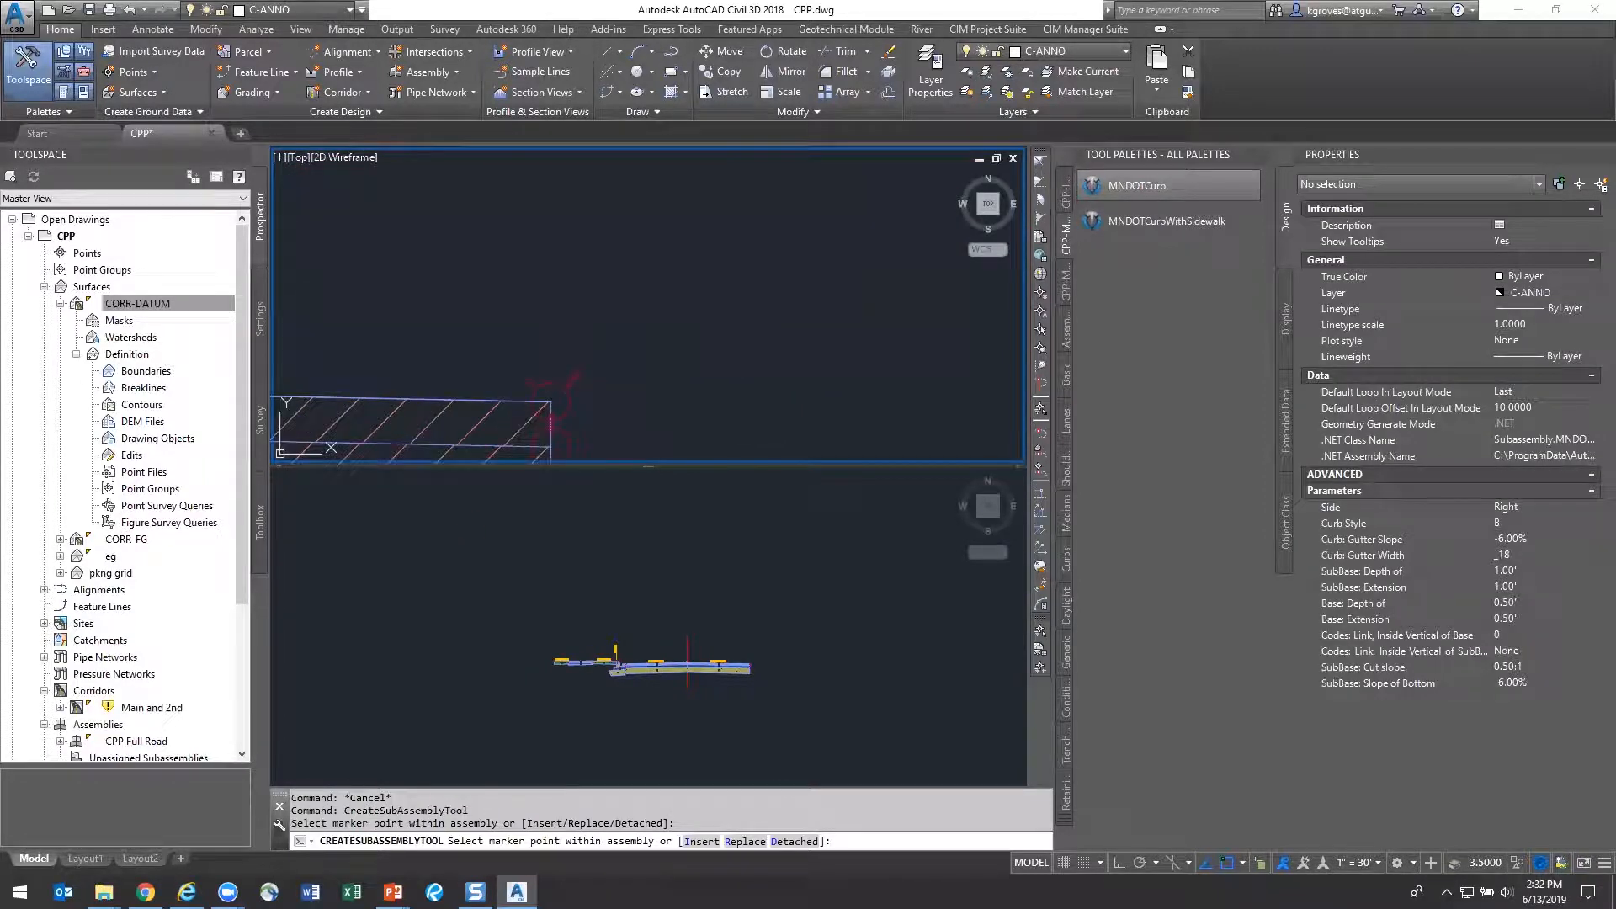
click(549, 402)
scroll(620, 255, up, 5)
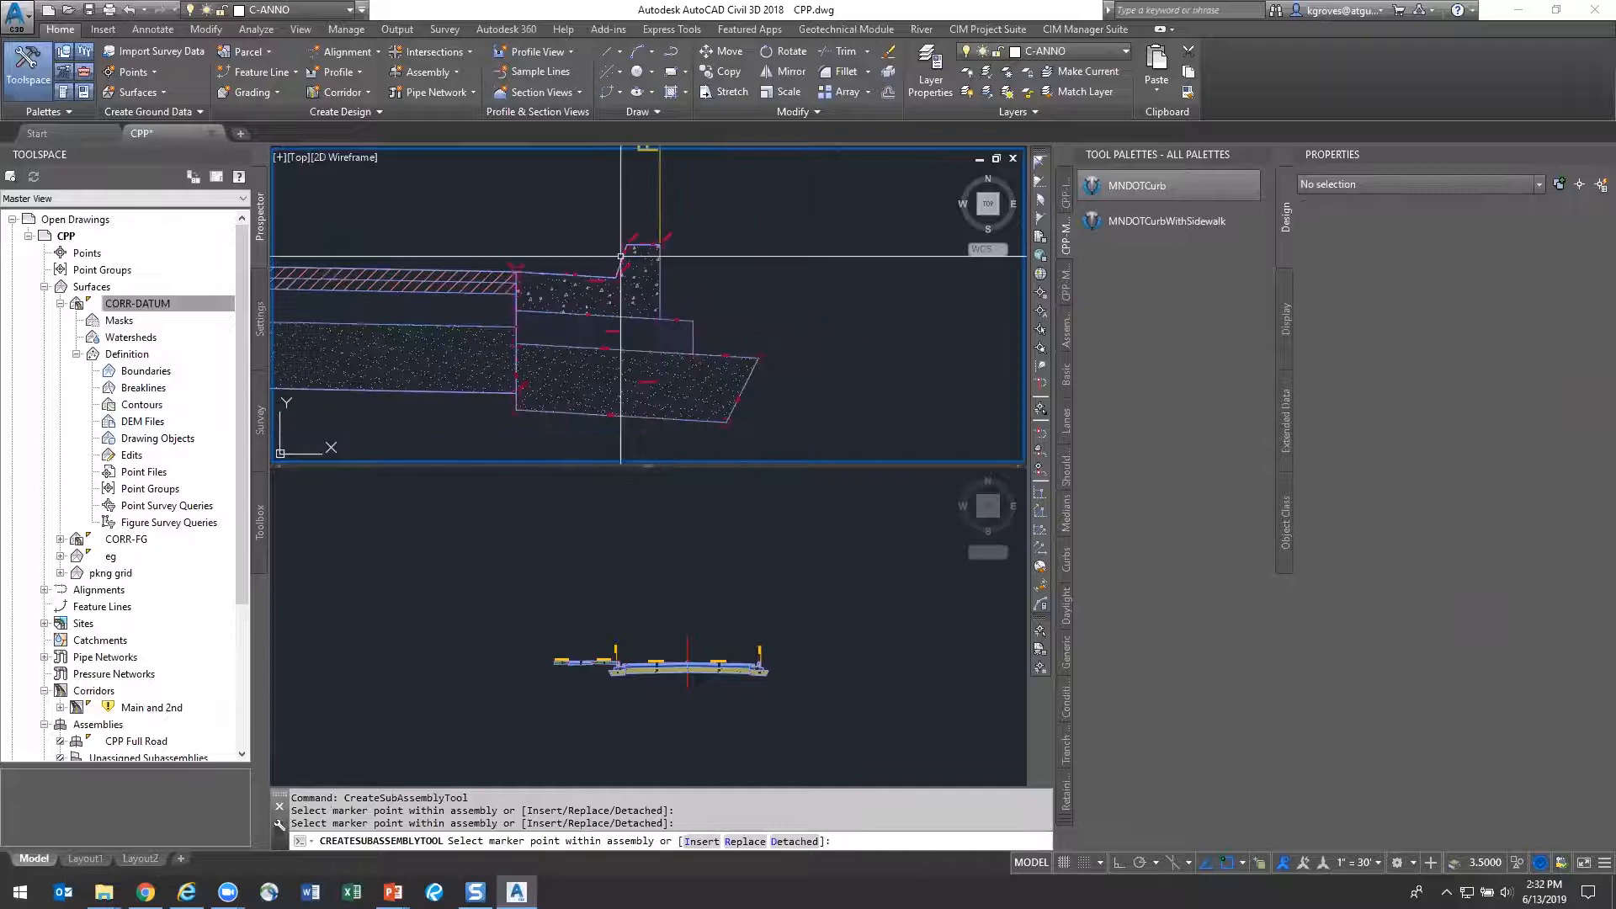
key(Escape)
Try curb styles V and D on the new MNDOTCurb beside the right lane
click(755, 289)
click(685, 340)
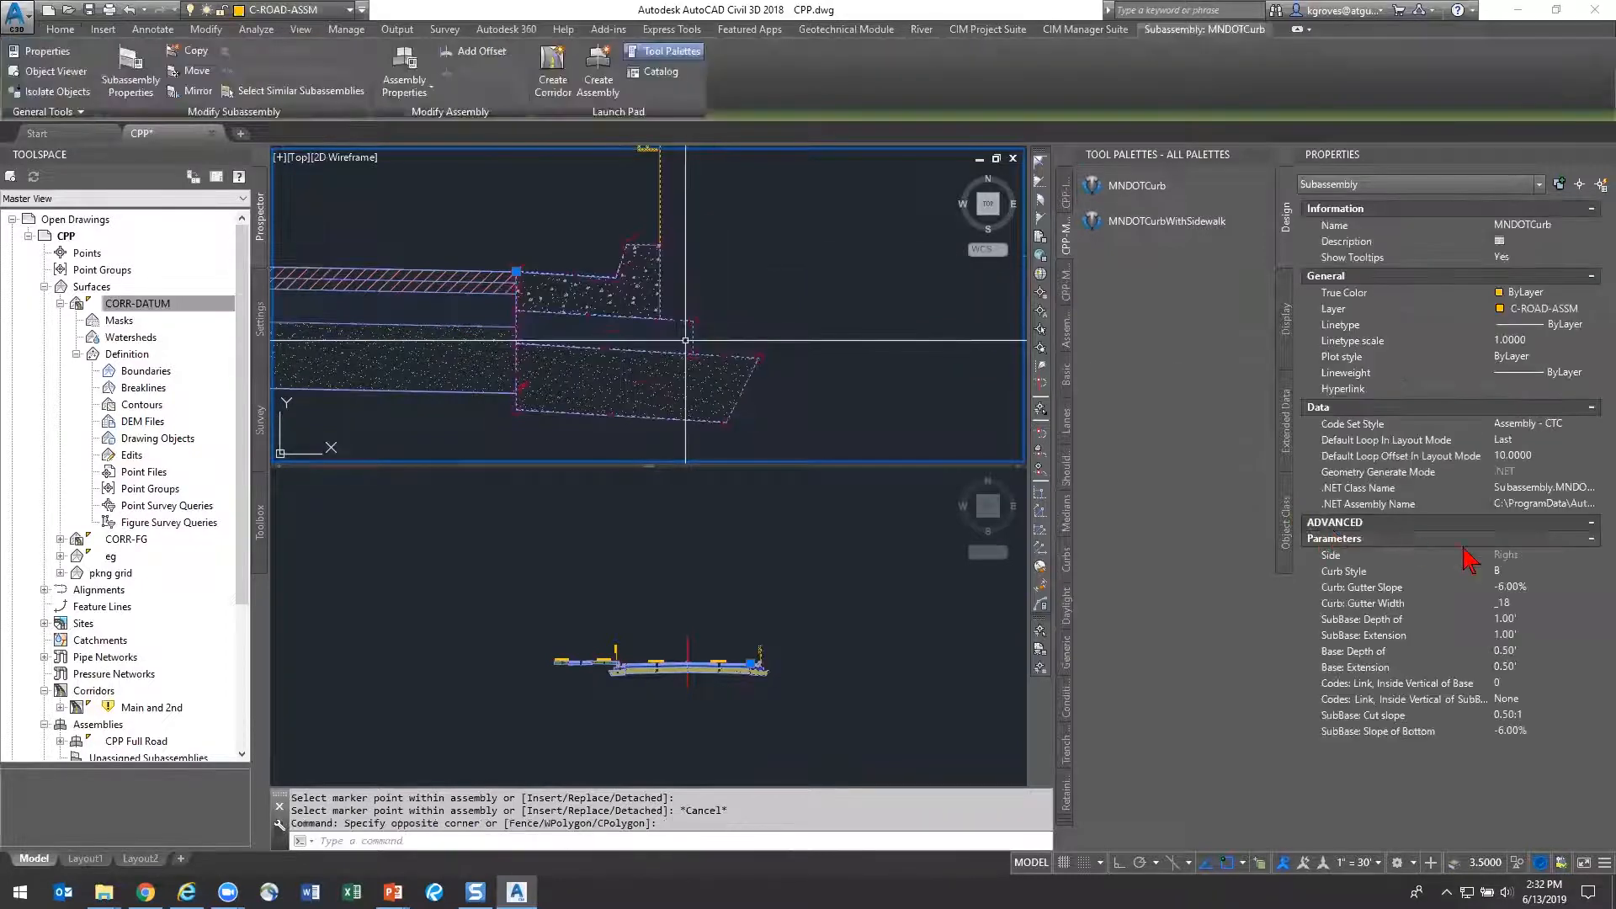
click(1544, 571)
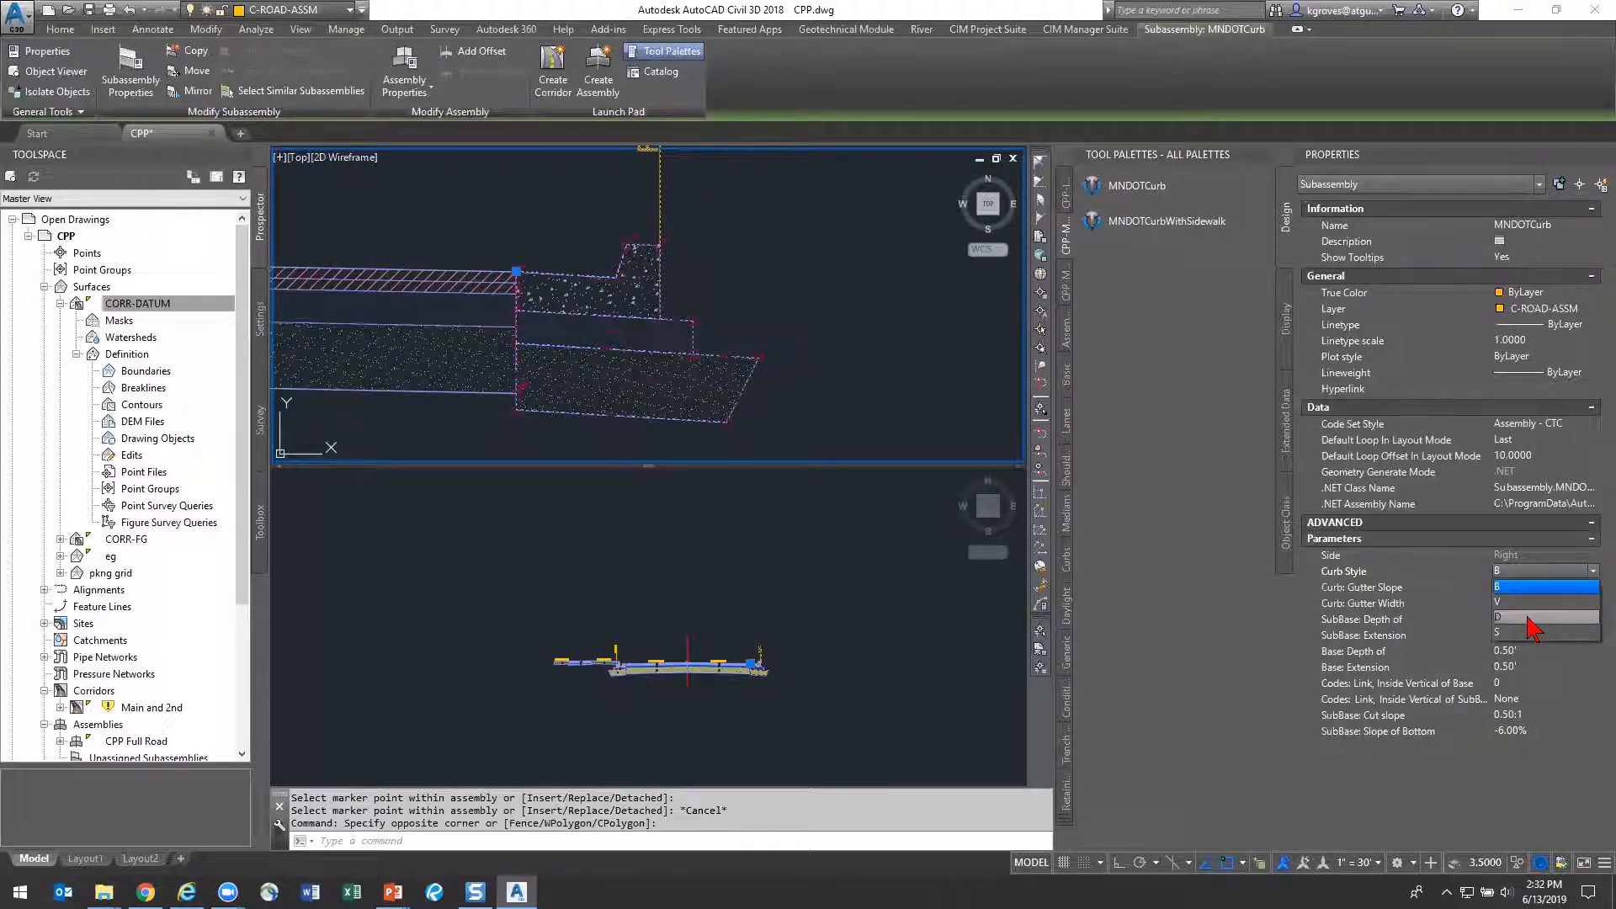
click(1510, 584)
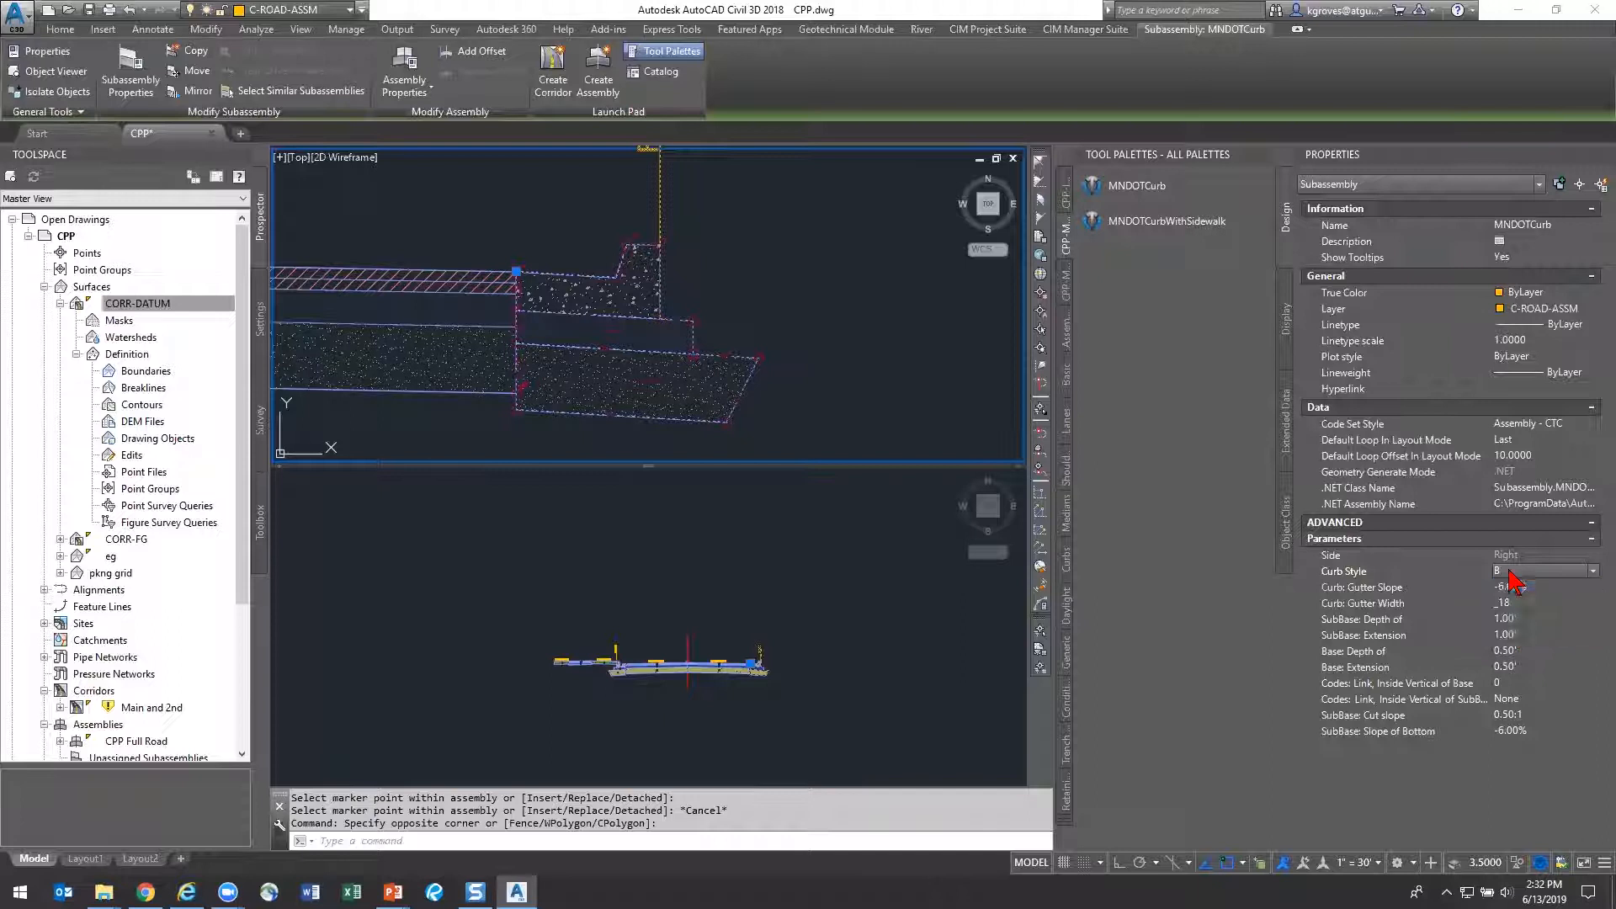
click(1509, 572)
click(1522, 600)
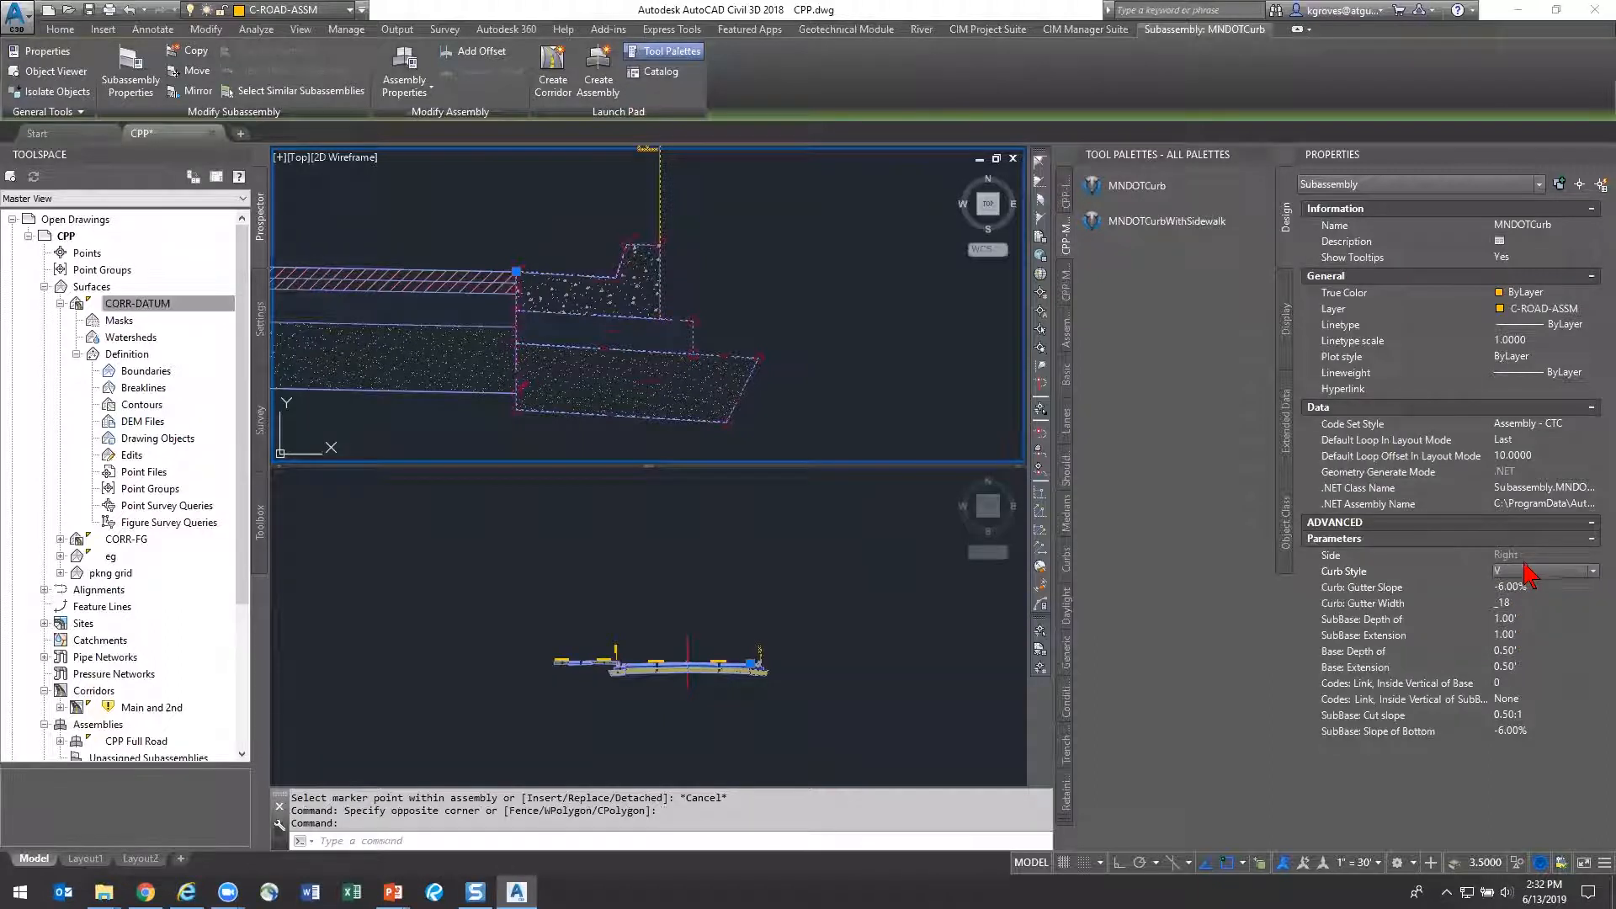
click(1526, 573)
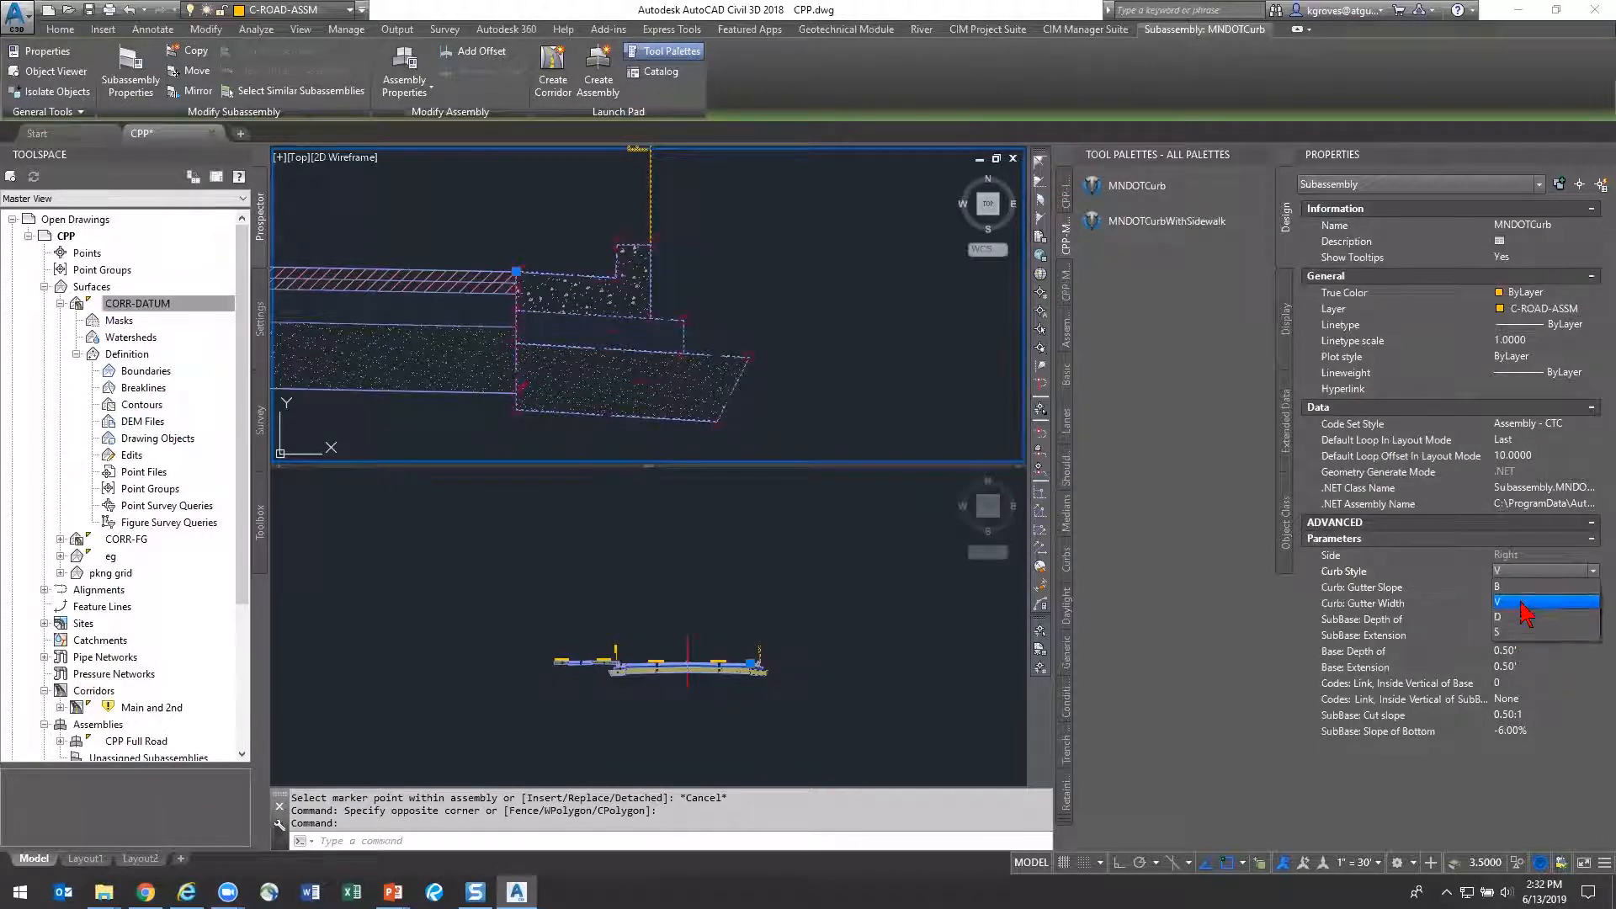
click(1523, 627)
Try gutter widths _30 and _12 on the right-side MNDOTCurb
click(1524, 600)
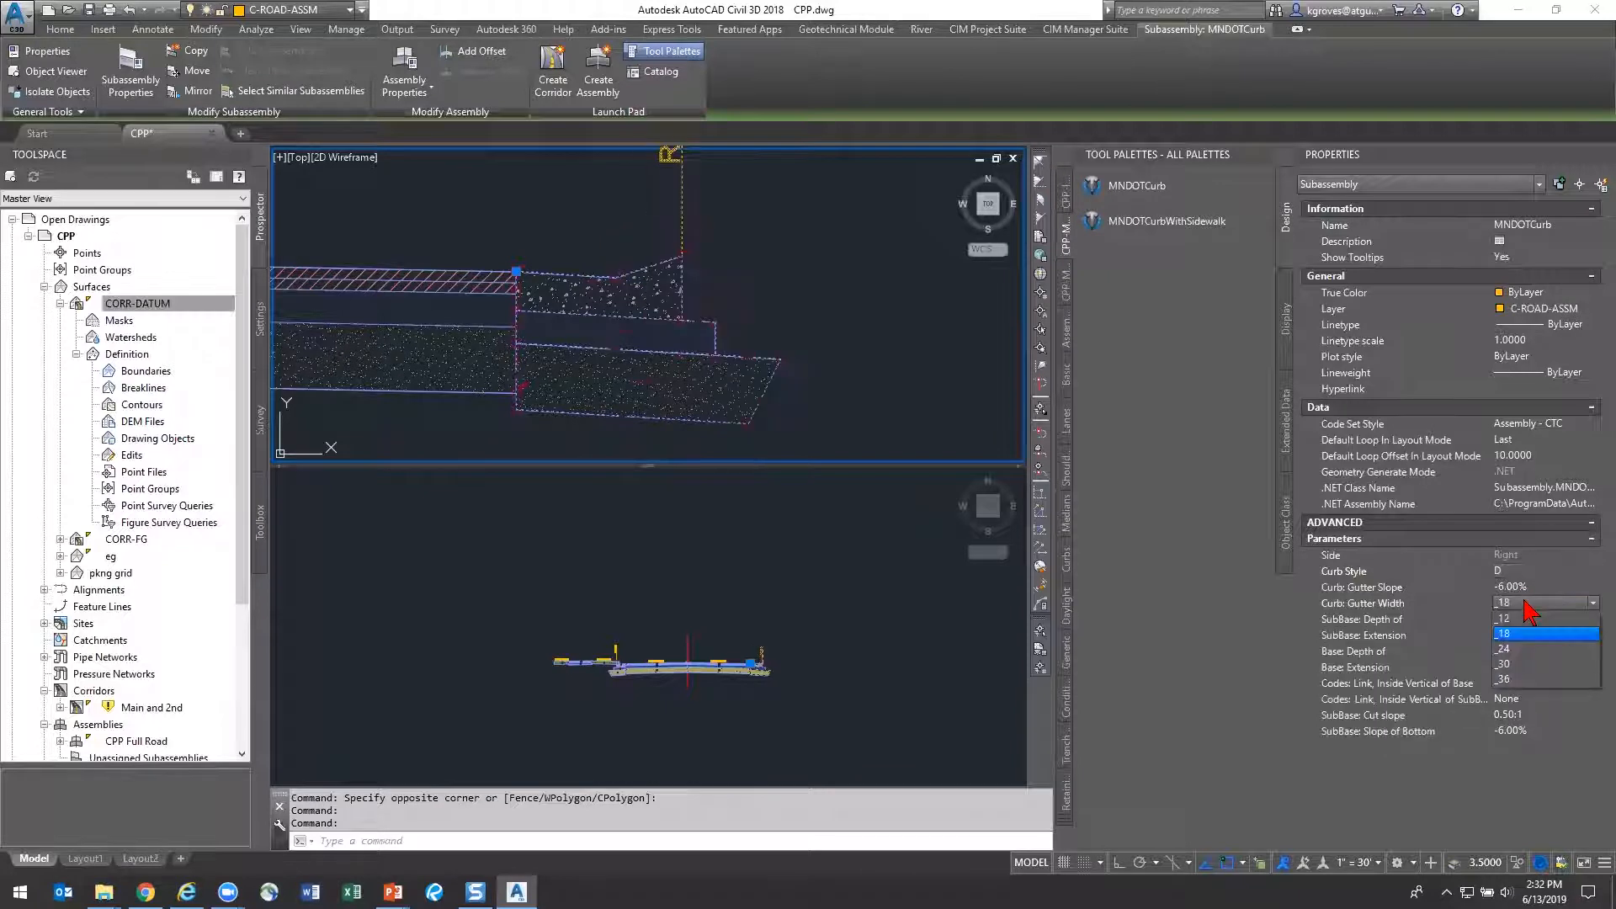
click(1522, 665)
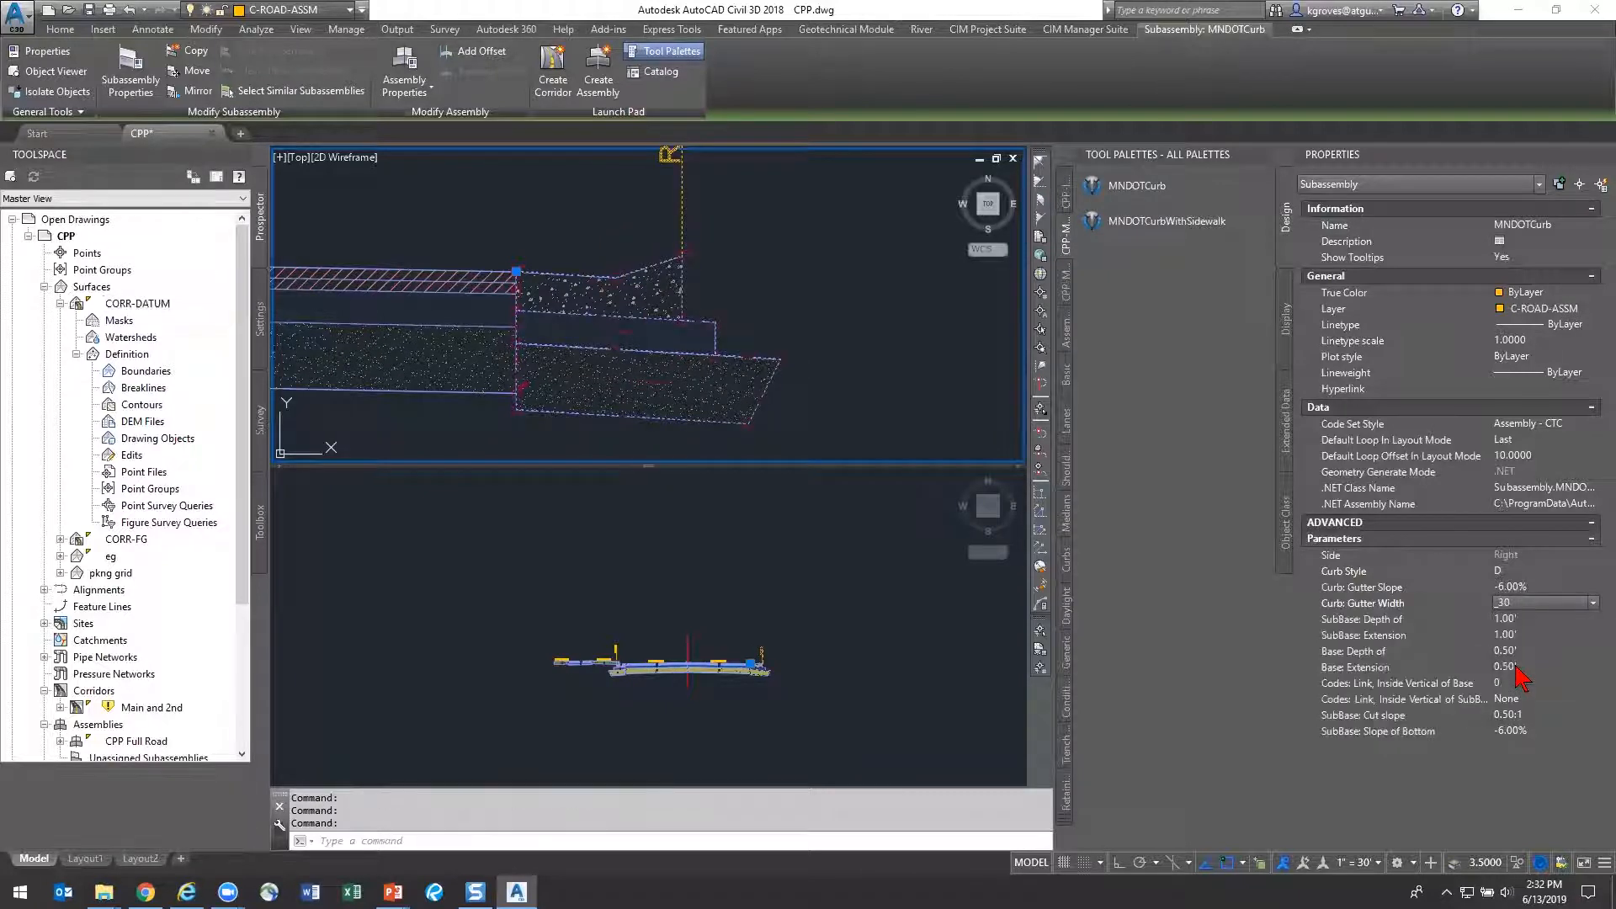
click(1525, 602)
click(1520, 619)
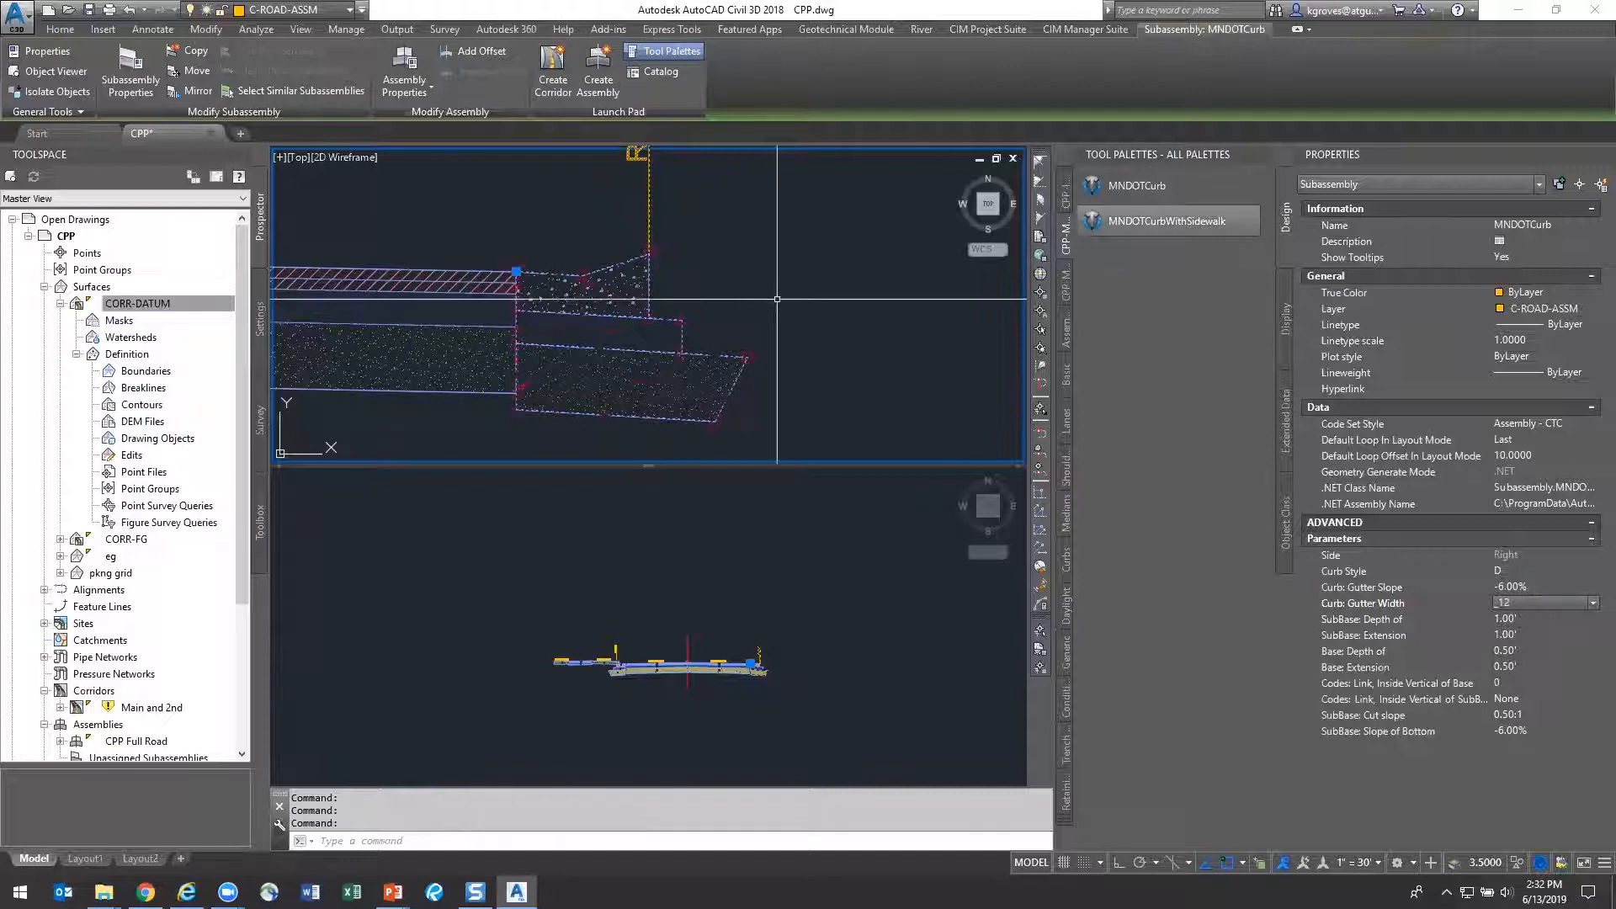
Erase the right-side MNDOTCurb and attach an MNDOTCurbWithSidewalk subassembly to the right lane's top outer edge
text(e)
key(Return)
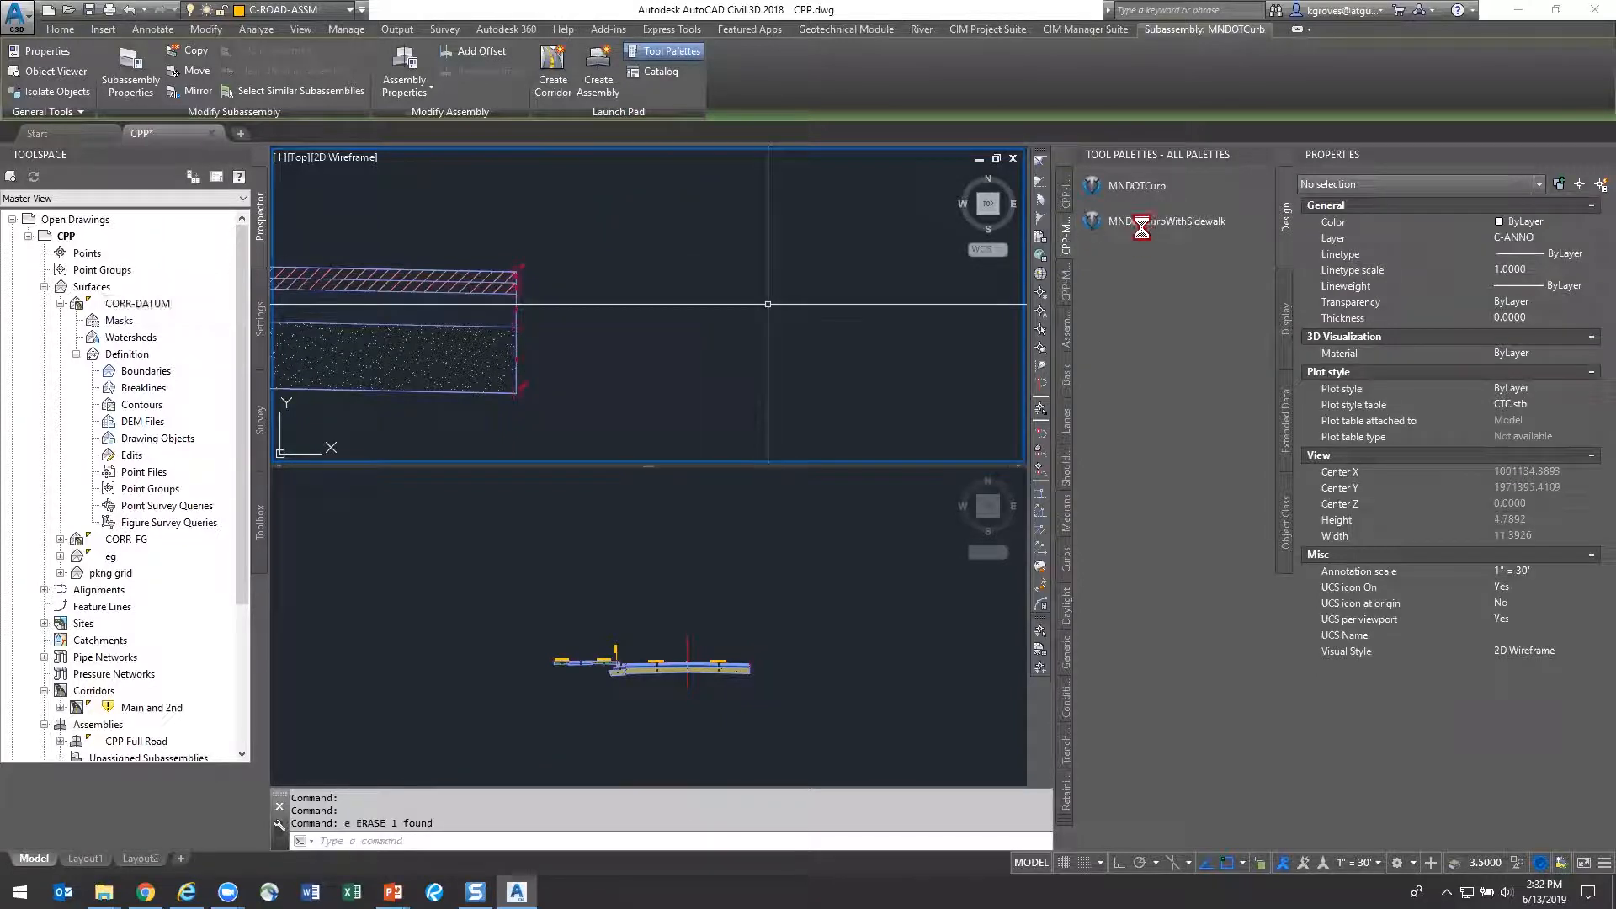
click(1149, 224)
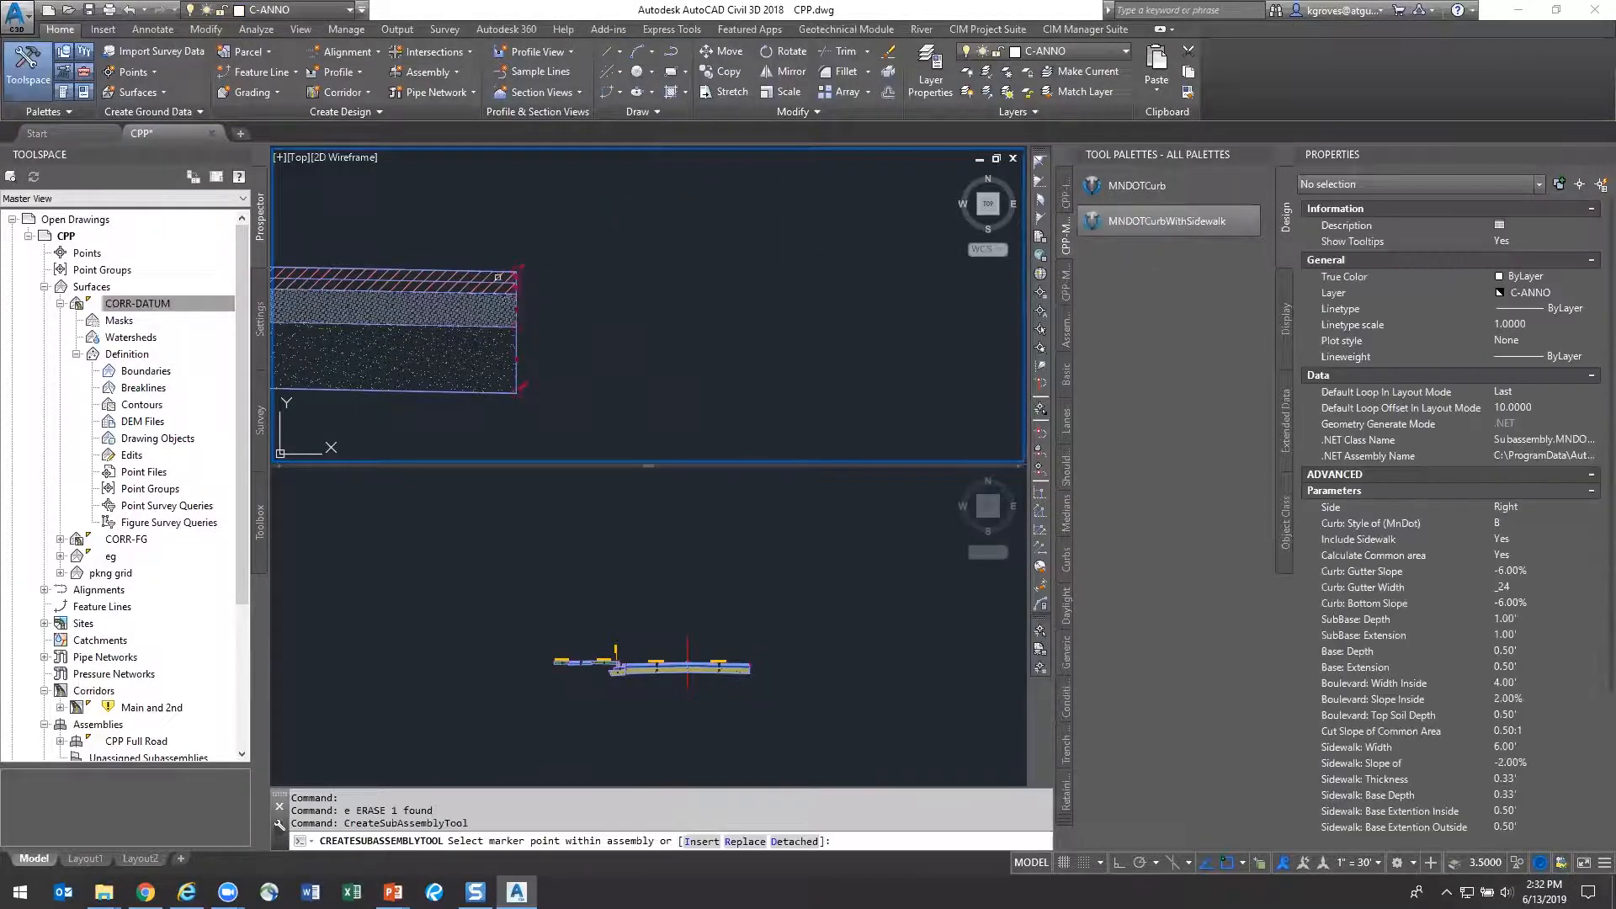
click(508, 271)
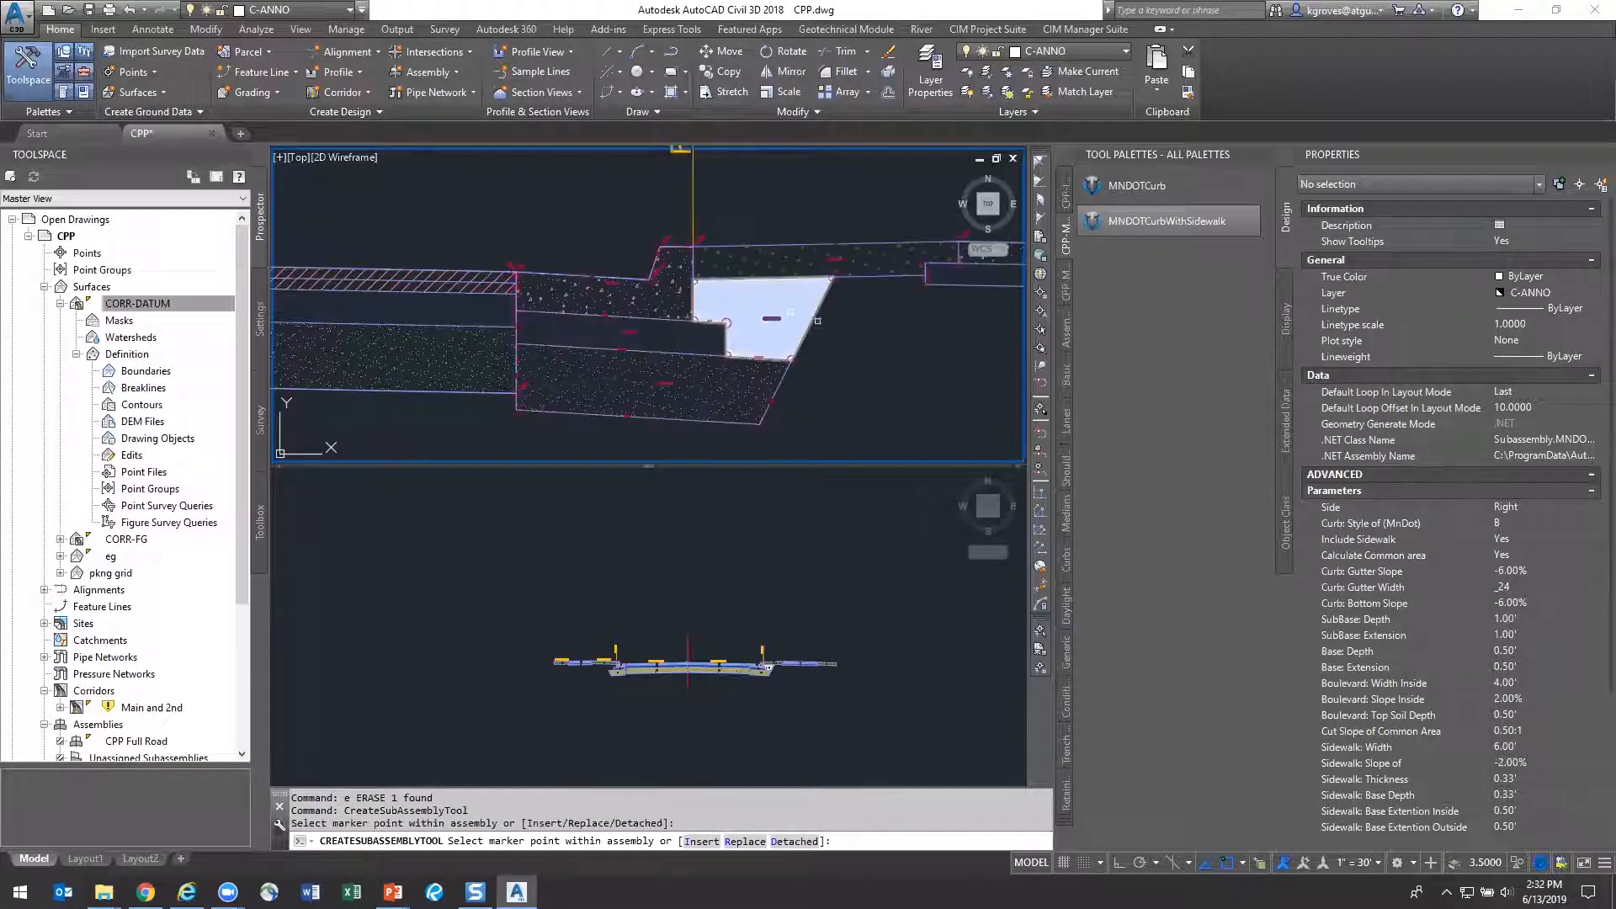
Finish placing the right-side MNDOTCurbWithSidewalk and examine its curb, boulevard, sidewalk and common-area shapes up close
scroll(758, 350, down, 2)
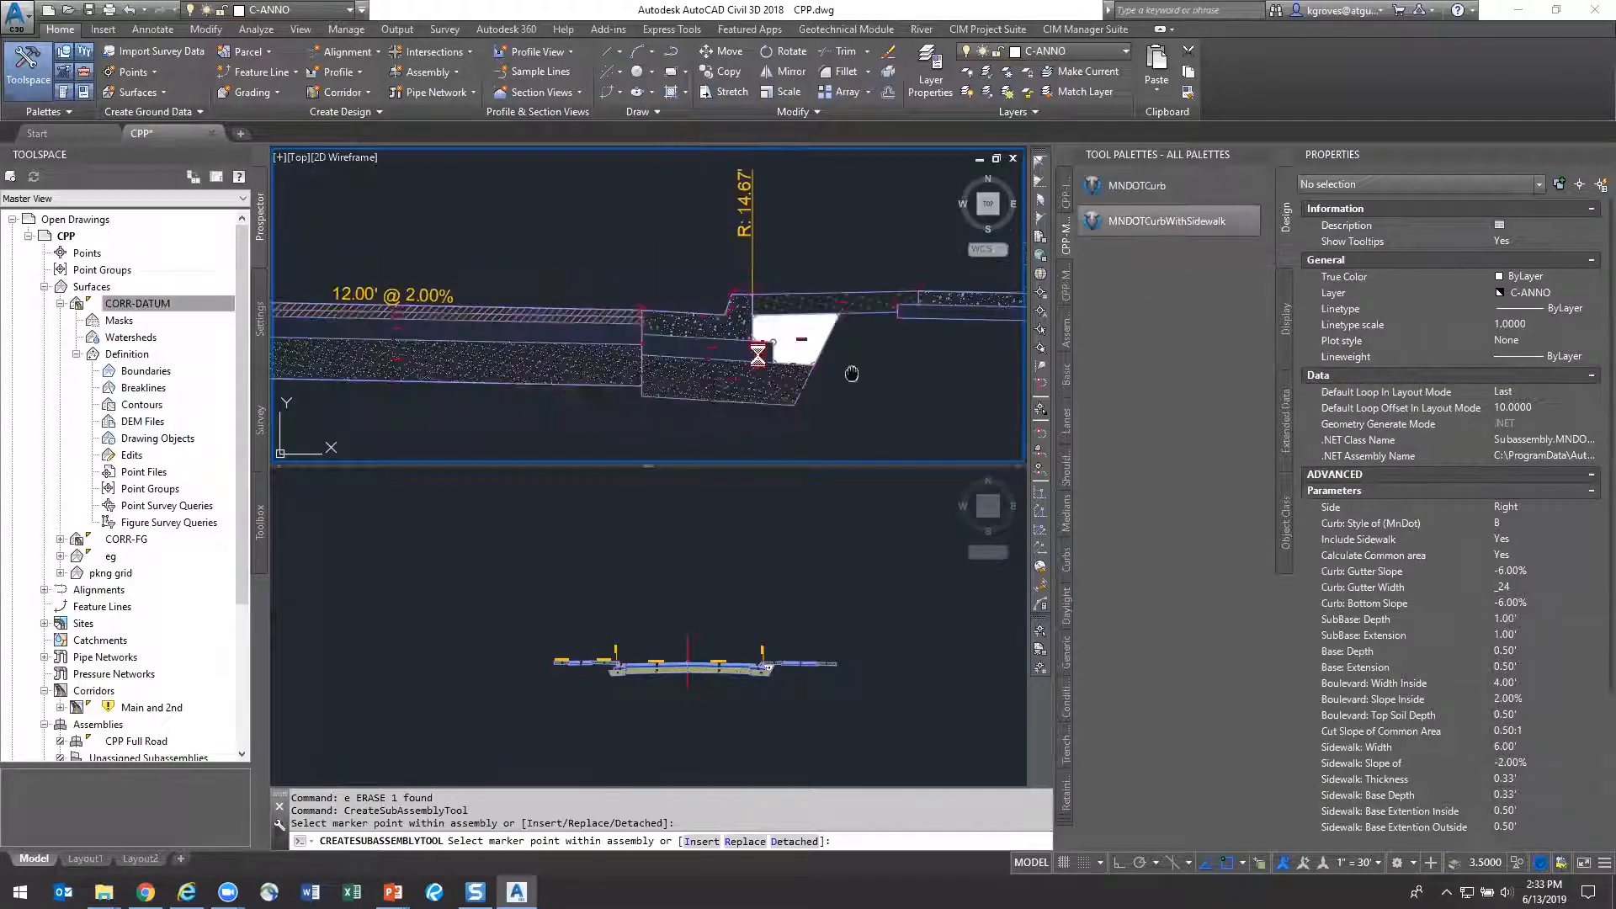
middle_drag(757, 350, 541, 350)
key(Escape)
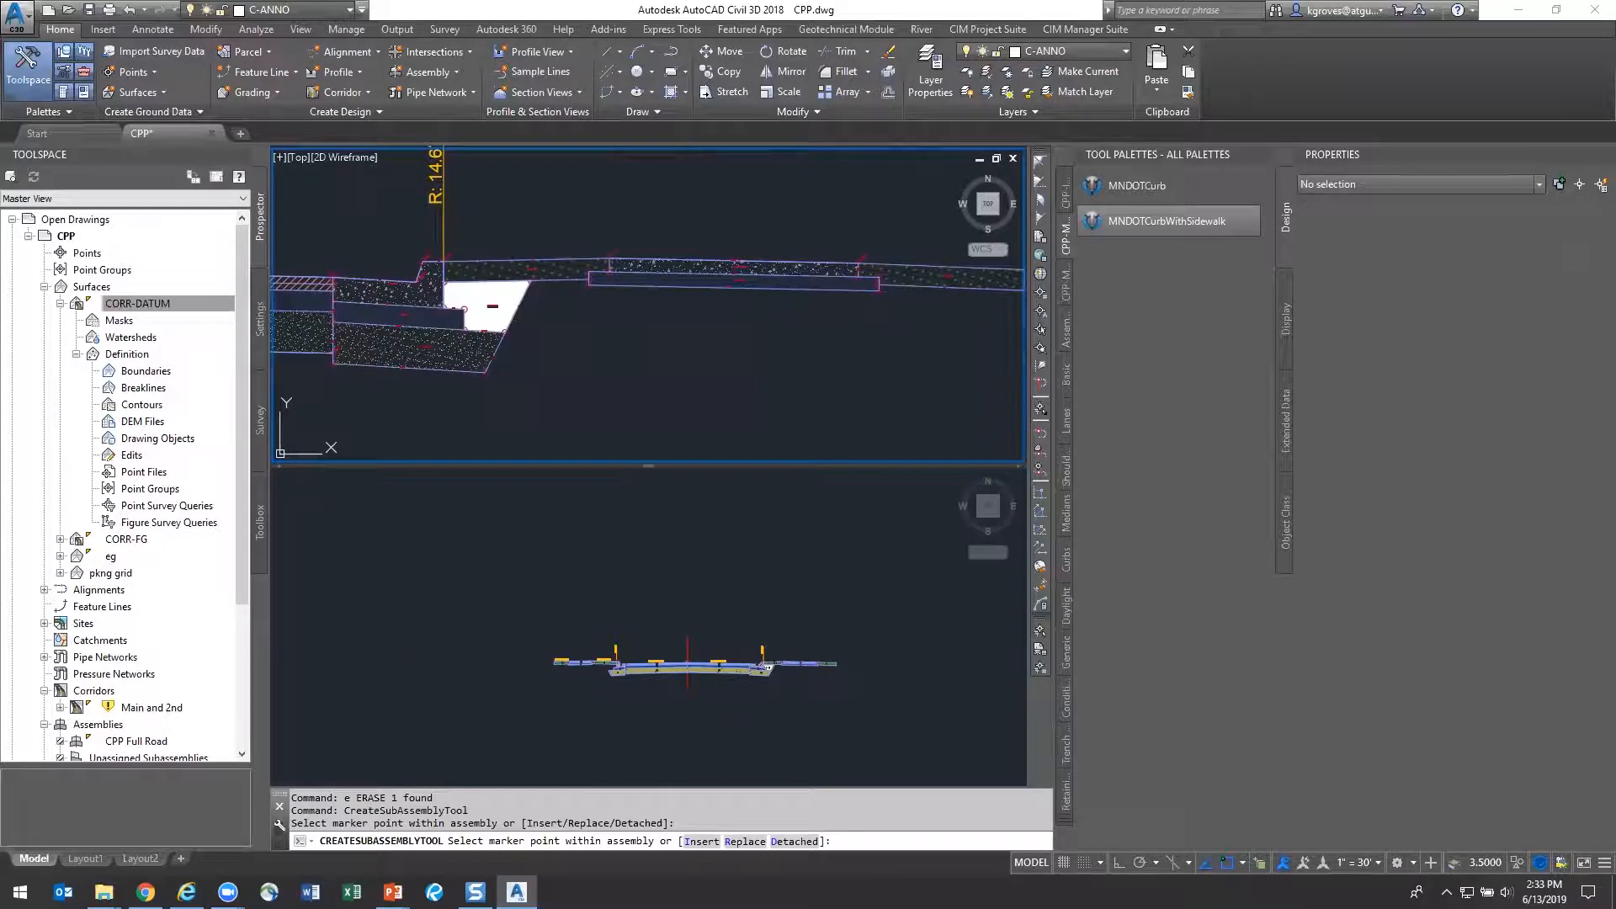
scroll(906, 390, up, 4)
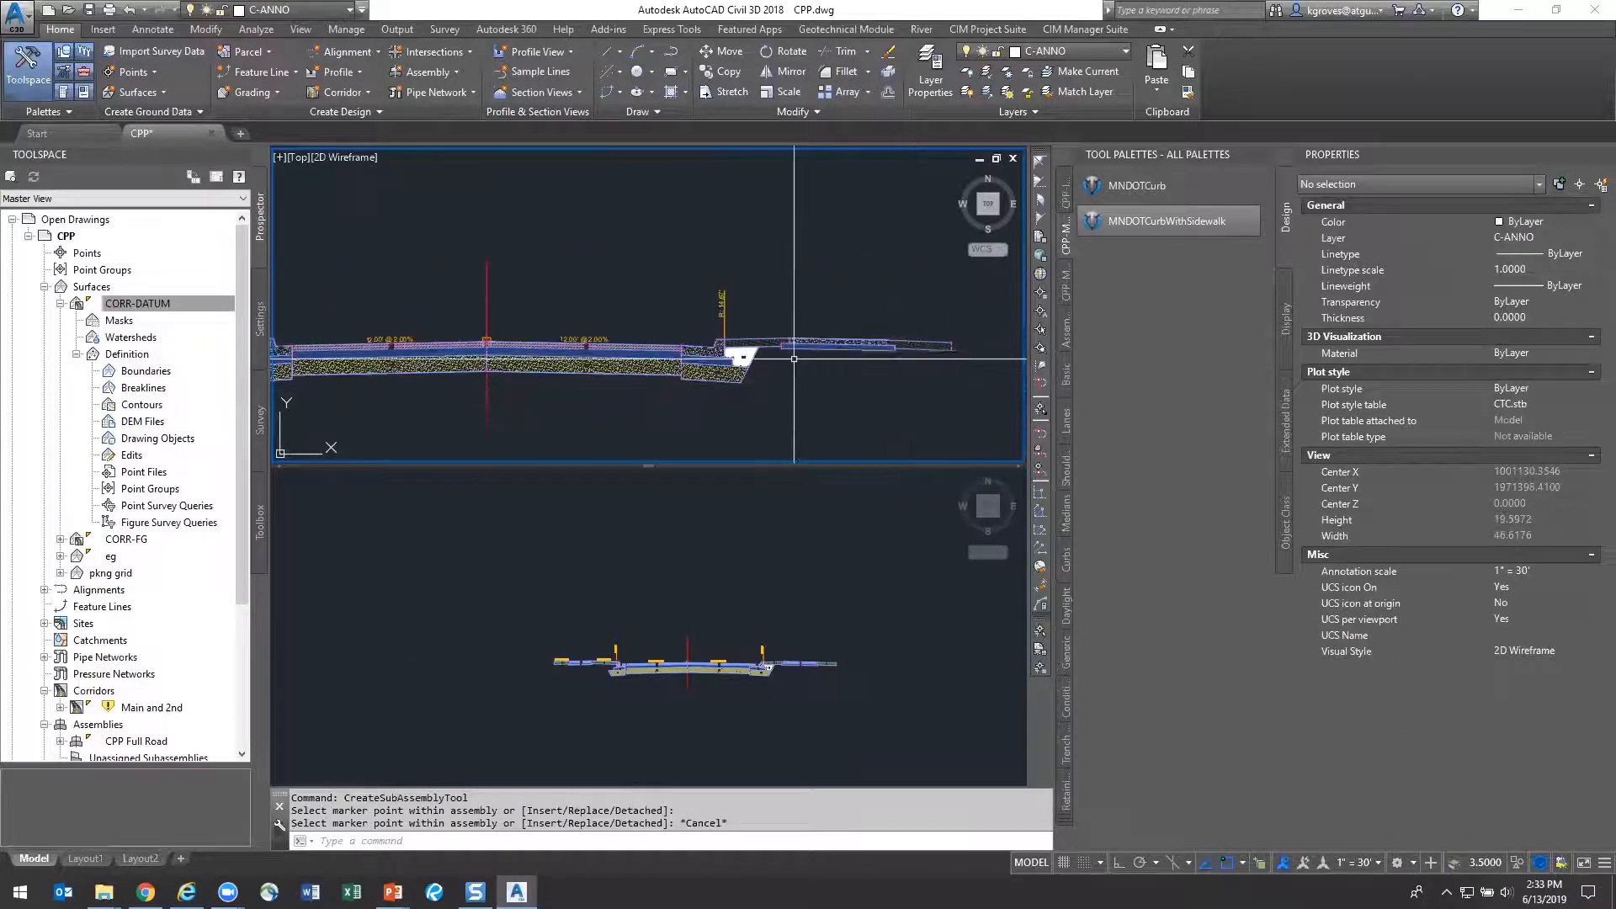
scroll(795, 370, up, 4)
scroll(686, 344, up, 4)
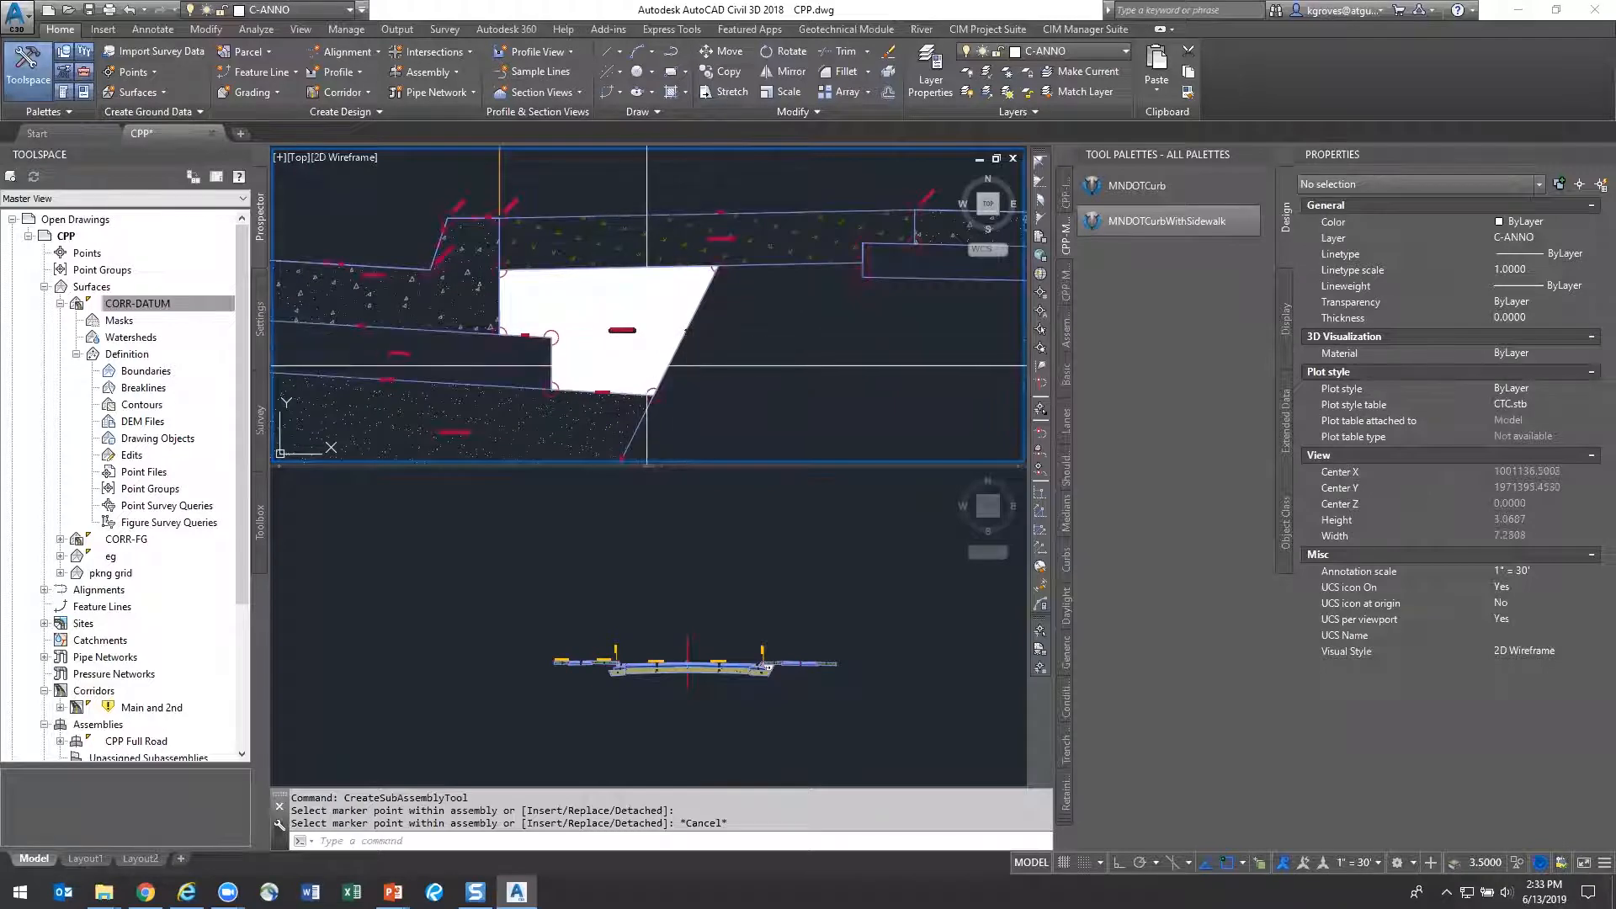
scroll(649, 328, up, 5)
scroll(659, 383, down, 6)
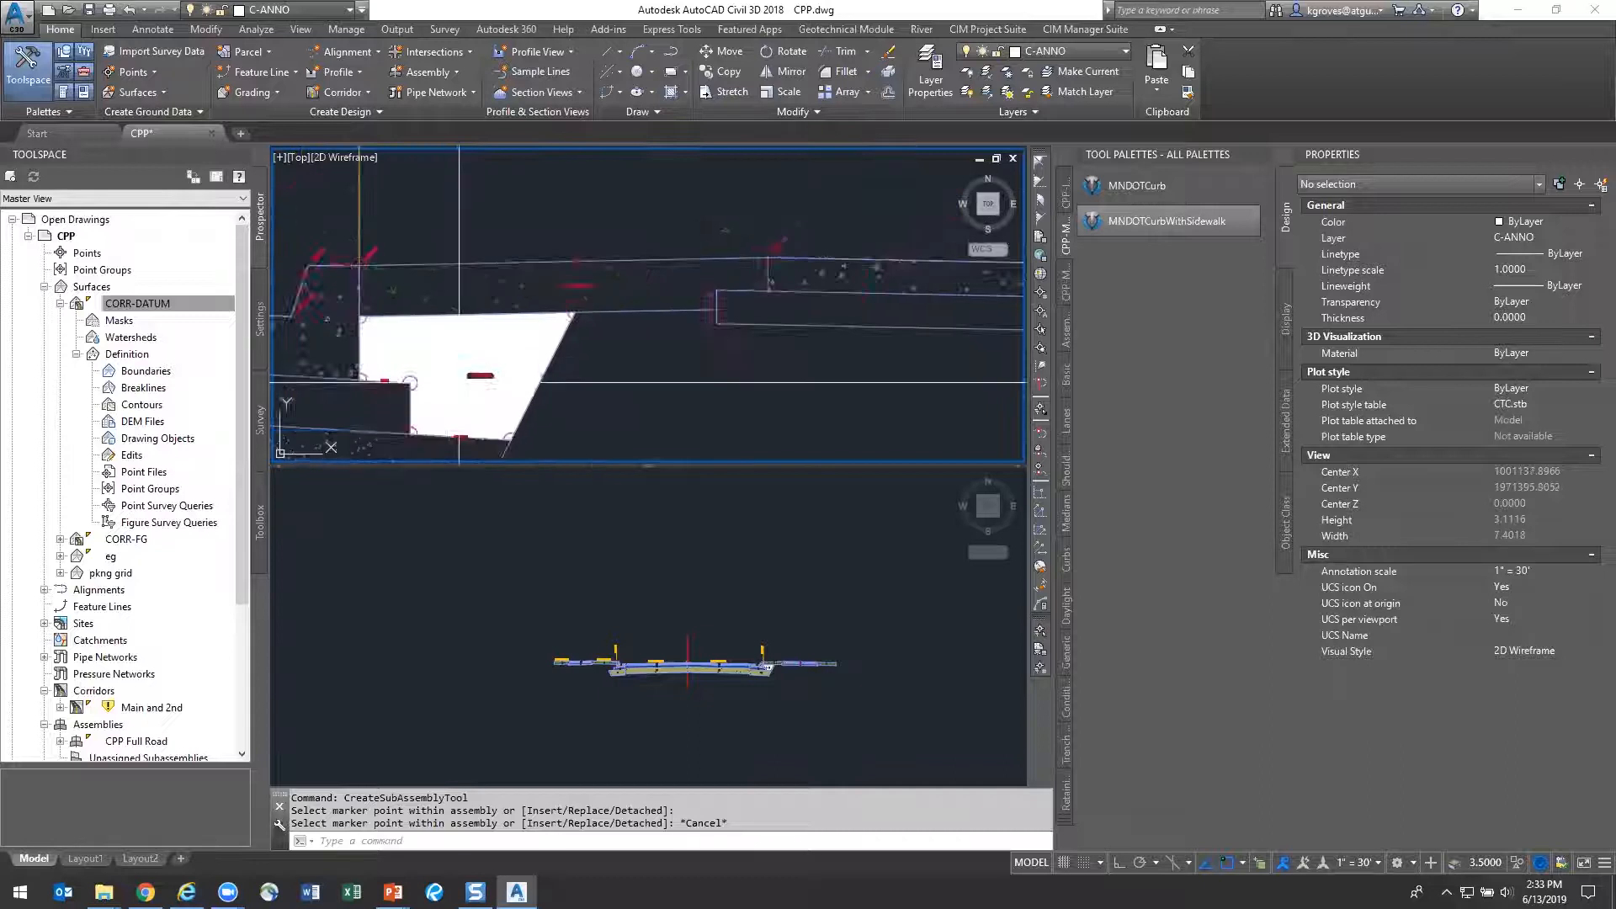
scroll(659, 348, down, 2)
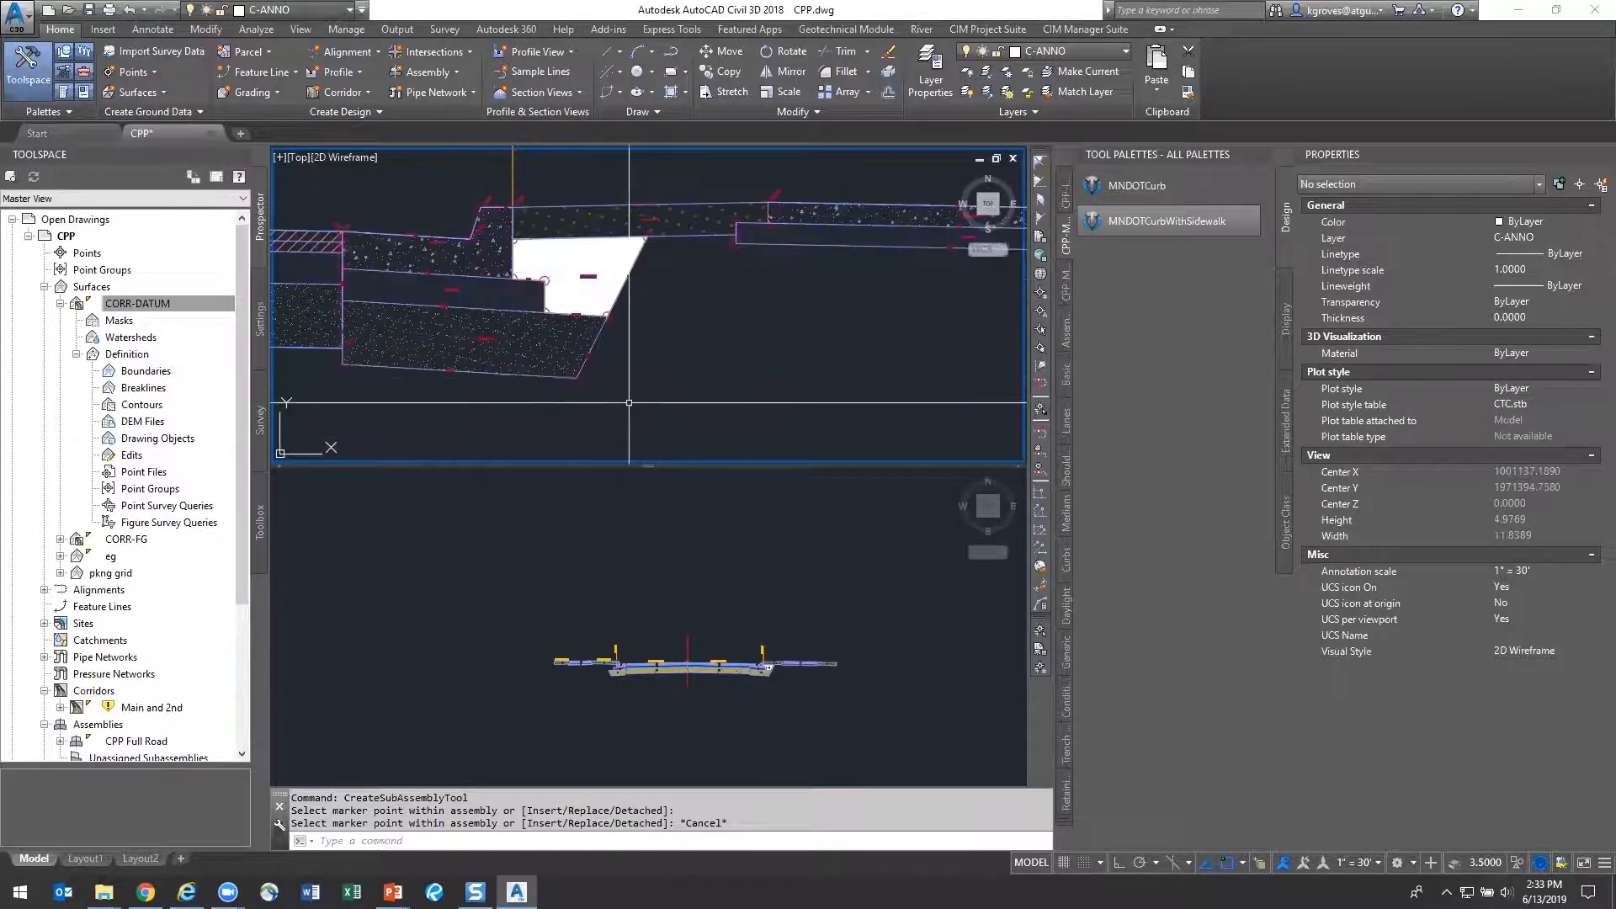
click(522, 353)
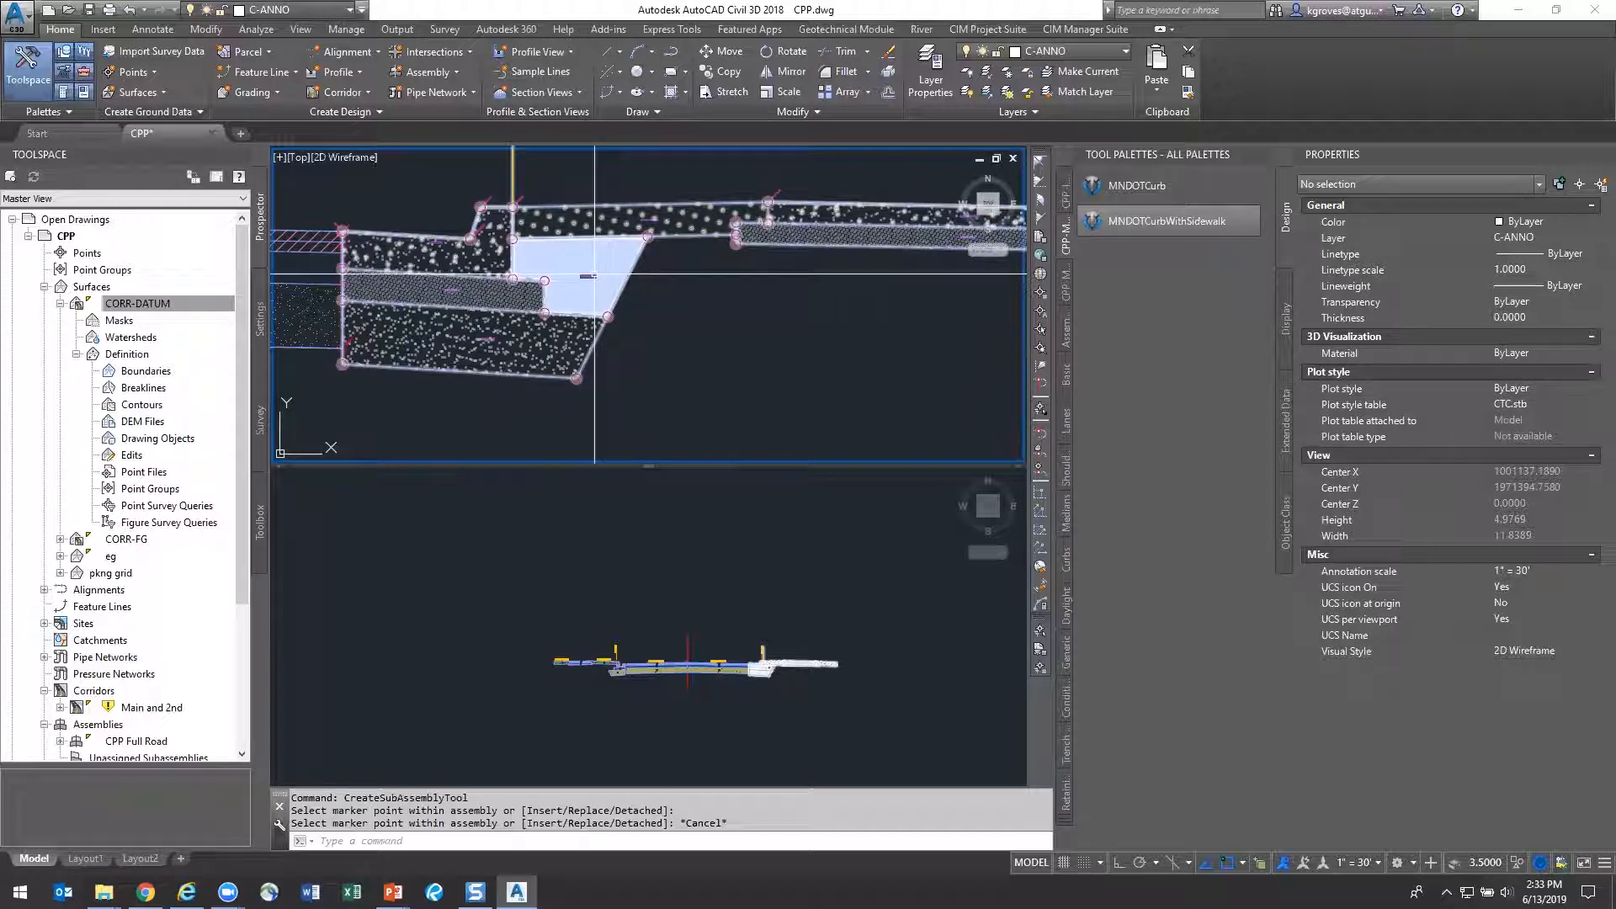
Set the common or backfill shape code of the right-side MNDOTCurbWithSidewalk to Common
scroll(595, 275, up, 3)
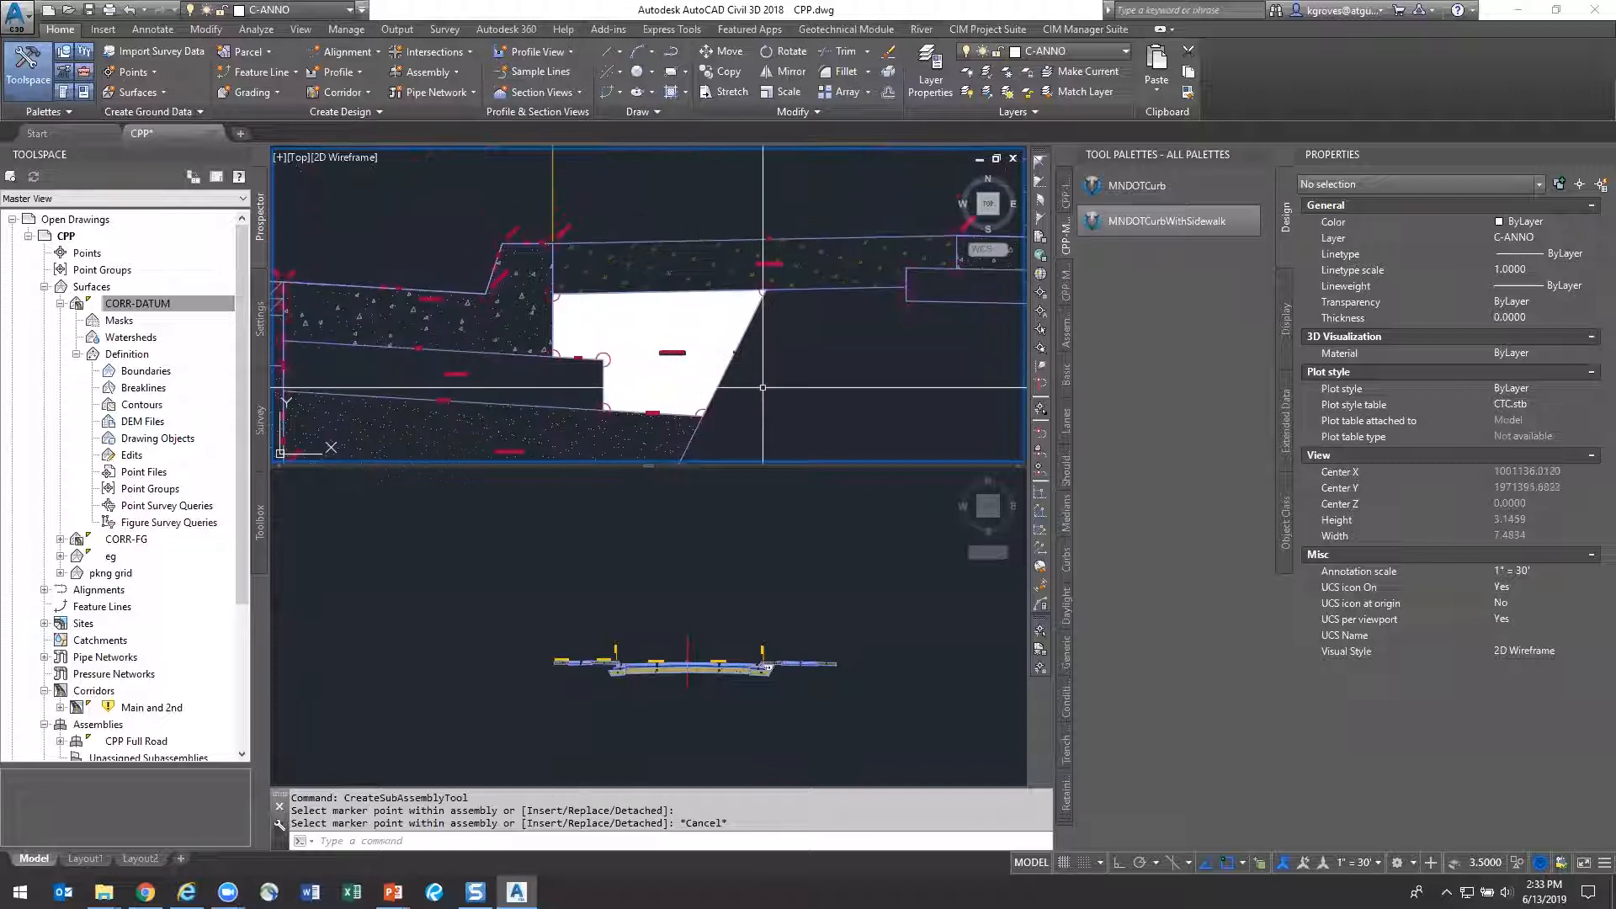
scroll(682, 363, up, 2)
click(689, 363)
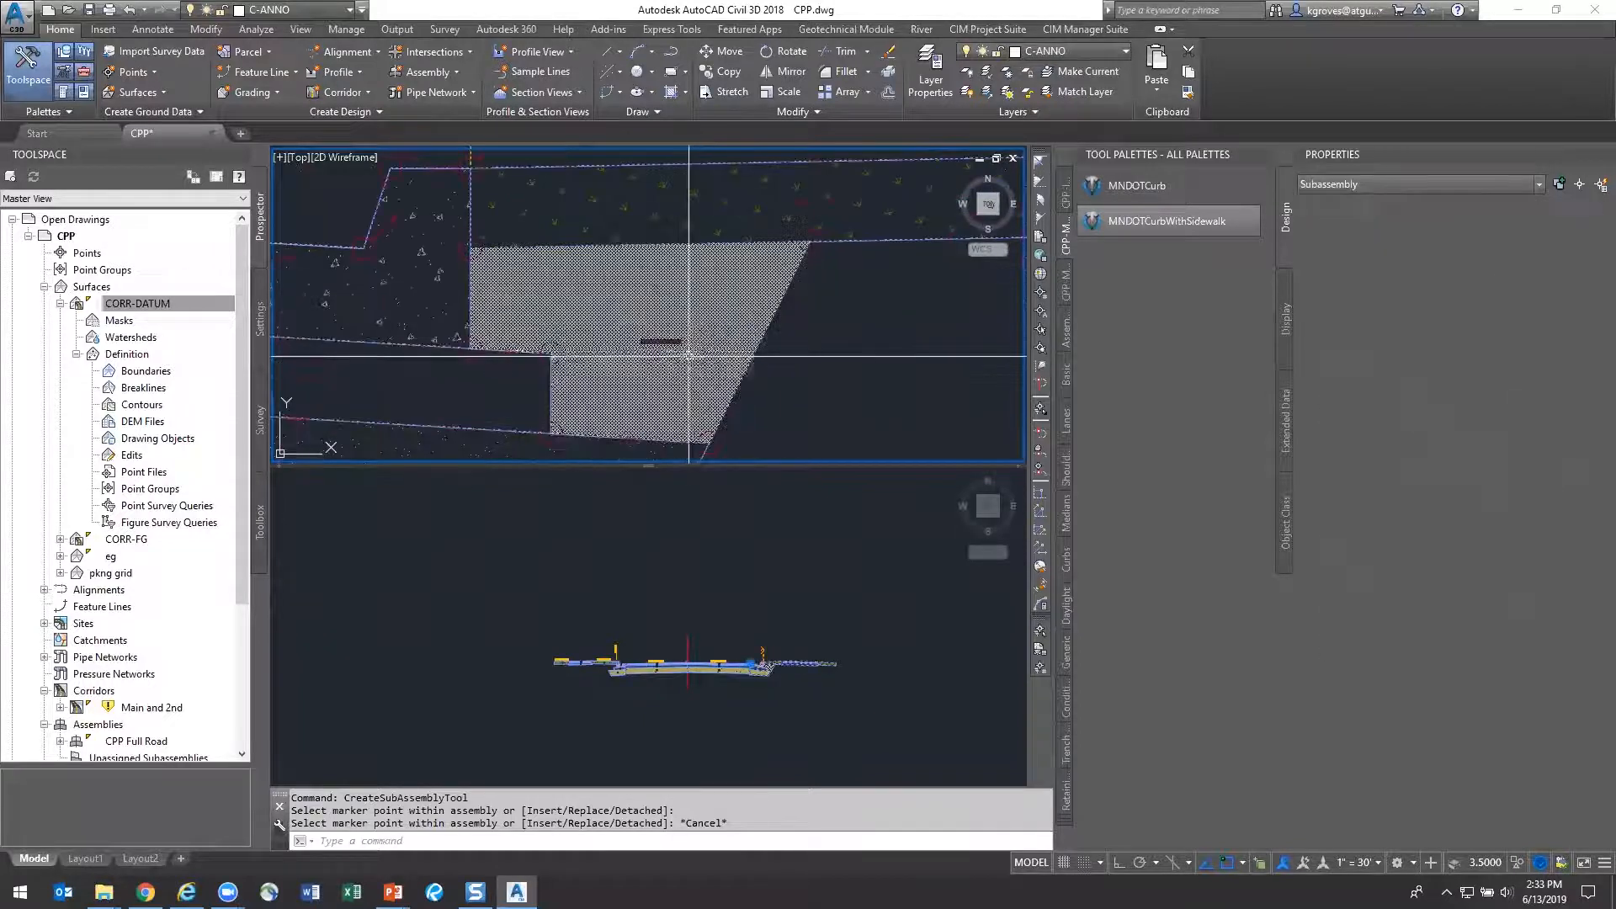
scroll(1428, 704, down, 5)
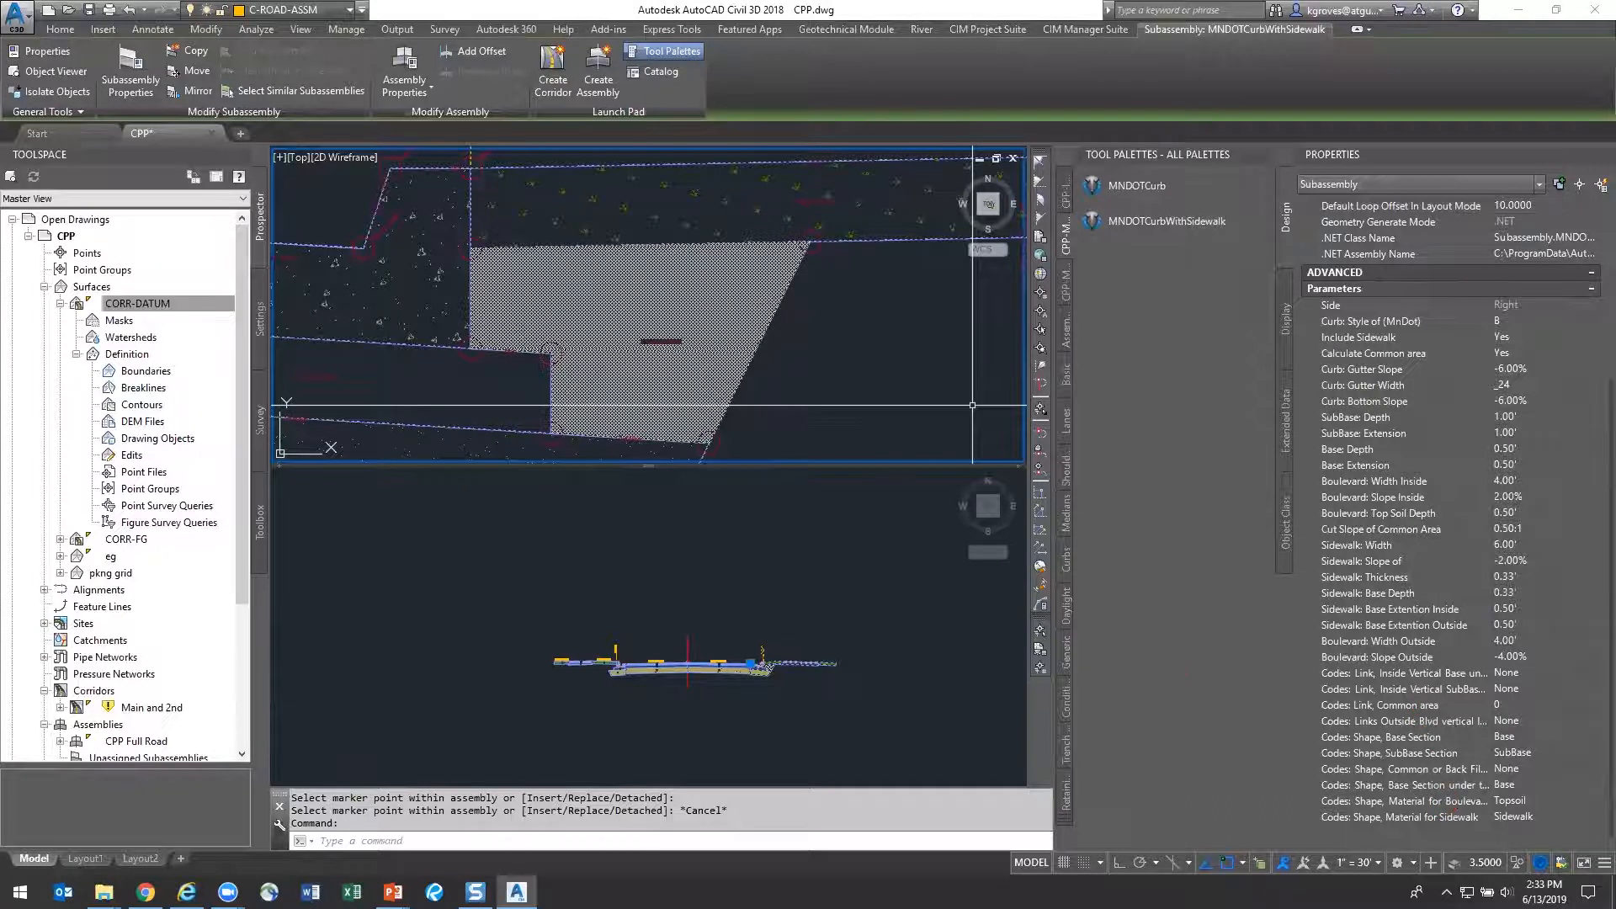
click(1528, 770)
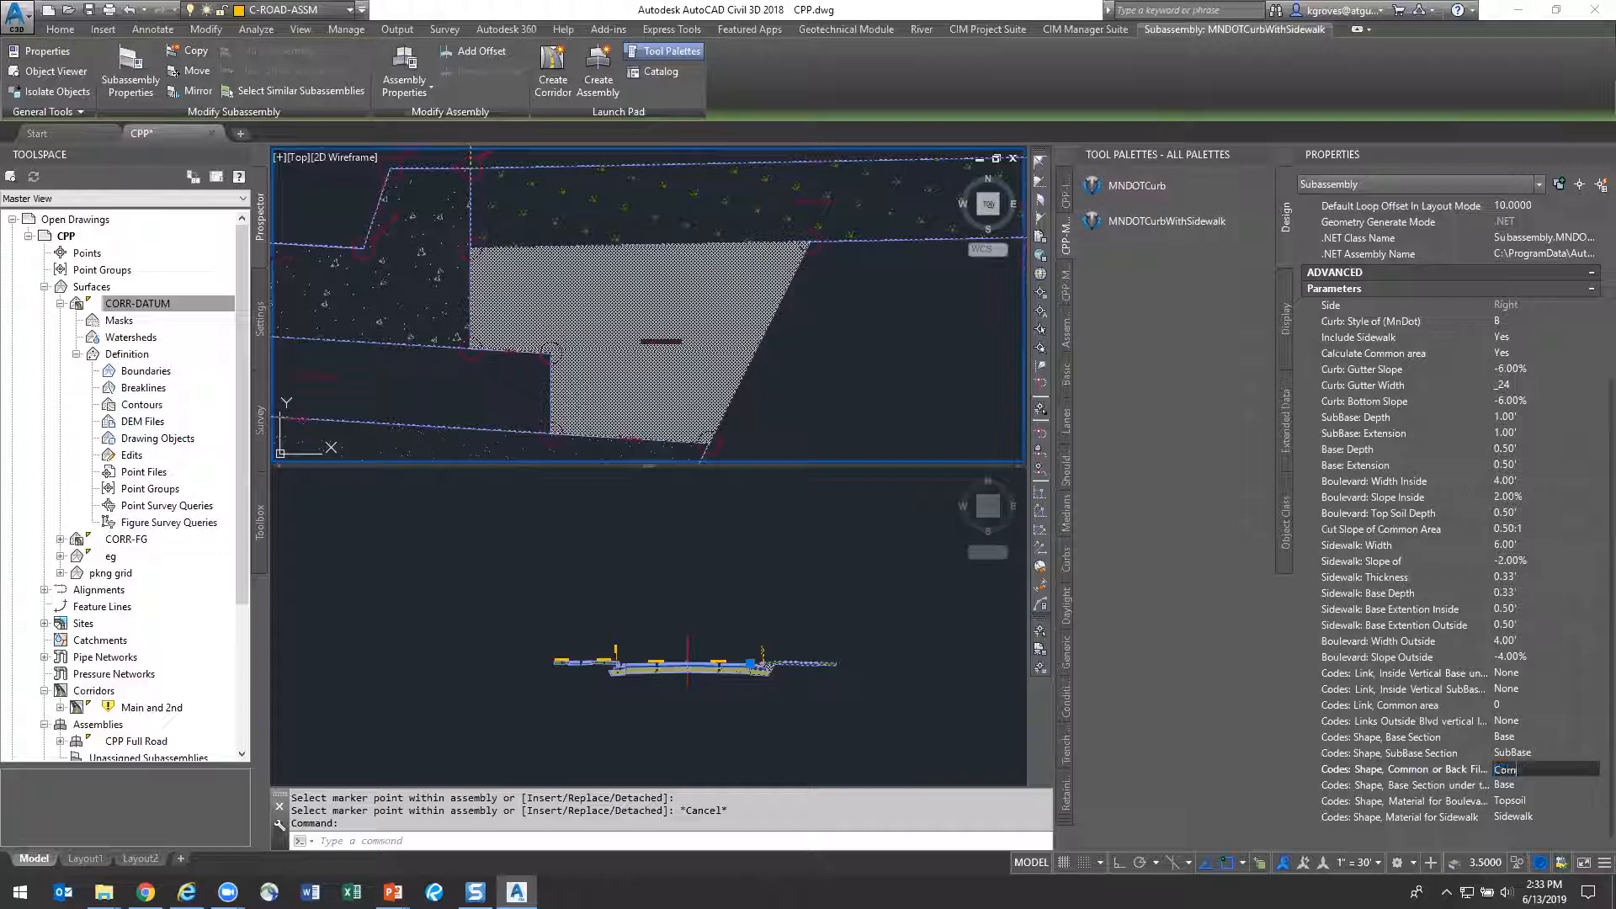
key(Return)
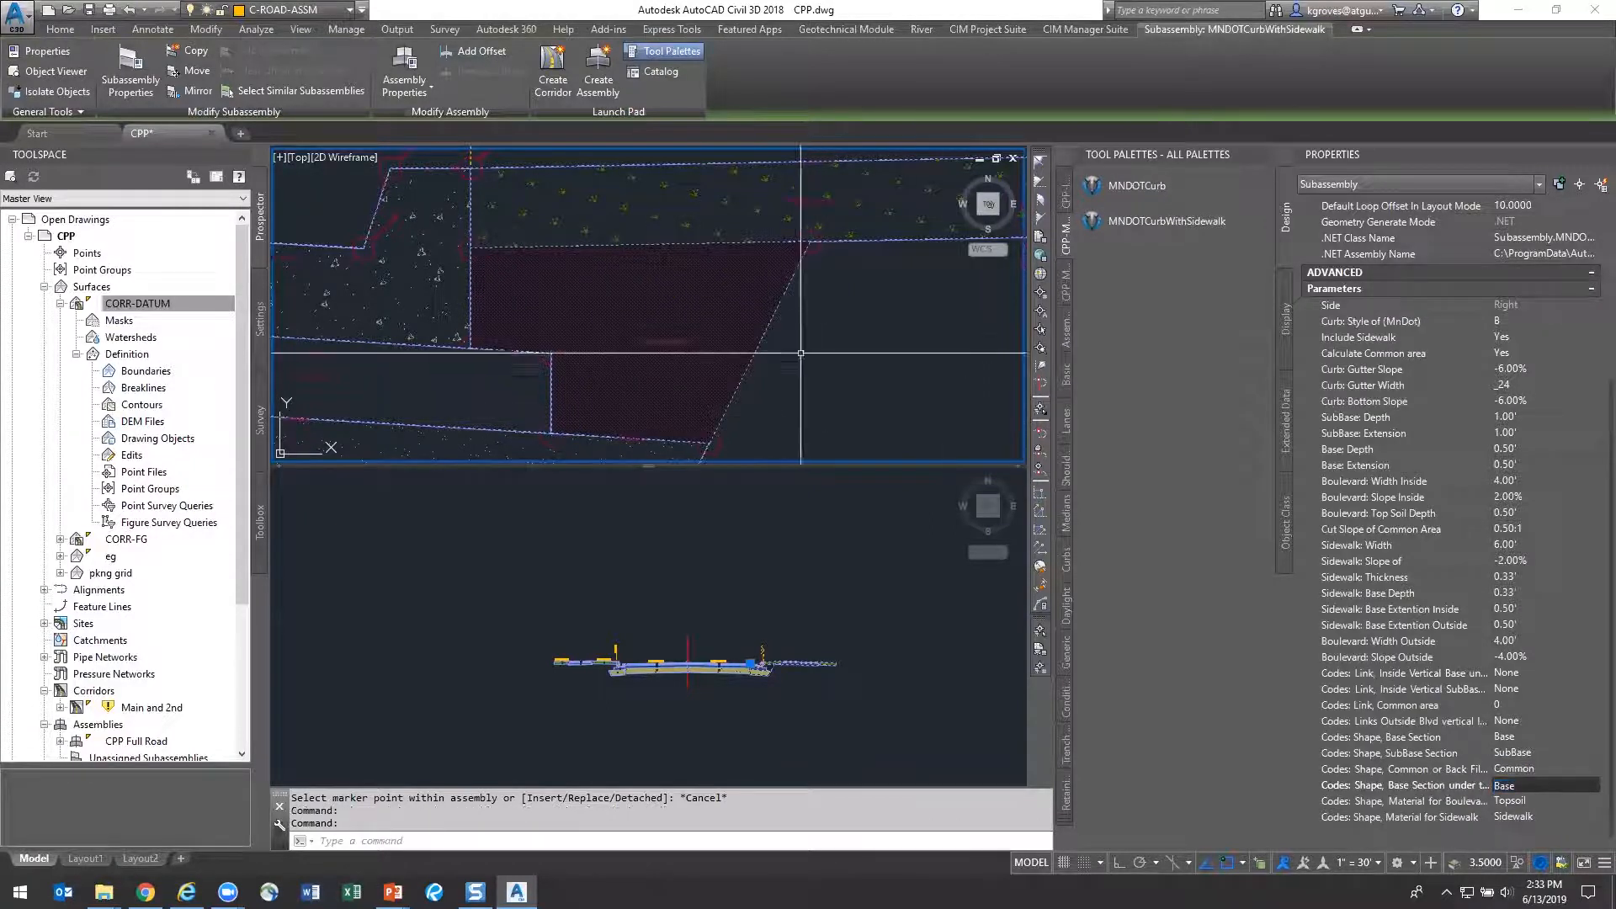
key(Escape)
scroll(657, 347, up, 5)
scroll(692, 341, down, 5)
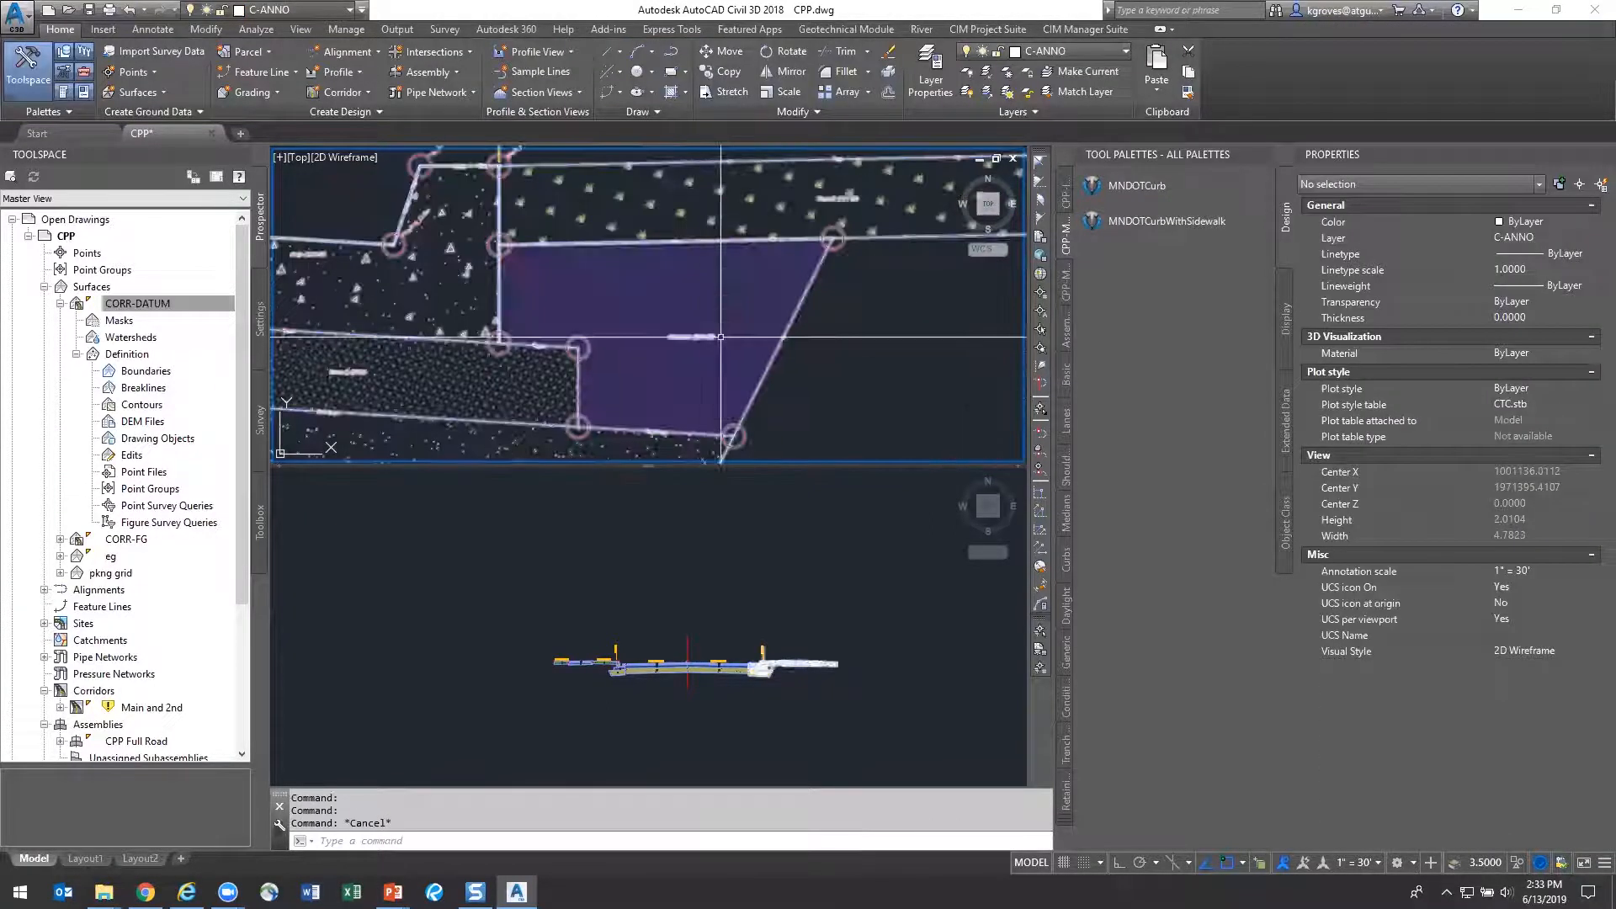
Review the Common entry among the shape codes of the Assembly - CTC code set style, leaving the style unedited
click(45, 286)
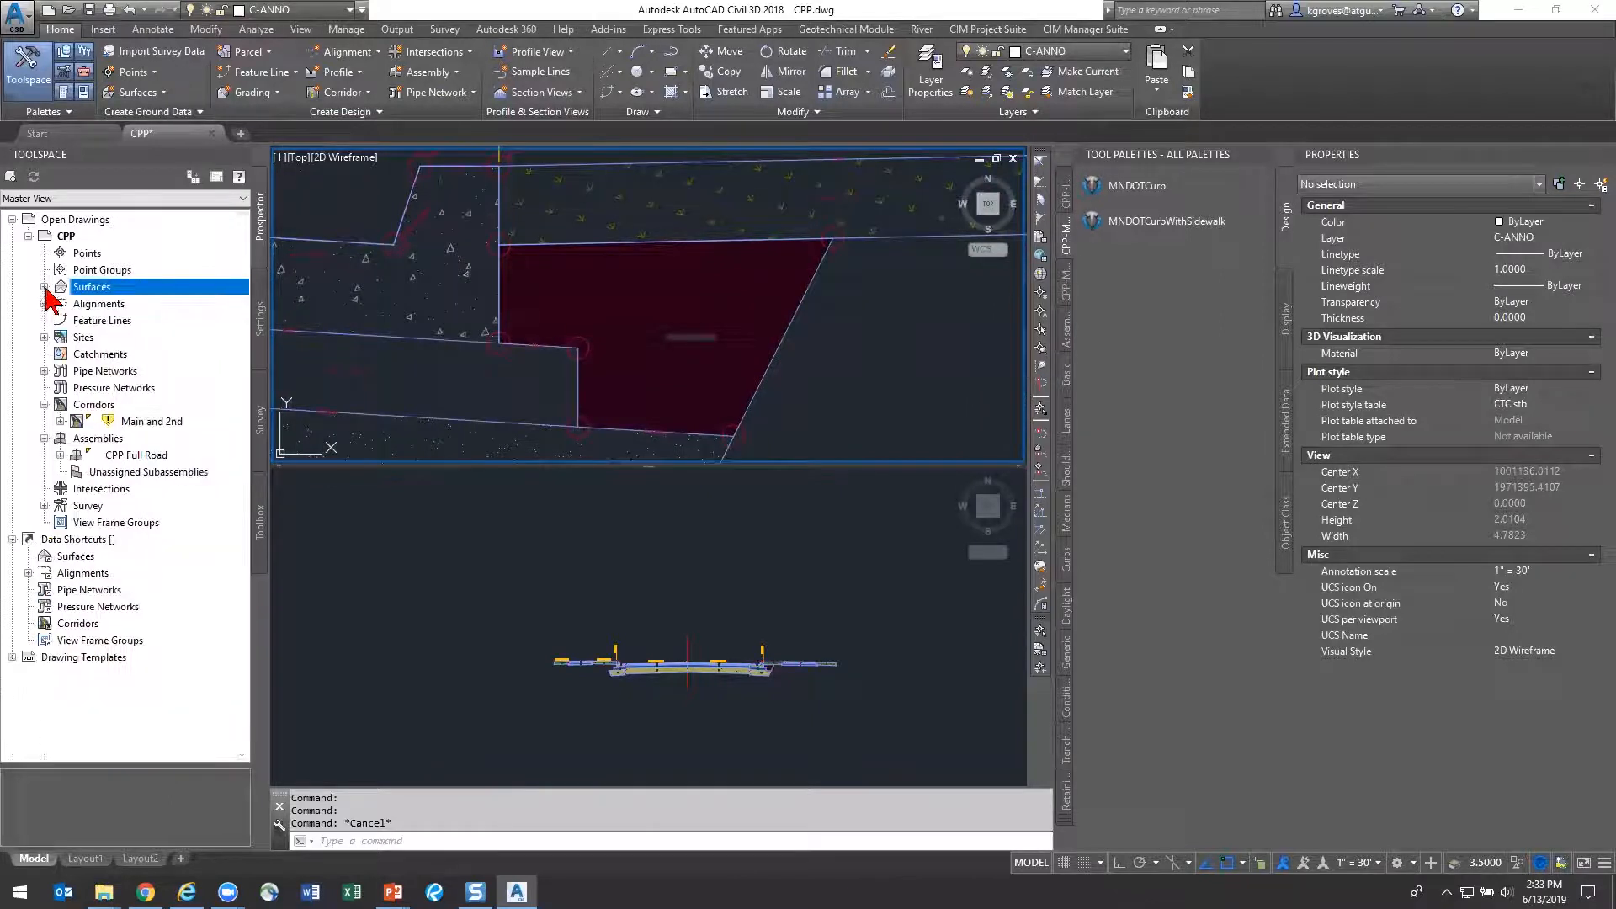
click(256, 313)
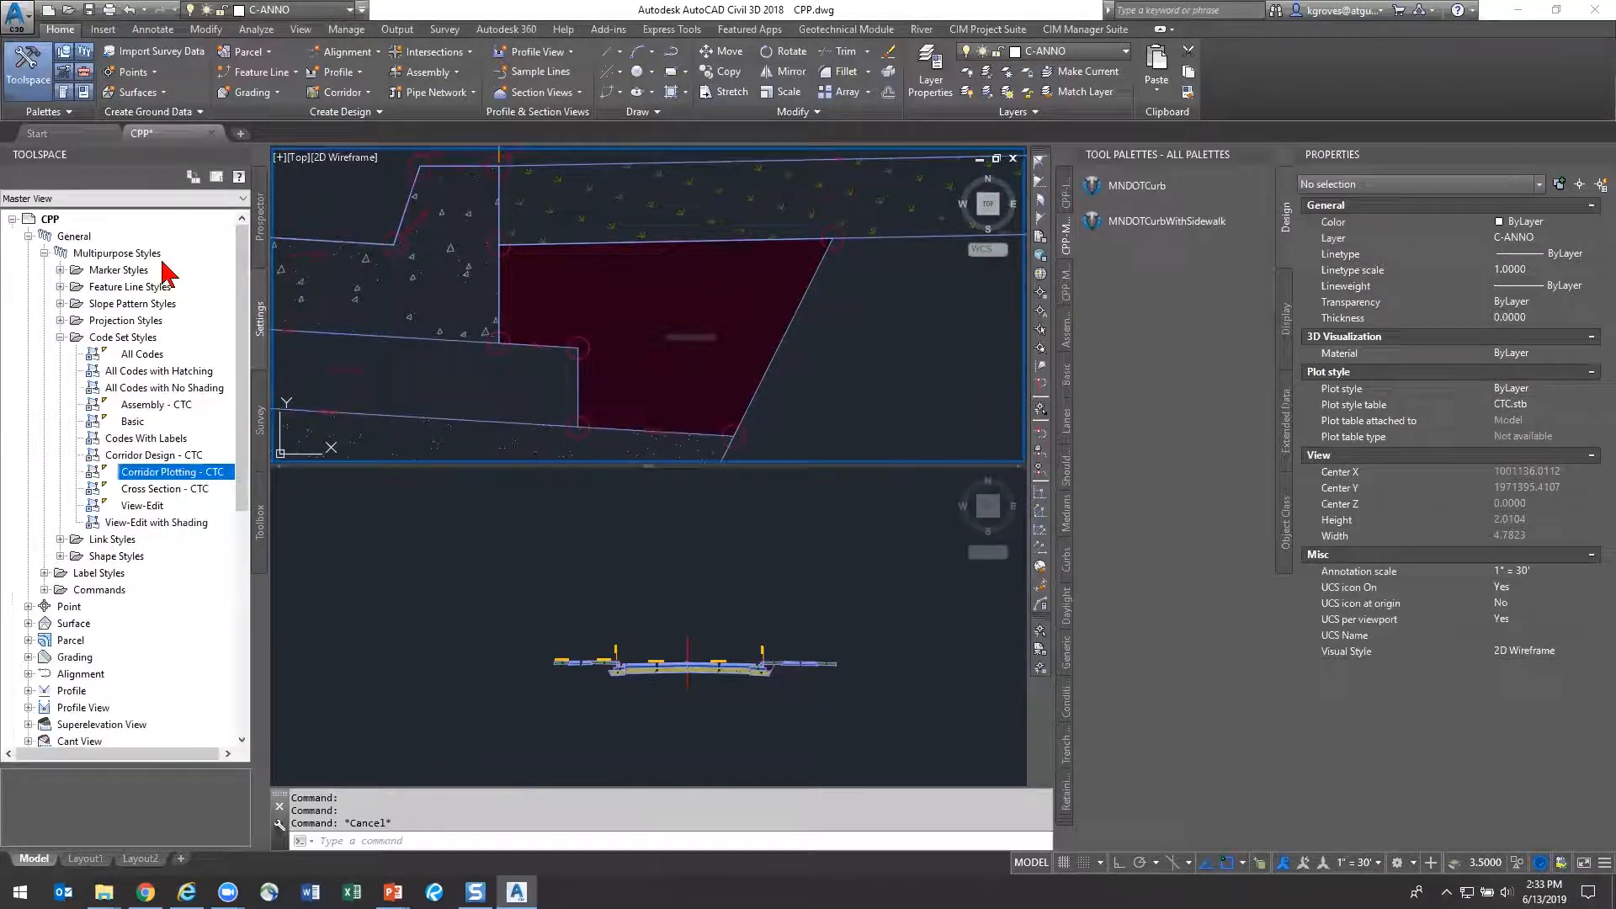
double_click(156, 405)
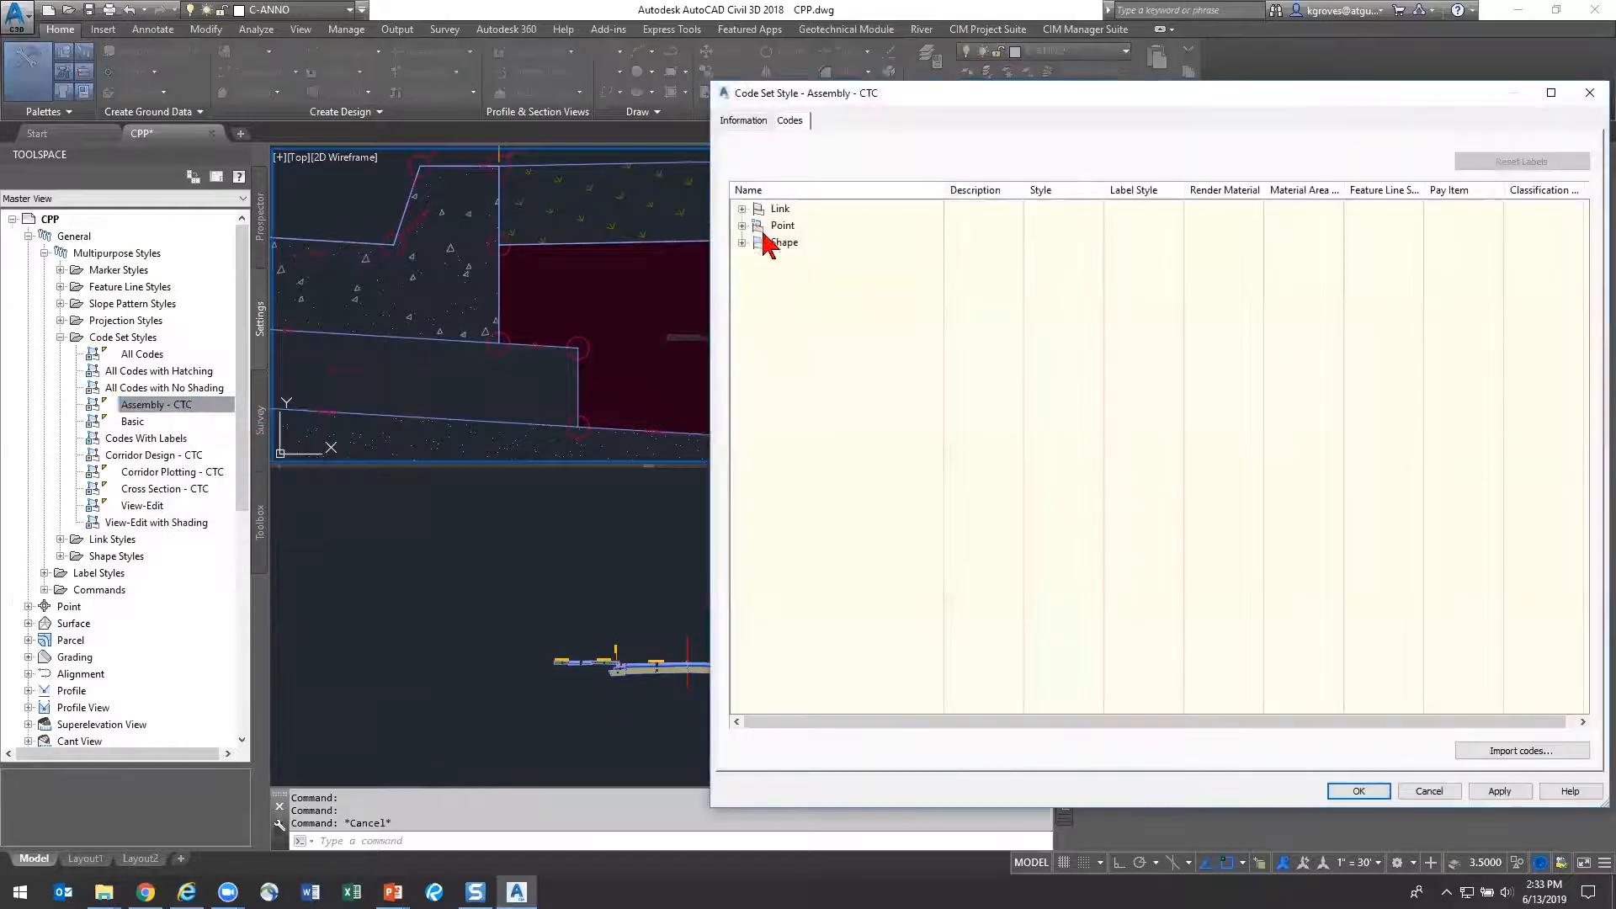
click(742, 242)
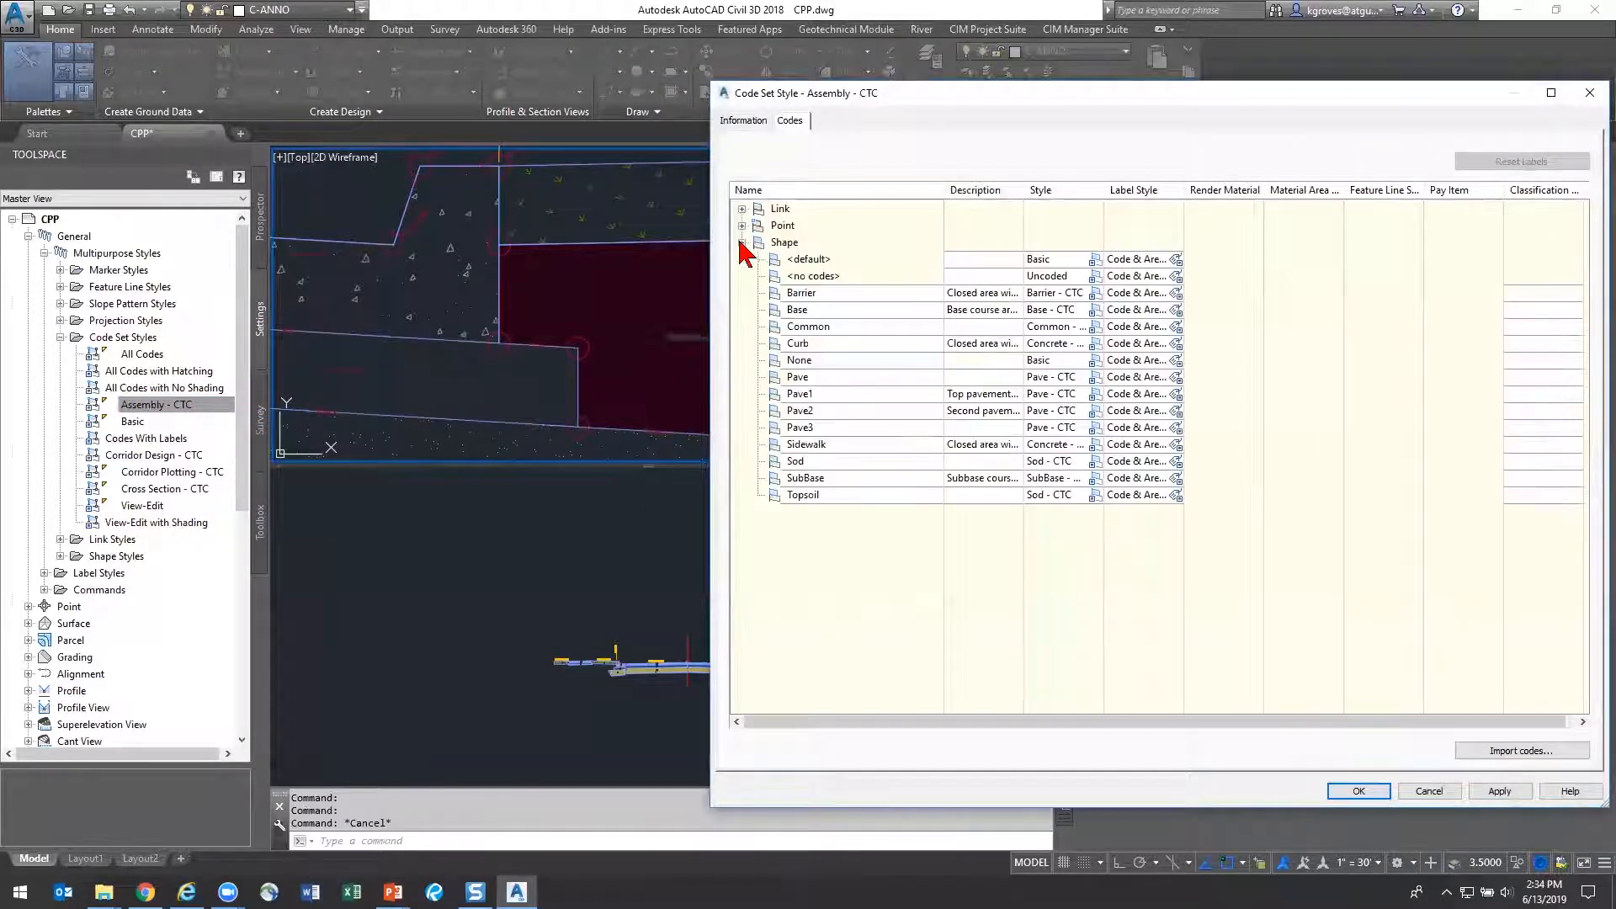
click(825, 324)
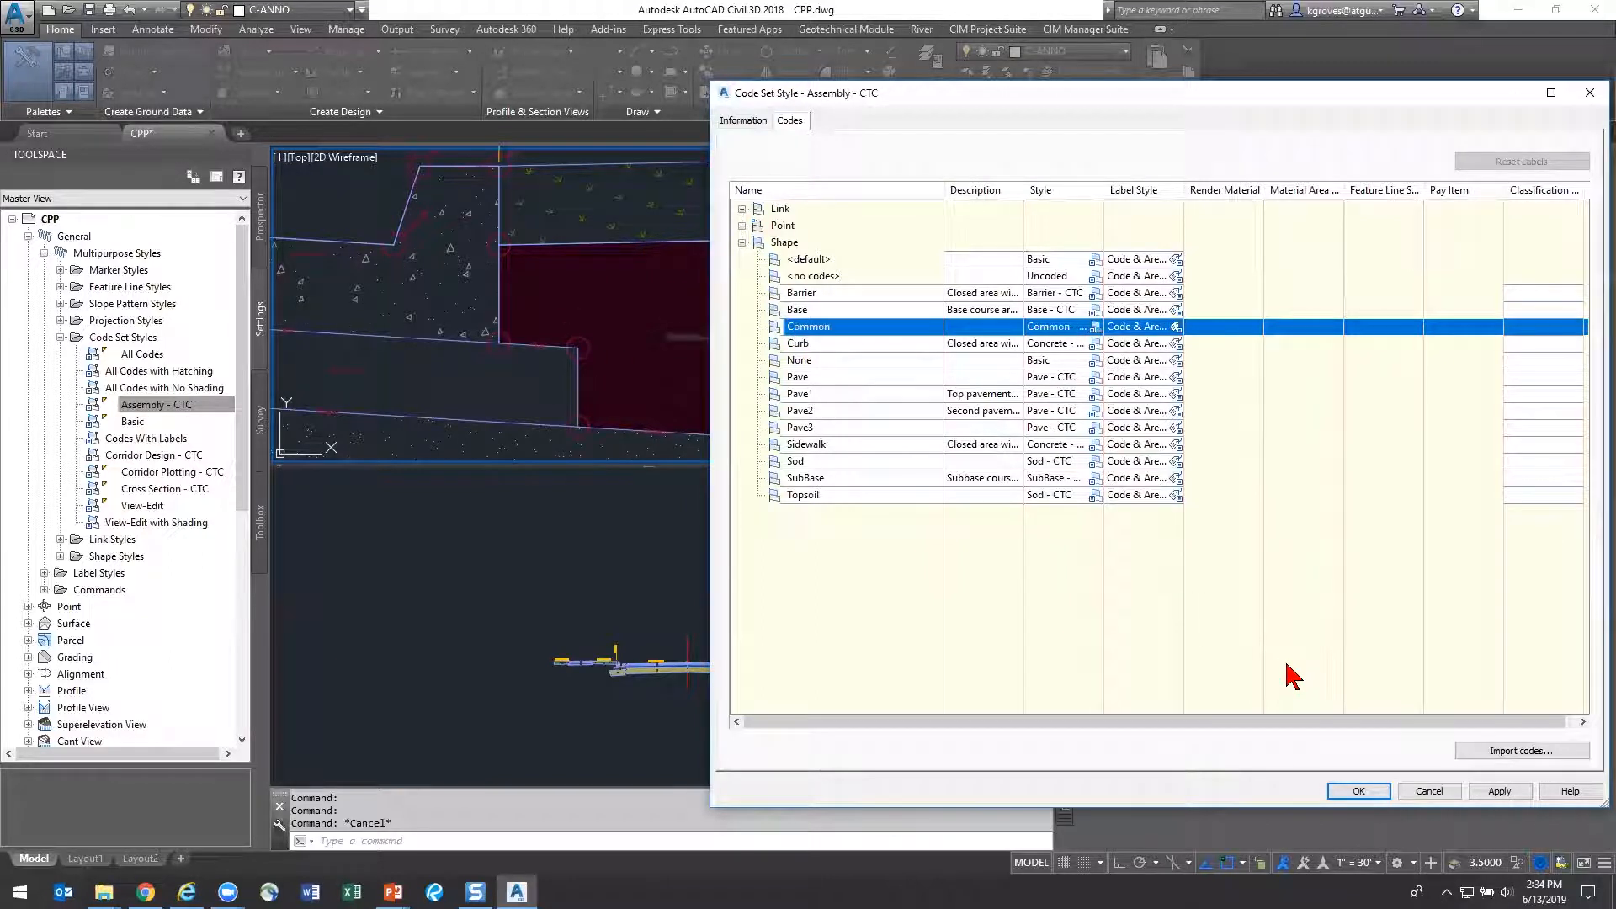
click(1444, 791)
Try curb style V on the right-side MNDOTCurbWithSidewalk and restore style B
scroll(878, 369, down, 4)
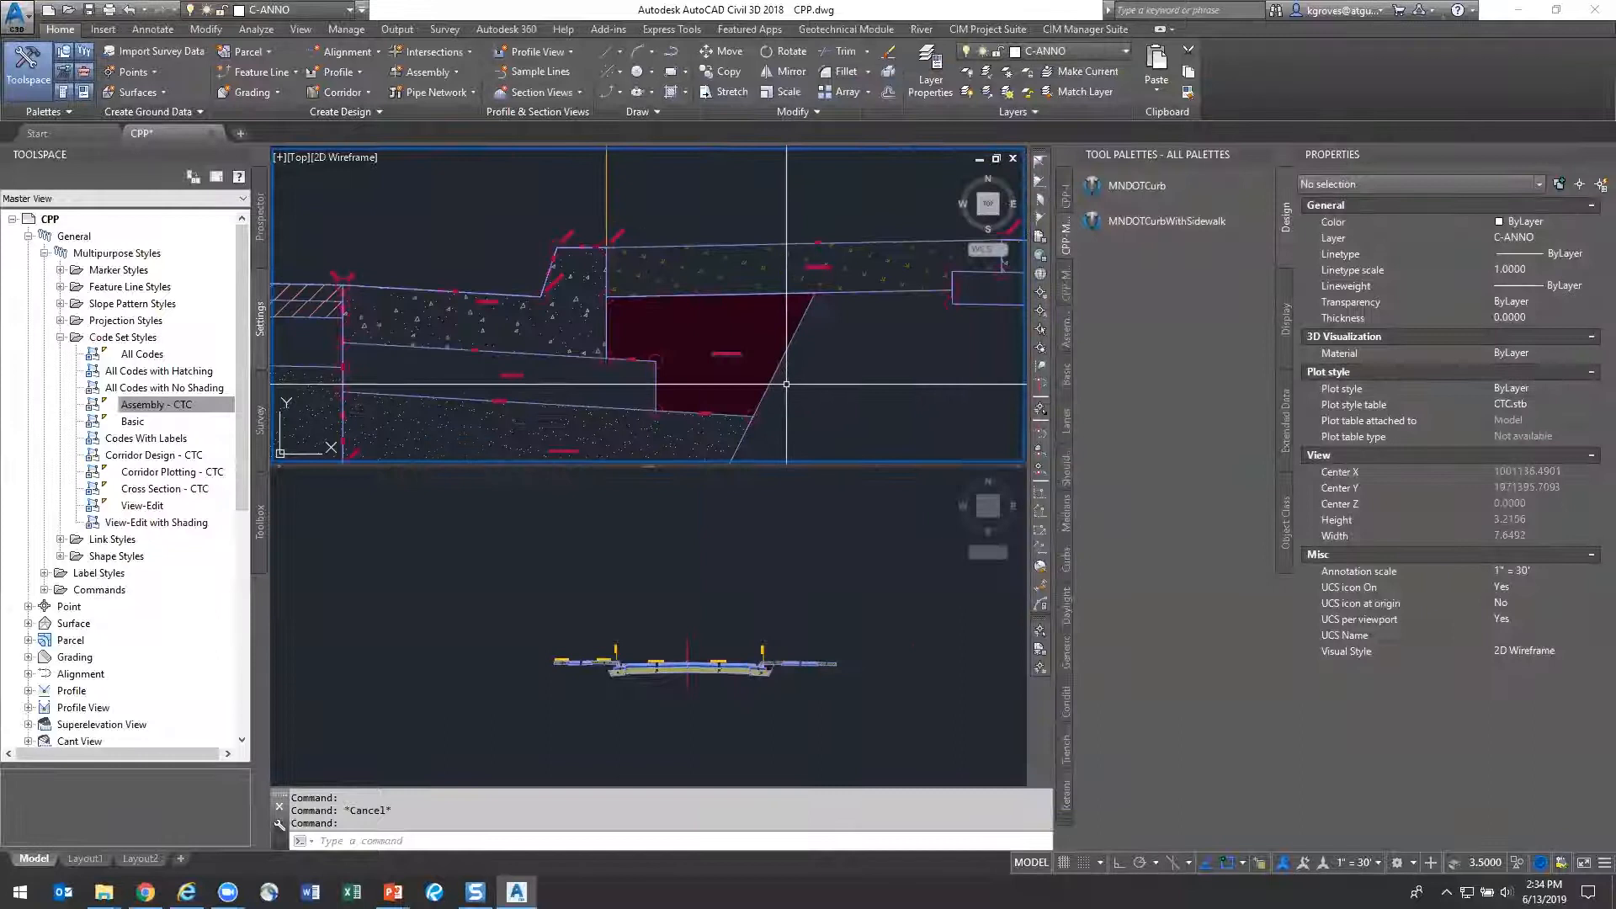
middle_drag(883, 374, 530, 311)
key(Escape)
scroll(399, 257, down, 2)
scroll(547, 337, up, 4)
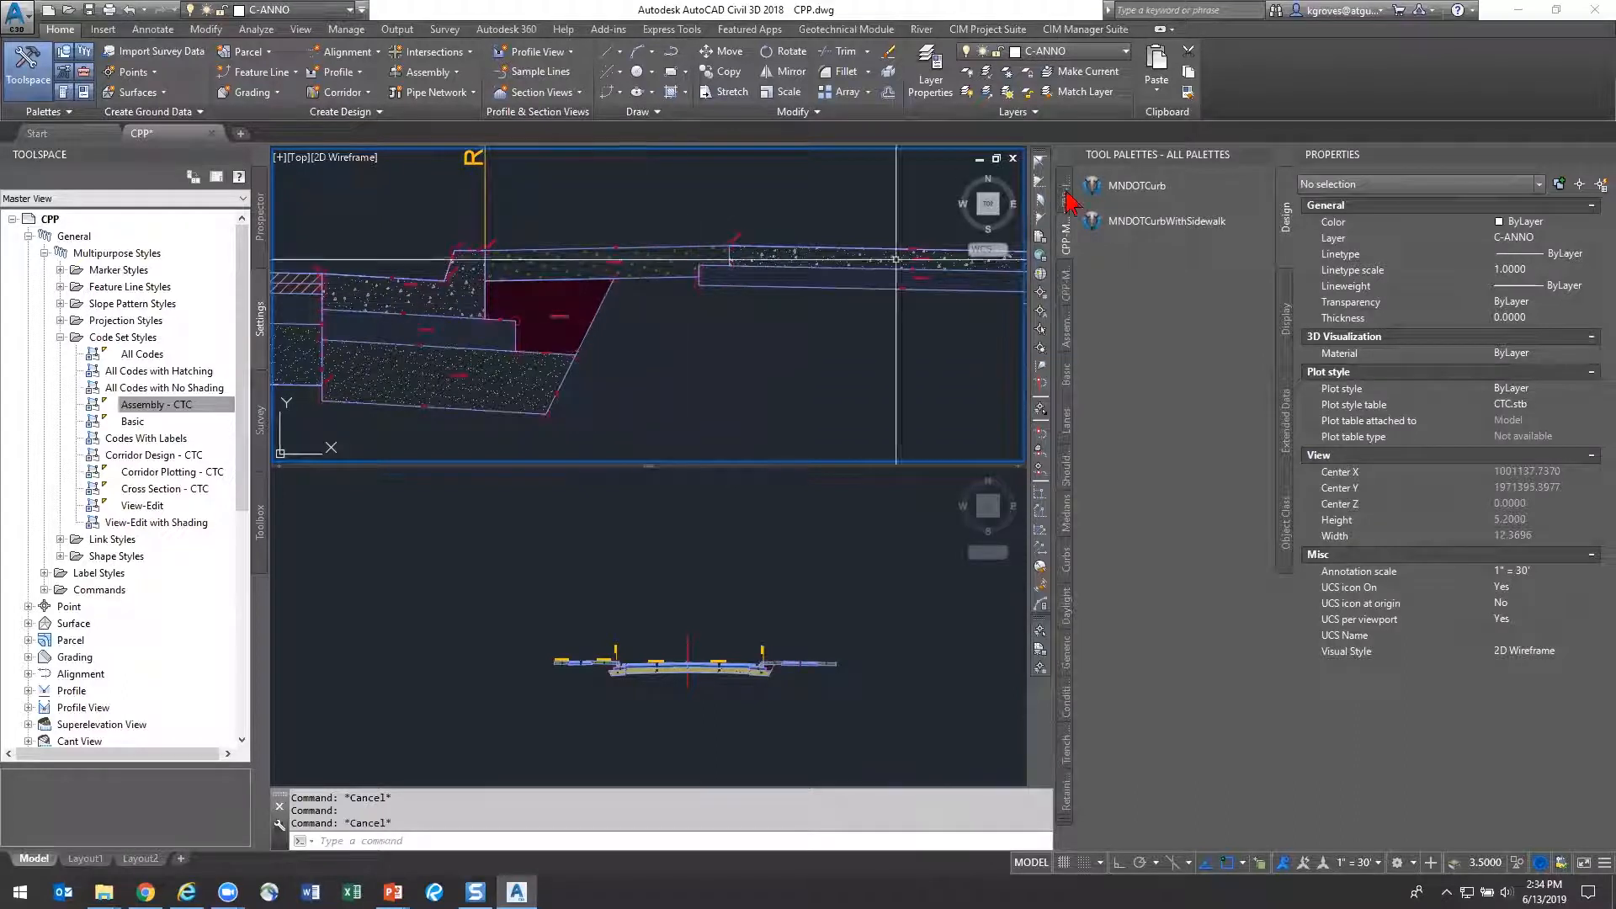
click(386, 288)
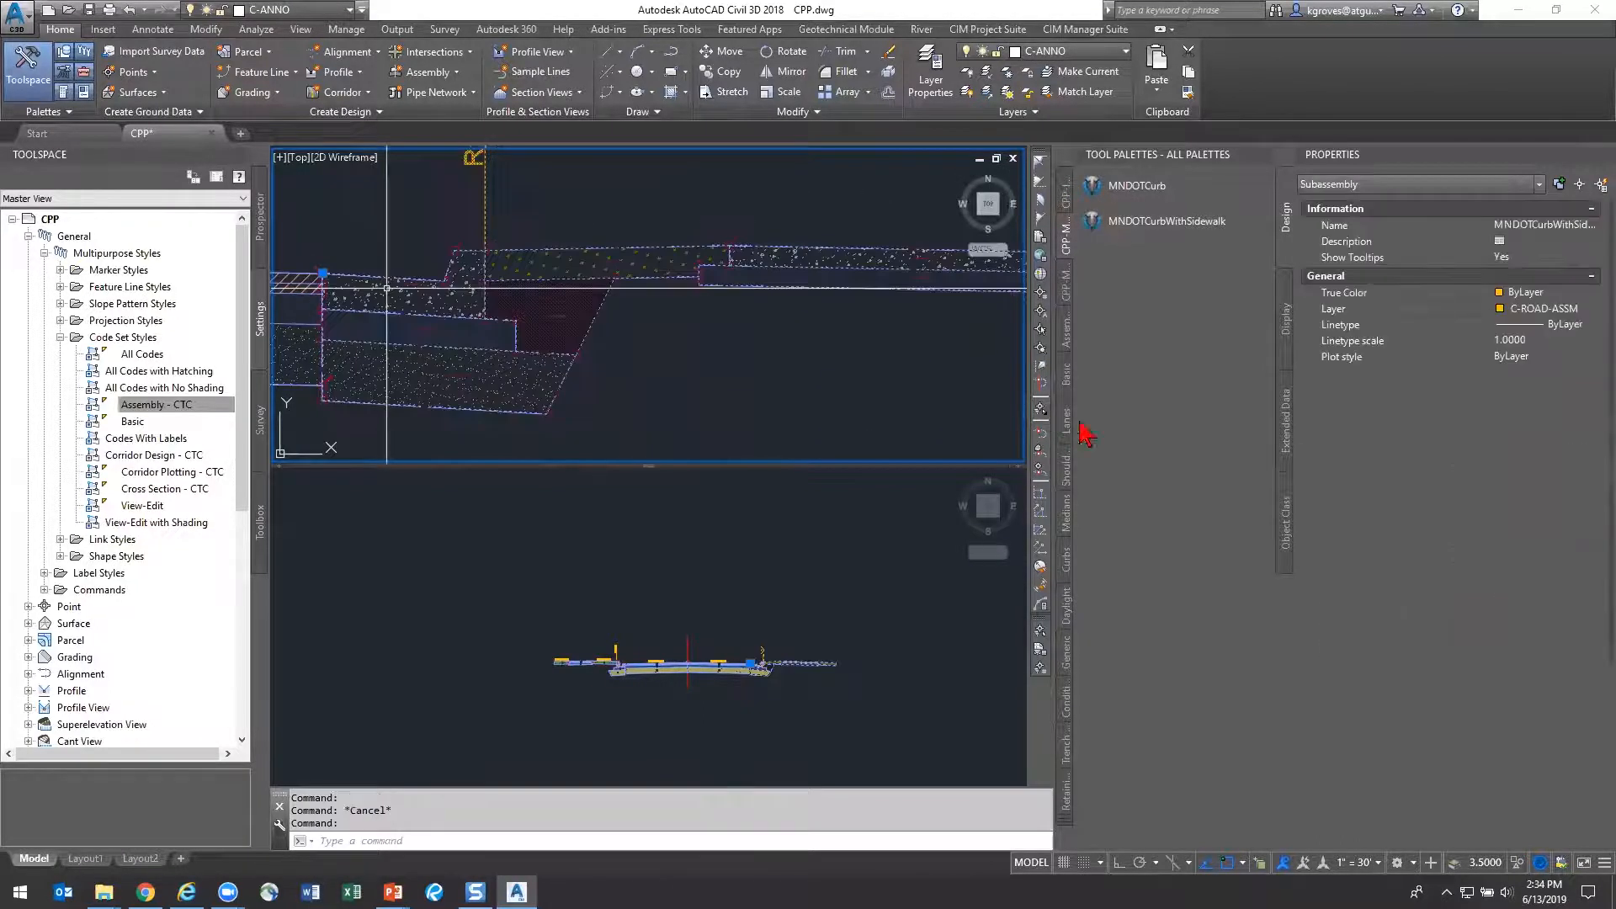
click(1558, 571)
click(1558, 572)
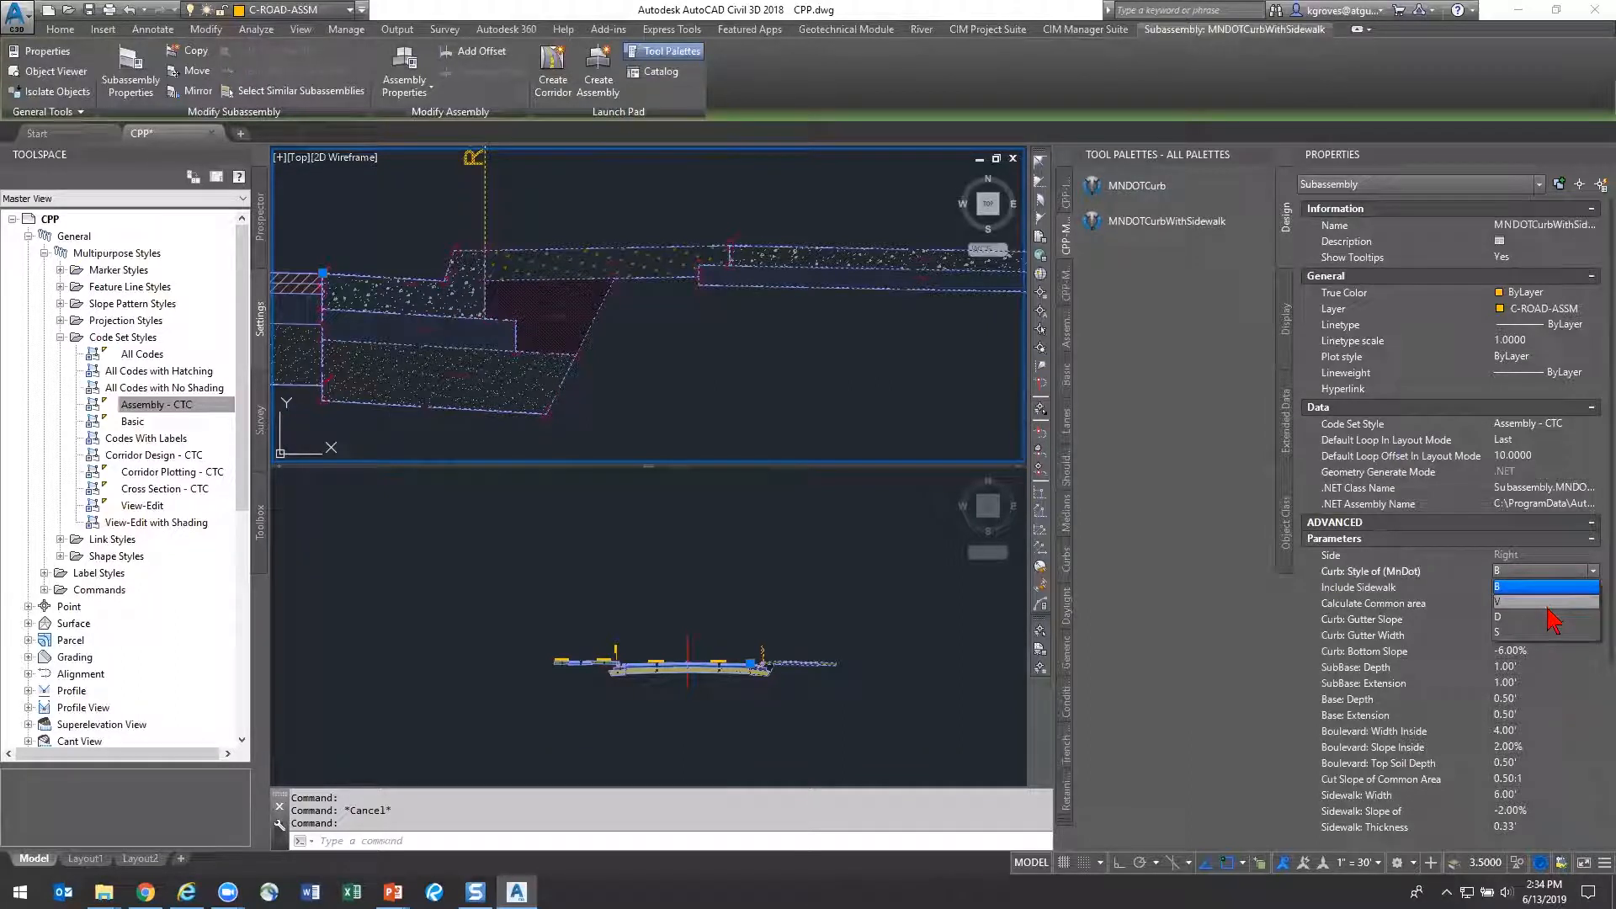
click(1553, 601)
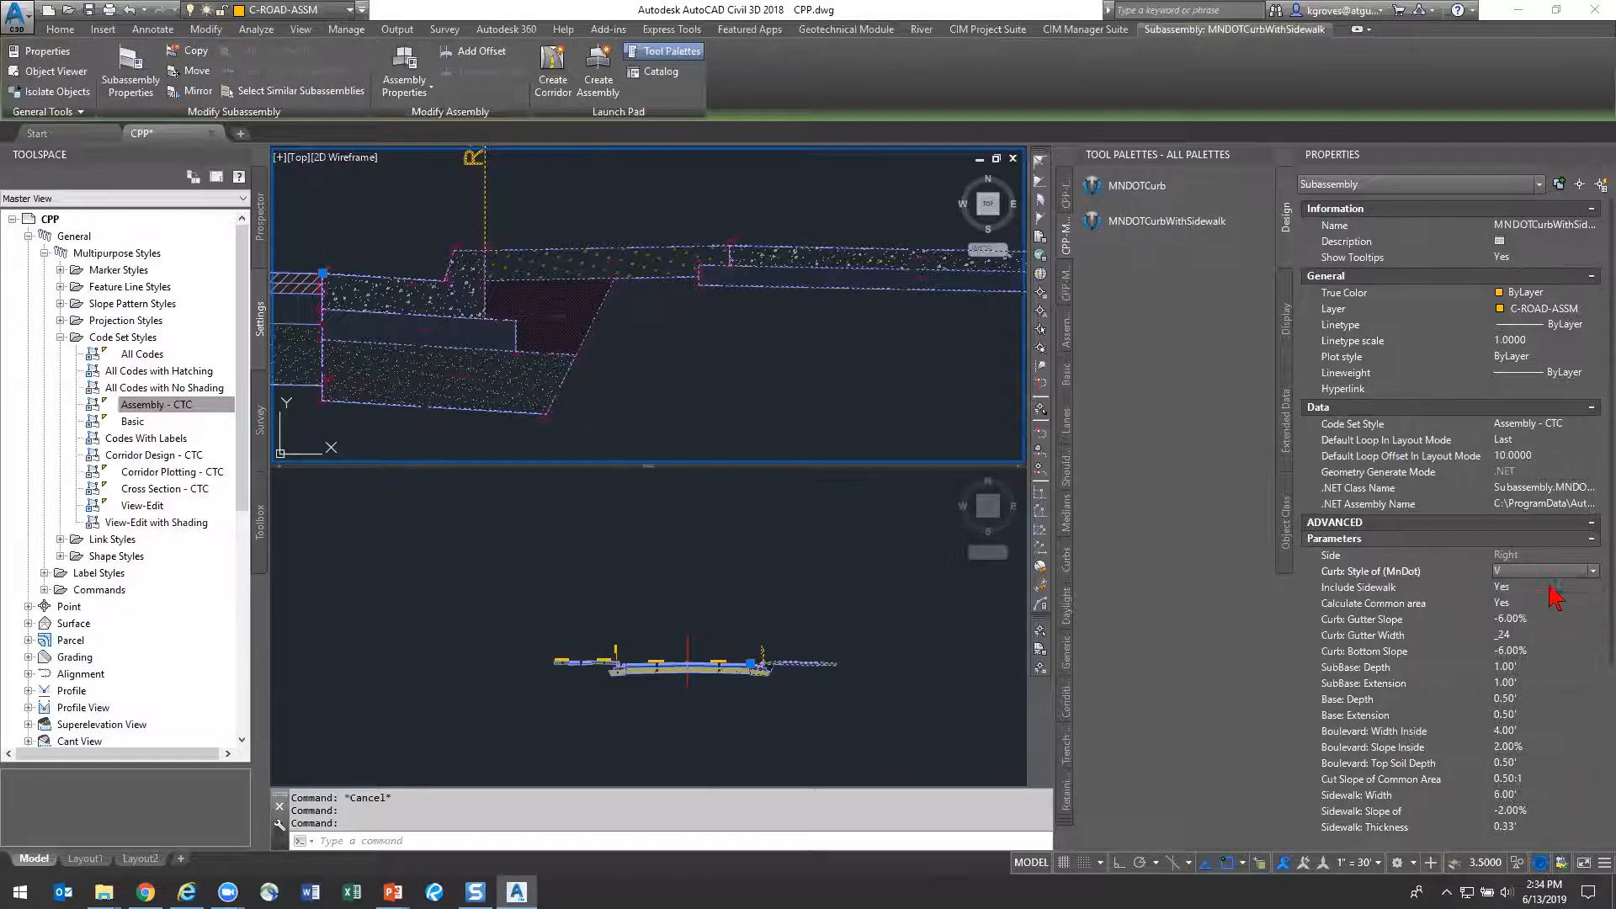
click(1556, 571)
click(1547, 586)
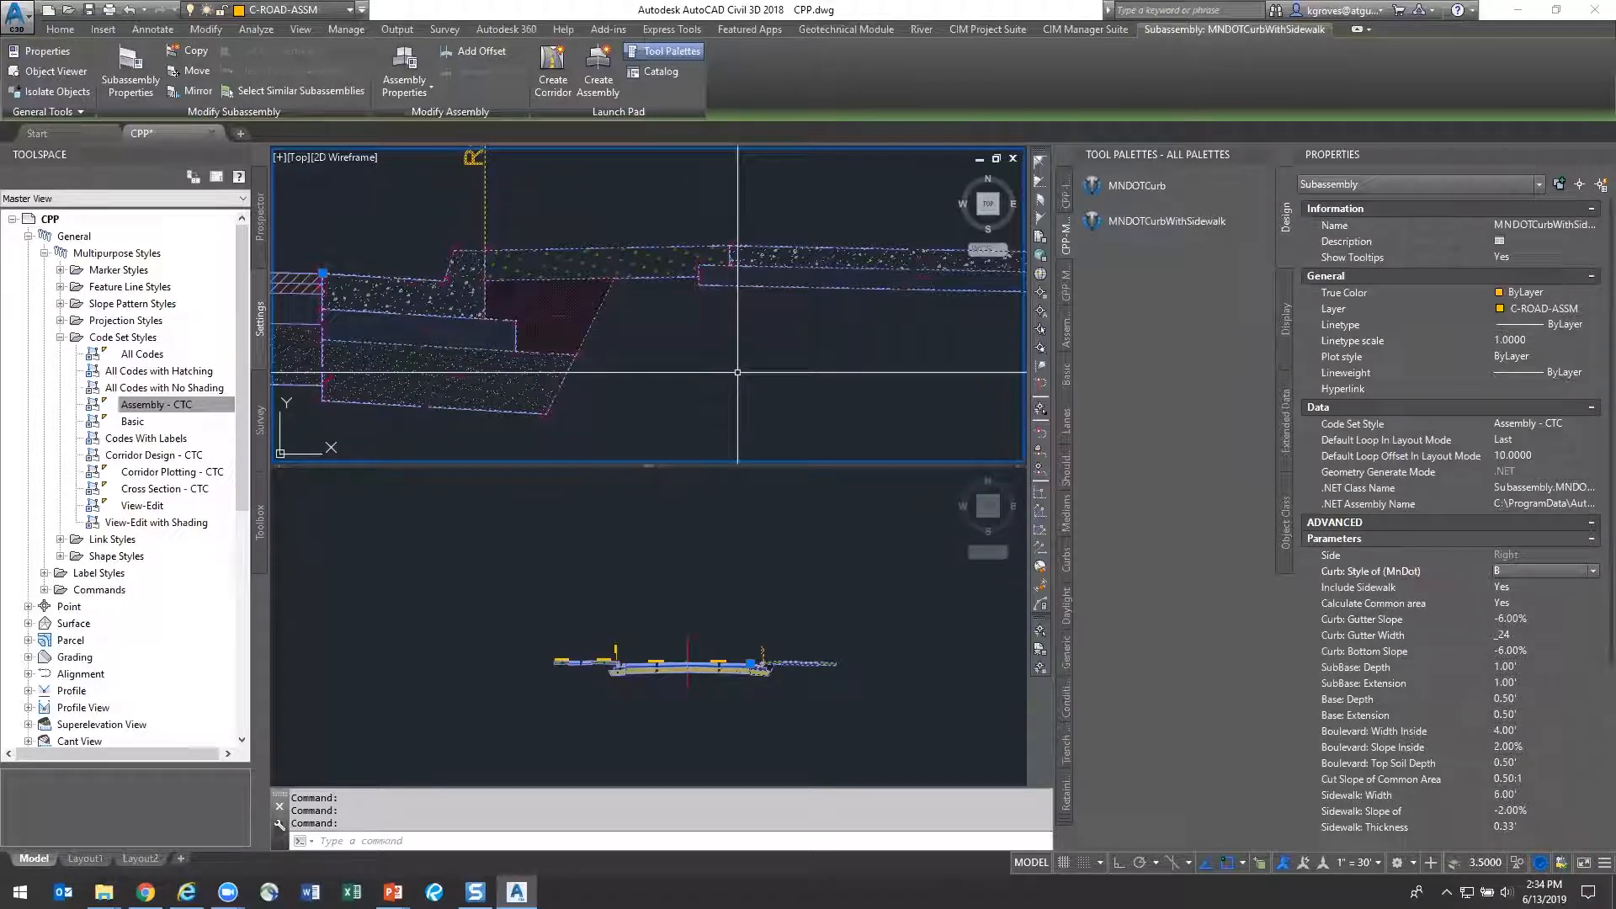
scroll(737, 371, down, 5)
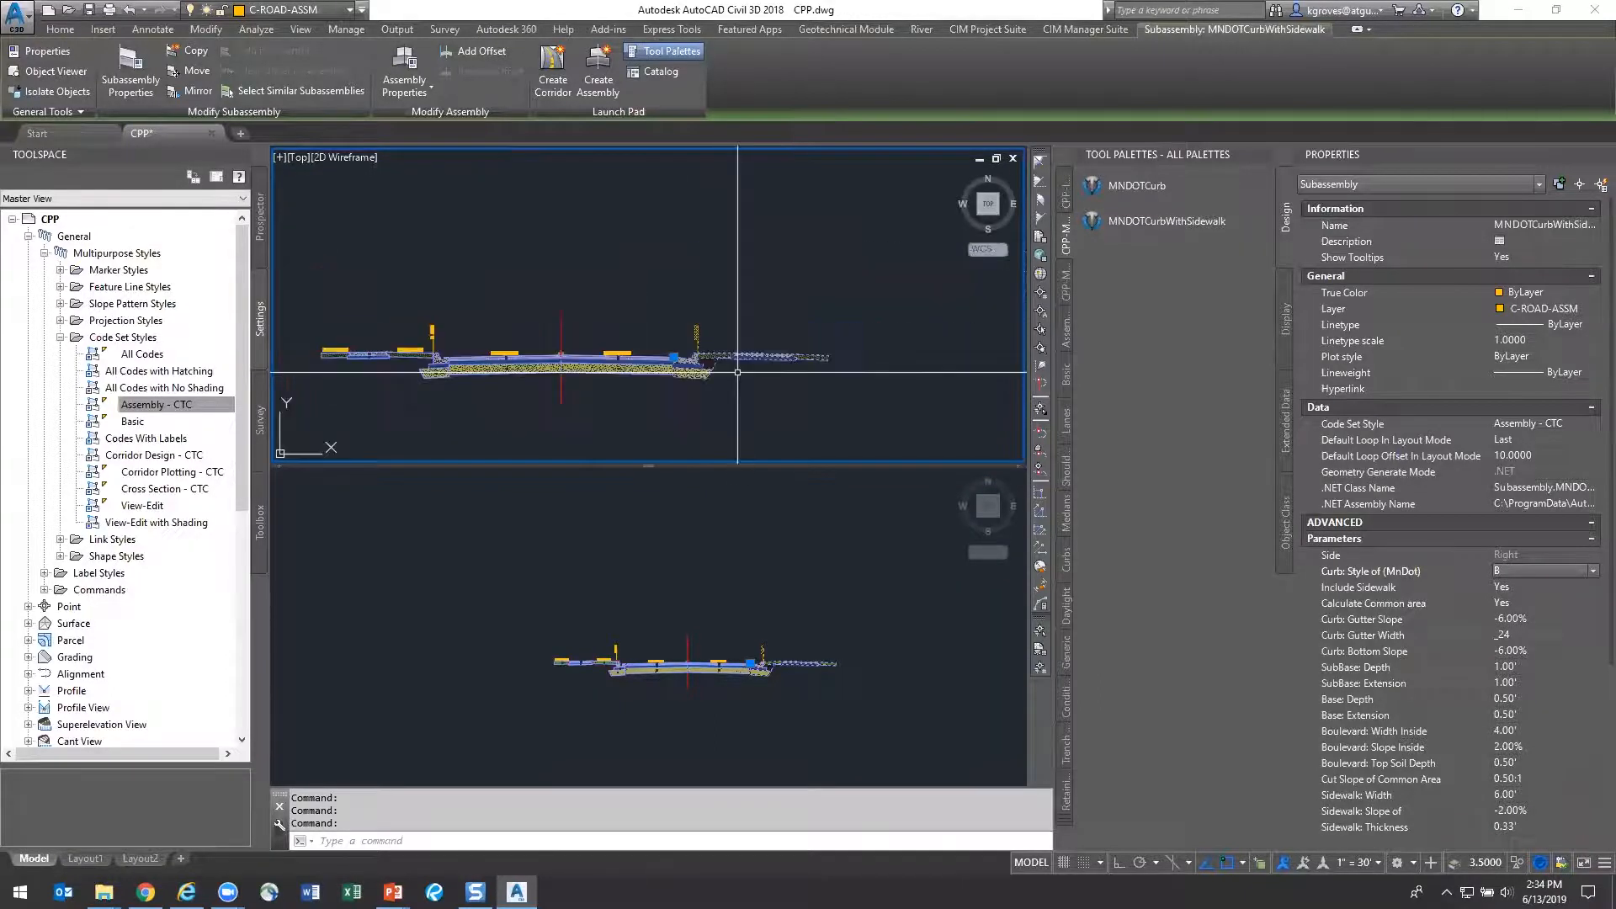
key(Escape)
Browse the Corridor Productivity Pack's metric subassemblies and return to the MNDOT curb set
click(1066, 199)
click(1069, 282)
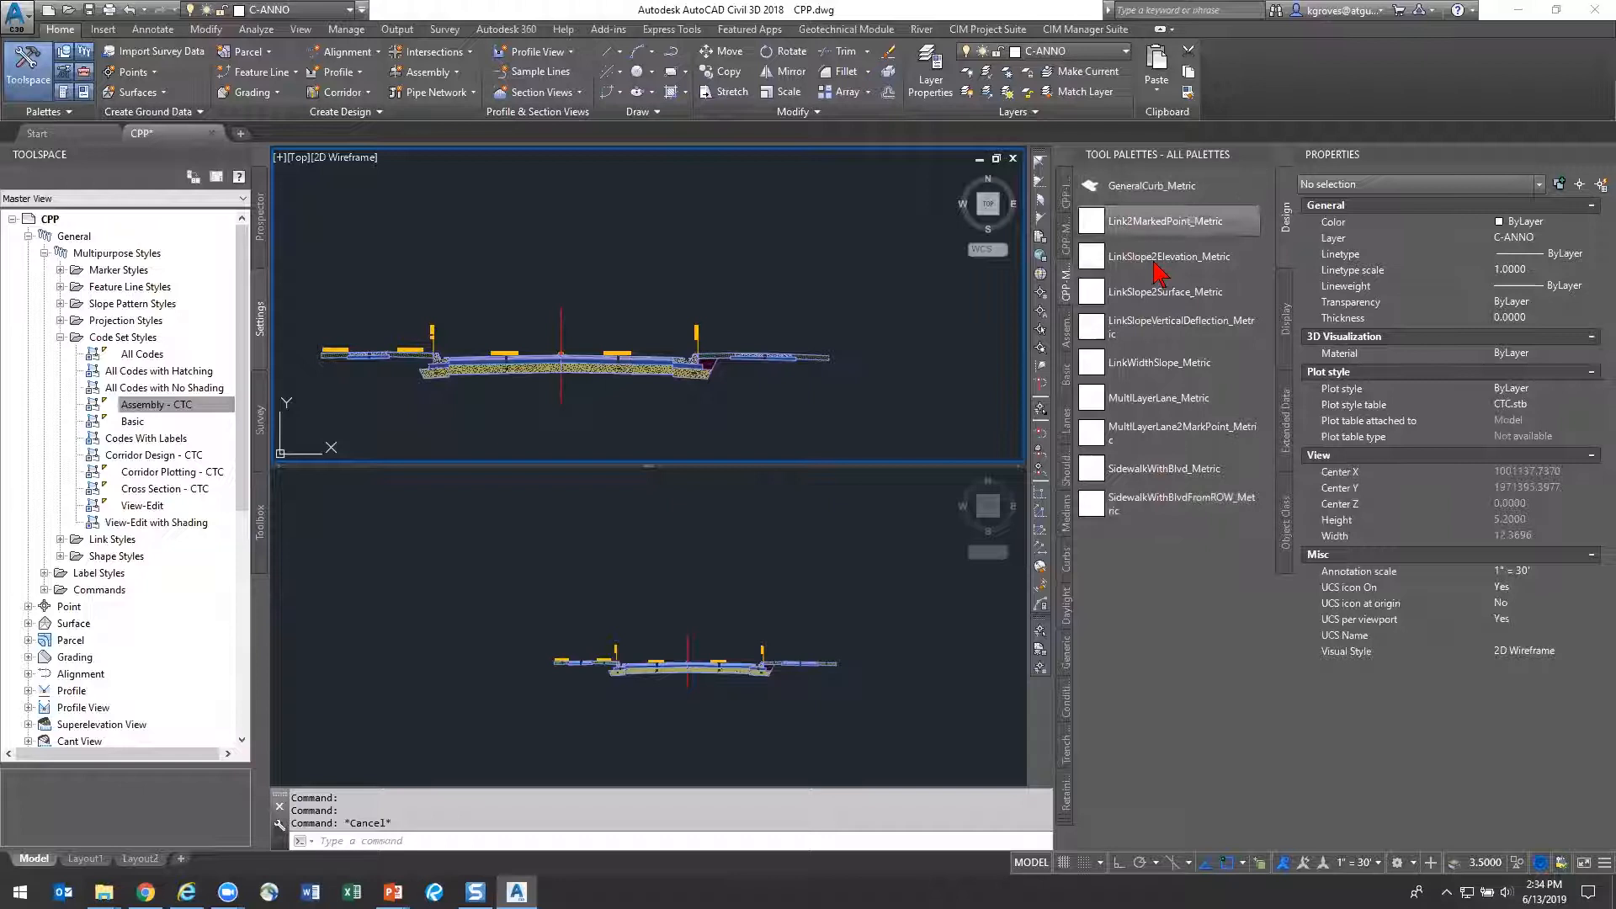
click(1067, 249)
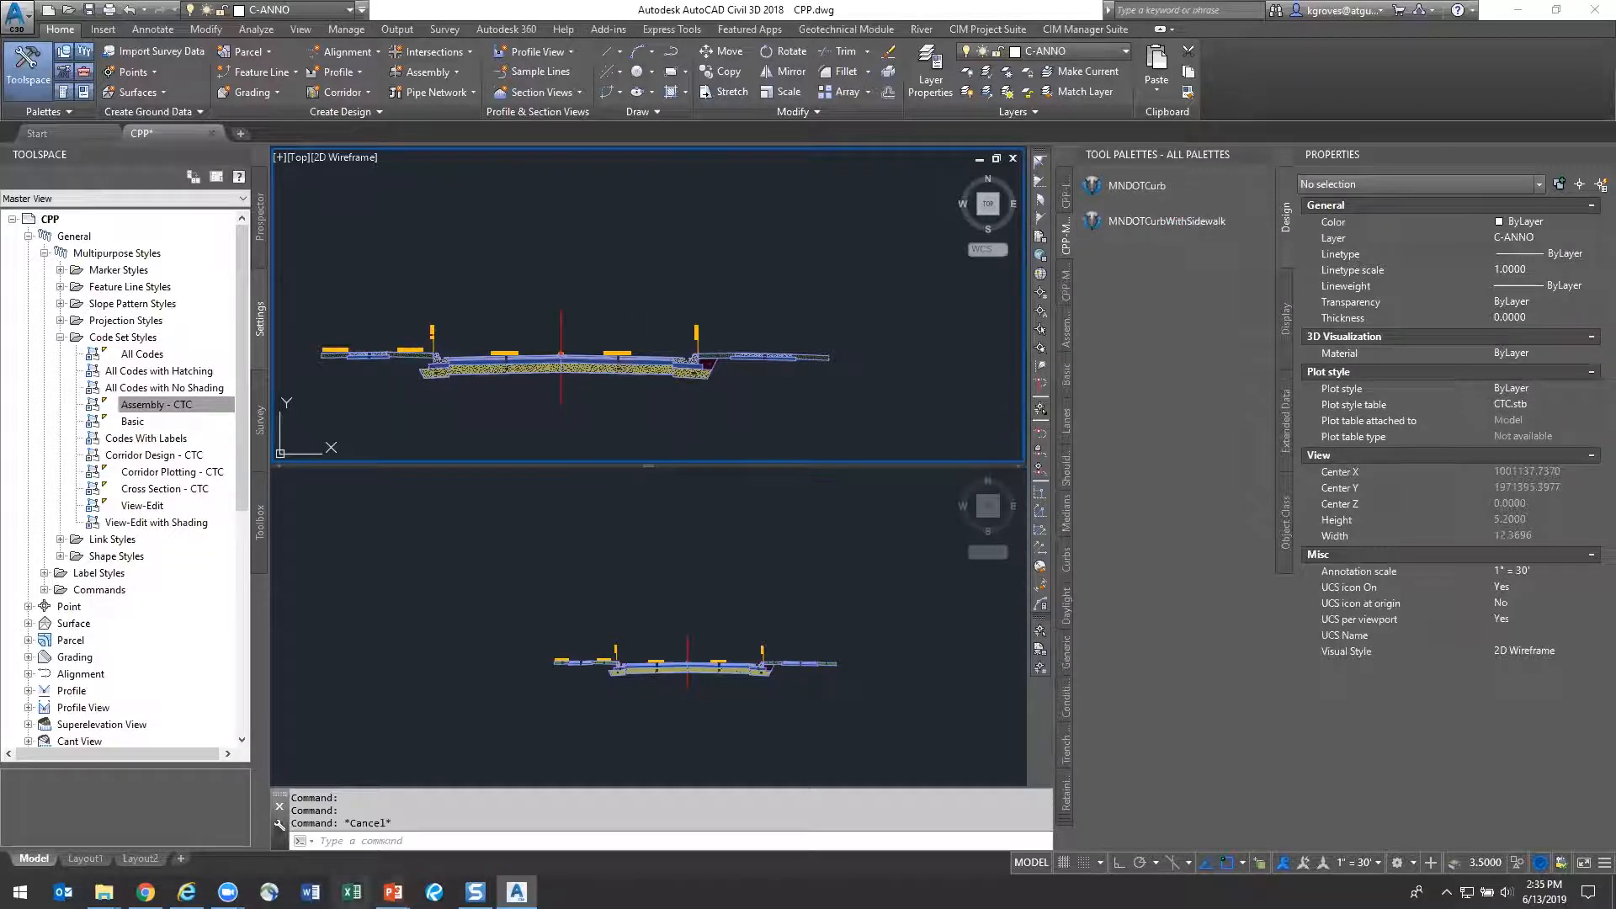
Switch to the PowerPoint slide show and reveal the first two points on the Takeaways slide
mouse_move(393, 892)
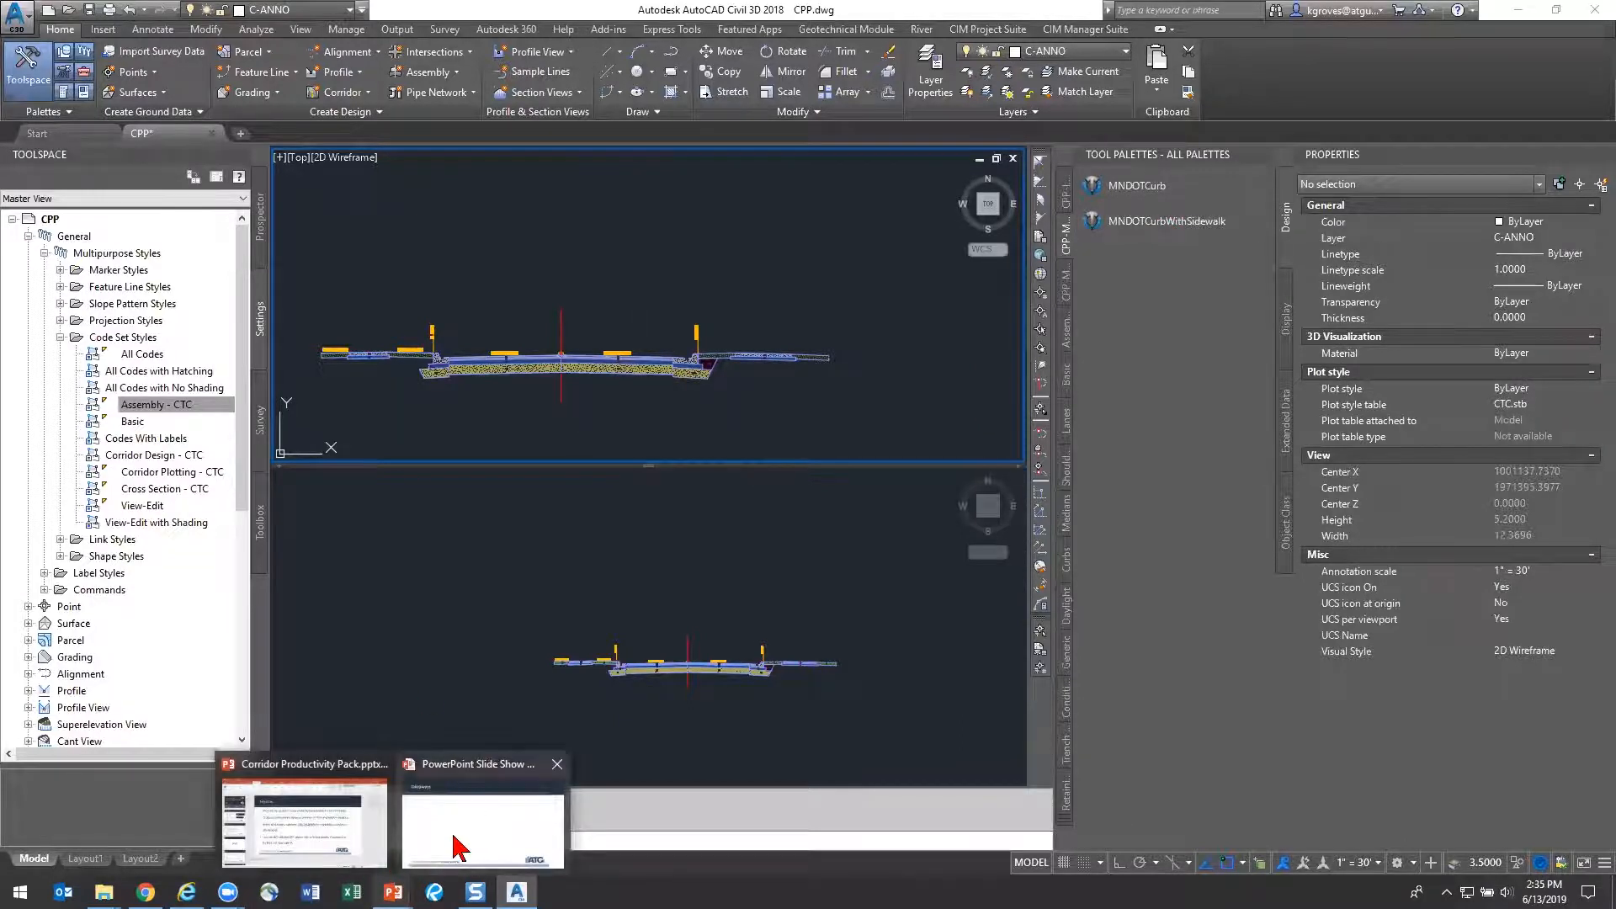
click(482, 829)
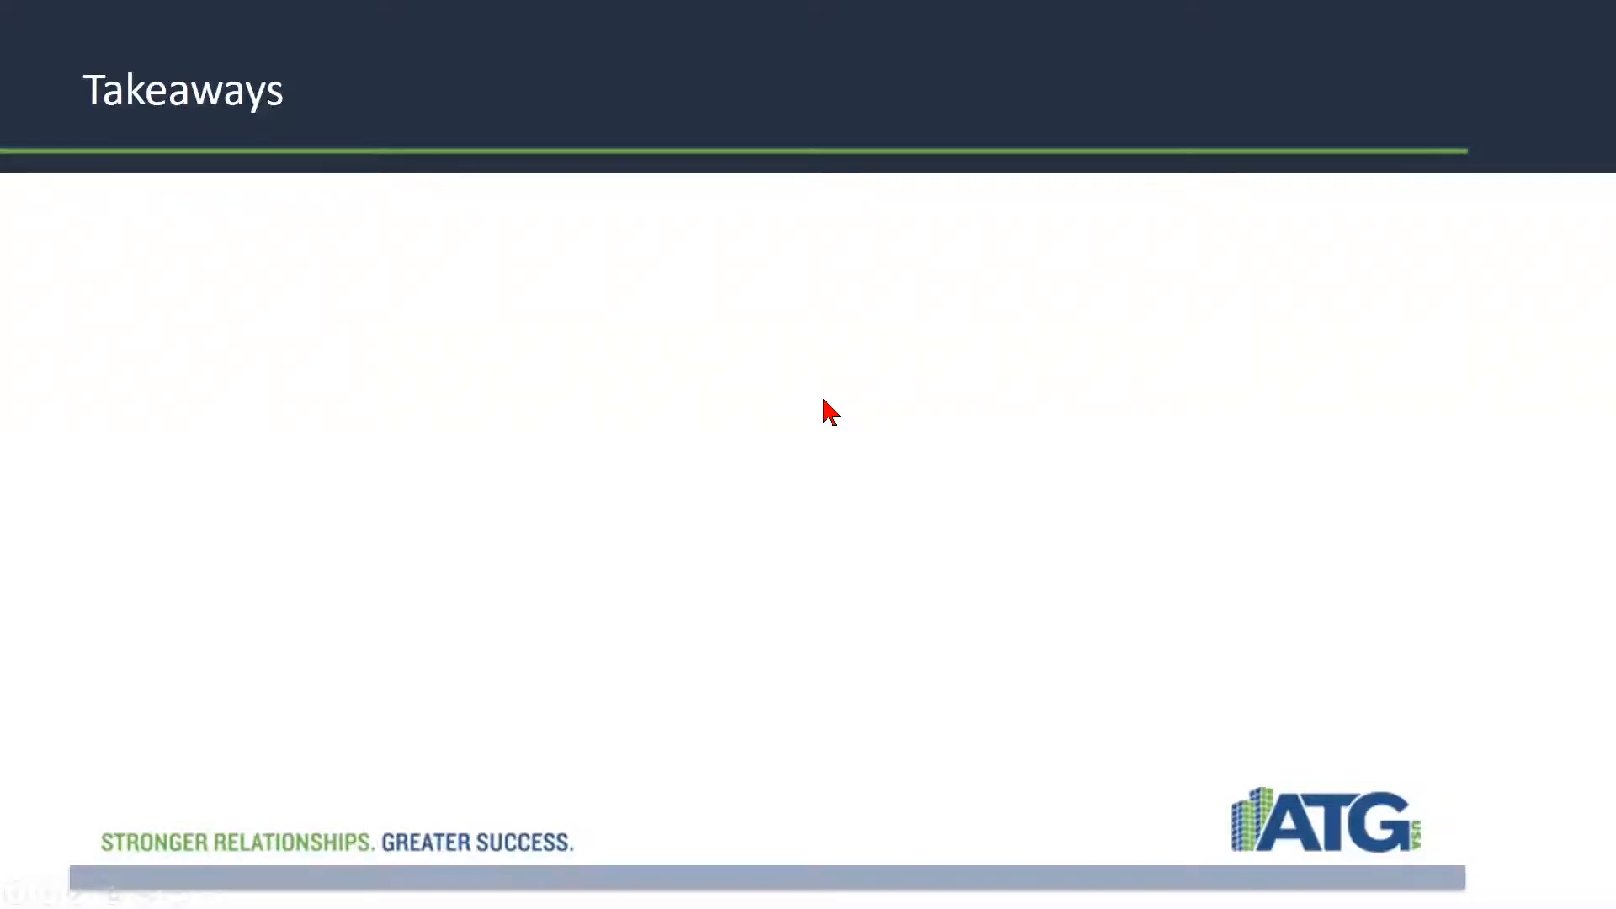
click(823, 399)
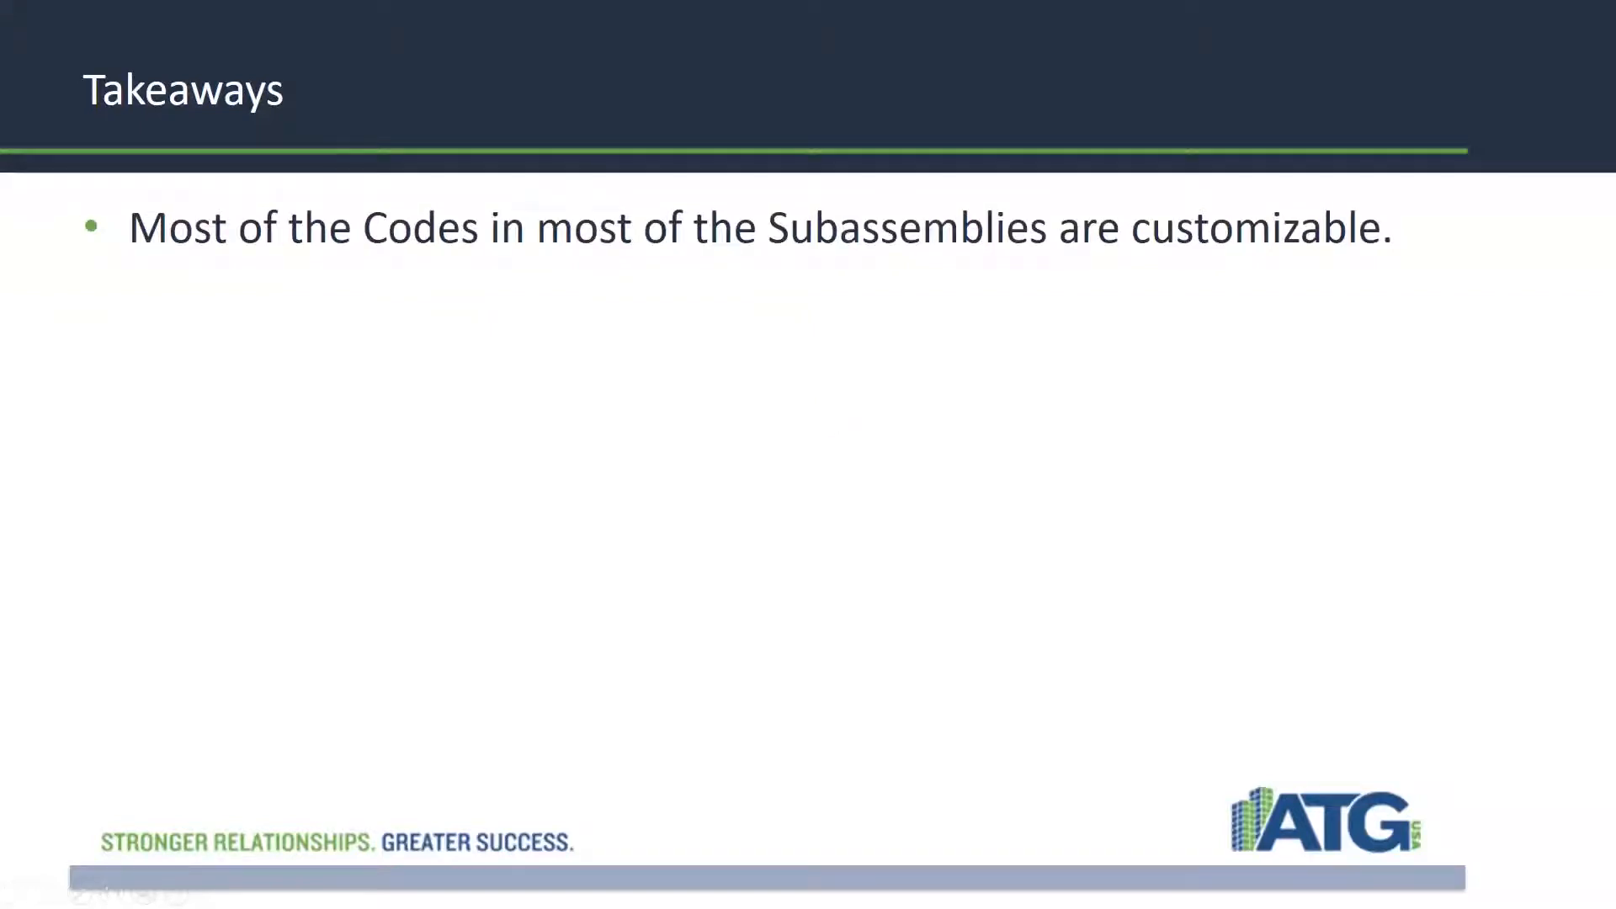
click(823, 400)
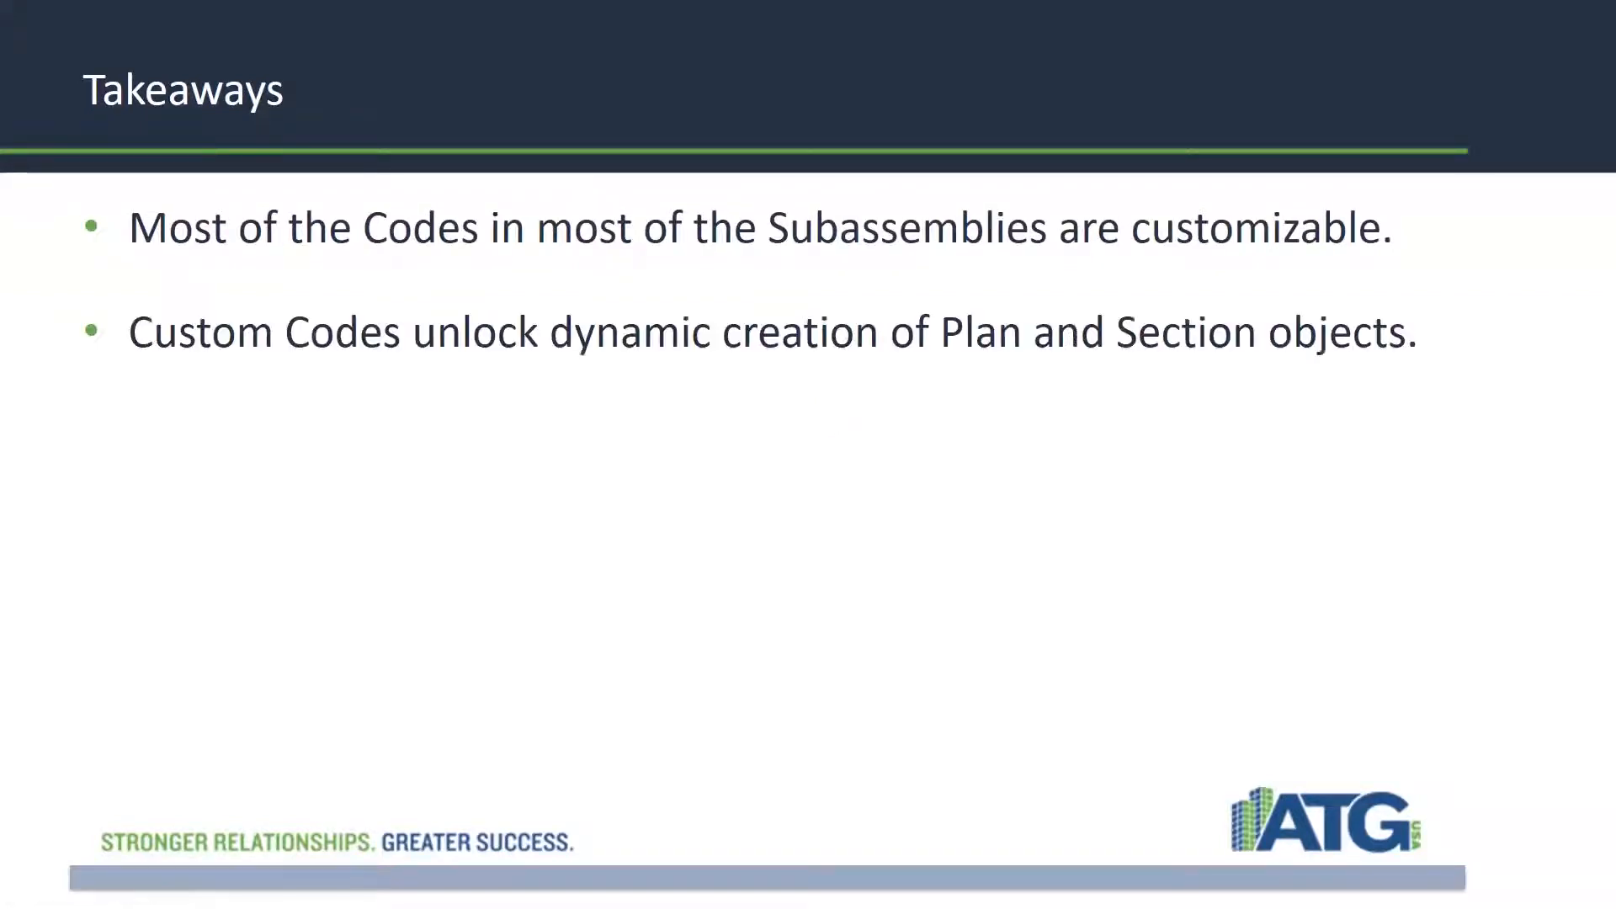